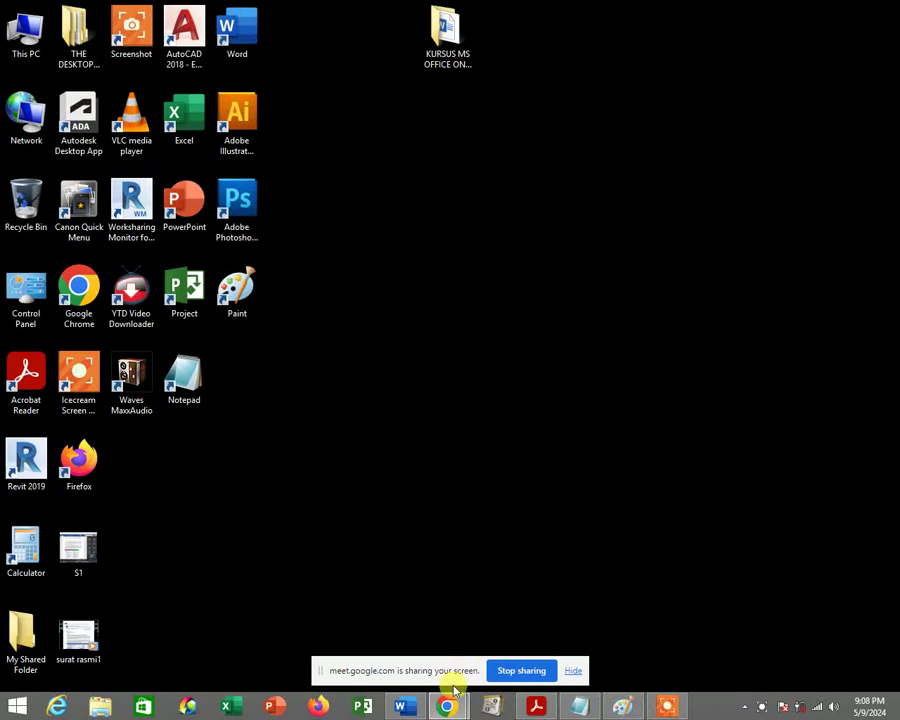
Admit the waiting participant into the Google Meet call.
mouse_move(449, 708)
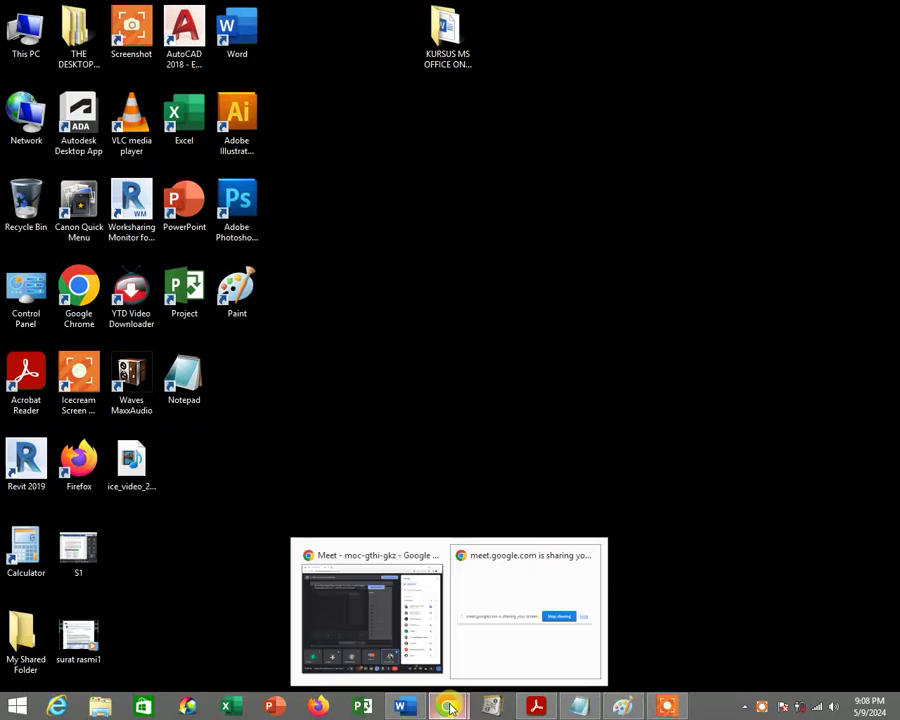
left_click(378, 612)
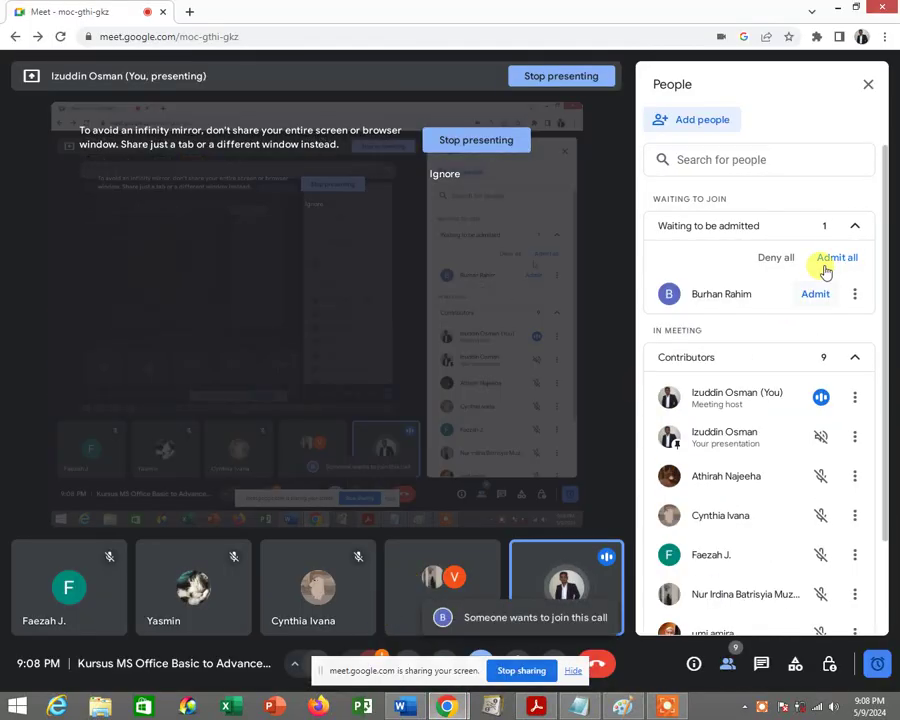
left_click(835, 257)
left_click(520, 411)
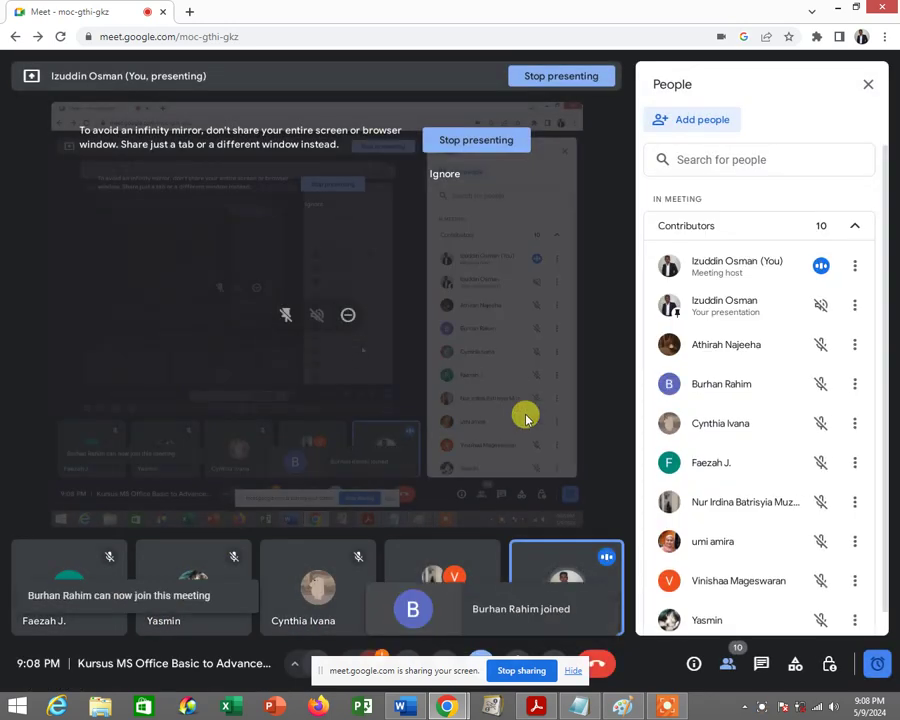
Close the people list and move the screen-sharing notice to the top right.
left_click(537, 707)
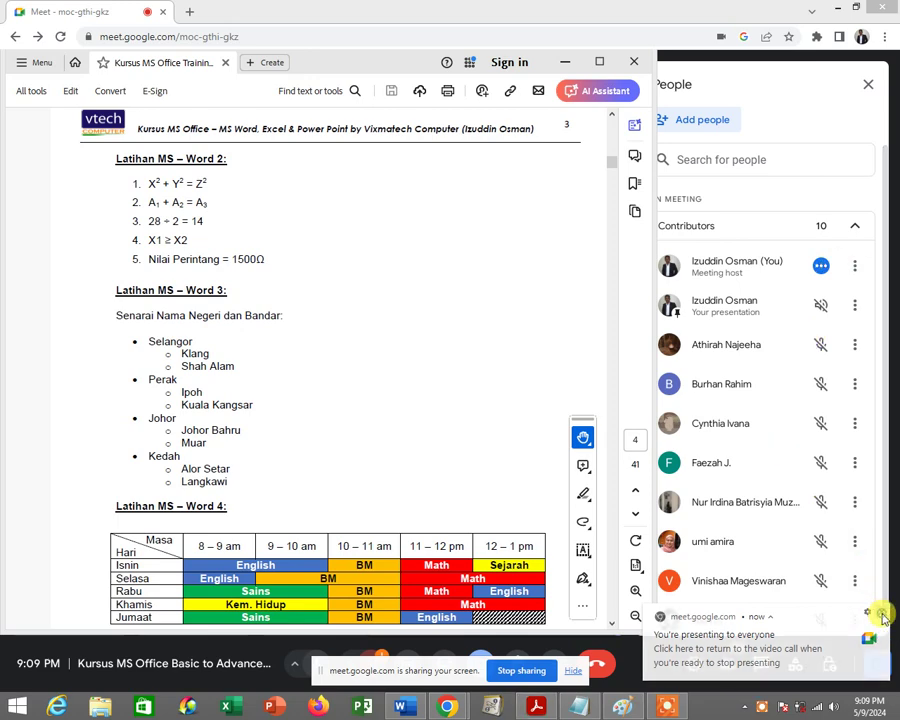
left_click(731, 665)
left_click(731, 665)
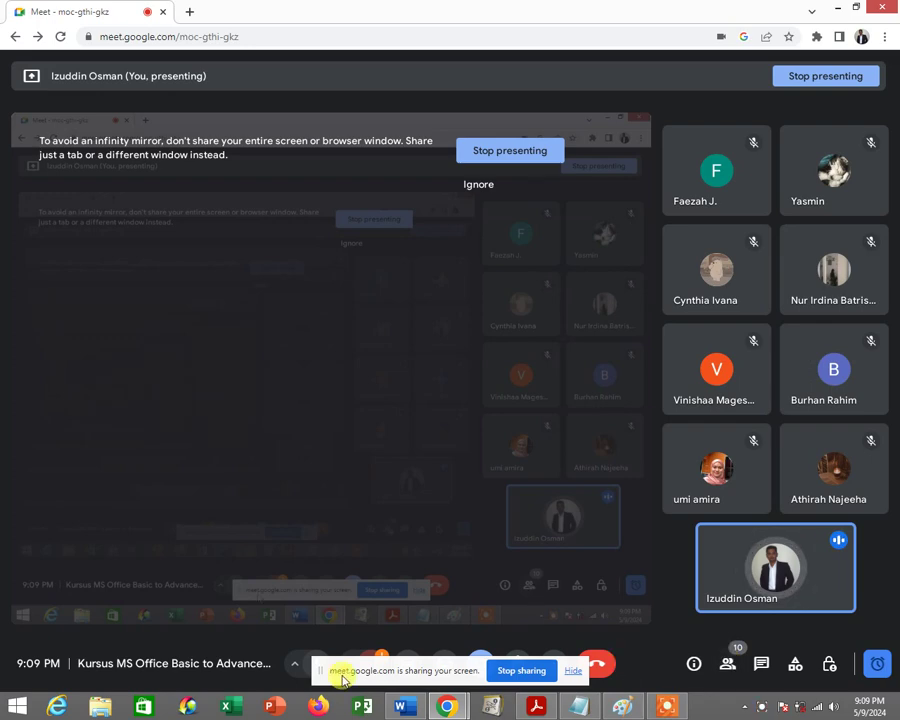
left_click_drag(321, 670, 618, 73)
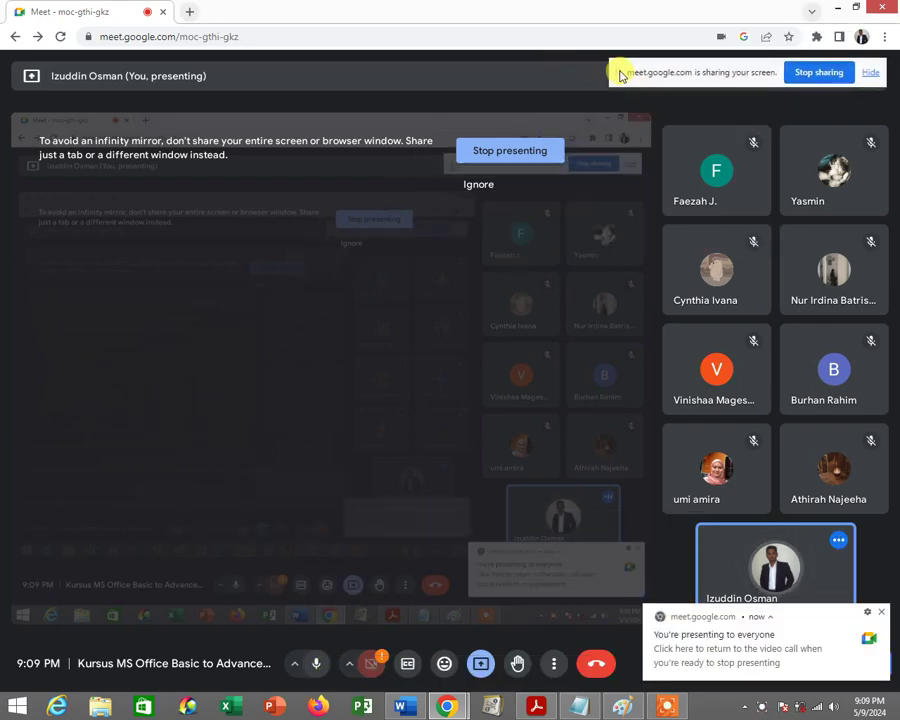
Show the course PDF at page 3 with the Latihan MS Word 2, 3 and 4 exercises.
left_click(536, 706)
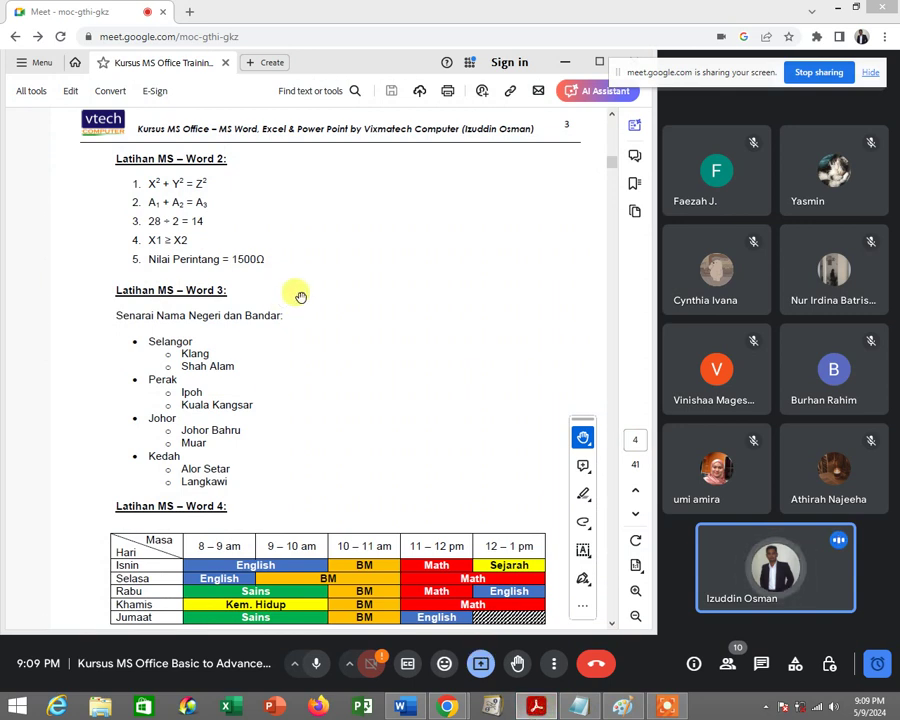
scroll(300, 297, "down", 1)
scroll(300, 297, "up", 1)
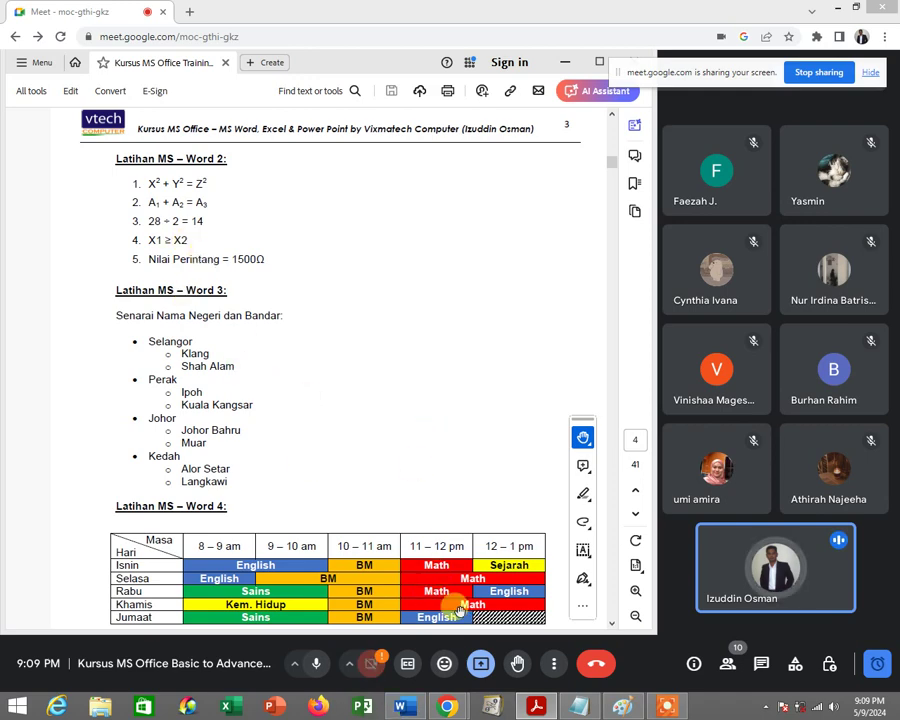
Insert a page break after the letter's signature to start a blank second page.
left_click(414, 707)
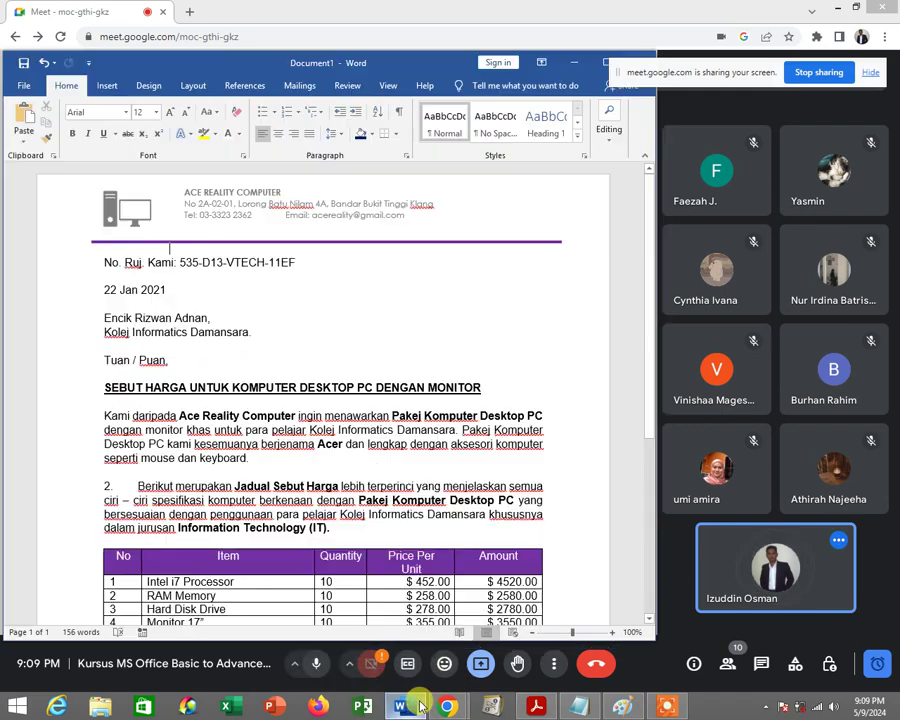
scroll(424, 464, "down", 2)
scroll(420, 458, "down", 3)
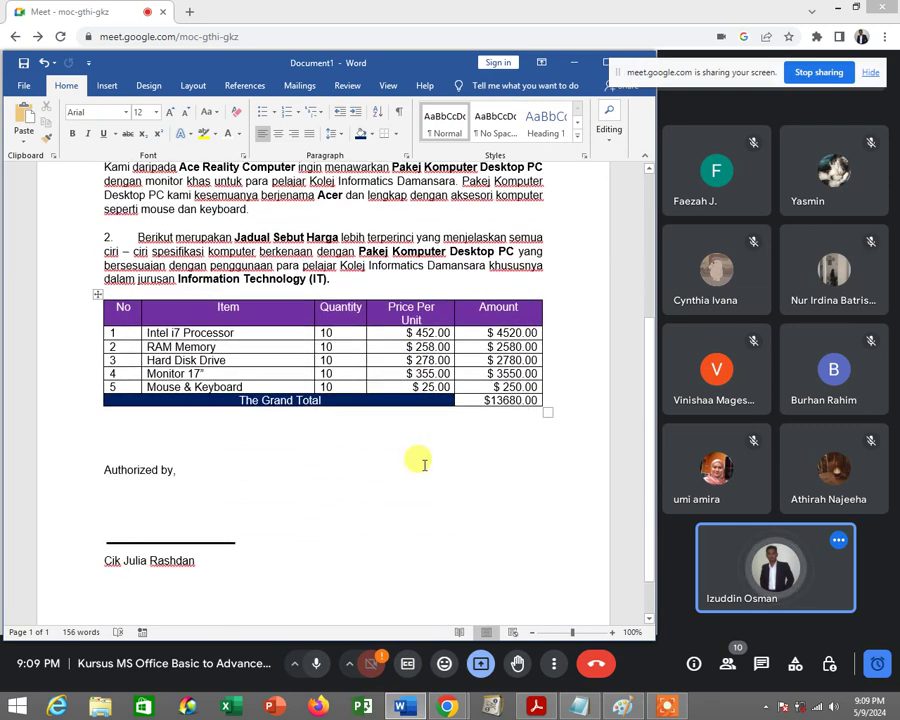
scroll(420, 458, "down", 1)
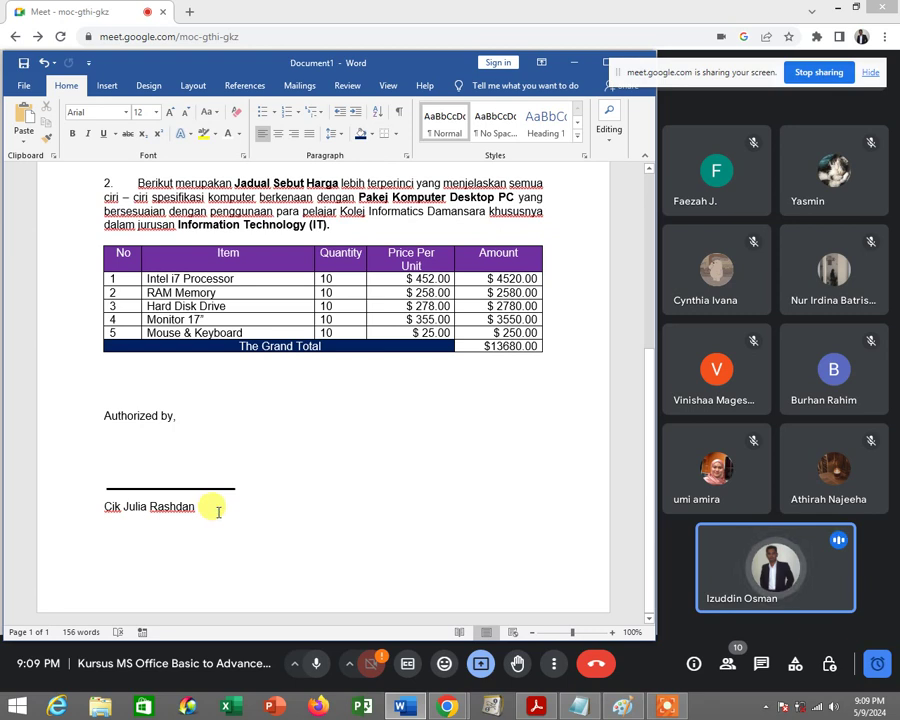
key("Return")
key("ctrl+Return")
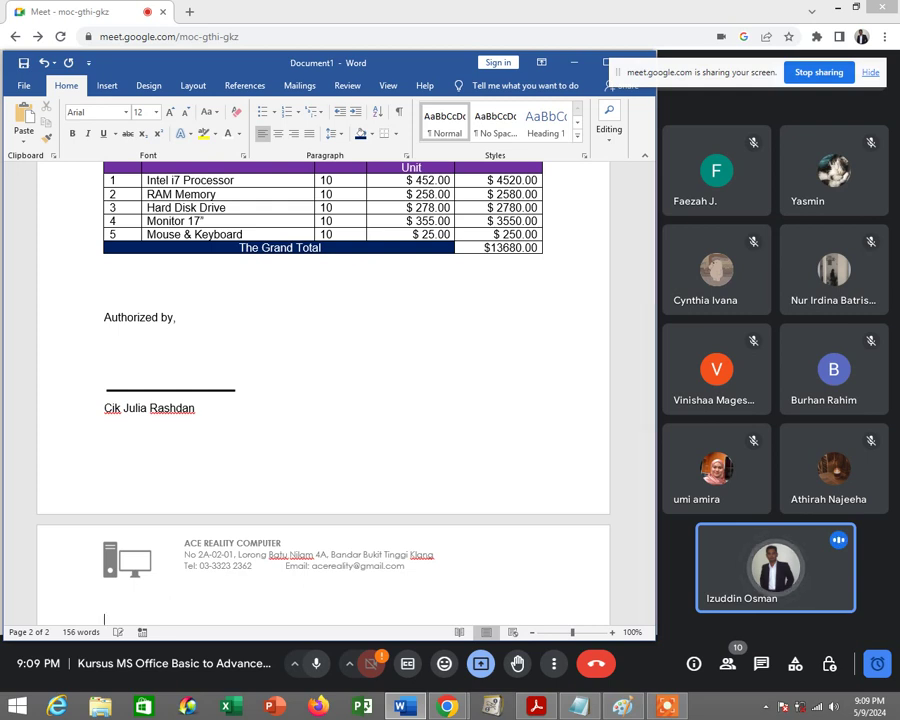
Zoom the page view to 110% and glance at the exercise PDF.
scroll(323, 400, "down", 4)
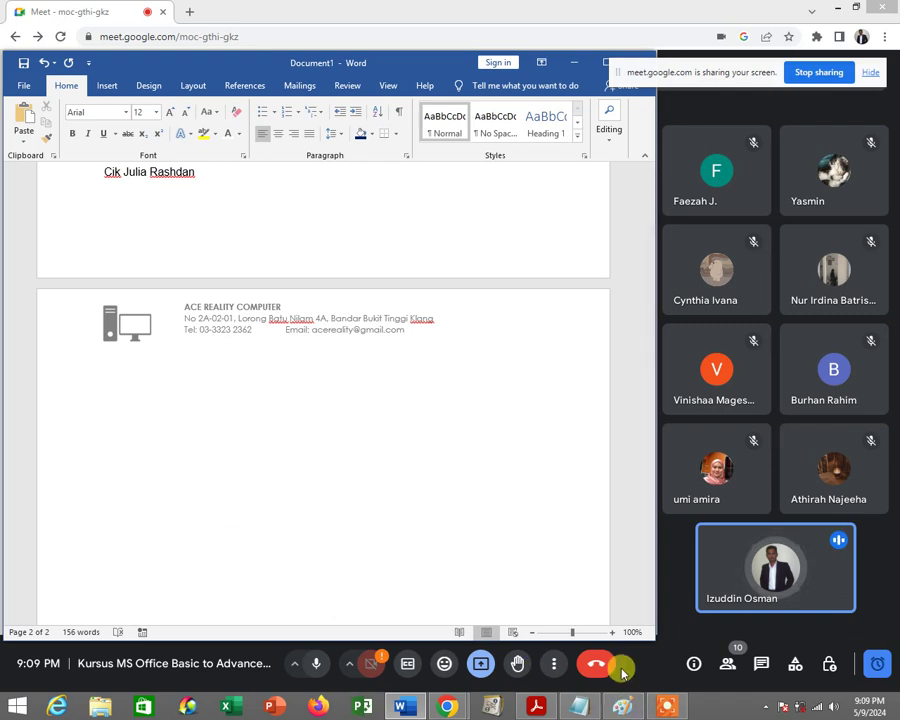
left_click(612, 632)
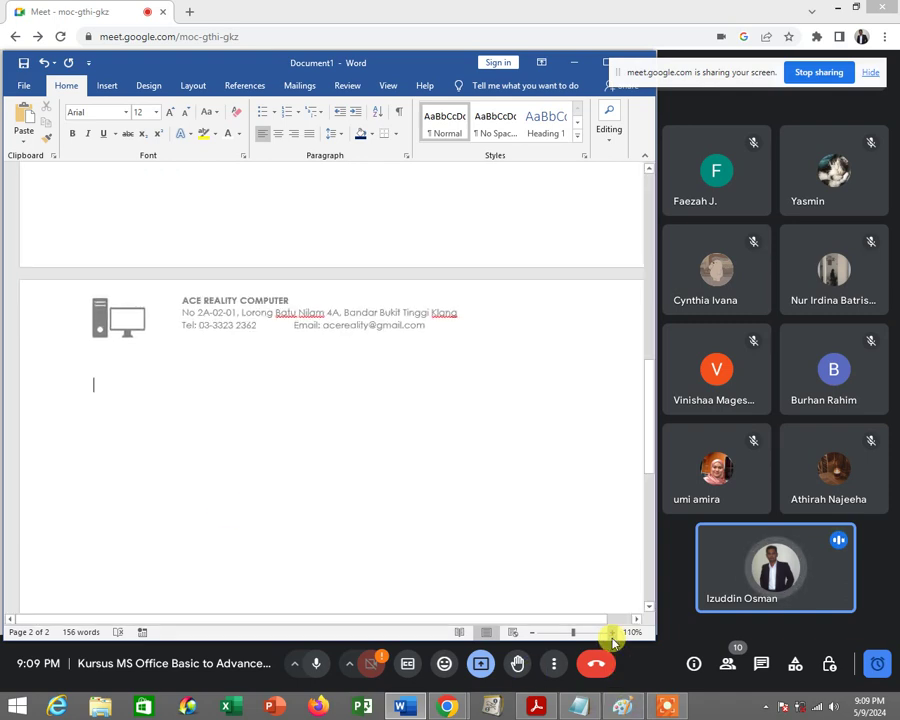
left_click(541, 707)
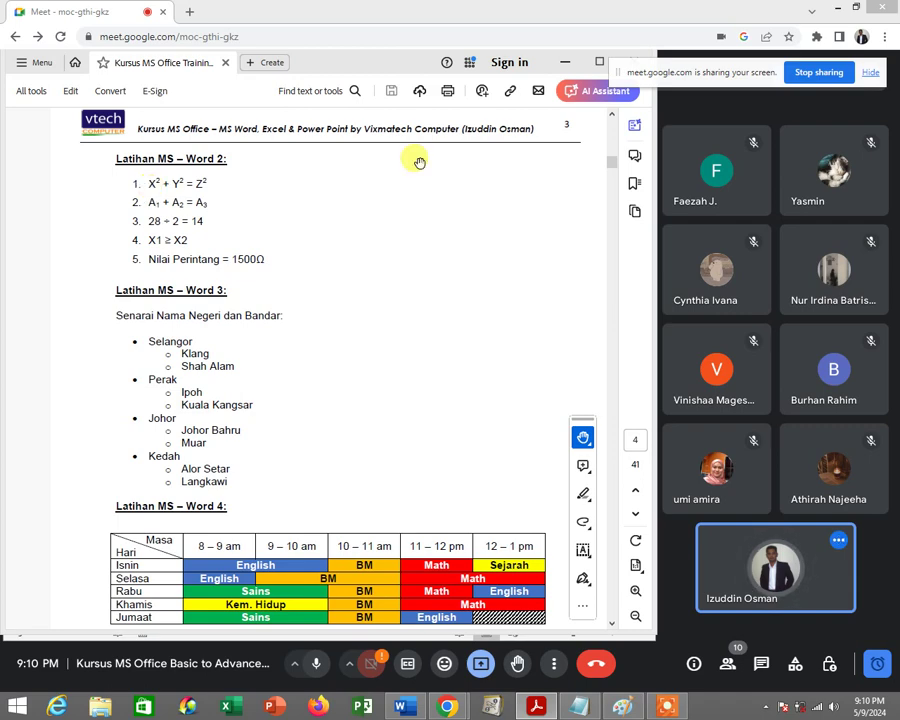
left_click(564, 66)
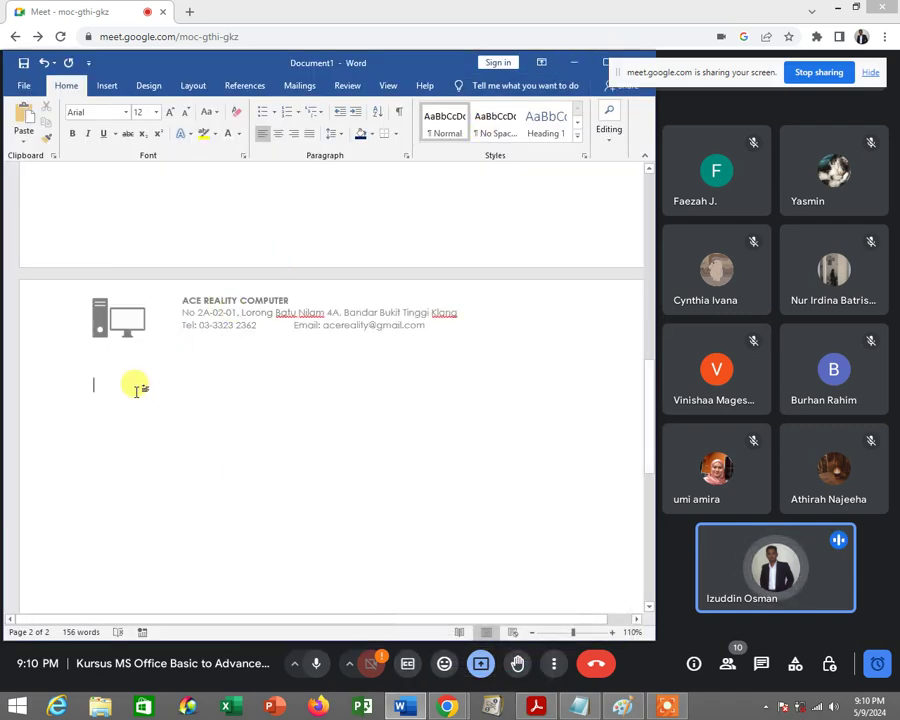
Start numbered item 1 with the equation X2 + Y2 = Z2, correcting a typo.
type("1. X2")
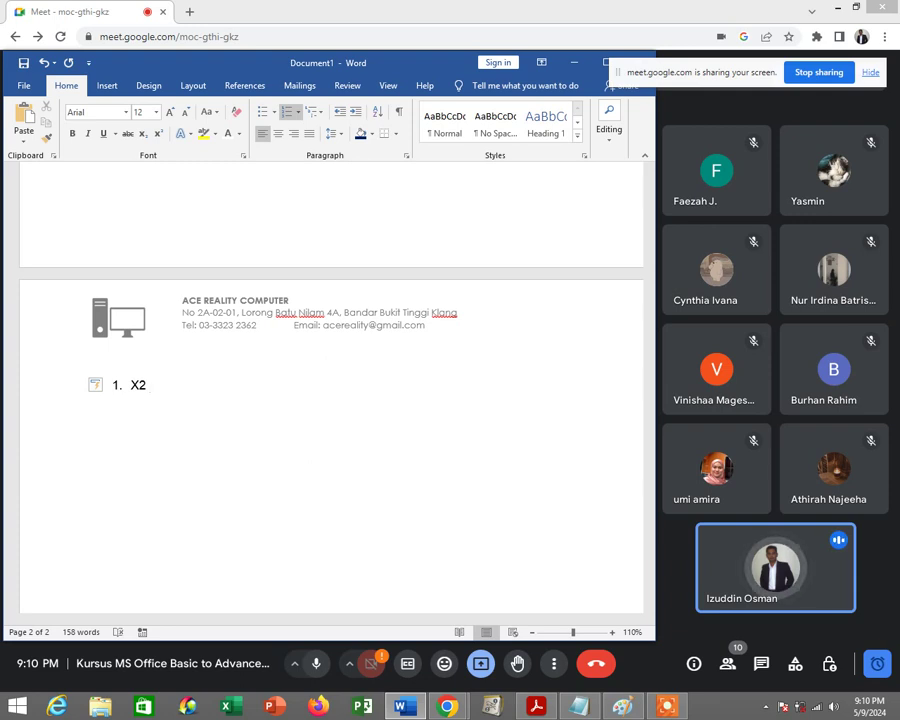
type("+ Y2")
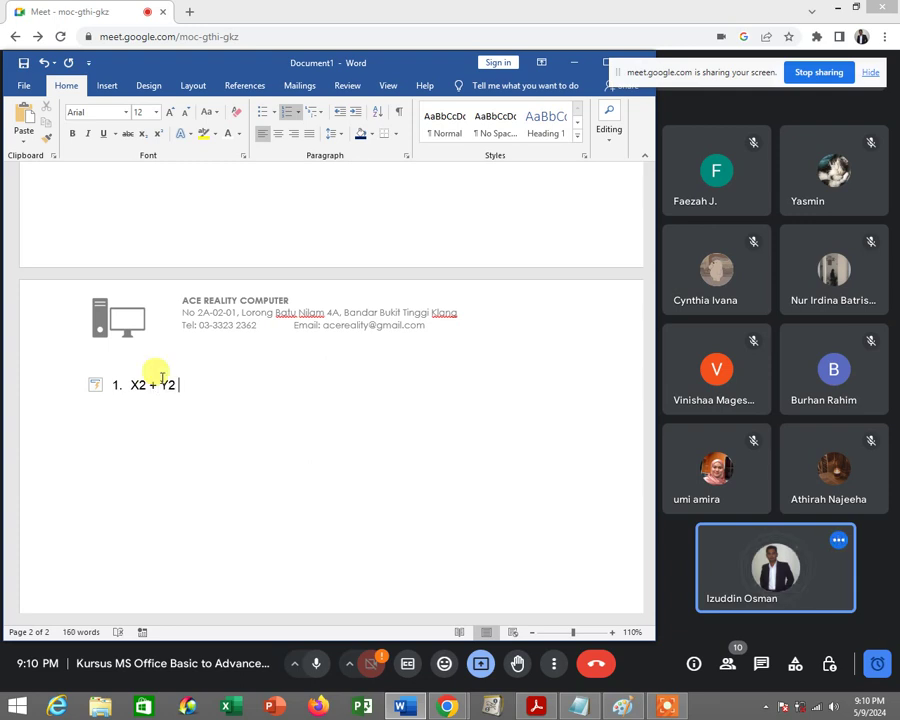
type(" = 2")
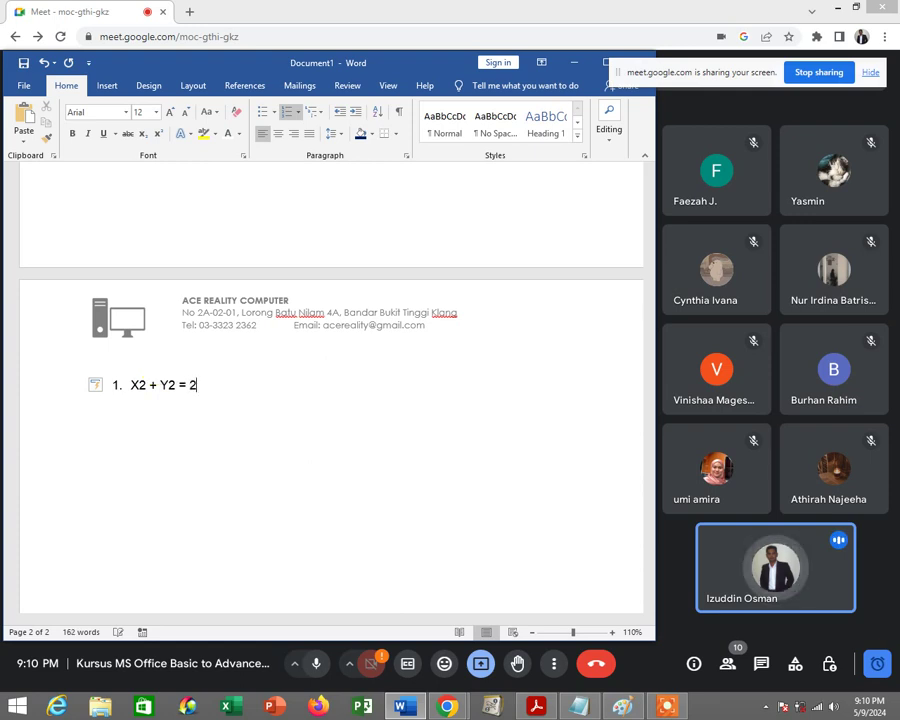
key("BackSpace")
type("Z")
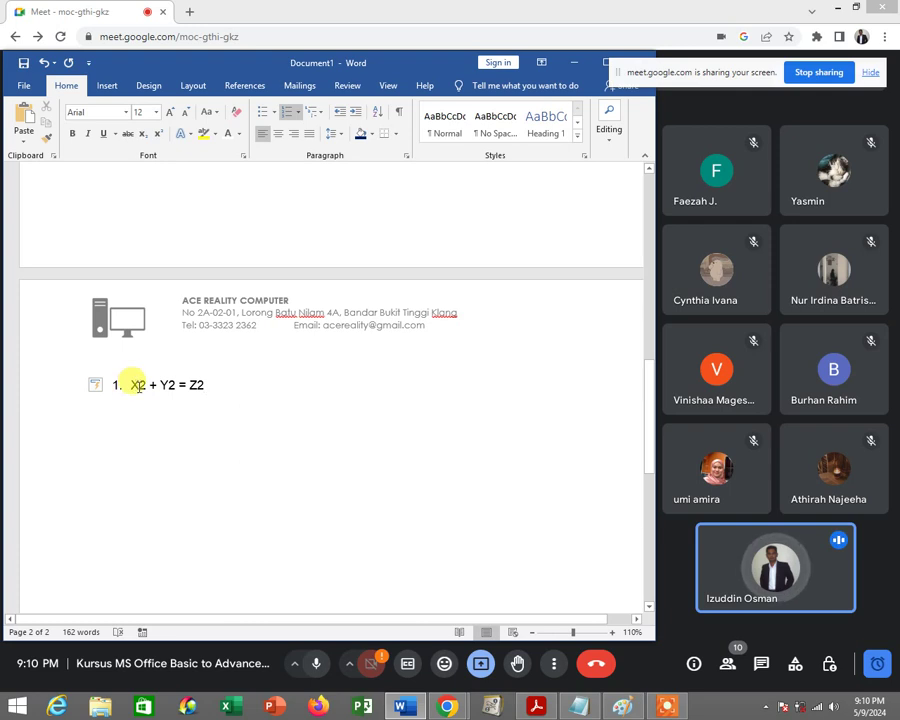
Make the 2s after X, Y and Z superscript so item 1 reads X² + Y² = Z².
left_click_drag(139, 386, 147, 386)
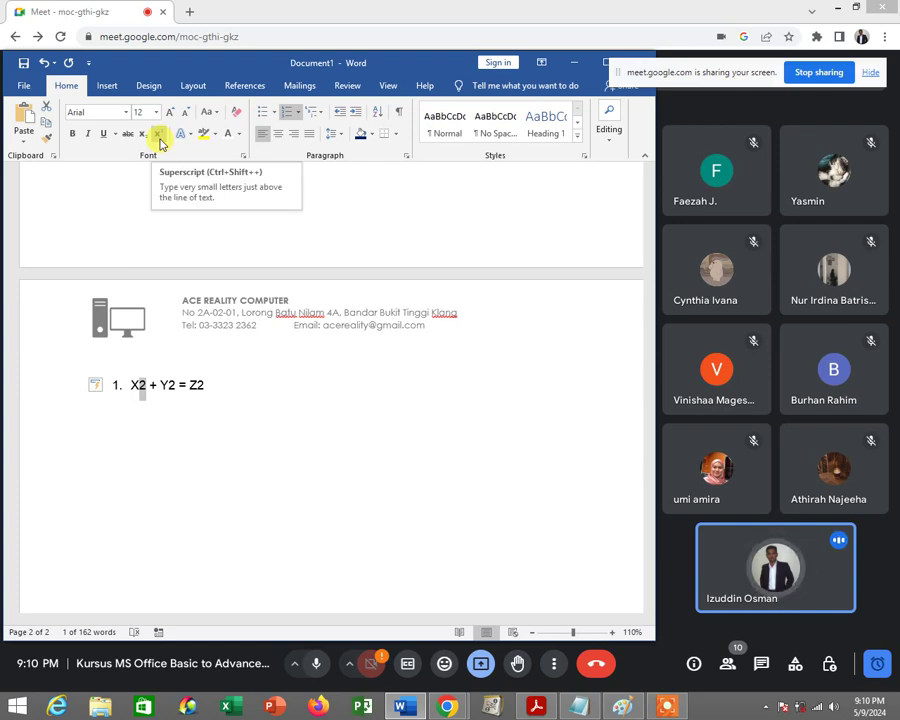
left_click(159, 137)
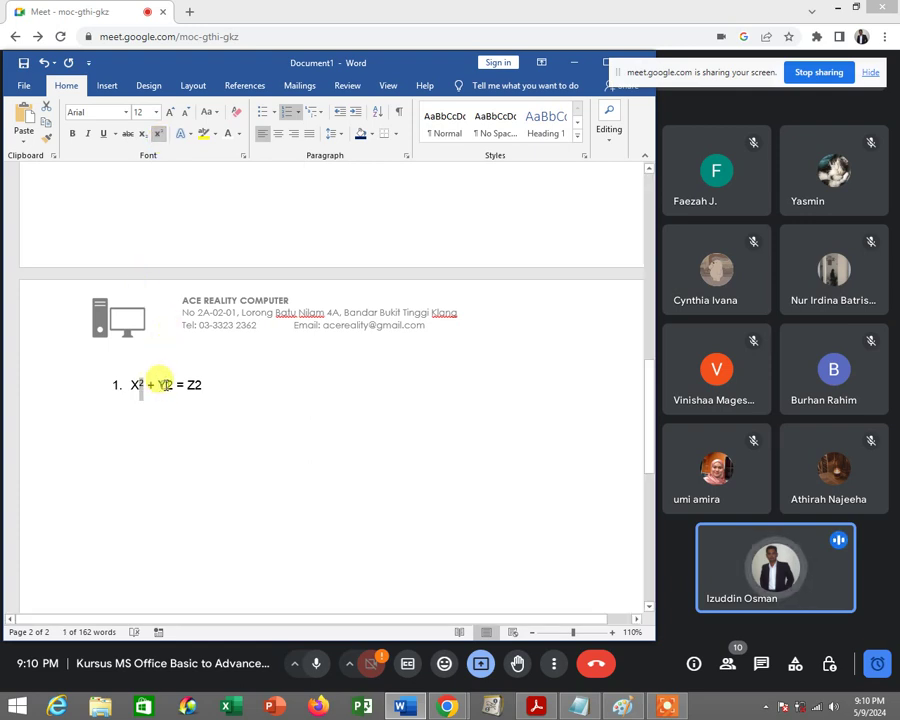
left_click(166, 385)
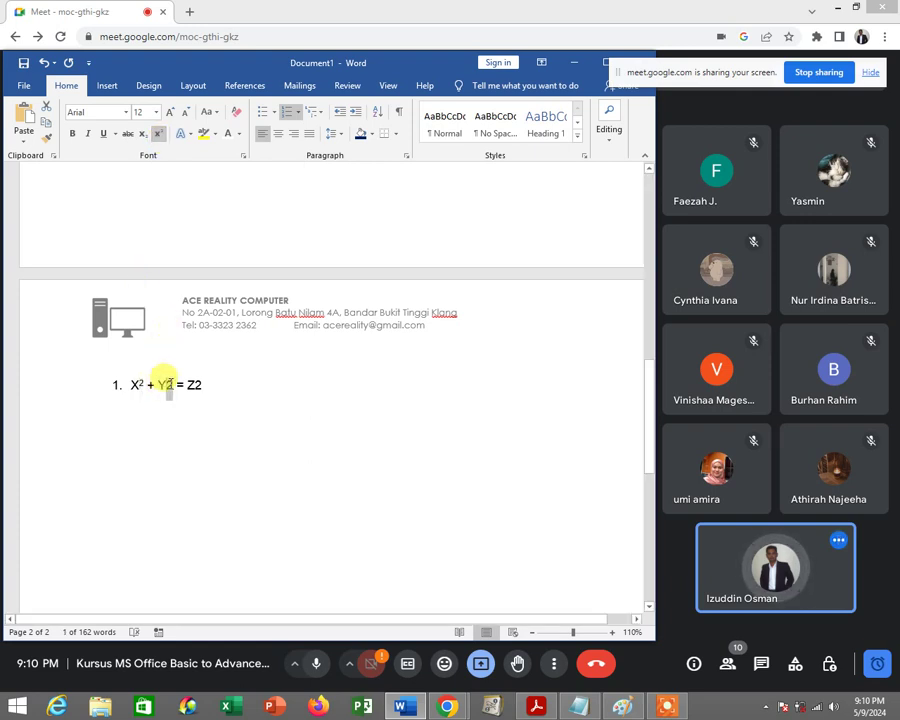
left_click(160, 135)
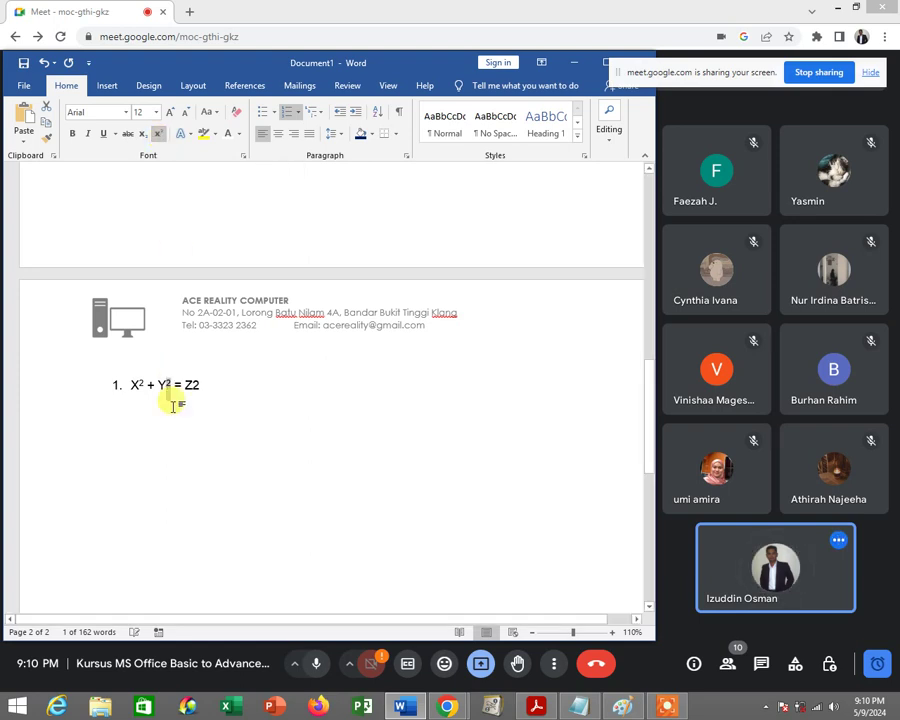
left_click_drag(193, 386, 200, 386)
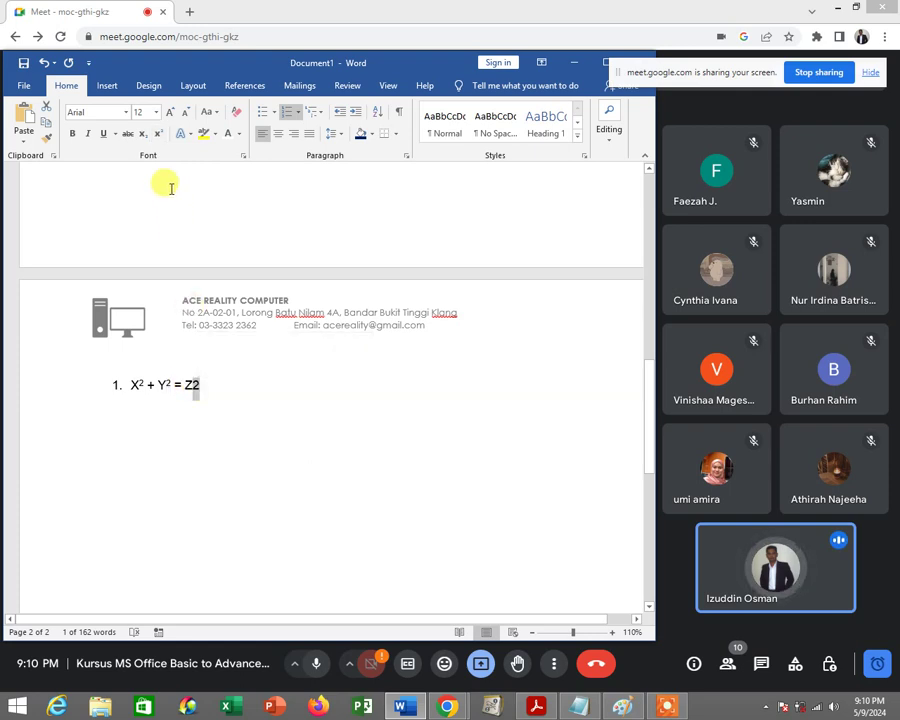
left_click(159, 135)
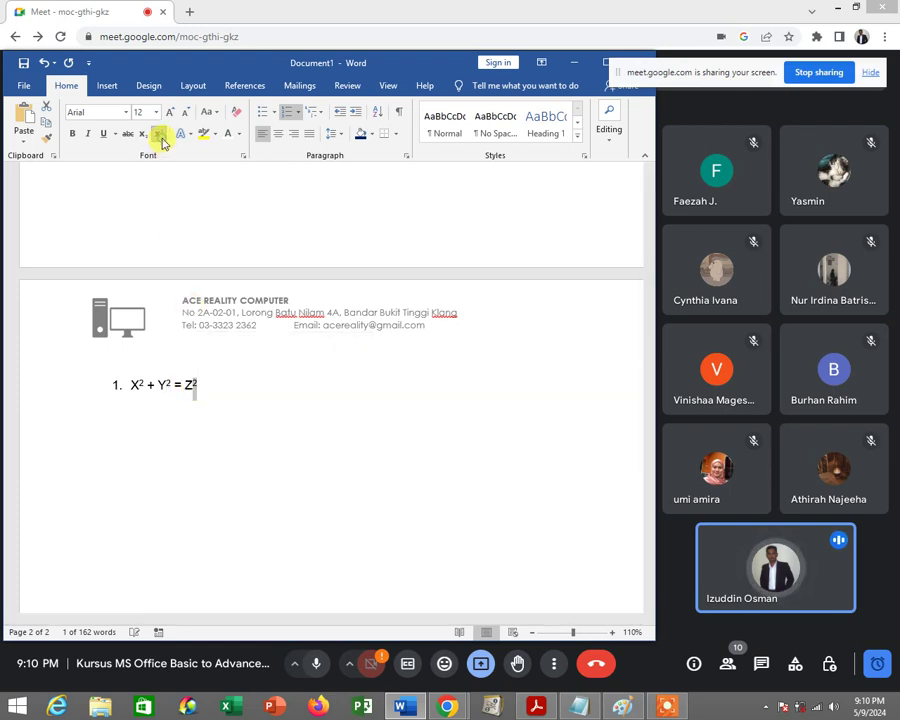
left_click(239, 384)
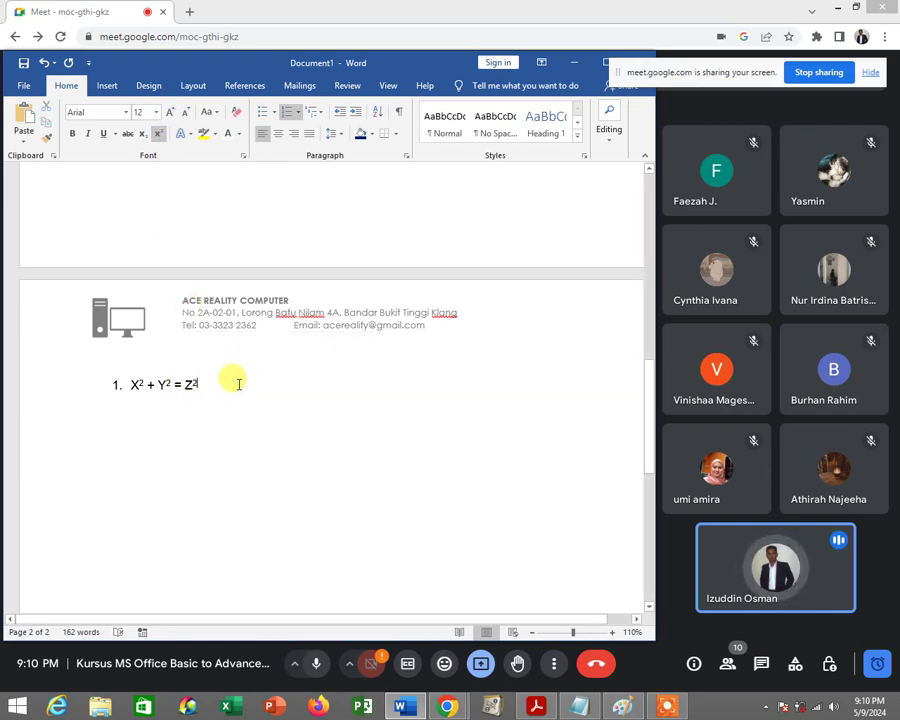
Zoom to 160%, turn superscript off and start an empty list item 2.
left_click(613, 633)
left_click(613, 633)
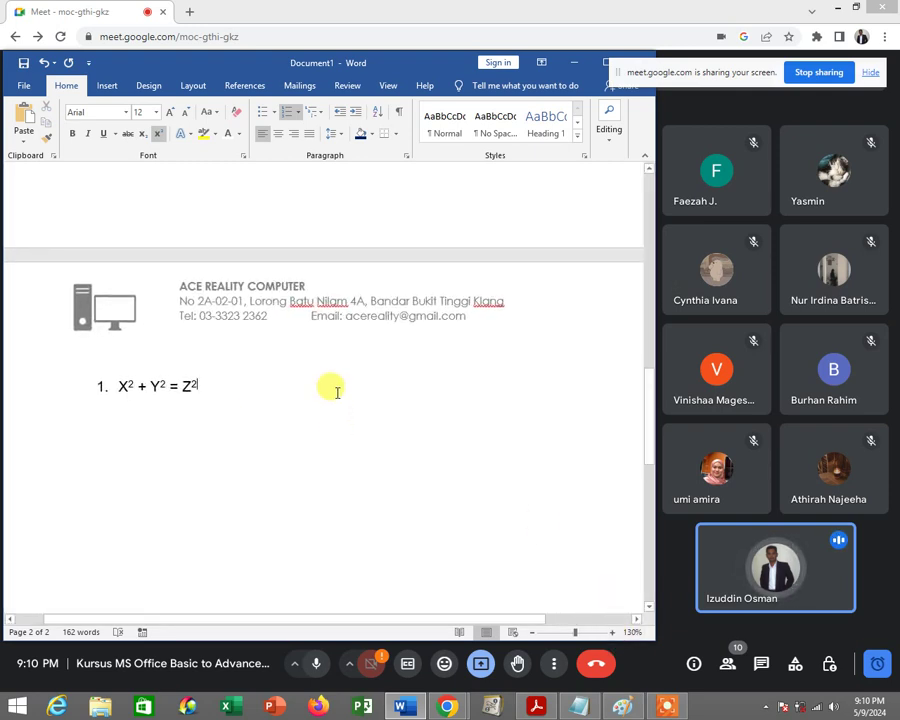
scroll(332, 388, "down", 2)
scroll(332, 392, "down", 1)
scroll(332, 392, "down", 2)
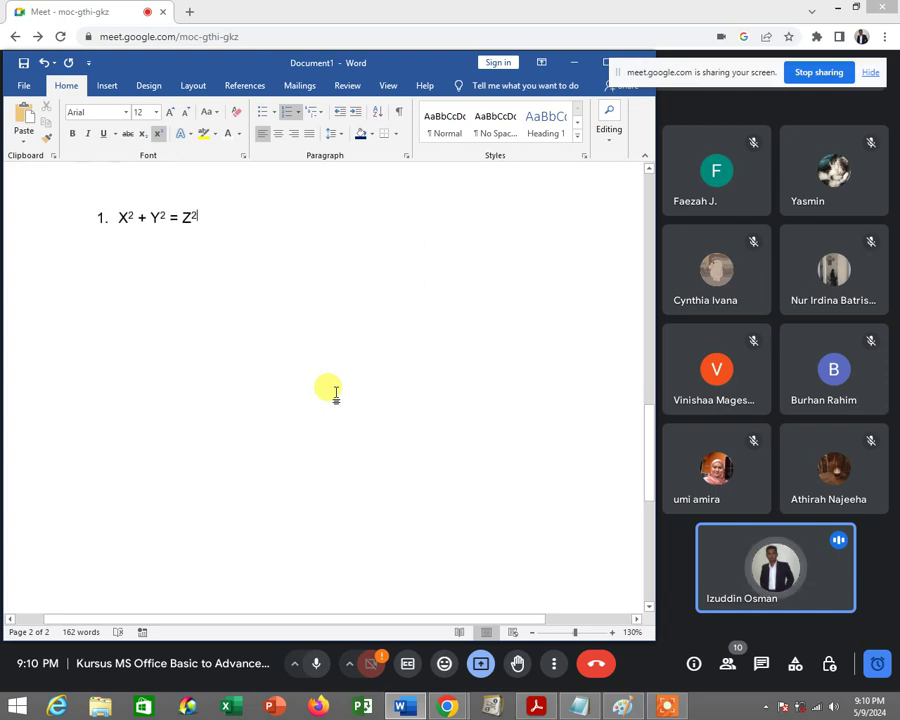
scroll(340, 400, "up", 1)
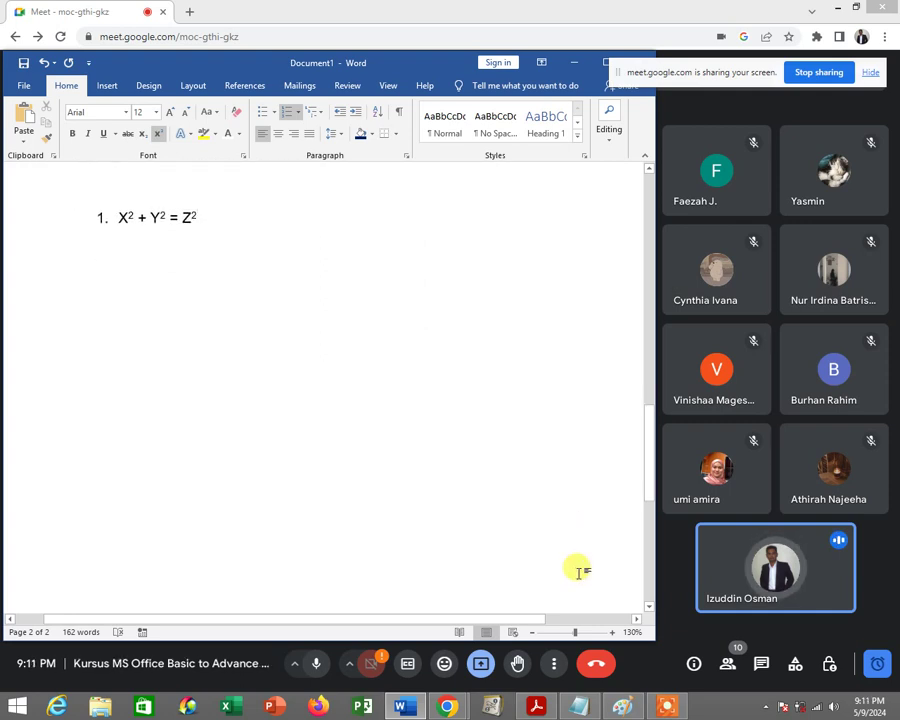
left_click(613, 633)
left_click(613, 633)
left_click(613, 633)
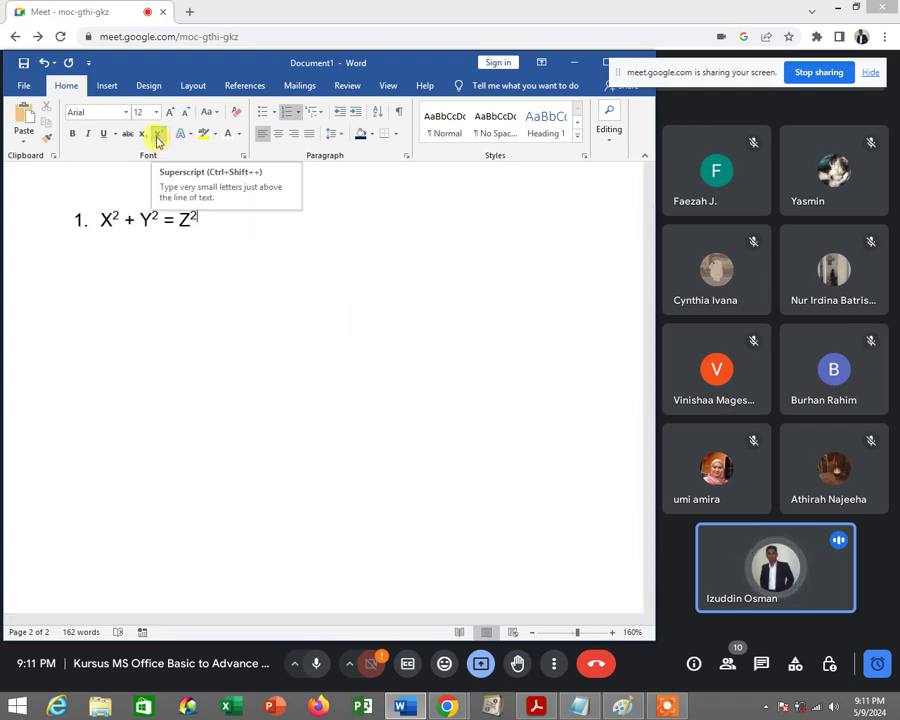
left_click(157, 140)
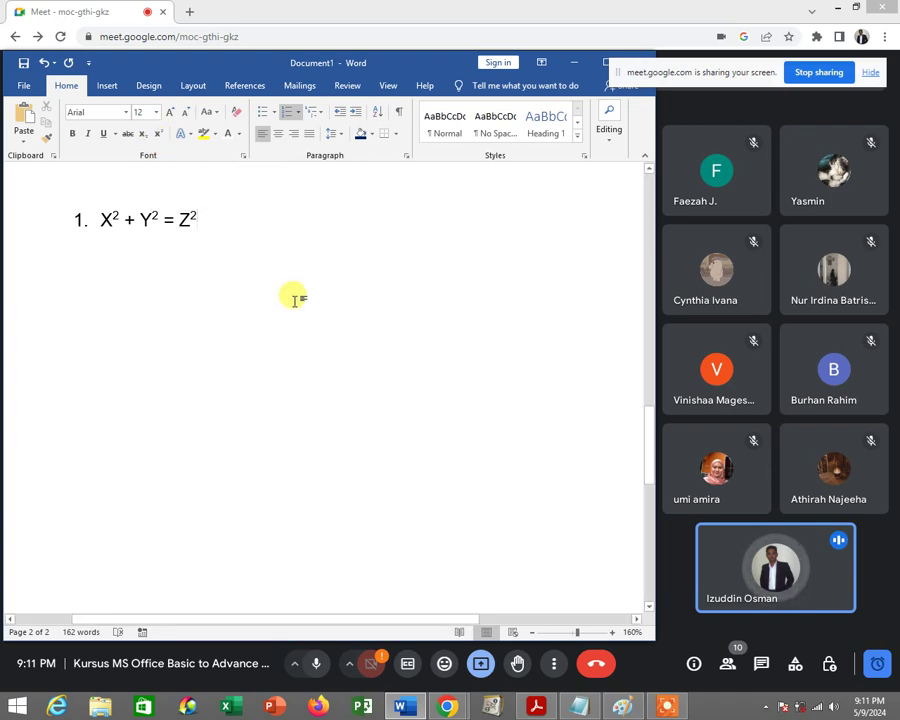
key("Return")
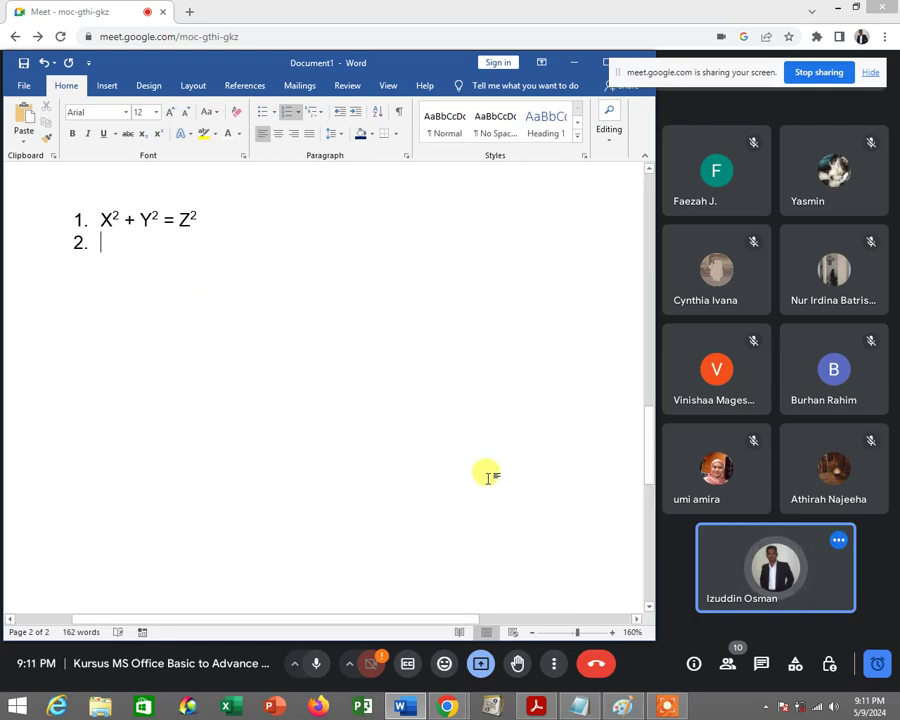
Type A1 + A2 = A3 as item 2, correcting the lowercase a2.
left_click(533, 708)
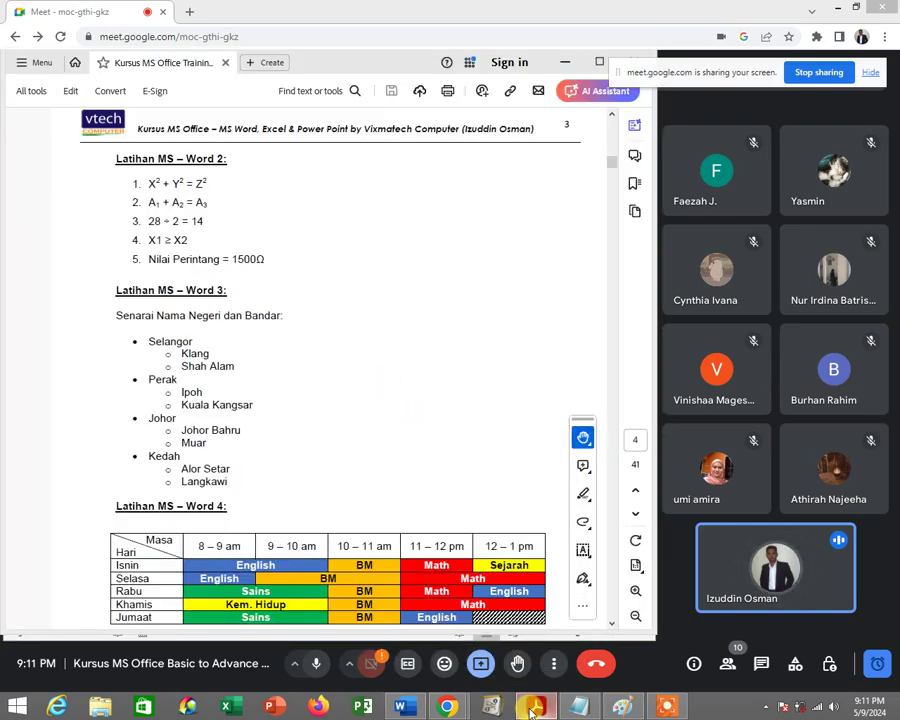
left_click(533, 708)
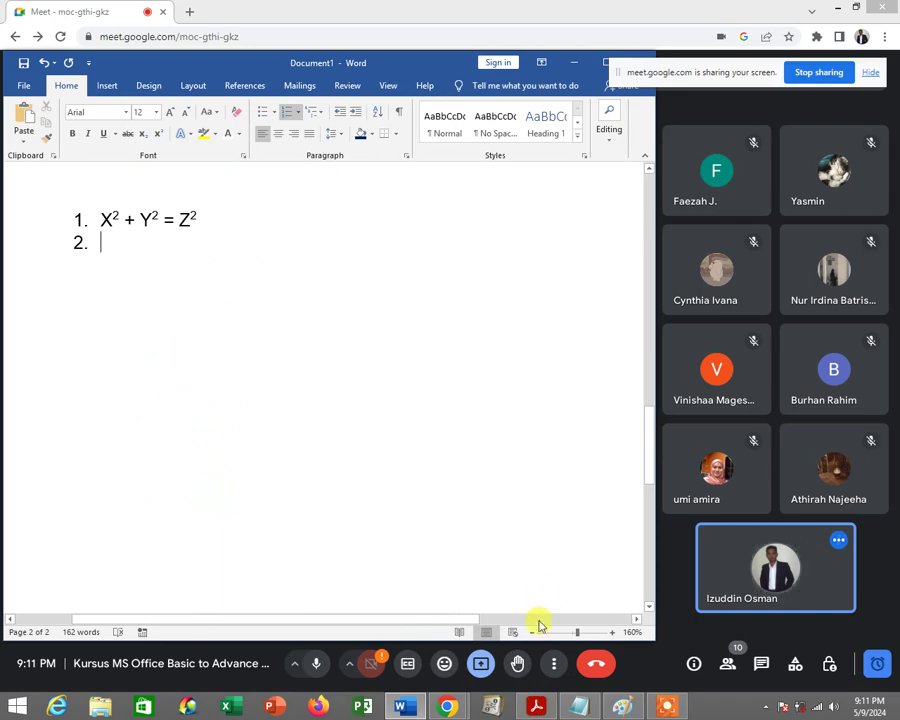
left_click(530, 707)
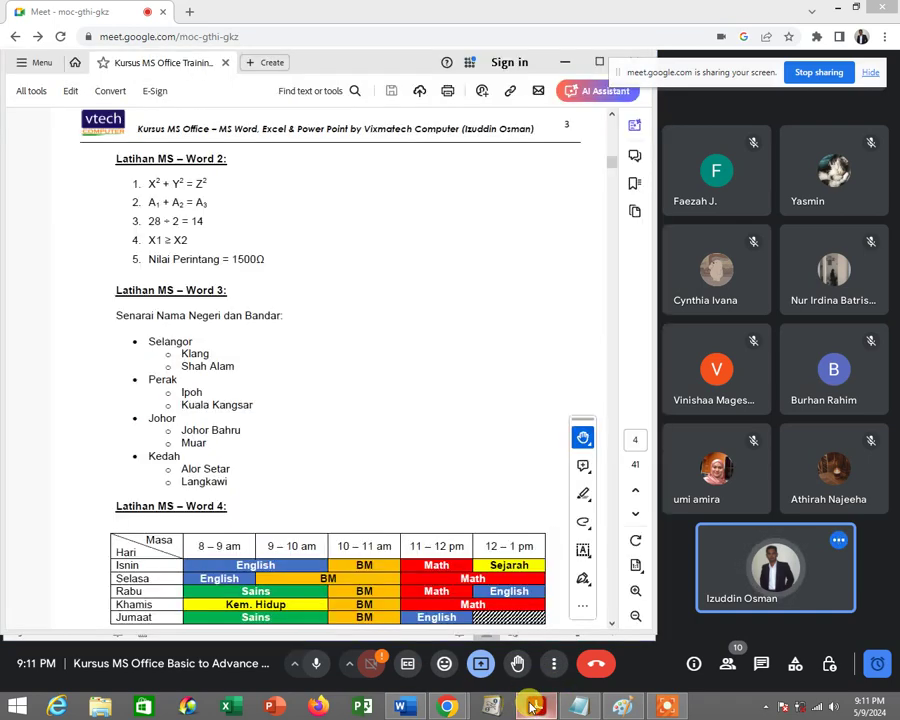
left_click(533, 708)
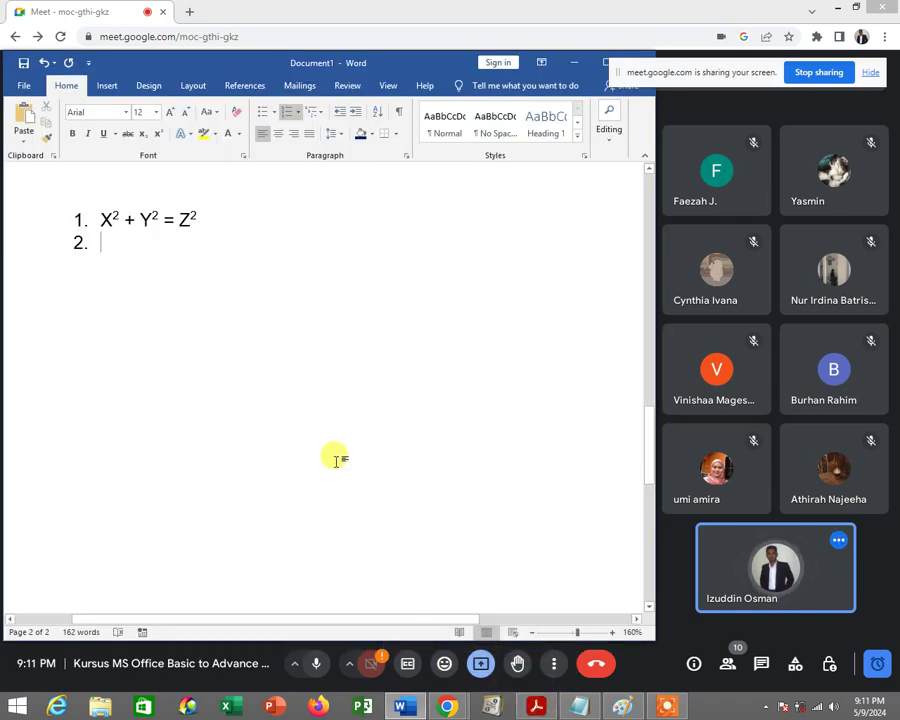
type("A1")
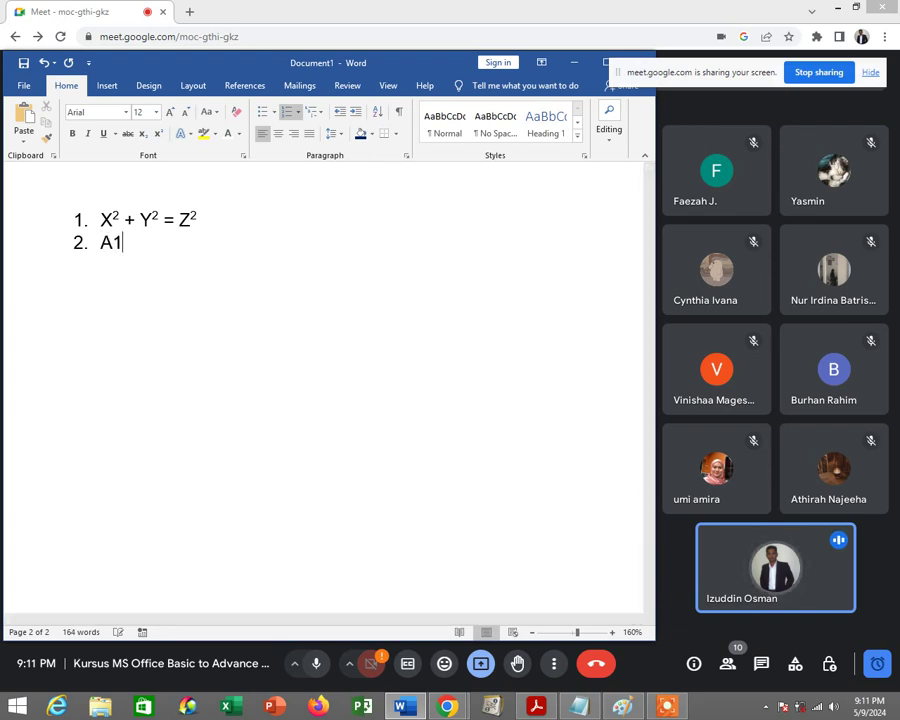
type(" + ")
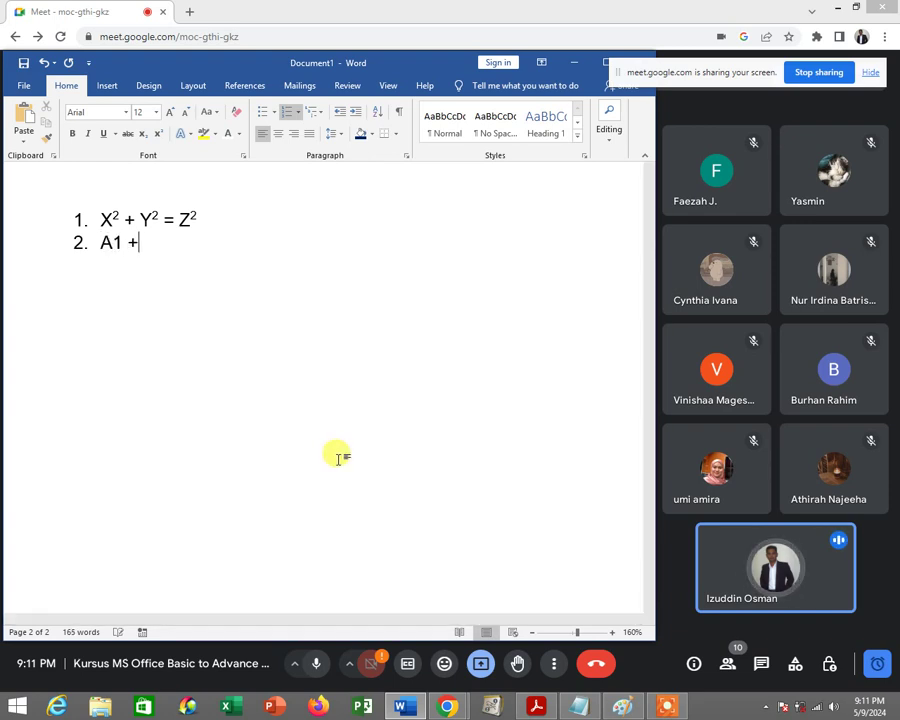
type("a2 ")
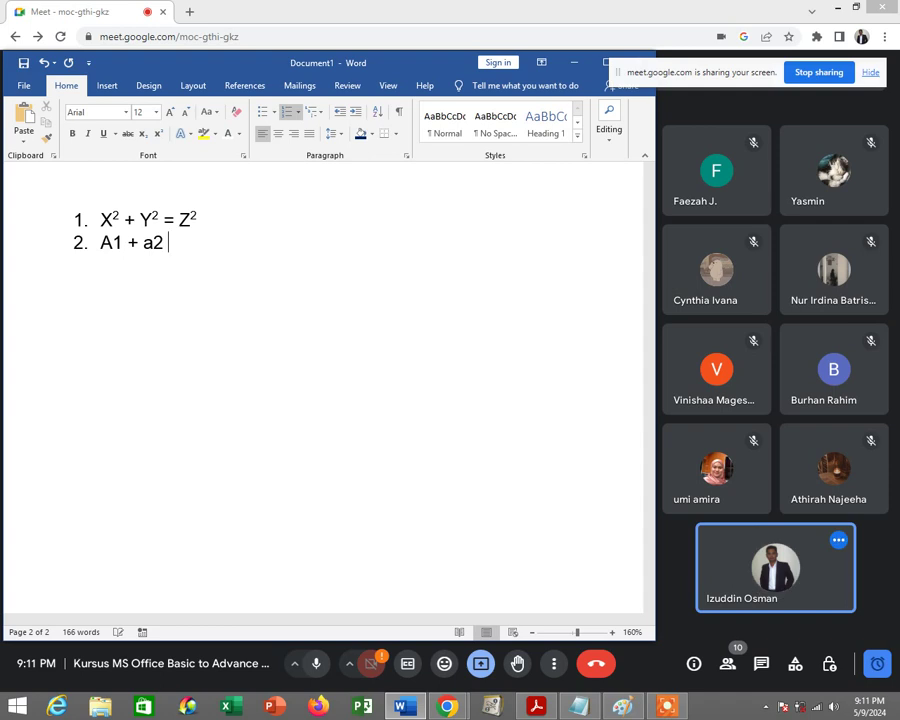
type("=")
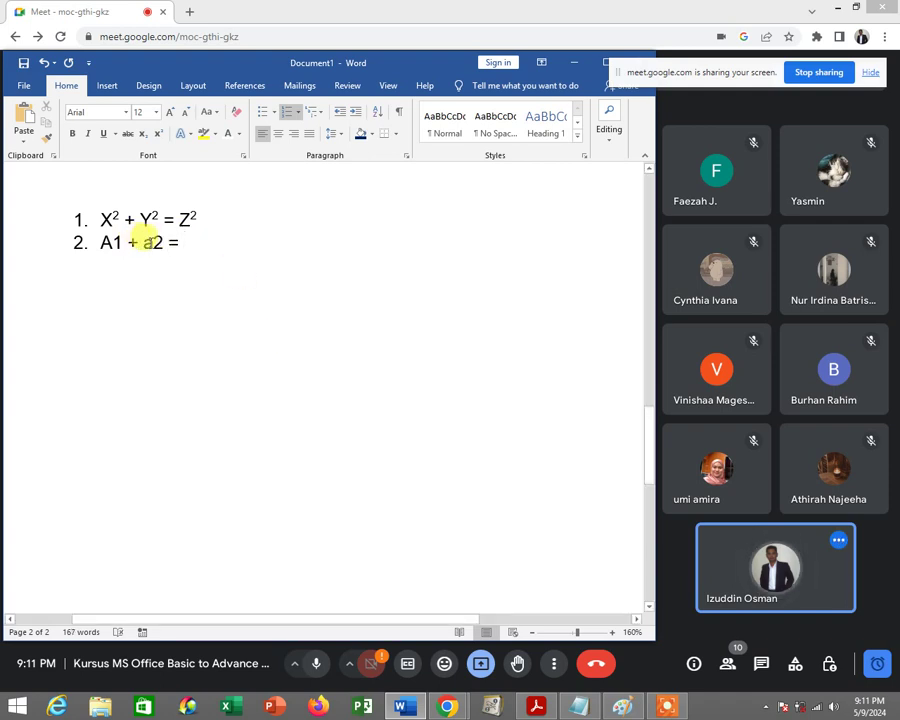
double_click(152, 242)
type("A2")
left_click(185, 242)
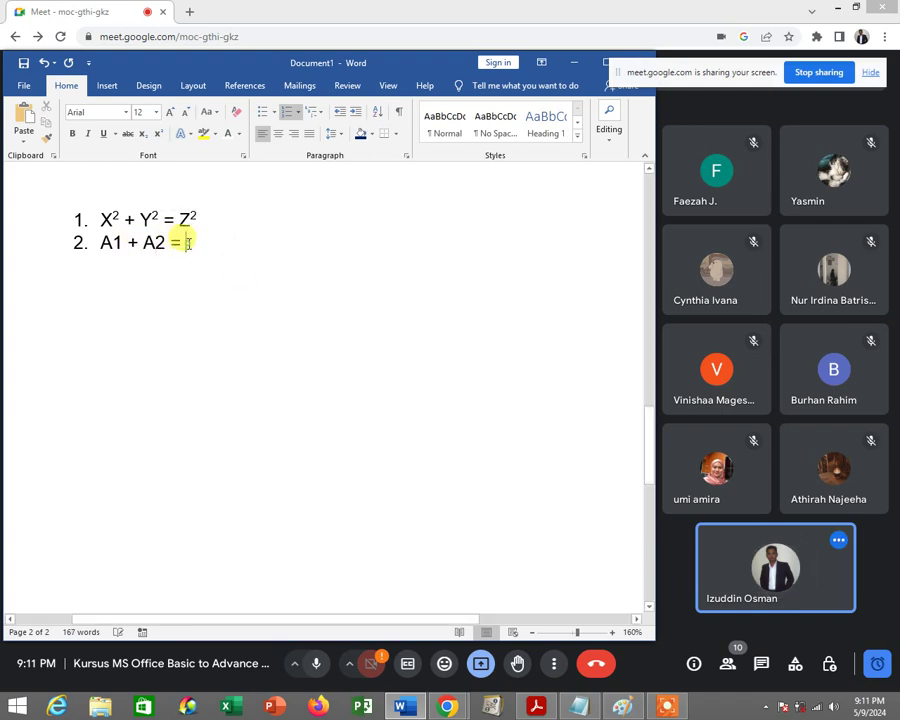
type("A")
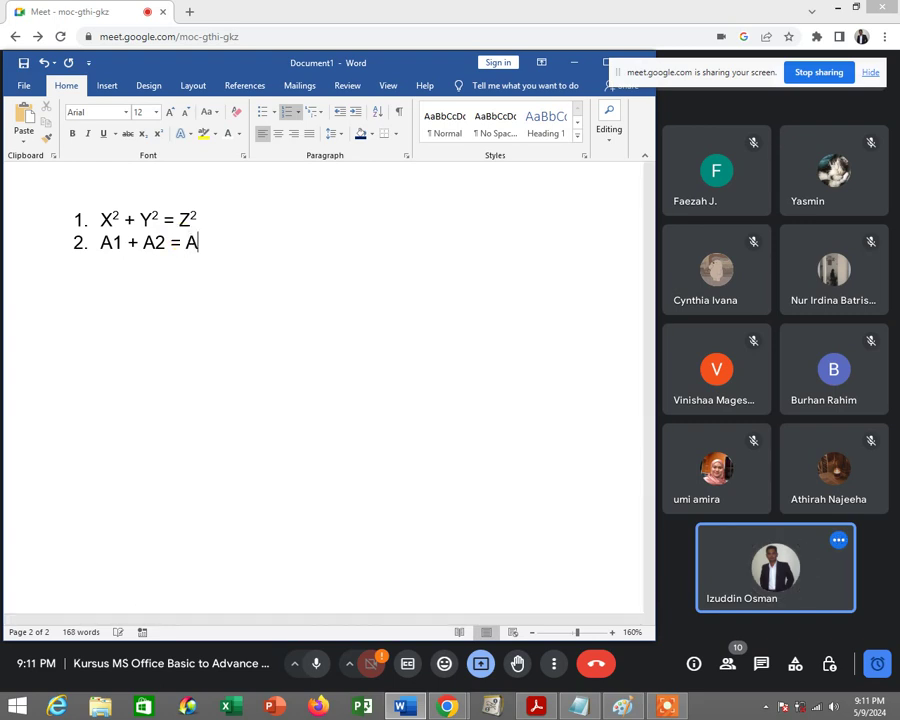
type("3")
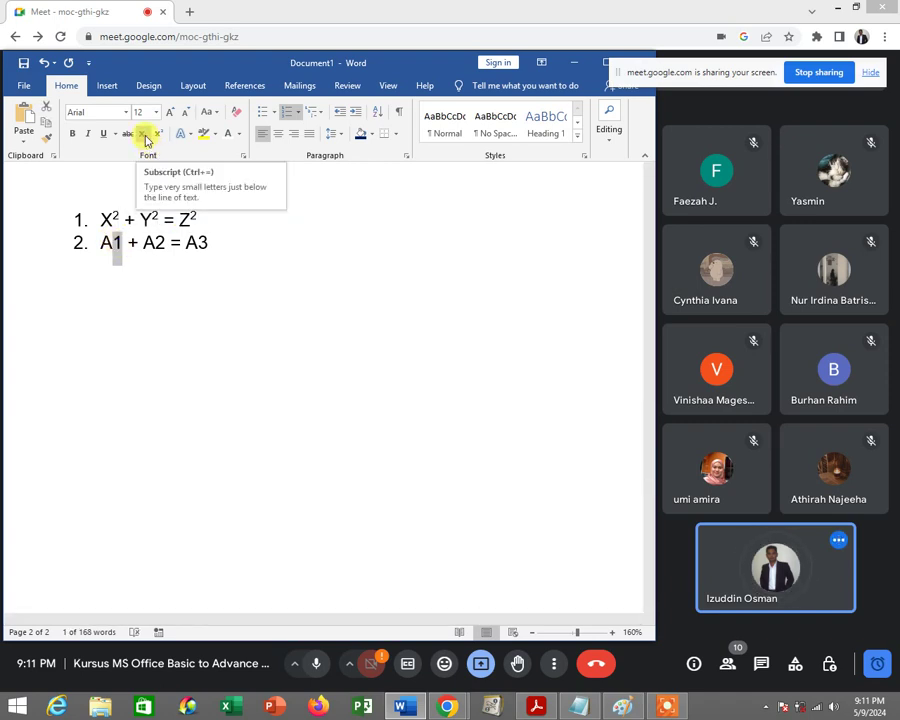
Make the 1, 2 and 3 subscripts, return to normal text and start item 3.
left_click(143, 133)
left_click_drag(151, 242, 201, 242)
left_click(143, 133)
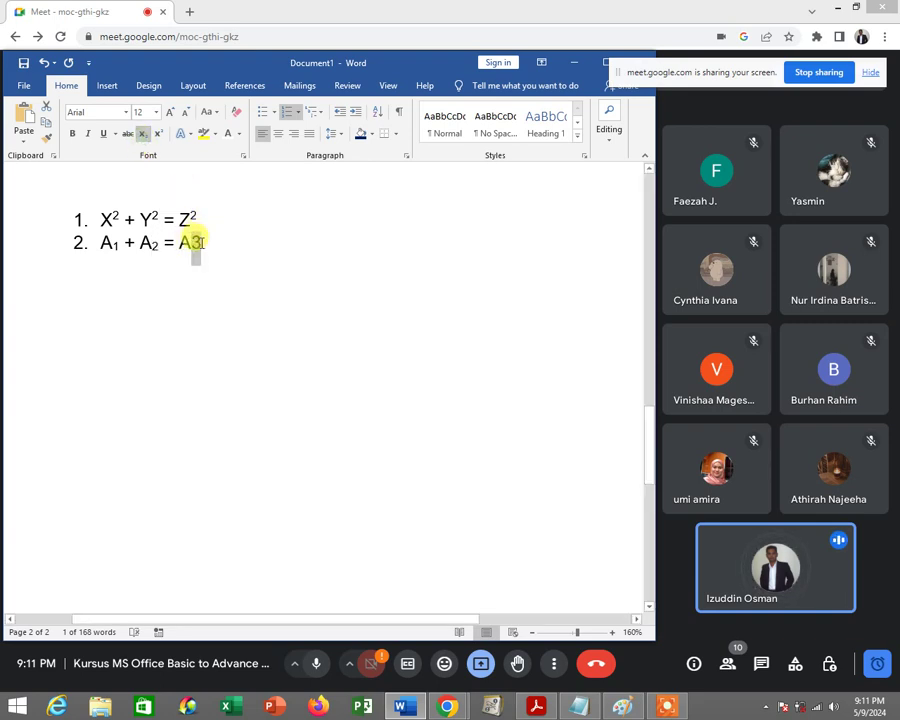
left_click(143, 133)
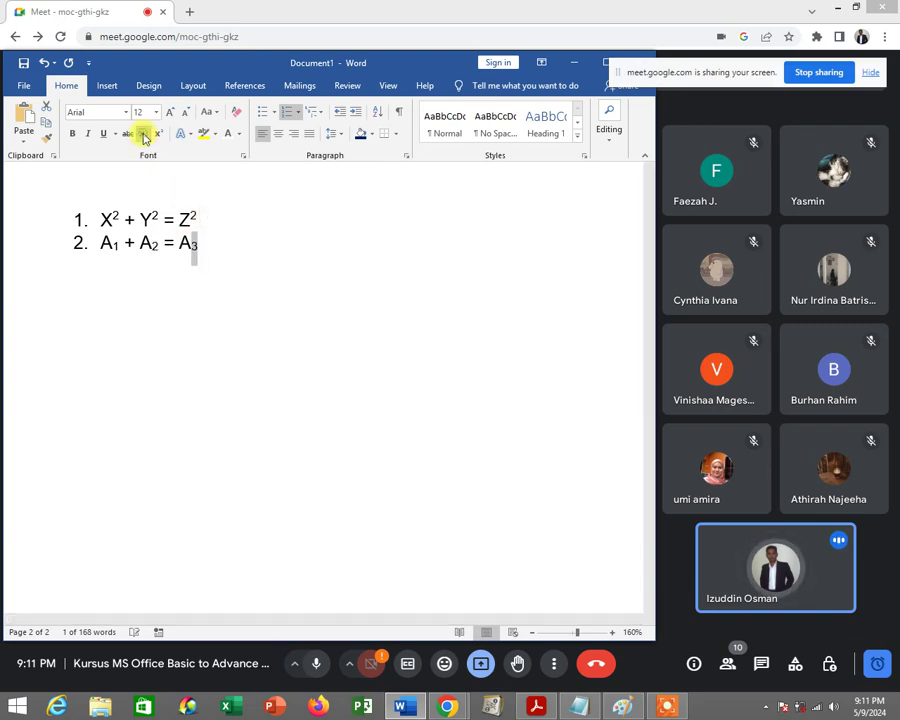
left_click(199, 245)
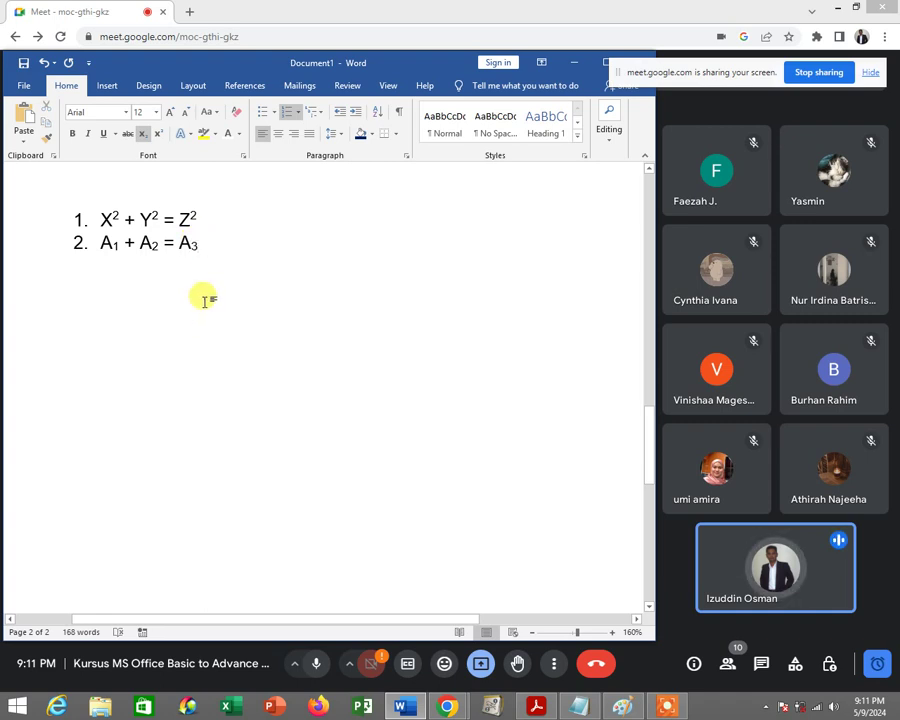
left_click(145, 141)
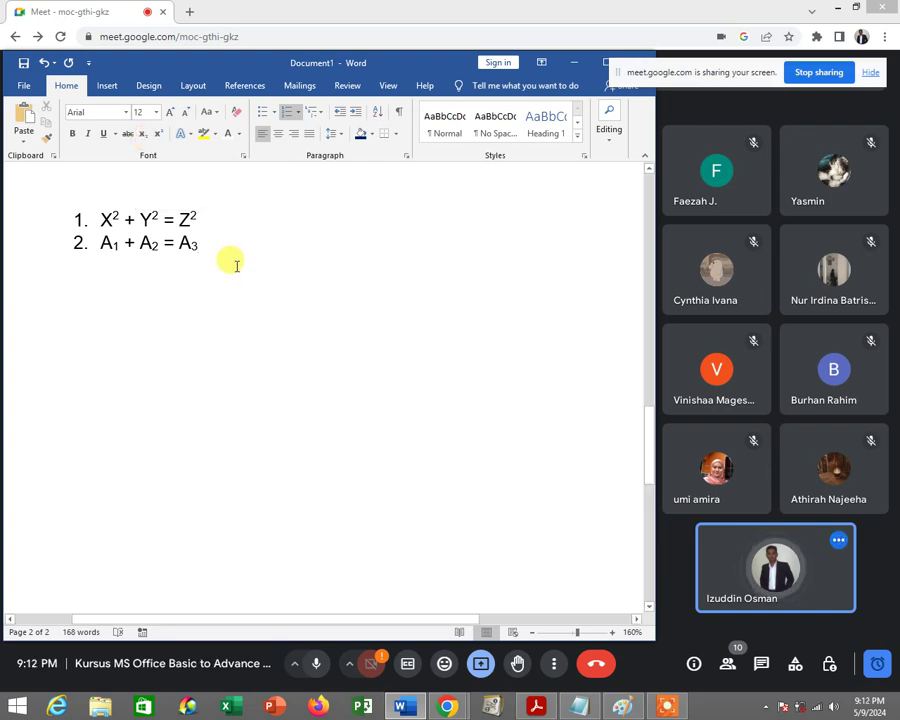
key("Return")
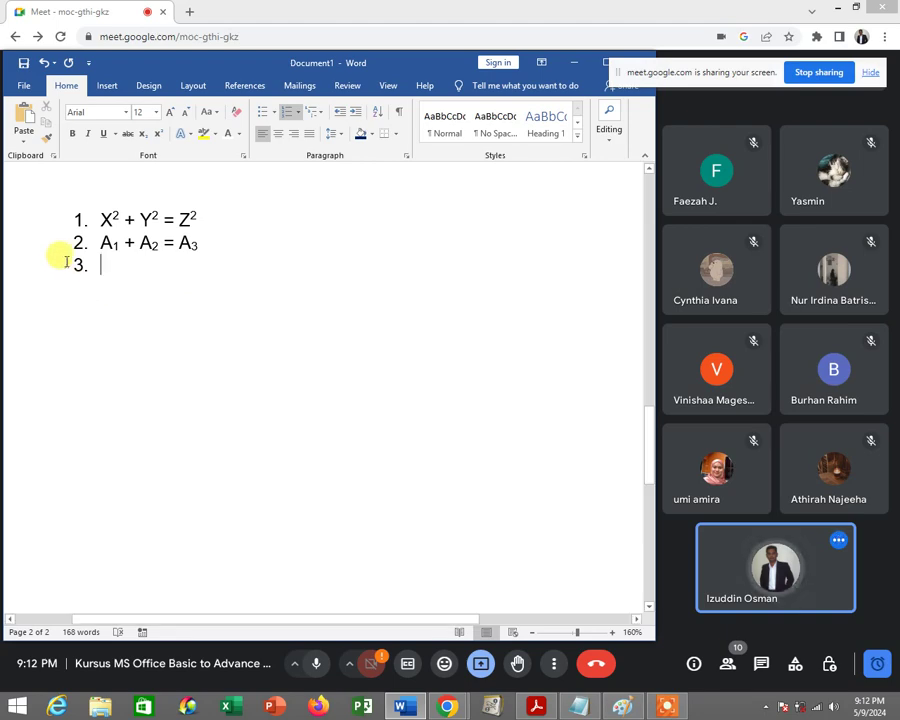
Enter 28 ÷ 2 = 14 as item 3 using the Symbol gallery's division sign, then start item 4.
left_click(537, 706)
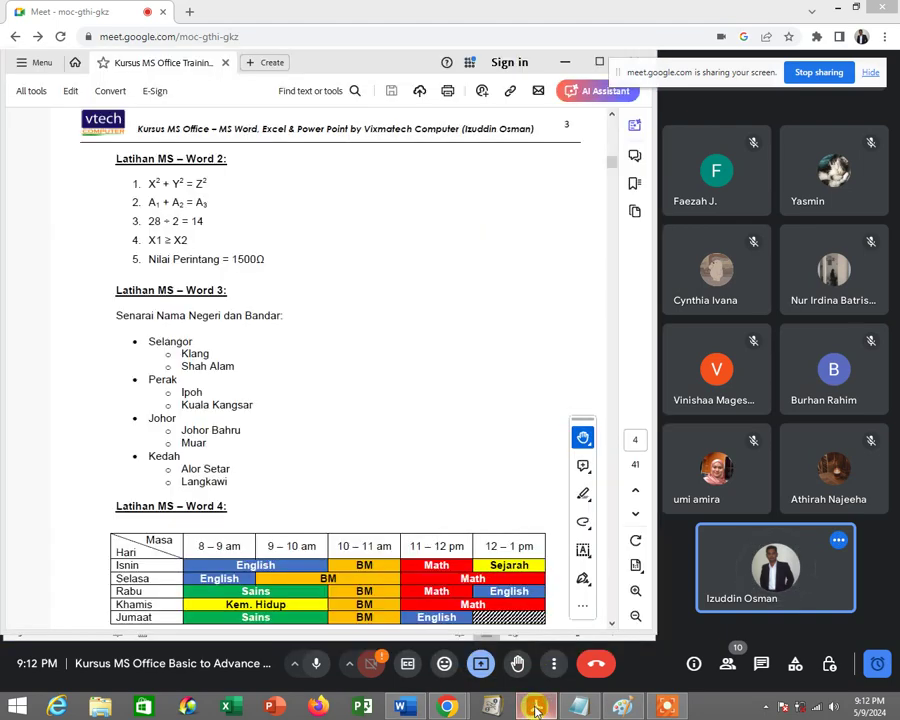
left_click(537, 706)
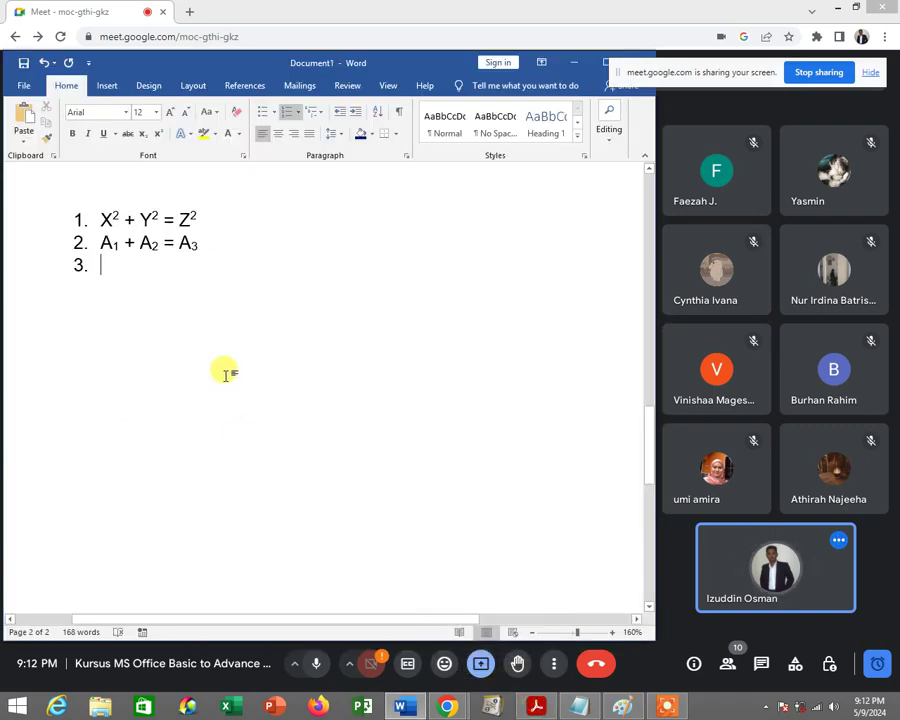
type("28")
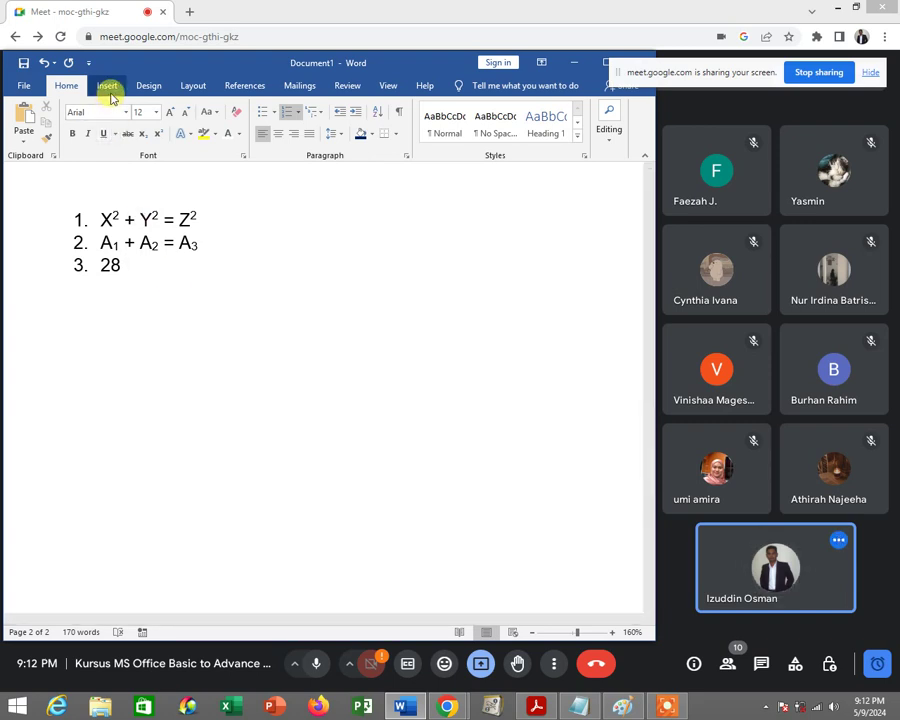
left_click(108, 87)
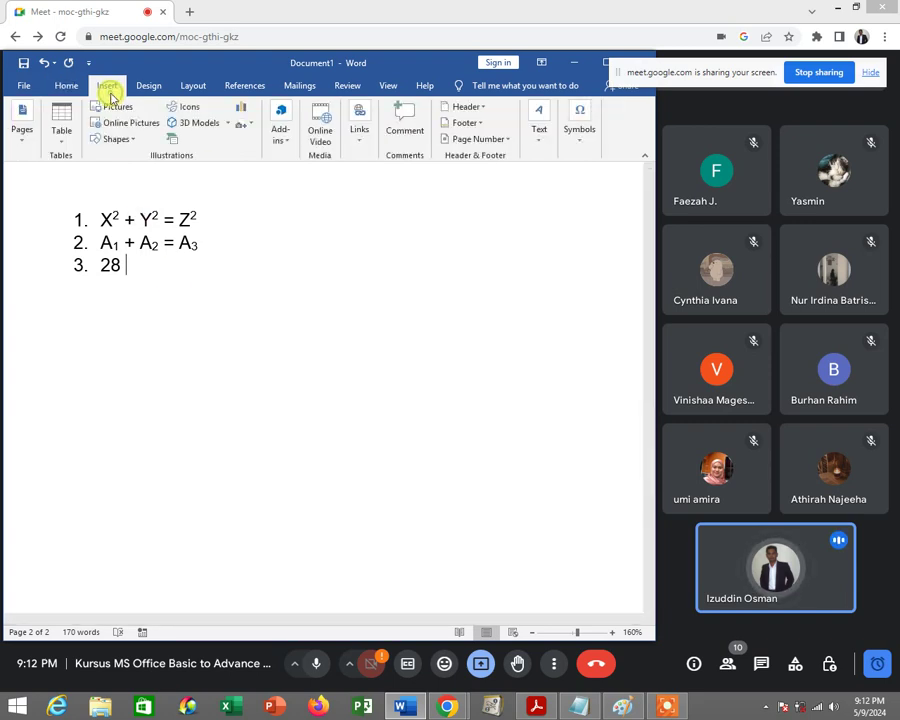
left_click(586, 151)
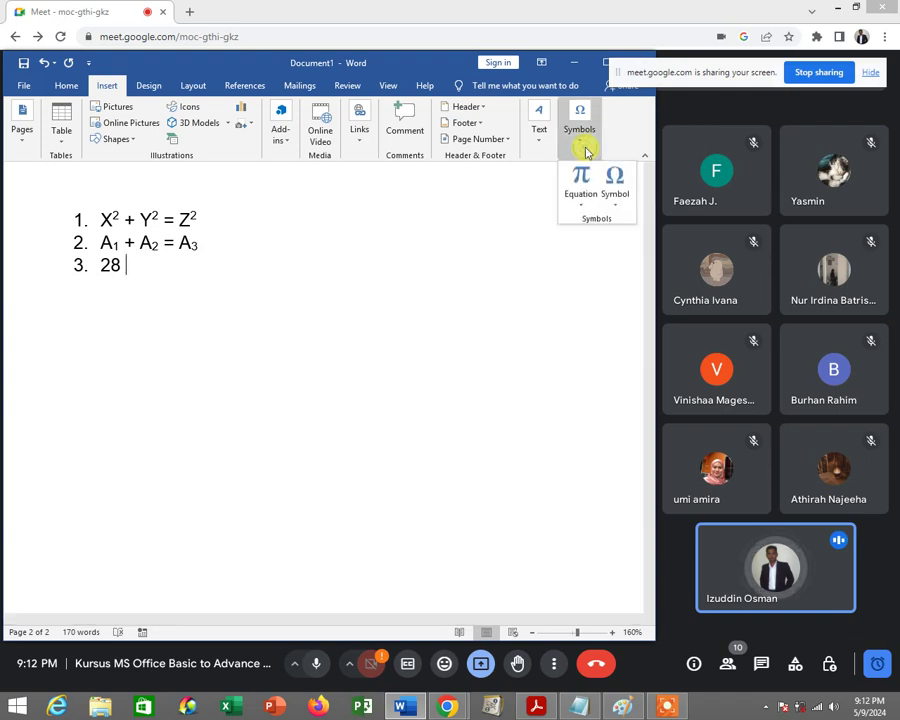
left_click(617, 210)
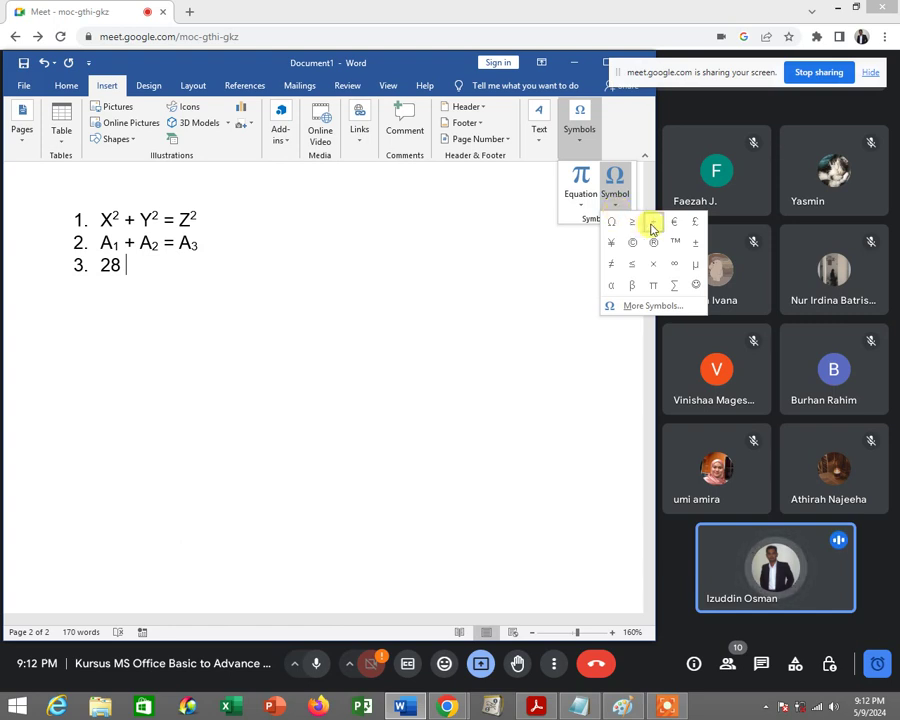
left_click(651, 228)
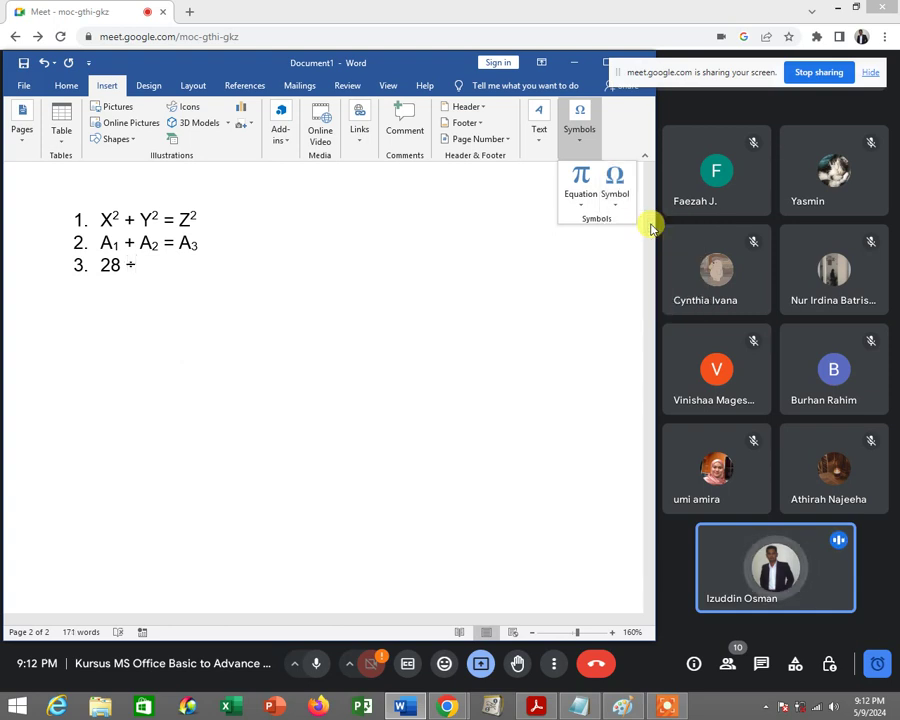
left_click(177, 264)
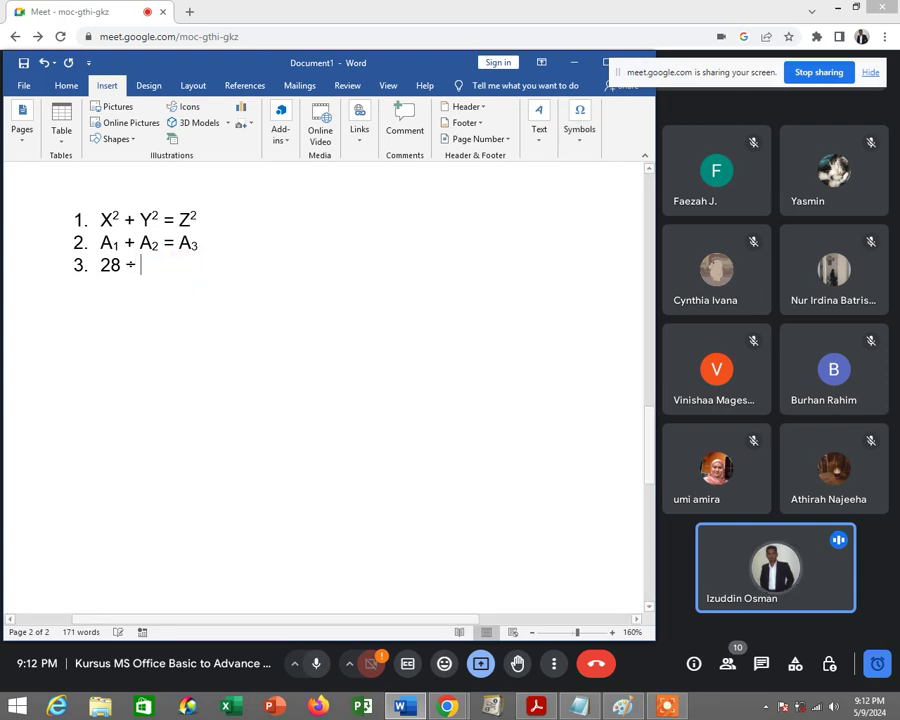
type("2 = ")
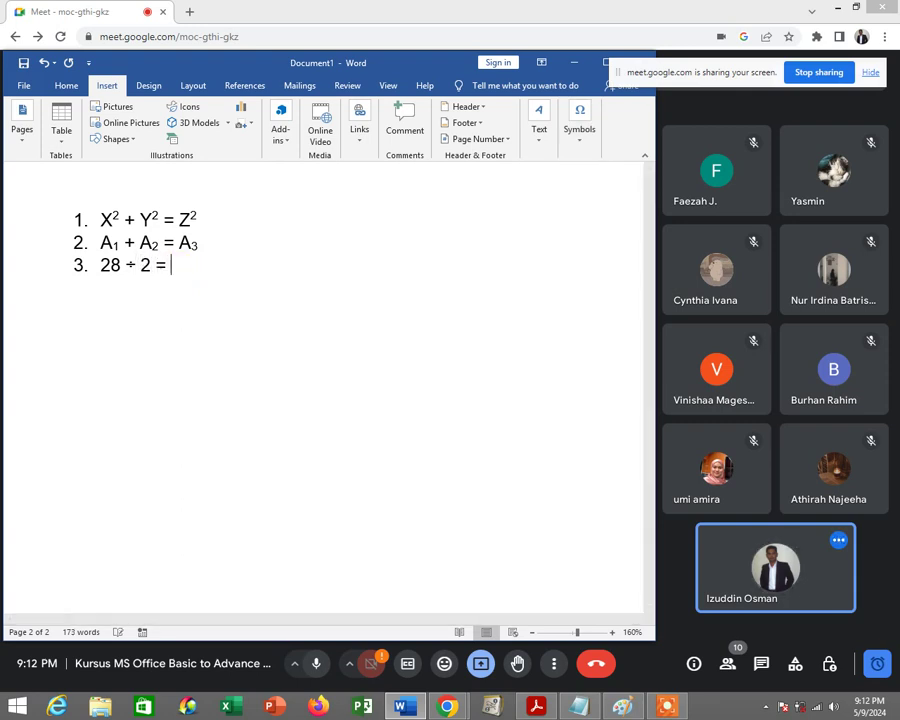
type("14")
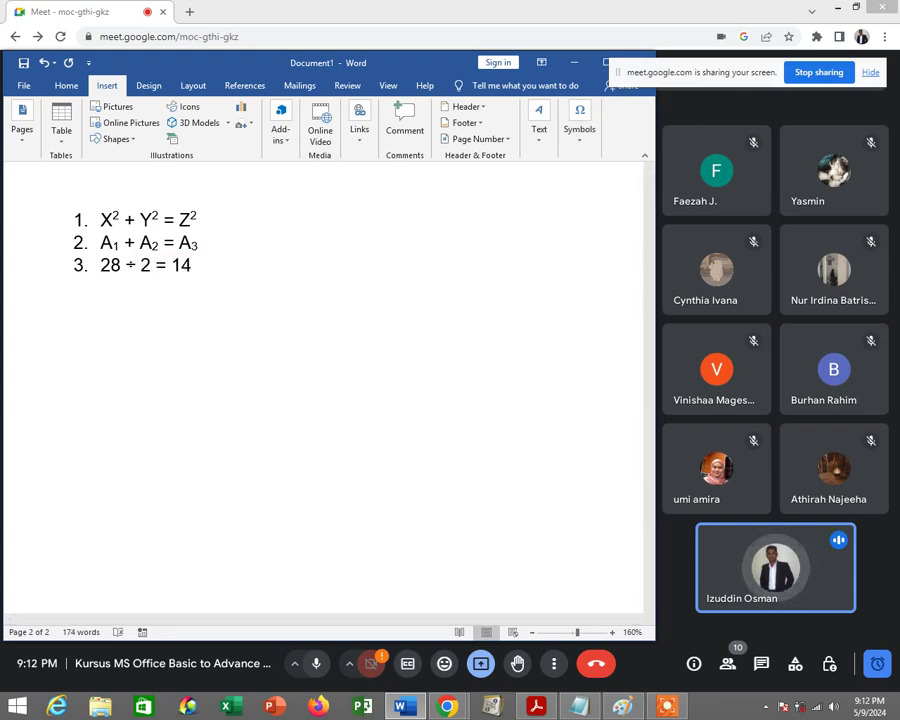
key("Return")
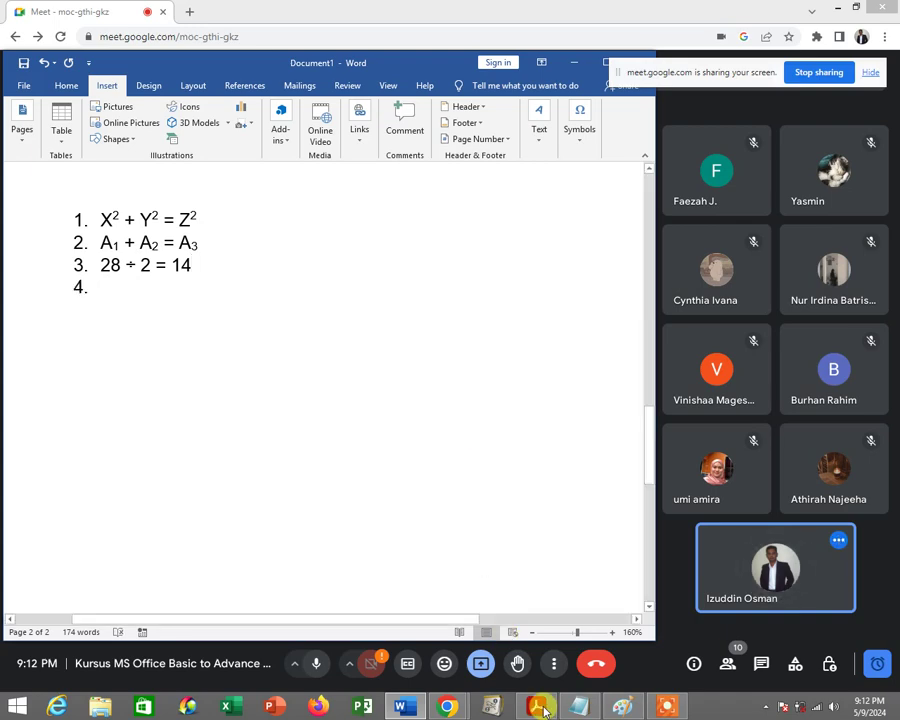
Enter X1 ≥ X2 as item 4 using the Symbol gallery's ≥ sign, then start item 5.
left_click(537, 706)
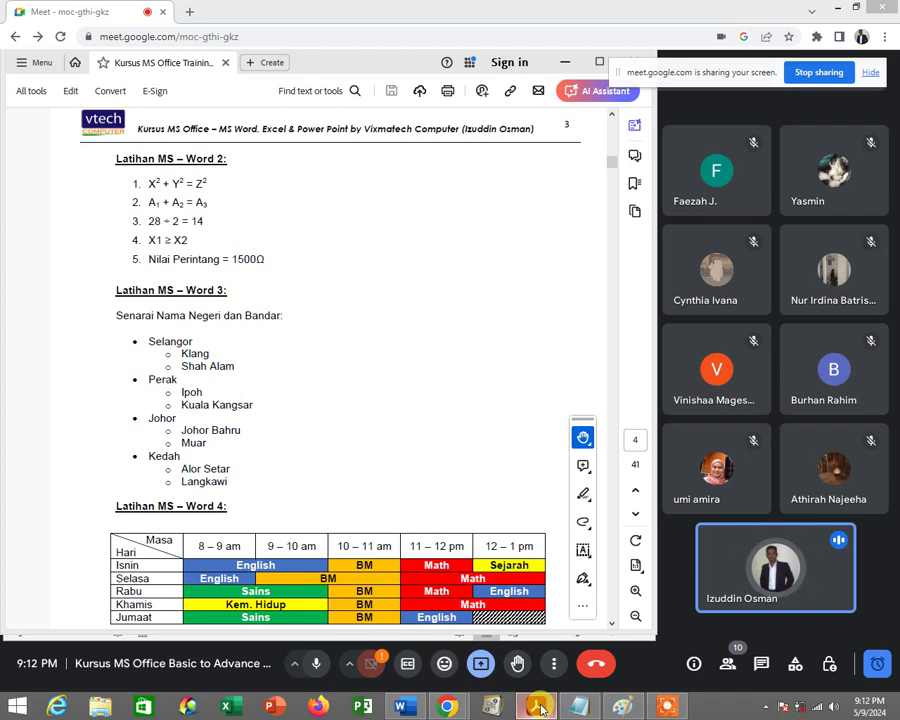
left_click(537, 706)
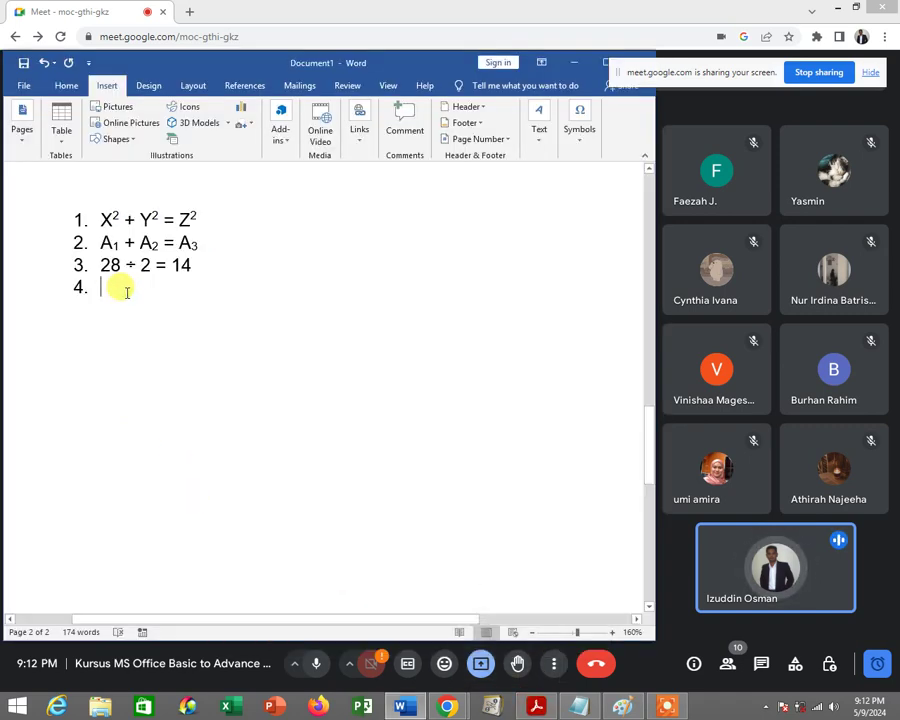
type("X1")
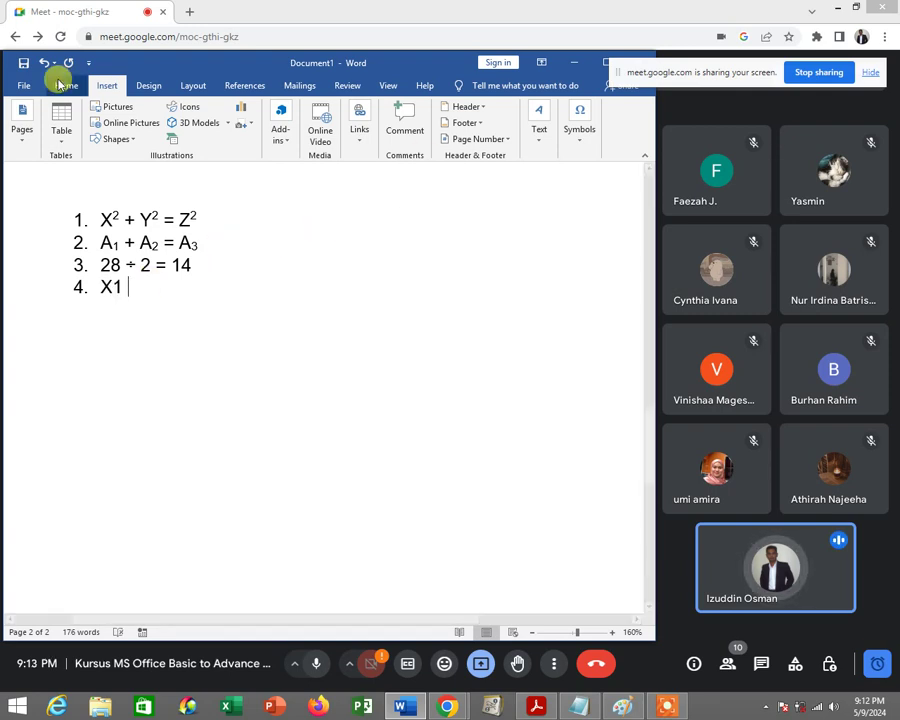
left_click(580, 140)
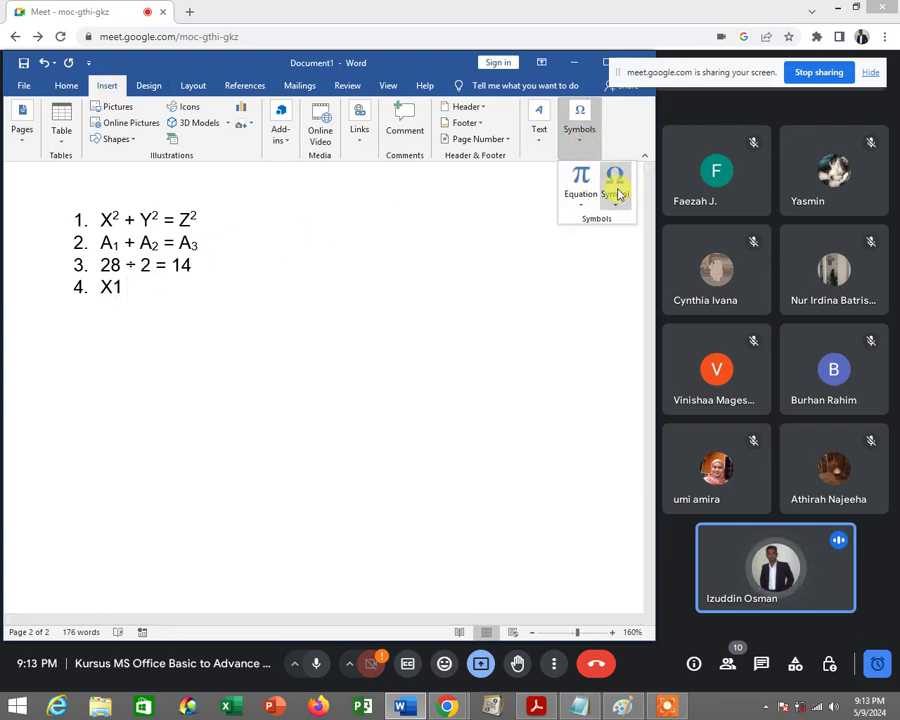
left_click(616, 200)
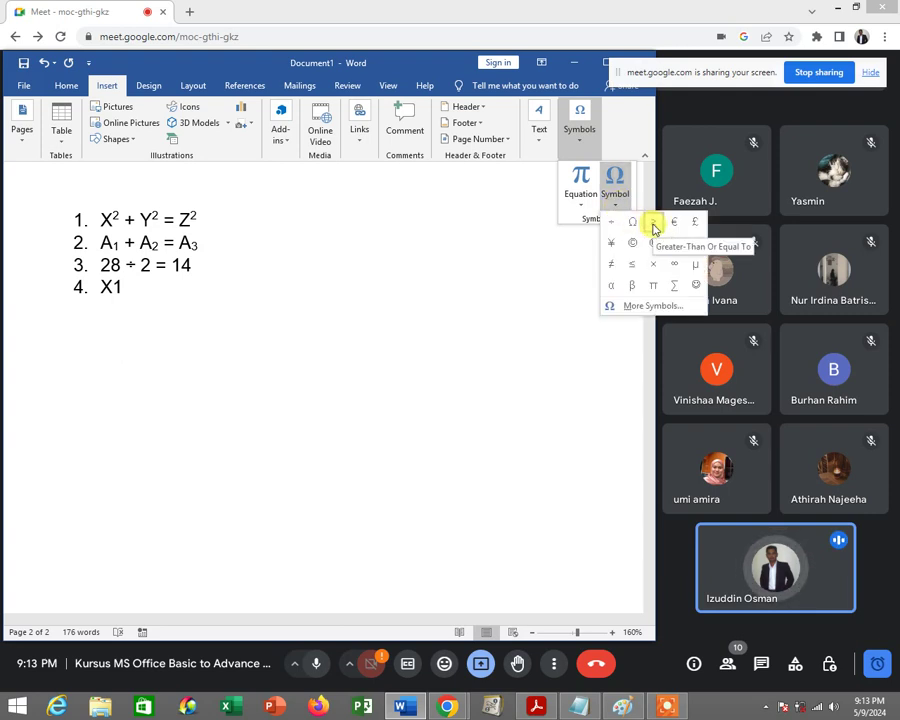
left_click(653, 222)
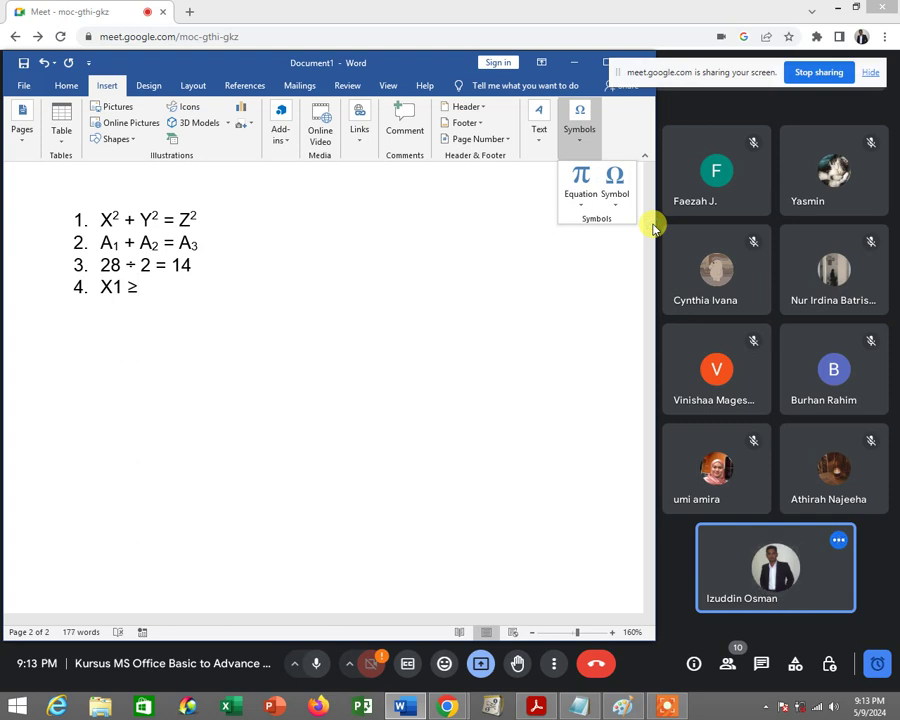
left_click(185, 290)
type("X2")
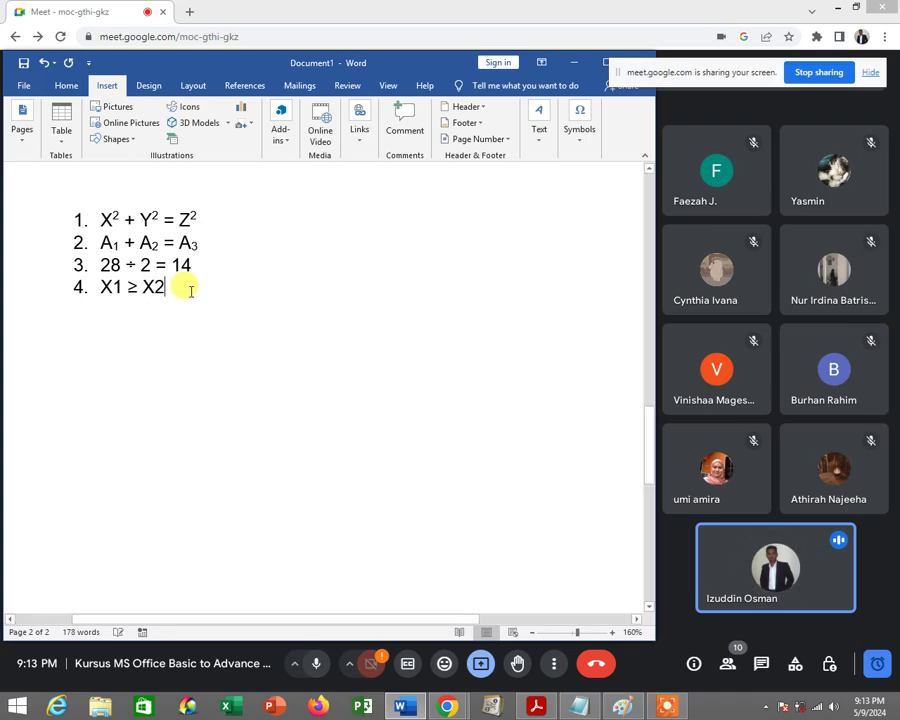
key("Return")
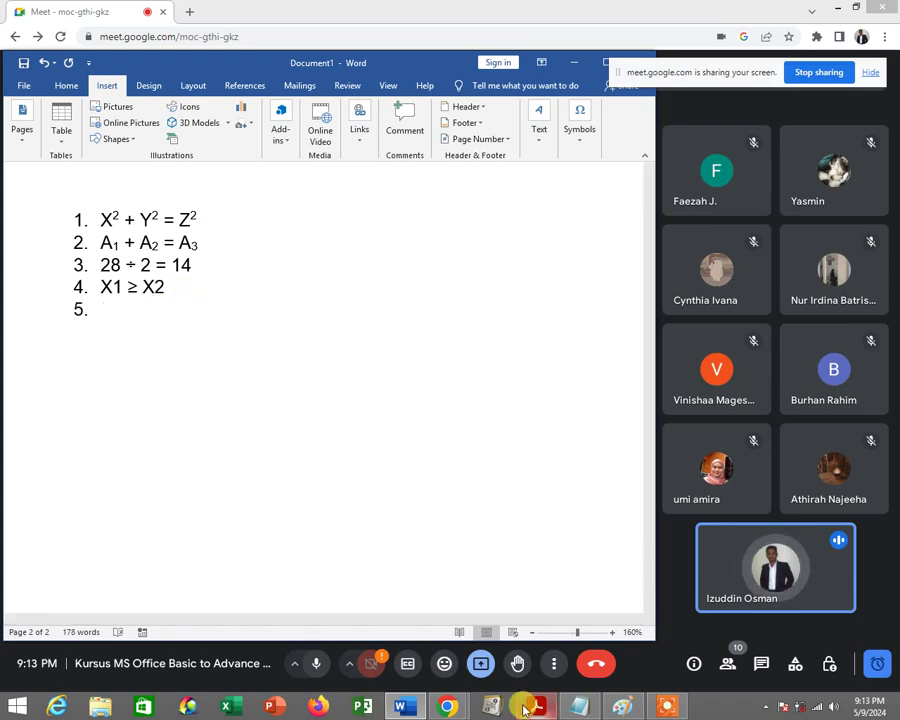
Enter item 5 as Nilai Perintang = 1500Ω with an inserted Ohm sign.
left_click(528, 706)
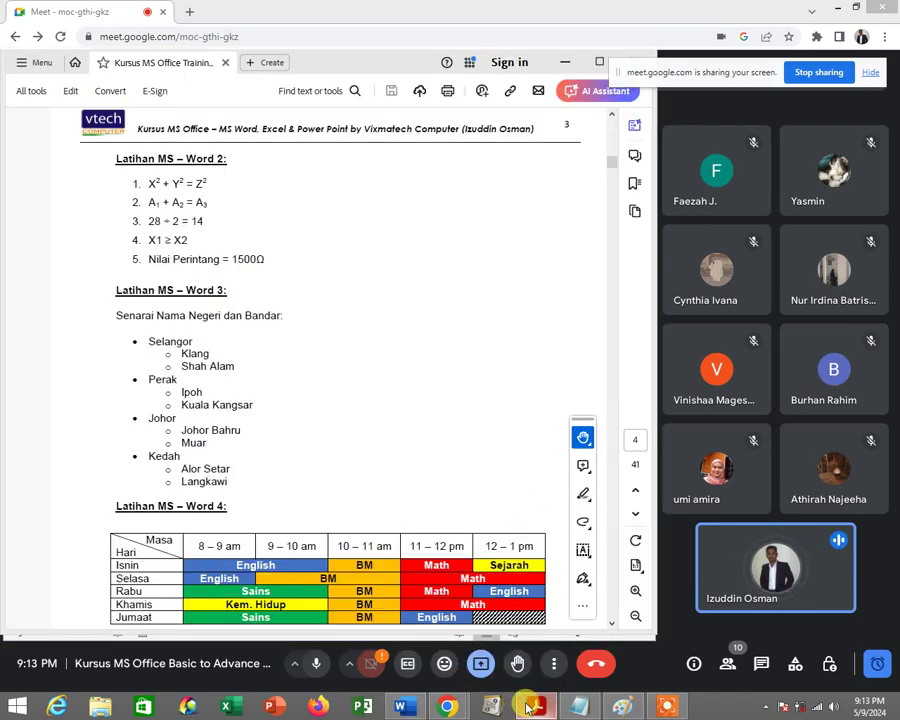
left_click(530, 707)
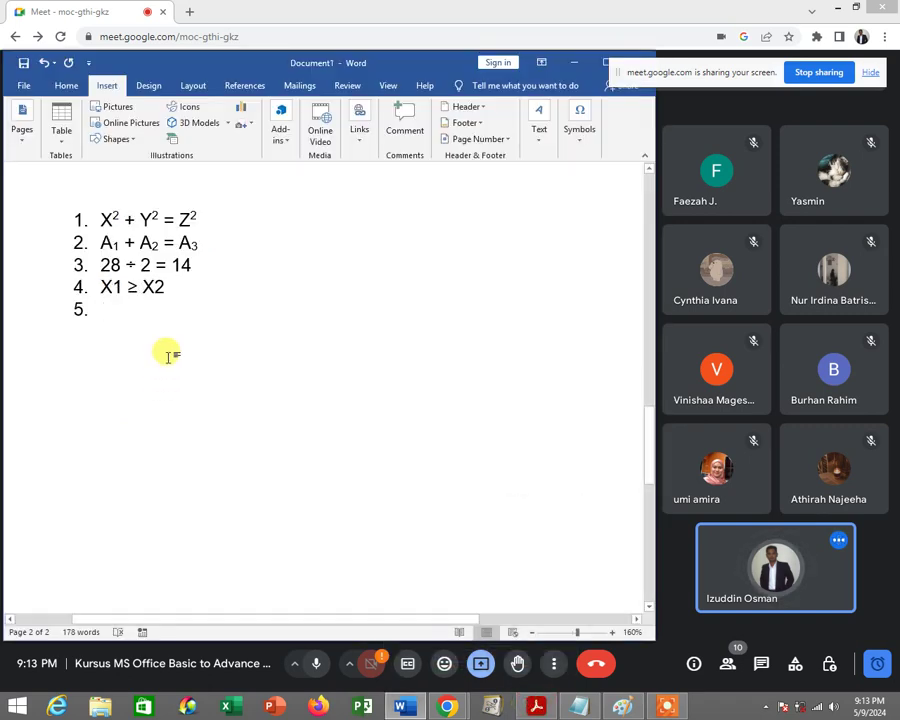
type("Nilai ")
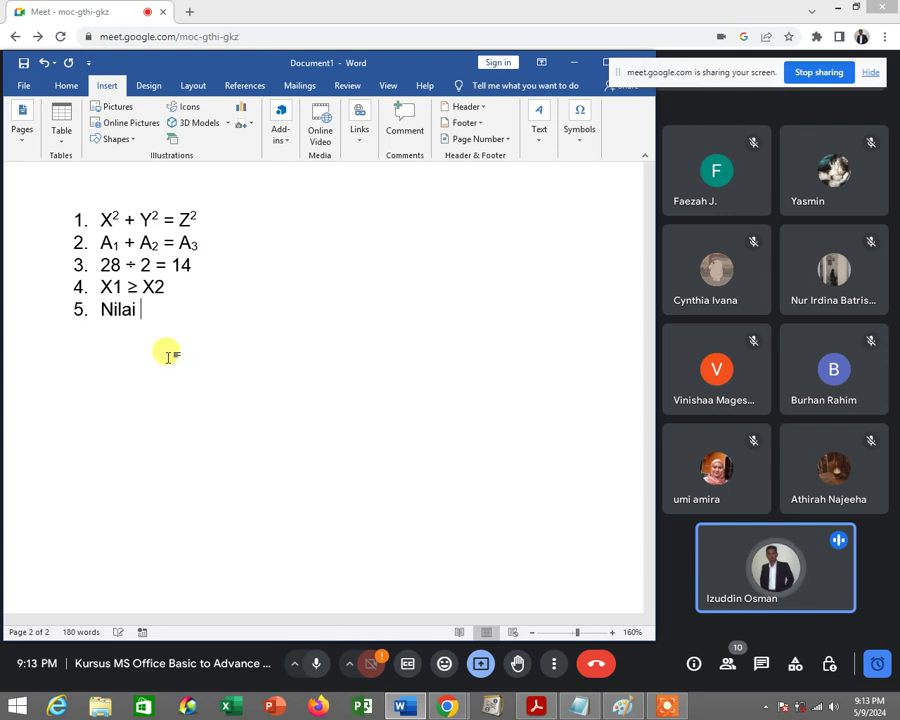
type("Perinta")
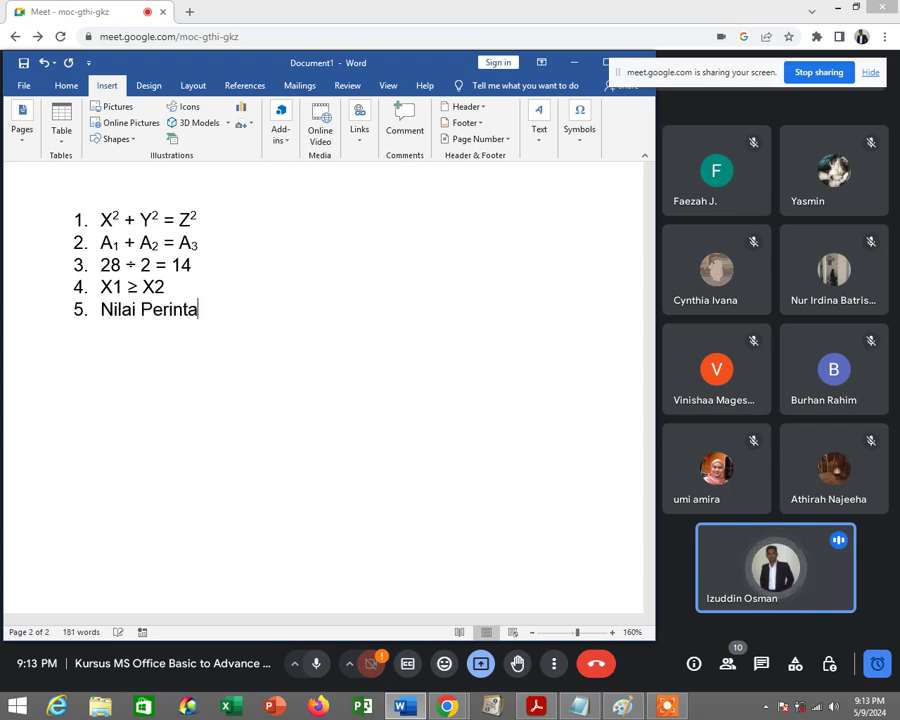
type("ng = 1")
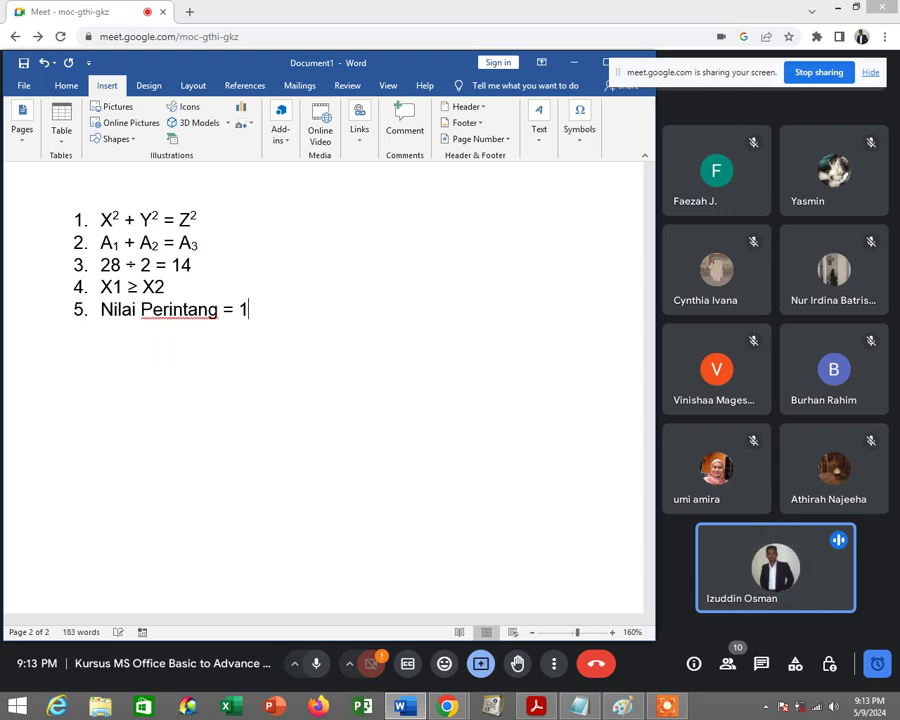
type("500")
left_click(578, 140)
left_click(622, 205)
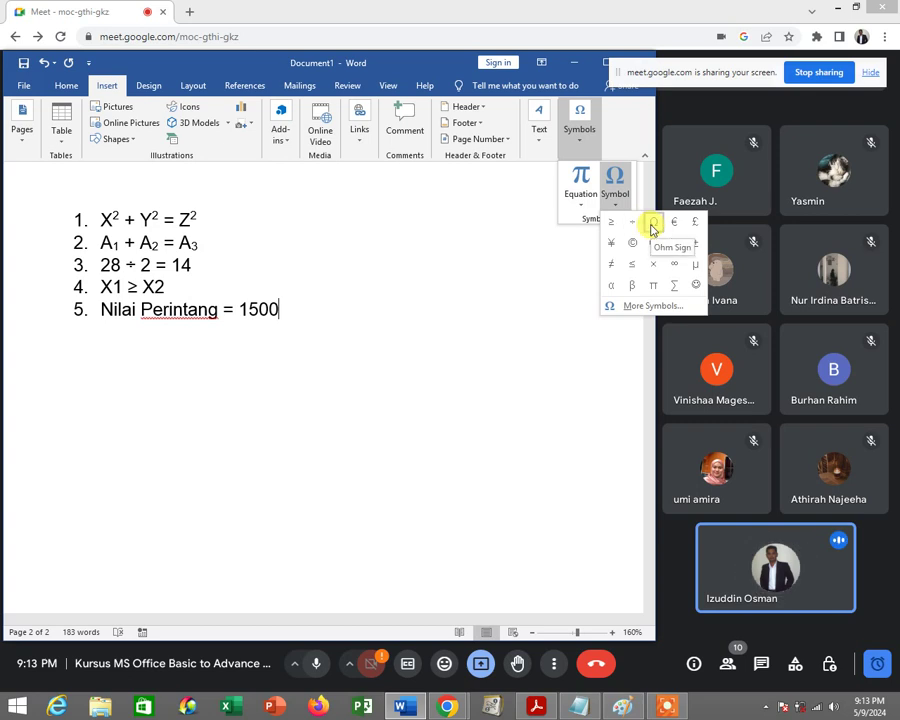
left_click(652, 225)
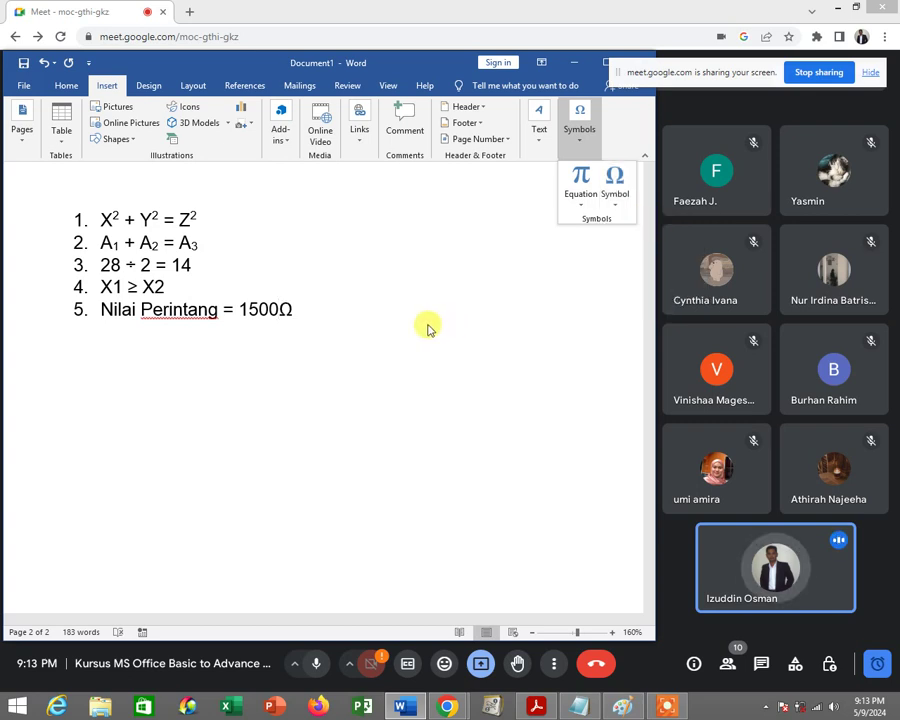
left_click(311, 309)
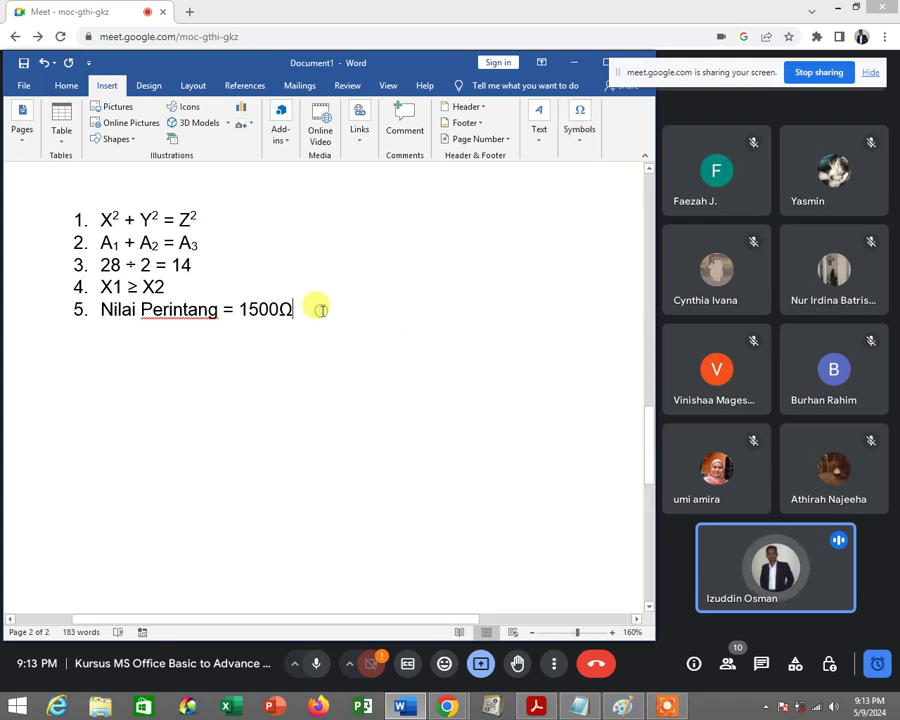
key("Return")
Remove the empty sixth item to end the list, leaving a blank line below.
left_click(537, 707)
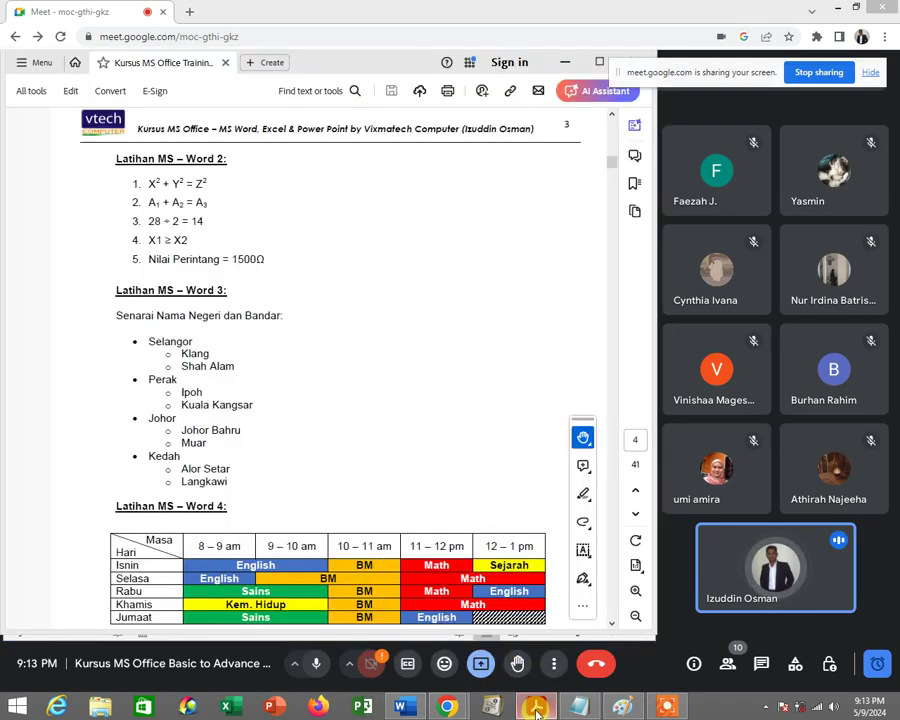
left_click(403, 707)
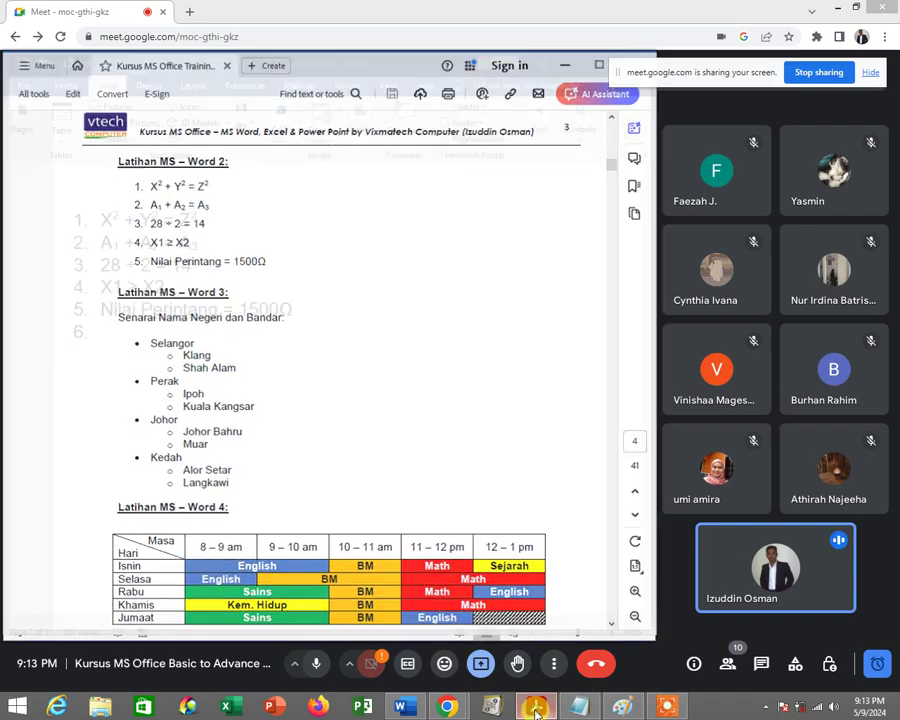
key("BackSpace")
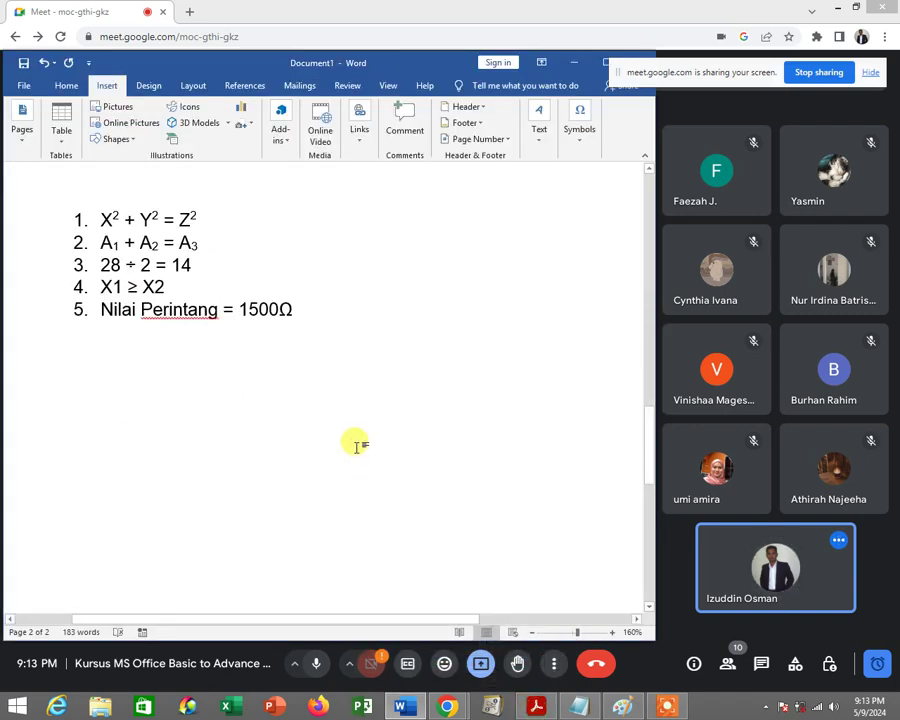
key("Return")
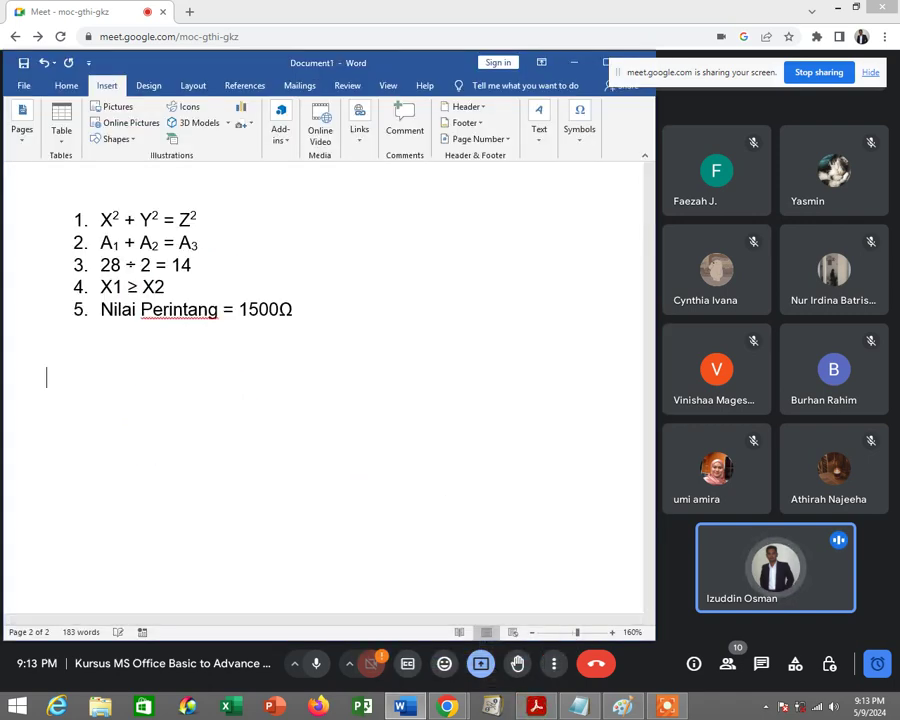
left_click(66, 86)
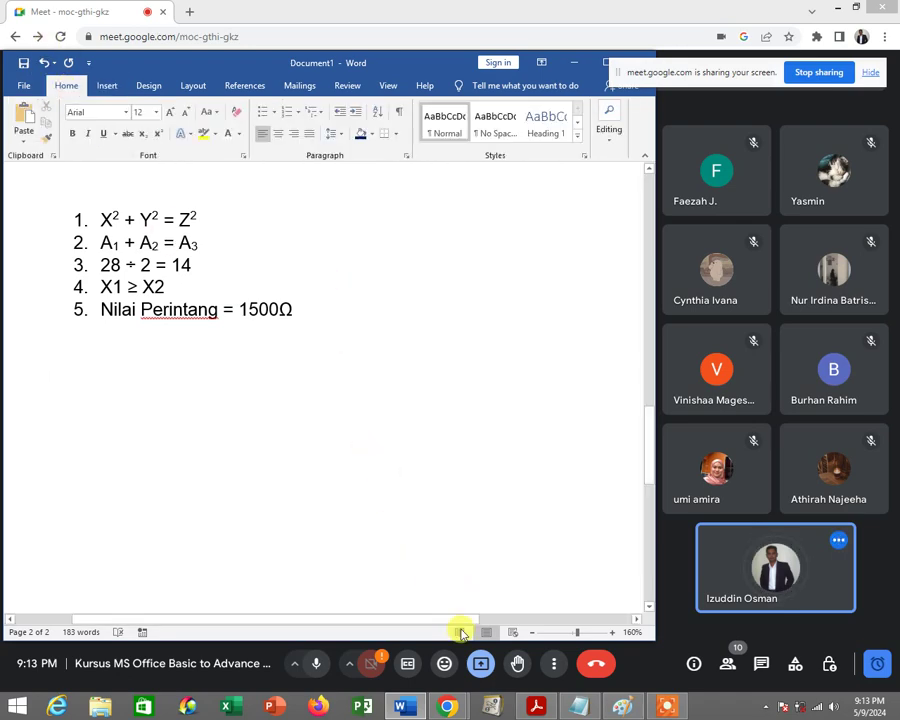
Type the heading 'Senarai Nama Negeri dan Bandar:' and start a new line below it.
left_click(535, 706)
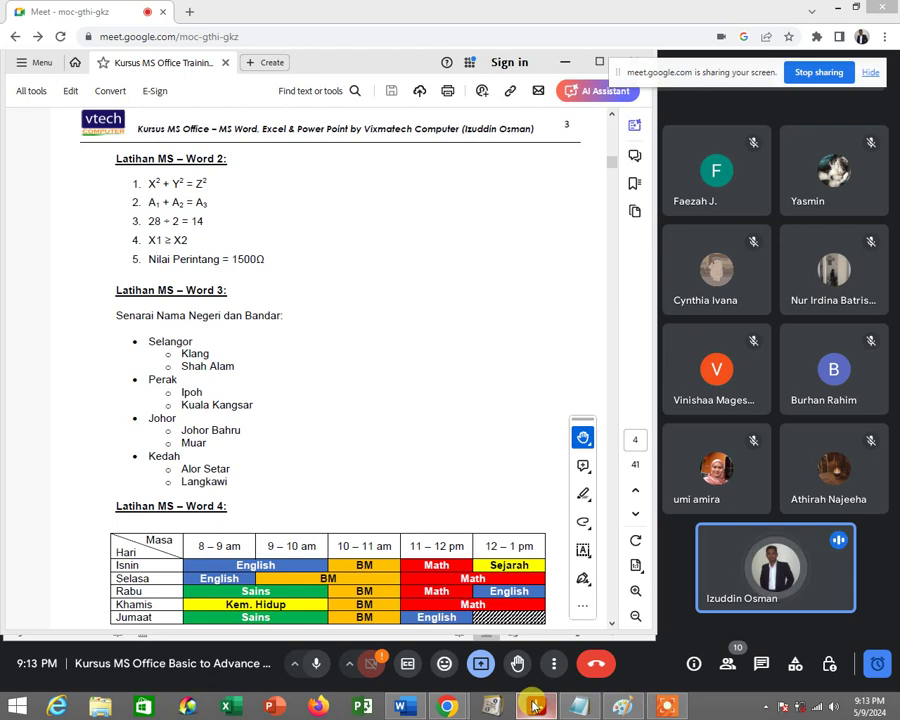
left_click(535, 706)
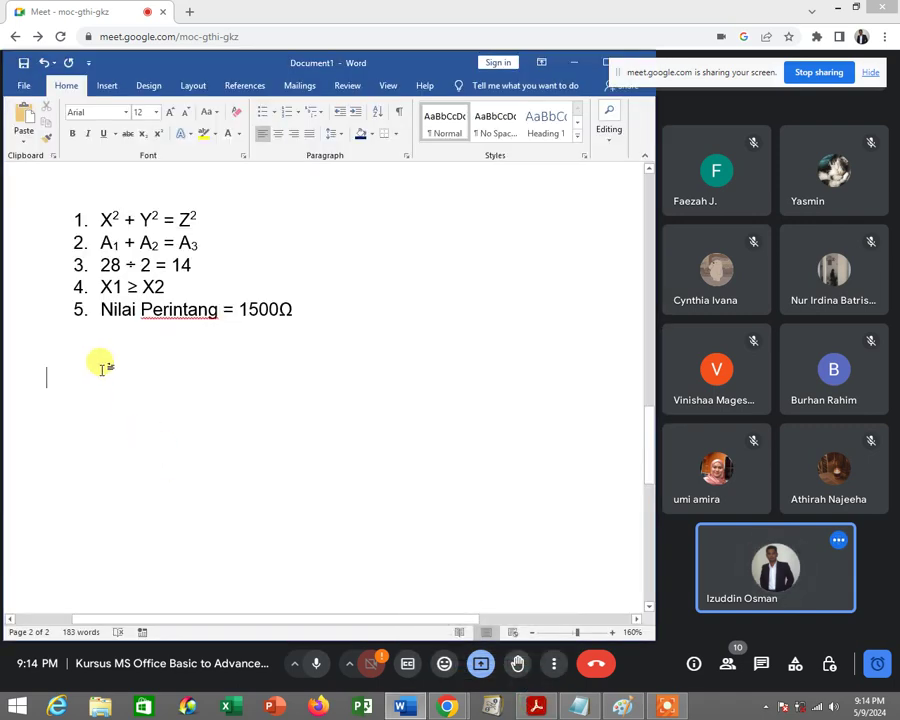
type("S")
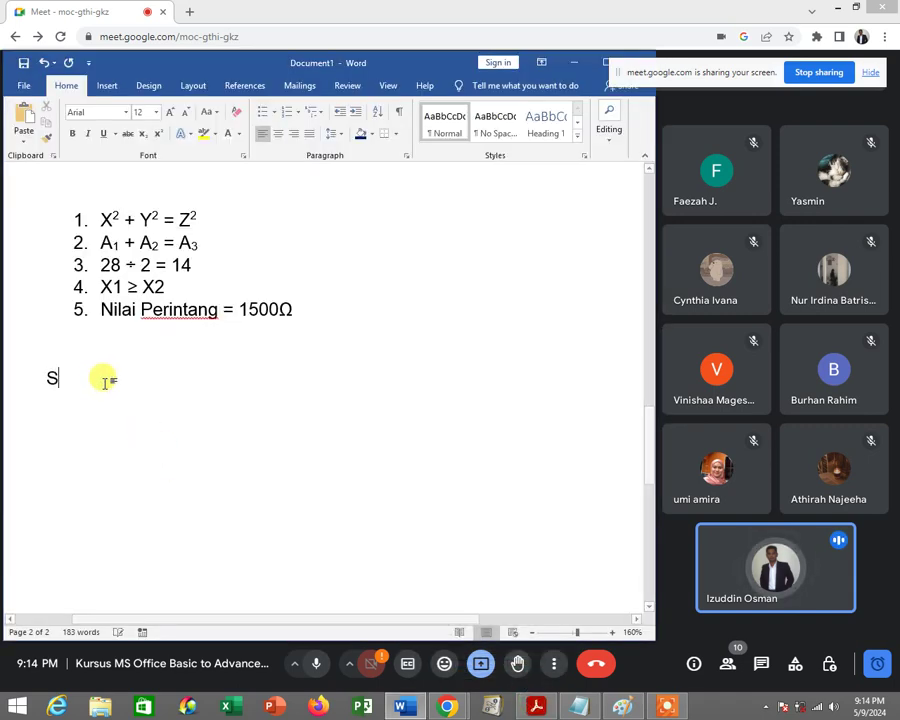
type("ena")
key("BackSpace")
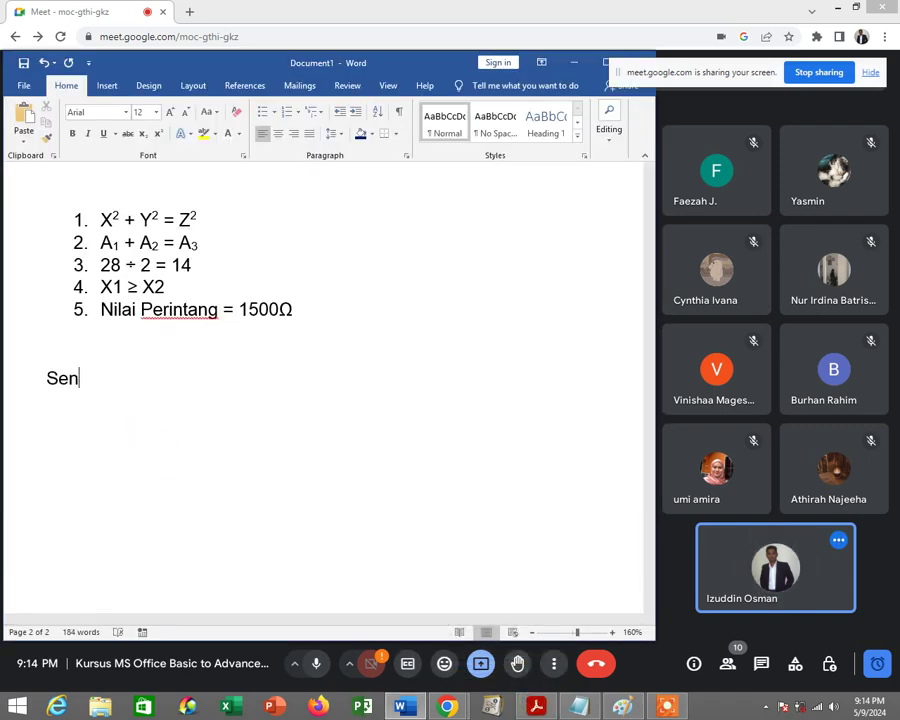
type("arai")
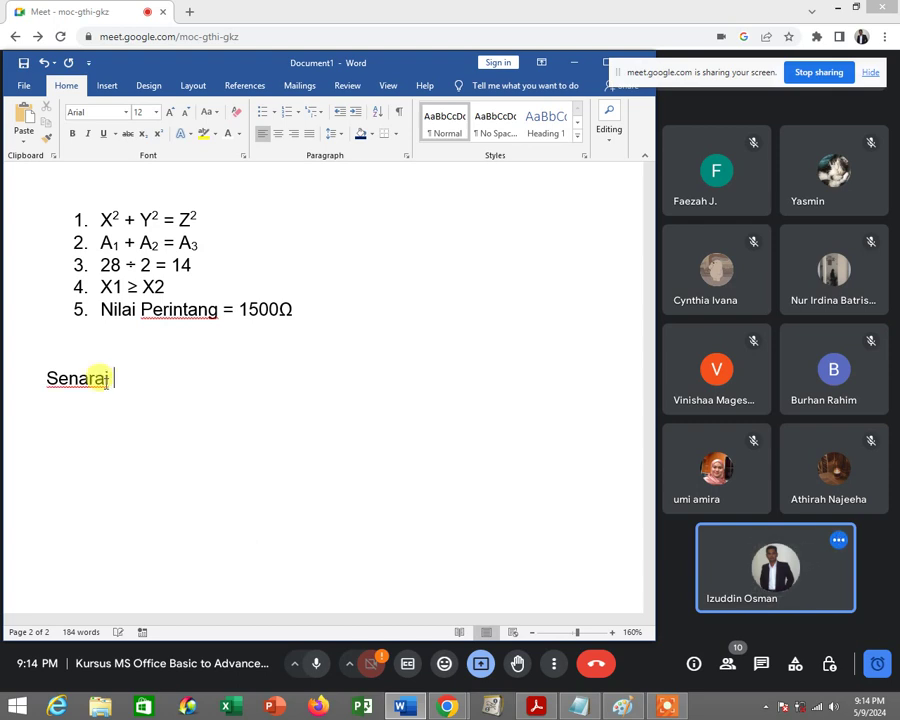
type(" Nama ")
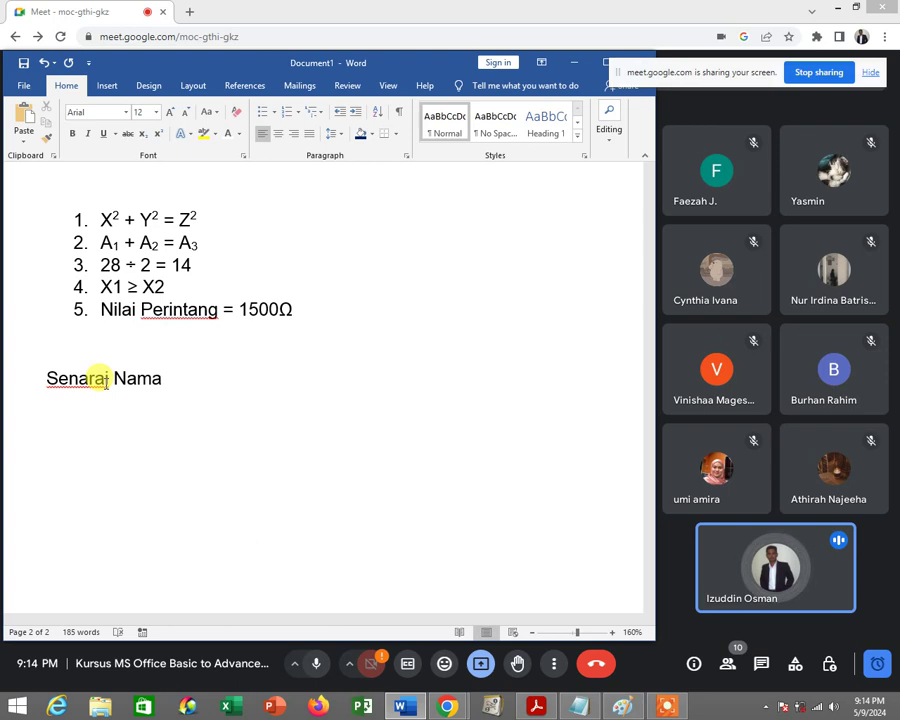
type("Ne")
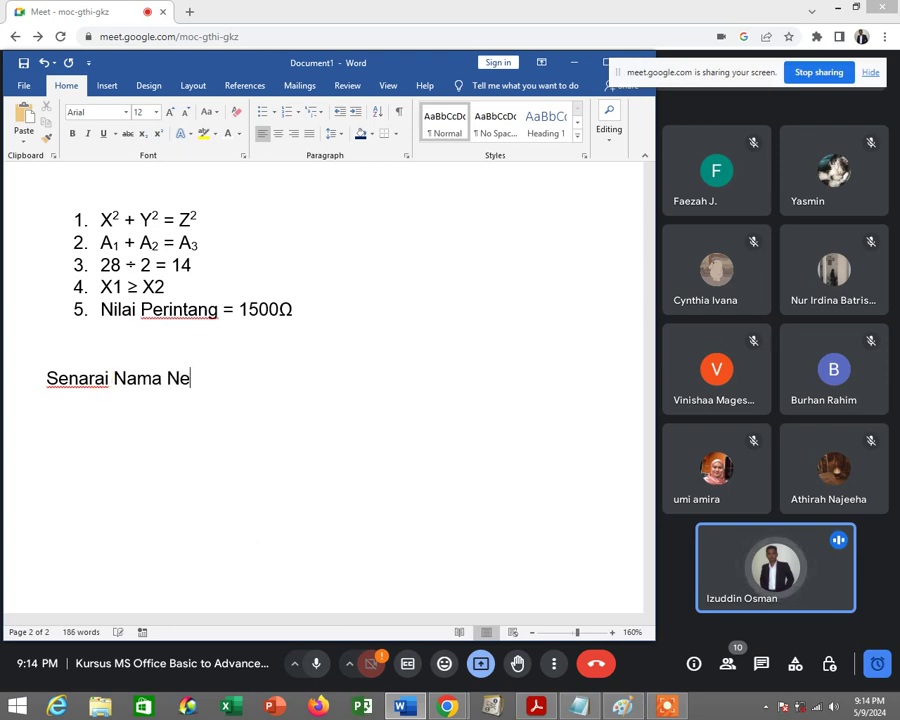
type("ga")
key("BackSpace")
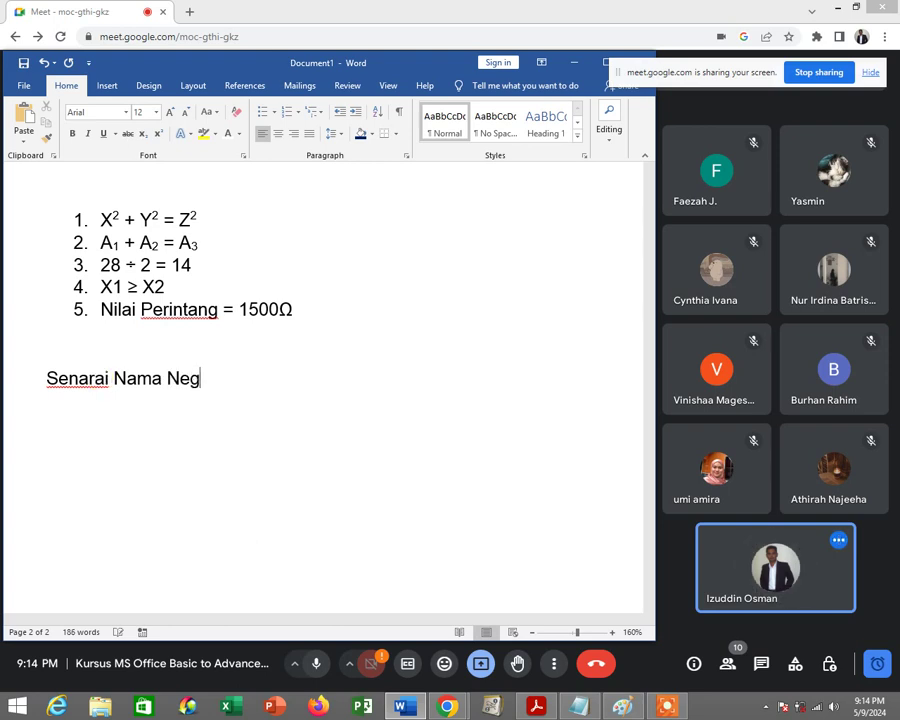
type("eri da")
type("n Bandar")
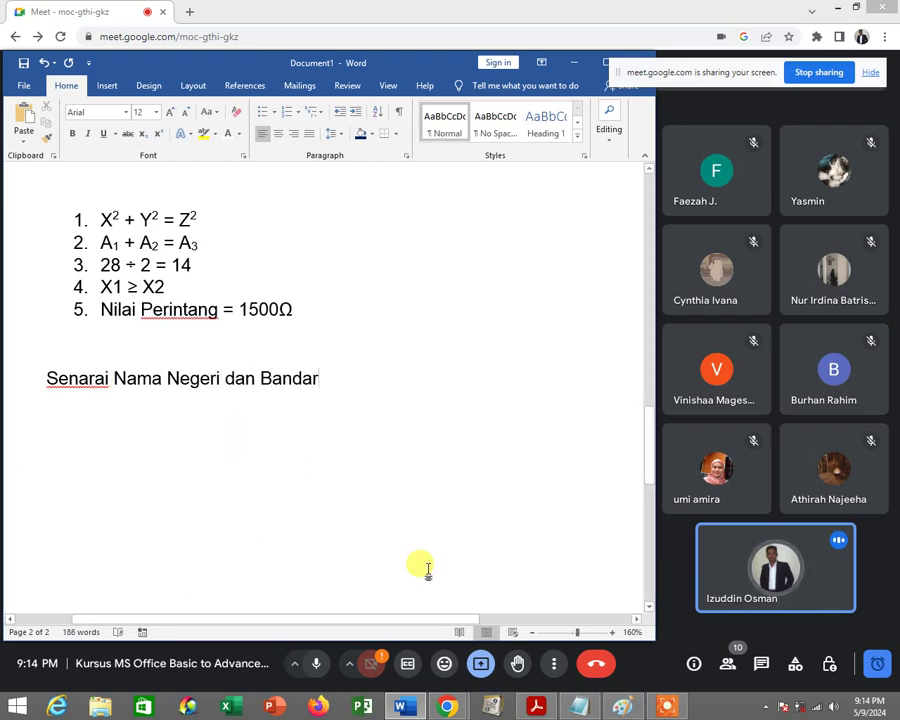
left_click(541, 710)
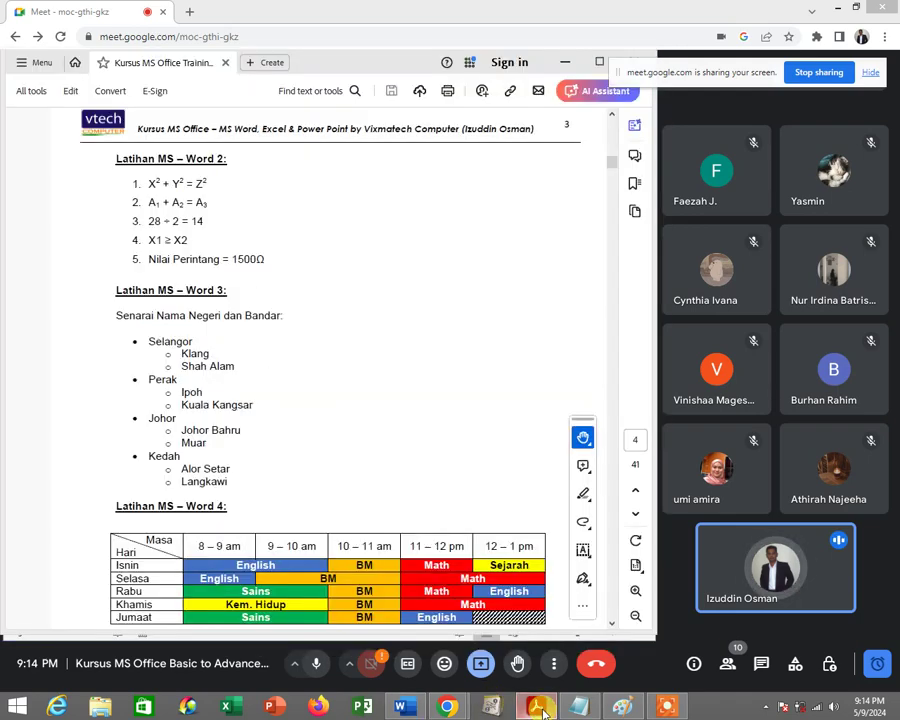
left_click(541, 710)
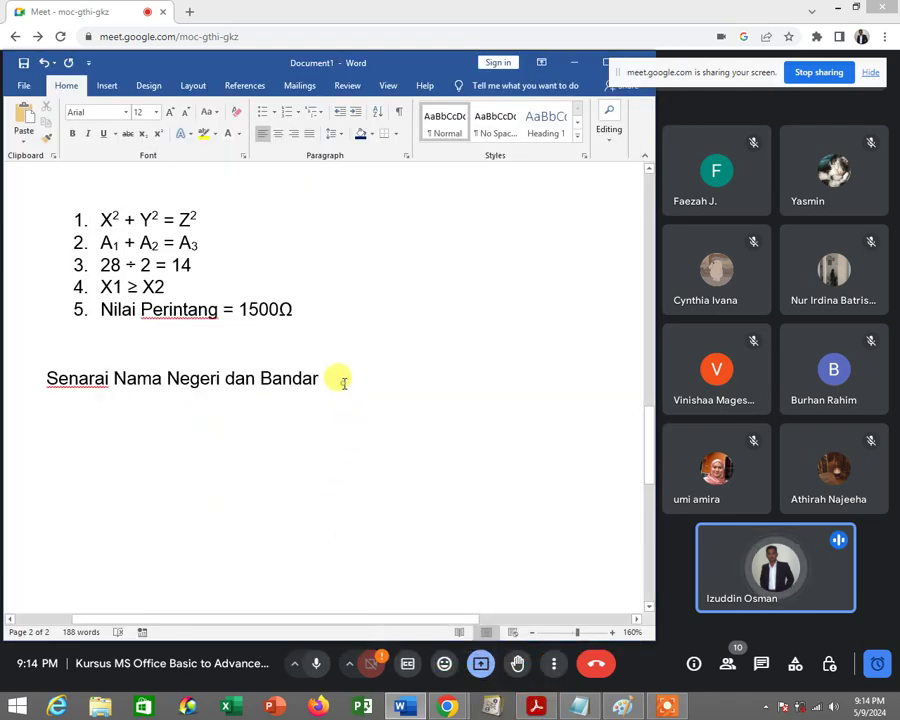
type(":")
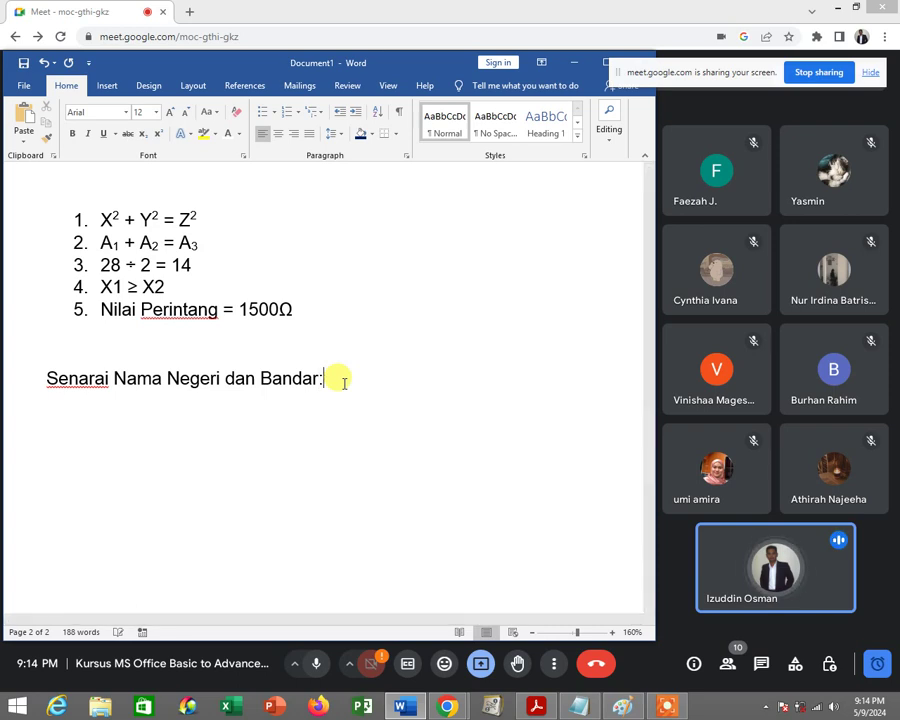
key("Return")
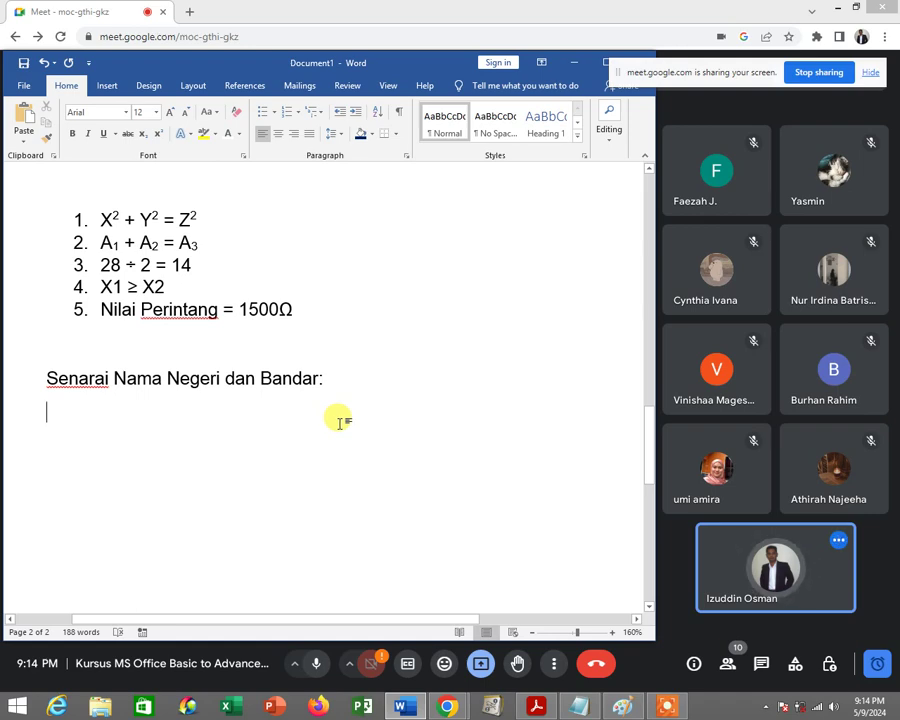
Review the Latihan Word 3 exercise in the PDF before typing the state list.
left_click(538, 707)
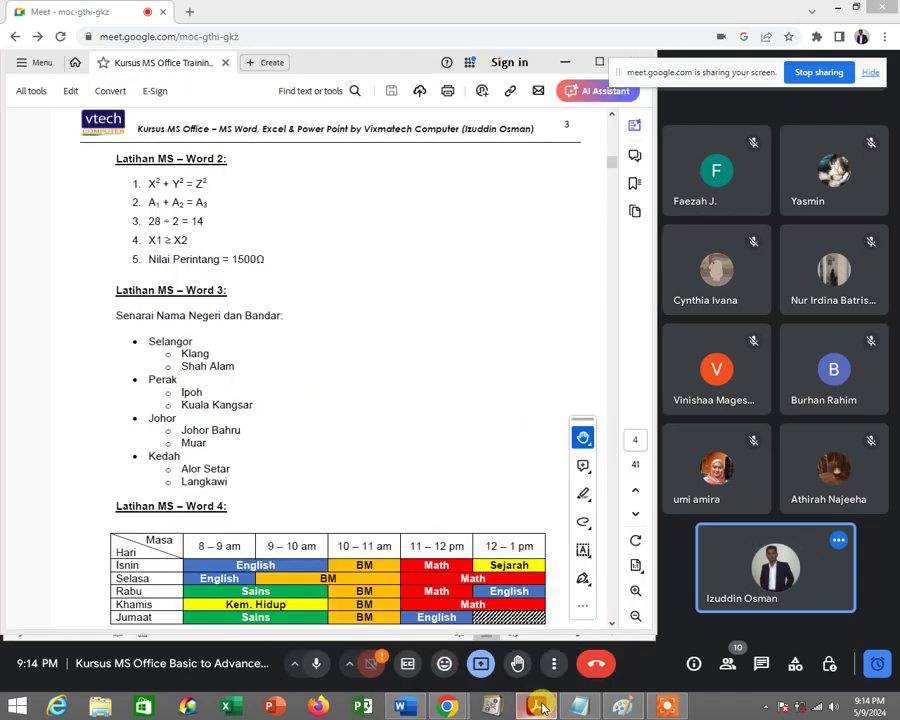
left_click(538, 707)
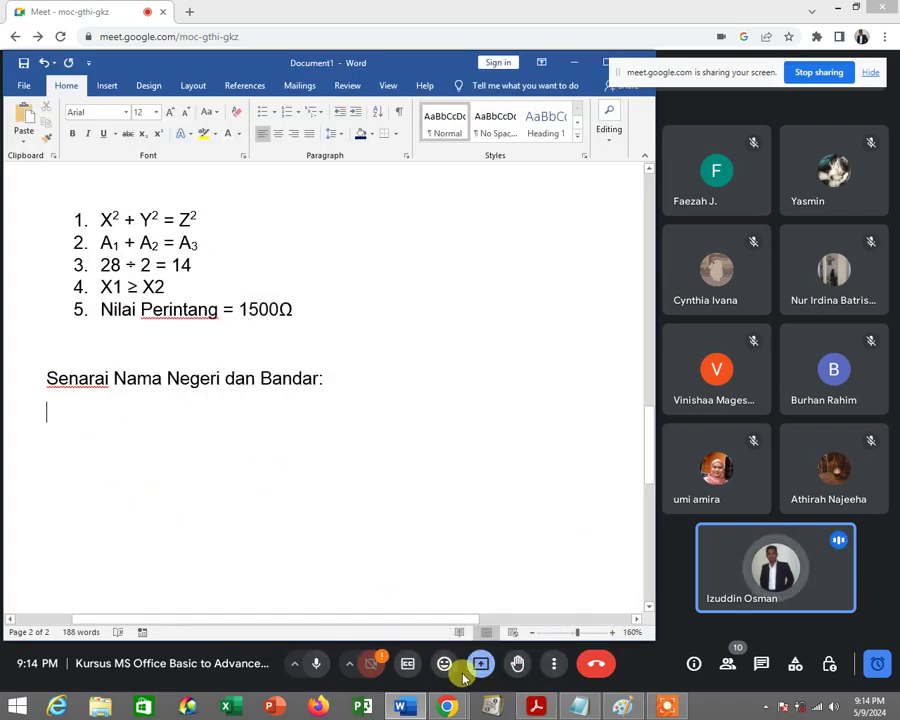
left_click(537, 707)
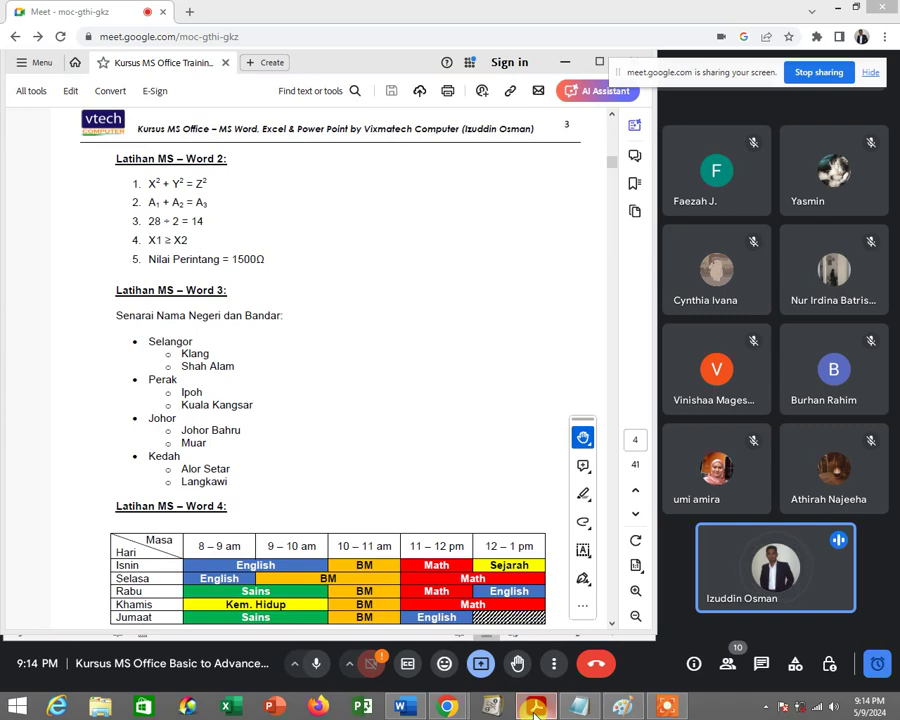
left_click(536, 707)
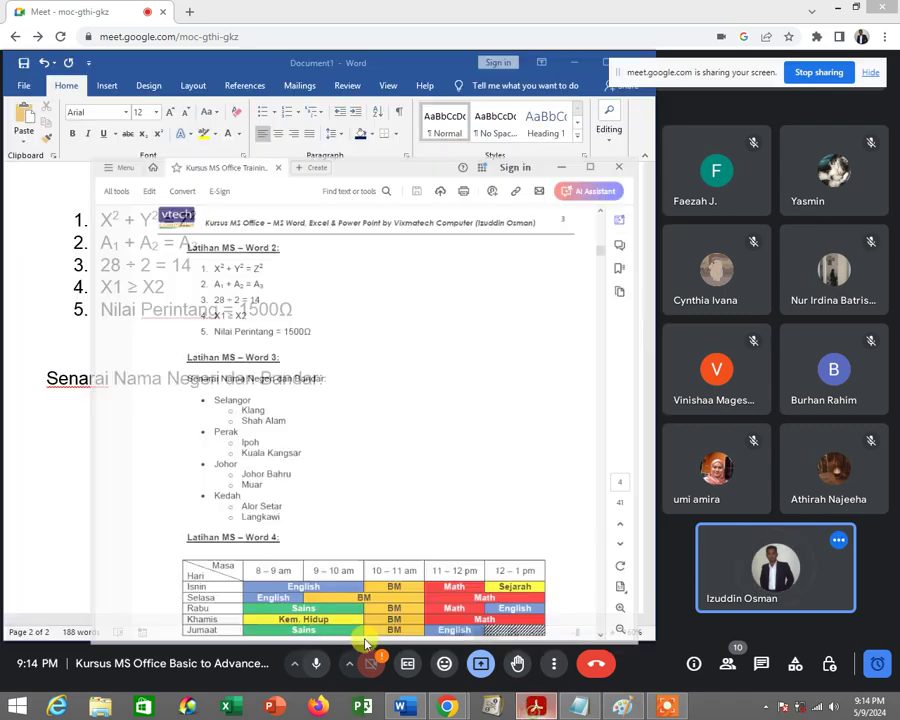
Type Selangor, Perak, Johor and Kedah on separate lines, correcting the typo in Selangor.
type("S")
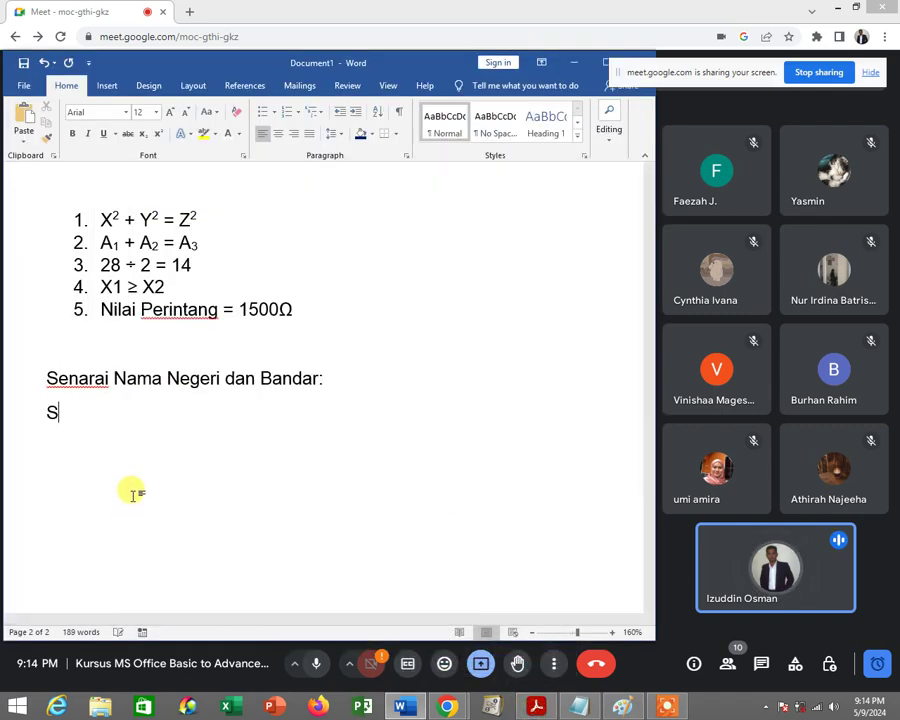
type("ela")
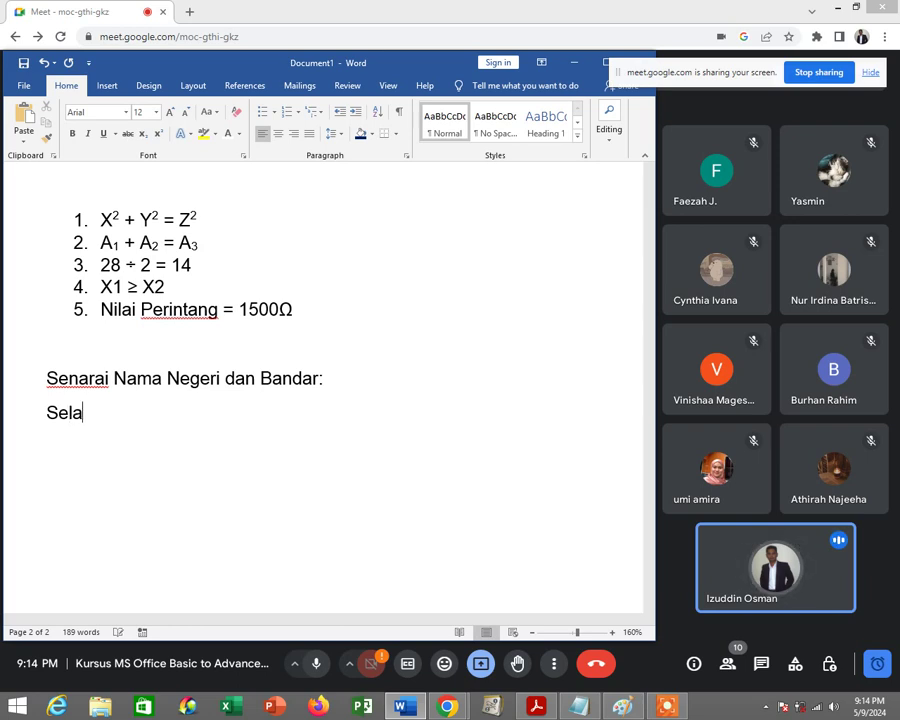
type("nm")
key("BackSpace")
type("g")
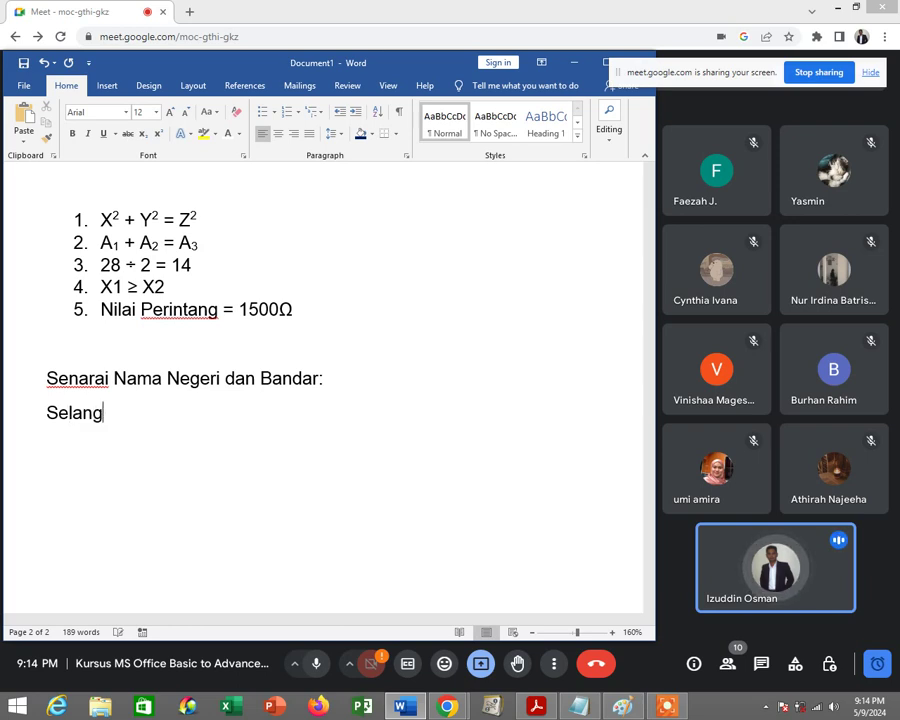
type("or ")
type("P")
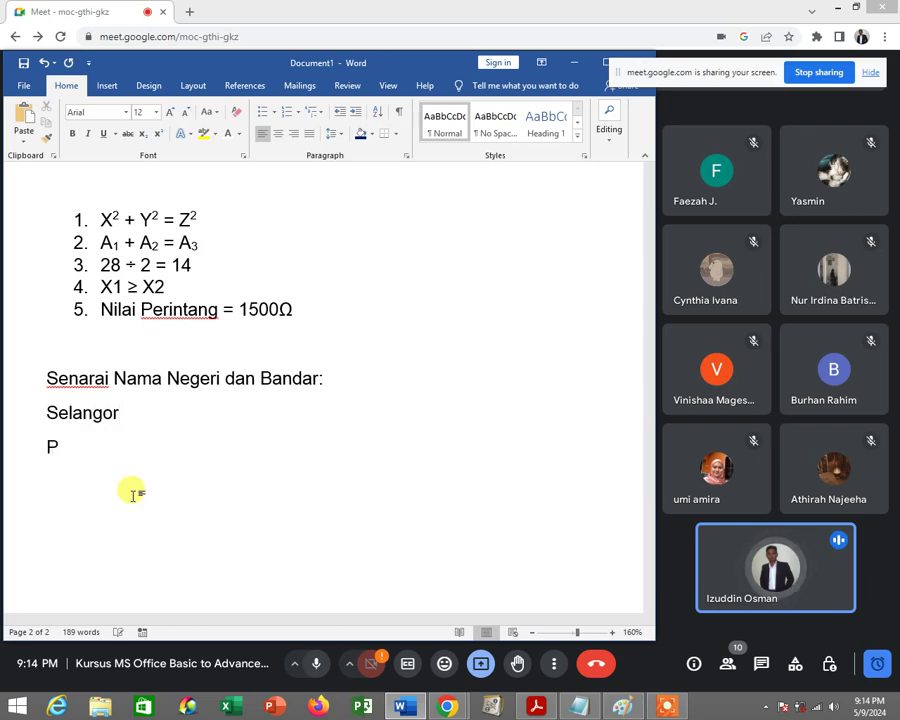
type("erak")
key("Return")
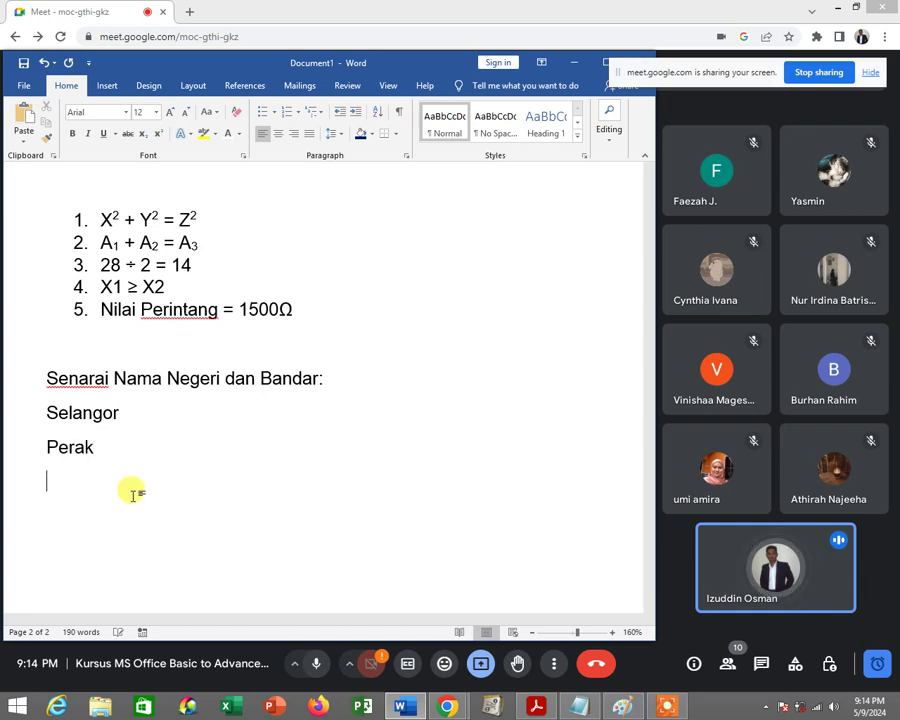
type("Joh")
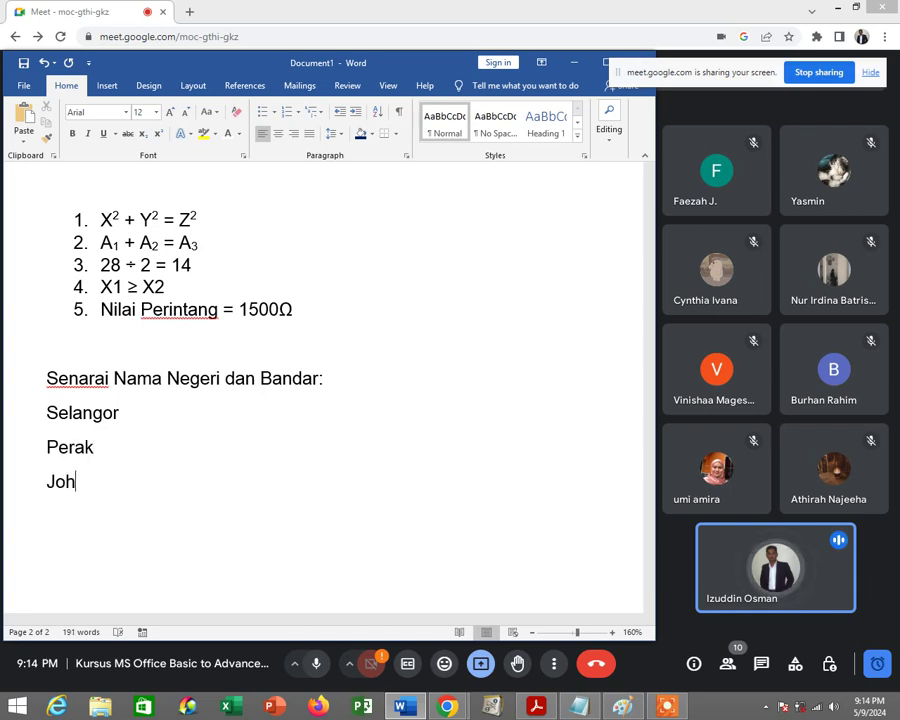
type("or ")
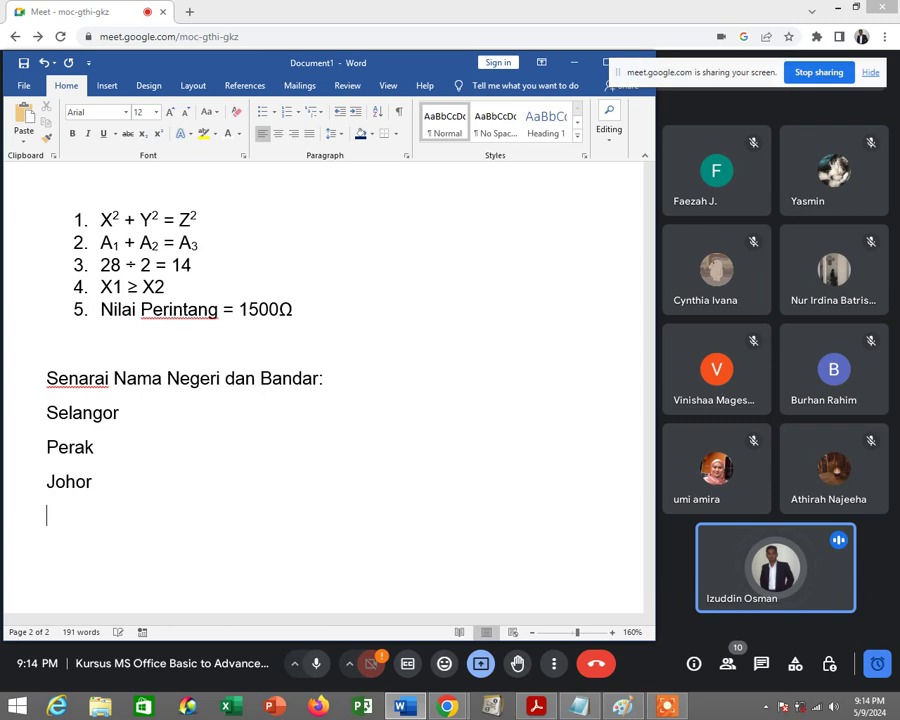
type("Ke")
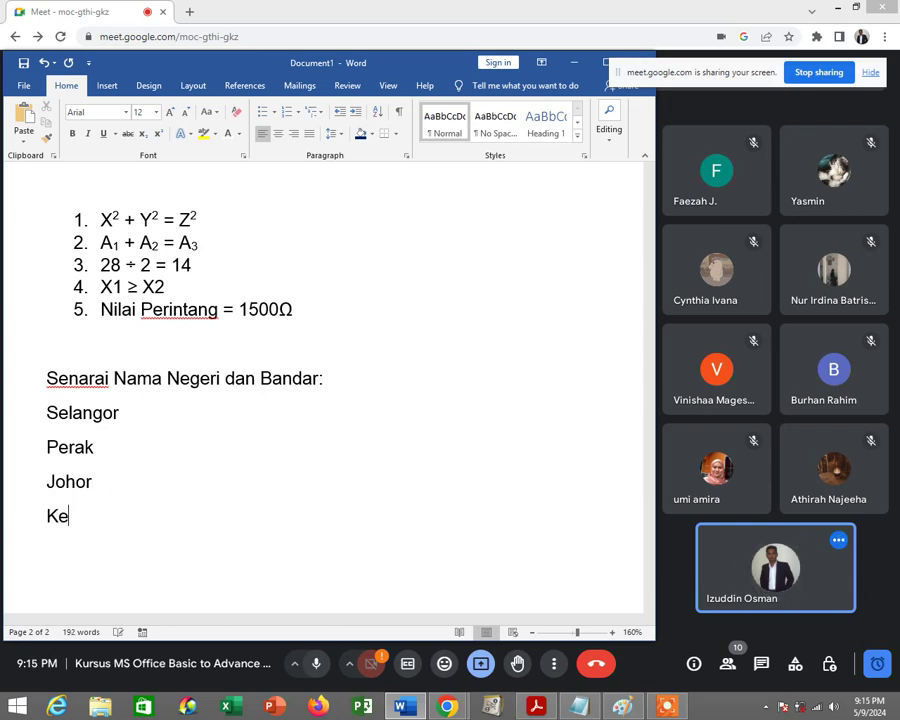
type("dah")
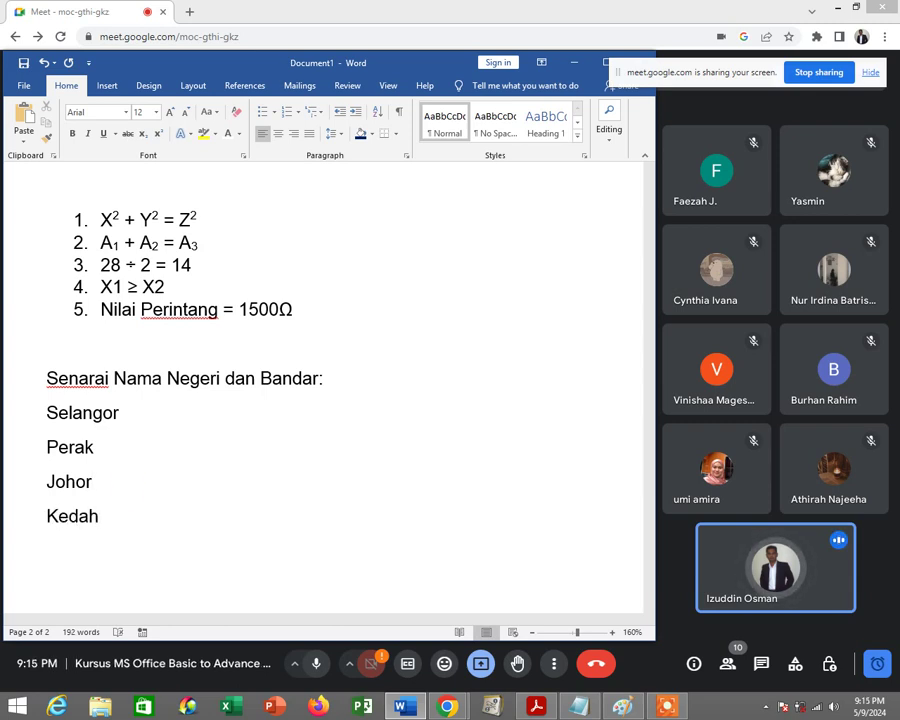
Preview the bullet and numbering style choices for the state lines without applying any.
mouse_move(108, 516)
left_mouse_down()
mouse_move(48, 484)
mouse_move(44, 412)
left_mouse_up()
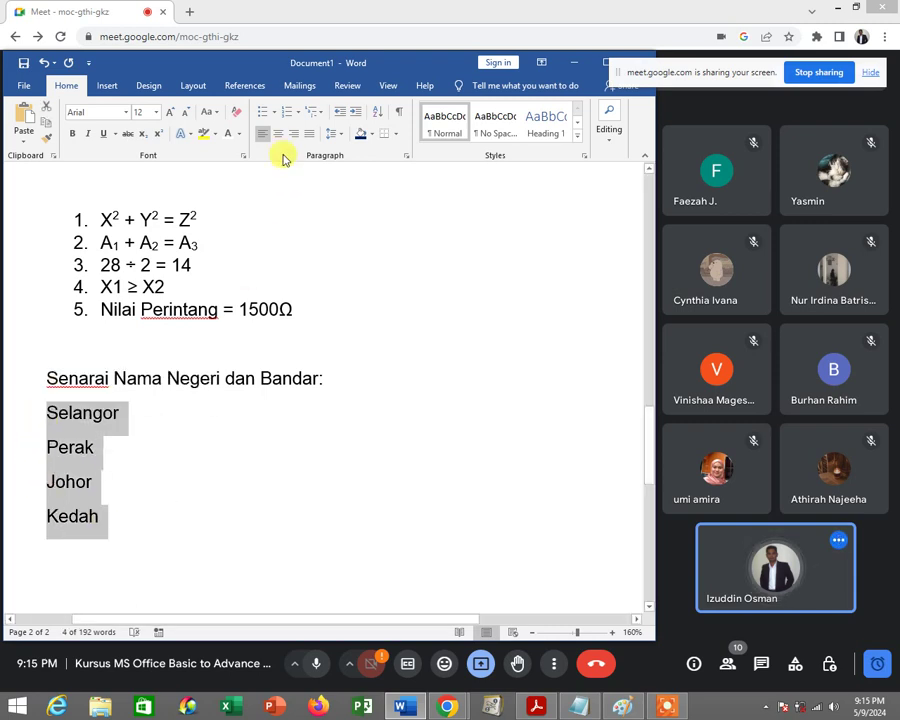
left_click(272, 112)
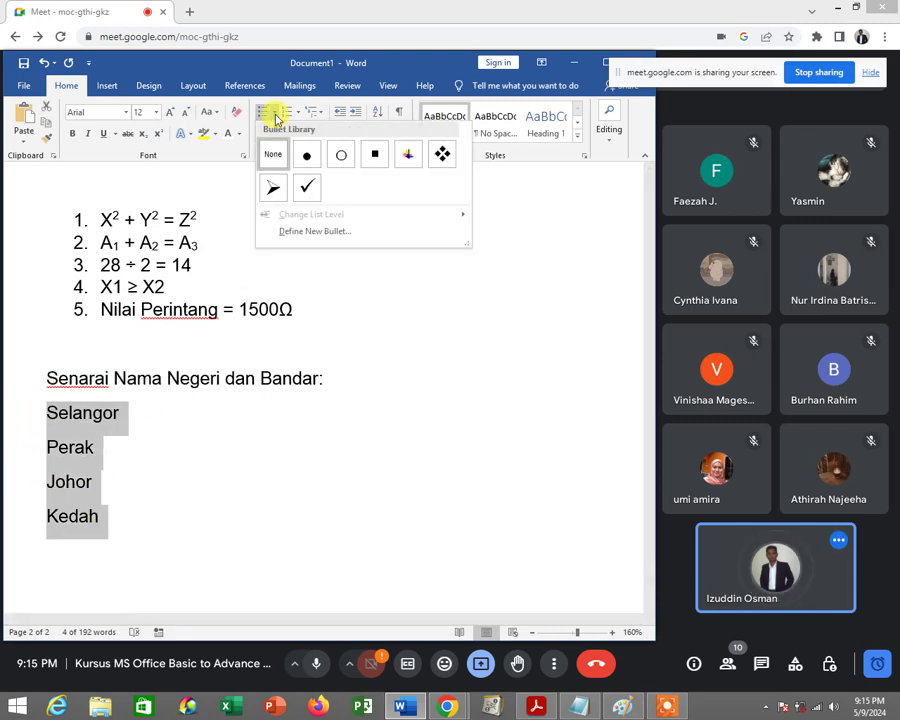
left_click(296, 113)
left_click(296, 113)
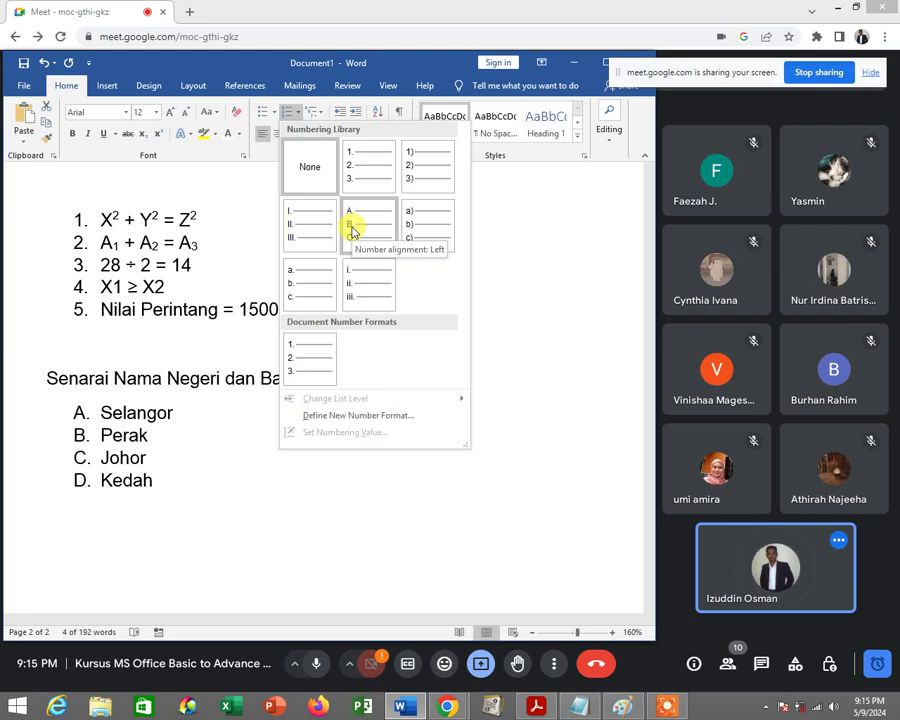
left_click(277, 112)
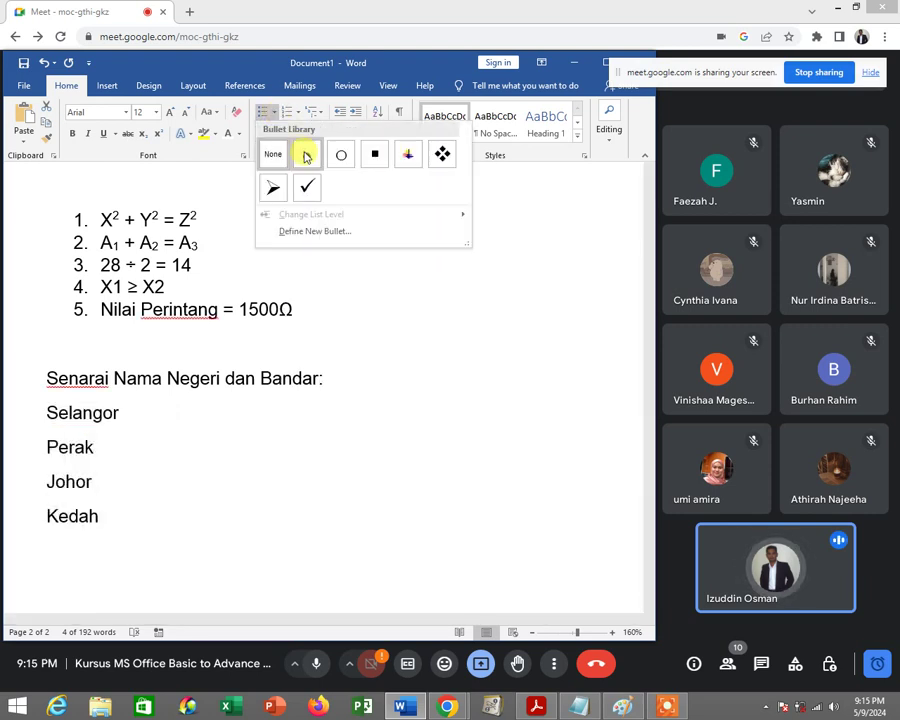
left_click(170, 454)
left_click(116, 448)
Apply filled round bullets to the four lines from Selangor to Kedah.
left_click_drag(50, 412, 157, 505)
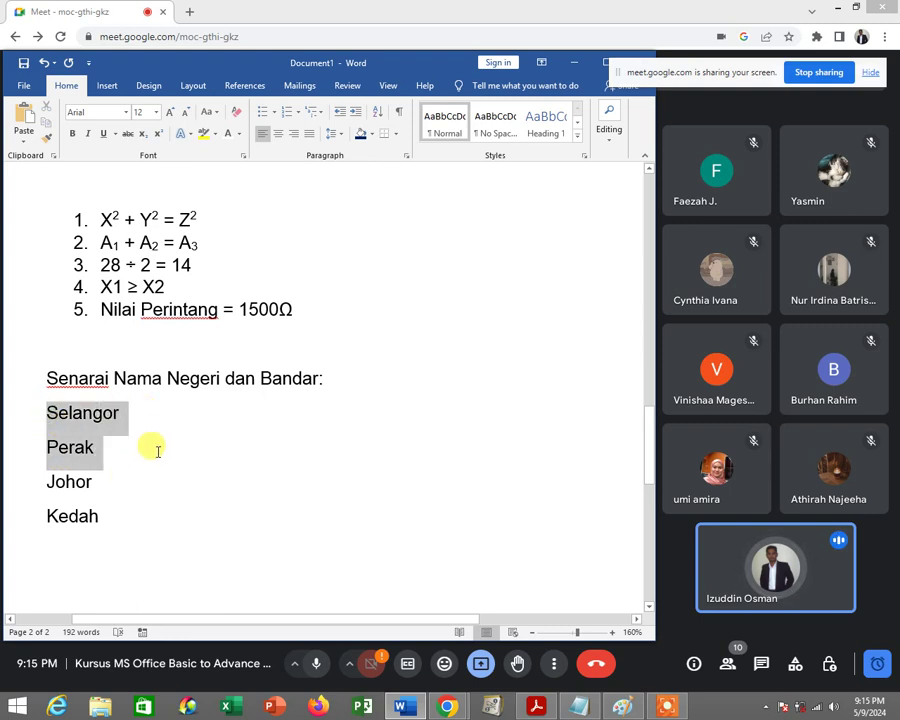
left_click_drag(46, 410, 103, 513)
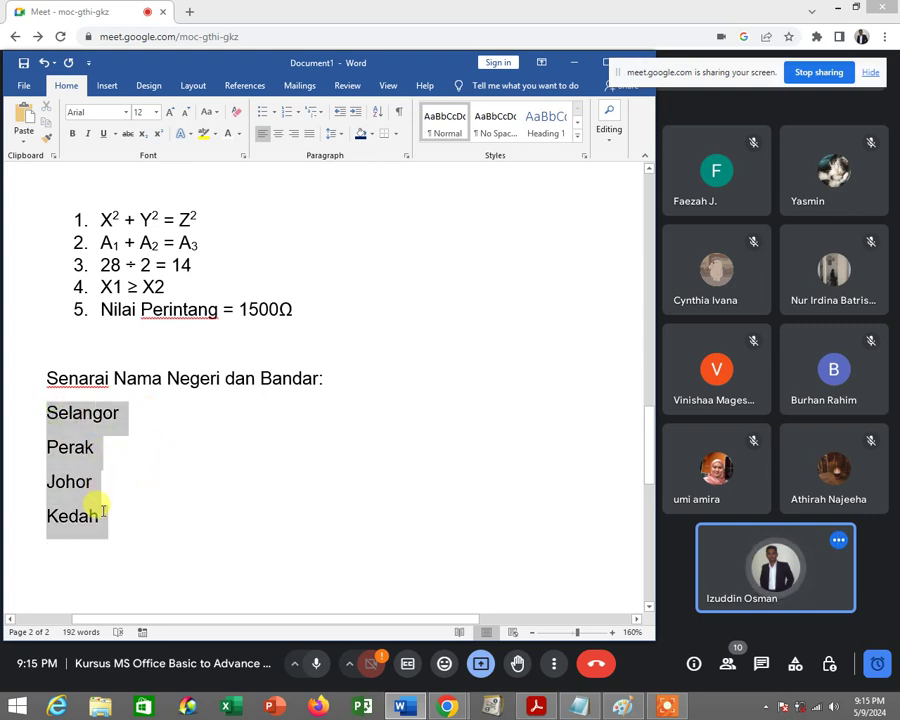
left_click(274, 112)
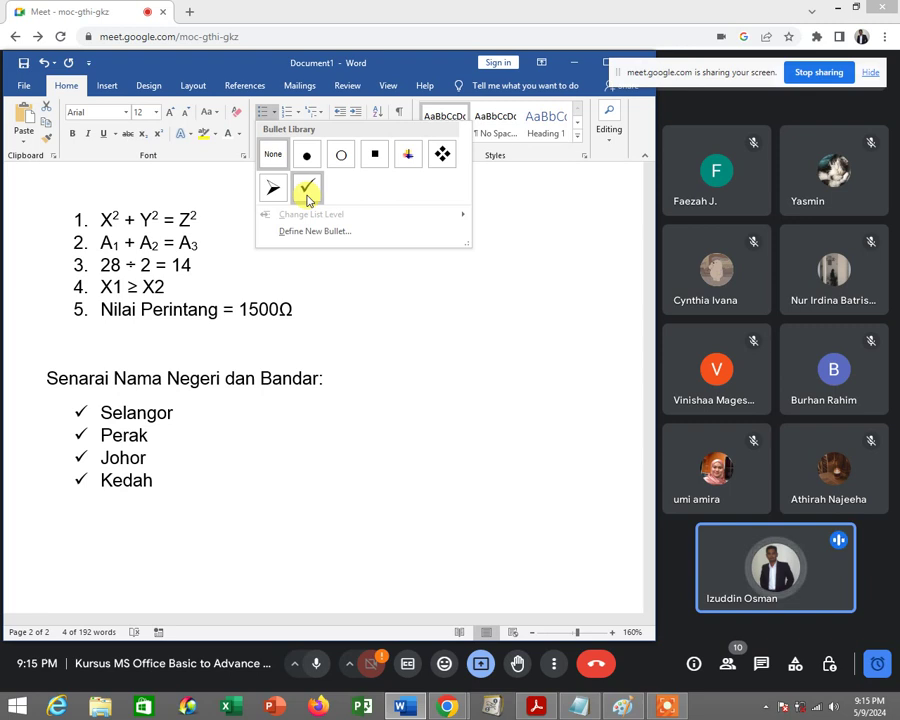
left_click(291, 111)
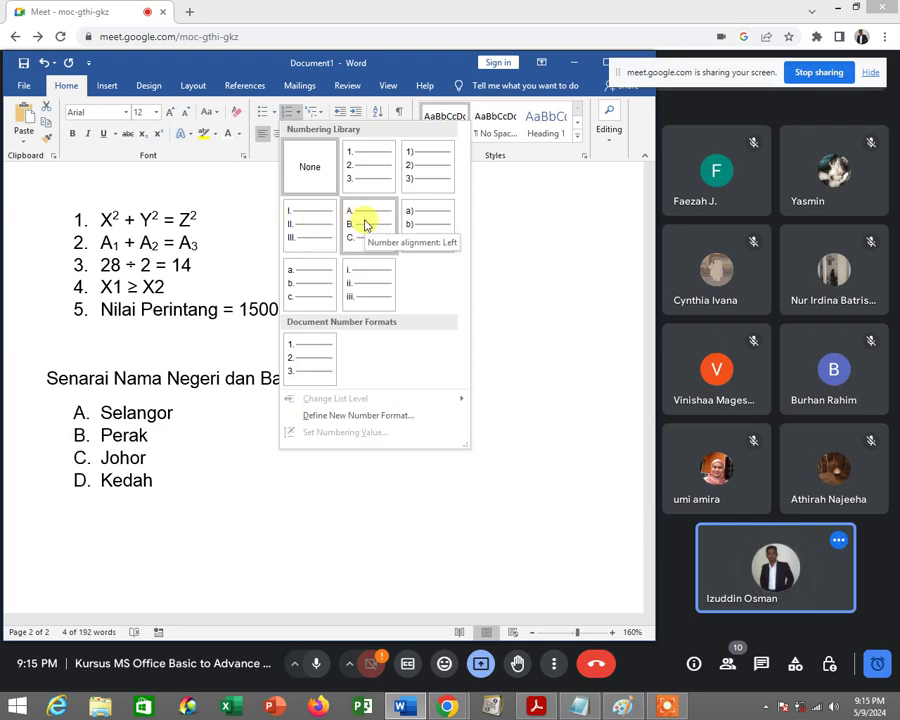
left_click(322, 166)
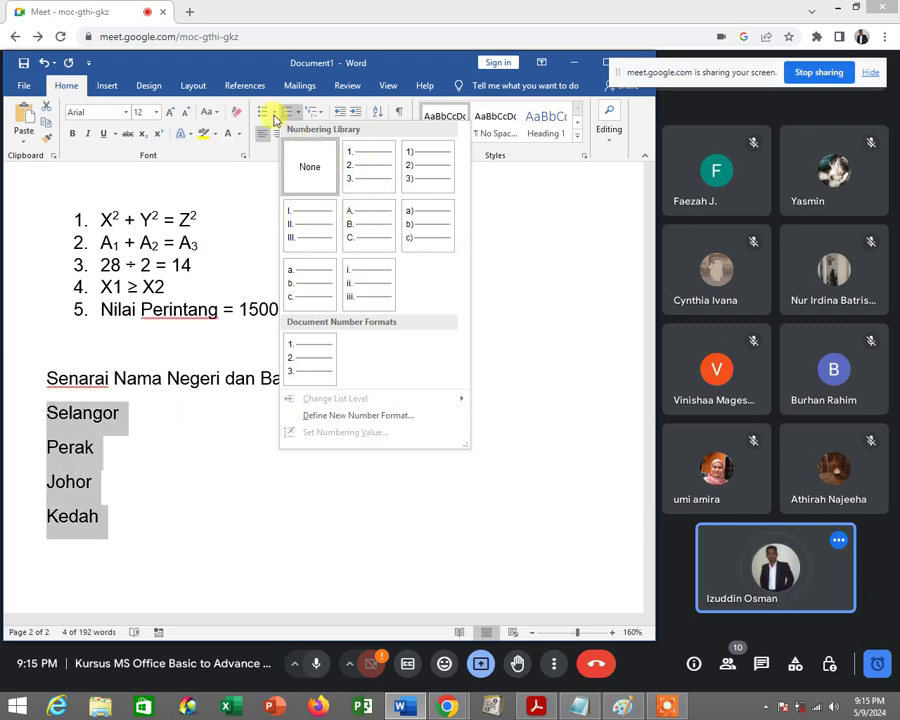
left_click(276, 114)
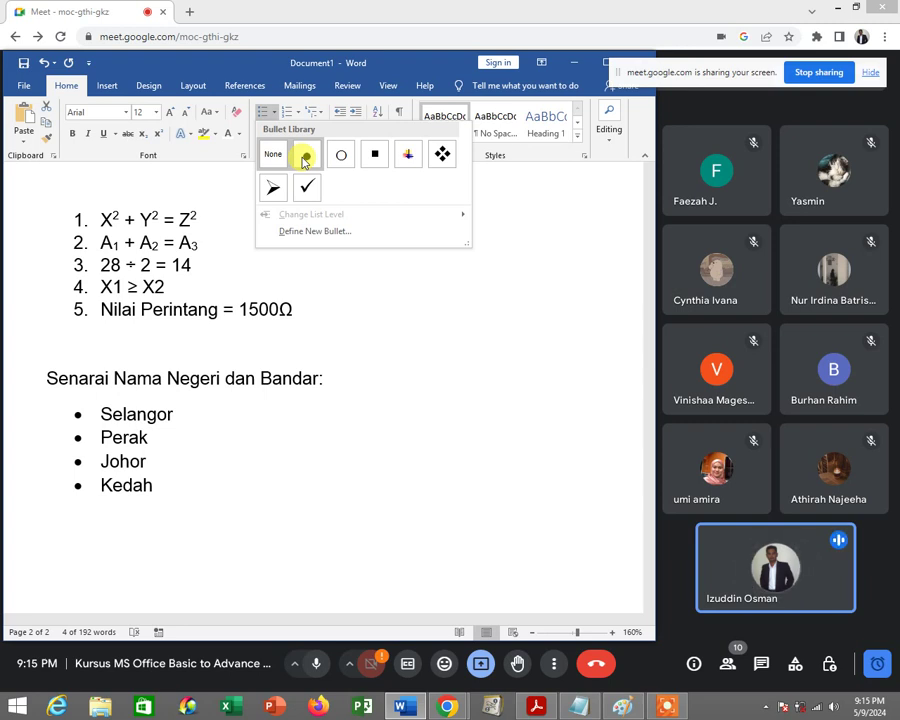
left_click(304, 158)
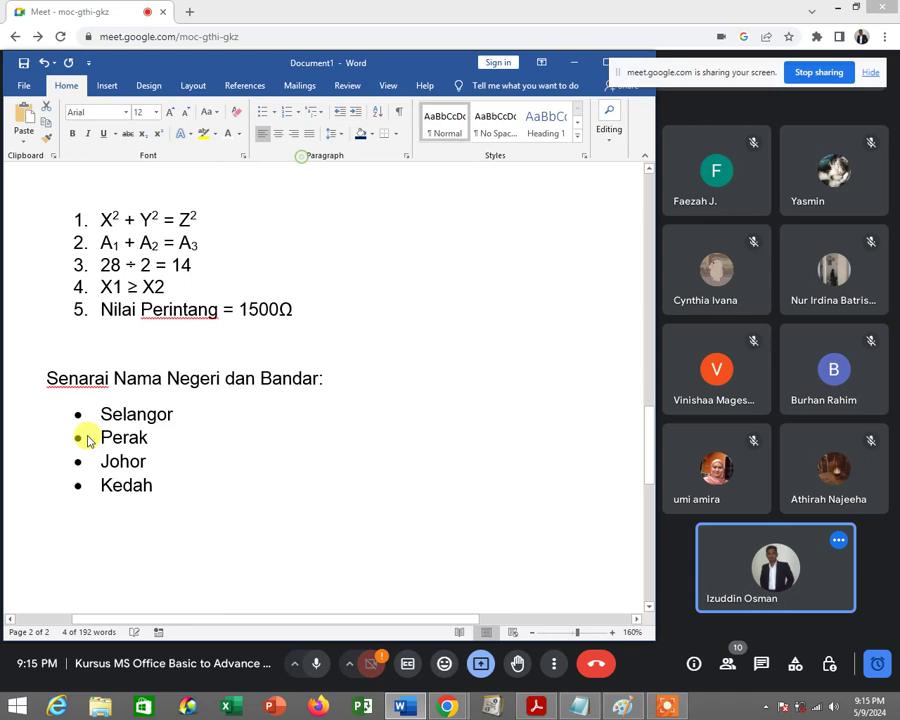
left_click(193, 413)
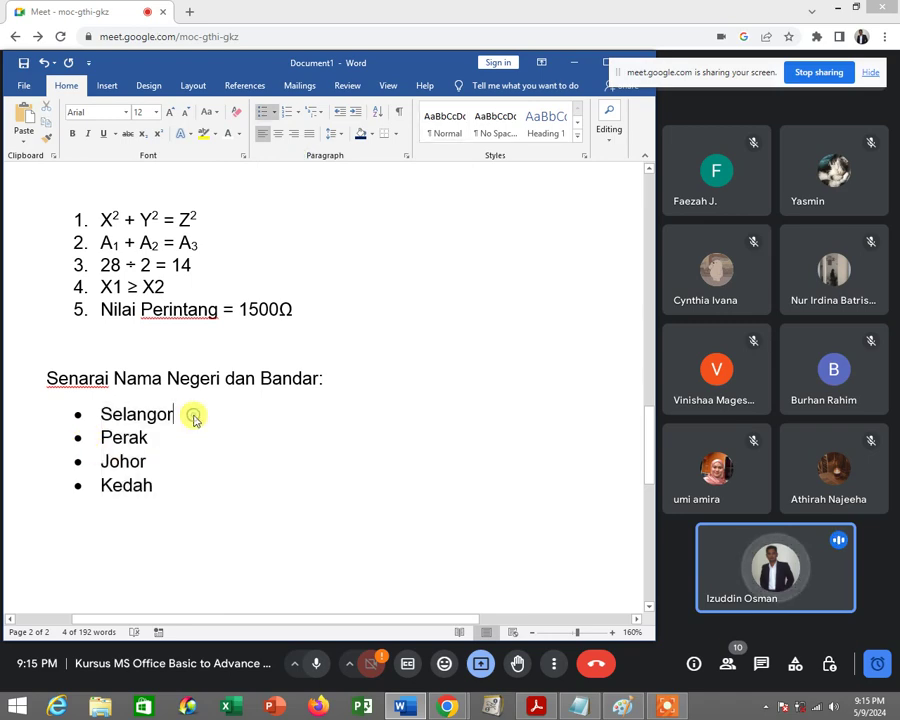
Check the exercise PDF, then insert a new bullet line directly below Selangor.
left_click(538, 706)
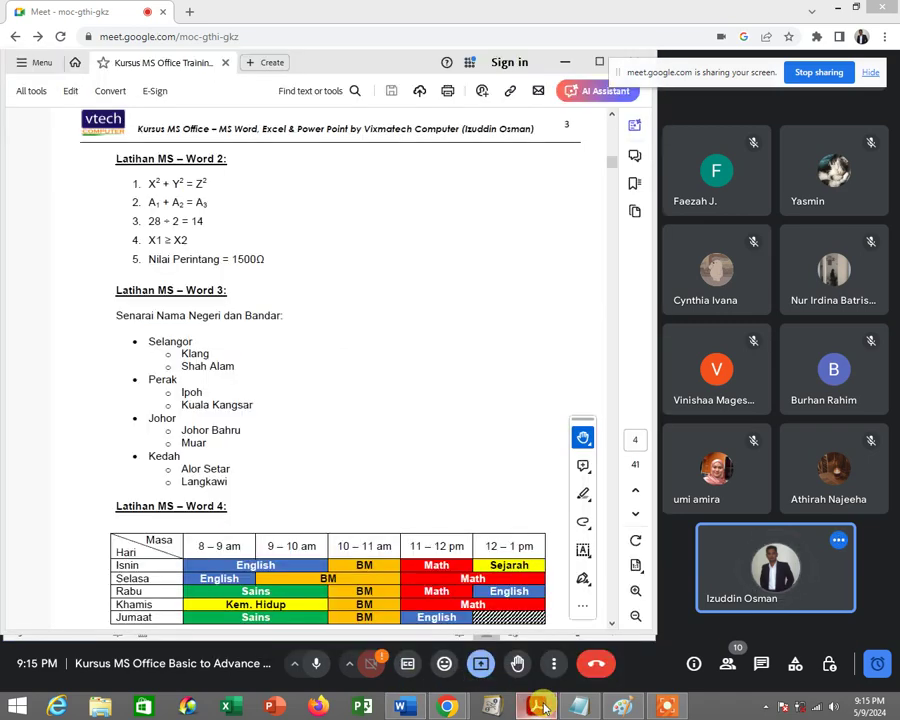
left_click(540, 707)
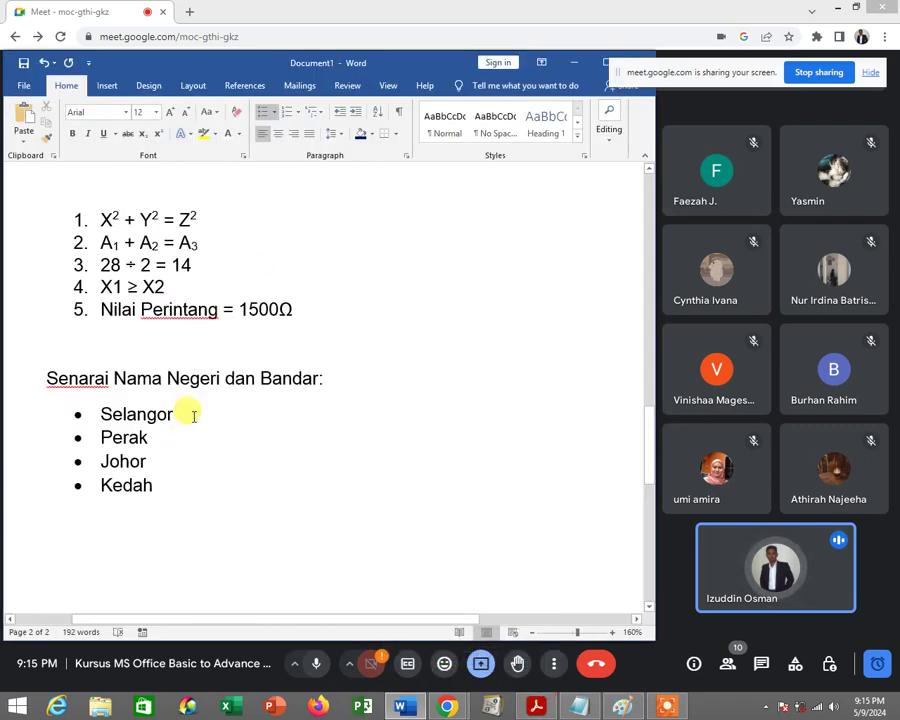
left_click(194, 416)
key("Return")
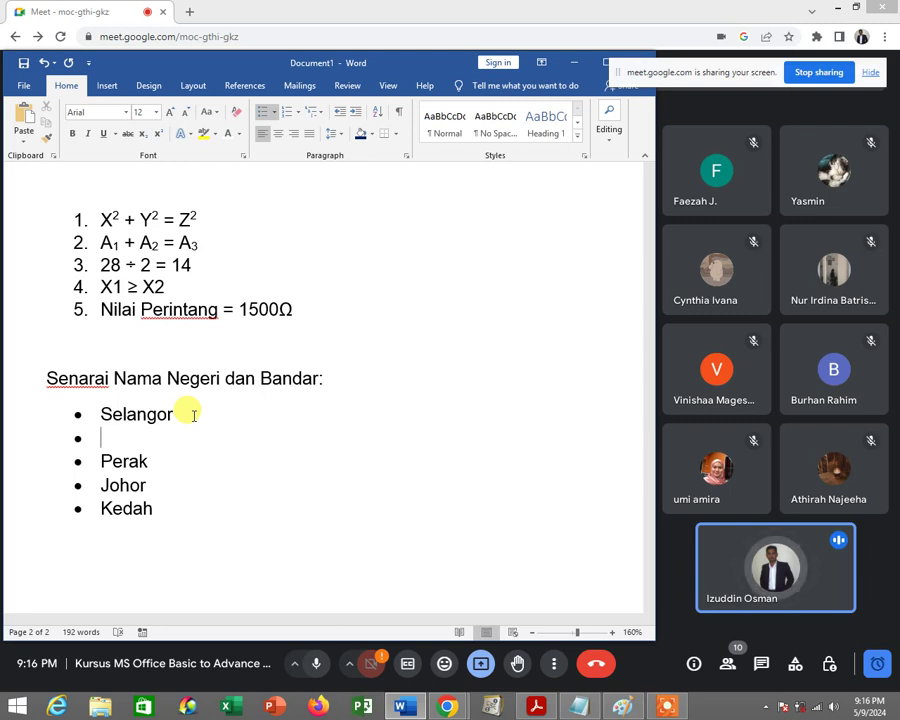
key("Tab")
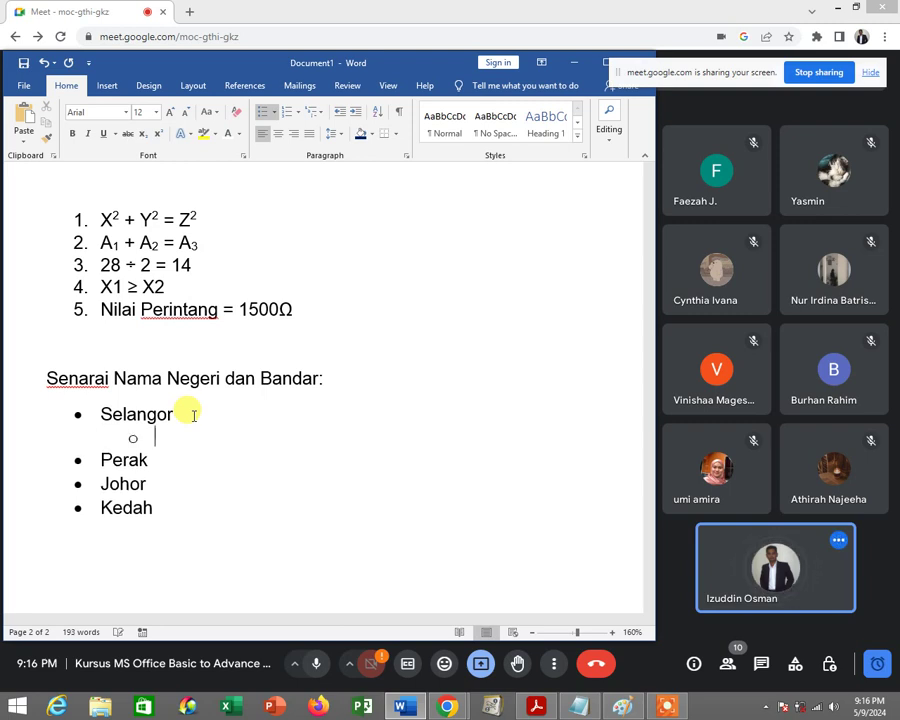
type("K")
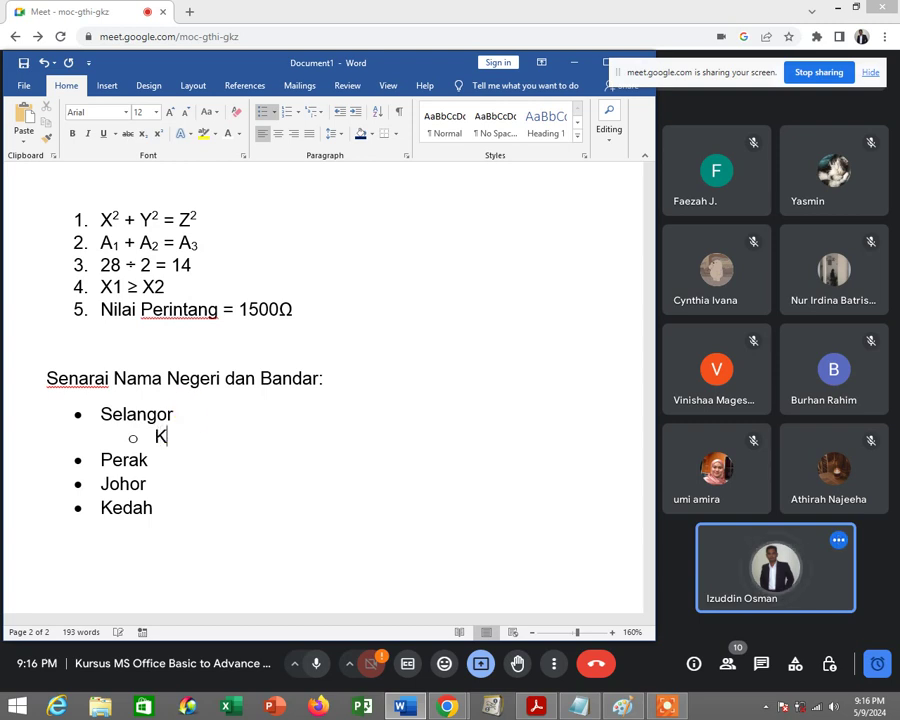
type("lang")
key("Return")
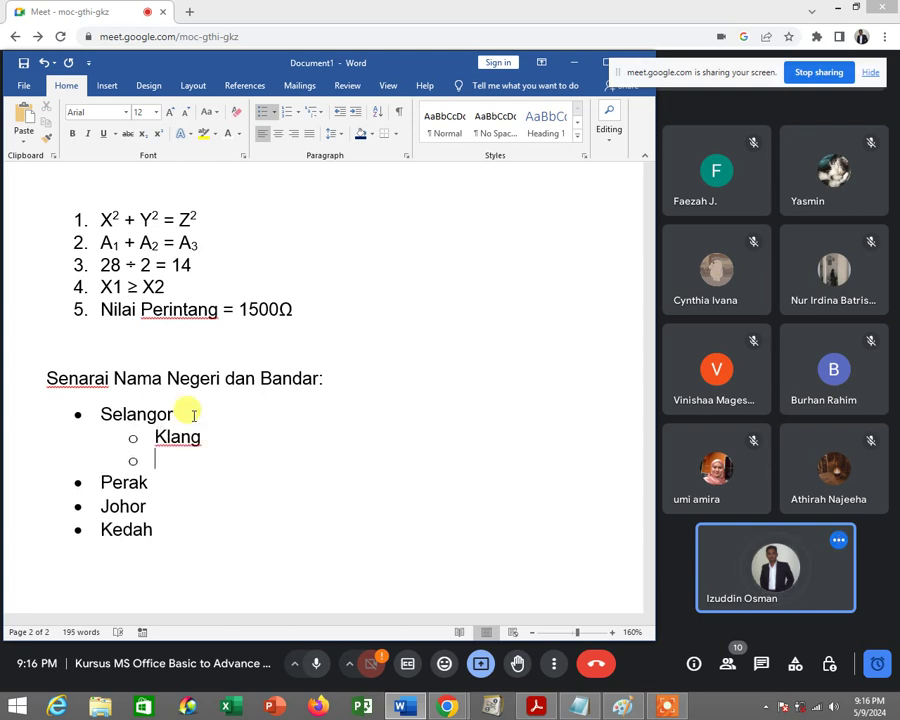
type("Shah A")
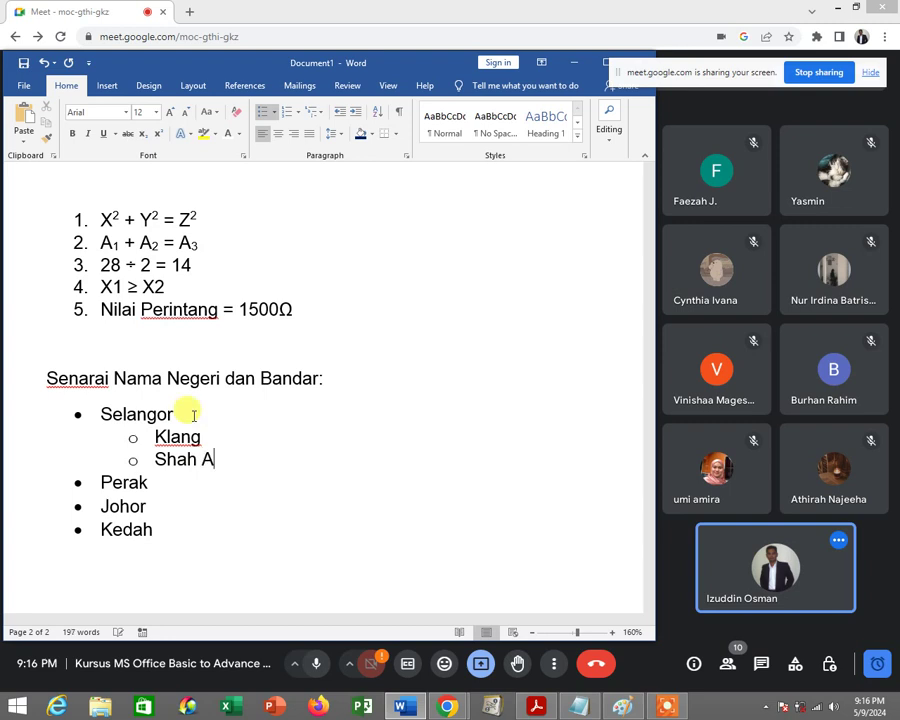
type("lam")
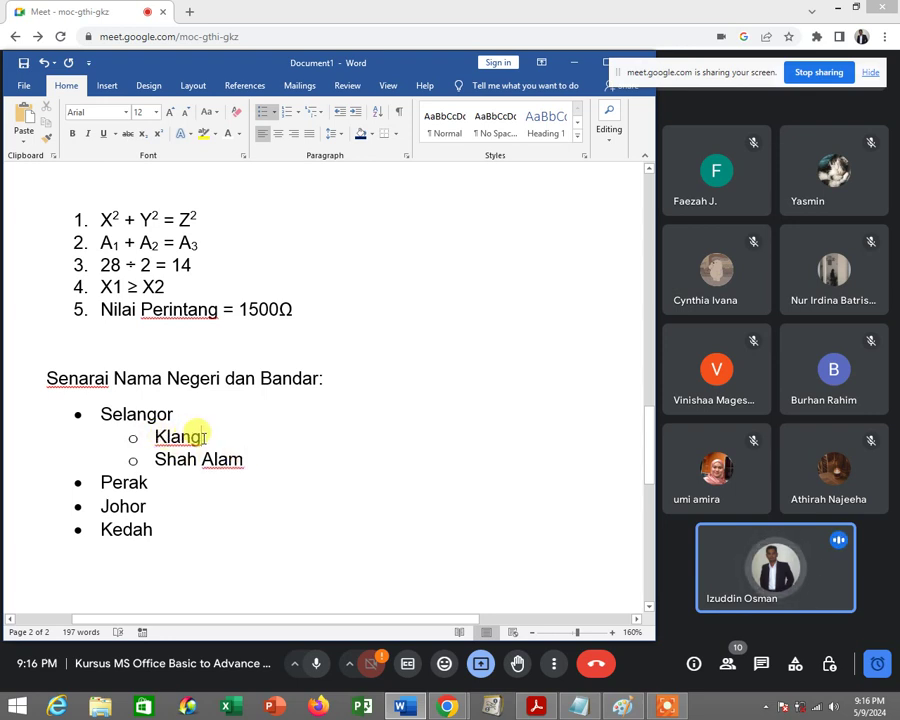
left_click(202, 437)
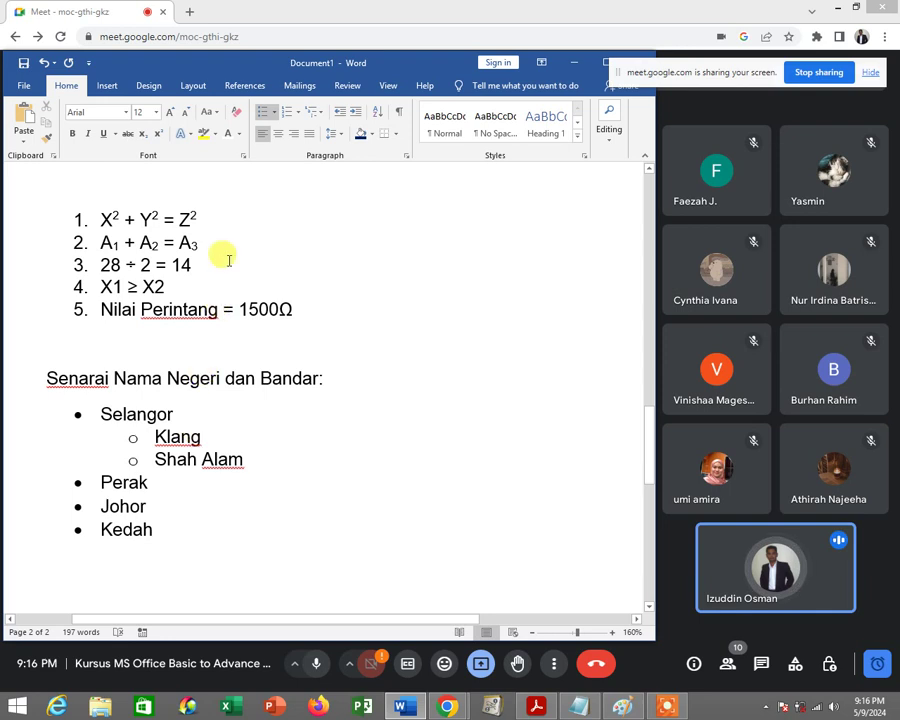
left_click(339, 119)
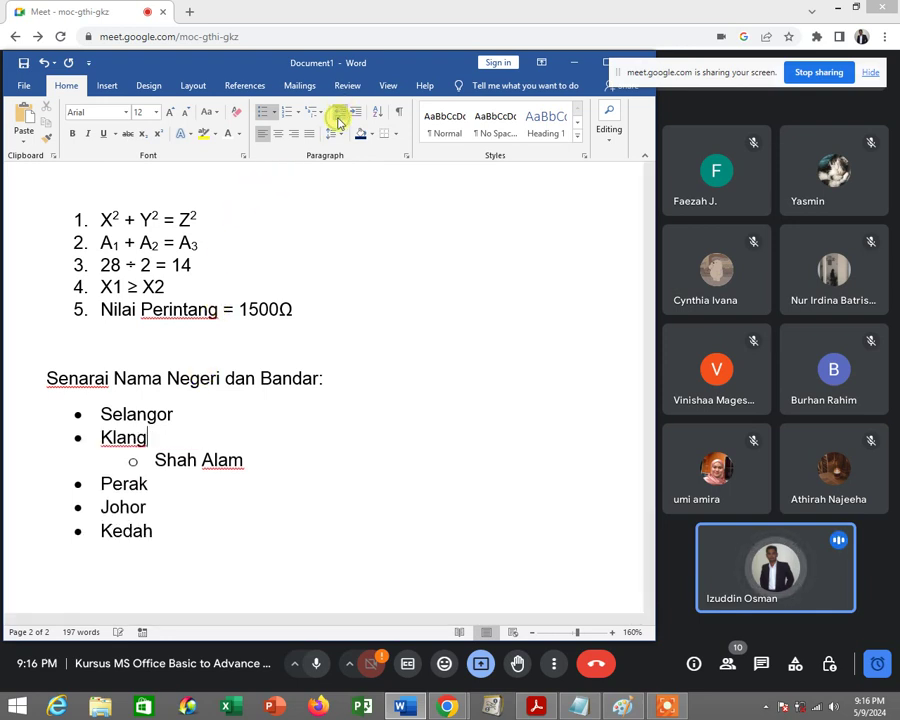
left_click(355, 119)
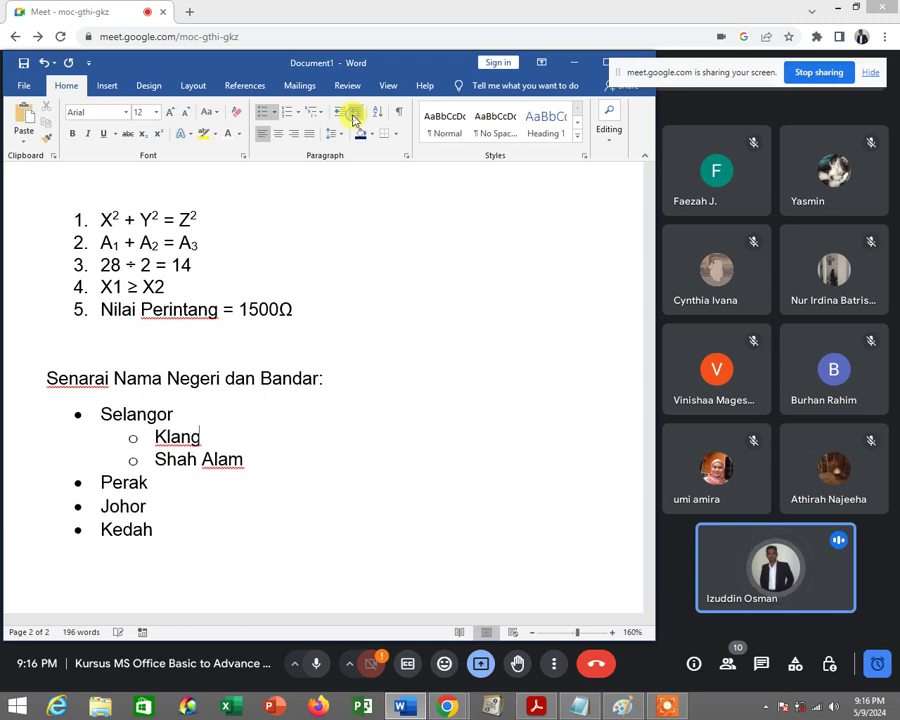
left_click(339, 119)
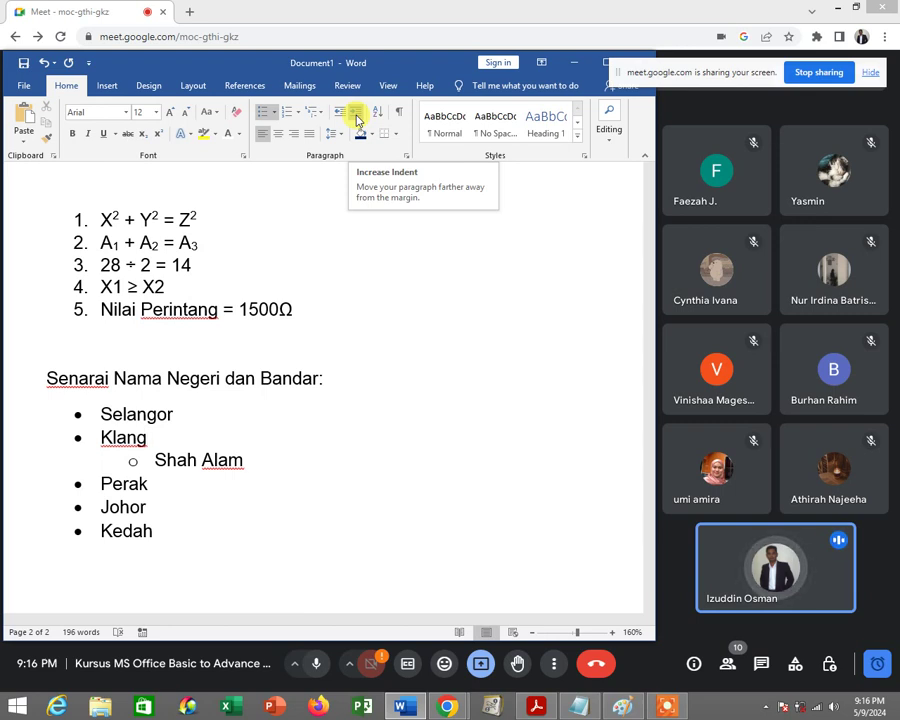
left_click(357, 120)
left_click(343, 113)
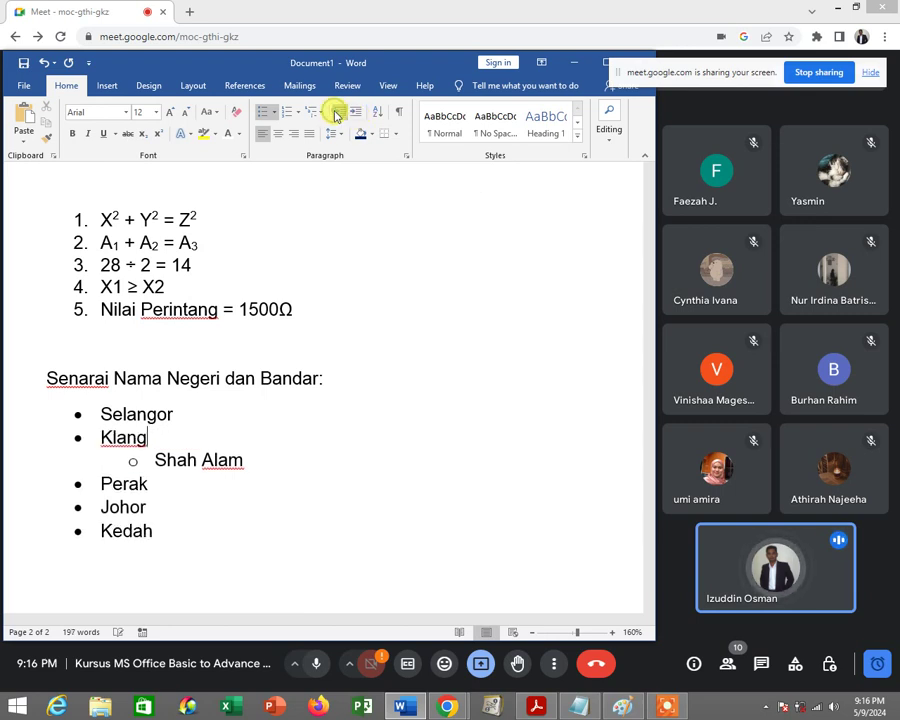
left_click(357, 113)
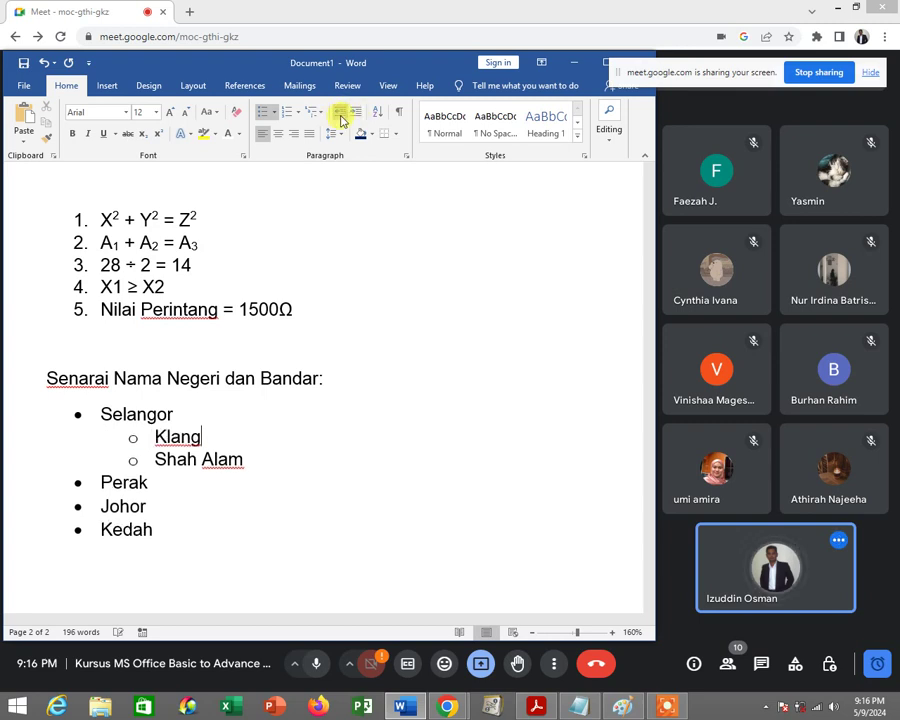
left_click(343, 113)
left_click(357, 118)
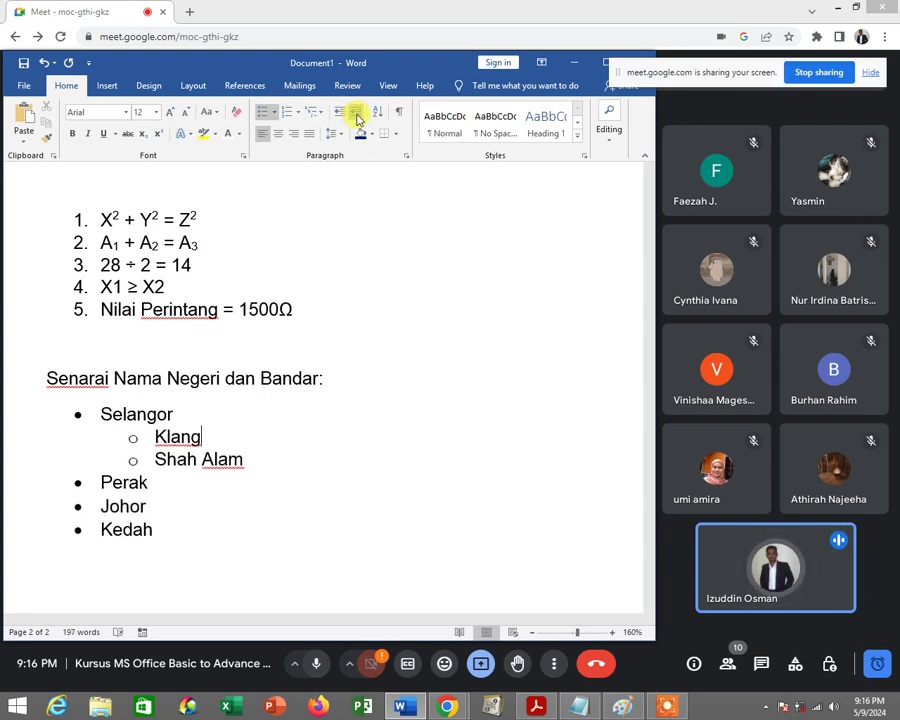
left_click(268, 462)
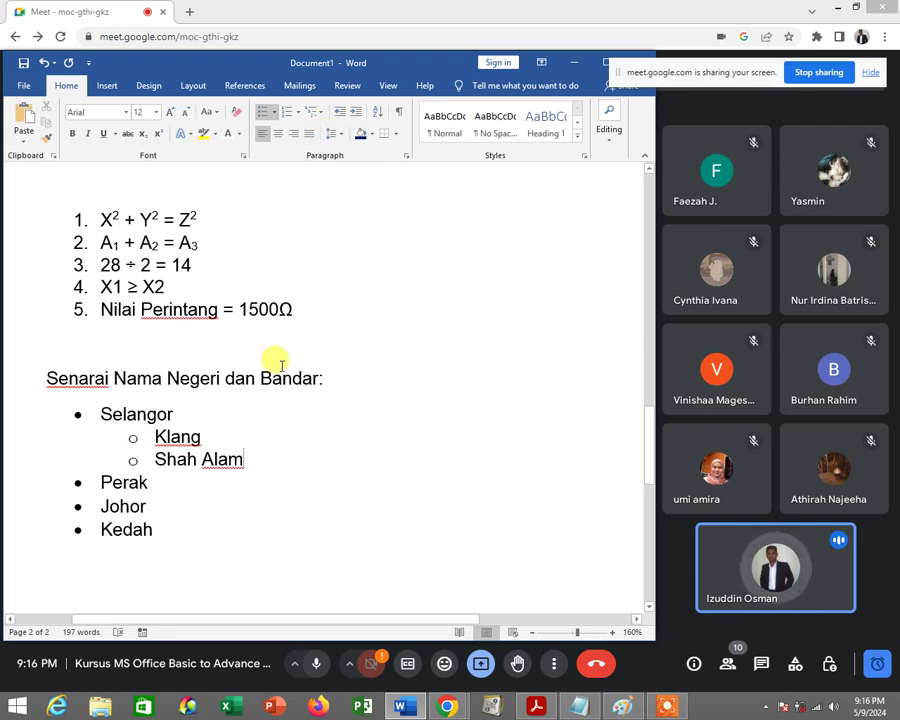
scroll(230, 372, "down", 2)
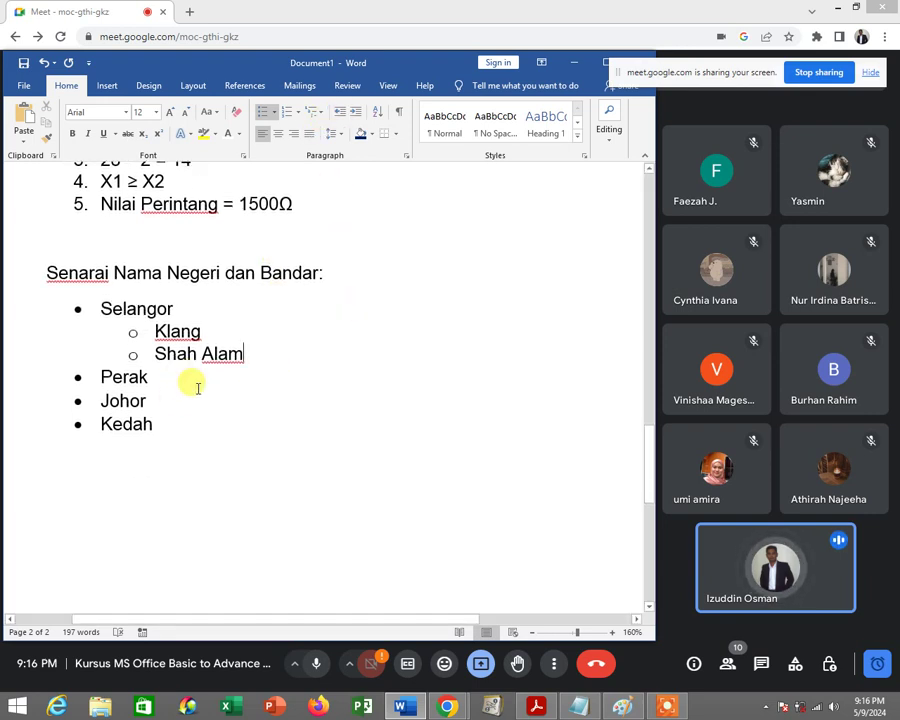
left_click(537, 707)
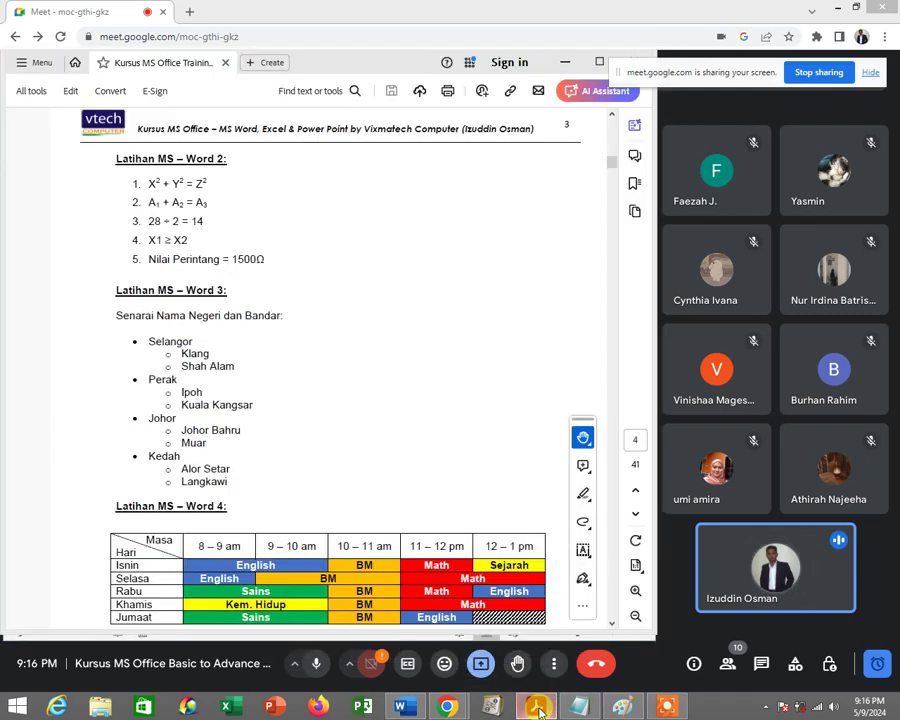
left_click(537, 707)
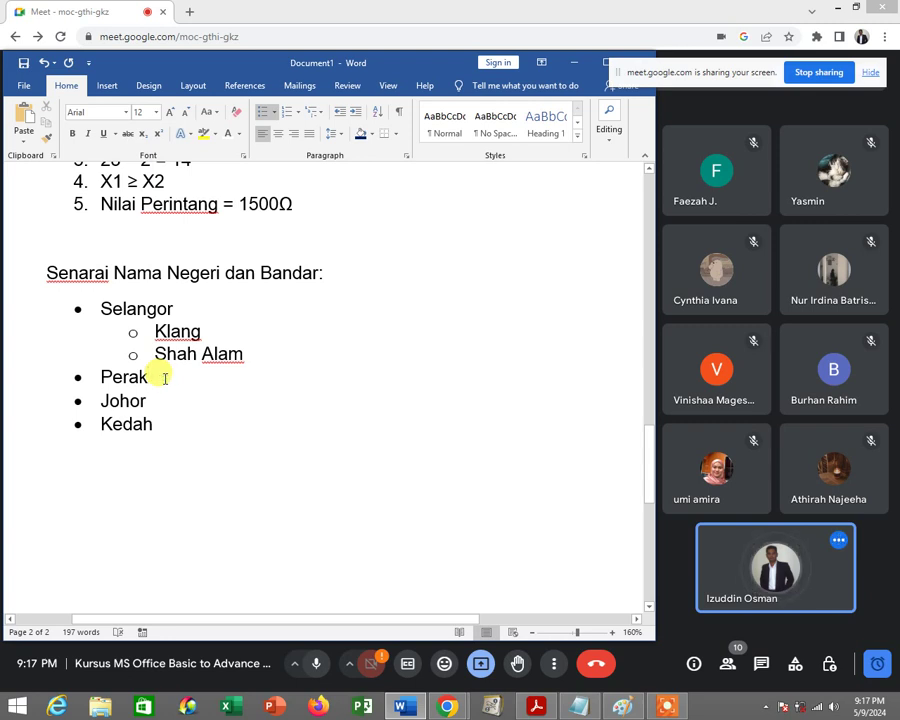
Add Ipoh and Kuala Kangsar as nested sub-bullets under Perak.
key("Return")
key("Tab")
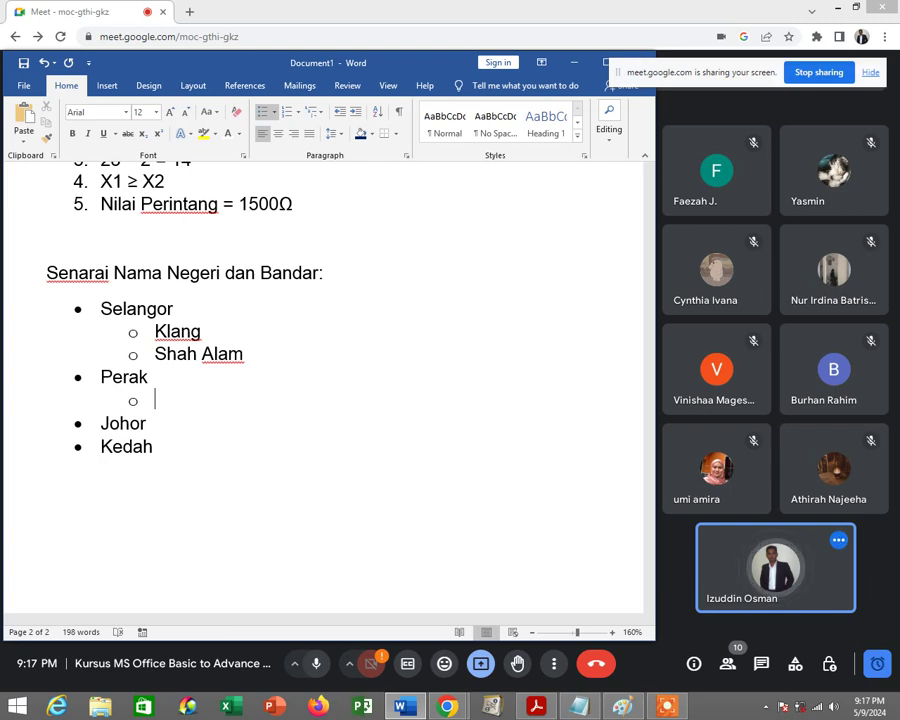
type("Ipo")
type("h")
key("Return")
type("K")
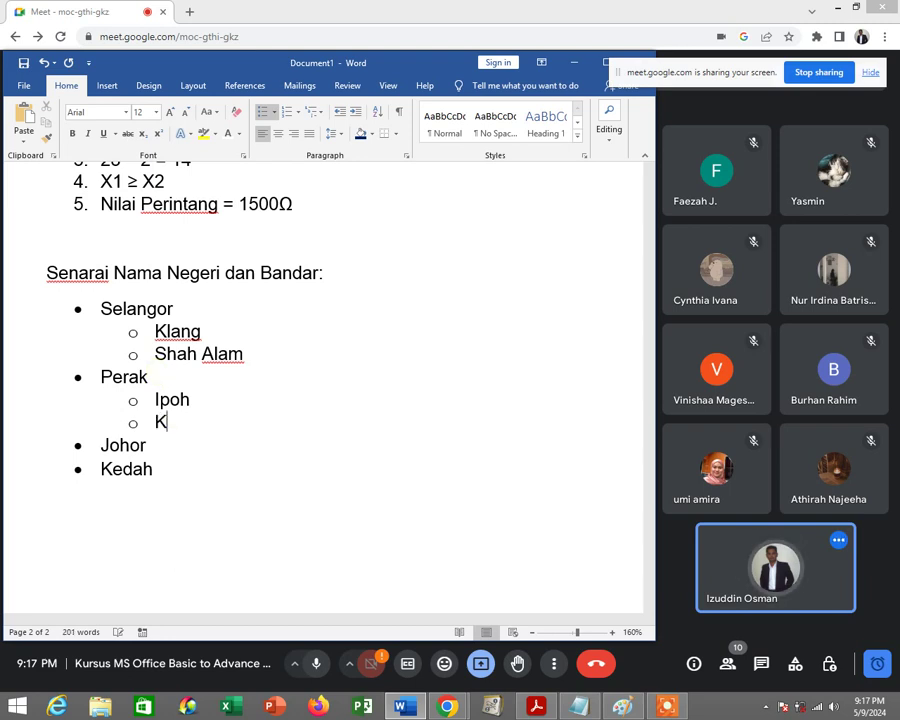
type("uala")
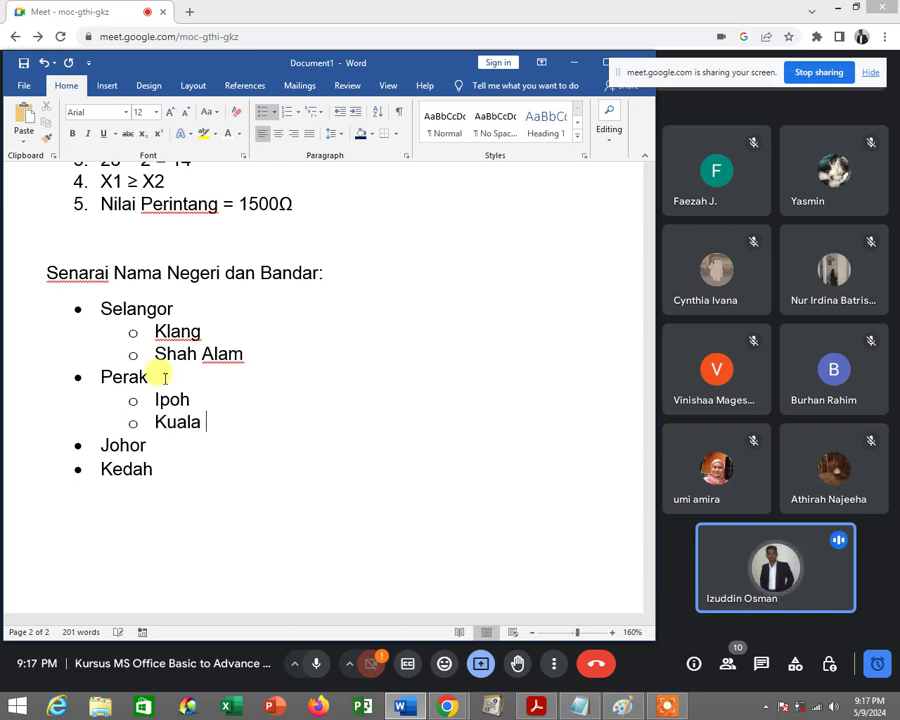
type(" Ka")
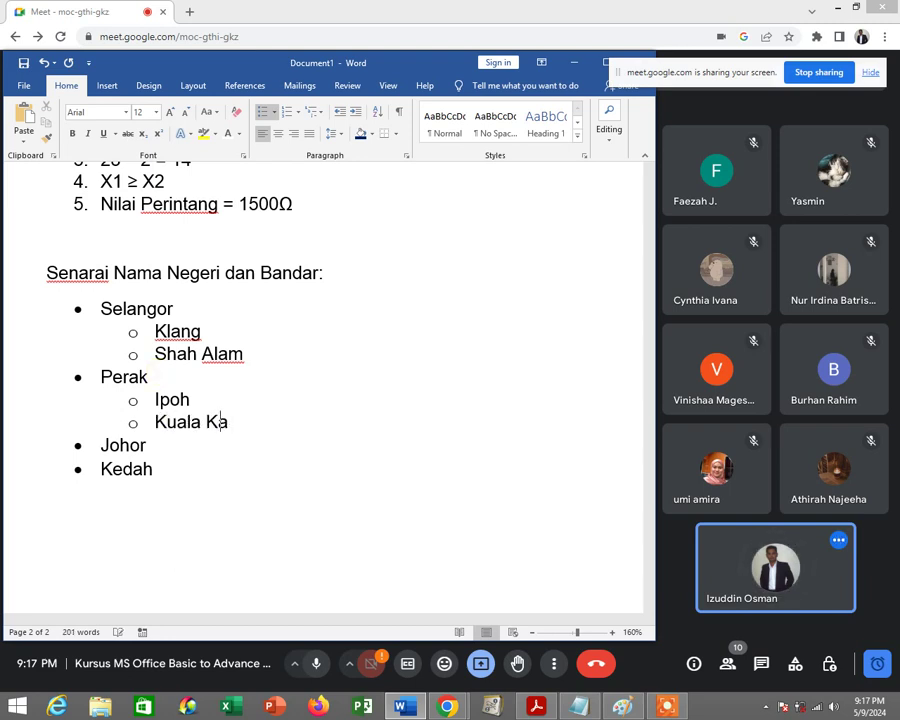
type("ngsar")
Add Muar and Johor Bahru as nested sub-bullets under Johor.
left_click(192, 446)
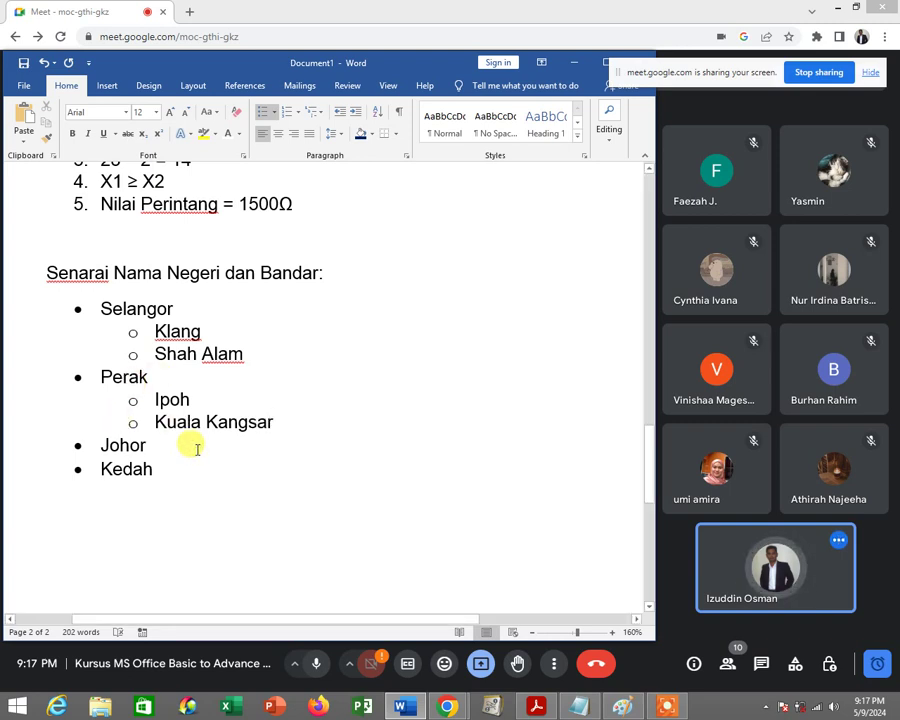
key("Return")
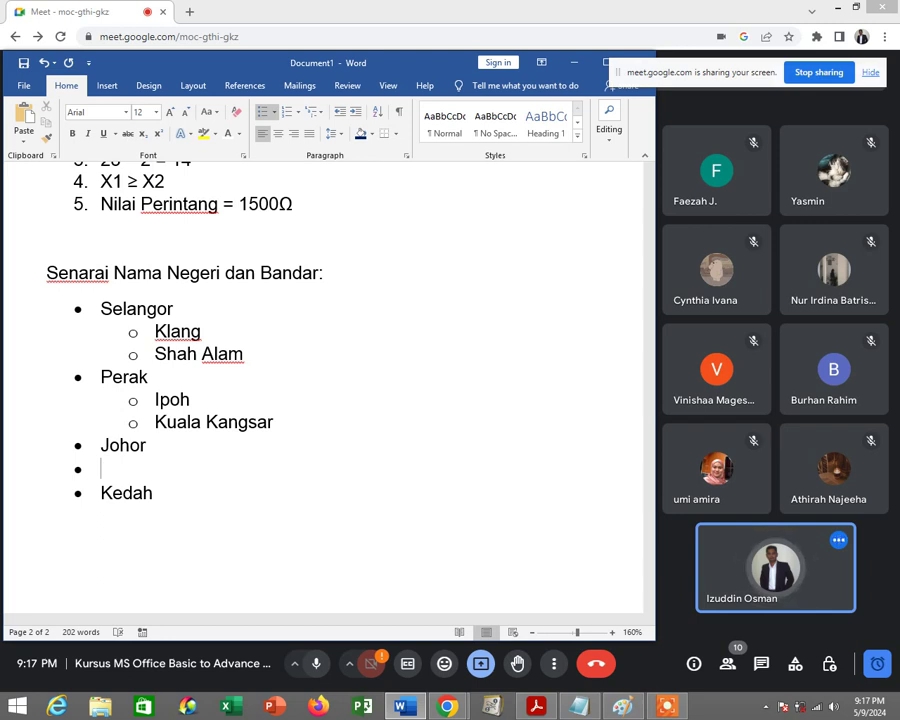
key("Tab")
type("Mua")
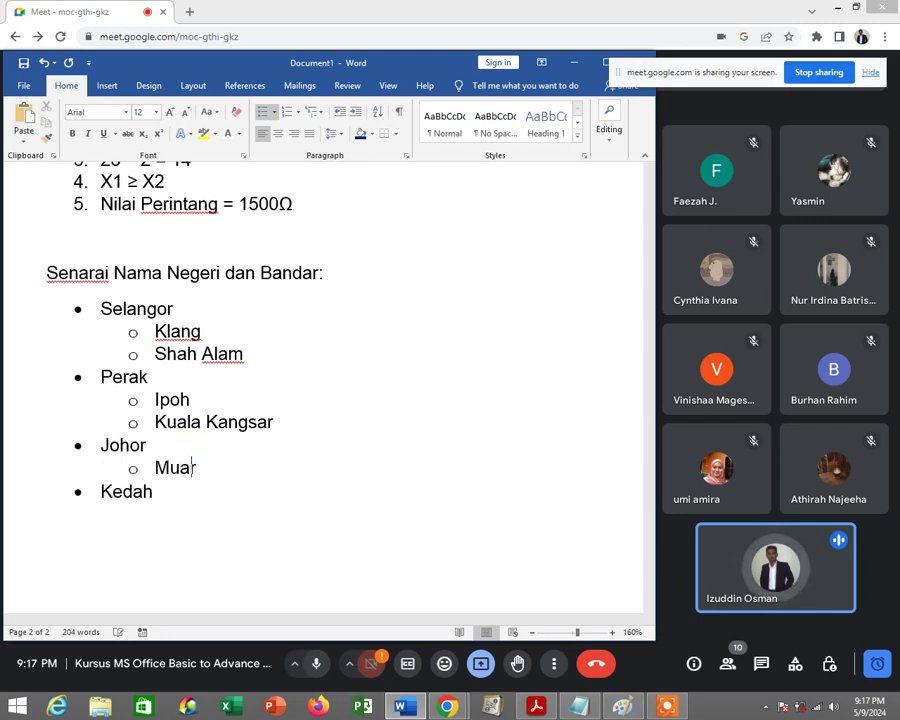
type("r")
key("Return")
type("Jo")
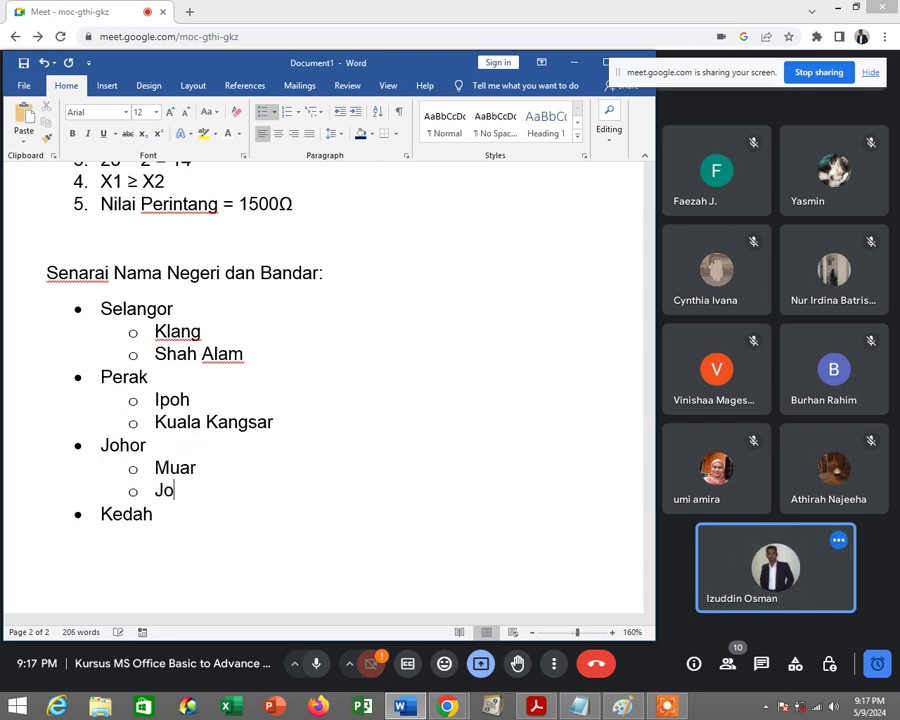
type("hor Bah")
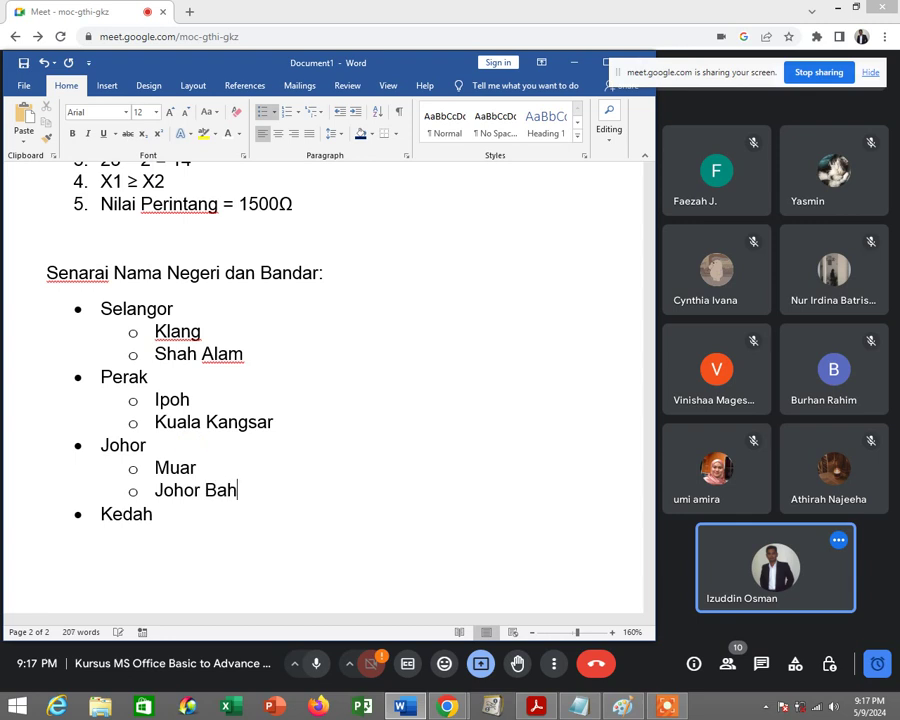
type("ru")
Add Langkawi and Alor Setar as nested sub-bullets under Kedah.
left_click(153, 514)
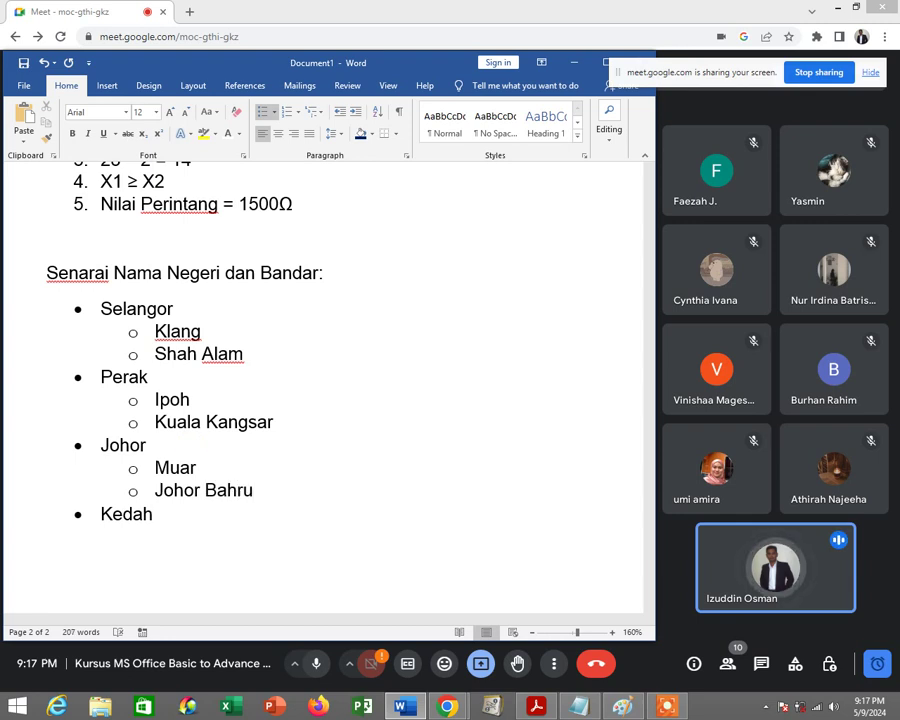
key("Return")
key("Tab")
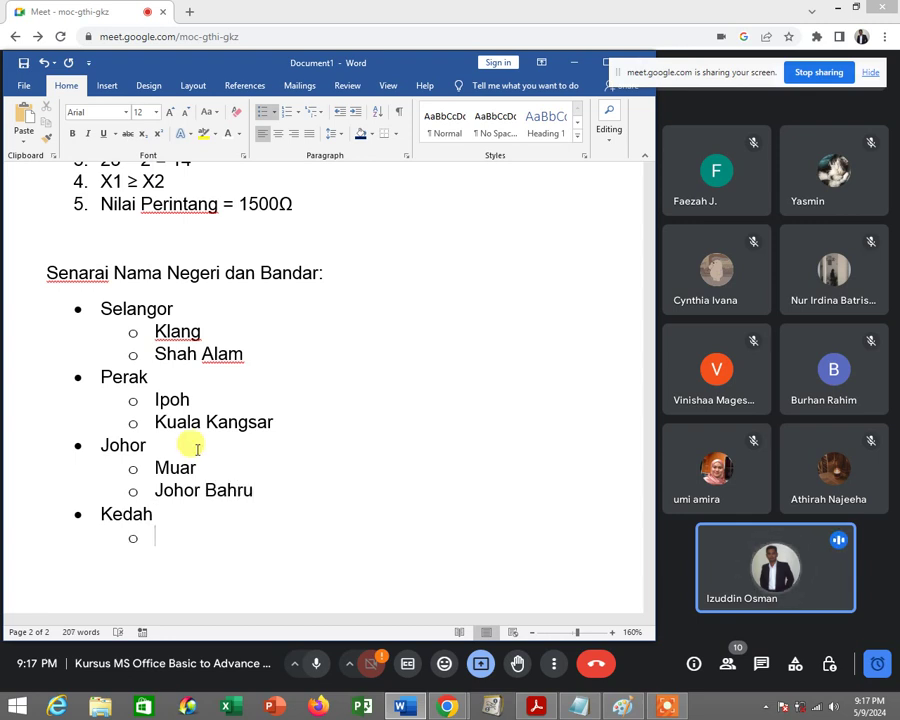
type("Langkawi")
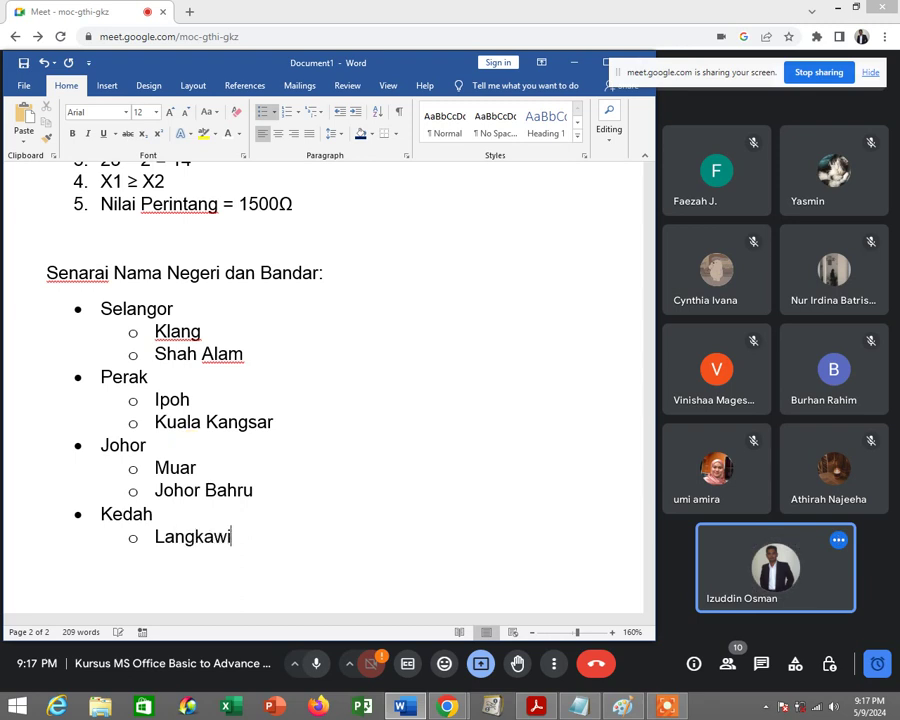
key("Return")
type("Alor ")
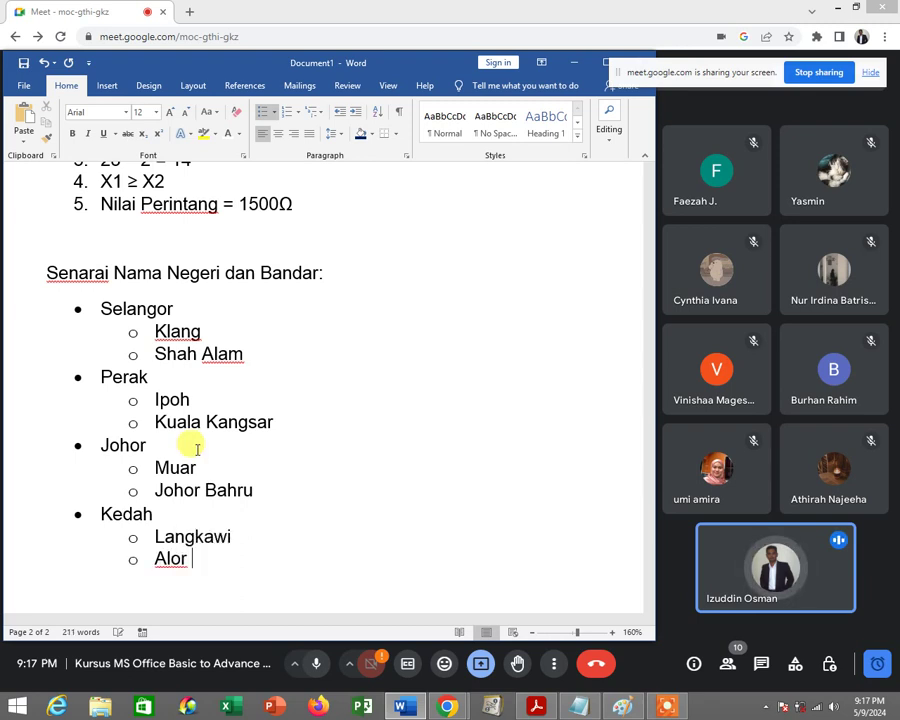
type("Setar")
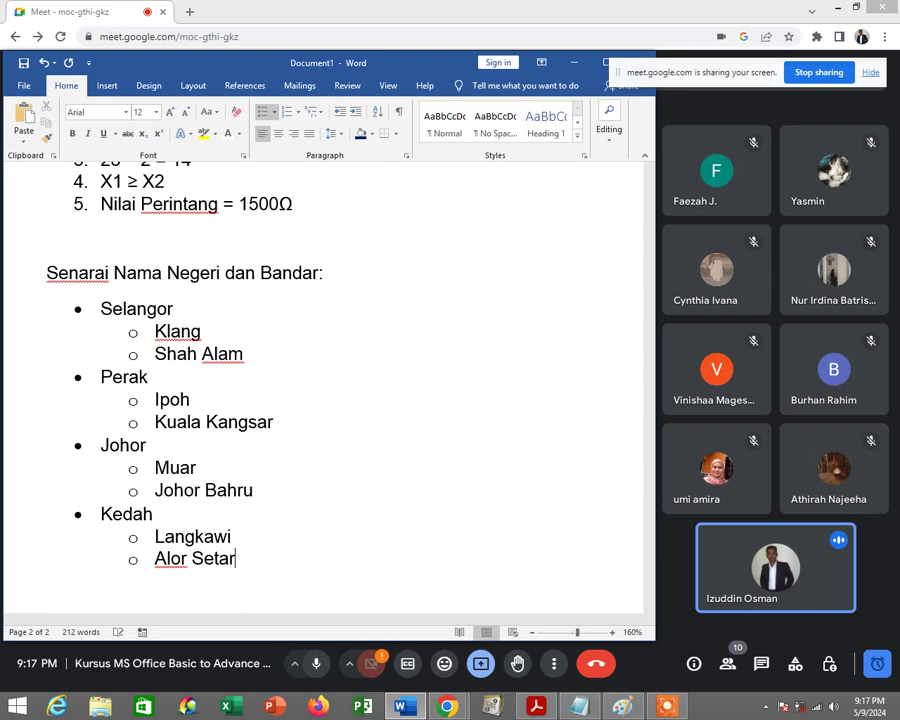
scroll(180, 384, "down", 2)
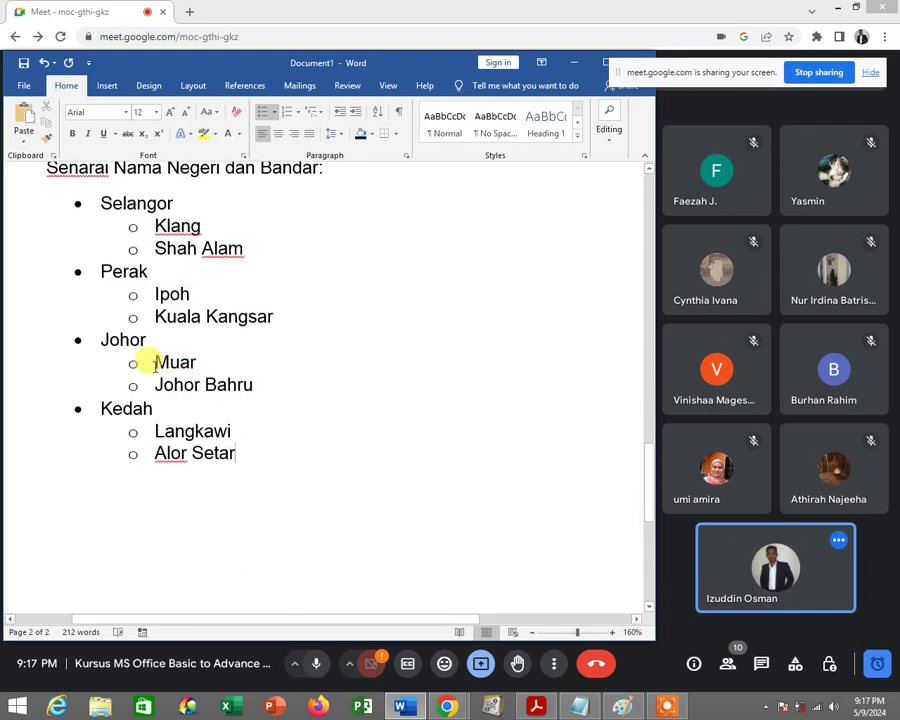
Select the state-and-city list and review numbering formats, keeping the bullets unchanged.
scroll(201, 389, "up", 1)
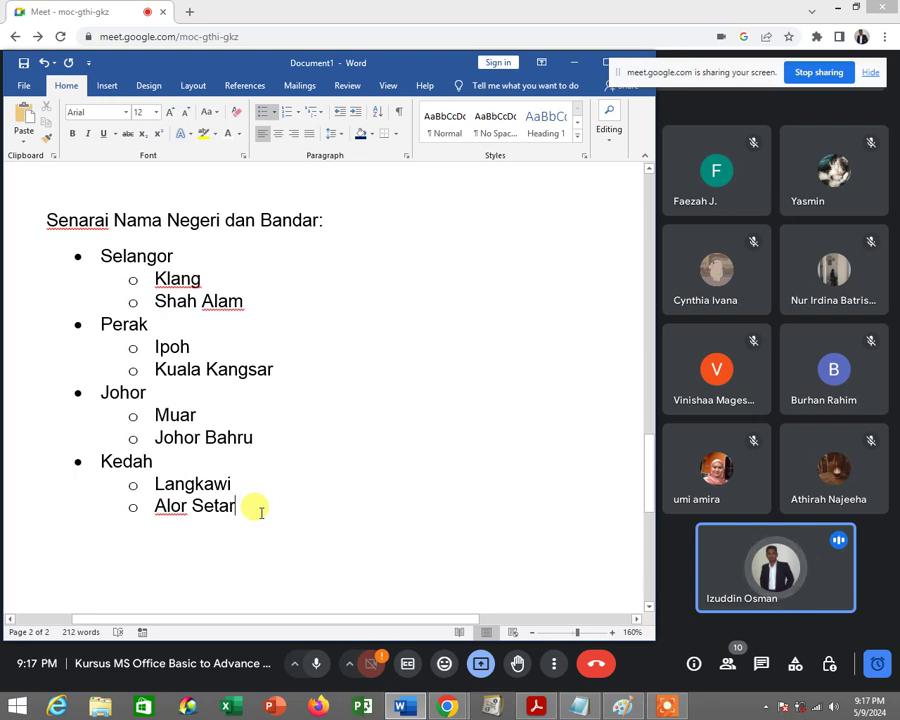
left_click_drag(255, 508, 78, 254)
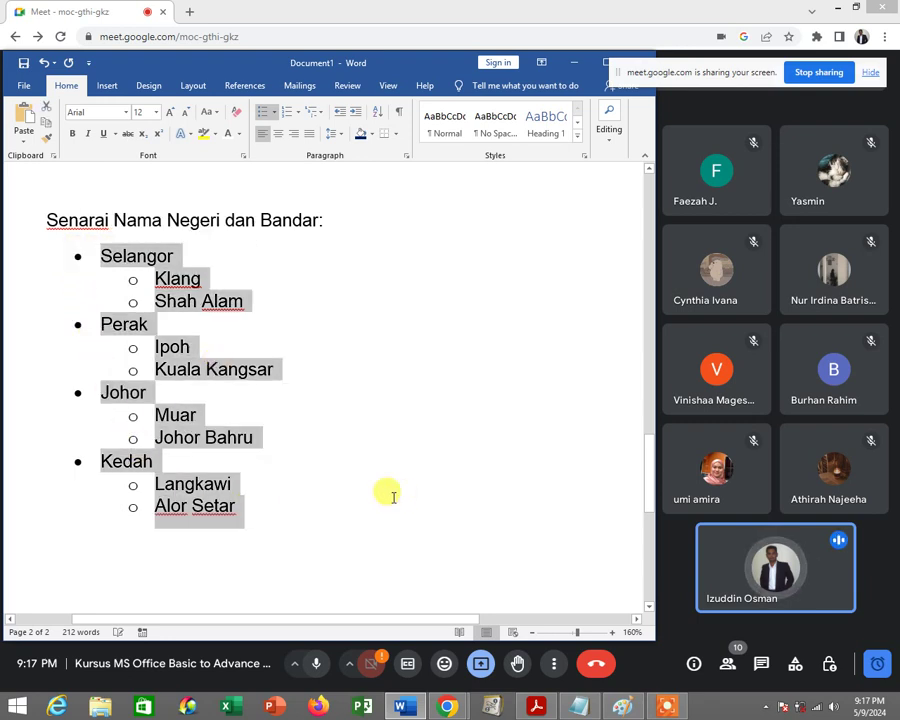
left_click_drag(245, 500, 48, 260)
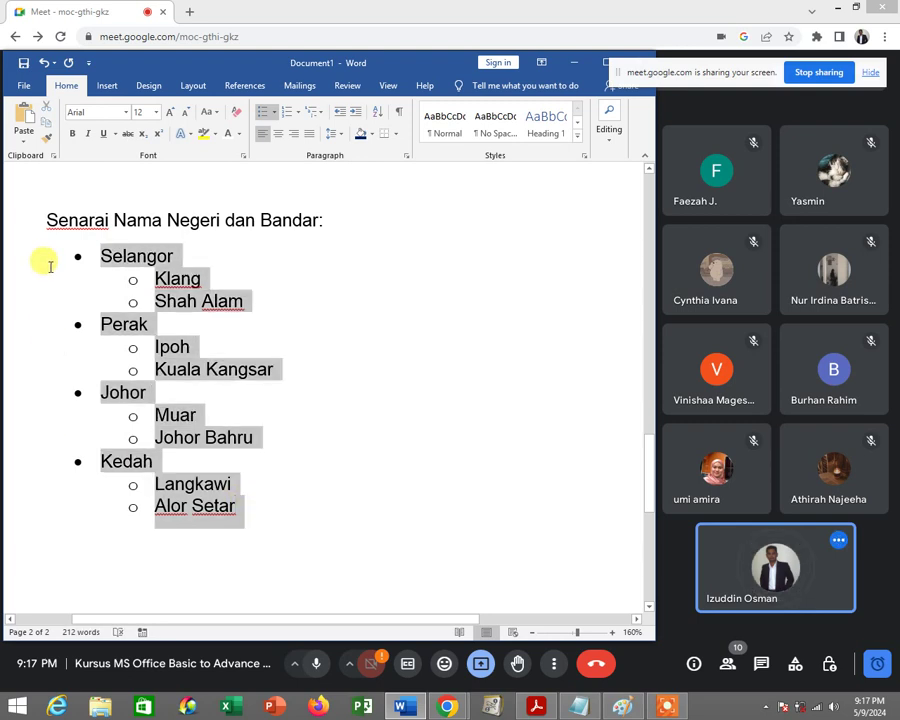
left_click(299, 114)
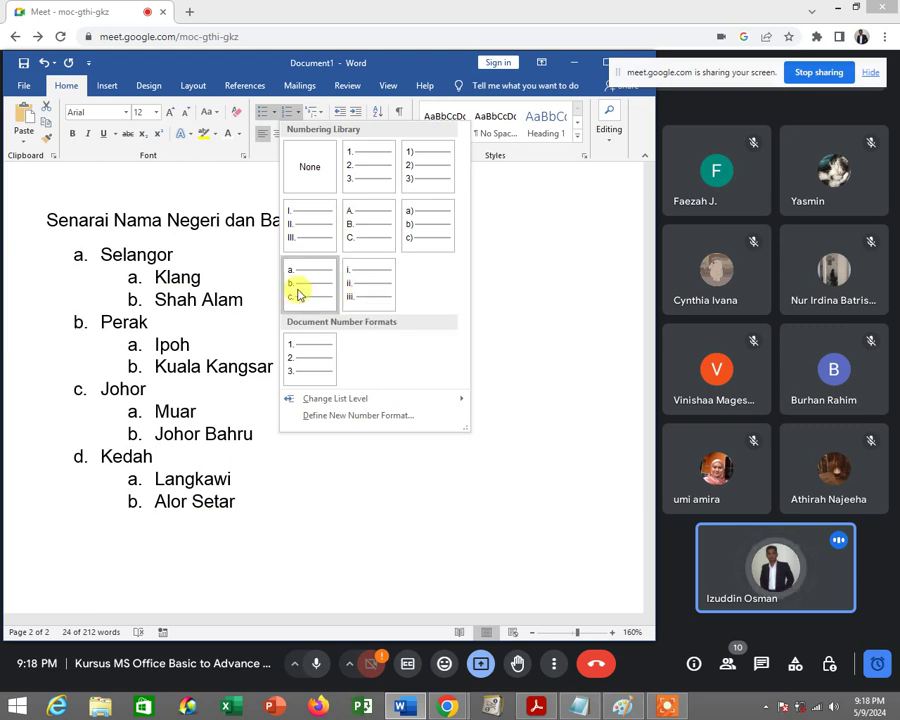
left_click(238, 464)
left_click(240, 462)
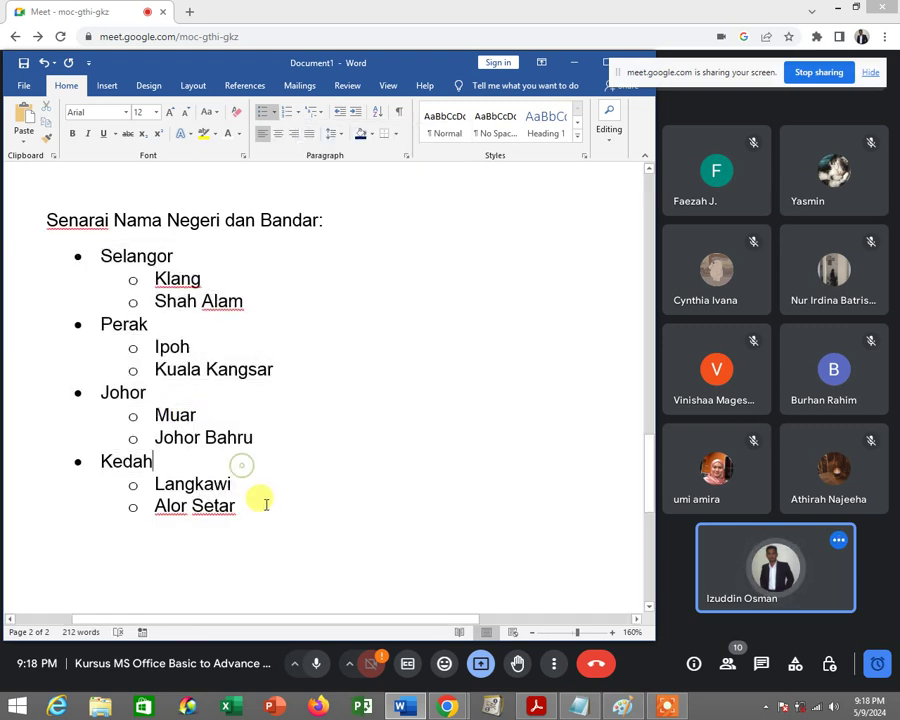
left_click_drag(262, 500, 80, 256)
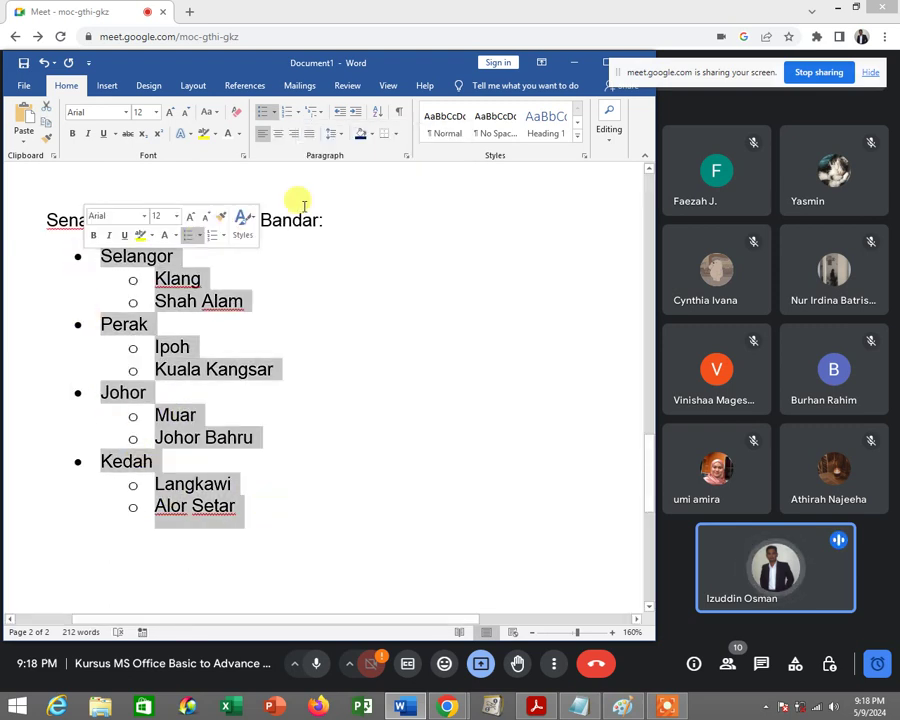
left_click(300, 113)
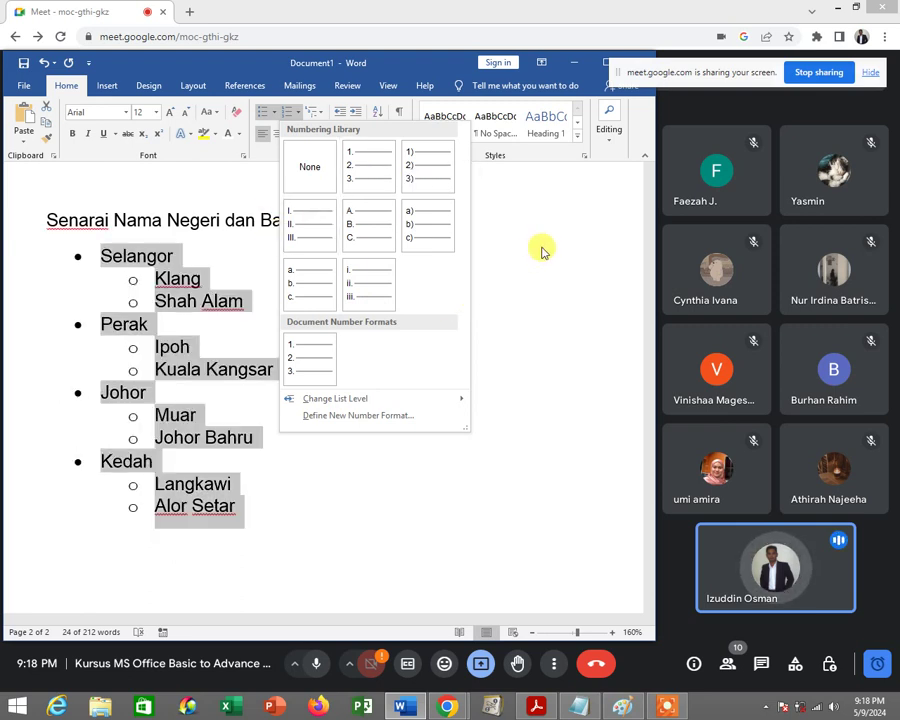
left_click(285, 368)
left_click(298, 375)
End the list after Alor Setar, leaving a plain unbulleted line below.
scroll(58, 287, "down", 2)
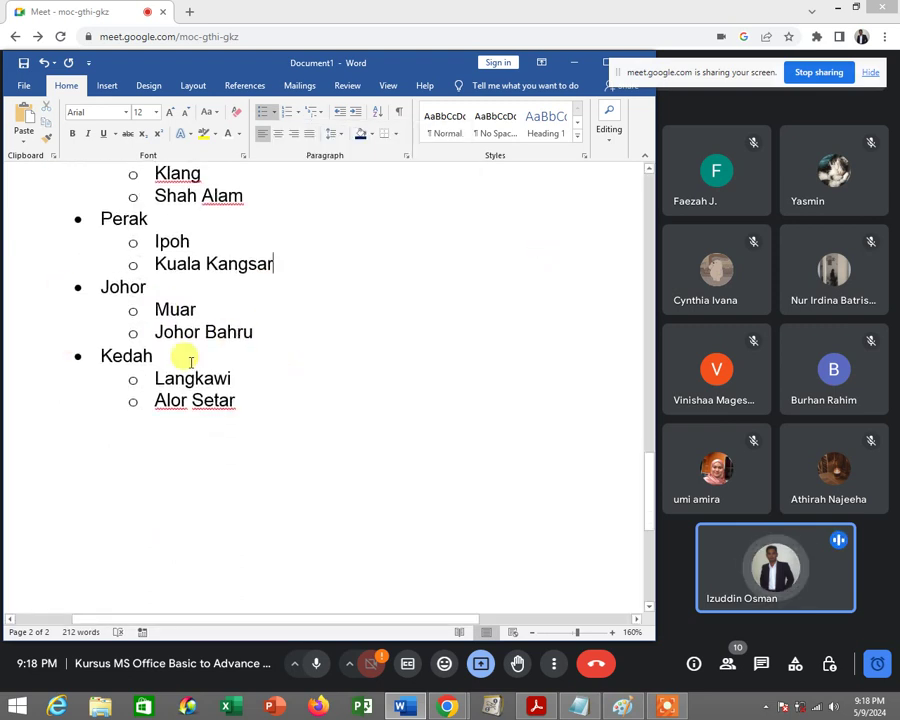
scroll(104, 284, "up", 2)
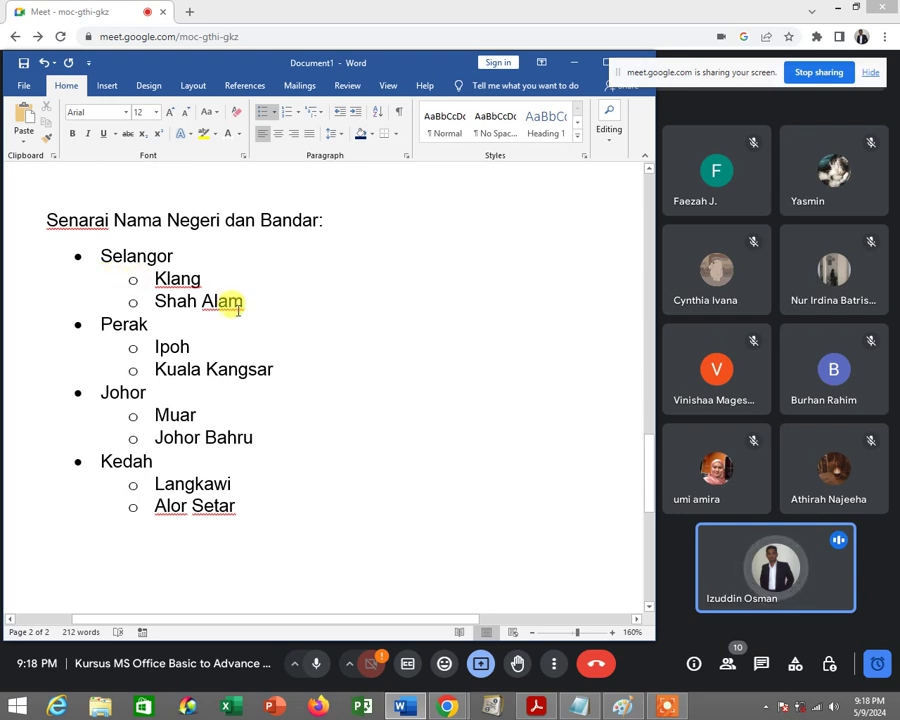
scroll(224, 372, "down", 2)
scroll(258, 395, "down", 2)
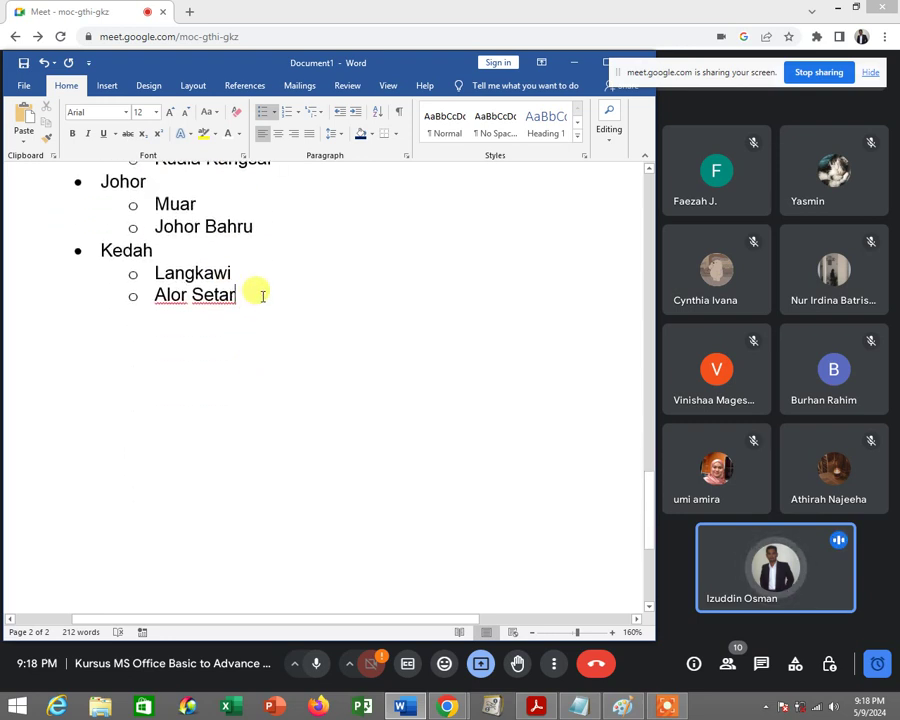
key("Return")
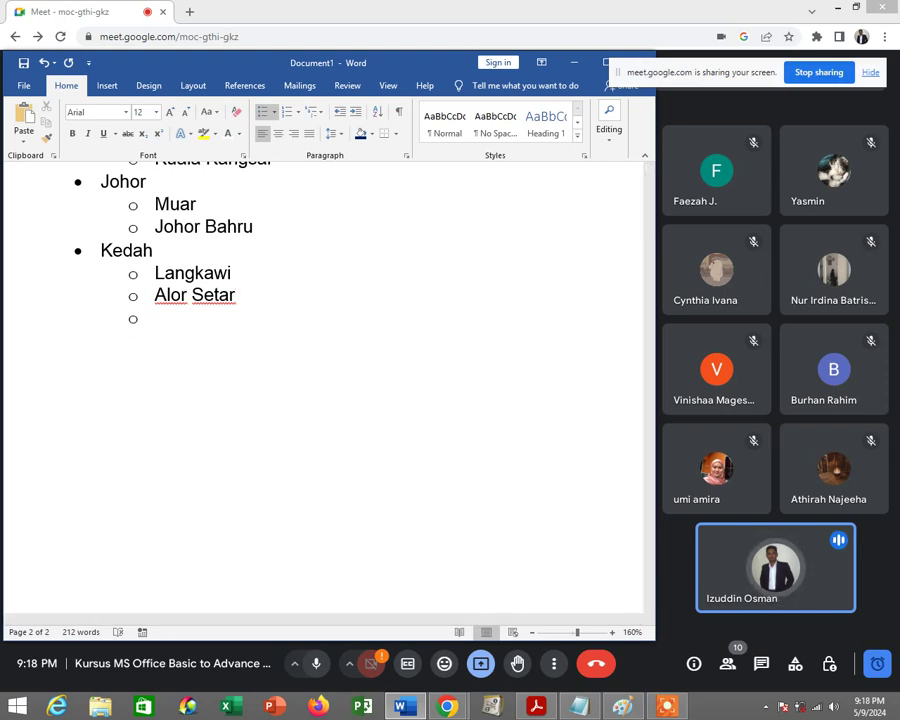
key("shift+Tab")
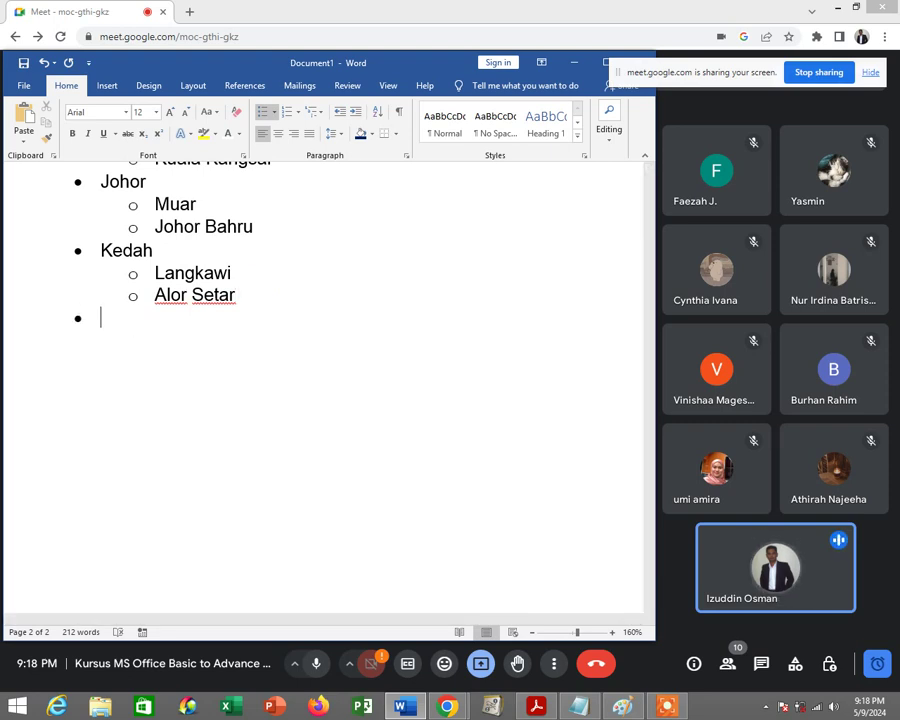
key("Return")
scroll(256, 360, "down", 2)
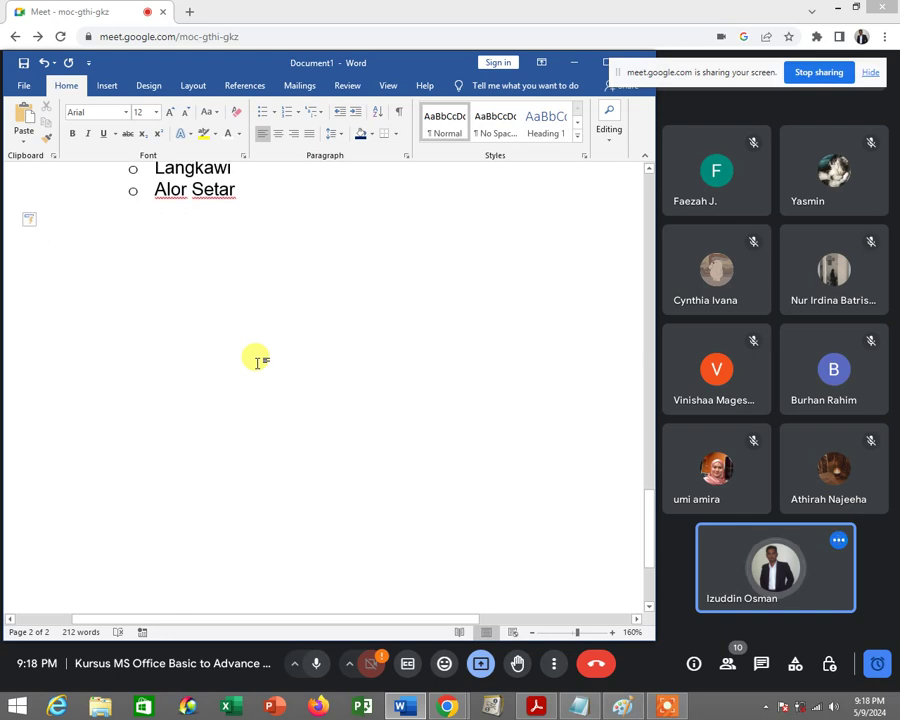
Scroll the exercise PDF in Acrobat to the Word 4 timetable page.
left_click(536, 706)
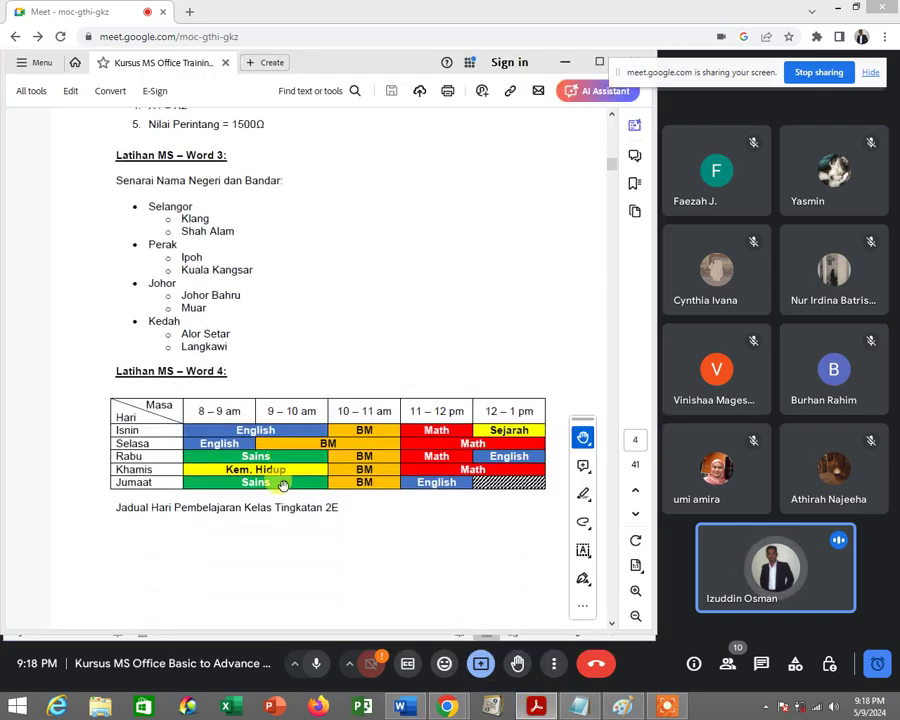
scroll(221, 440, "down", 5)
scroll(221, 440, "up", 3)
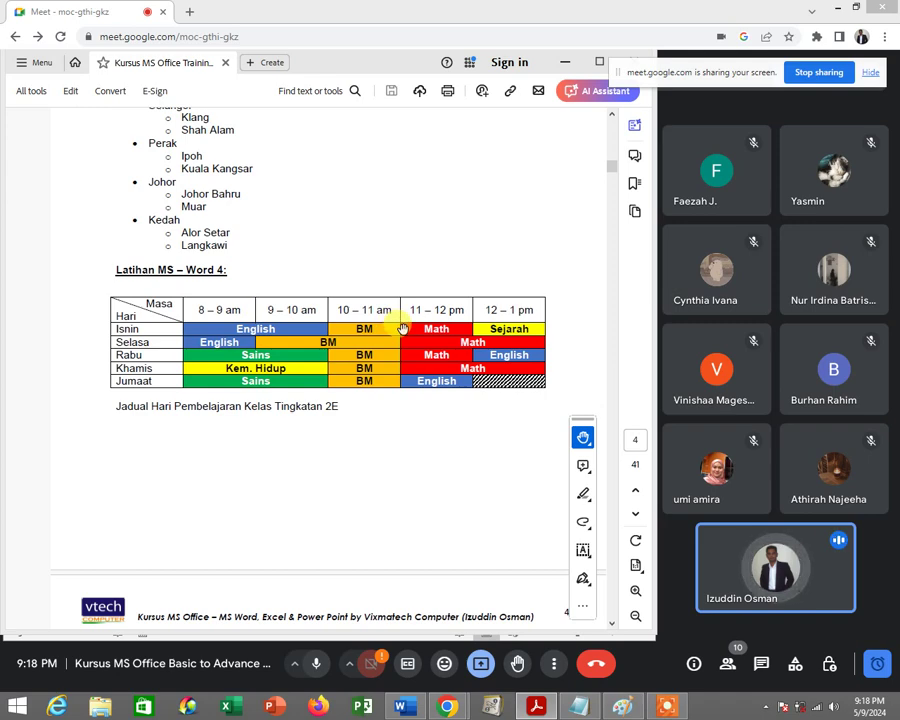
scroll(400, 325, "down", 10)
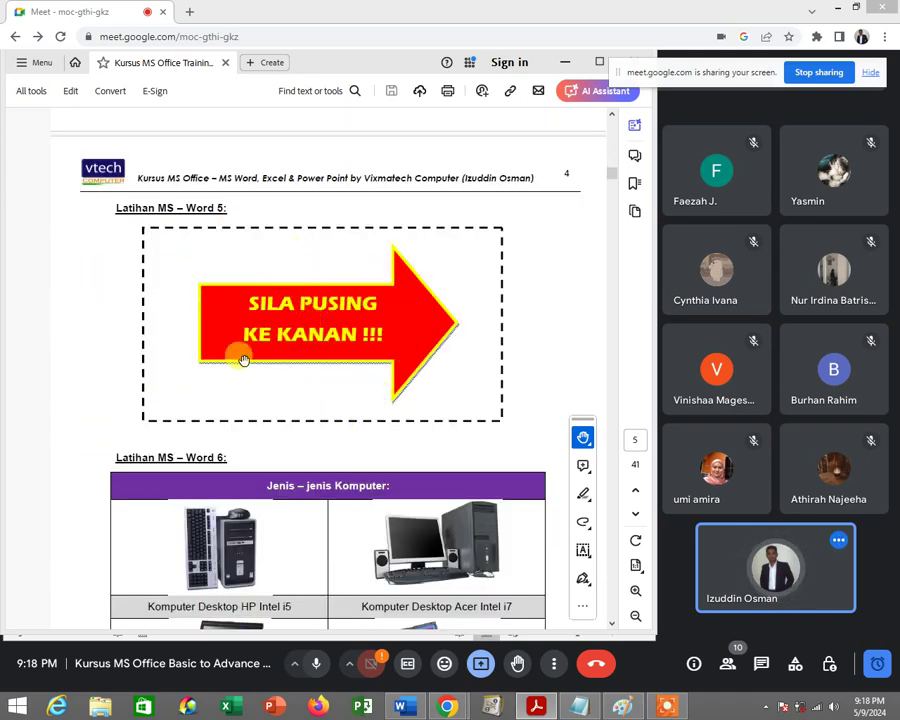
scroll(245, 357, "down", 1)
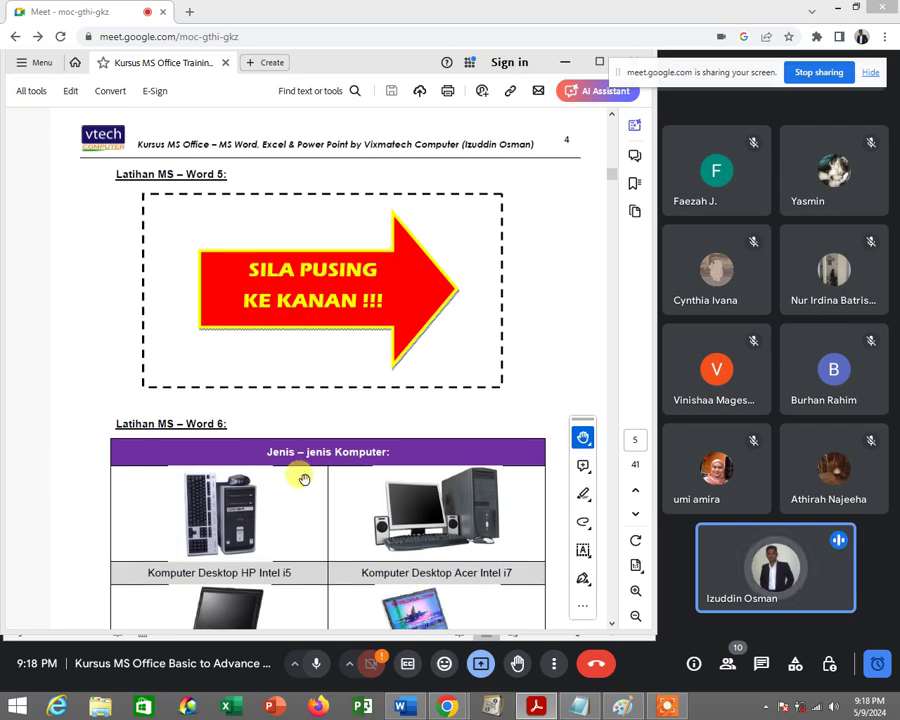
scroll(301, 476, "down", 2)
scroll(372, 486, "down", 4)
scroll(293, 436, "down", 4)
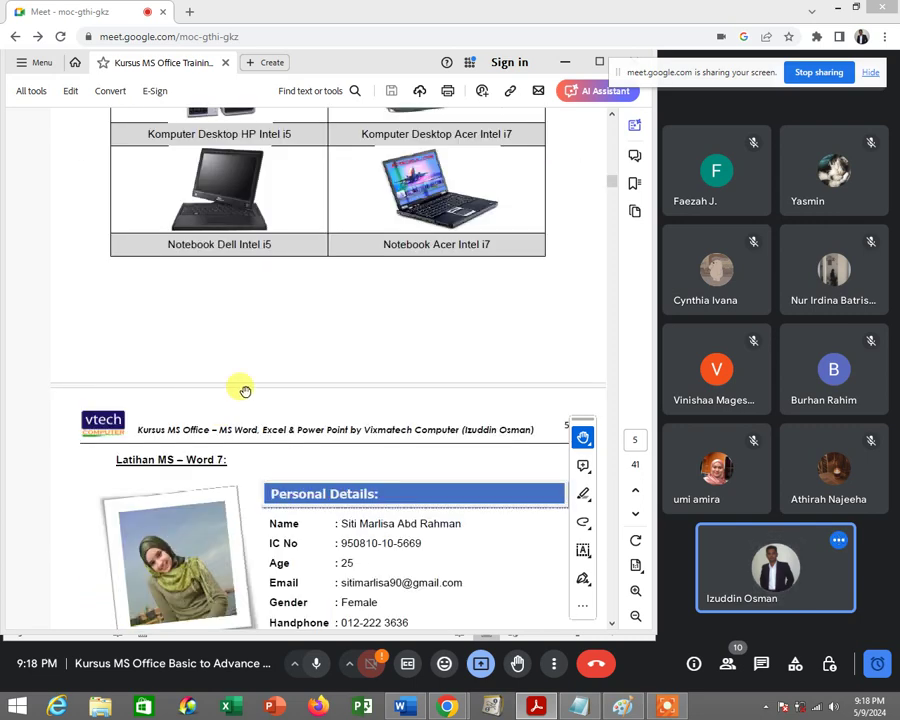
scroll(320, 355, "up", 8)
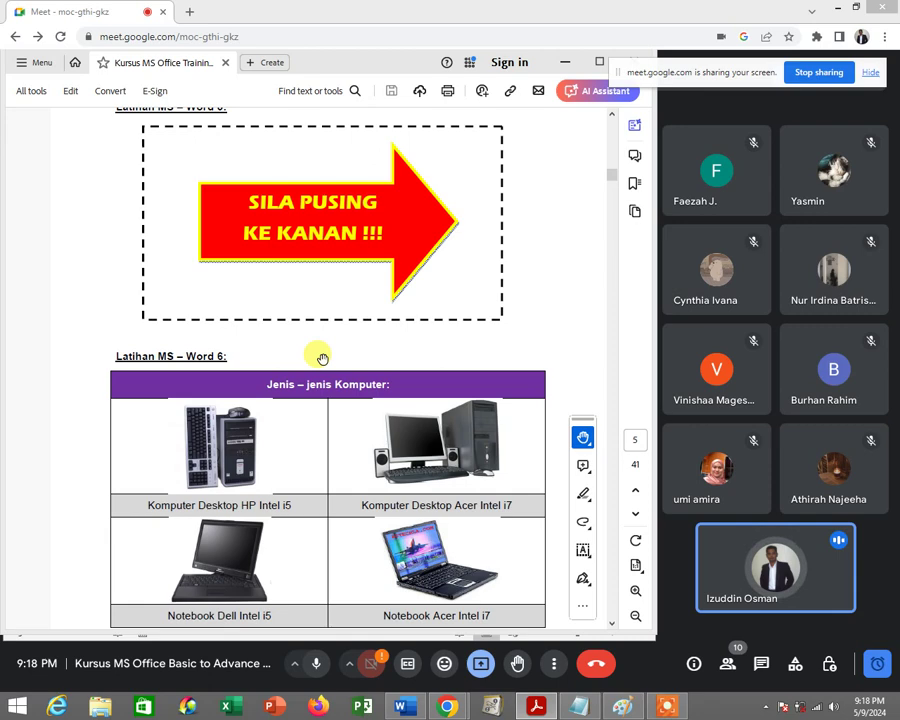
scroll(322, 358, "up", 4)
scroll(322, 358, "up", 4)
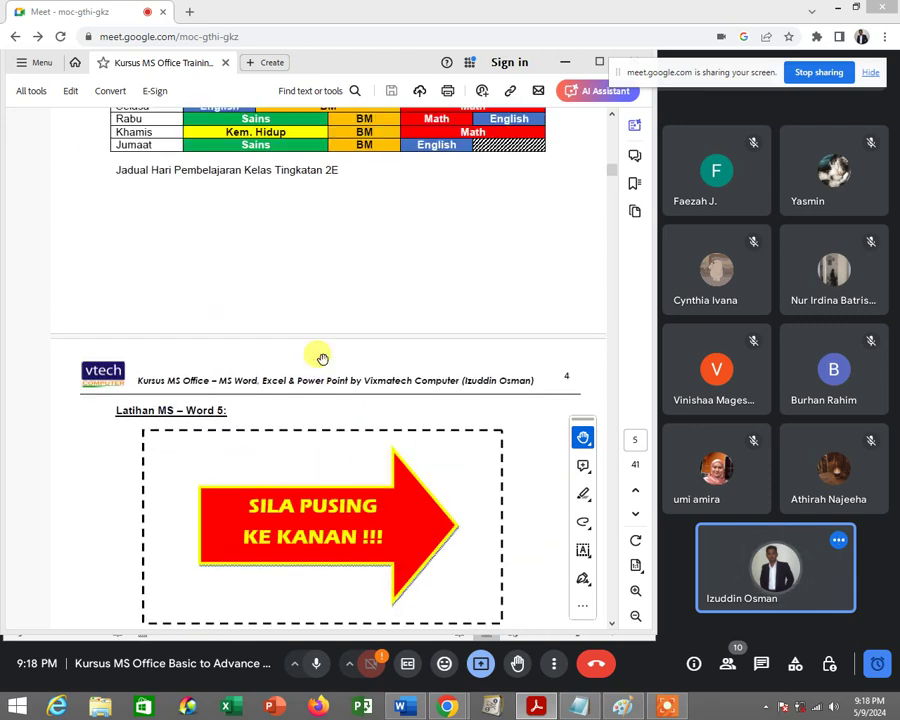
scroll(322, 358, "up", 3)
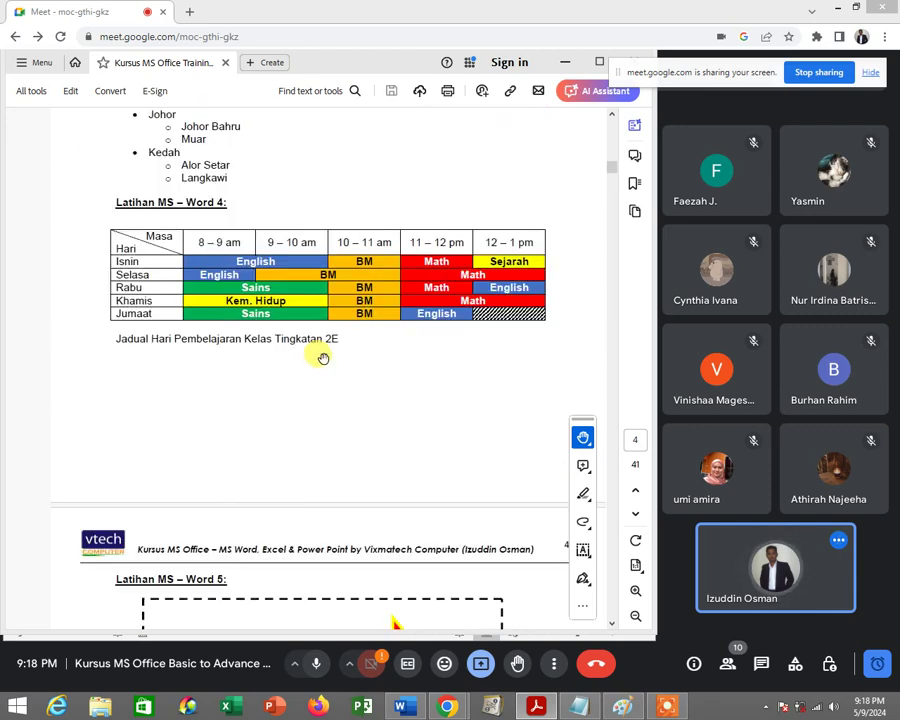
scroll(322, 358, "up", 1)
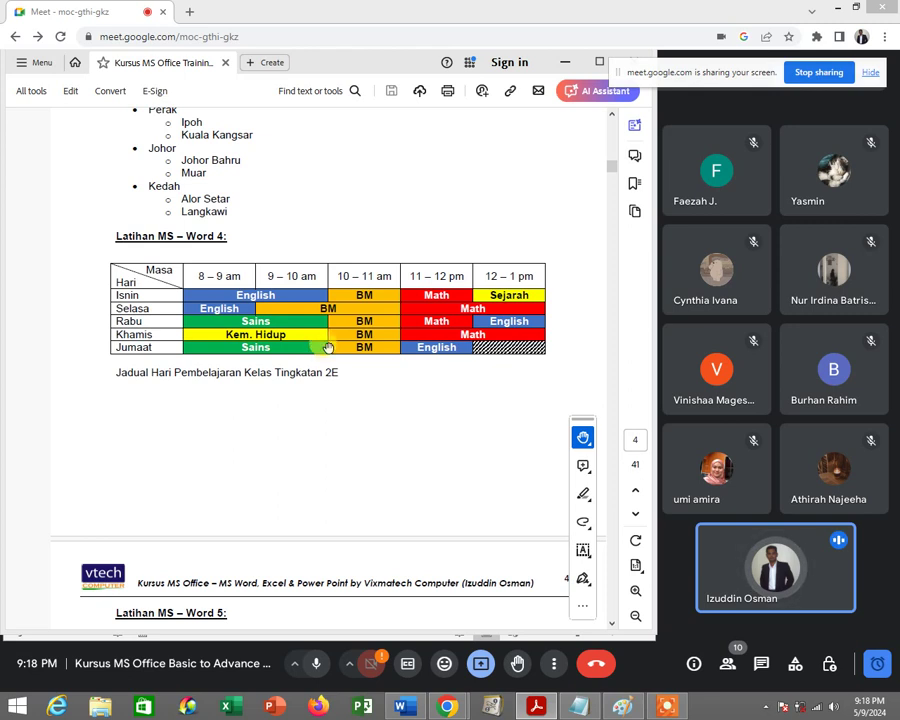
scroll(328, 347, "up", 2)
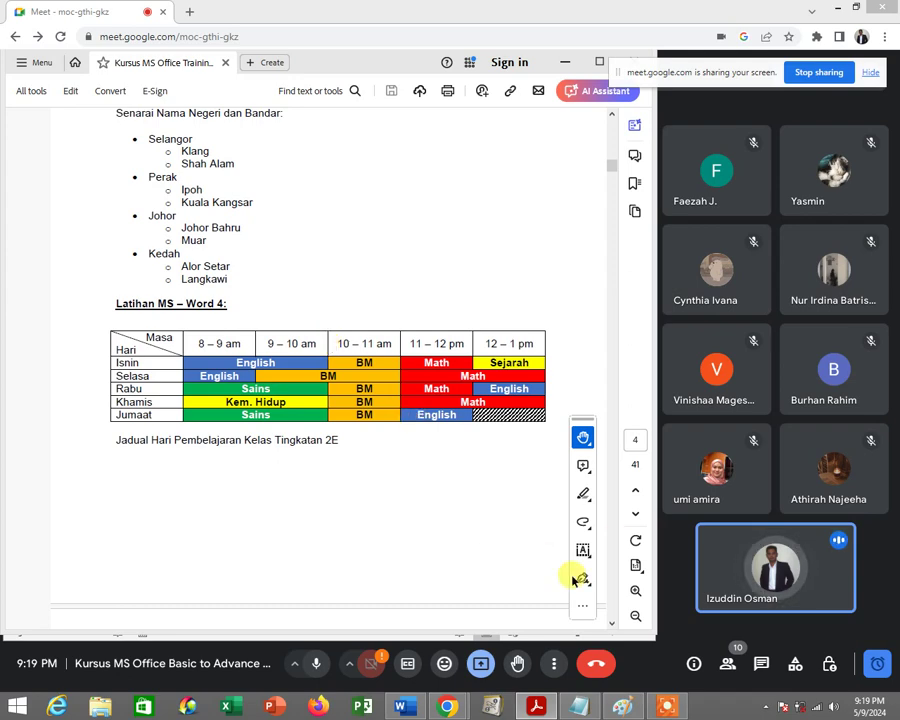
Zoom the PDF to 100% and pan so the whole timetable is visible.
left_click(635, 592)
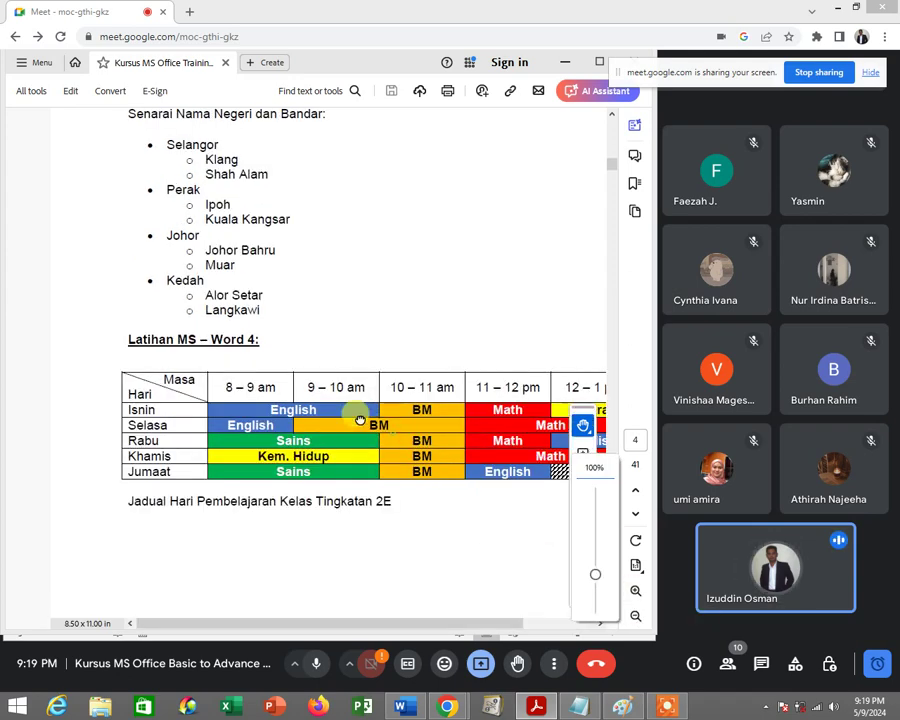
left_click_drag(390, 432, 322, 398)
scroll(322, 398, "down", 3)
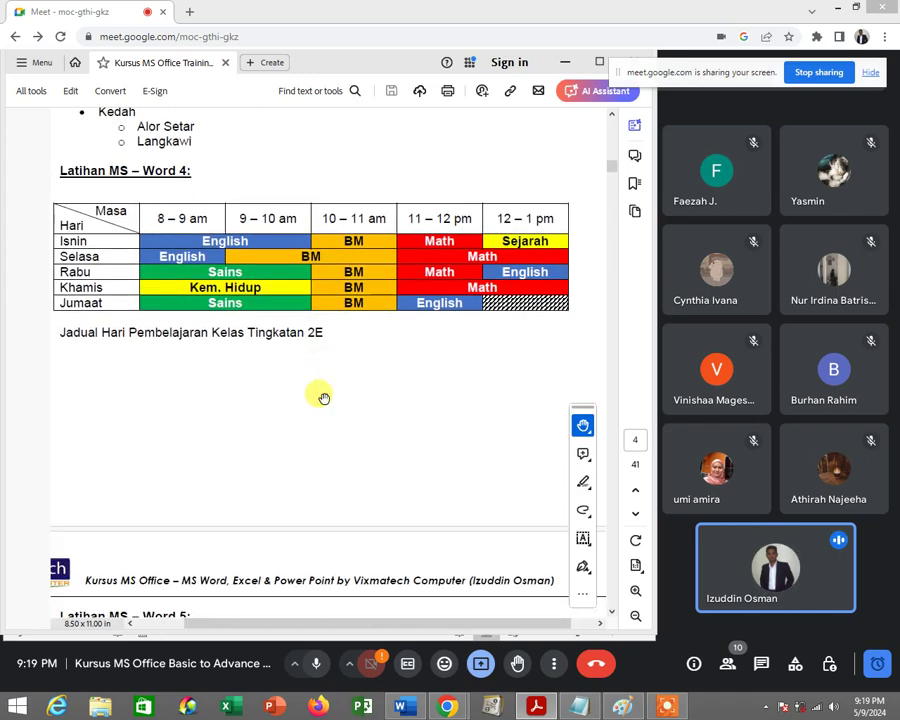
scroll(323, 398, "down", 1)
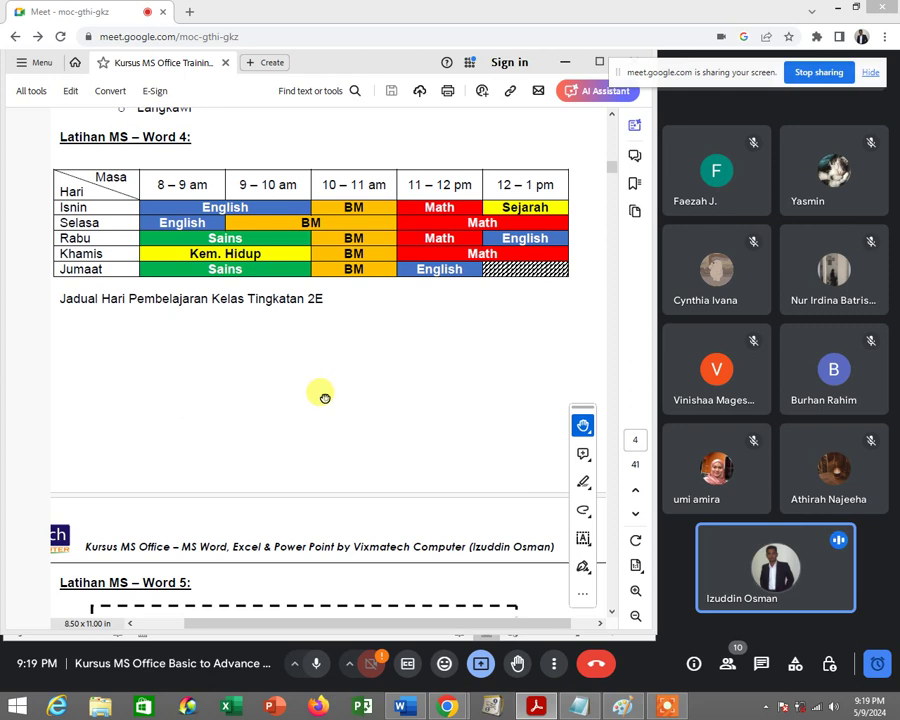
left_click_drag(325, 398, 325, 387)
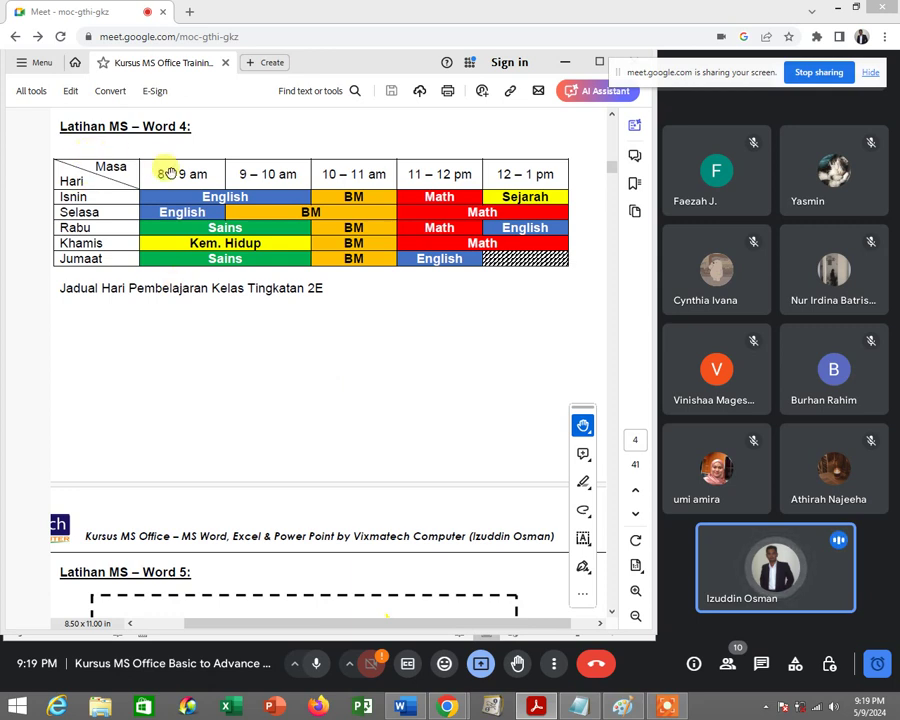
left_click(620, 706)
Paste the timetable screenshot and number its six columns 1–6 with a red pencil.
left_click(18, 55)
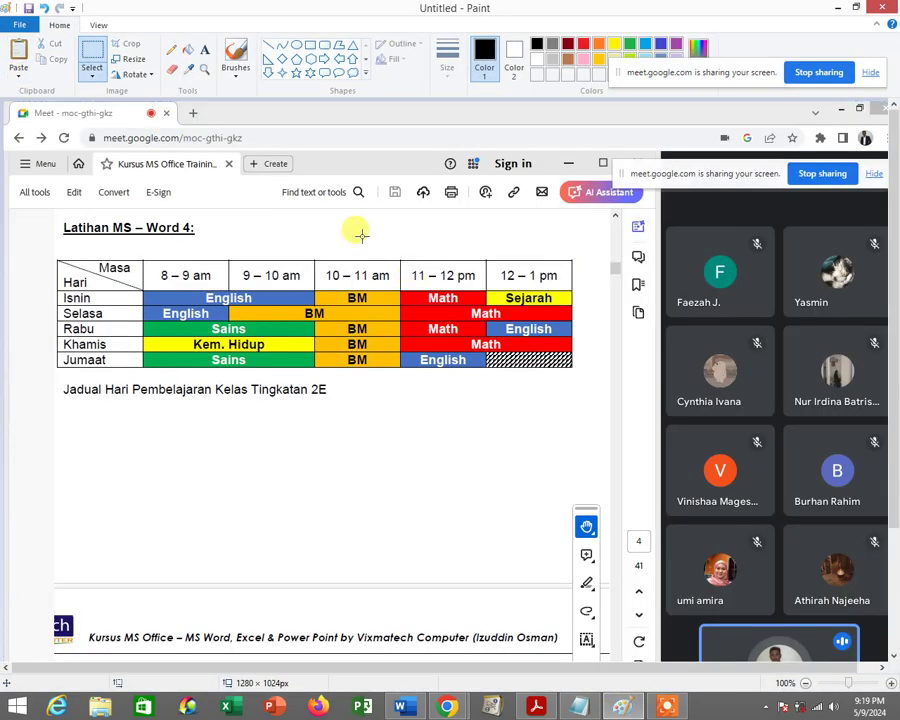
left_click(172, 49)
left_click(583, 44)
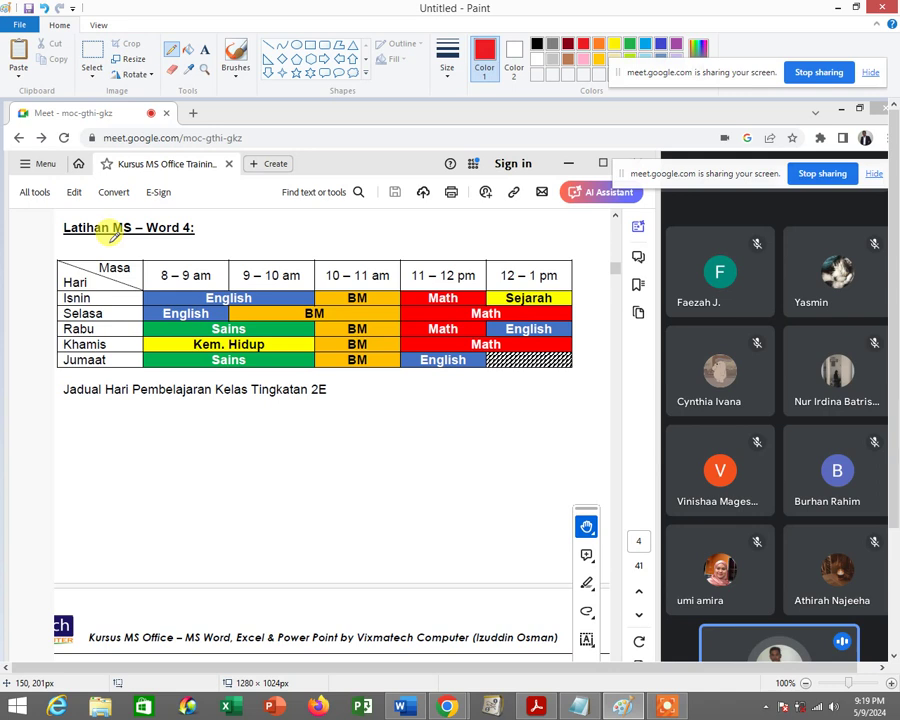
left_click_drag(110, 241, 111, 254)
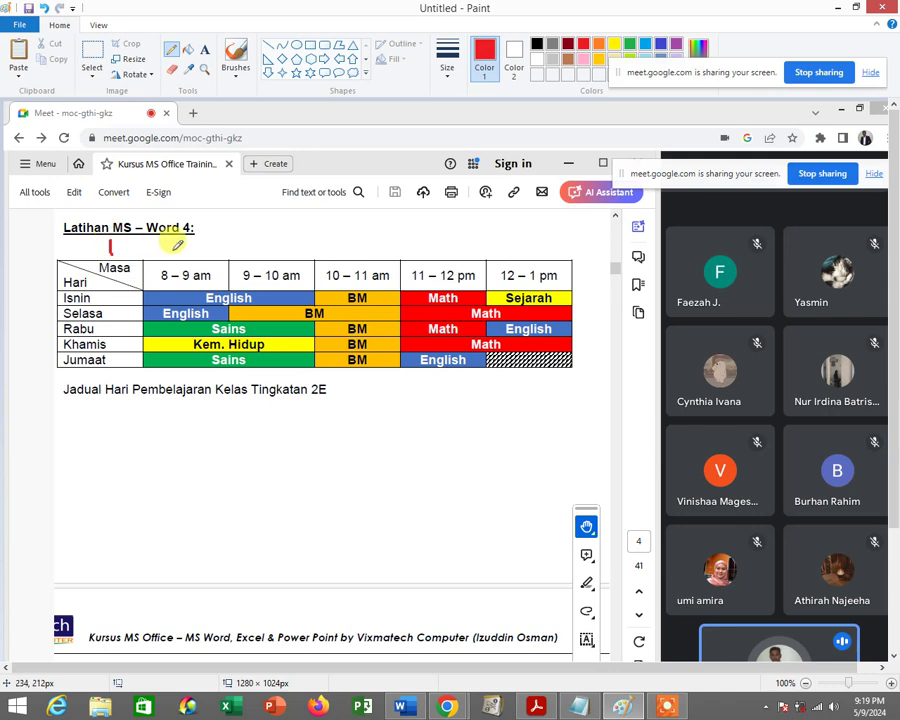
left_click_drag(179, 243, 199, 255)
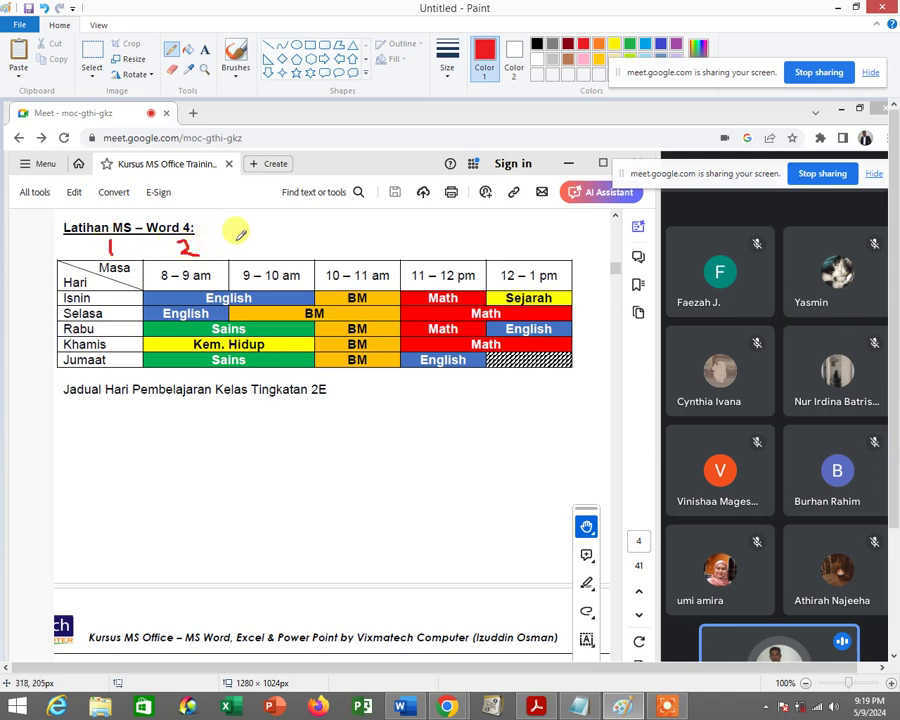
mouse_move(262, 242)
left_mouse_down()
mouse_move(270, 251)
mouse_move(262, 269)
left_mouse_up()
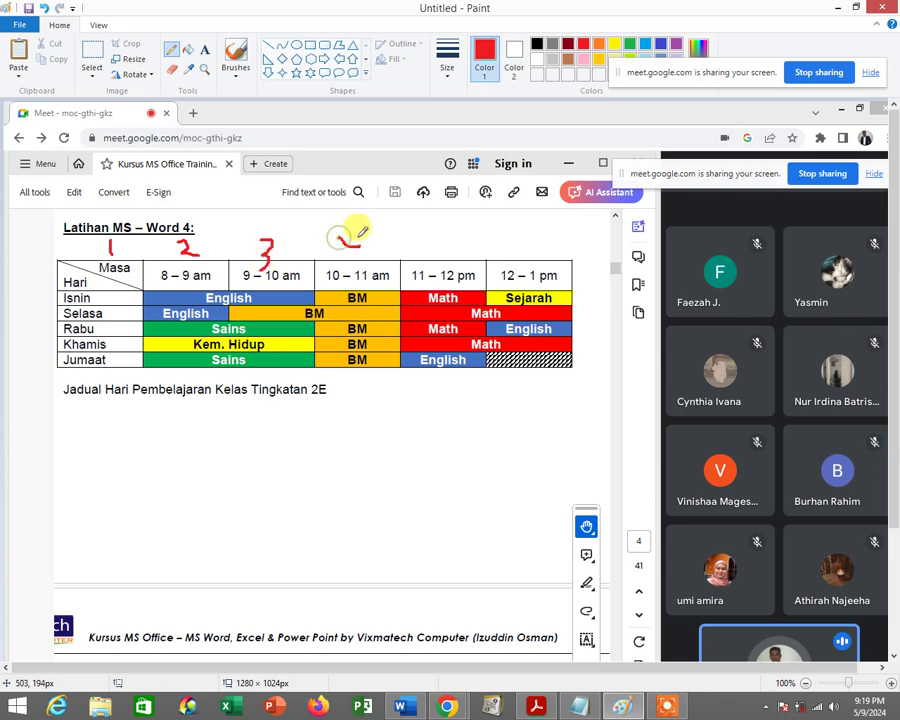
left_click_drag(346, 238, 360, 250)
left_click_drag(355, 240, 356, 260)
mouse_move(437, 248)
left_mouse_down()
mouse_move(436, 257)
mouse_move(462, 229)
left_mouse_up()
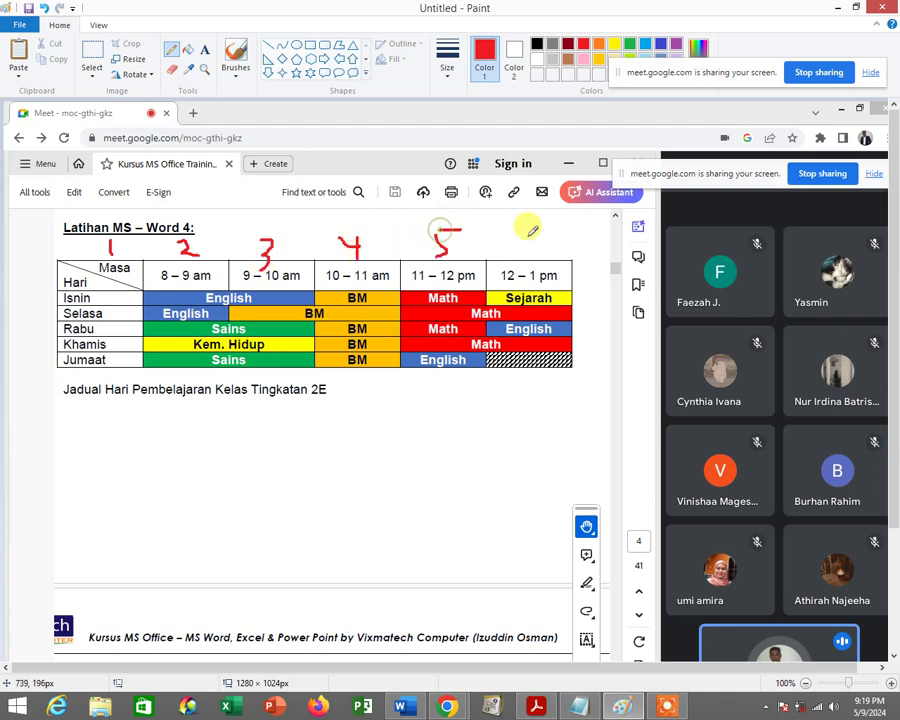
left_click_drag(527, 230, 521, 241)
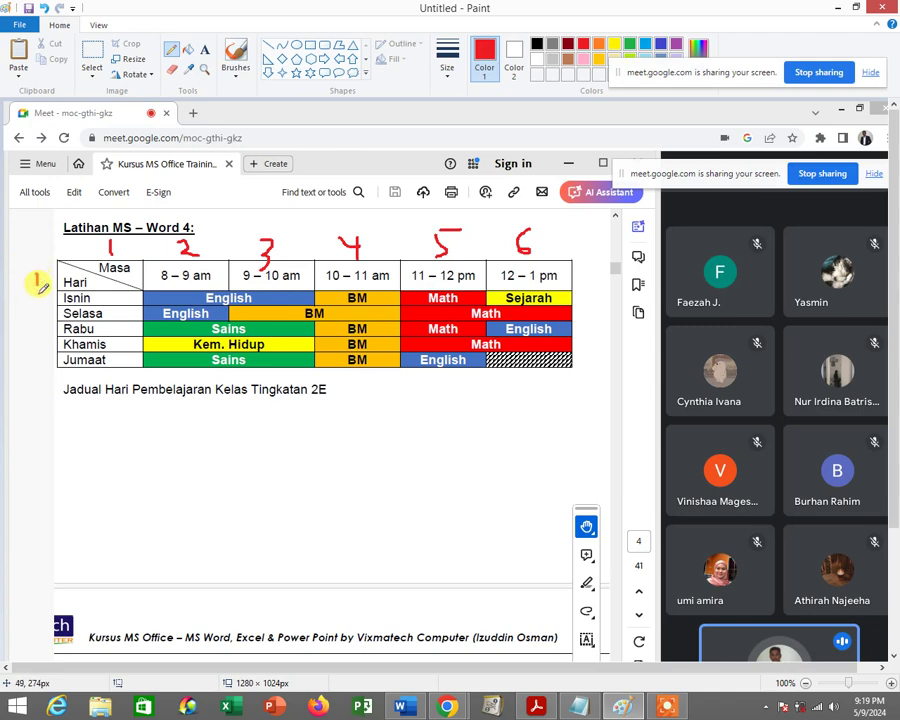
Mark the rows and write 6 X 6 below the table caption in red.
mouse_move(34, 275)
left_mouse_down()
mouse_move(46, 305)
mouse_move(42, 374)
left_mouse_up()
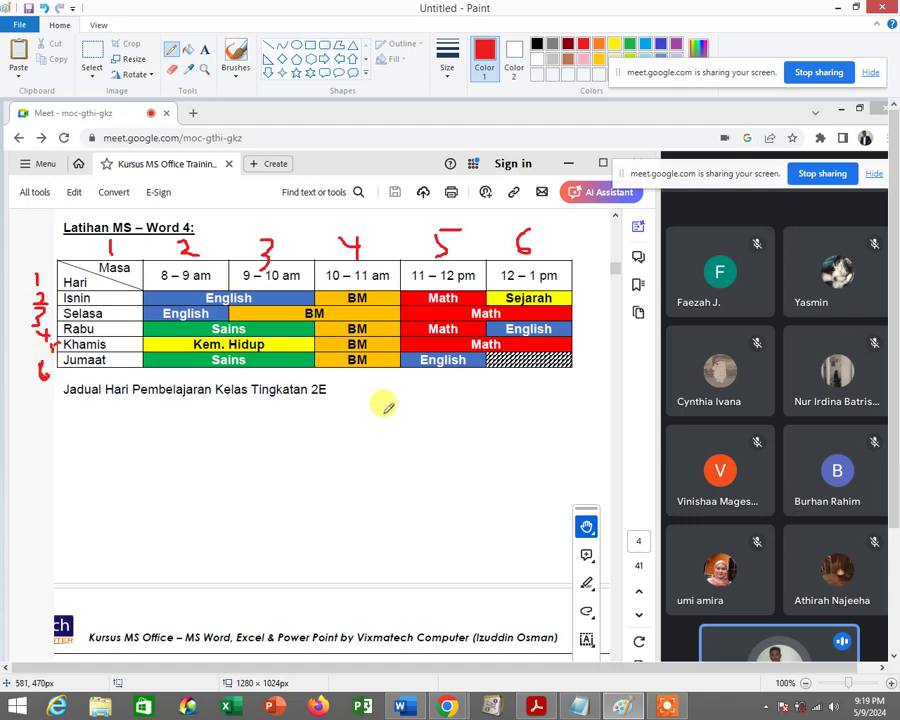
mouse_move(379, 398)
left_mouse_down()
mouse_move(374, 426)
mouse_move(442, 436)
mouse_move(411, 436)
left_mouse_up()
left_click_drag(489, 393, 466, 430)
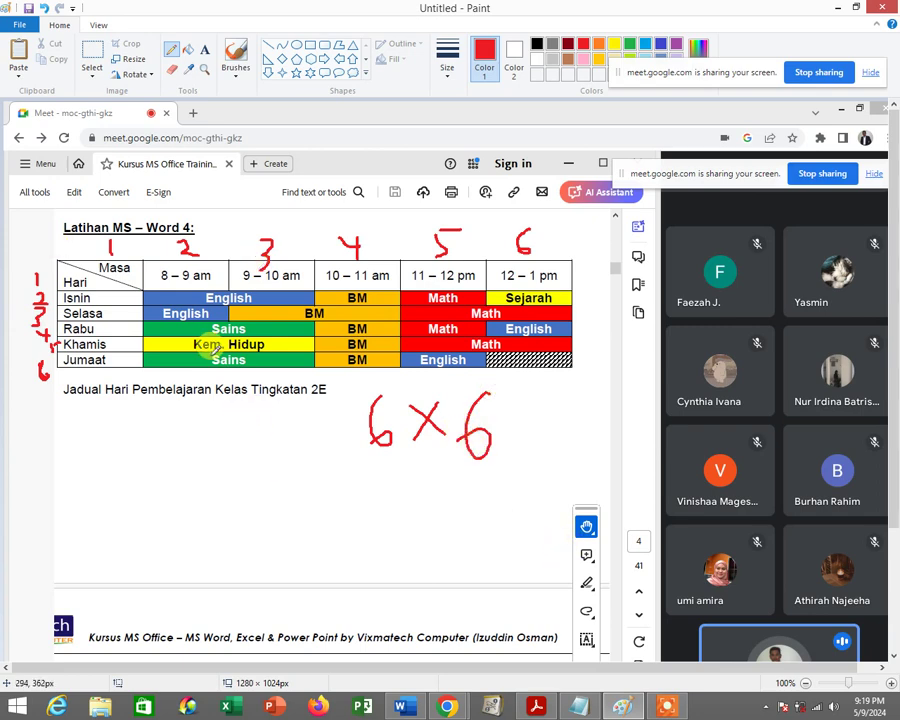
Discard the annotated screenshot for a new blank image without saving, then hide Paint.
left_click(12, 25)
left_click(20, 45)
left_click(476, 353)
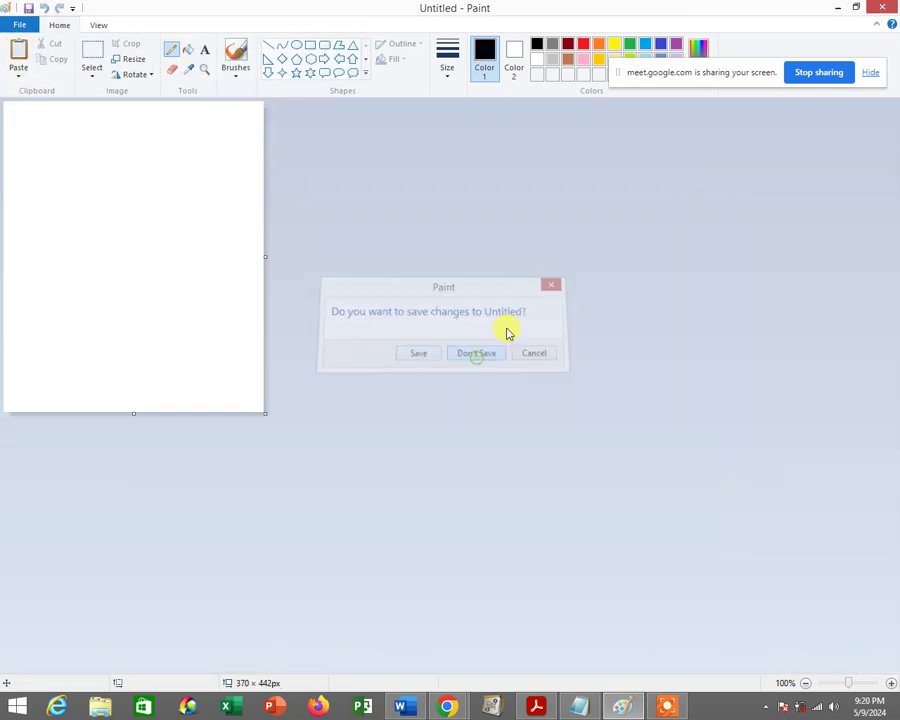
left_click(837, 7)
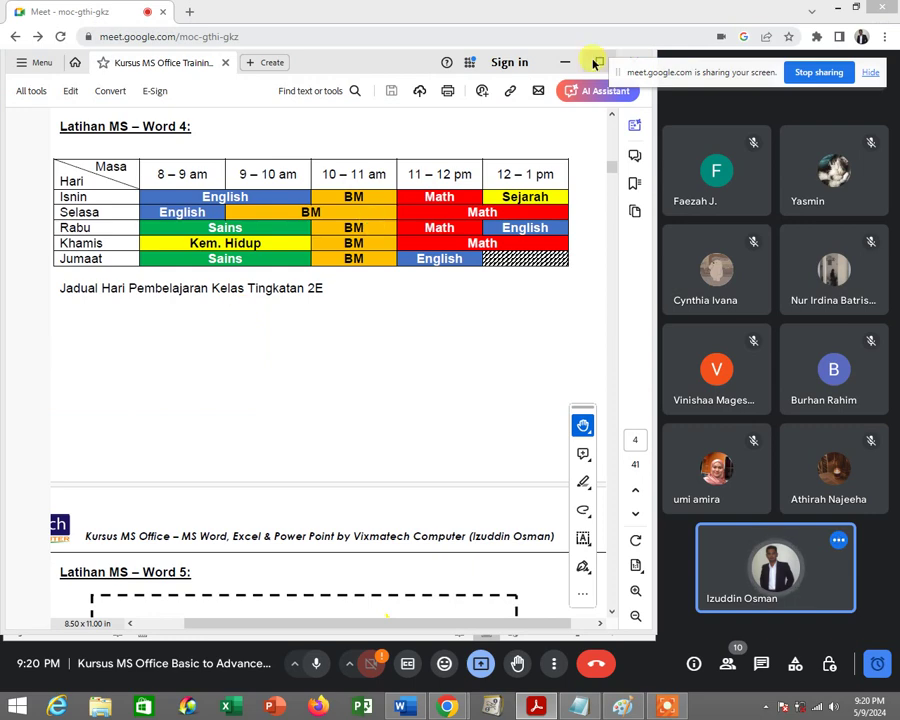
Insert a 6 x 6 table on a new line below the state list.
left_click(567, 62)
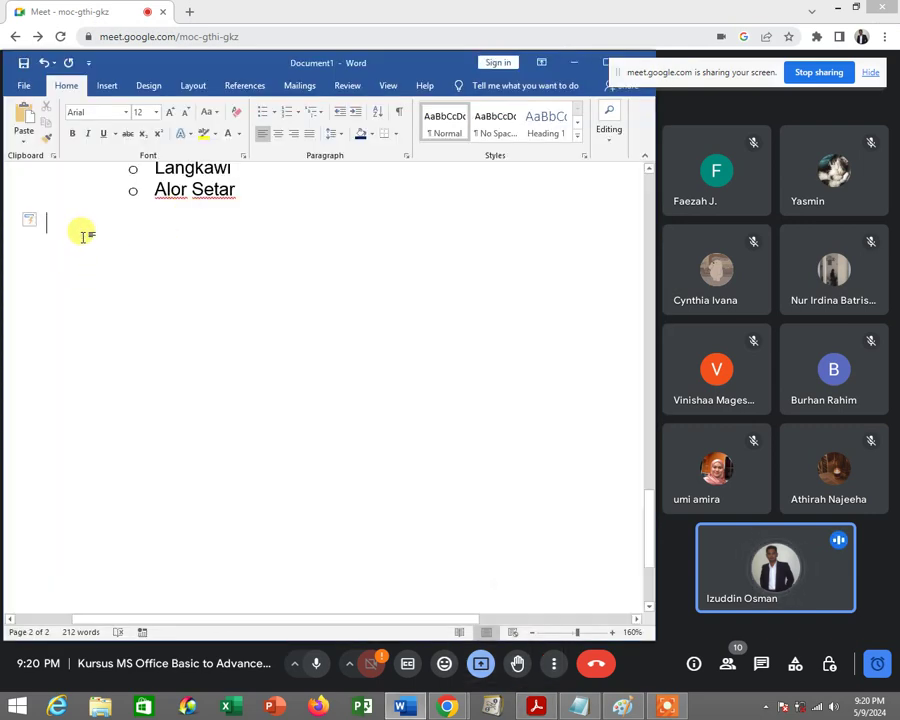
key("Return")
scroll(80, 240, "up", 1)
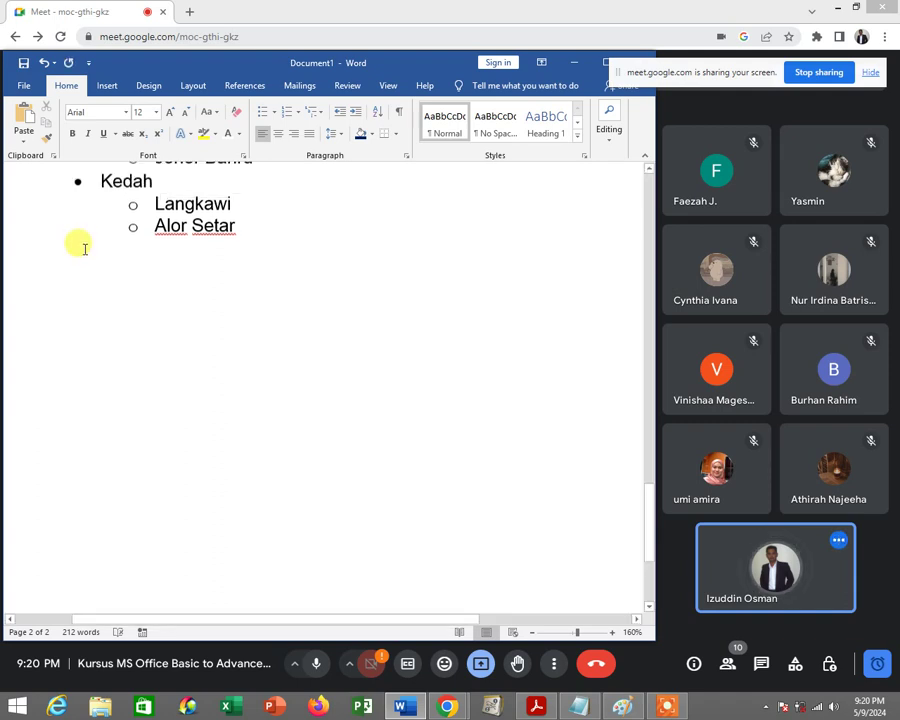
scroll(80, 250, "down", 1)
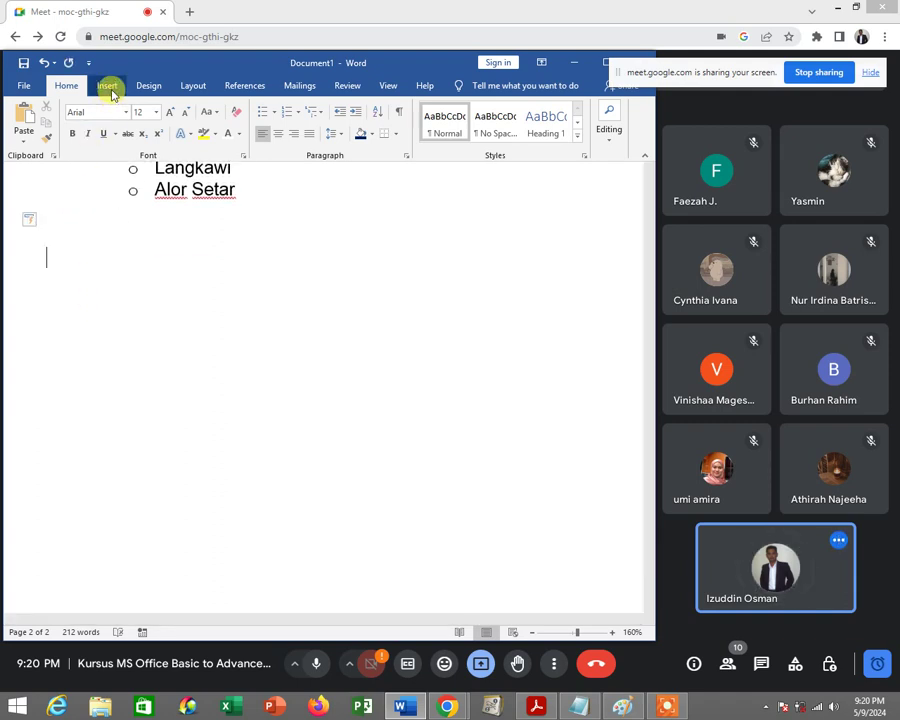
left_click(108, 87)
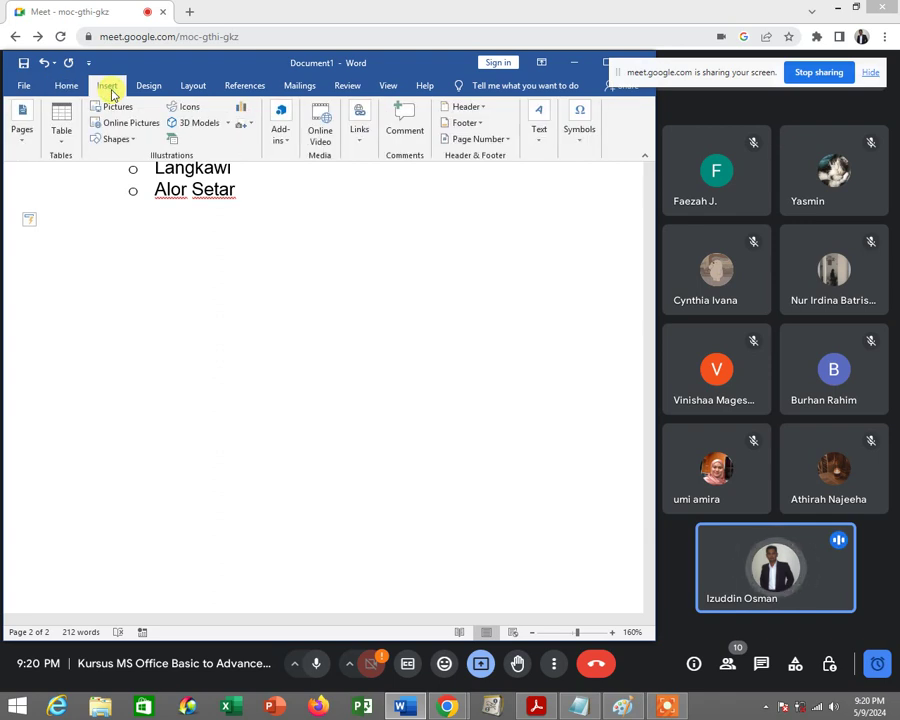
left_click(62, 150)
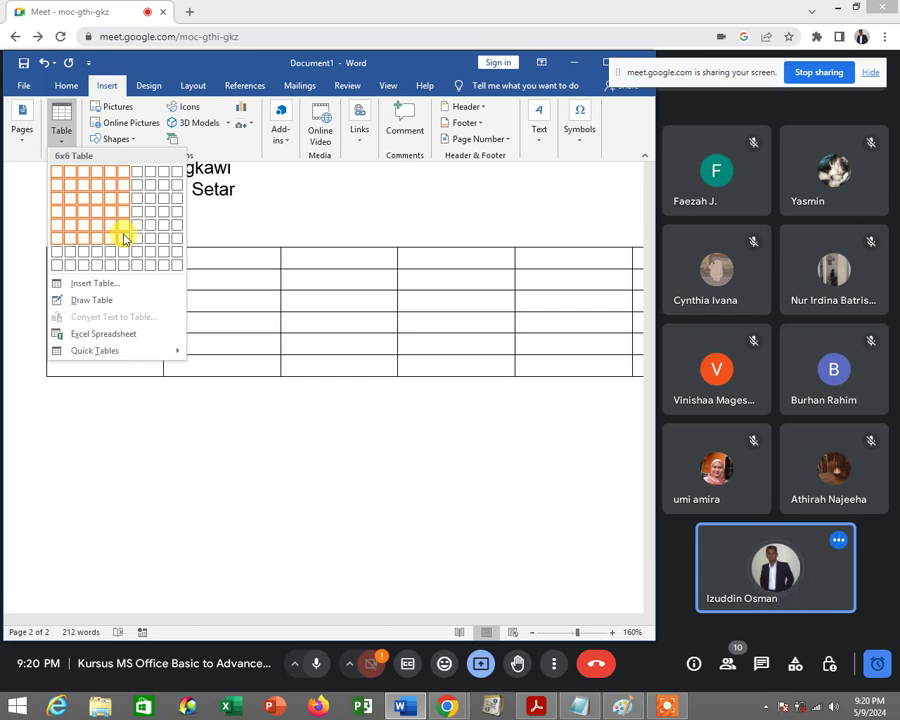
left_click(124, 238)
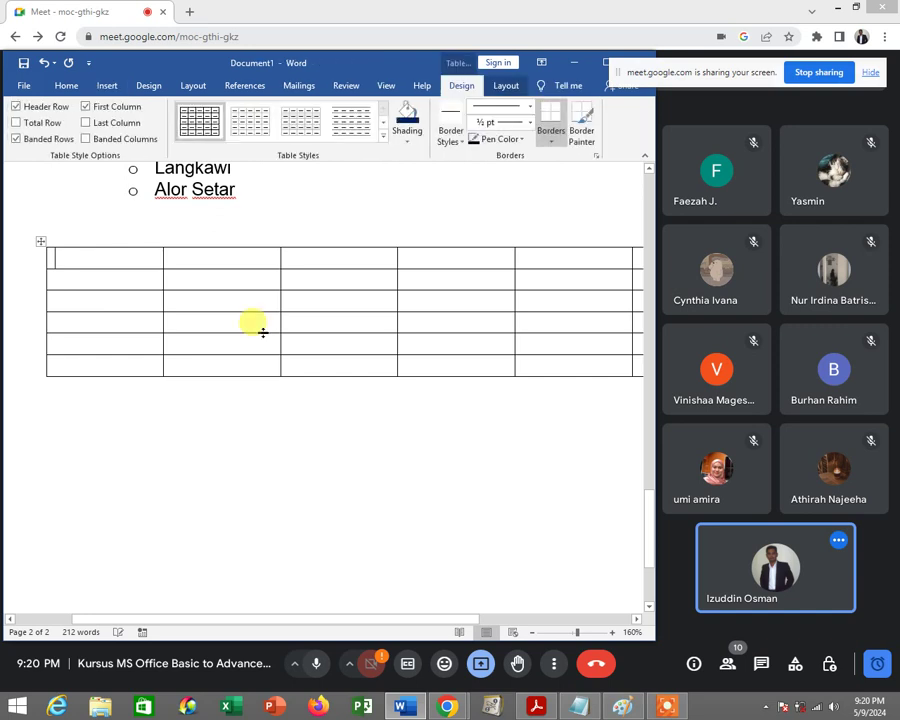
Zoom the Word page out three steps so the whole table fits.
left_click(533, 633)
left_click(533, 633)
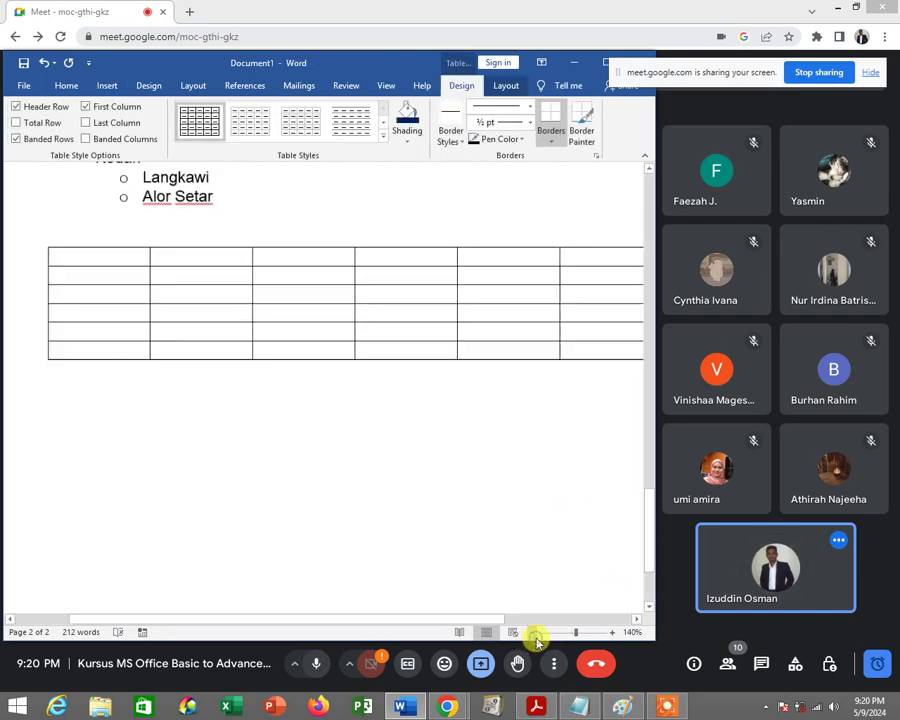
left_click(533, 633)
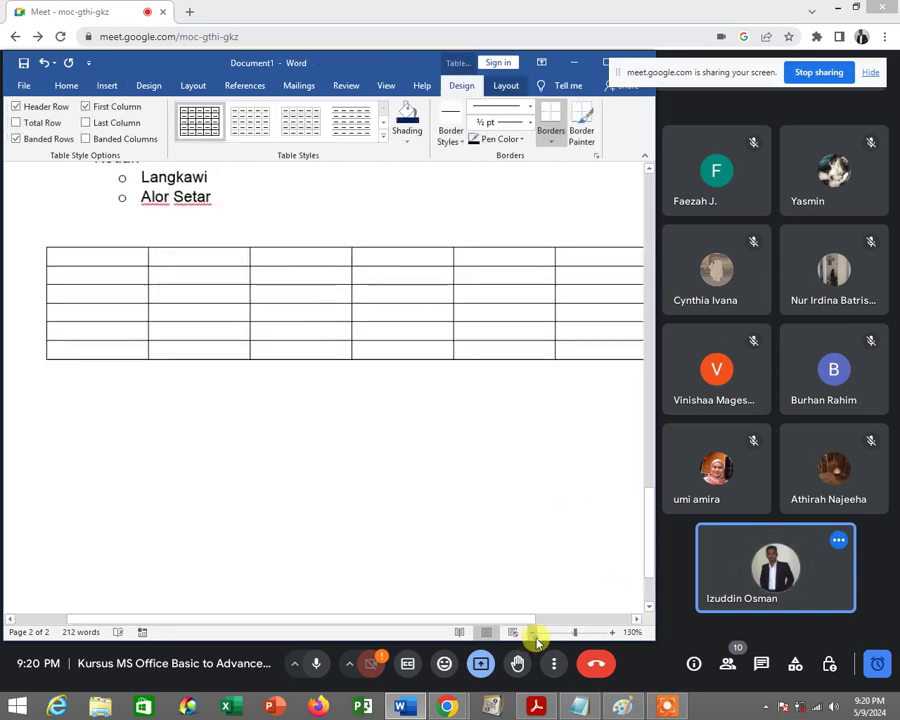
left_click(624, 707)
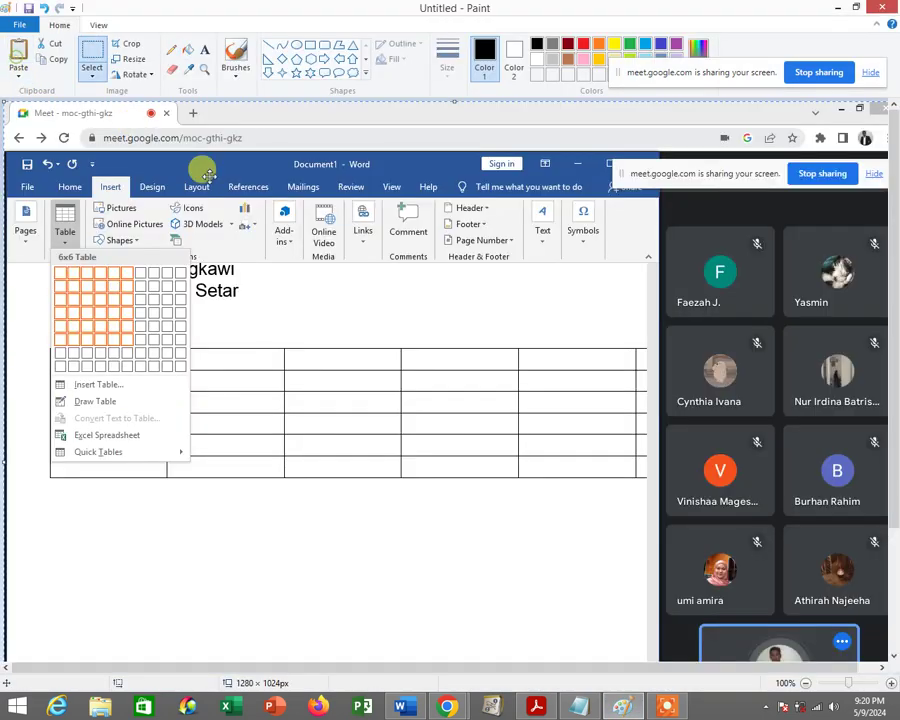
Circle the 6x6 grid in red pencil and draw an arrow down toward the table.
left_click(584, 44)
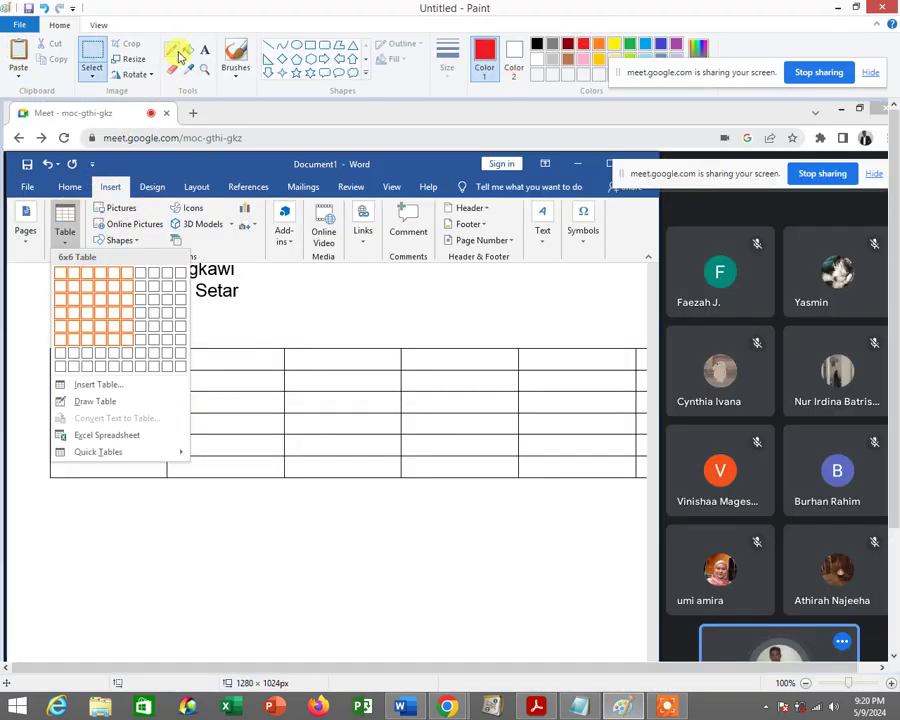
left_click(172, 49)
mouse_move(110, 244)
left_mouse_down()
mouse_move(58, 338)
mouse_move(114, 242)
left_mouse_up()
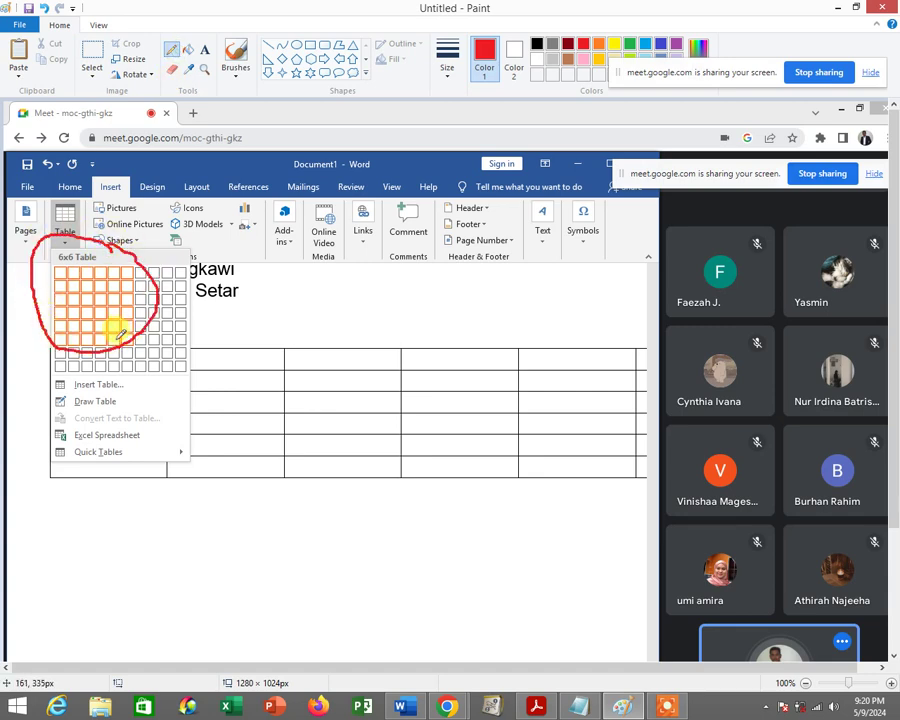
left_click_drag(128, 337, 178, 418)
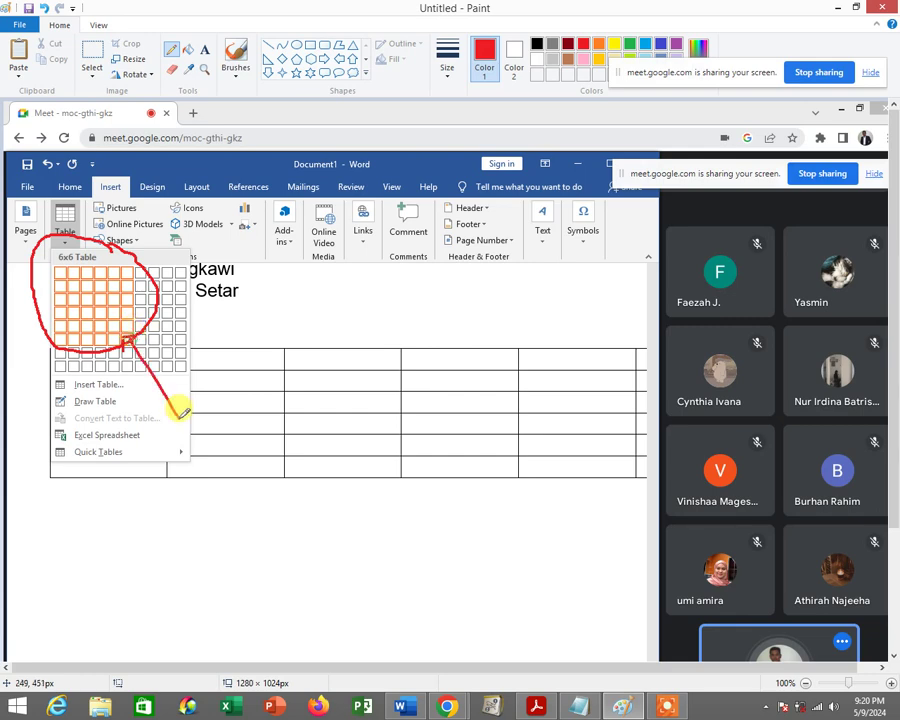
Exit Paint, discarding the red sketch without saving.
left_click(17, 33)
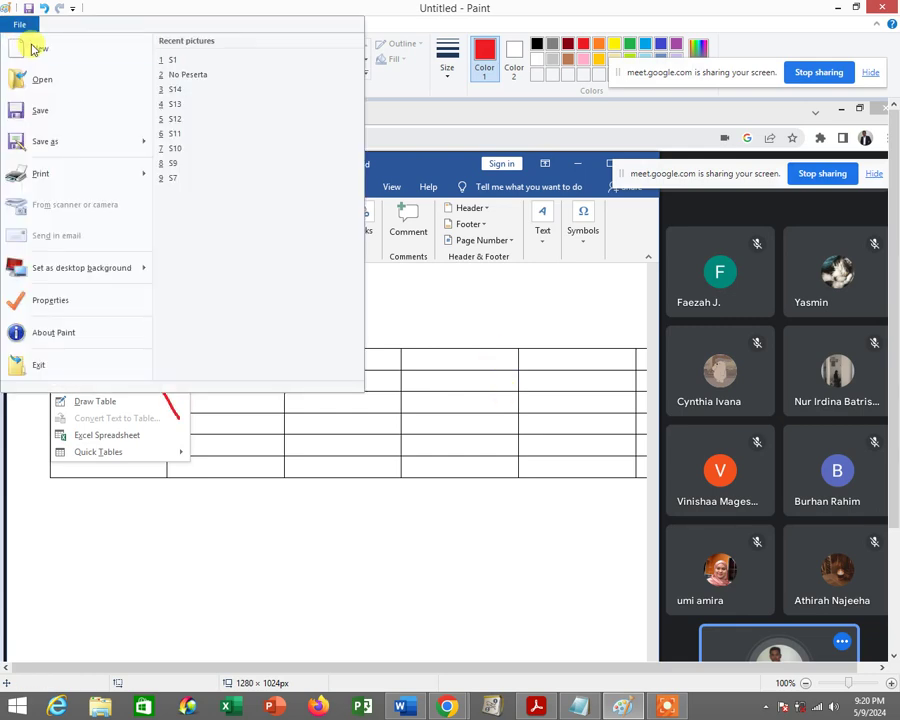
key("alt+F4")
left_click(490, 354)
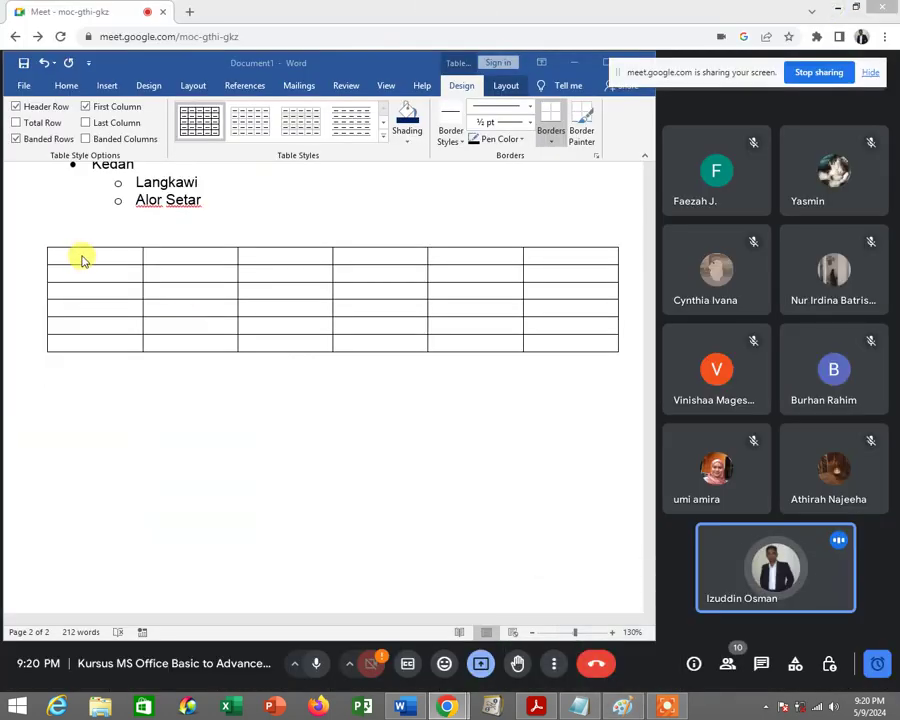
Add a second line inside the table's top-left cell and return to its top line.
left_click(75, 253)
left_click(64, 84)
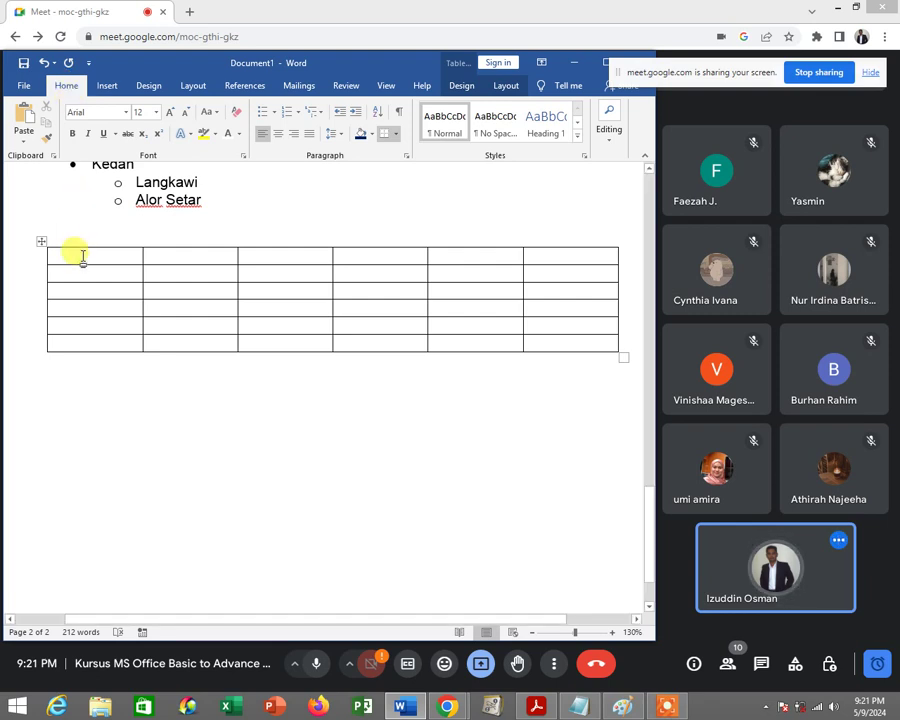
key("Return")
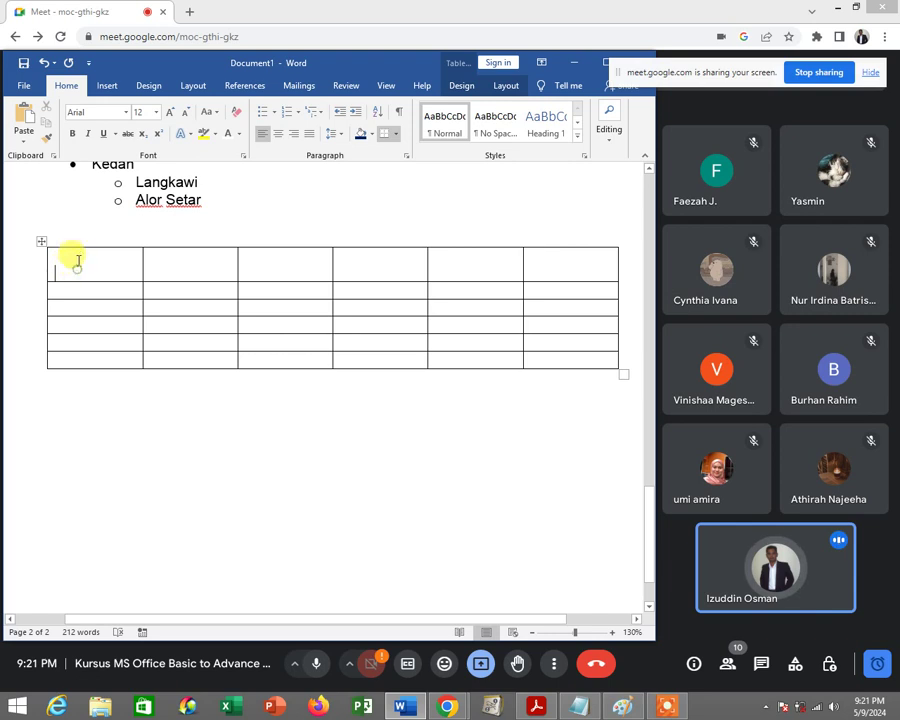
left_click(81, 258)
left_click(76, 266)
left_click(76, 258)
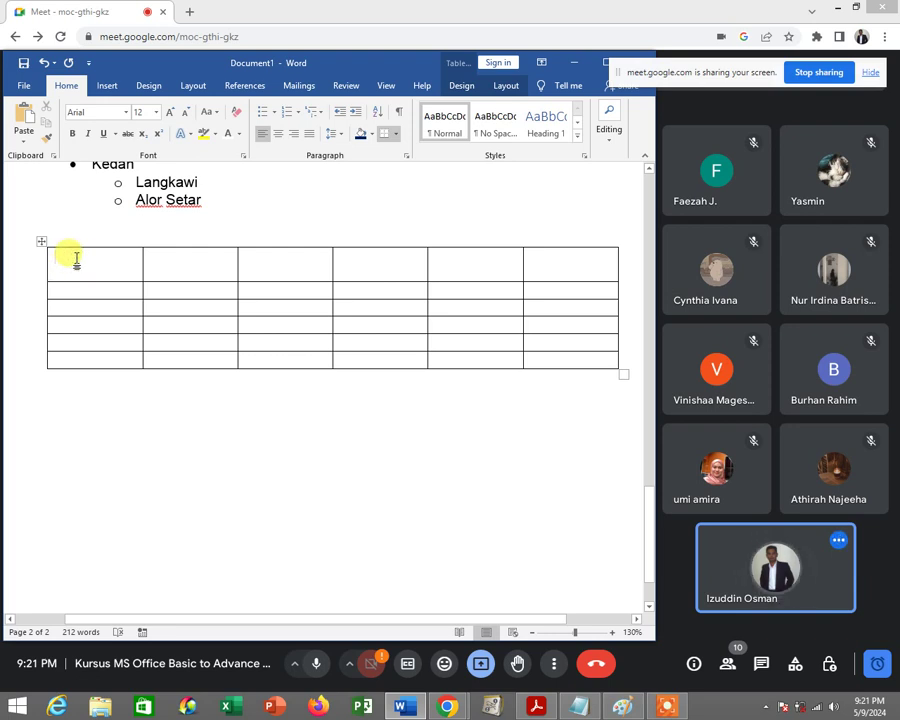
Apply a Diagonal Down Border to the top-left cell from the Borders list.
left_click(398, 138)
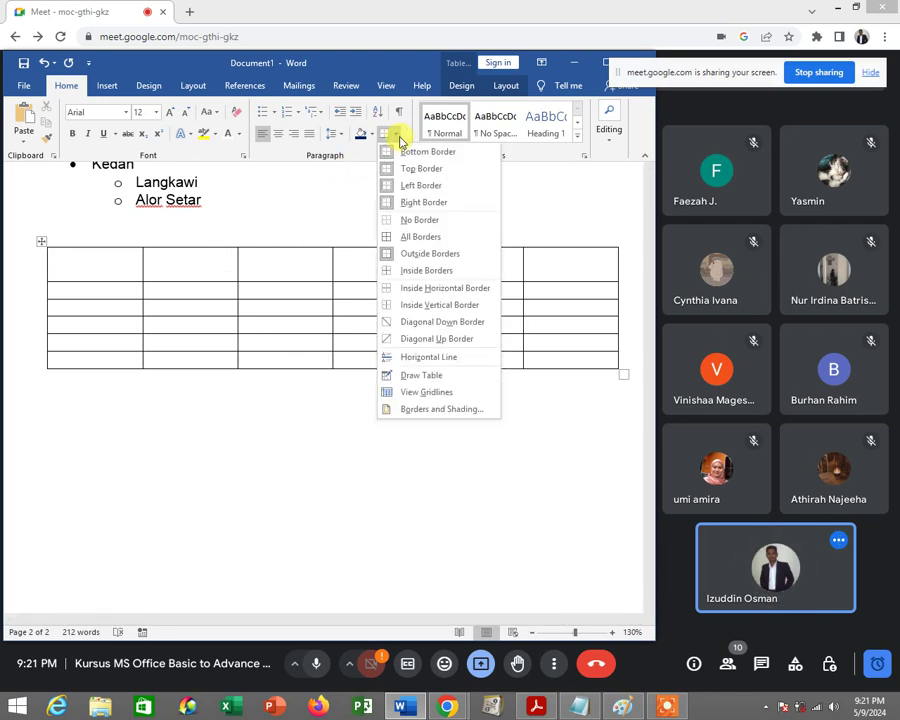
left_click(398, 138)
left_click(398, 138)
left_click(398, 138)
left_click(398, 138)
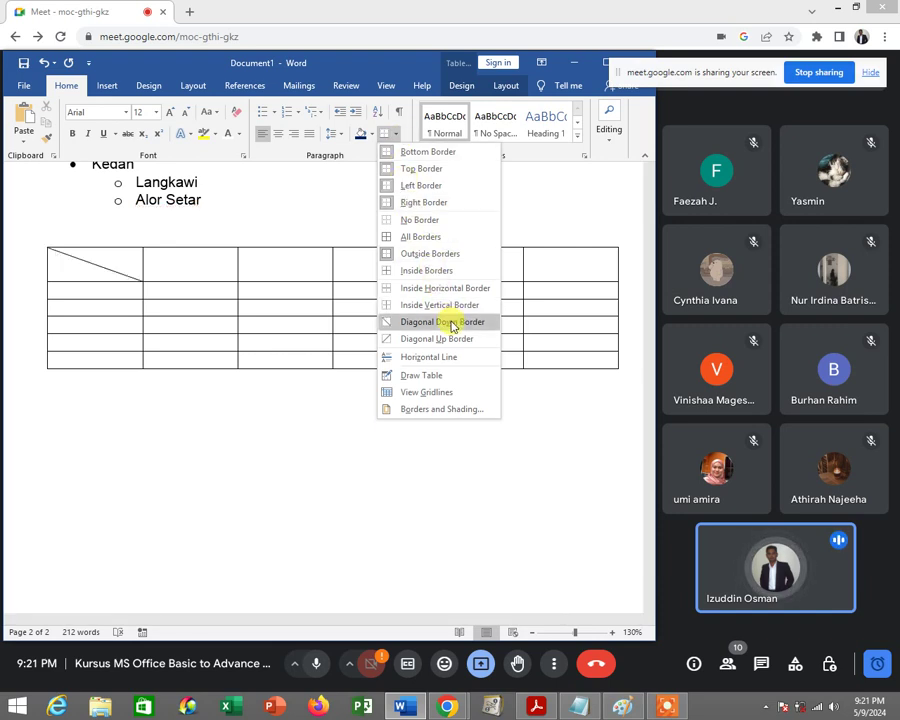
left_click(452, 324)
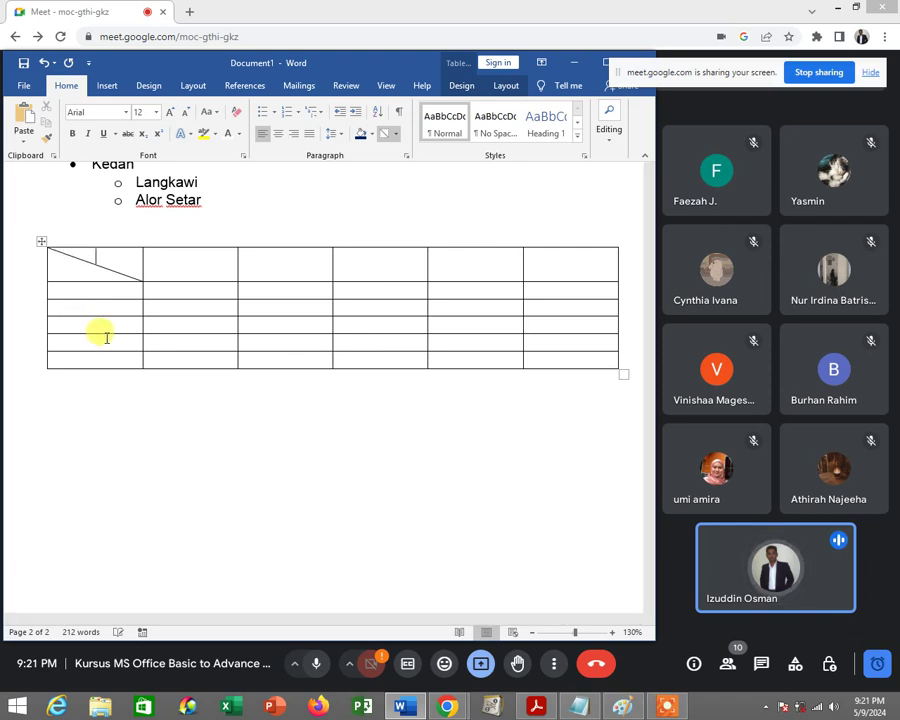
Label the diagonal header cell with Masa on the top line and Hari below.
type("M")
type("asa")
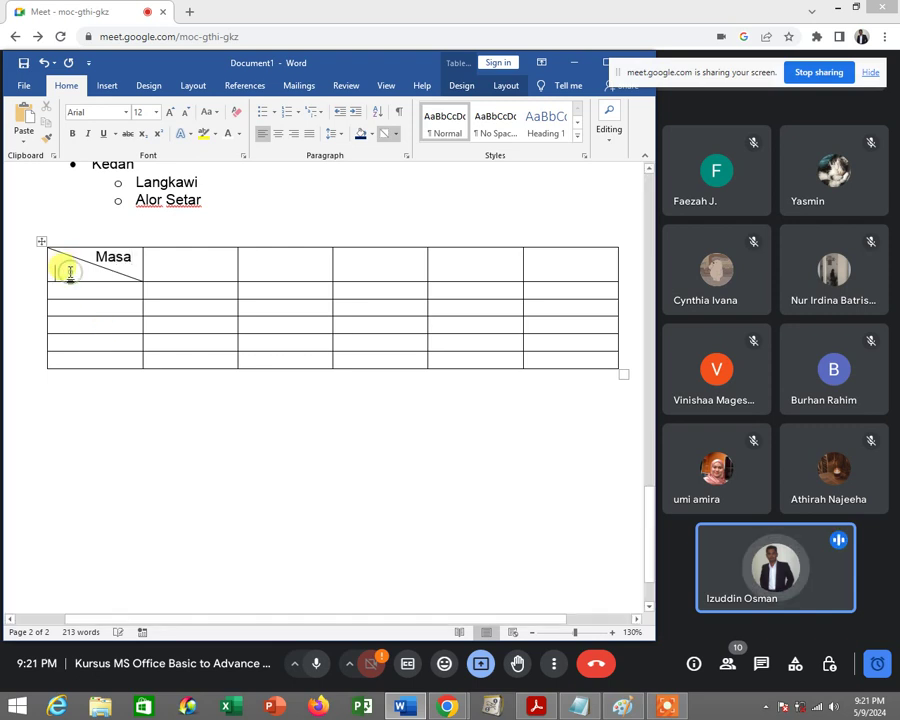
left_click(70, 272)
type("Ha")
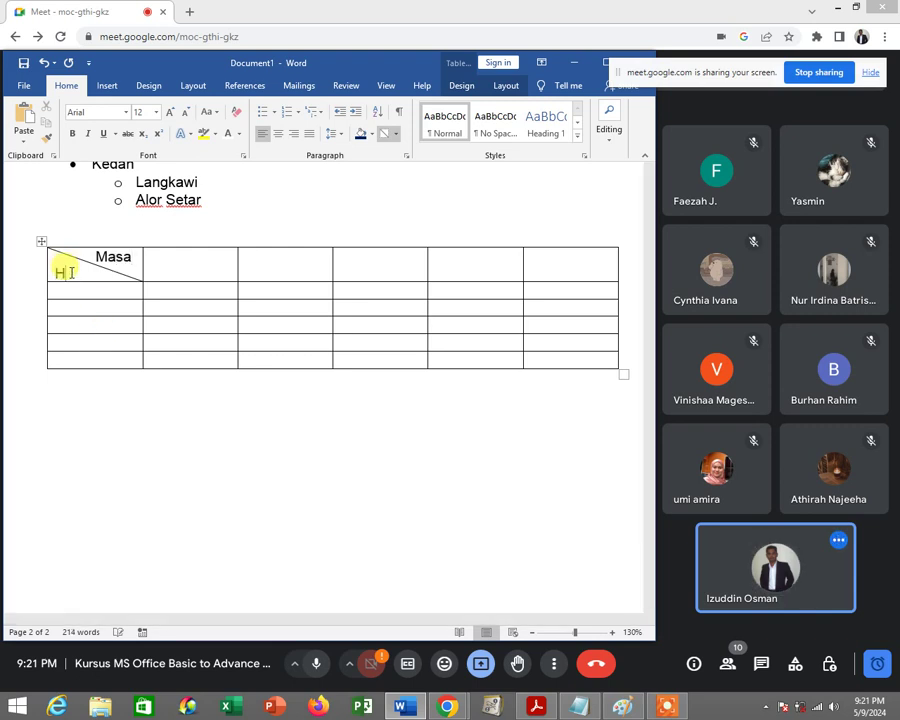
type("ri")
Fill the first column with the day names Isnin, Selasa, Rabu, Khamis and Jumaat.
left_click(69, 293)
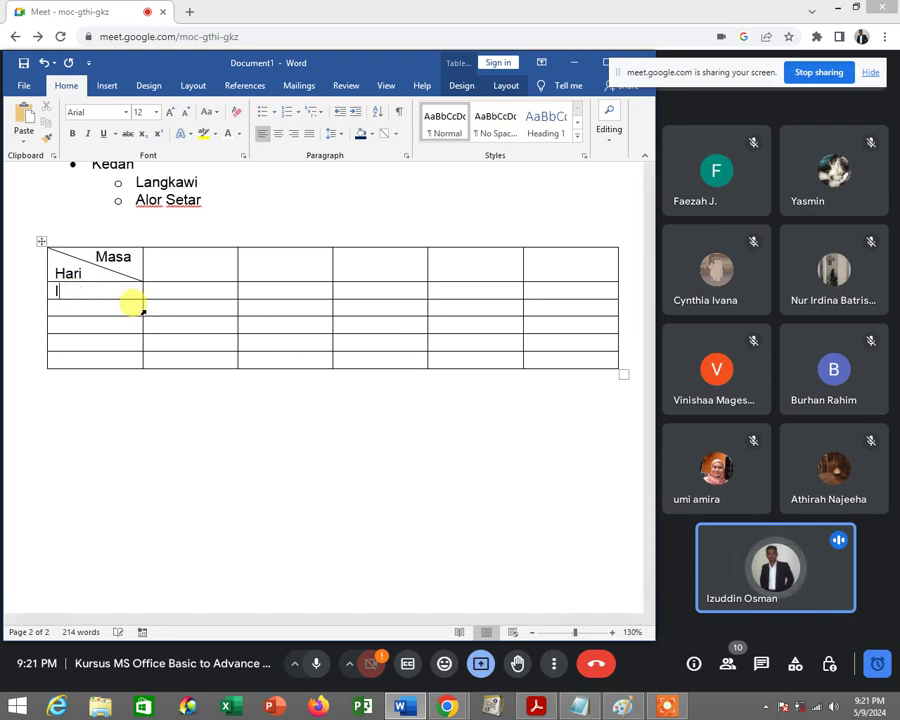
type("Isnin")
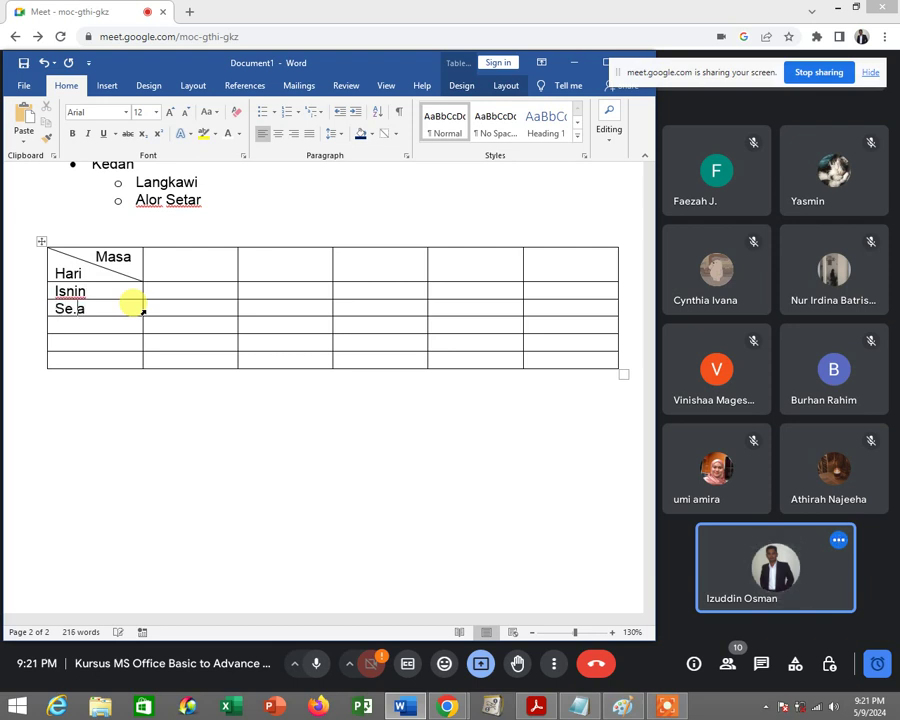
key("BackSpace")
type("l")
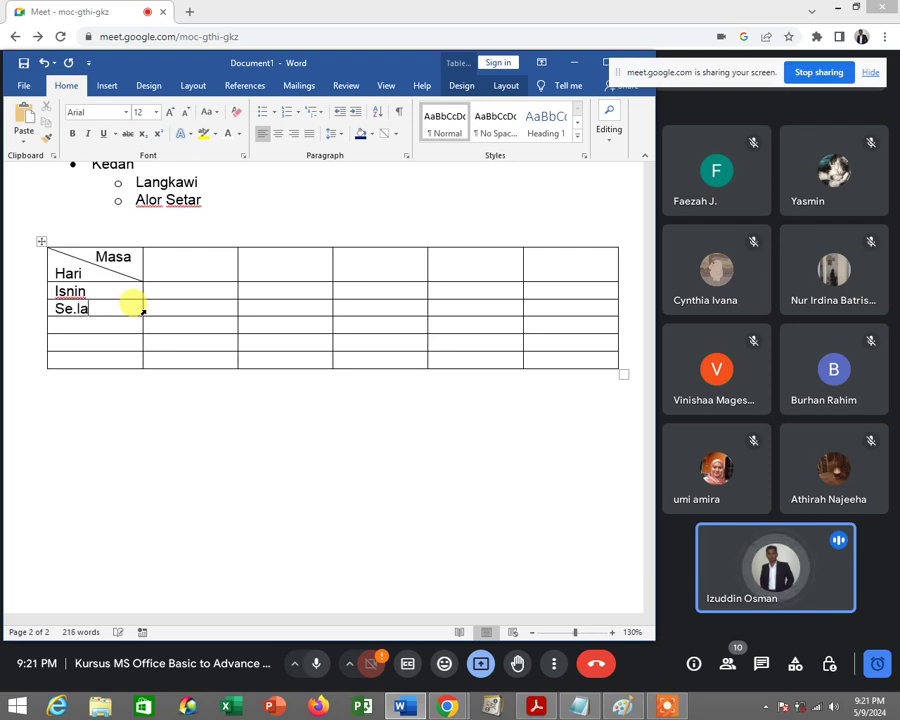
key("BackSpace")
key("BackSpace")
key("BackSpace")
type("amis")
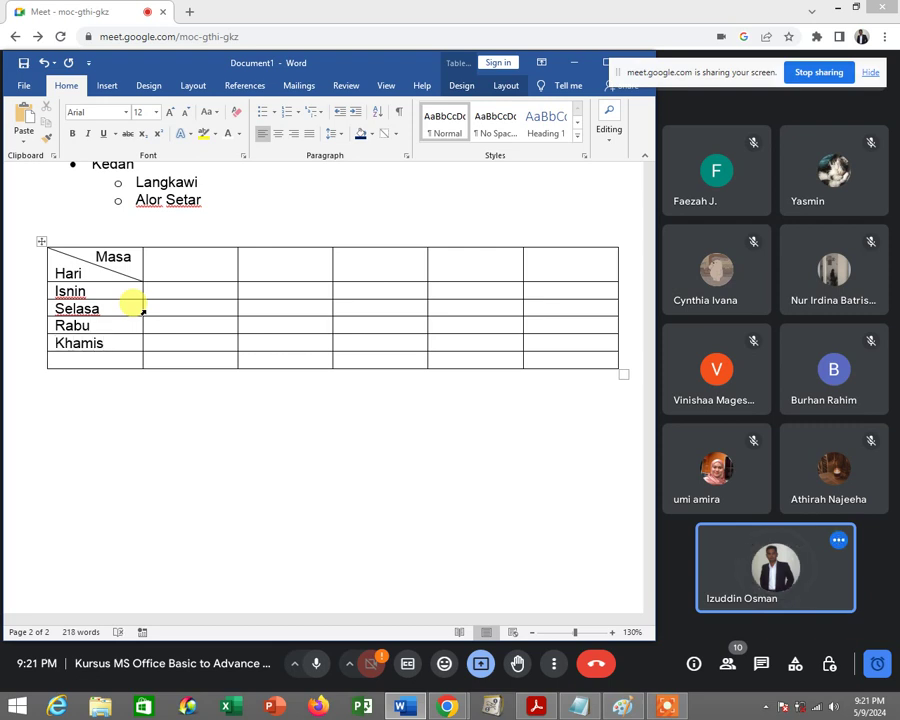
type("jU")
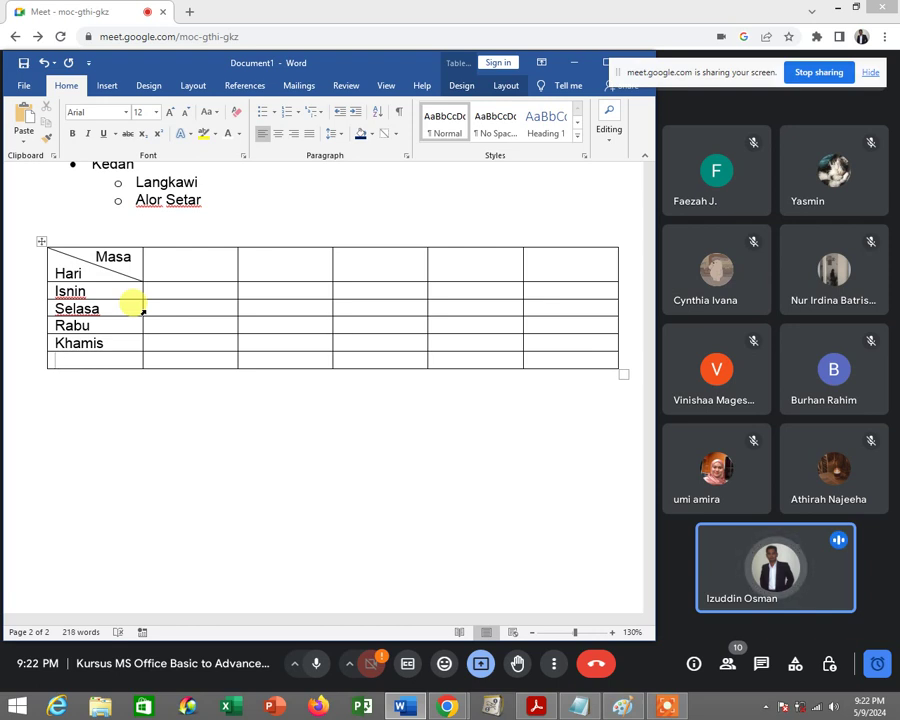
type("UMAAT")
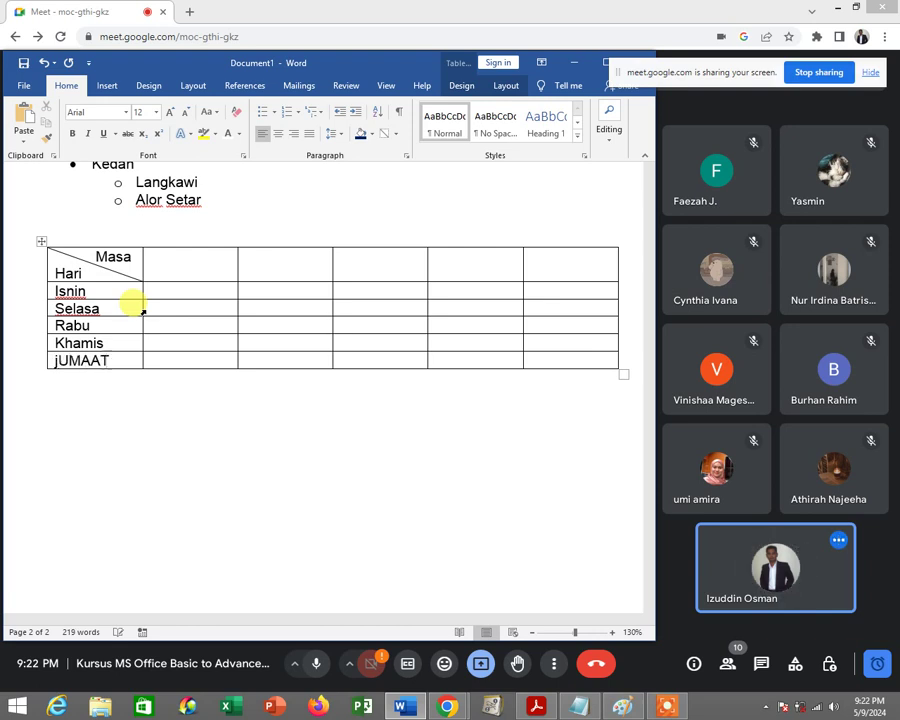
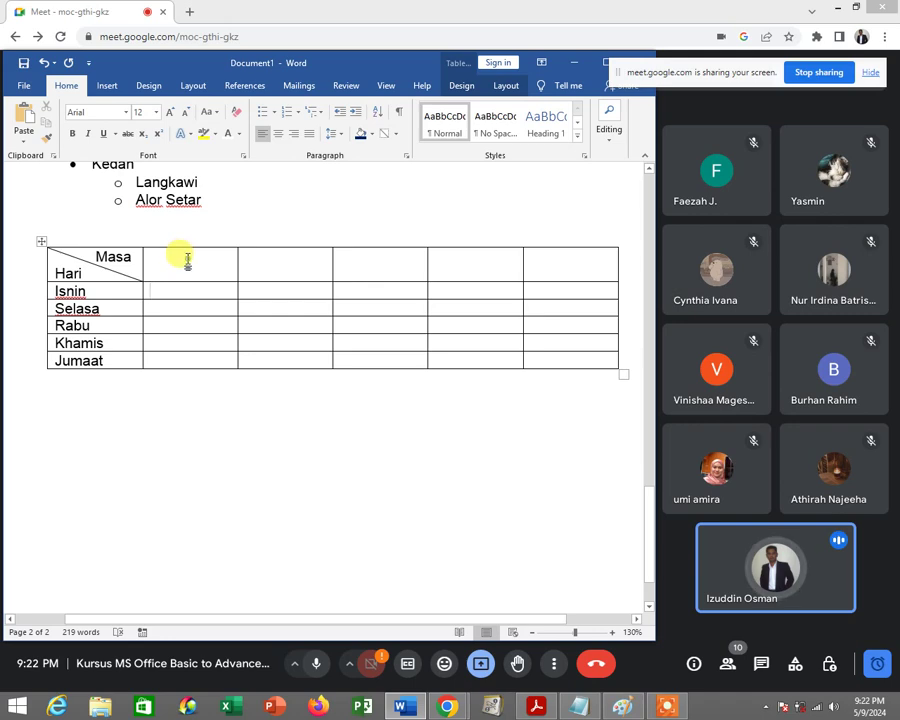
Enter the time slots 8 – 9am, 9 – 10am, 10 – 11am, 11 – 12pm and 12 – 1pm after Masa.
left_click(536, 707)
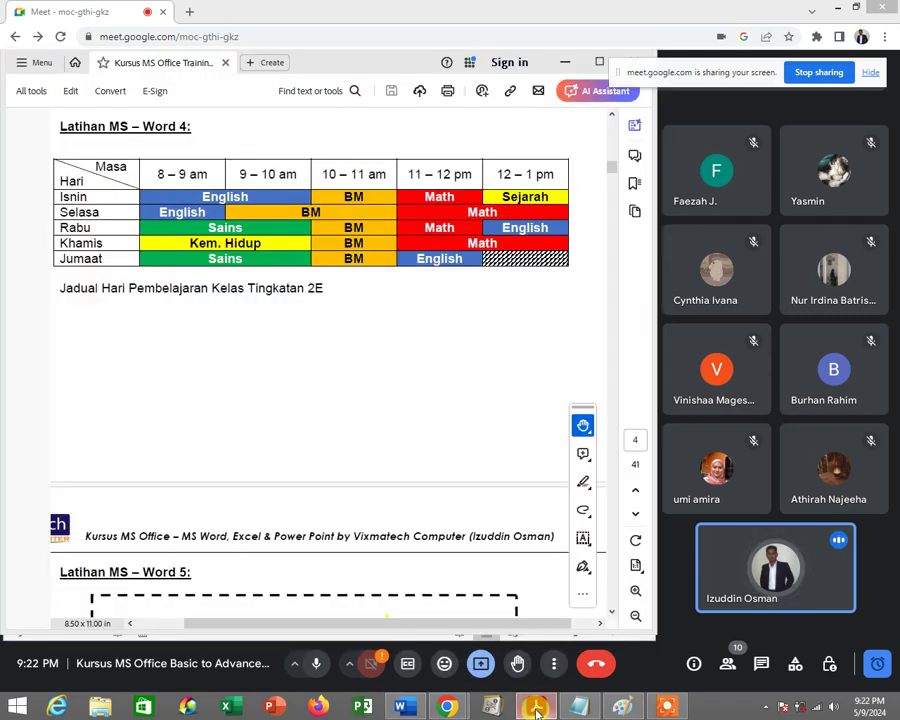
left_click(536, 707)
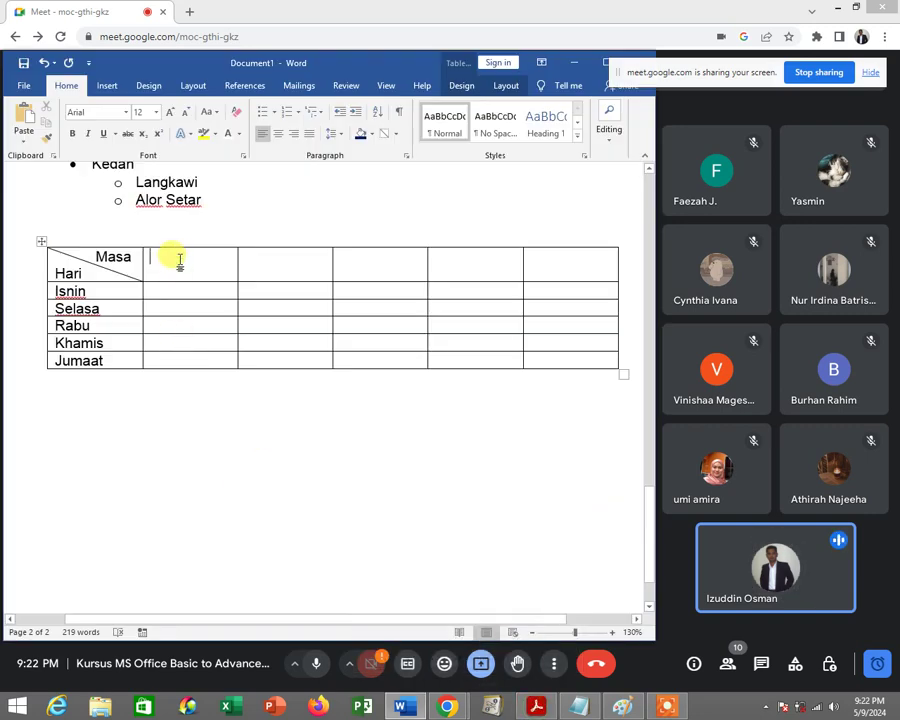
type("8 – 9")
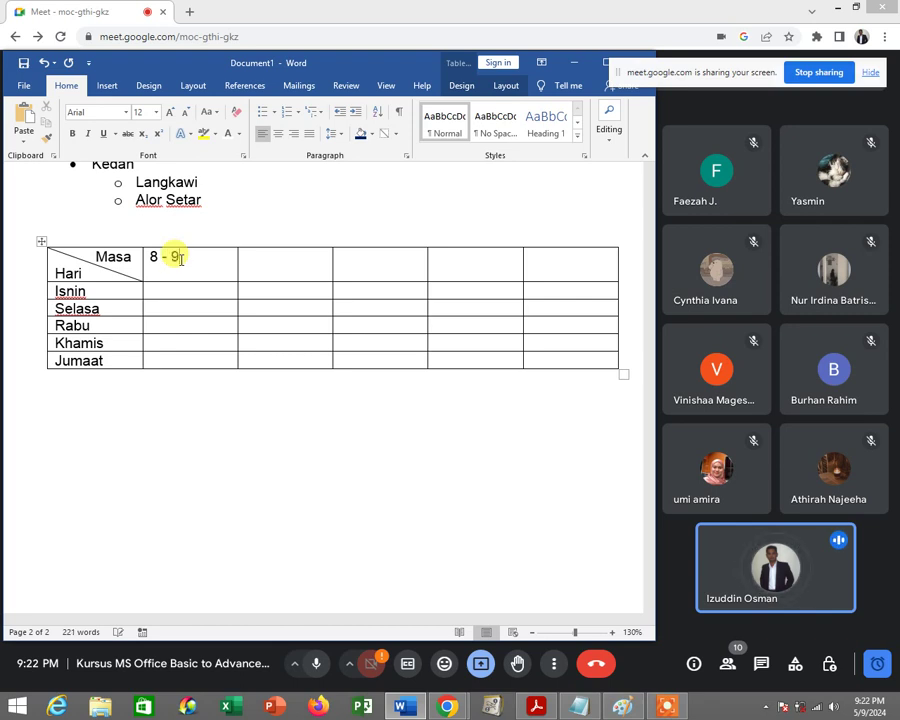
type("am")
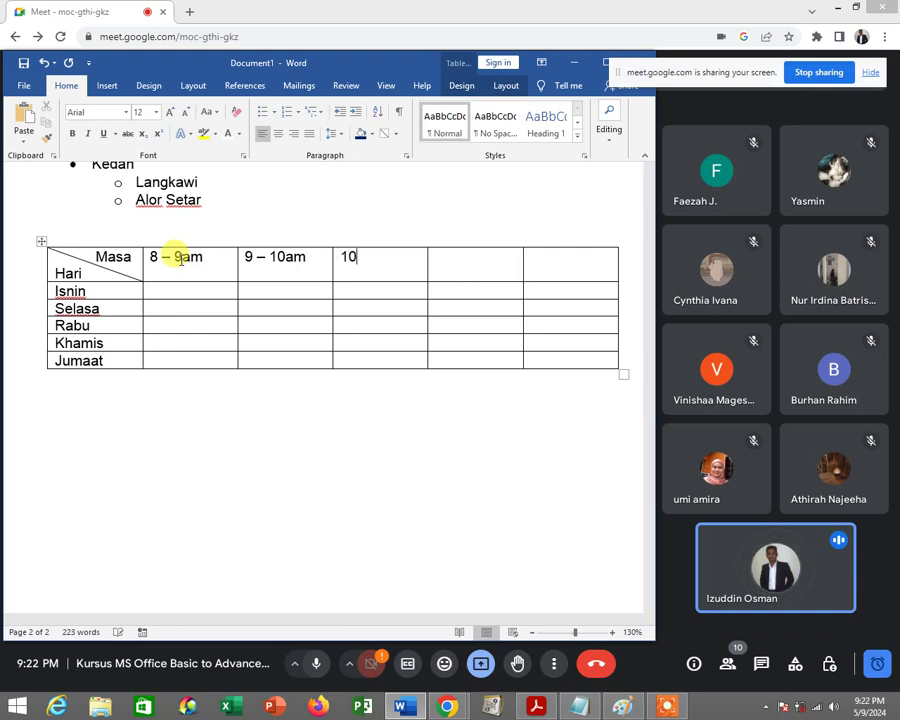
type("am")
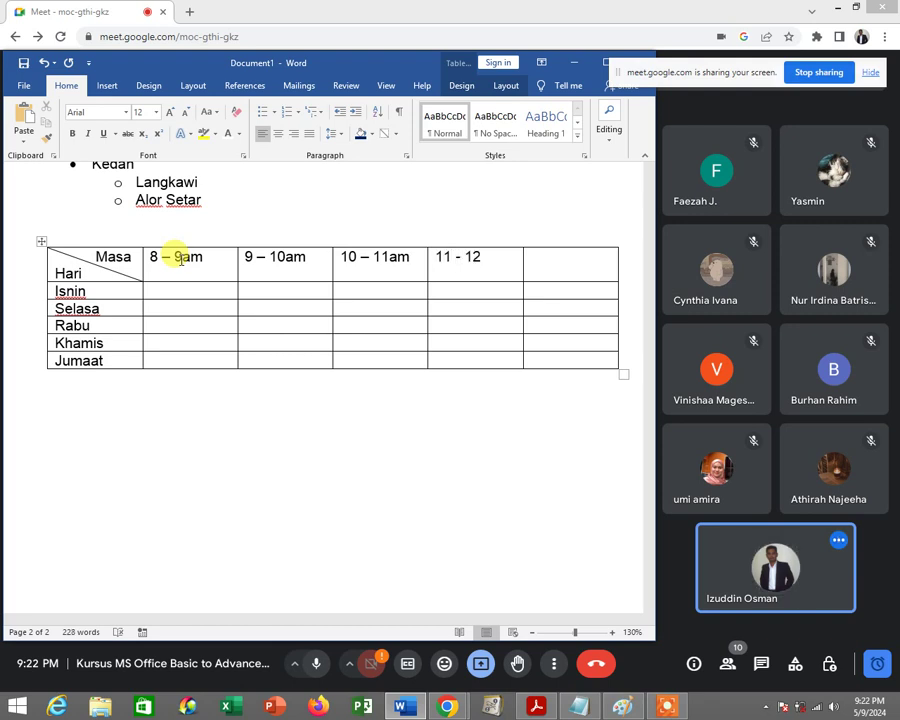
type(" pm")
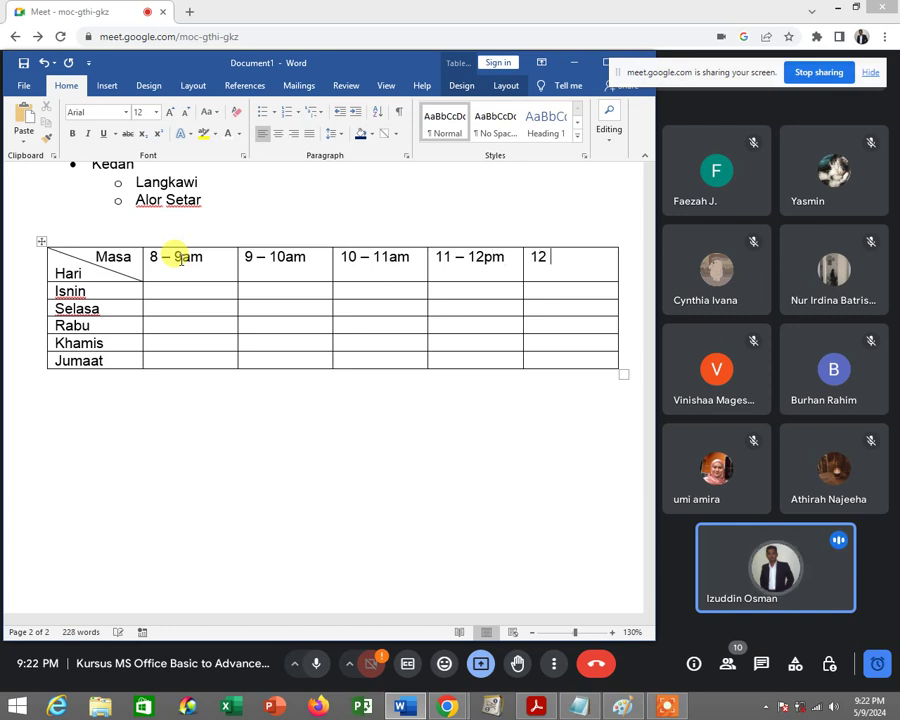
type(" pm")
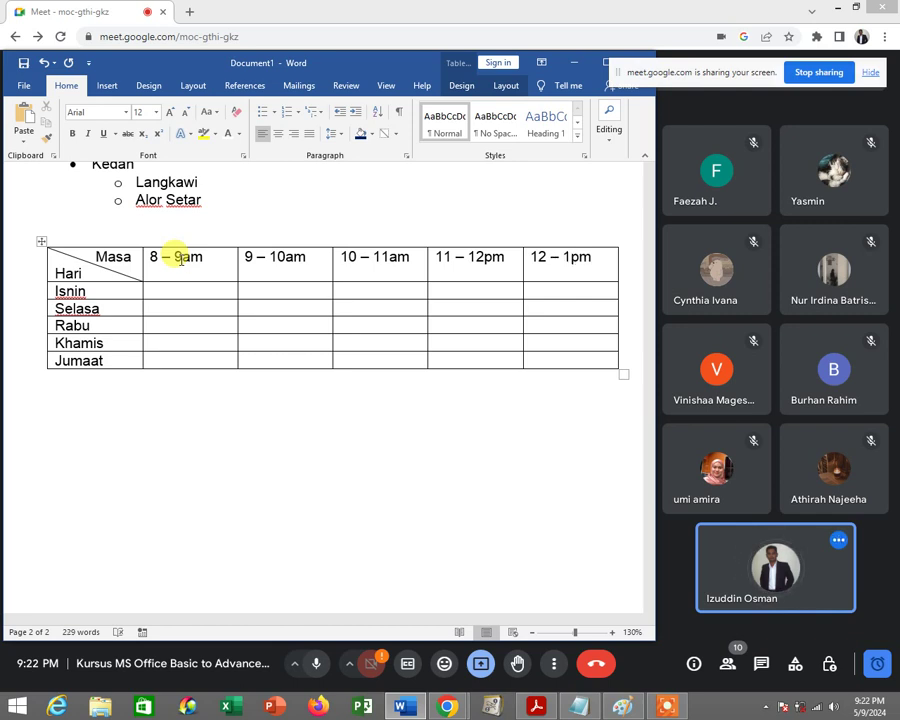
left_click(153, 259)
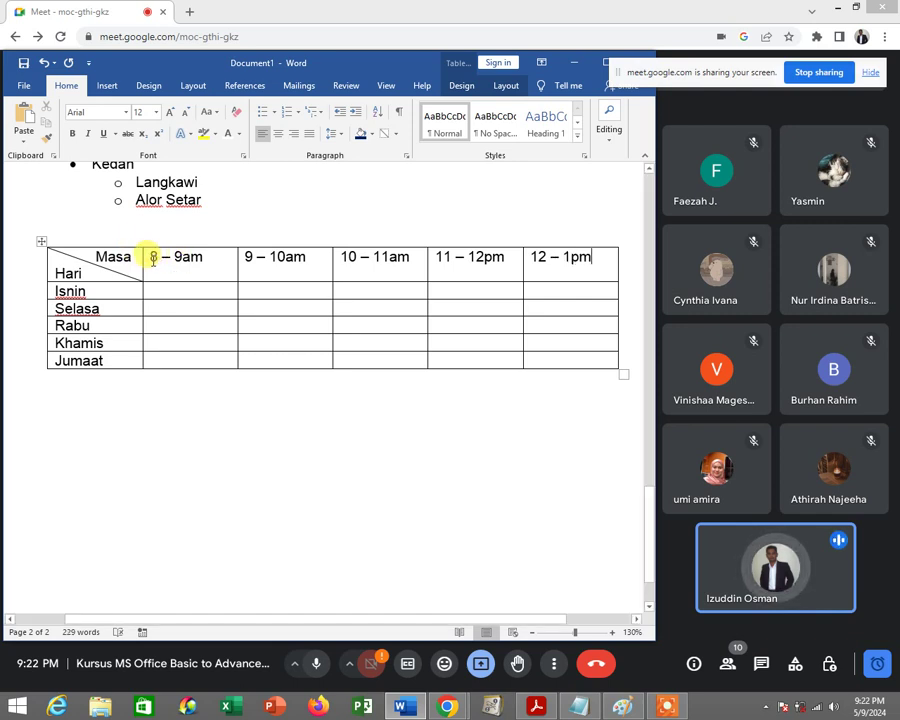
Centre the header row time slots from 8 – 9am to 12 – 1pm.
left_click_drag(153, 259, 574, 264)
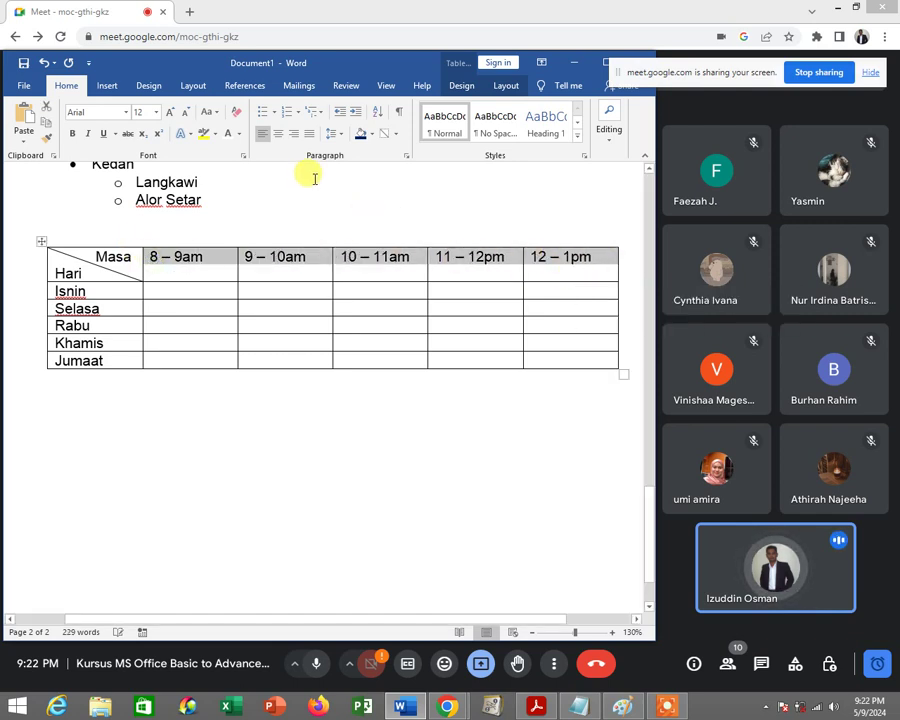
left_click(282, 137)
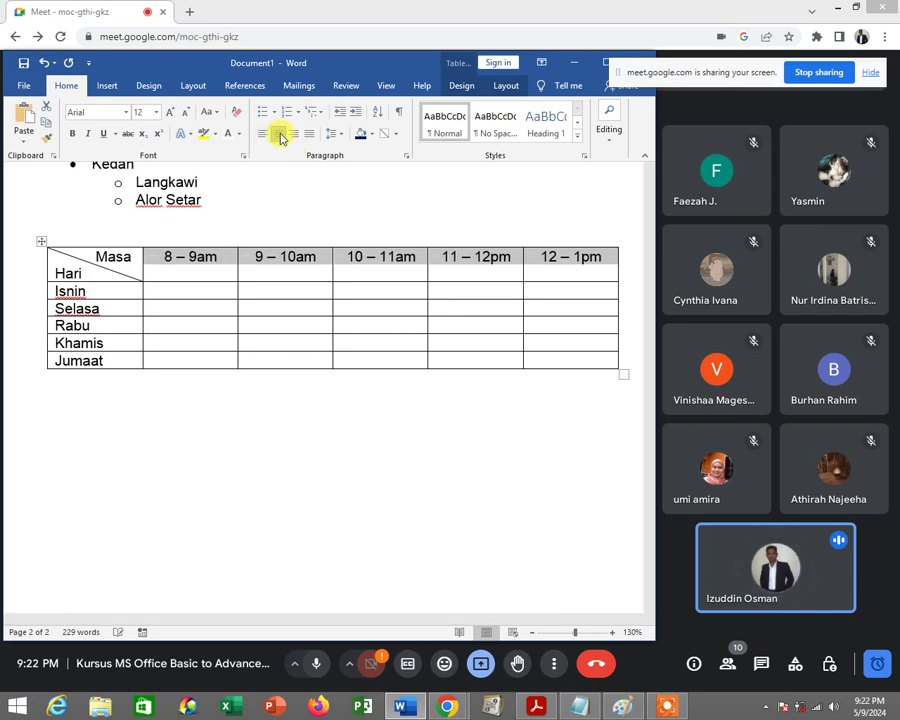
left_click(262, 257)
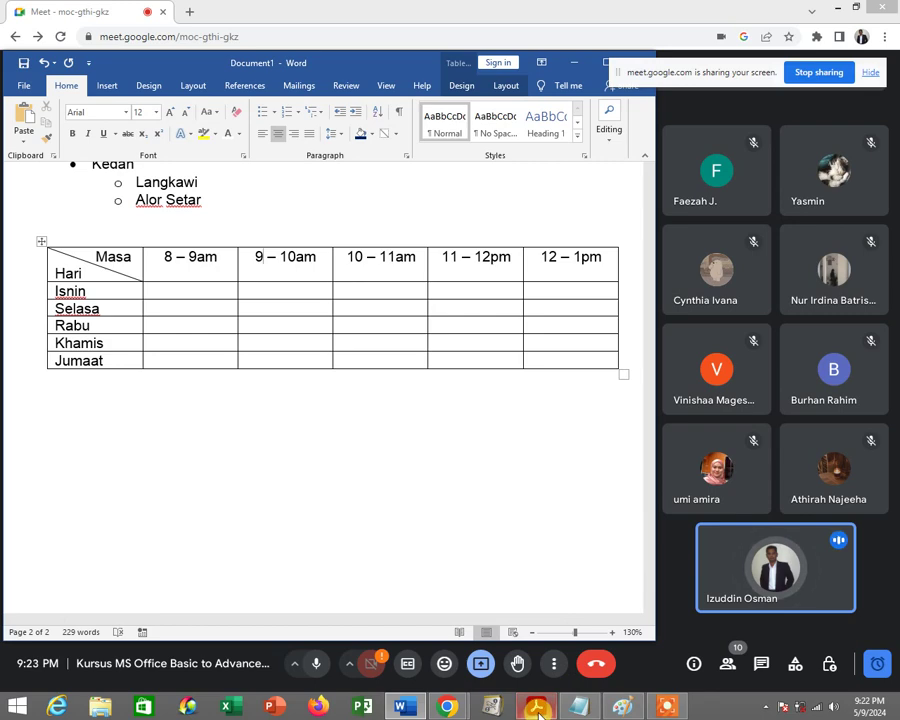
Compare with the reference timetable PDF, then return to the Word table at the Isnin 8–9am cell.
left_click(537, 709)
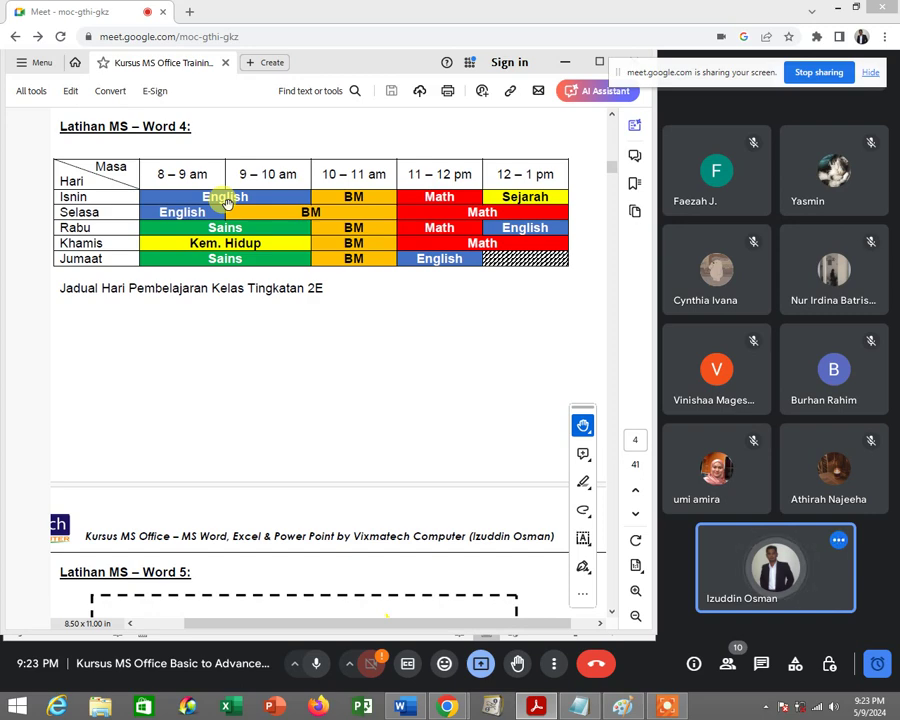
left_click(832, 9)
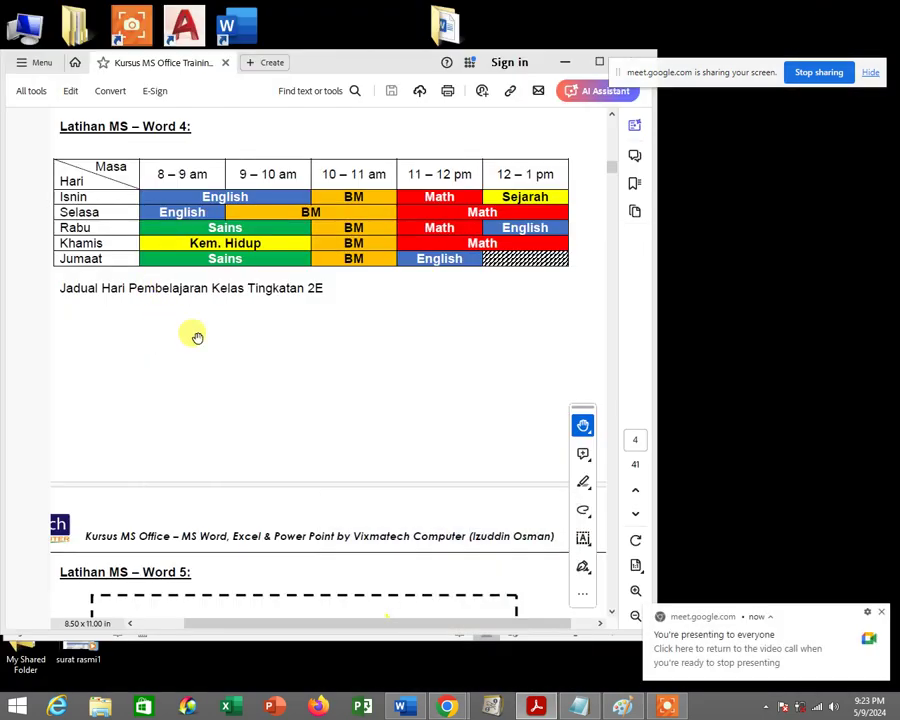
left_click(566, 63)
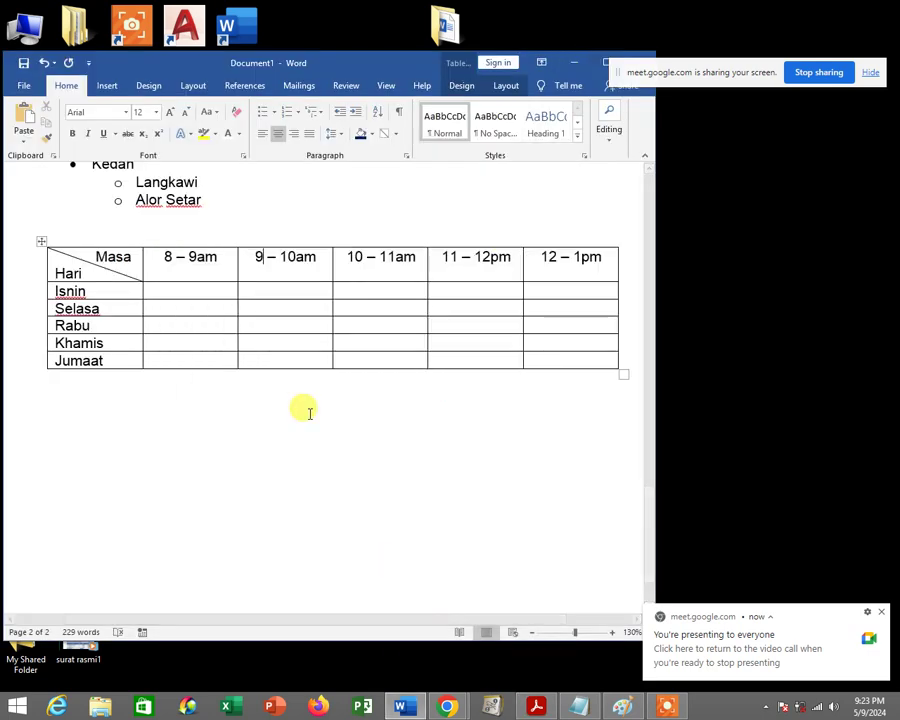
mouse_move(446, 707)
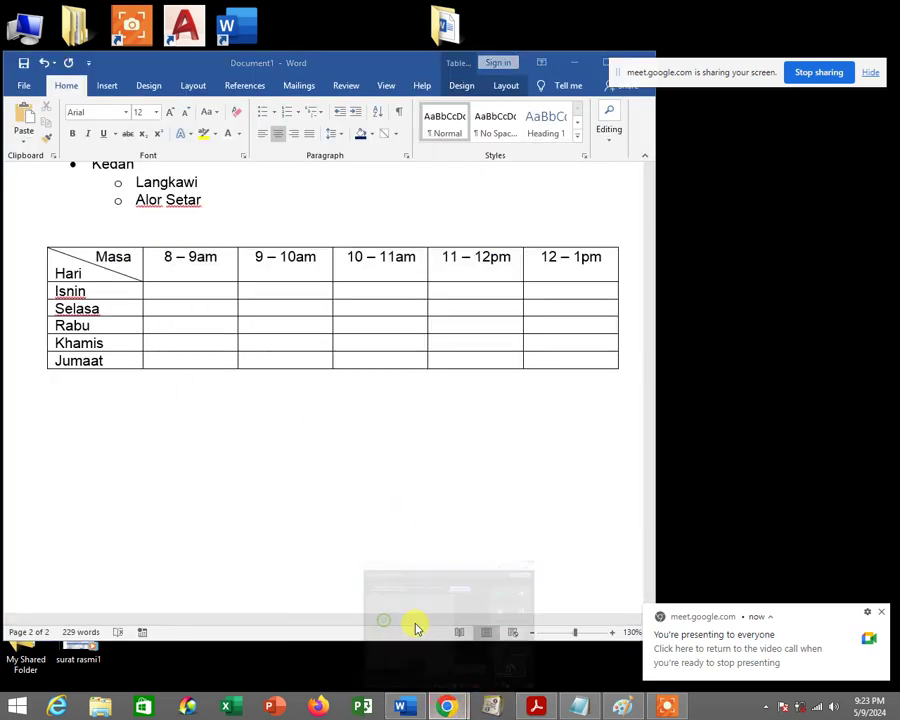
left_click(412, 624)
left_click(404, 706)
left_click(200, 291)
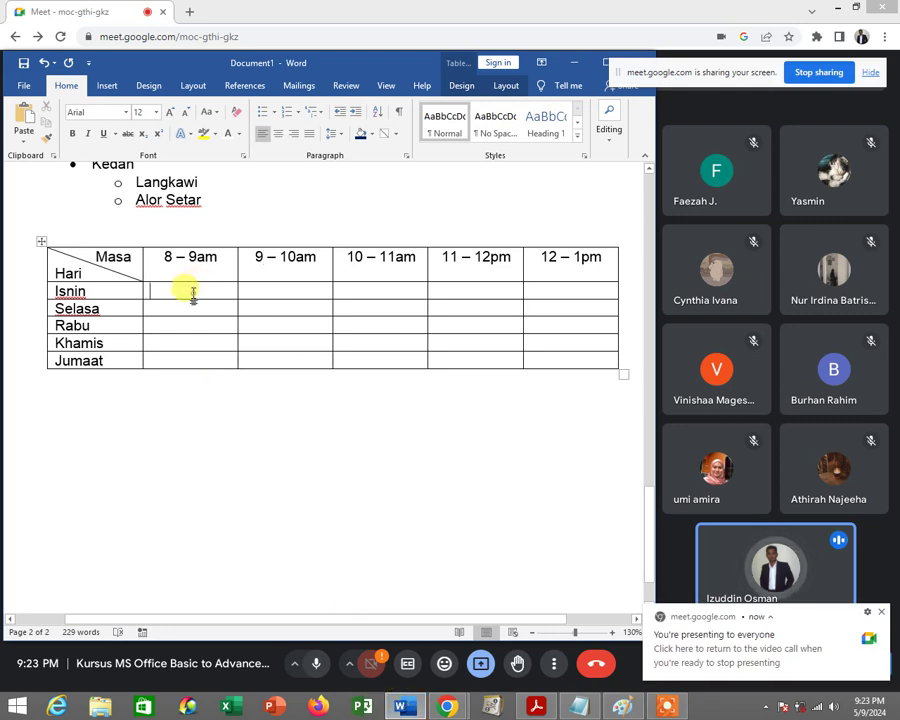
Merge the Isnin 8–9am and 9–10am cells into one 8–10am cell.
left_click_drag(193, 291, 253, 293)
right_click(255, 294)
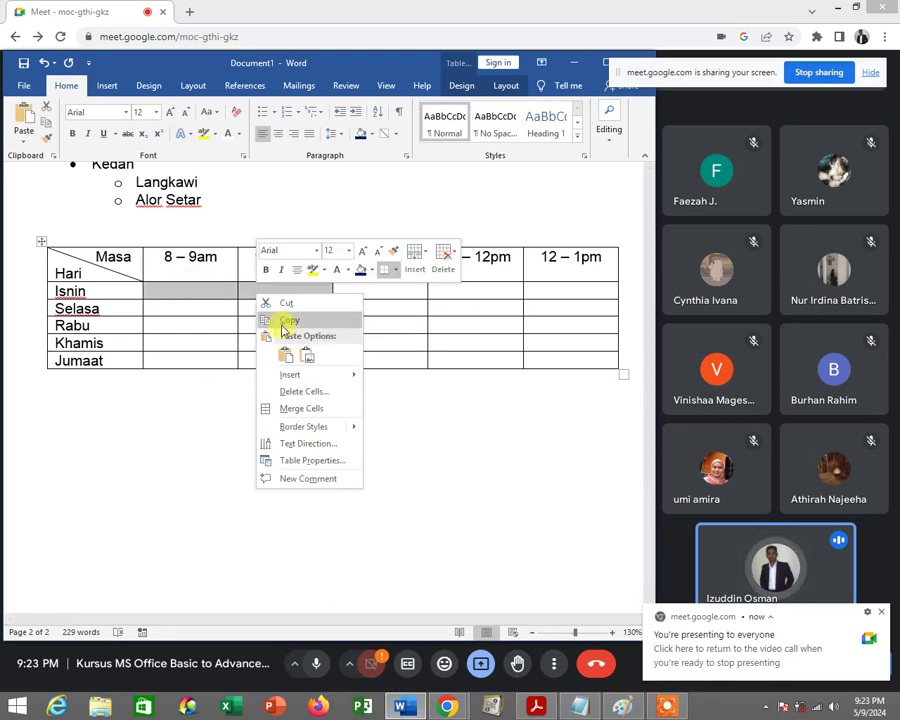
left_click(302, 408)
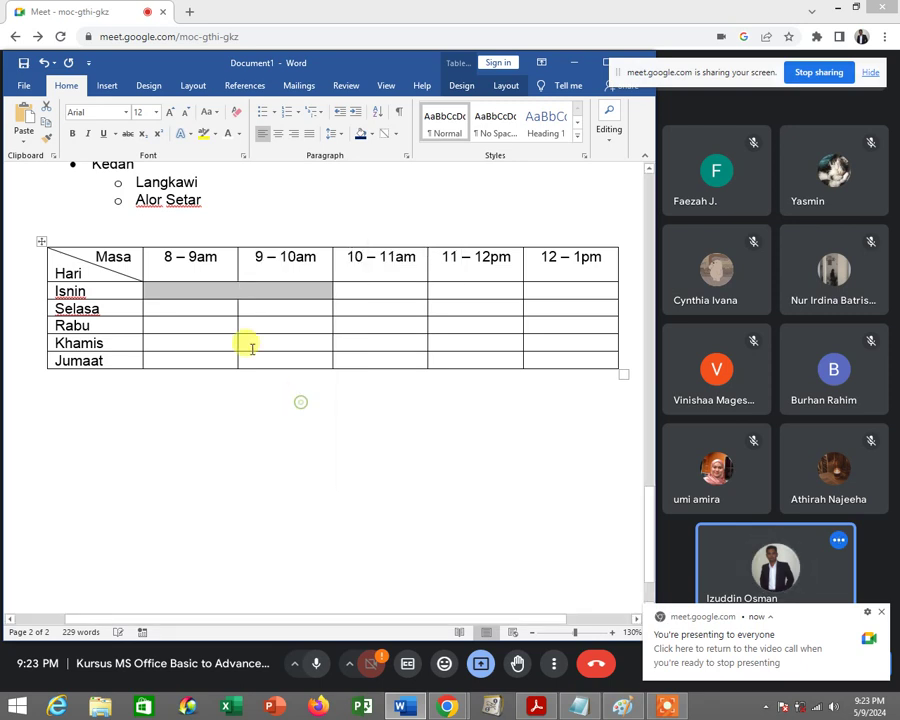
left_click(226, 287)
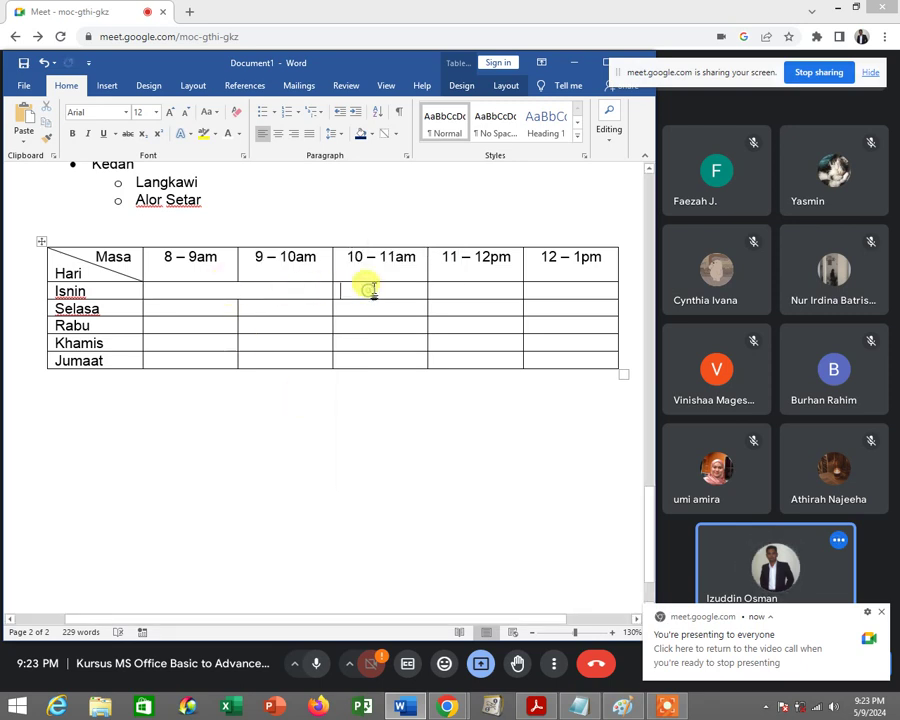
left_click(444, 287)
left_click(536, 290)
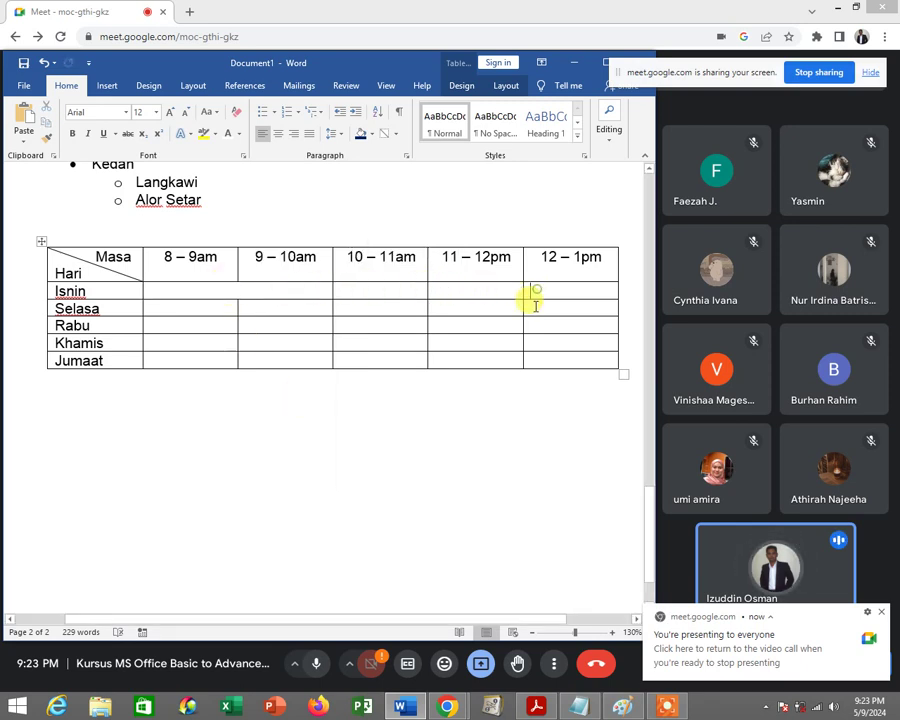
After checking the reference PDF, merge the Selasa 9–10am and 10–11am cells.
left_click(535, 707)
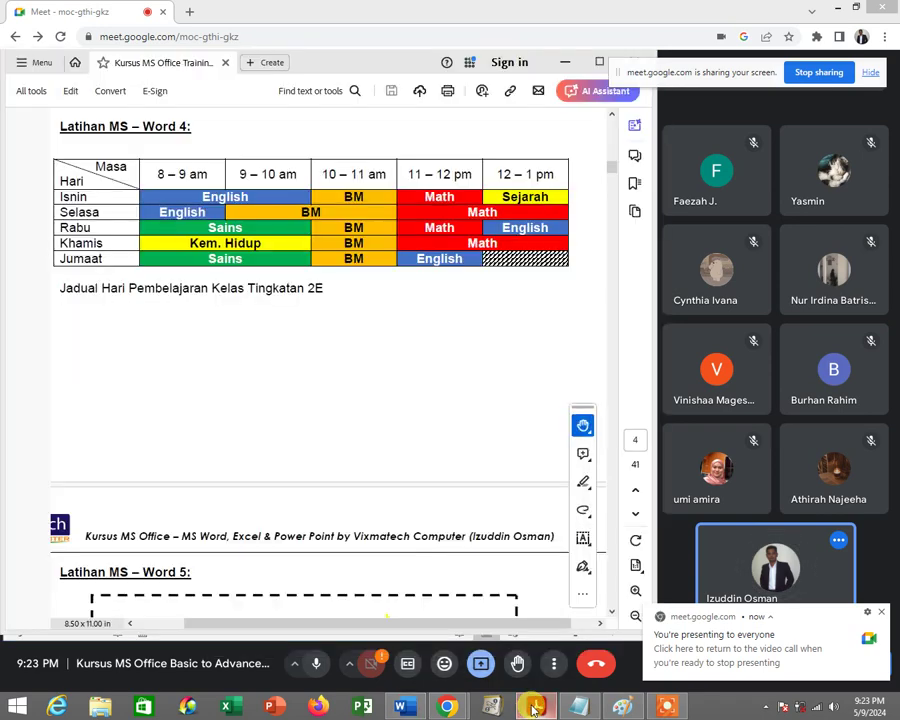
left_click(535, 707)
left_click(535, 707)
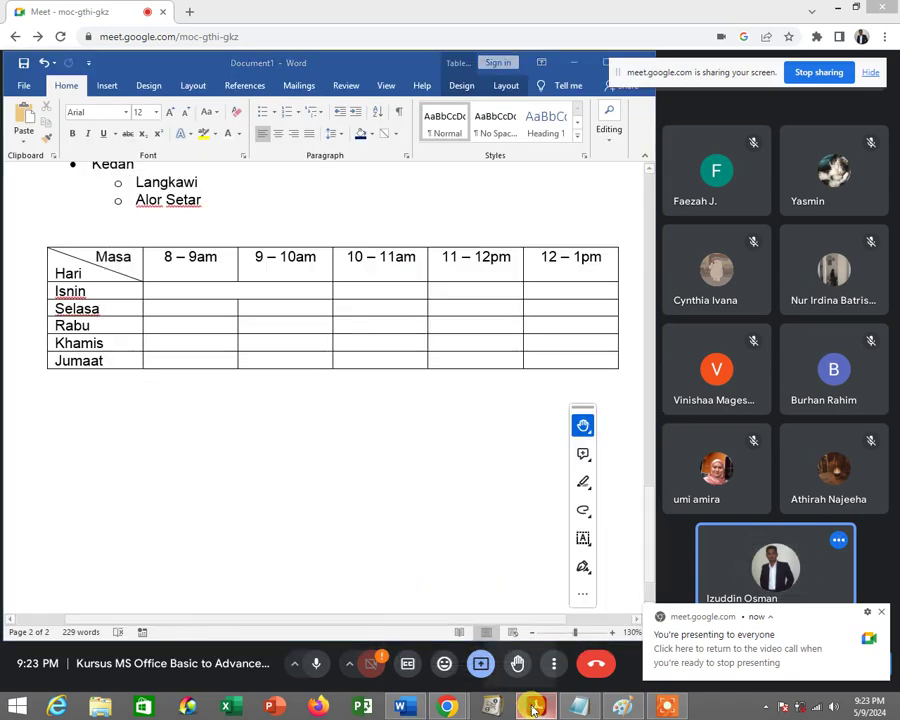
left_click(535, 707)
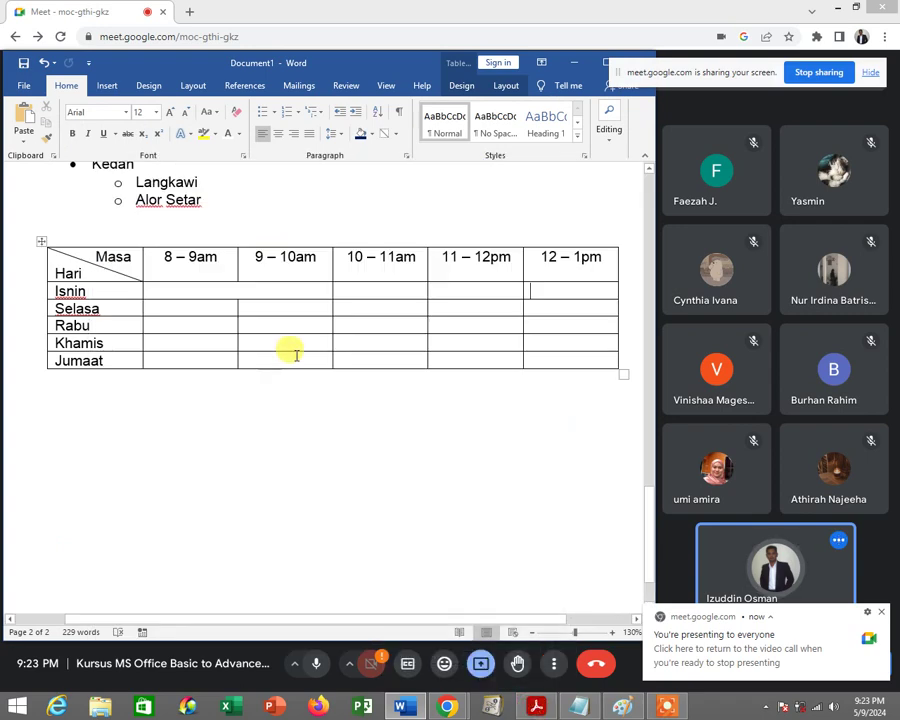
left_click_drag(285, 305, 357, 307)
right_click(357, 307)
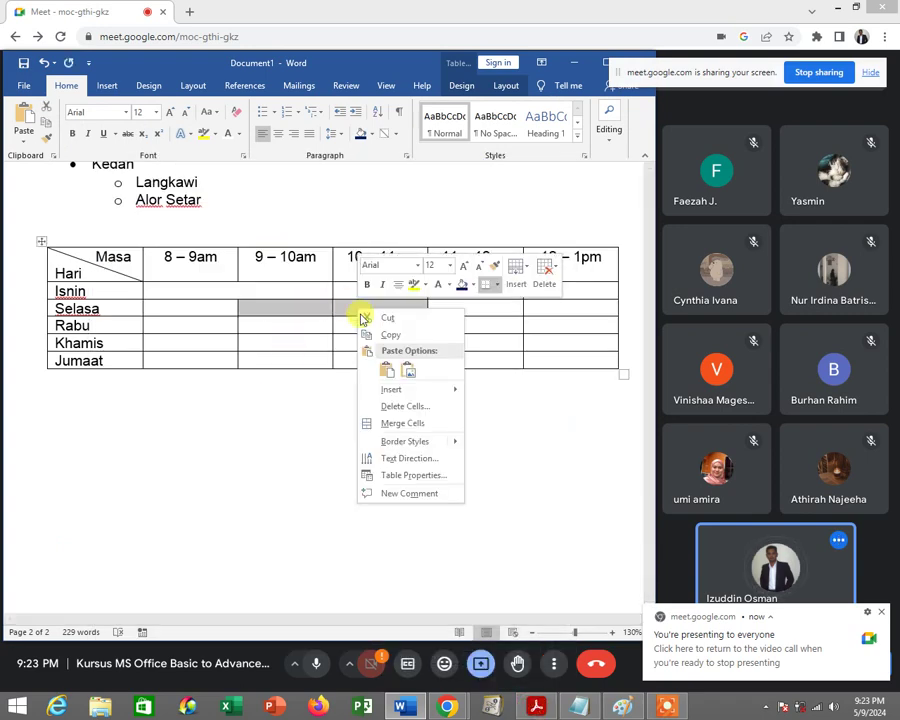
left_click(412, 430)
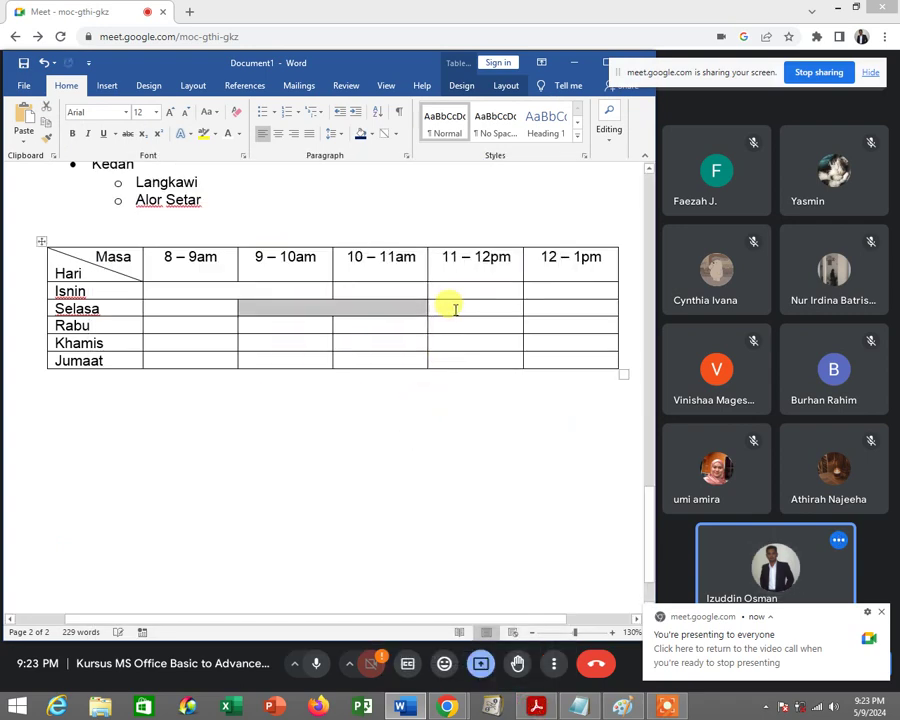
Merge the Selasa 11–12pm and 12–1pm cells, then compare against the reference PDF.
left_click_drag(452, 308, 548, 306)
right_click(548, 306)
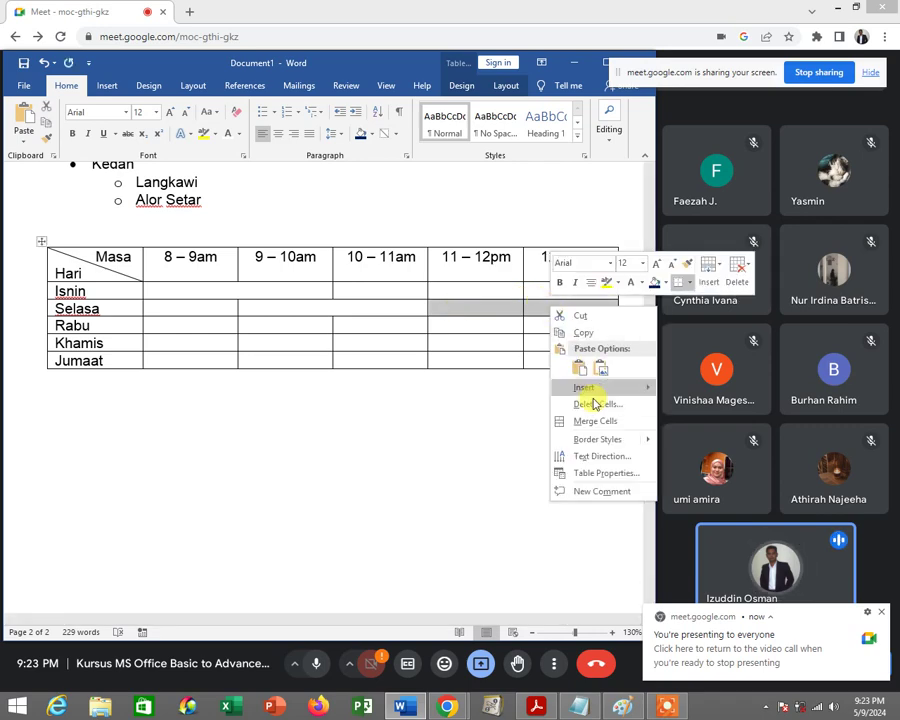
left_click(596, 416)
left_click(484, 302)
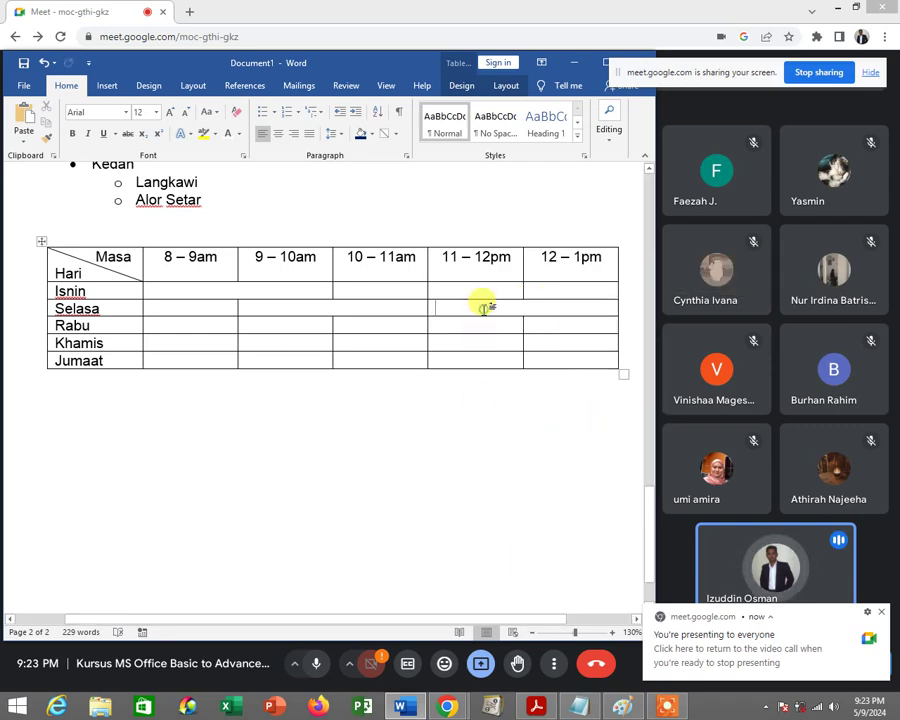
left_click(537, 704)
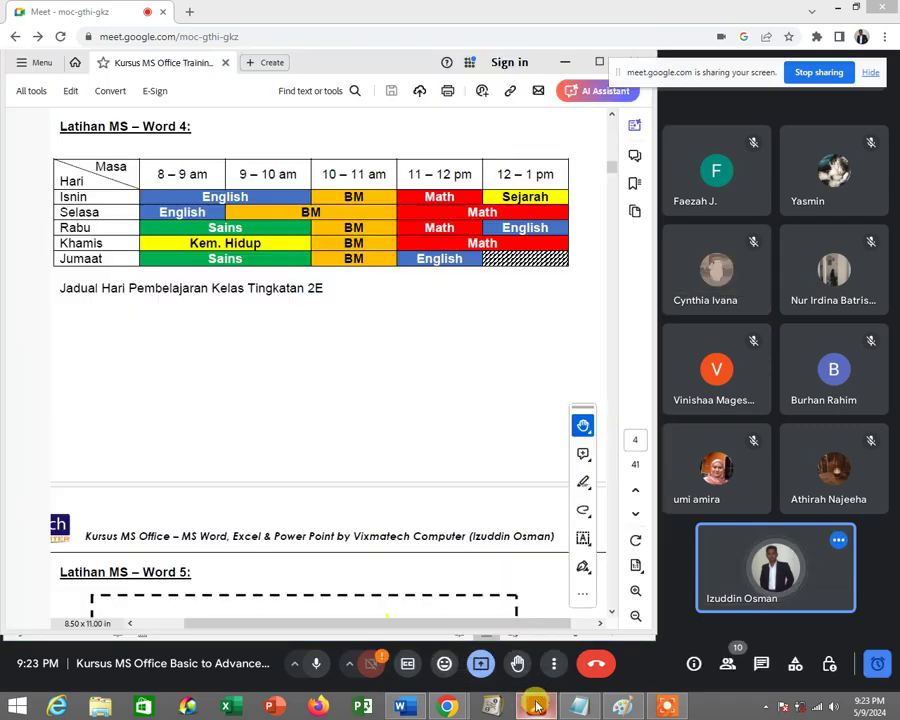
left_click(537, 704)
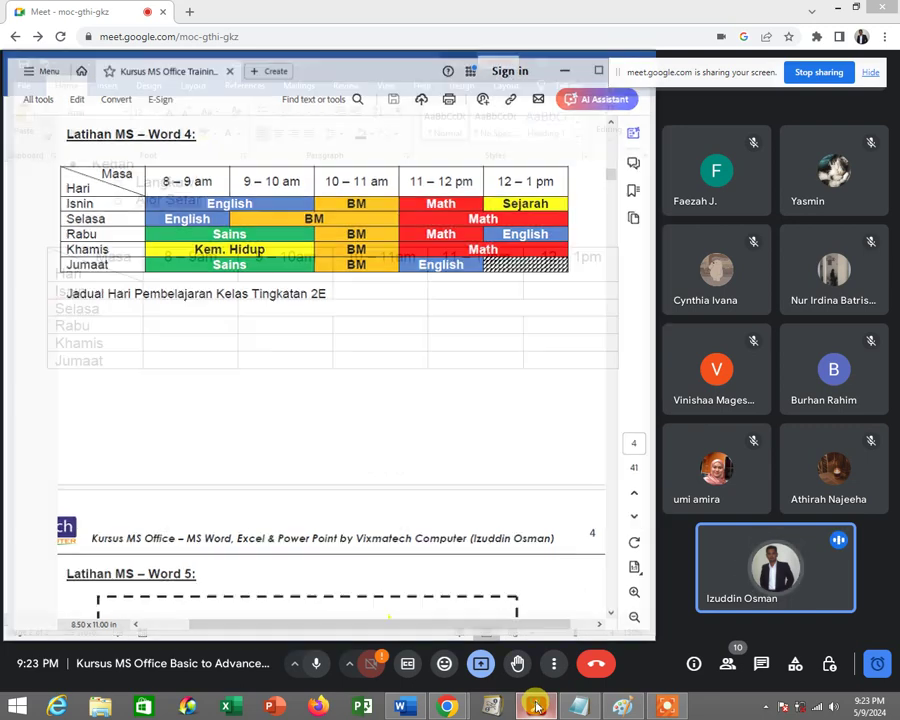
Merge the Rabu 8–9am and 9–10am cells into one 8–10am cell.
left_click_drag(208, 322, 249, 322)
right_click(249, 322)
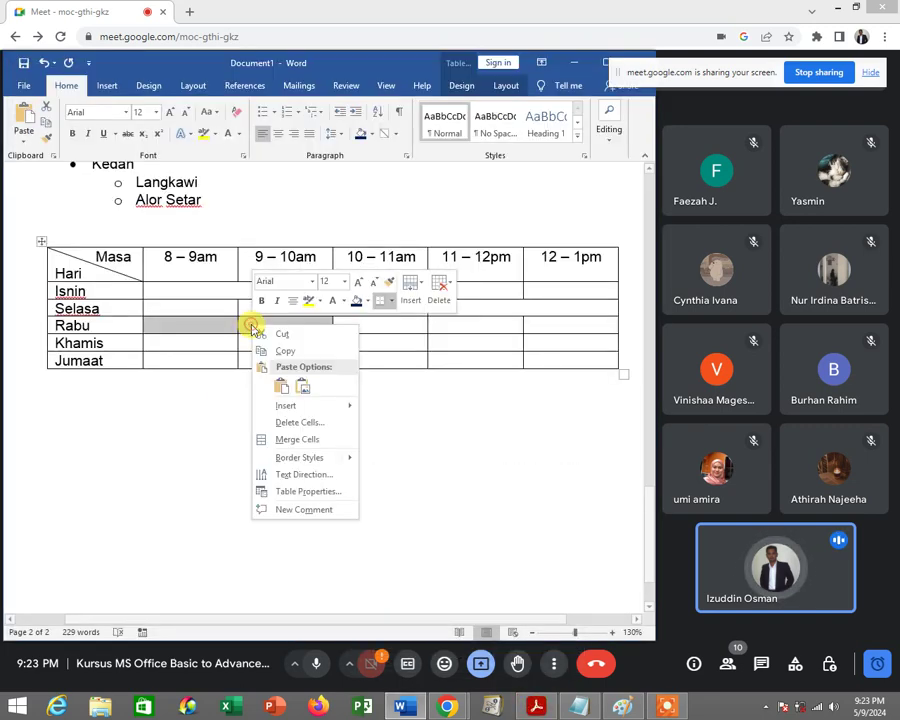
left_click(288, 436)
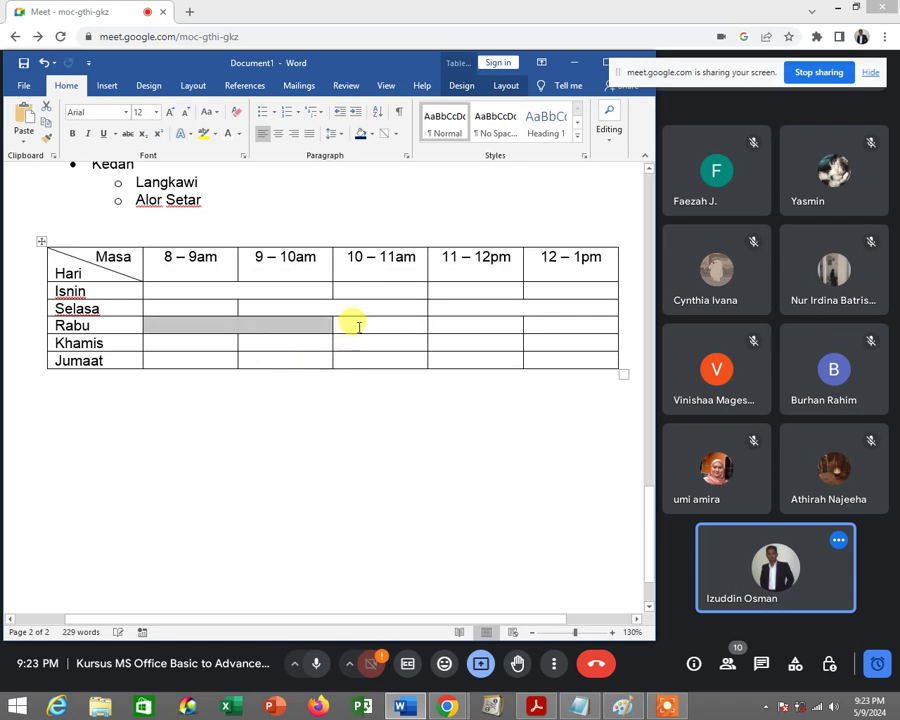
left_click(354, 322)
left_click(533, 707)
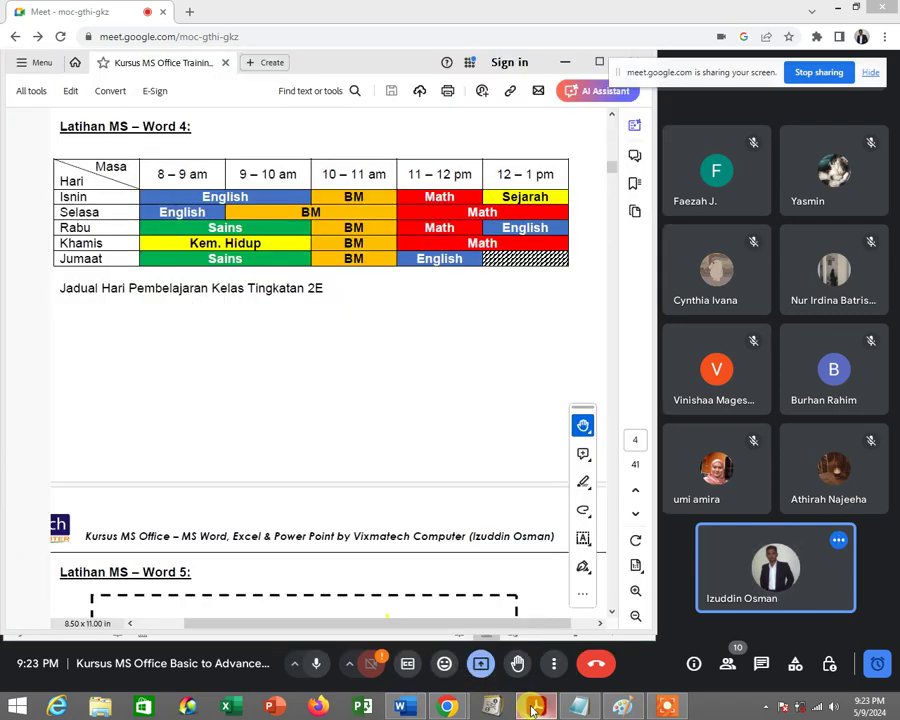
left_click(533, 707)
Merge the Khamis 8–9am and 9–10am cells into one 8–10am cell.
left_click_drag(182, 343, 257, 347)
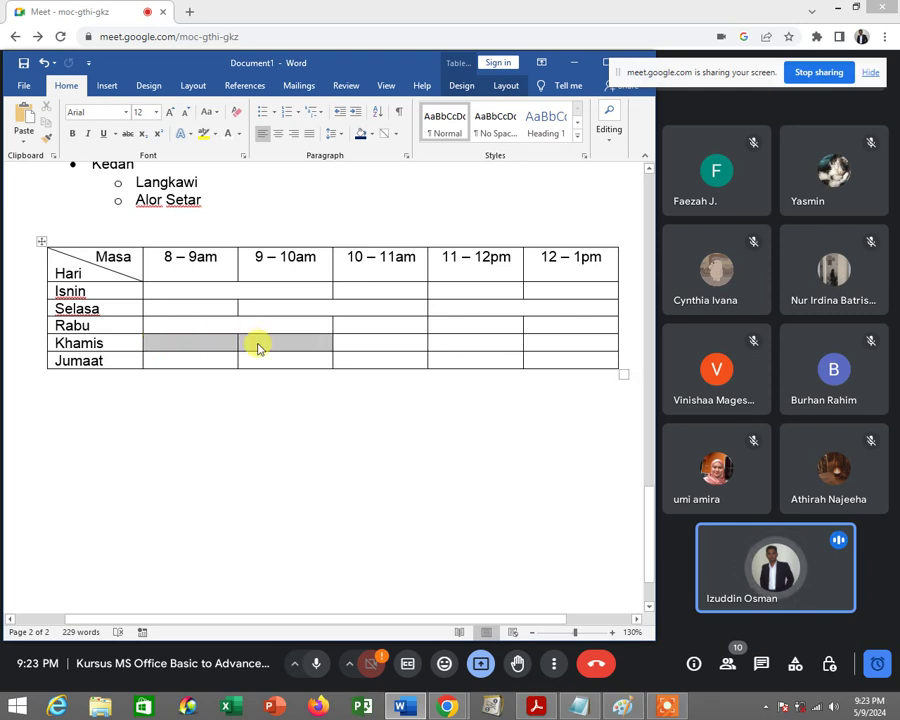
right_click(257, 347)
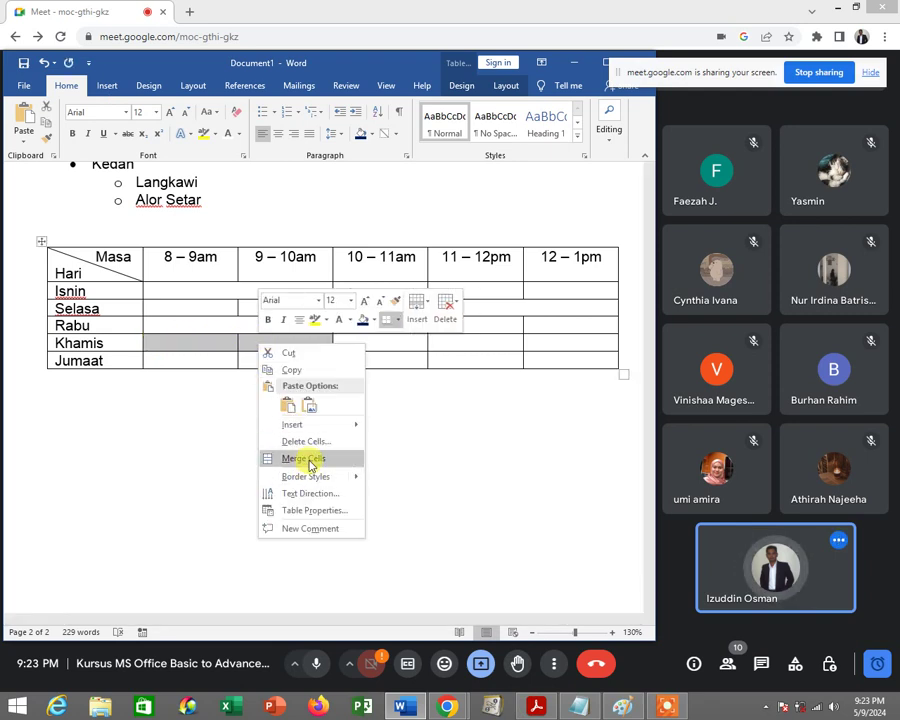
left_click(310, 460)
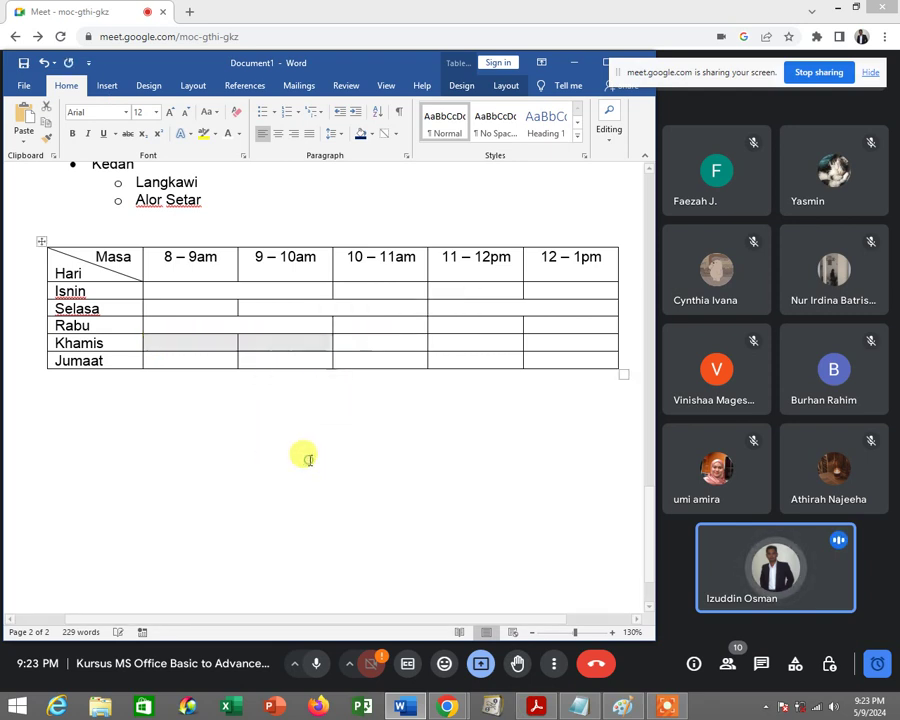
left_click(538, 709)
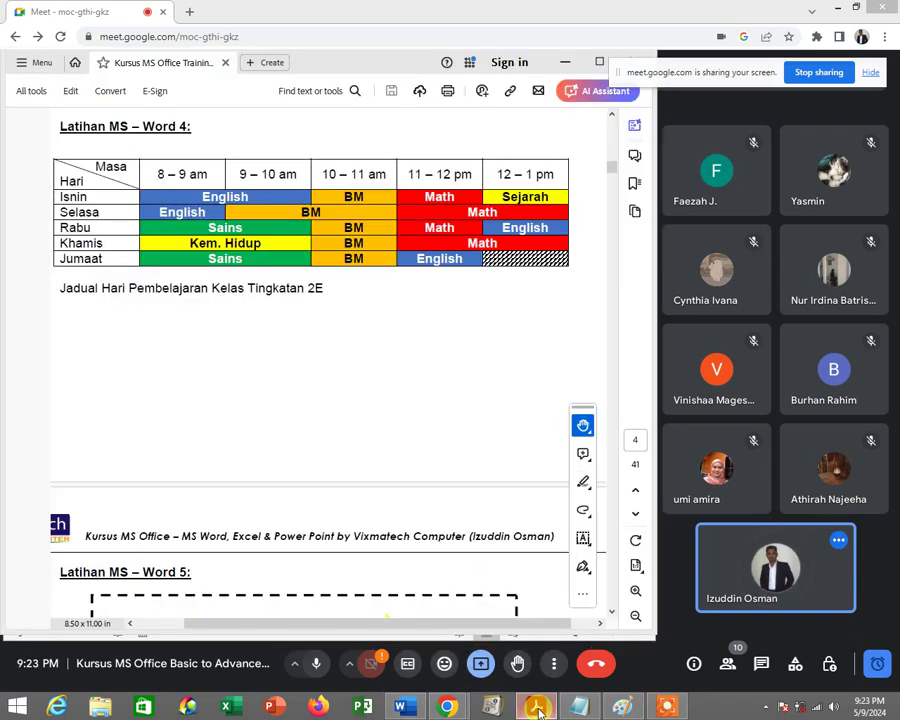
left_click(401, 706)
Merge the Khamis 11–12pm and 12–1pm cells into one 11am–1pm cell.
left_click(454, 343)
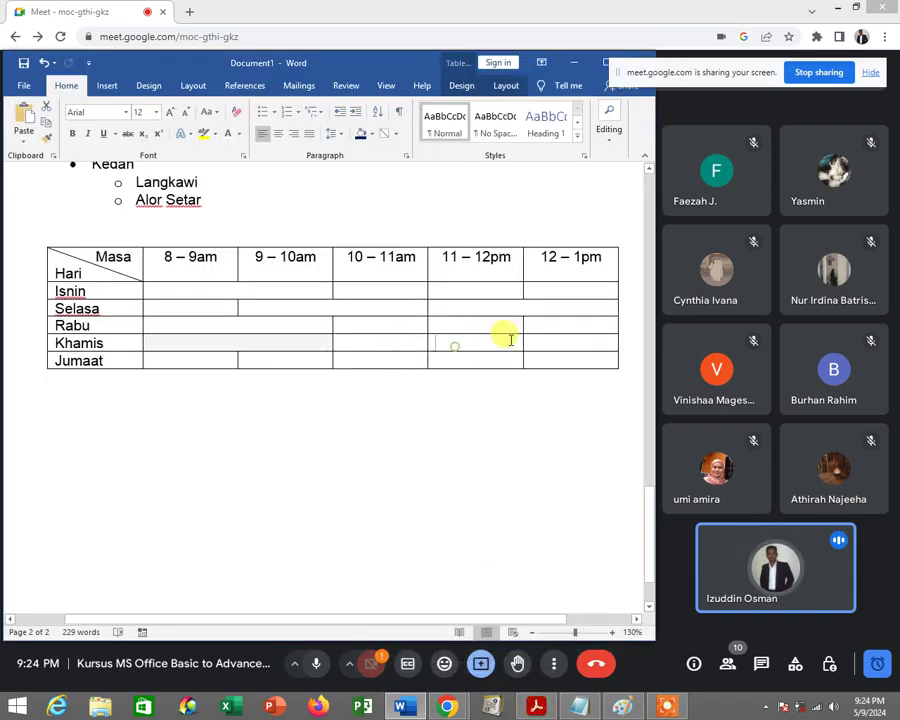
left_click_drag(510, 340, 537, 342)
right_click(537, 342)
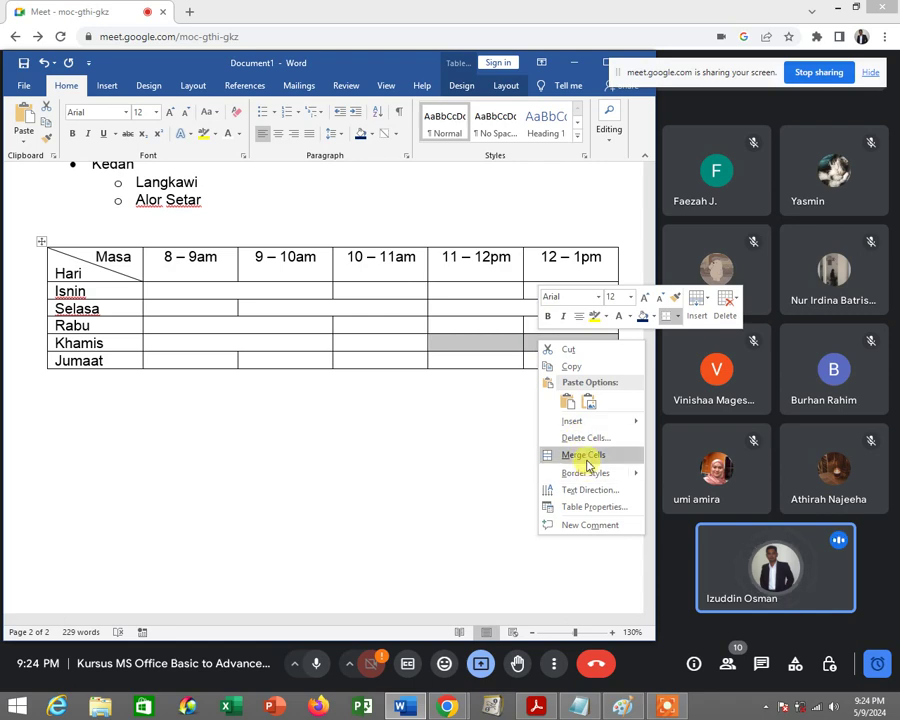
left_click(583, 455)
left_click(204, 356)
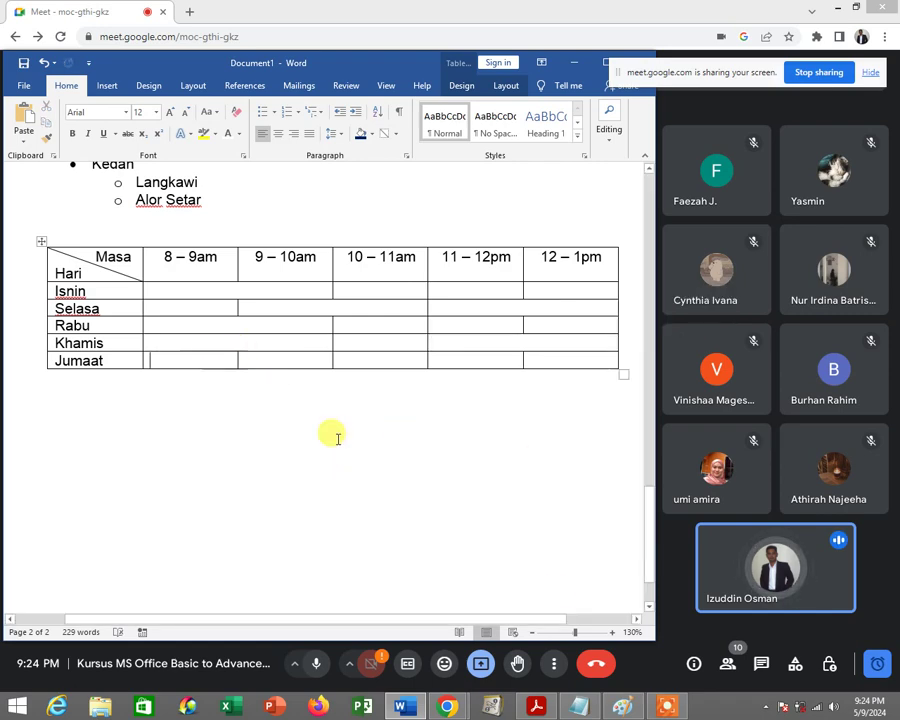
left_click(535, 706)
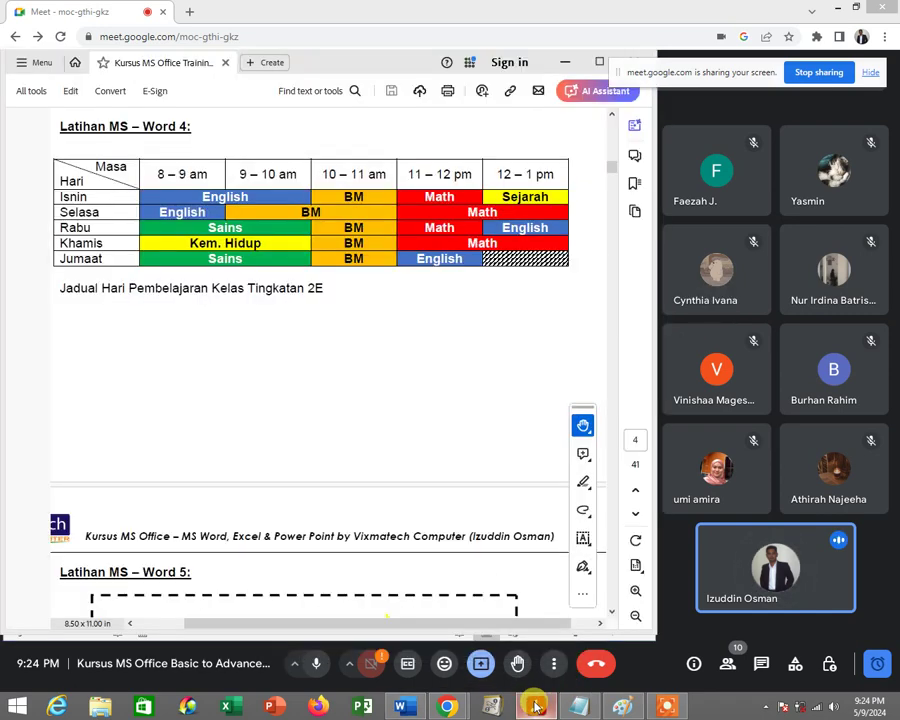
left_click(535, 706)
Merge the Jumaat 8–9am and 9–10am cells into one 8–10am cell.
left_click_drag(185, 357, 266, 367)
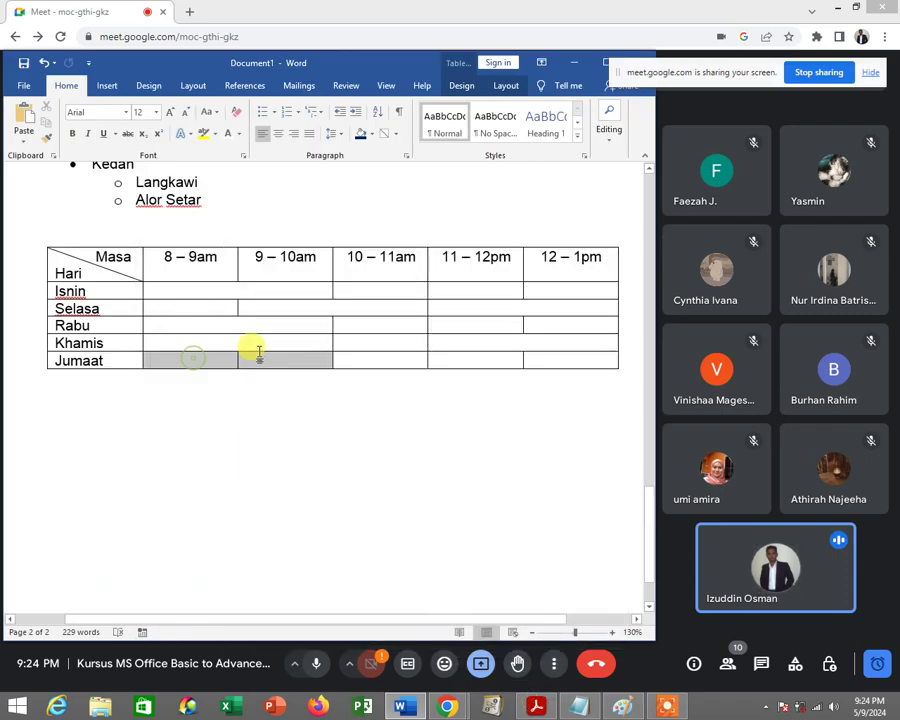
right_click(266, 364)
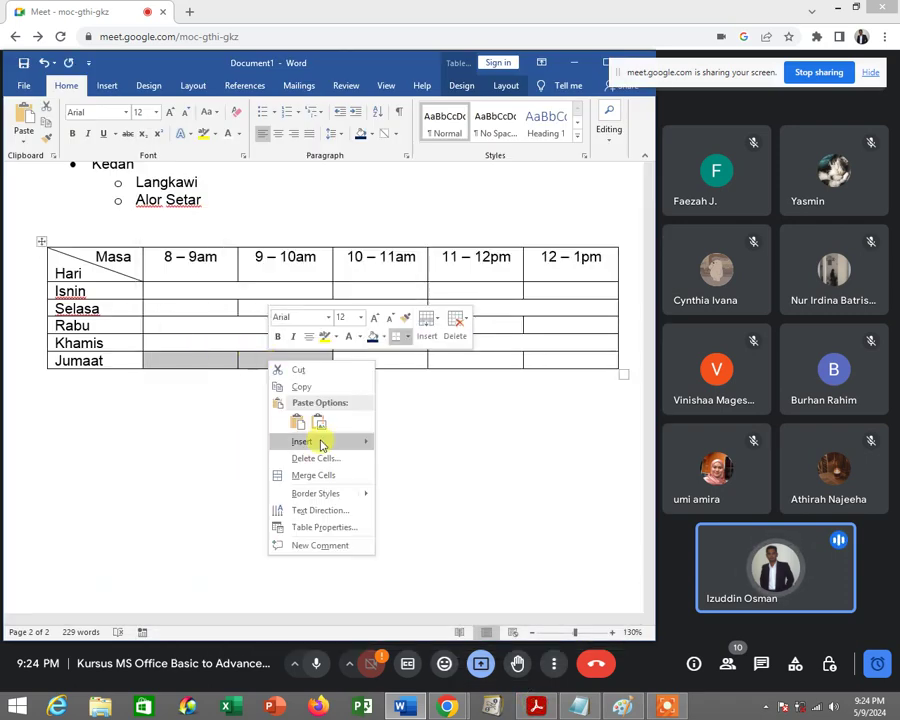
left_click(328, 476)
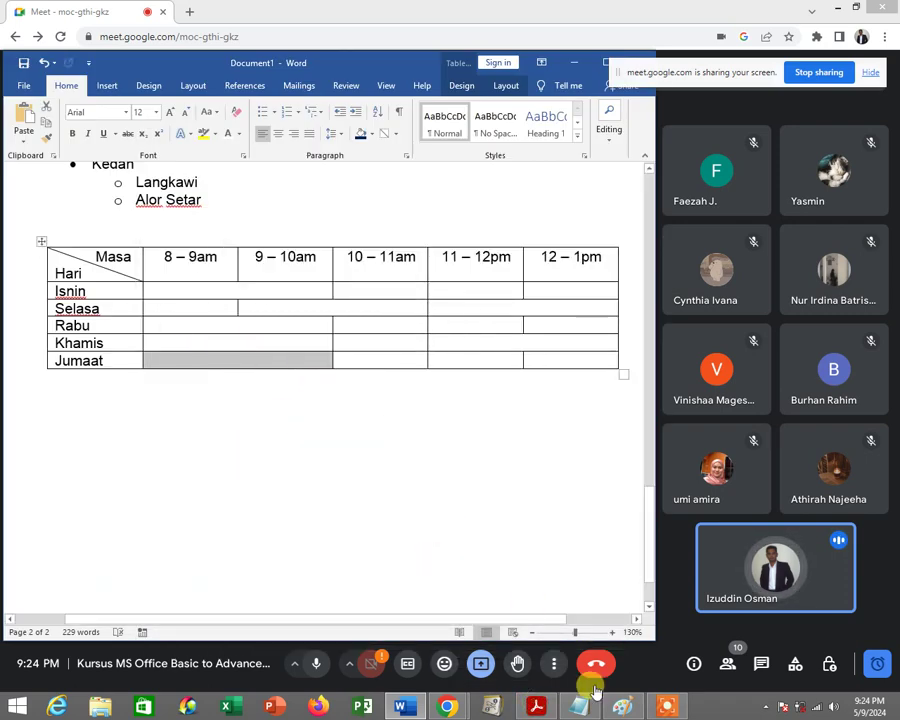
left_click(540, 708)
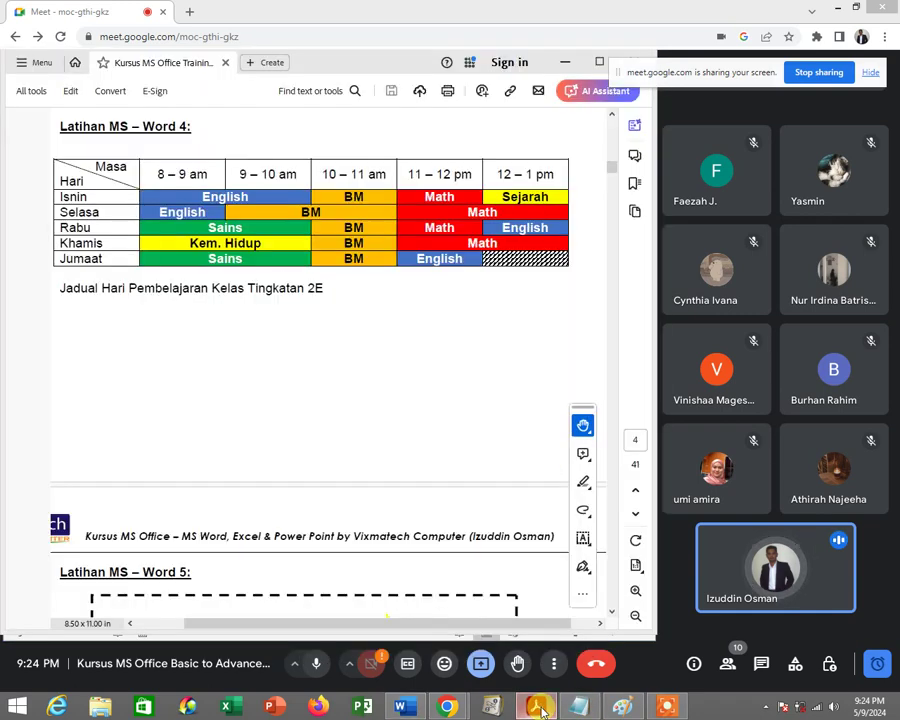
left_click(540, 708)
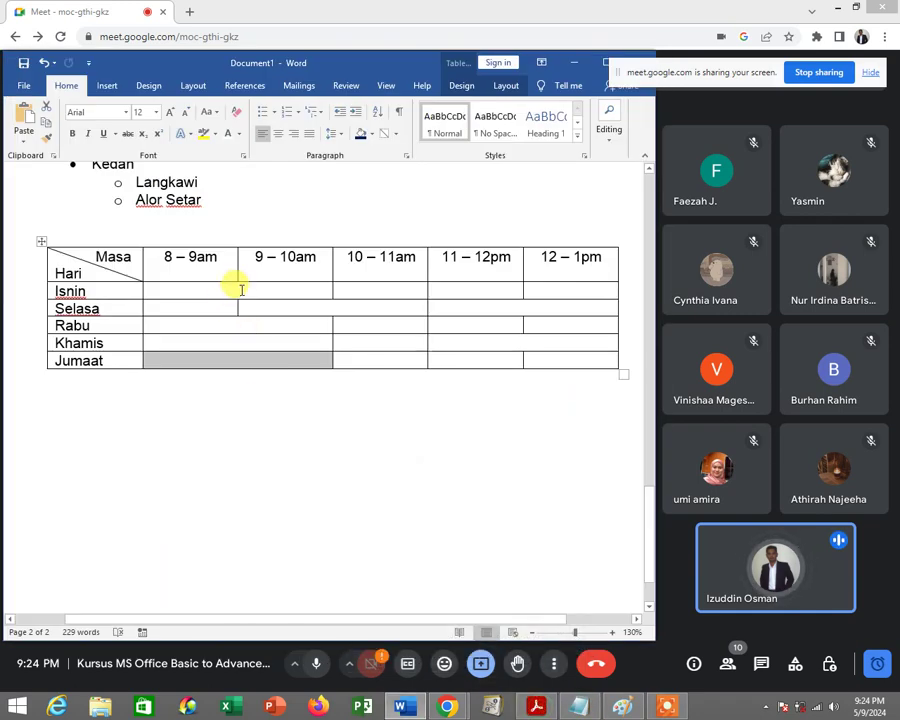
Enter ENGLISH, centred, in the Isnin 8–10am cell.
left_click(240, 290)
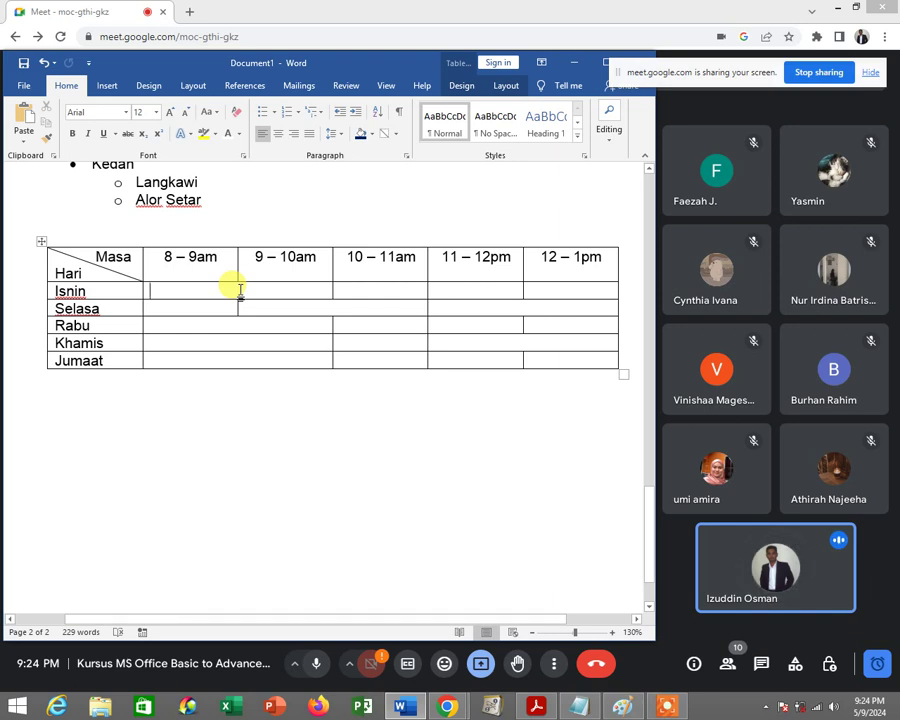
type("ENGL")
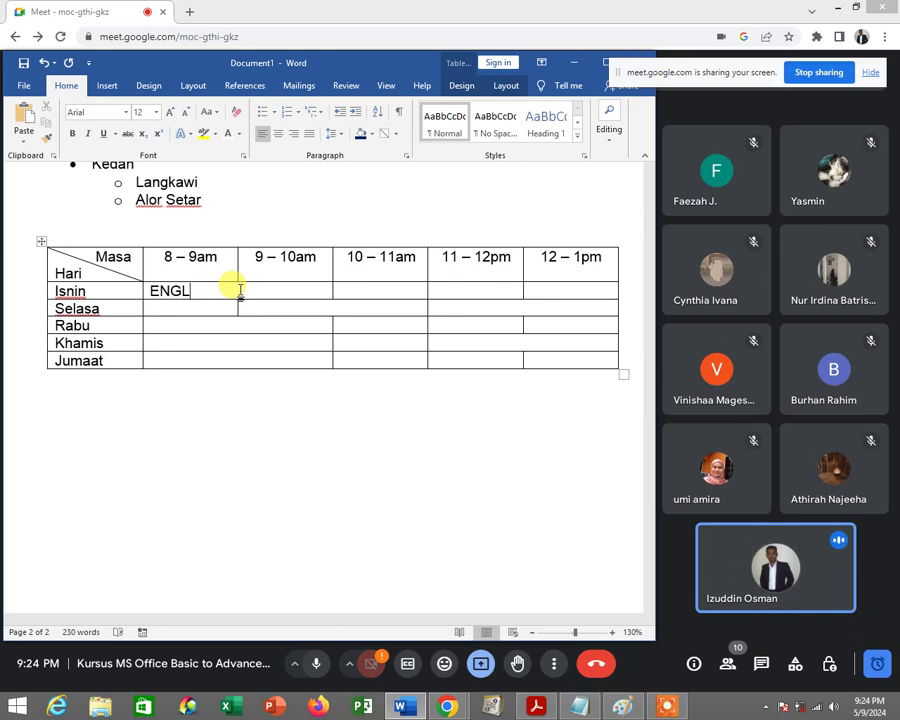
type("ISH")
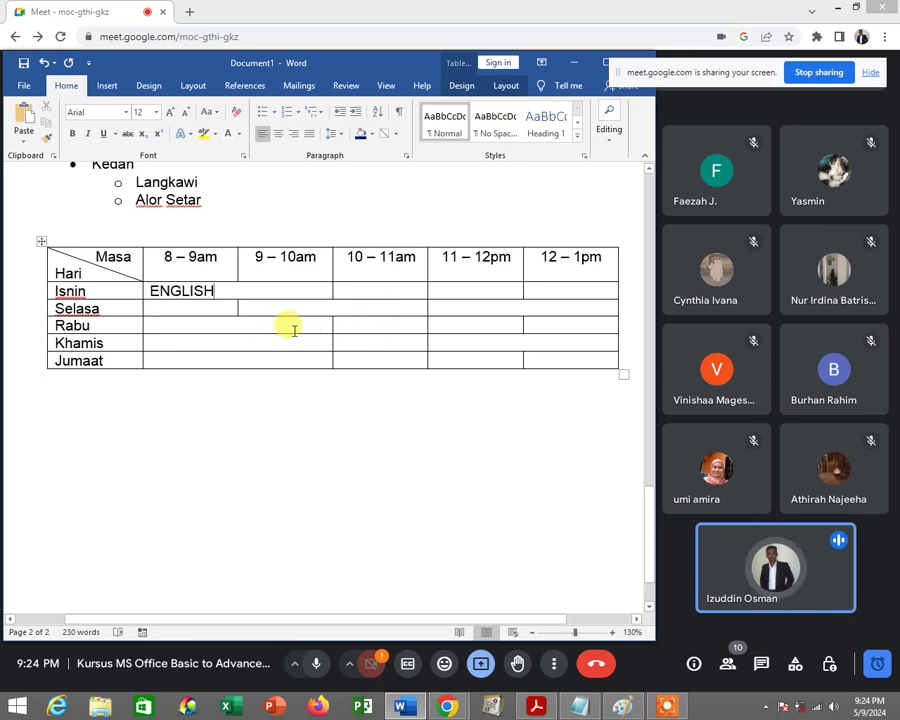
left_click(278, 134)
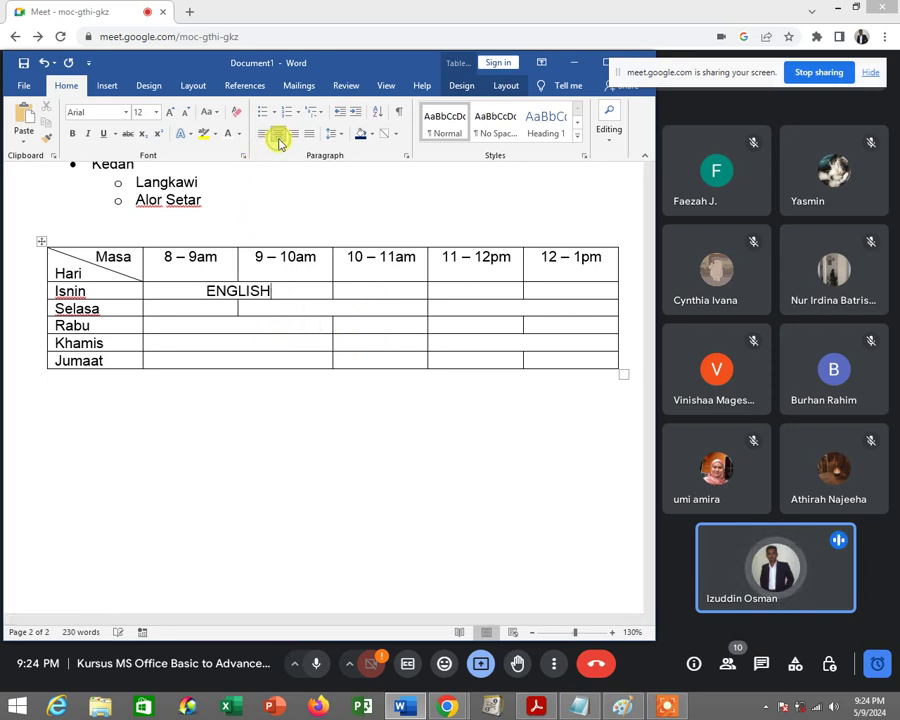
left_click(535, 706)
left_click(535, 706)
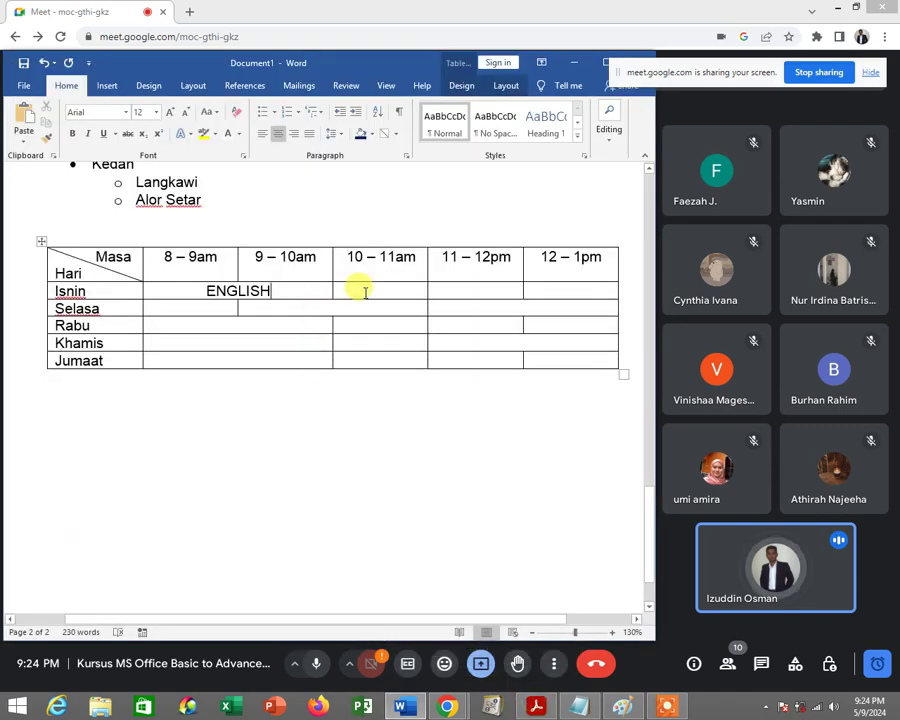
Enter BM in the Isnin 10–11am cell and MATH in the Isnin 11–12pm cell.
left_click(365, 291)
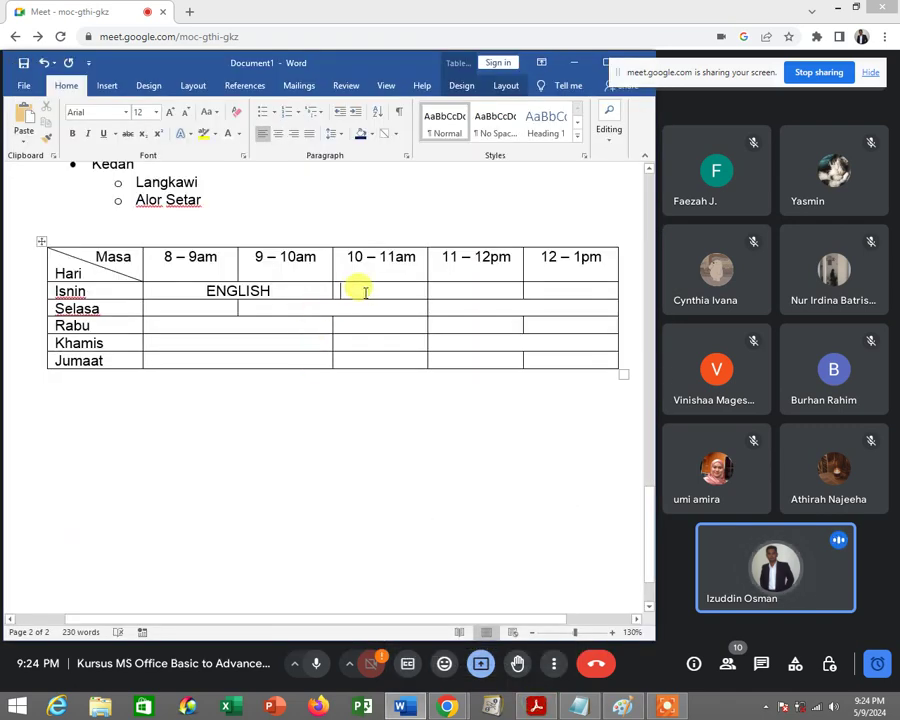
type("MATH")
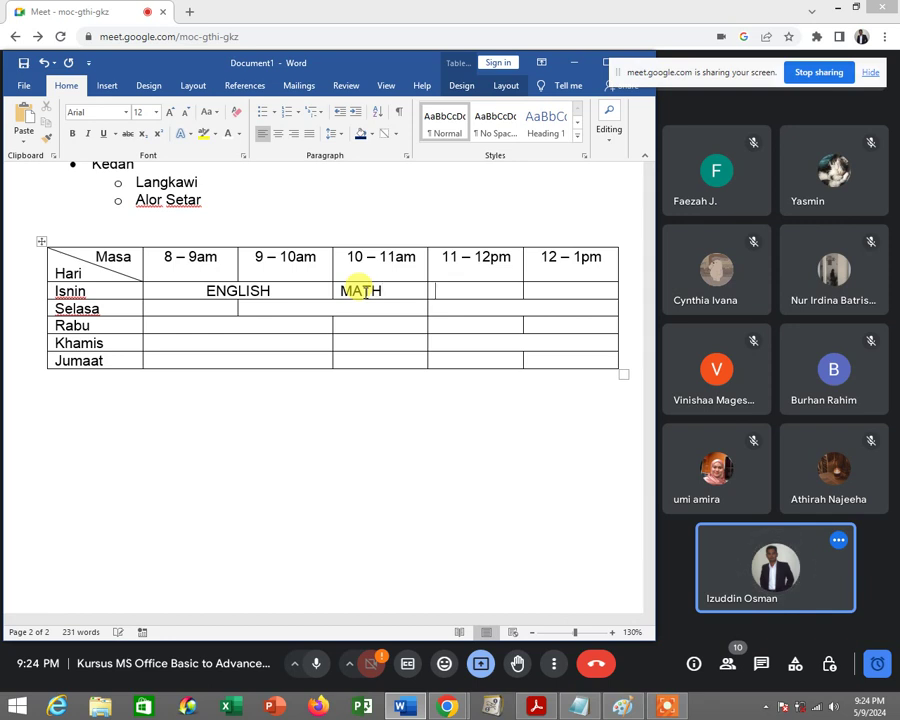
type("JARAH")
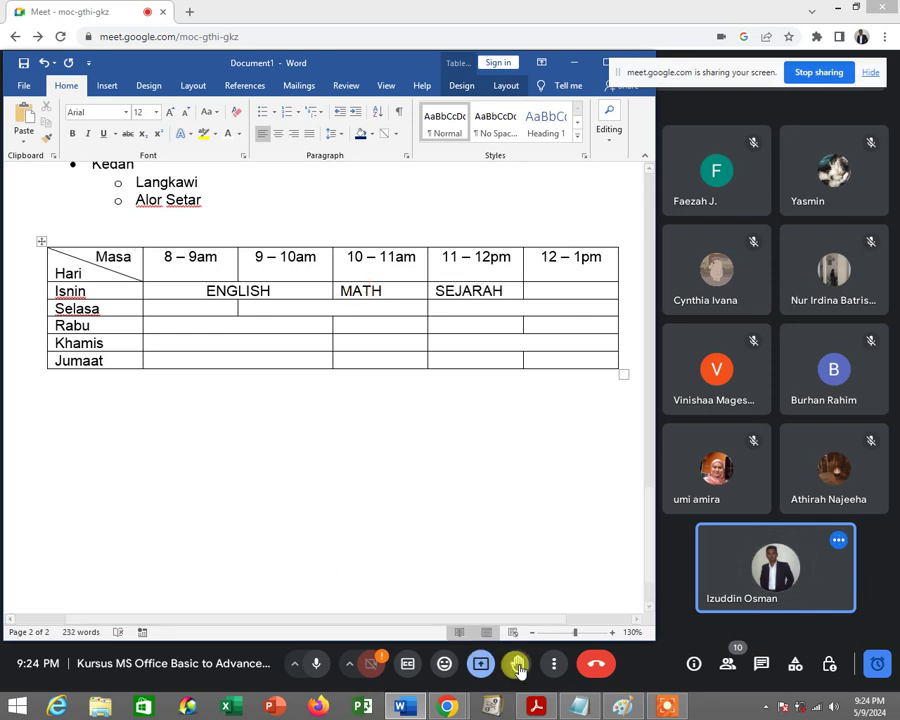
left_click(538, 707)
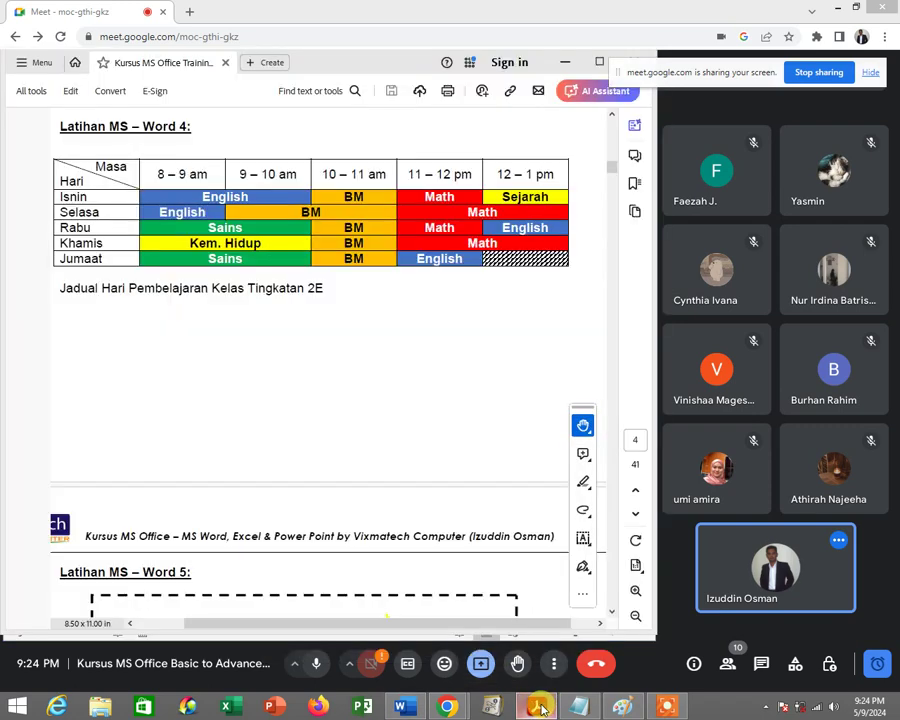
left_click(401, 707)
left_click_drag(395, 289, 342, 290)
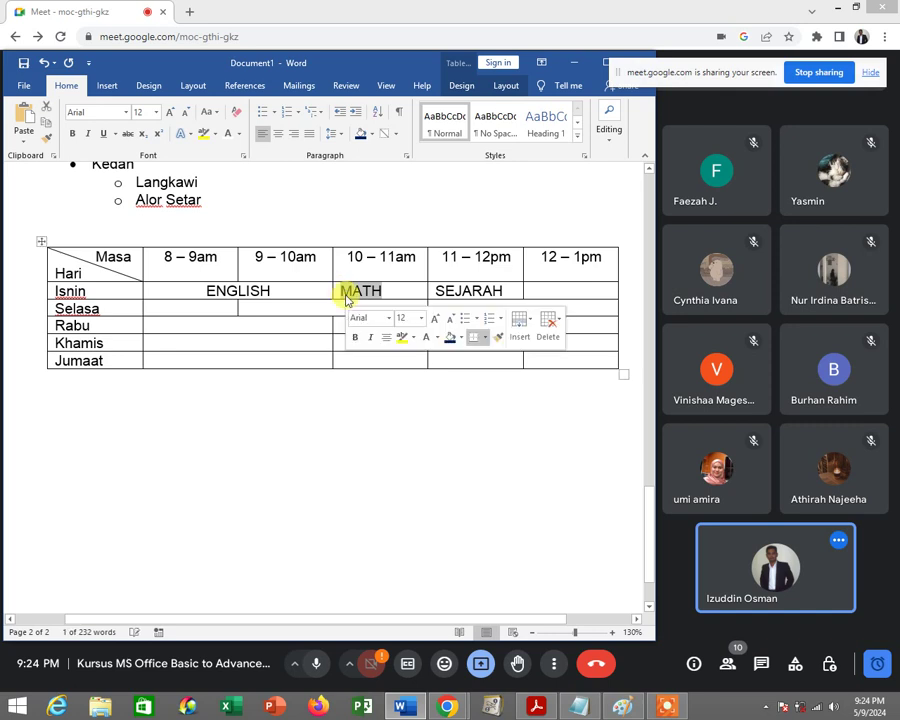
type("BM")
left_click_drag(435, 290, 508, 290)
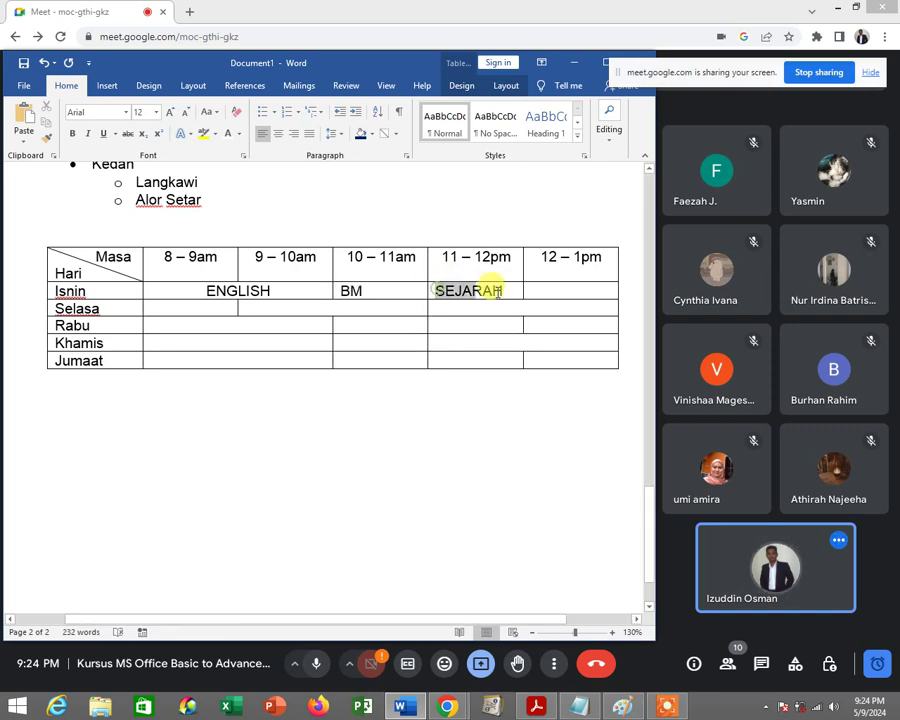
type("M")
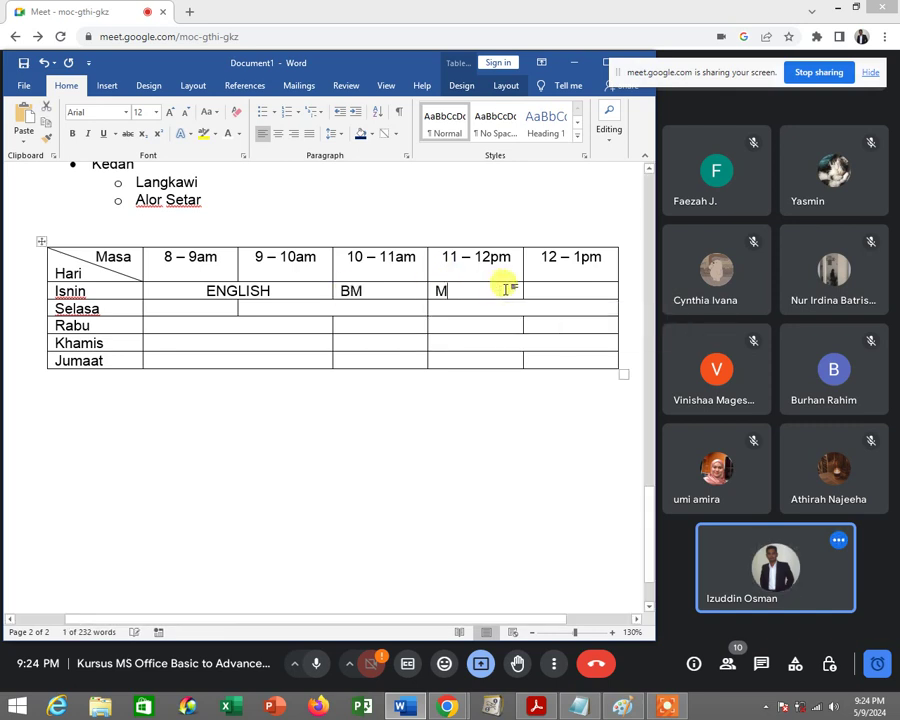
type("ATH")
Enter SEJARAH in the Isnin 12–1pm cell.
left_click(568, 290)
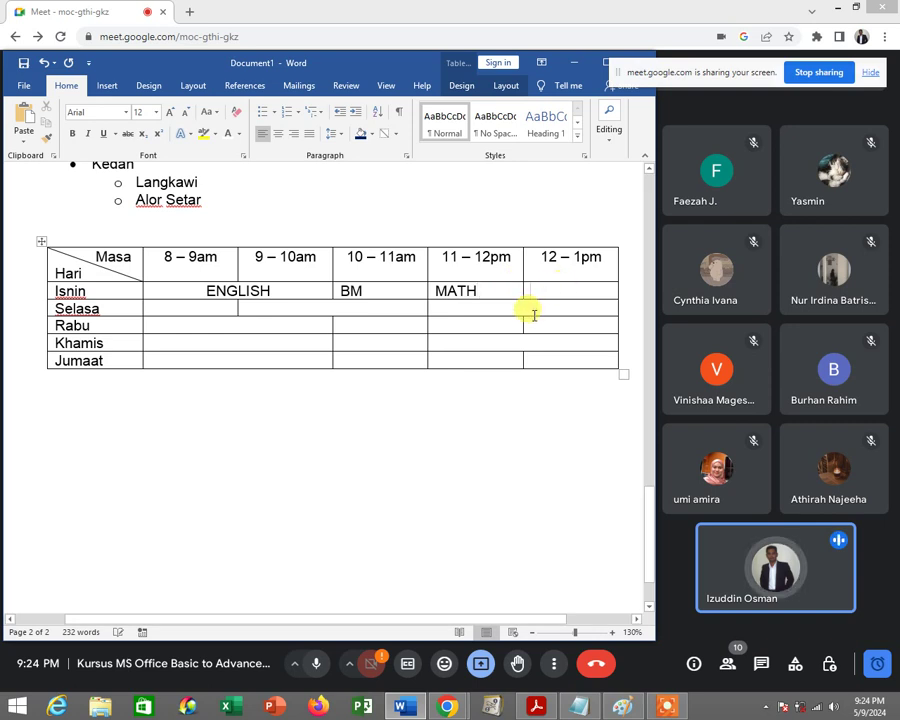
type("SEJARAH")
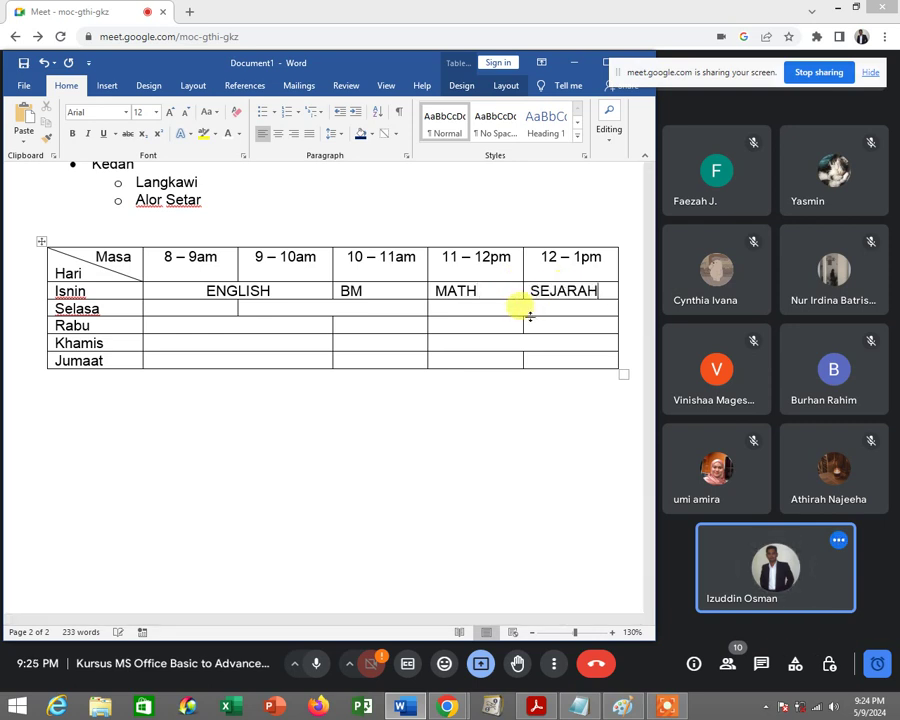
left_click(540, 708)
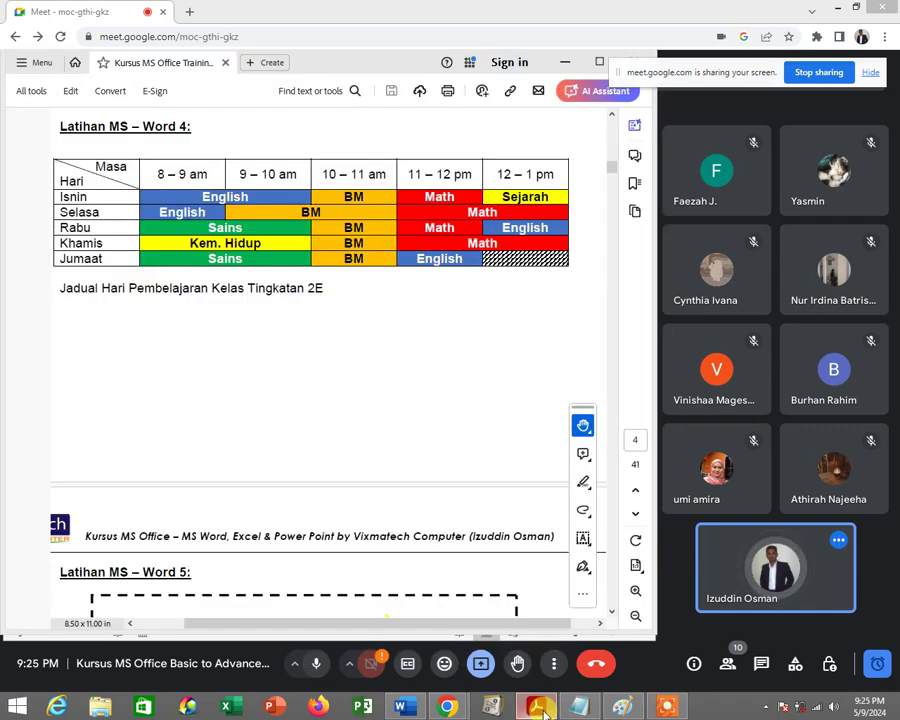
Copy ENGLISH into the Selasa 8–9am cell and centre it.
left_click(540, 708)
left_click(200, 308)
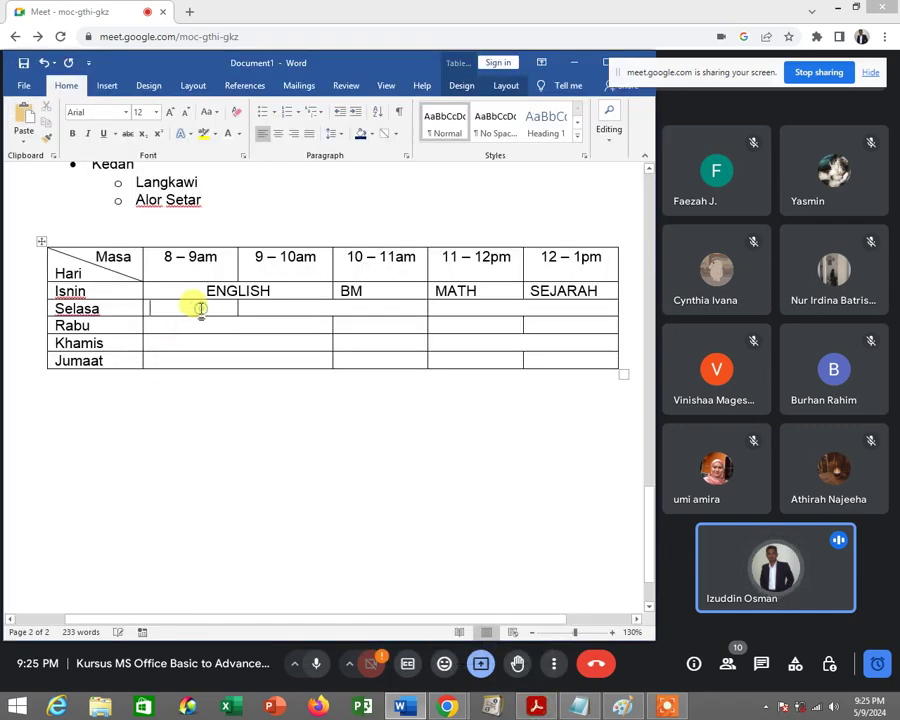
left_click_drag(208, 291, 268, 288)
key("ctrl+c")
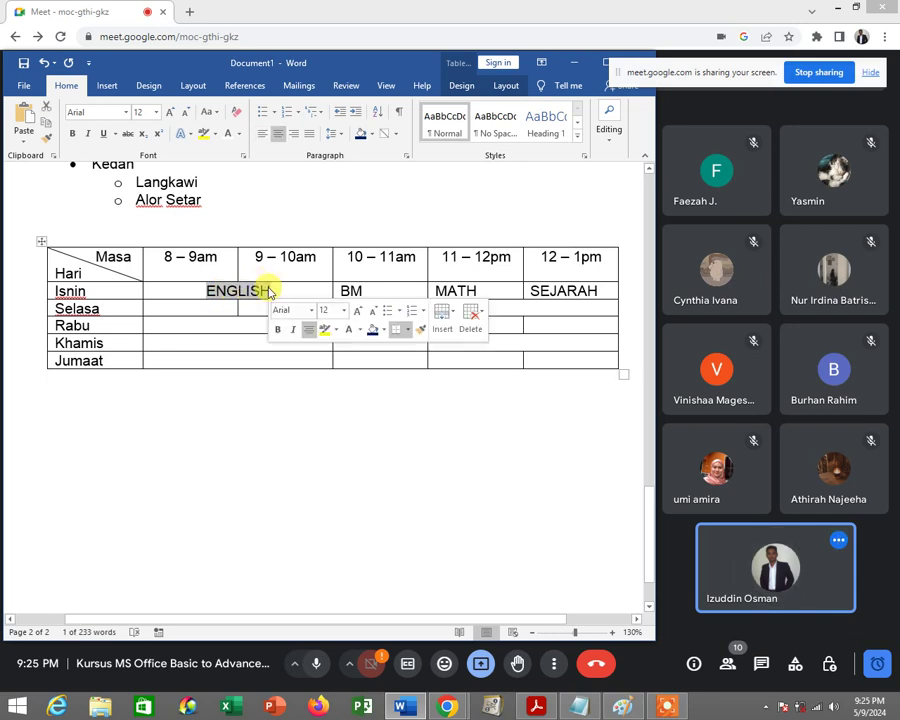
left_click(204, 307)
key("ctrl+v")
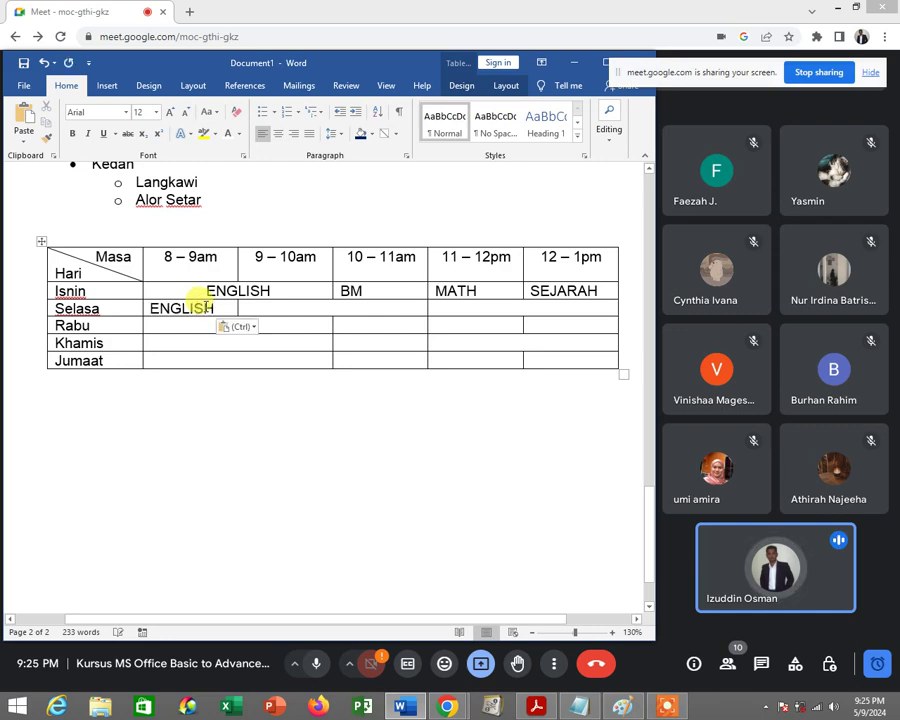
left_click(280, 137)
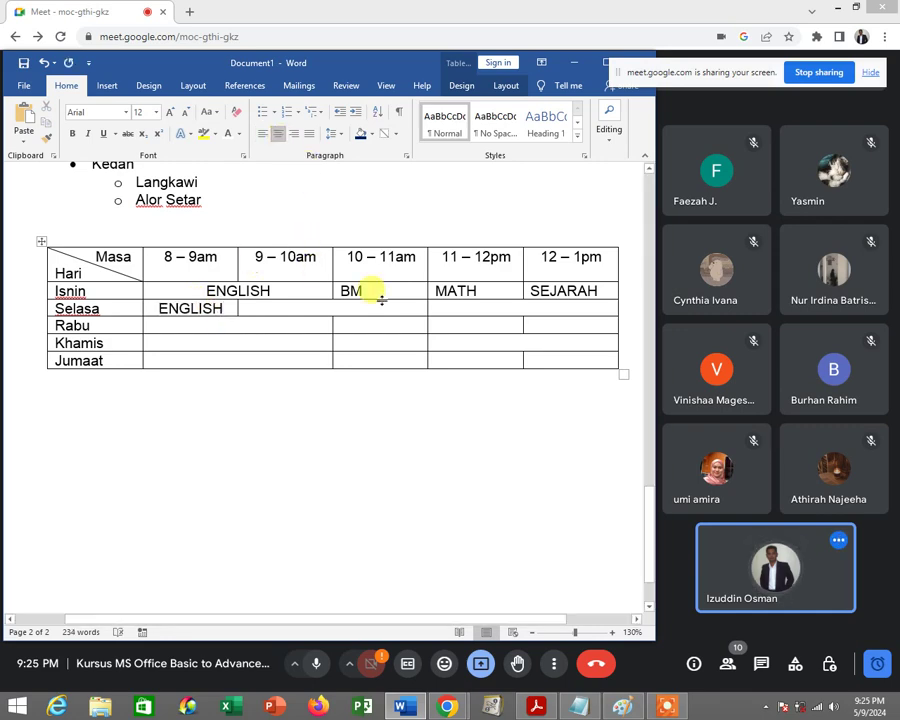
left_click(539, 708)
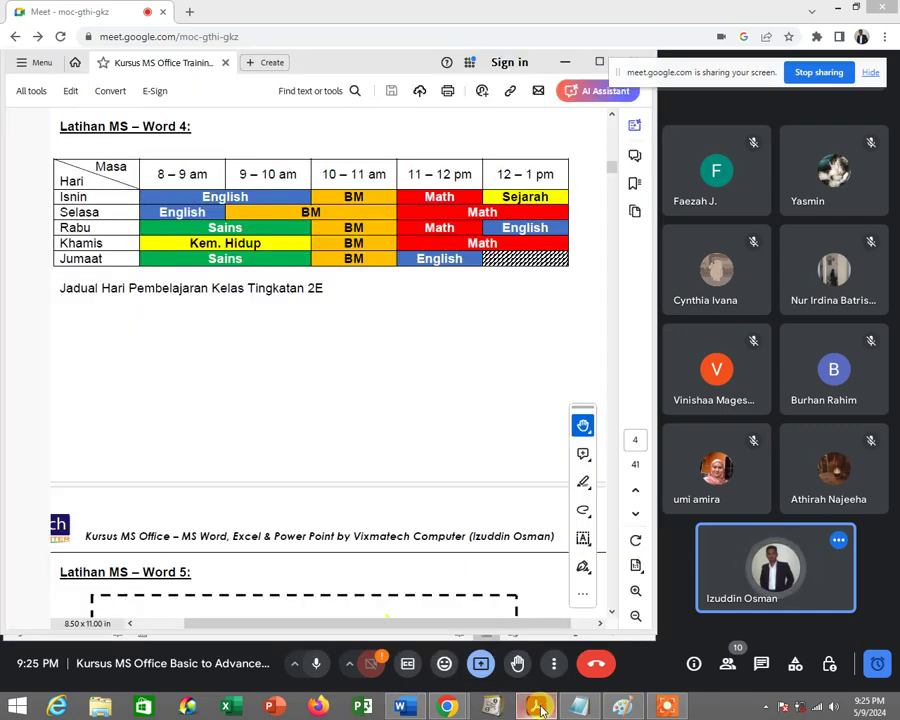
left_click(539, 708)
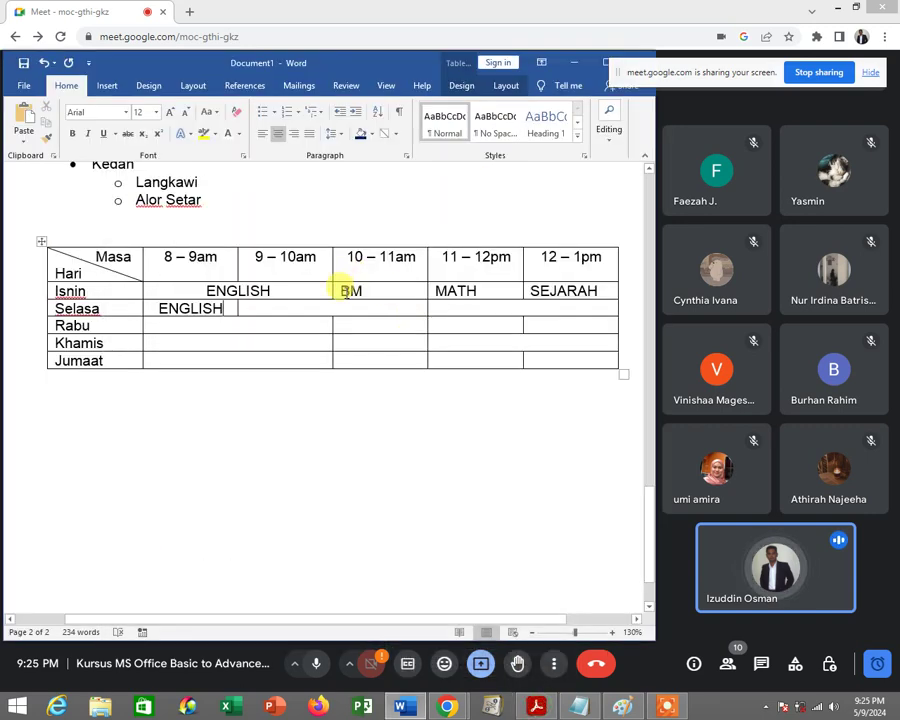
Copy BM into the Selasa 9–10am cell and centre it.
double_click(342, 290)
key("ctrl+c")
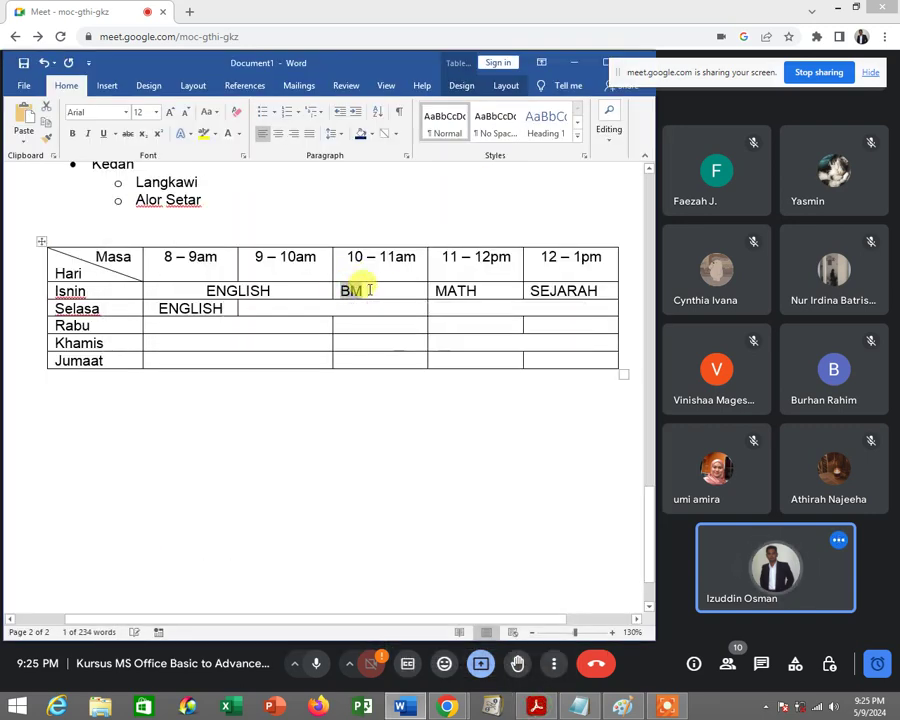
left_click(297, 307)
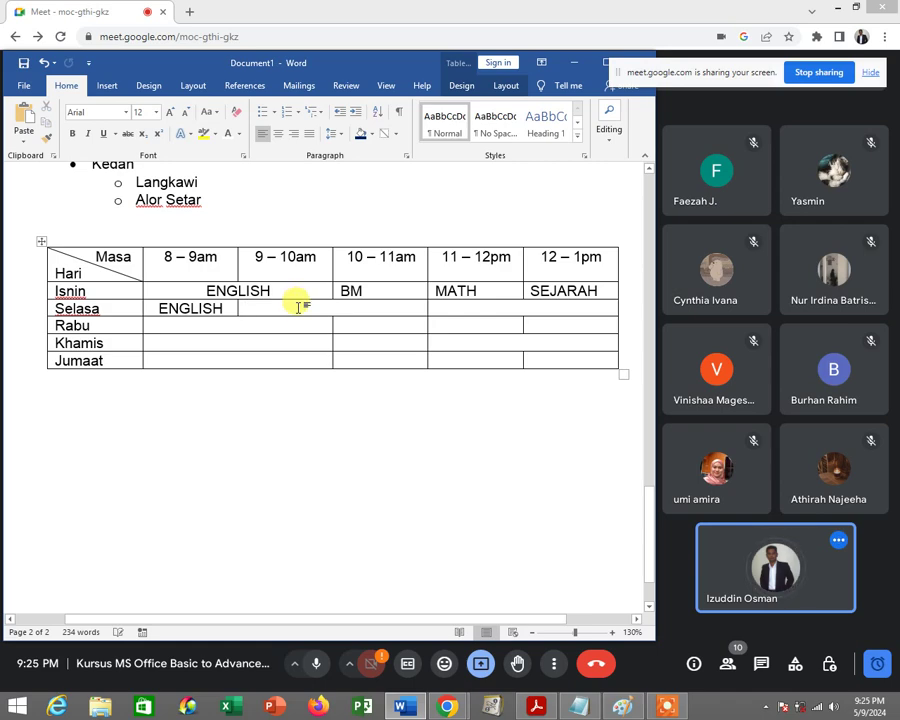
key("ctrl+v")
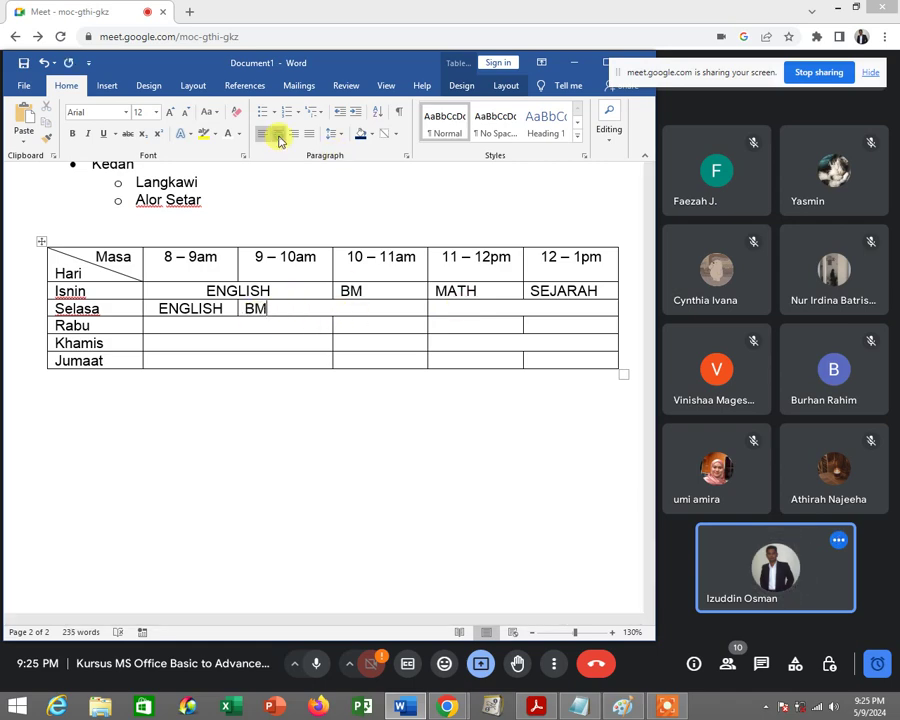
left_click(280, 136)
left_click(538, 706)
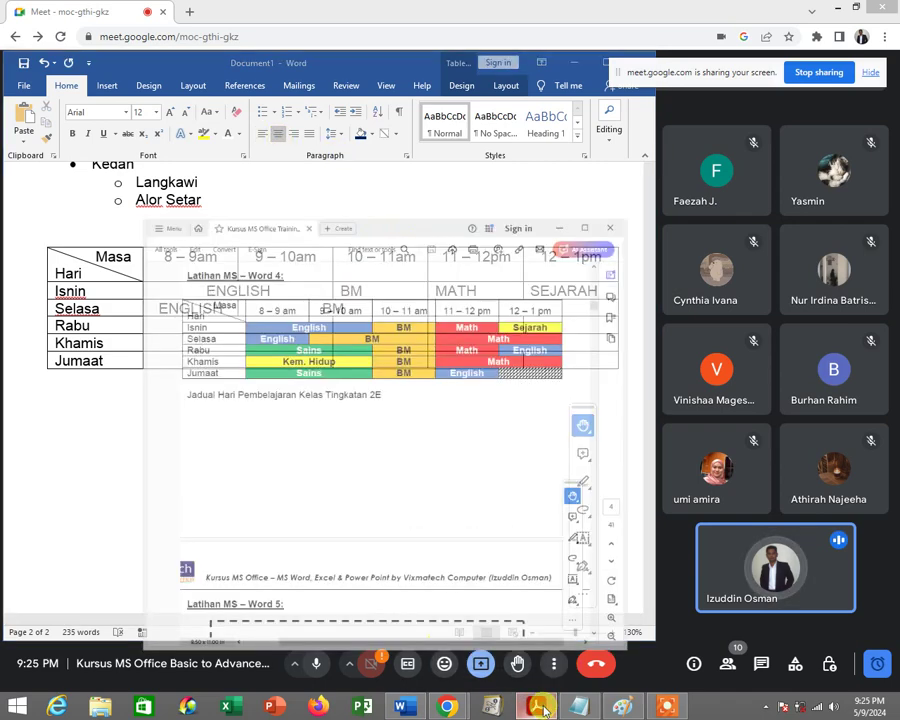
left_click(538, 706)
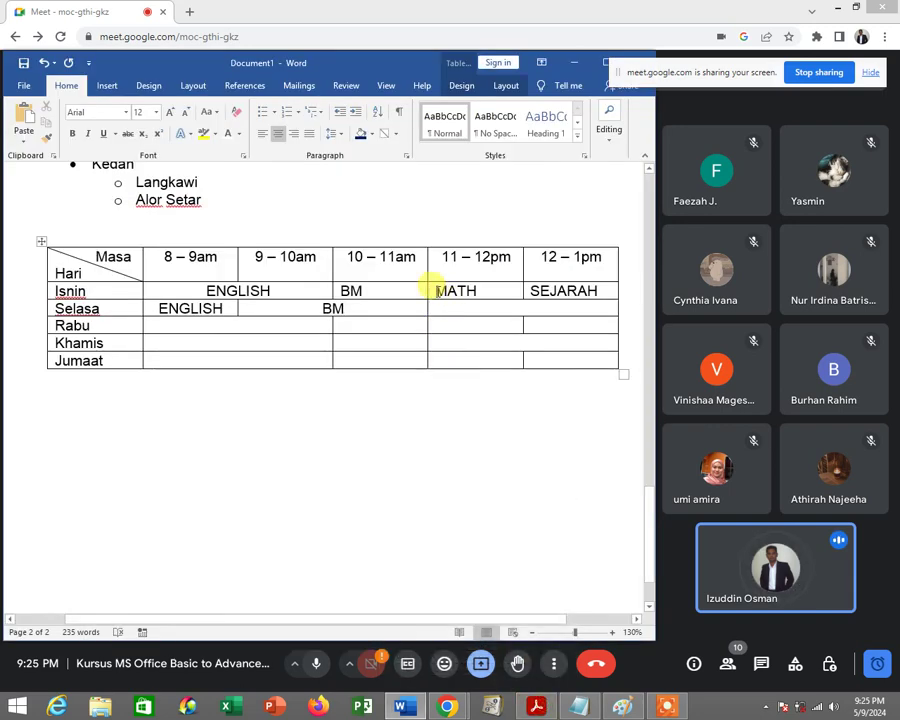
Centre the Isnin BM, MATH and SEJARAH entries in their cells.
left_click(437, 291)
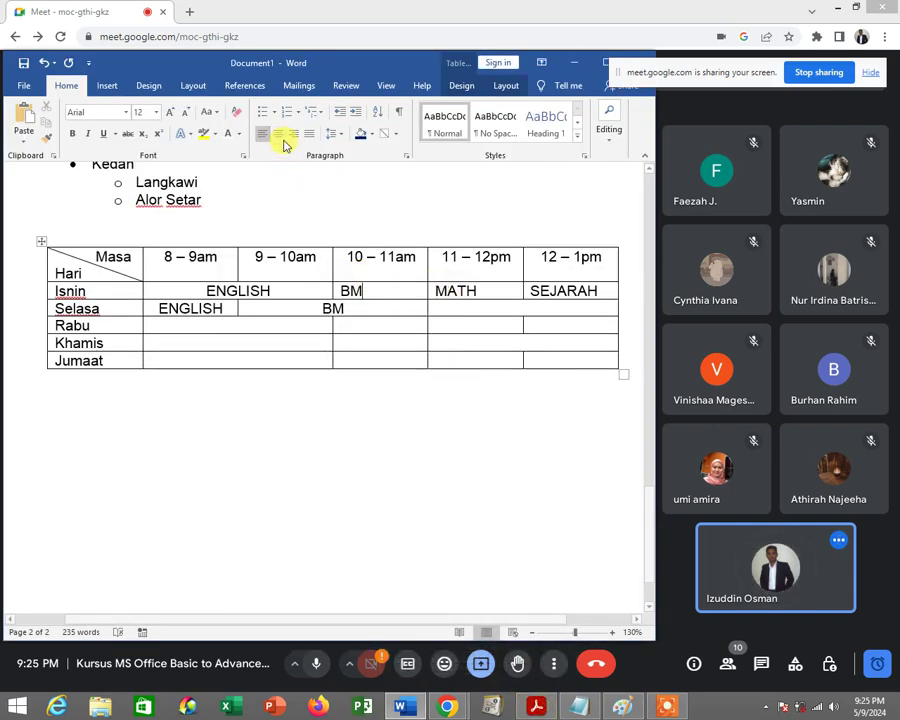
left_click(278, 133)
left_click(490, 291)
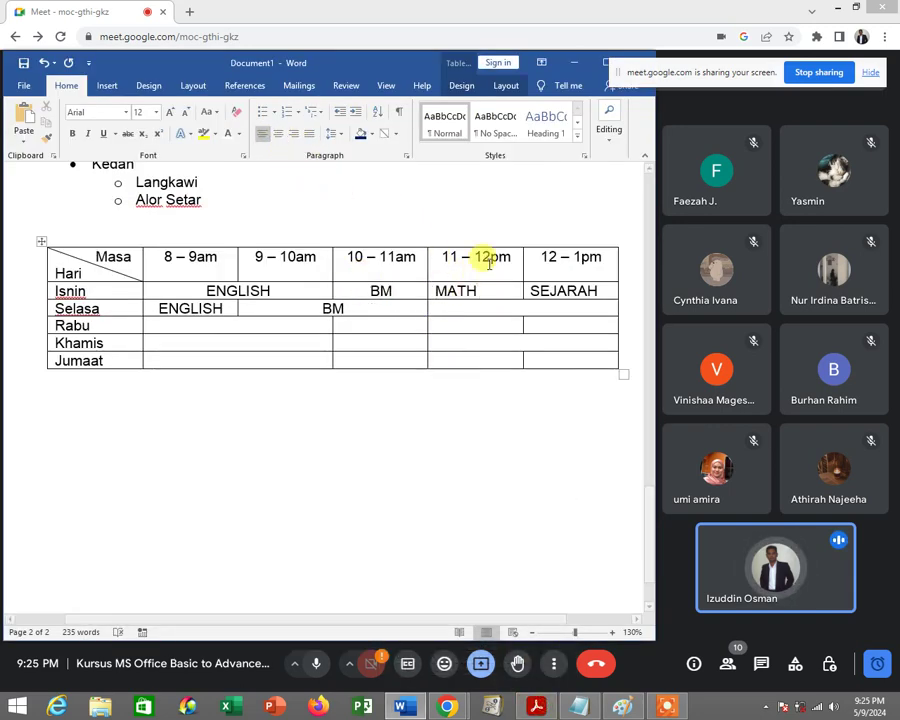
left_click_drag(437, 291, 550, 288)
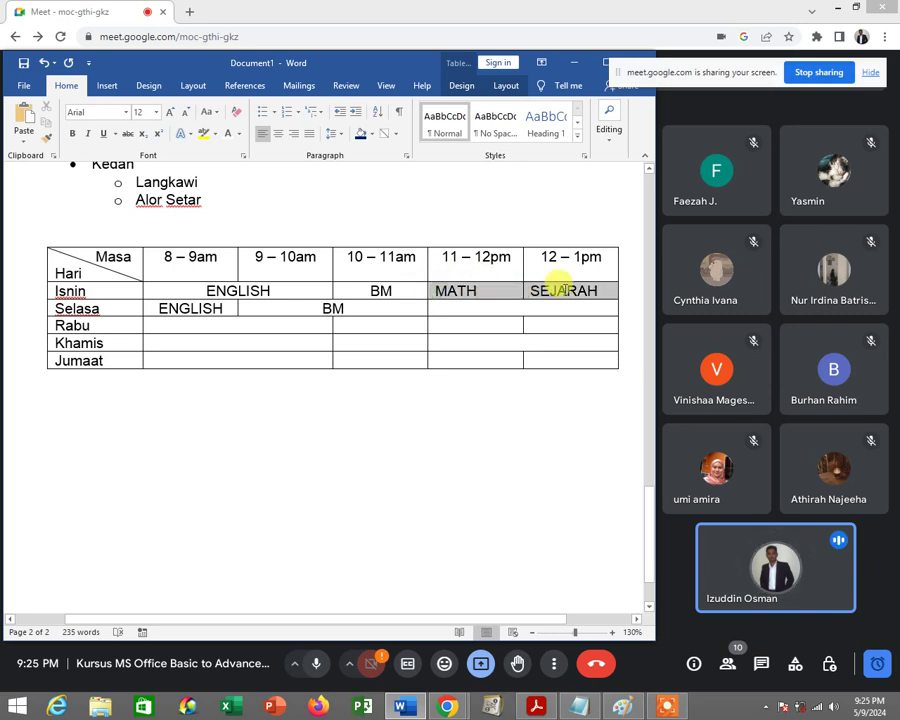
left_click(278, 133)
Copy MATH into the Selasa 11–12pm cell and centre it.
left_click_drag(447, 289, 497, 288)
key("ctrl+c")
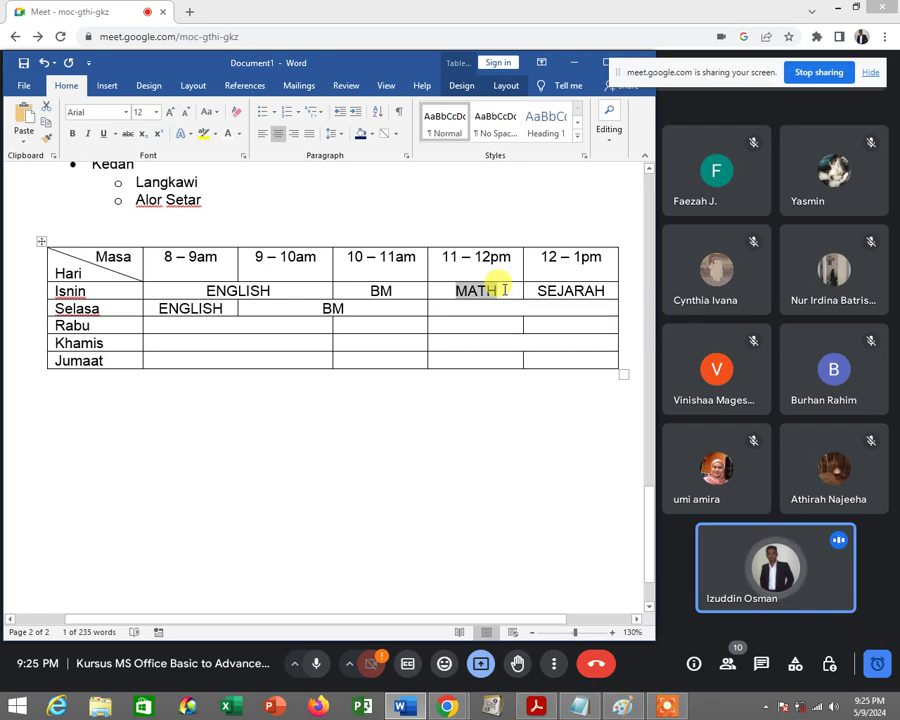
left_click(490, 308)
key("ctrl+v")
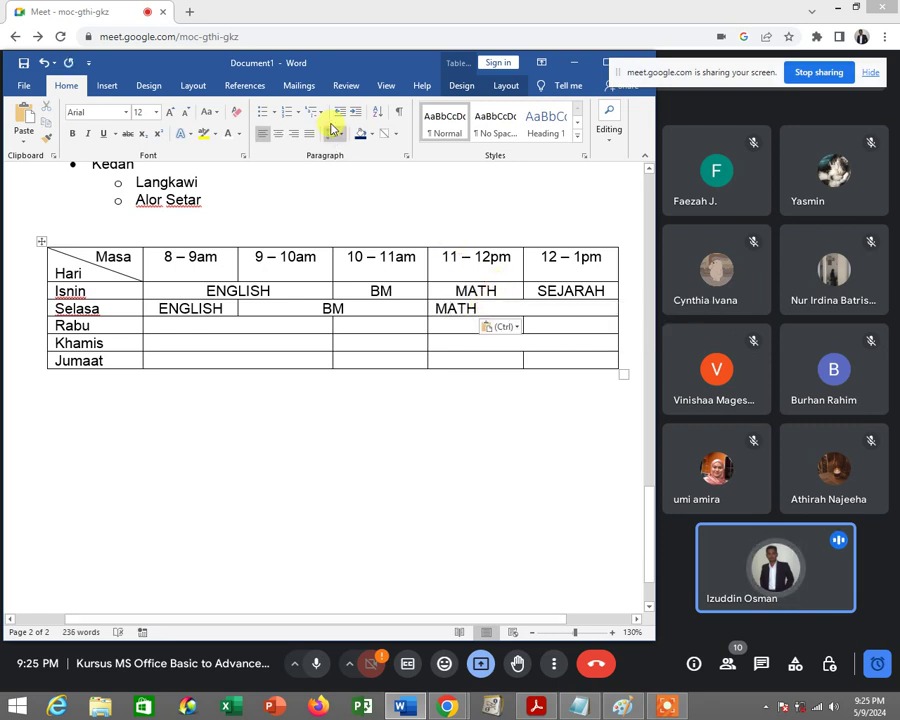
left_click(278, 133)
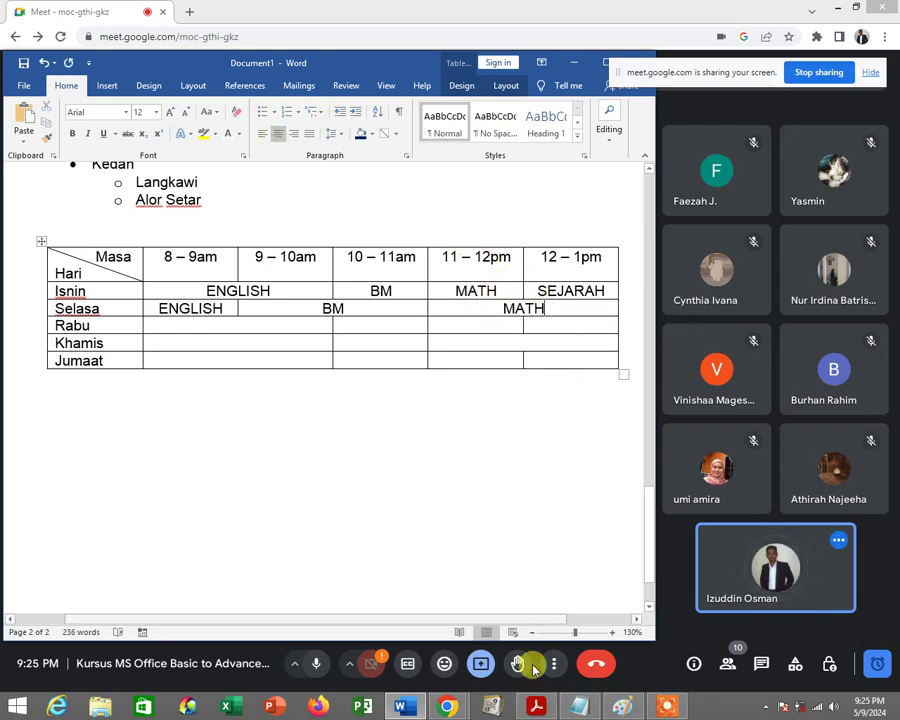
left_click(532, 706)
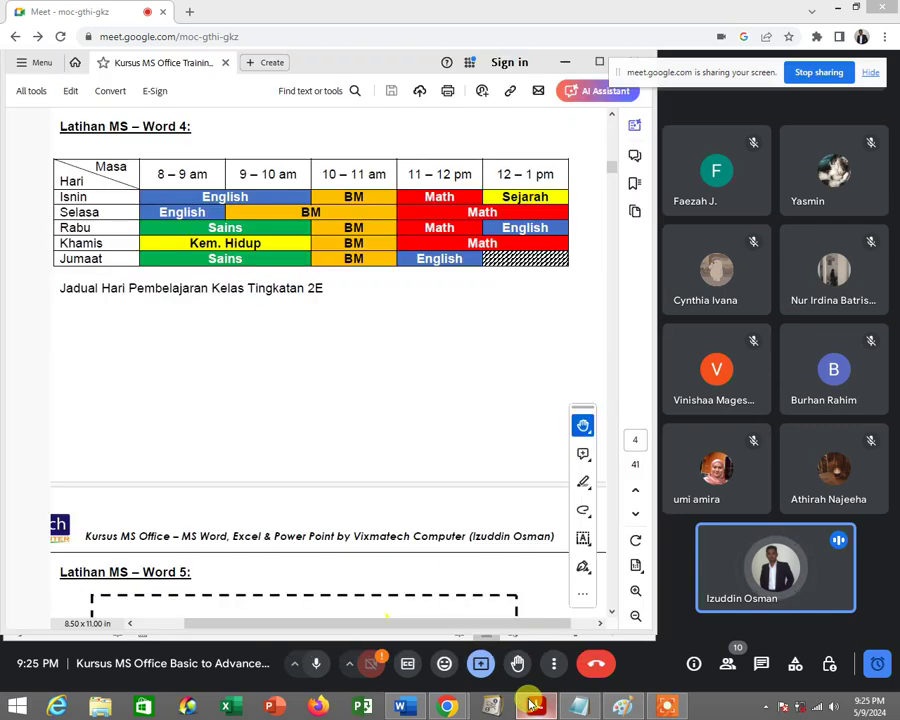
Enter SAINS, centred, in the Rabu 8–10am cell.
left_click(532, 706)
left_click(212, 326)
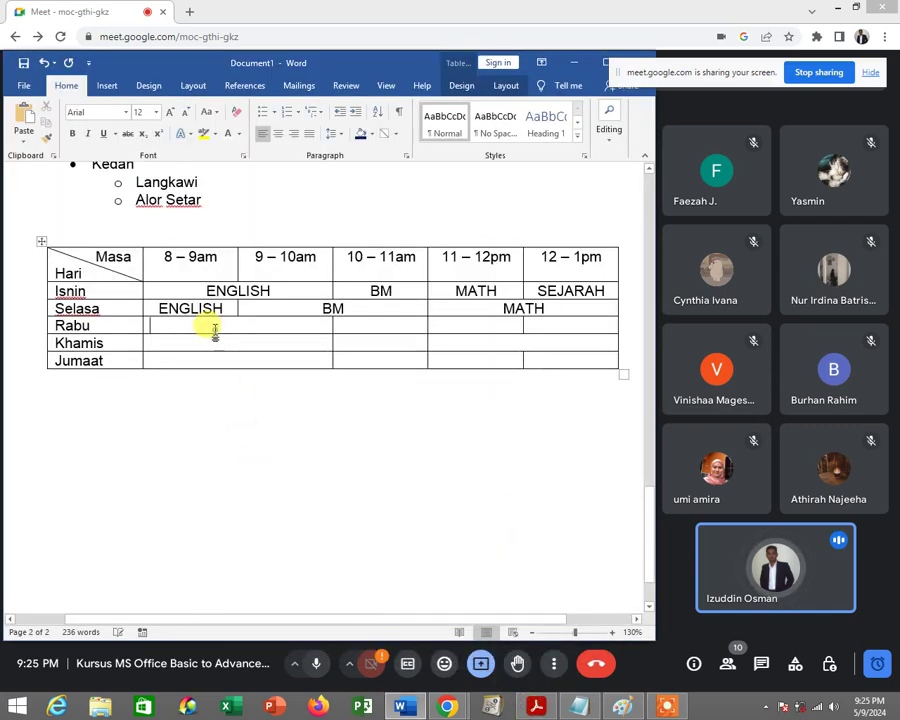
type("SAI")
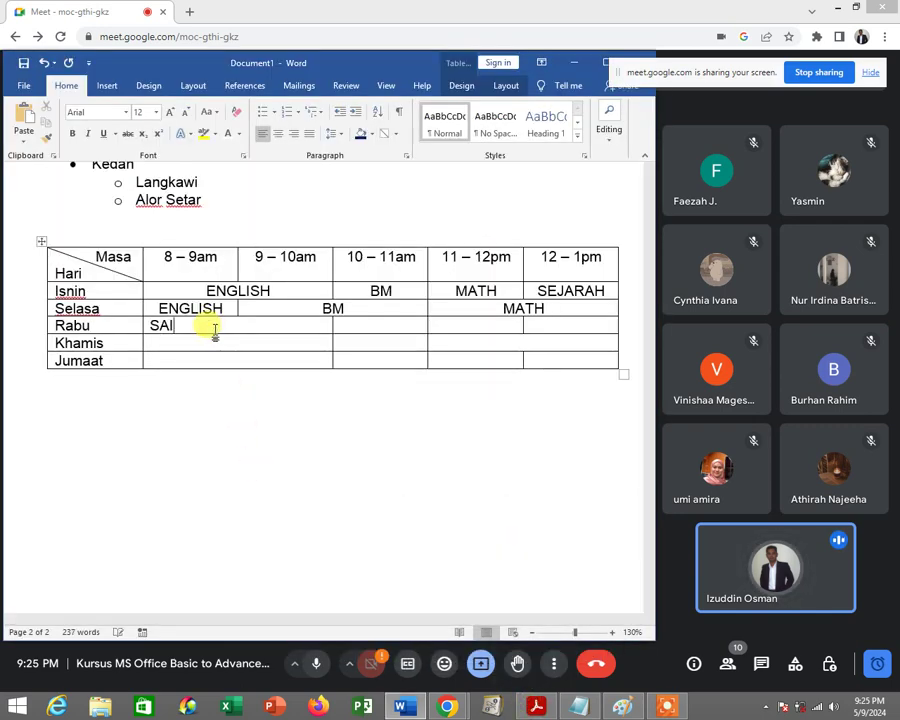
type("NS")
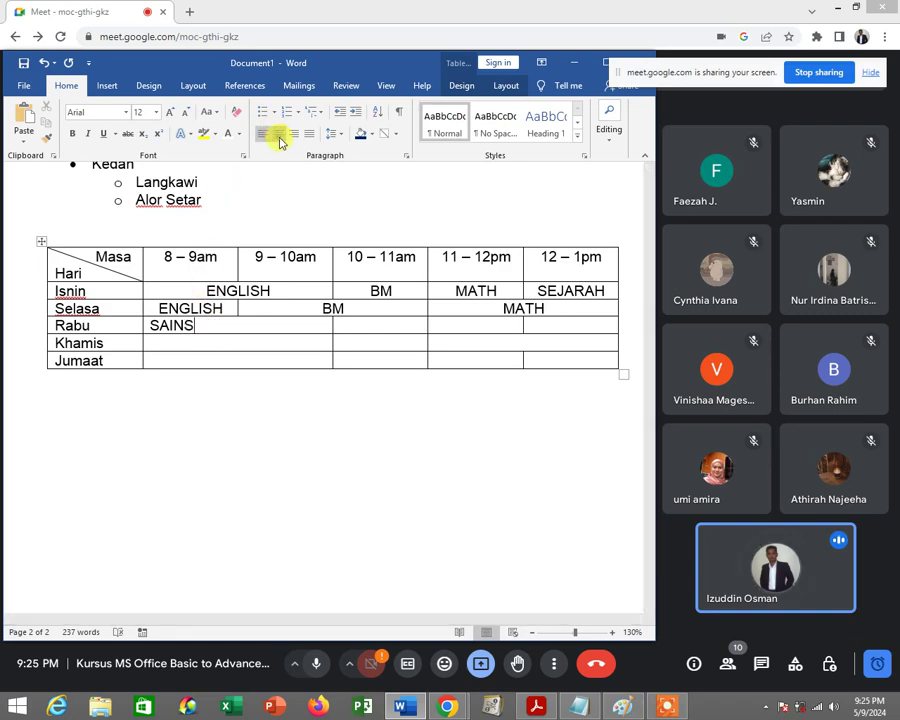
left_click(280, 142)
left_click(537, 708)
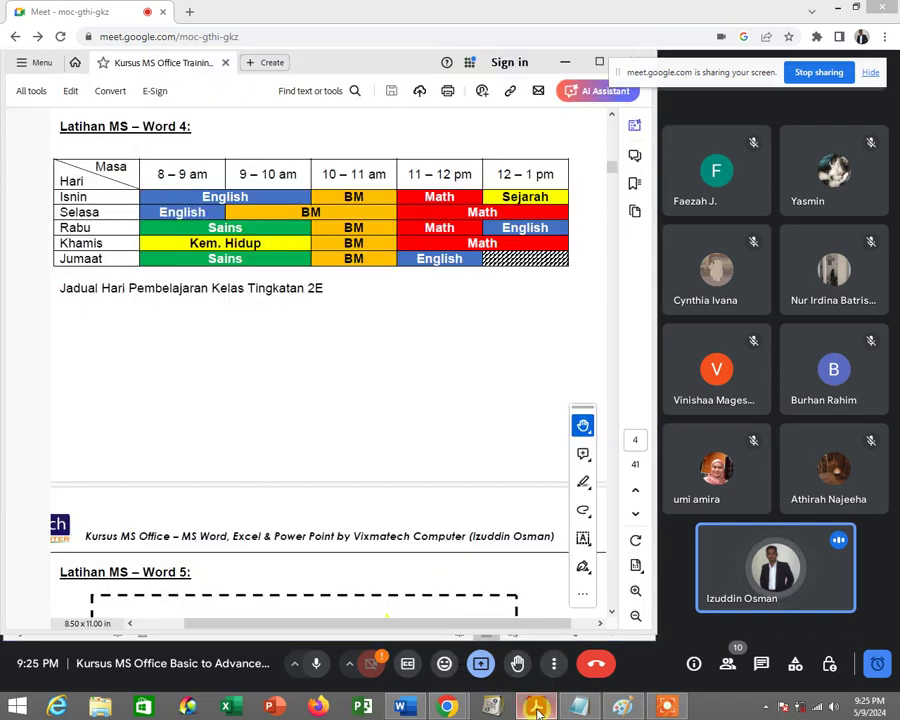
left_click(537, 708)
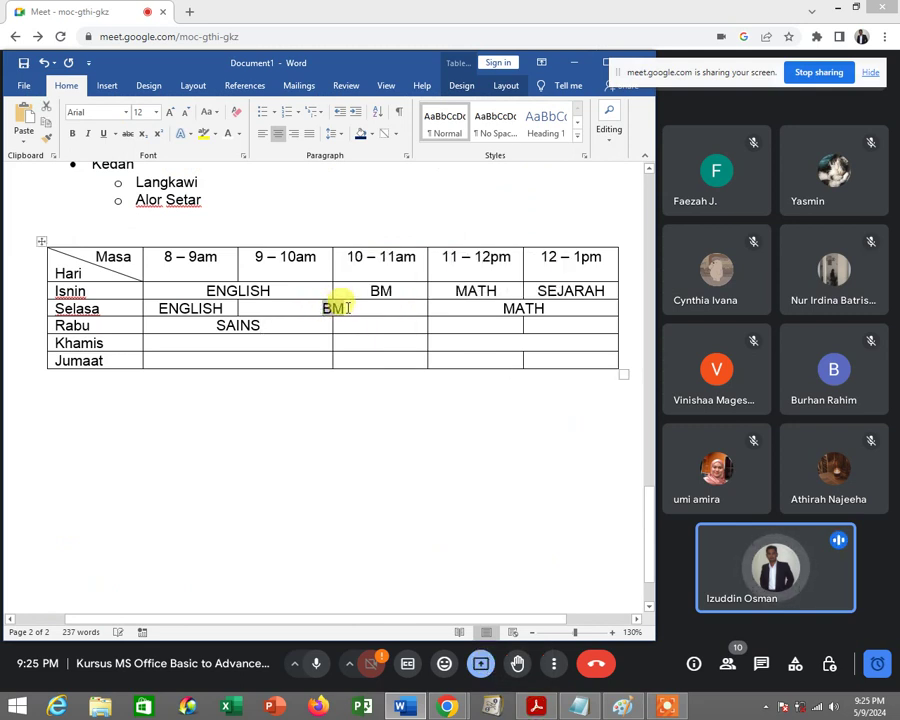
Copy BM into the Rabu 10–11am cell and centre it.
double_click(335, 307)
left_click(395, 326)
type("BM")
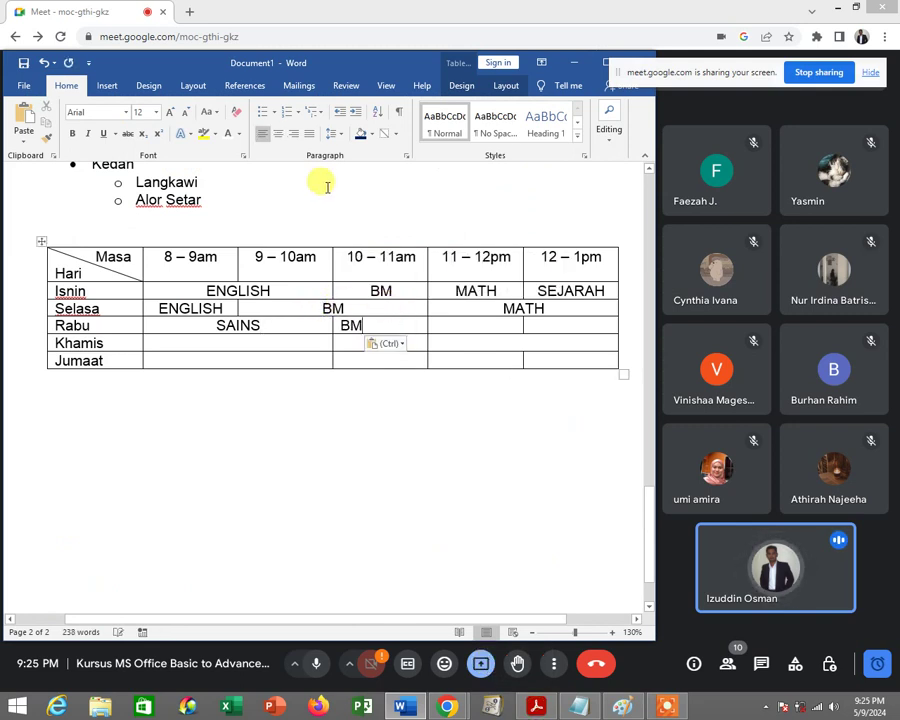
left_click(281, 134)
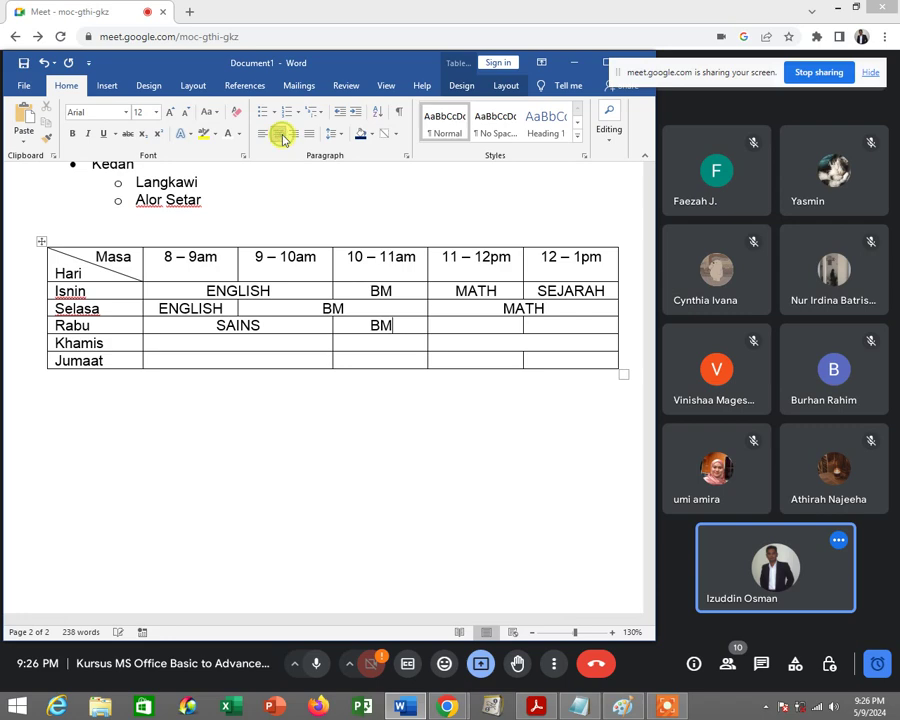
left_click(534, 708)
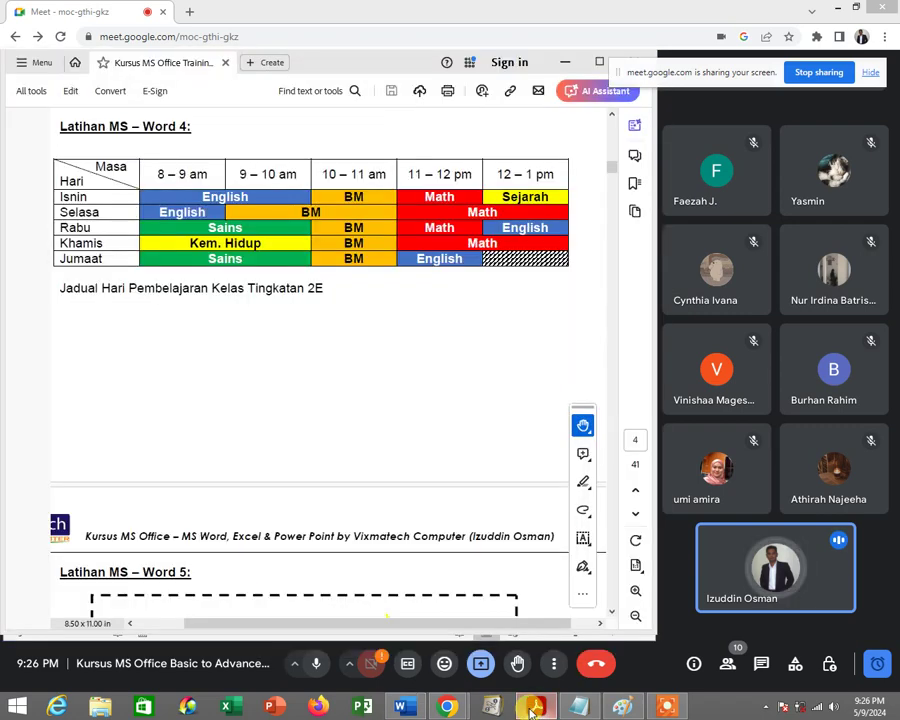
left_click(531, 708)
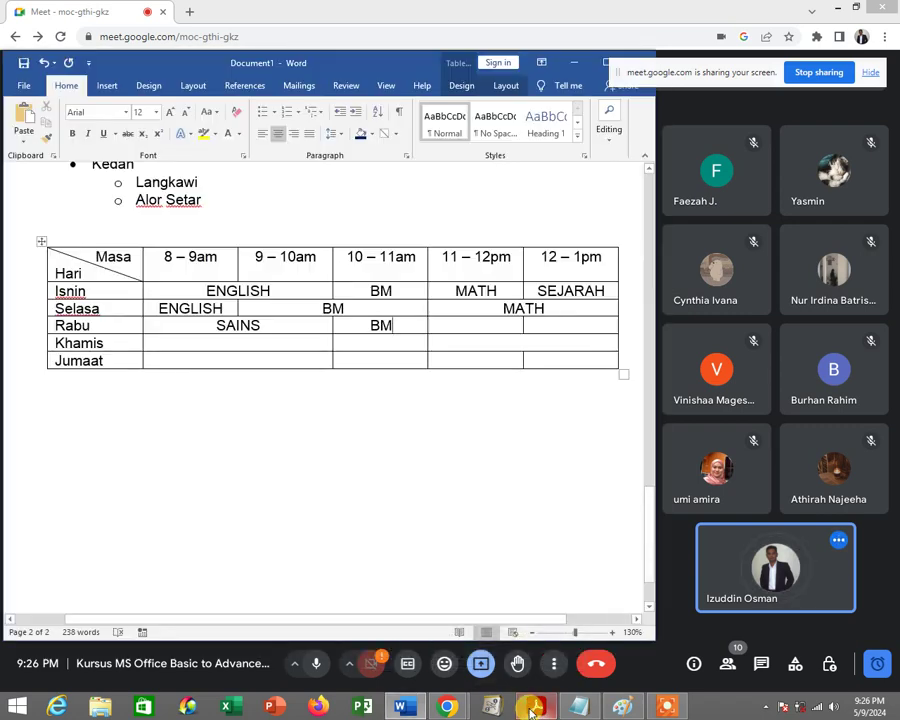
Copy MATH into the Rabu 11–12pm cell and centre it.
double_click(541, 307)
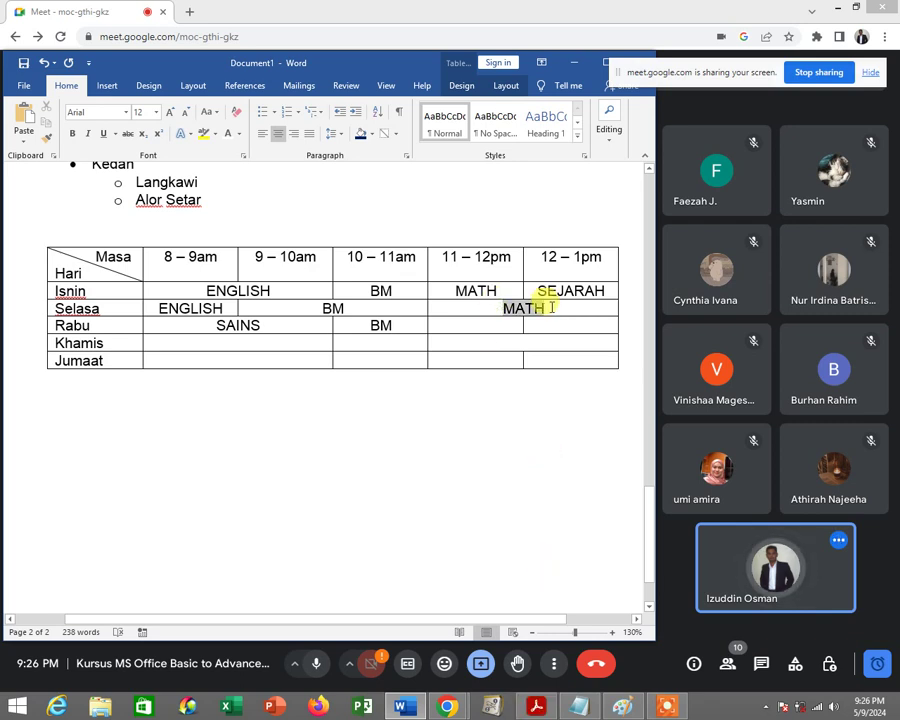
key("ctrl+c")
left_click(482, 322)
key("ctrl+v")
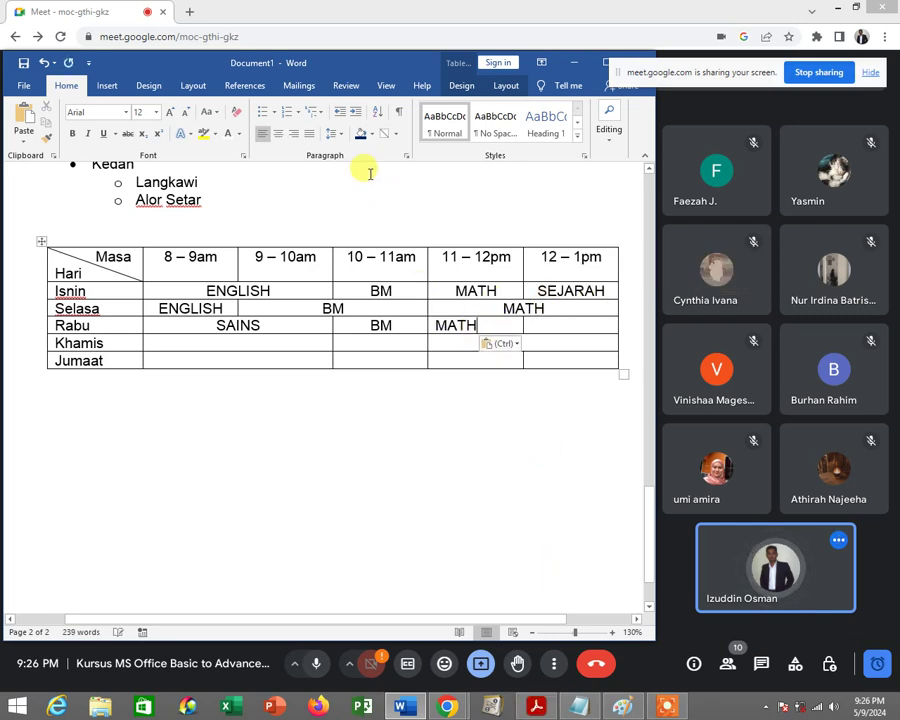
left_click(279, 133)
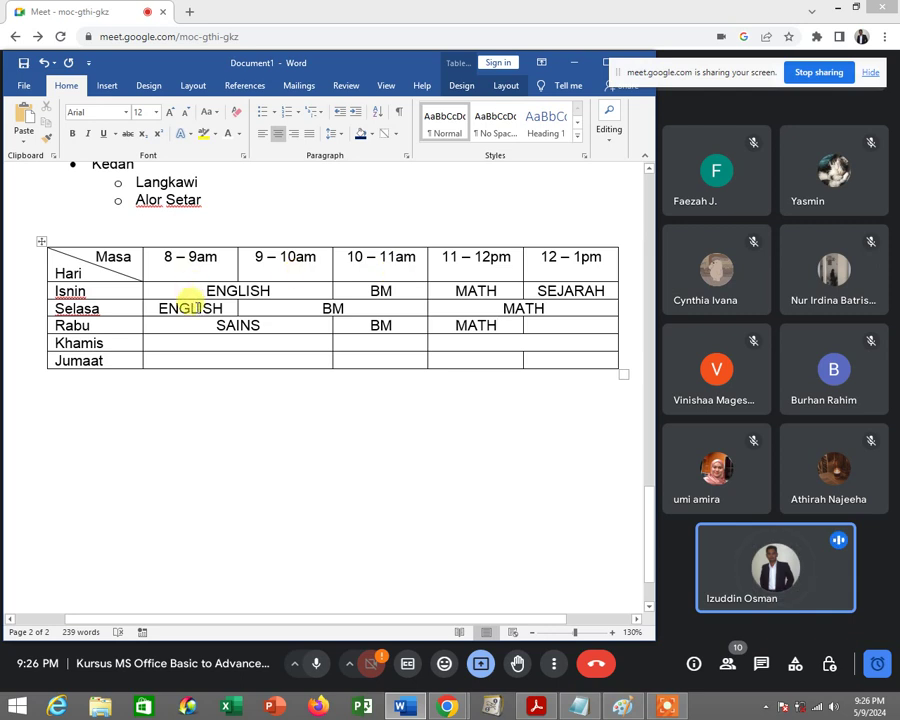
Copy ENGLISH into the Rabu 12–1pm cell and centre it.
left_click_drag(152, 306, 229, 308)
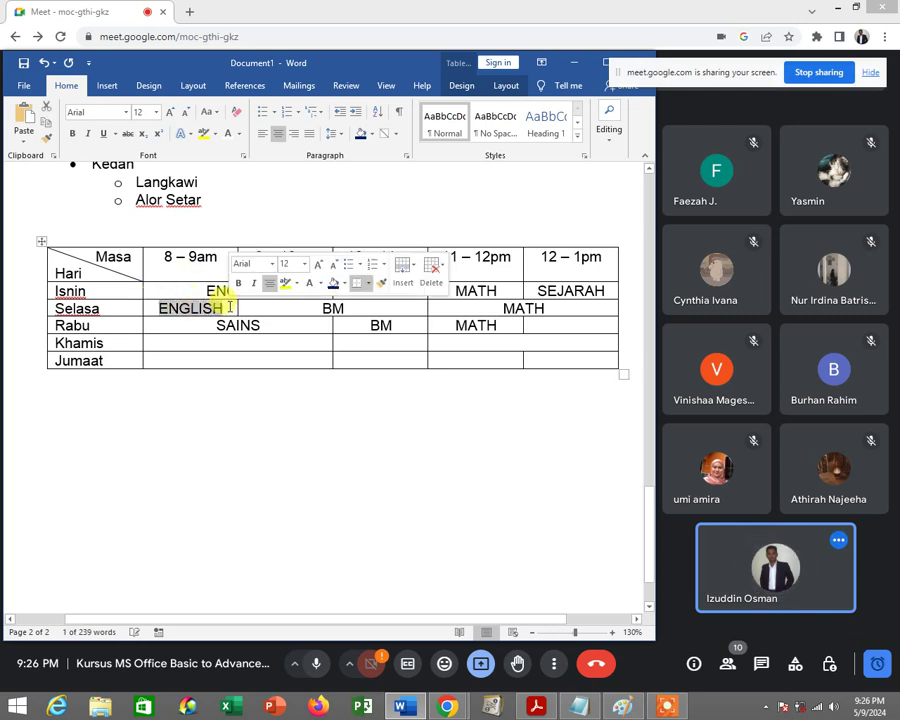
left_click(559, 322)
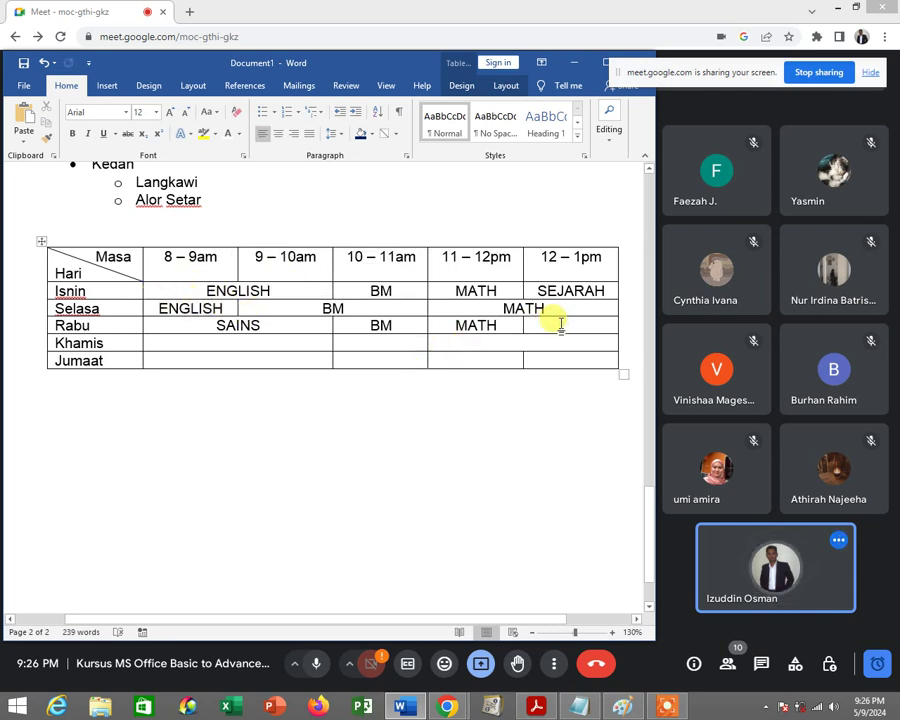
key("ctrl+v")
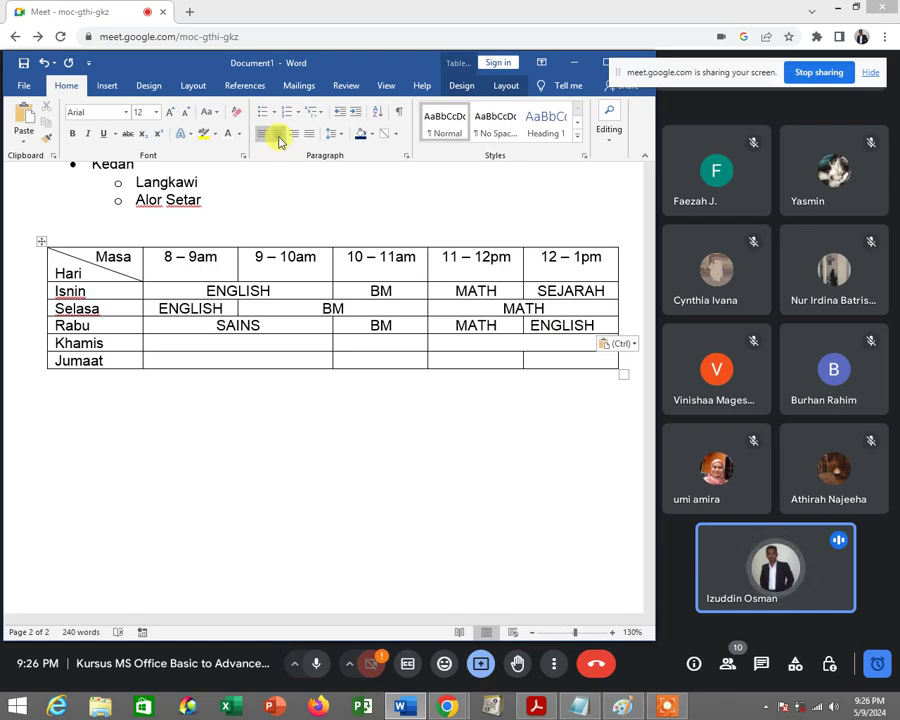
left_click(280, 140)
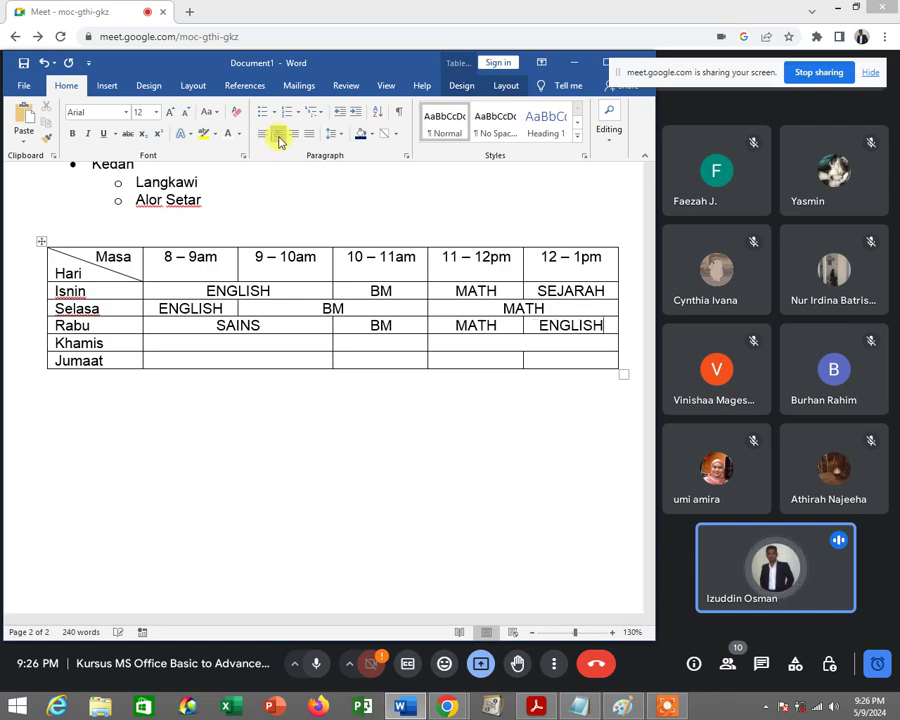
left_click(530, 705)
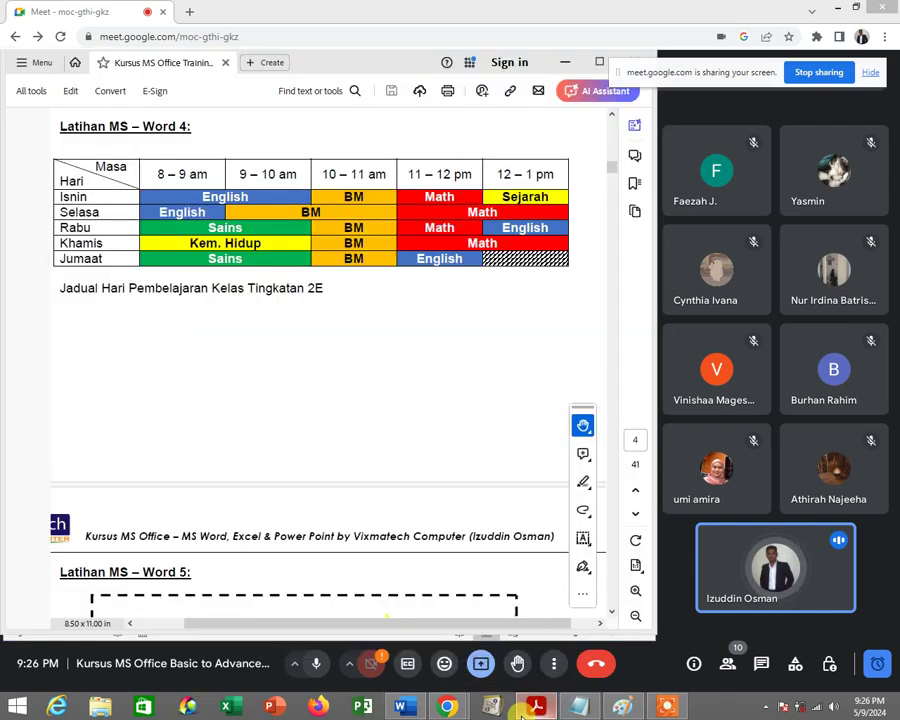
Enter KEM. HIDUP, centred, in the Khamis 8–10am cell.
left_click(521, 706)
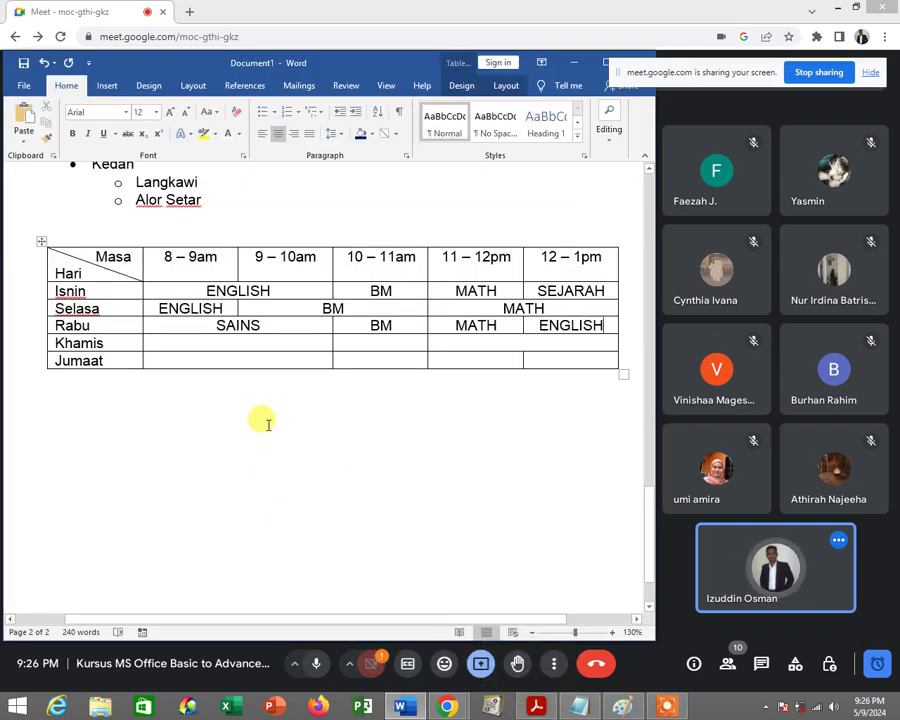
left_click(229, 343)
type("K")
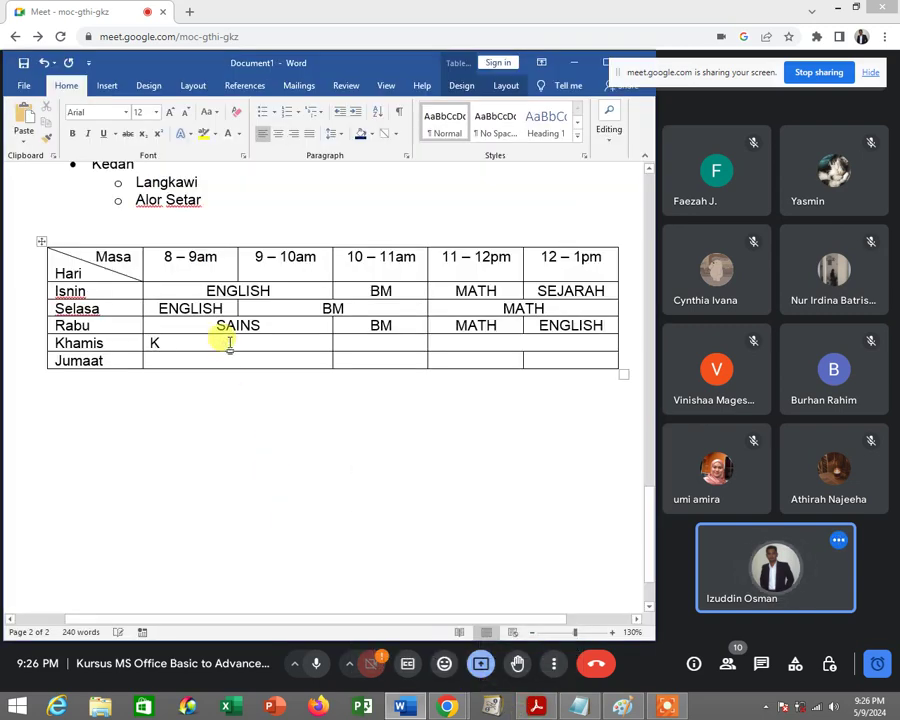
type("EM. ")
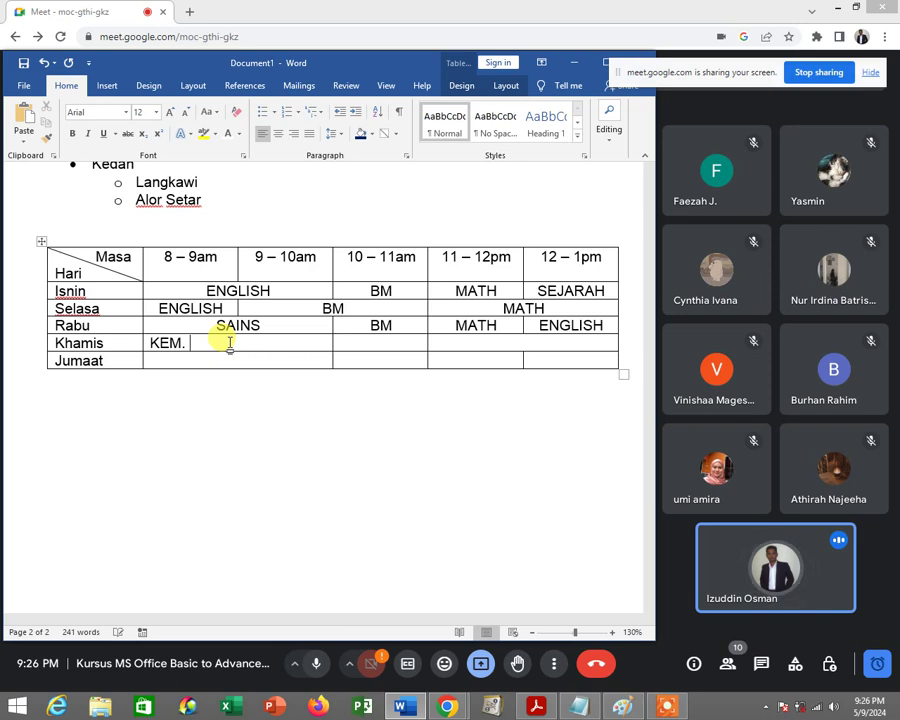
type("HIDUP")
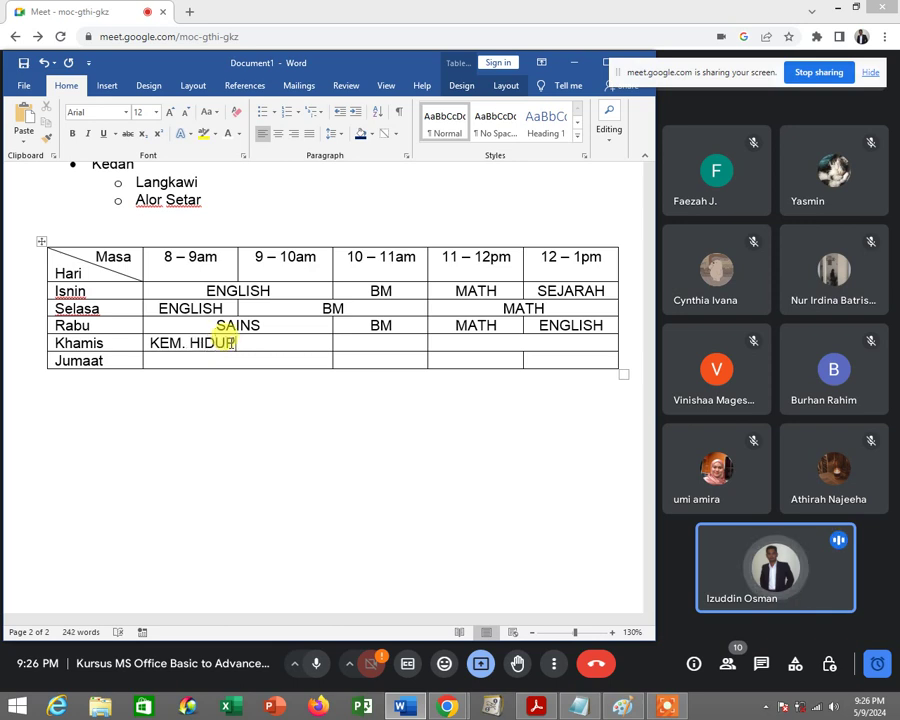
left_click(278, 133)
left_click(540, 708)
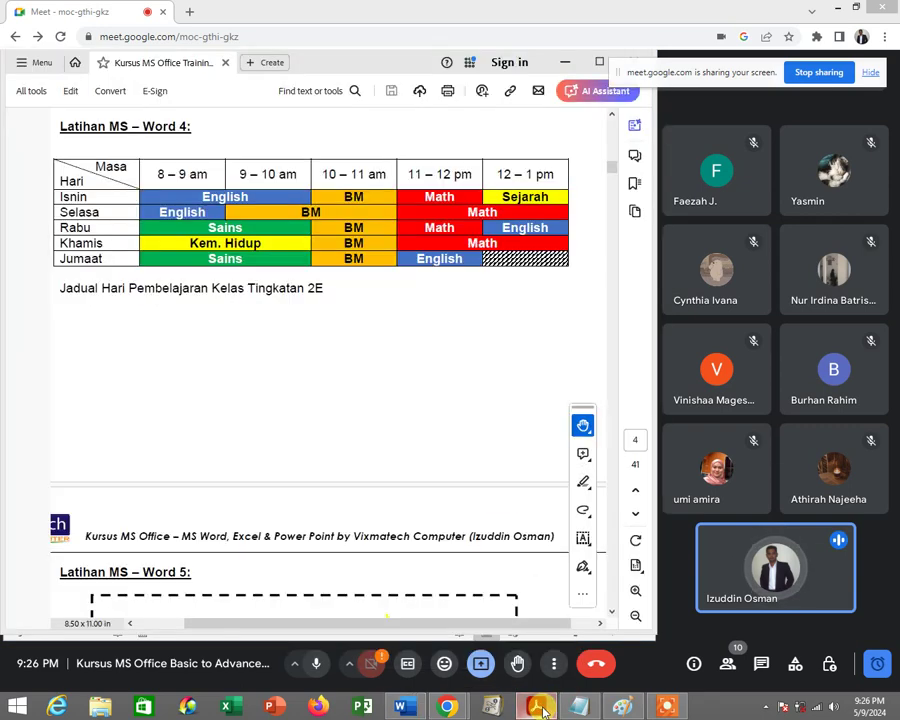
left_click(540, 708)
Copy BM into the Khamis 10–11am cell and centre it.
double_click(380, 325)
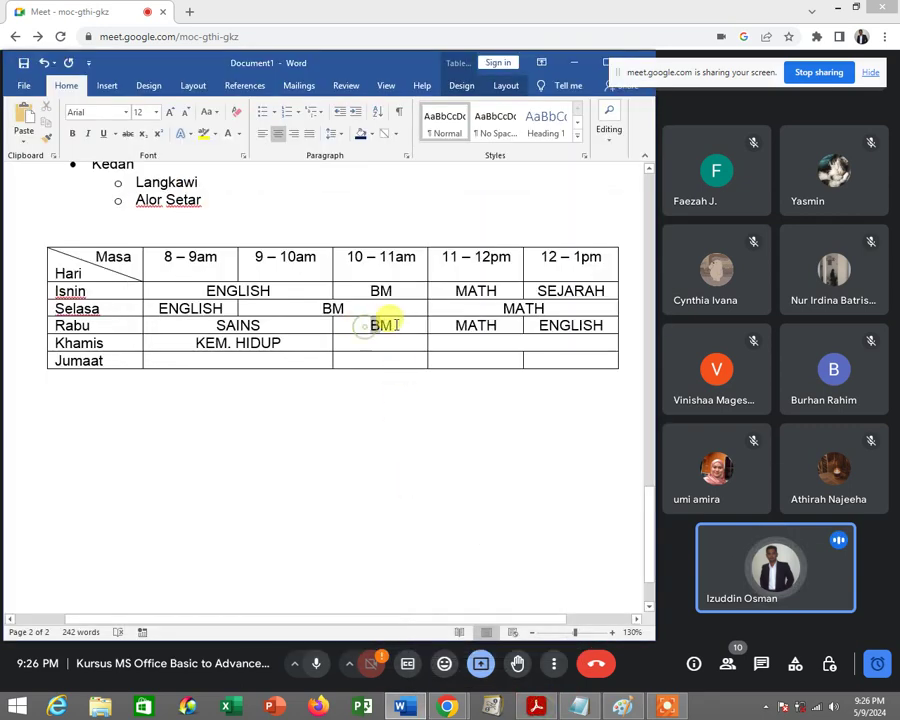
key("ctrl+c")
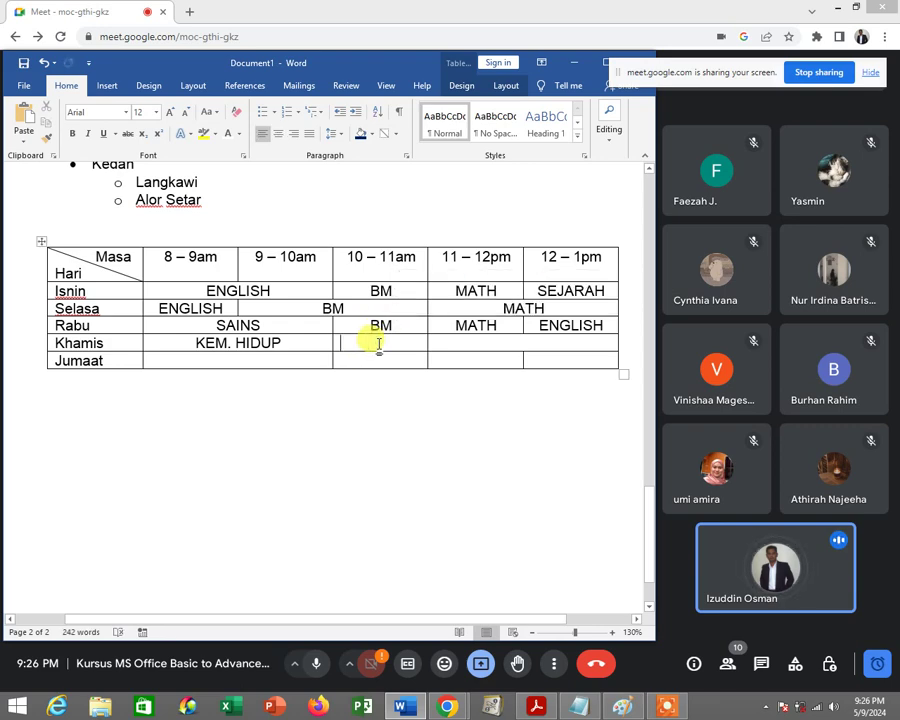
left_click(381, 342)
key("ctrl+v")
left_click(278, 133)
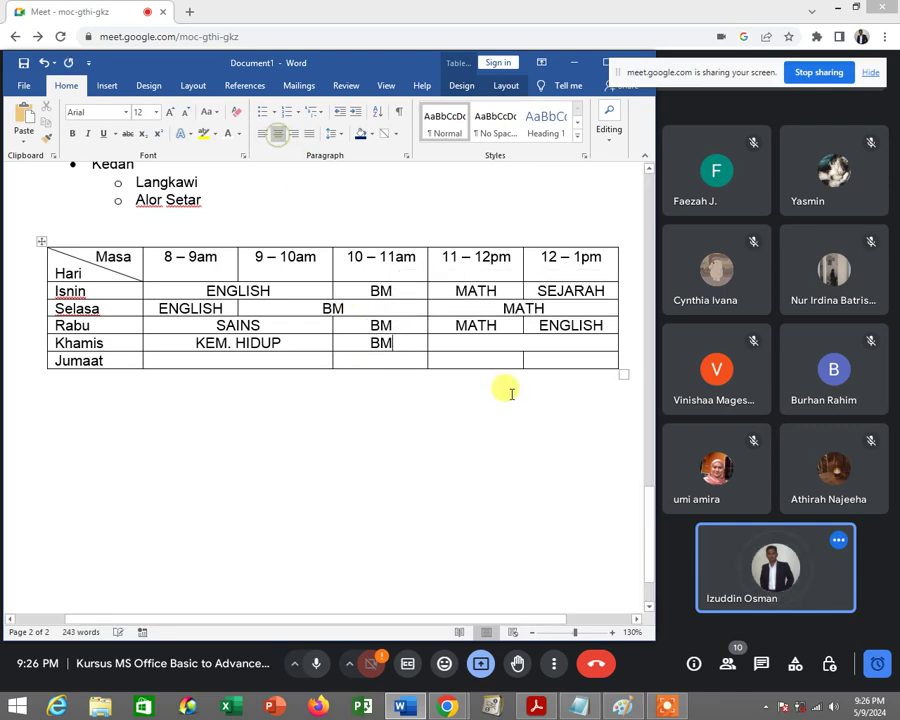
left_click(540, 708)
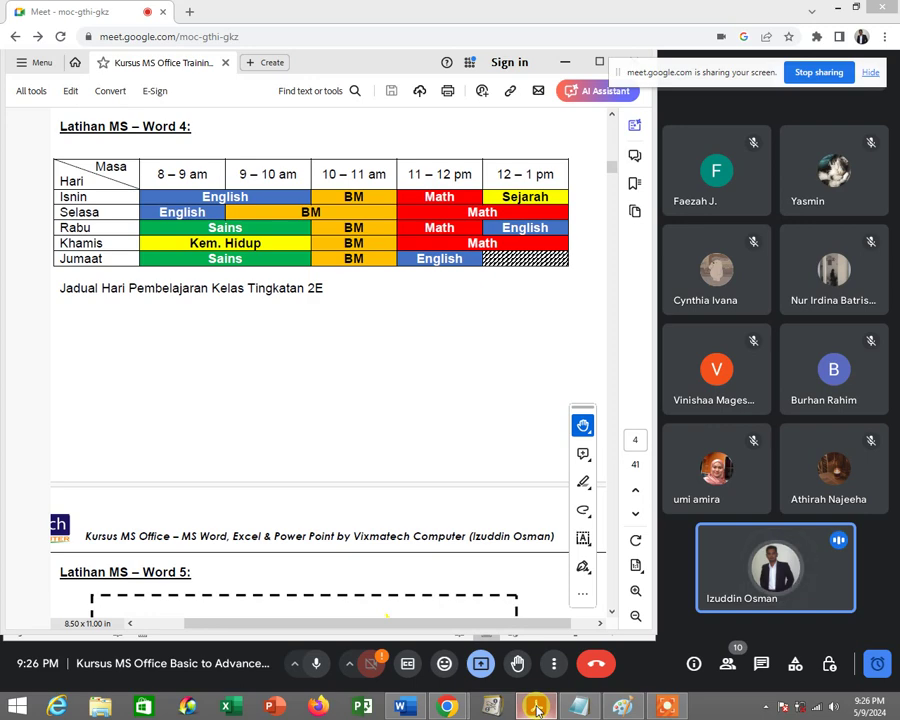
left_click(536, 708)
Copy MATH into the Khamis 11am–1pm cell and centre it.
left_click_drag(452, 325, 508, 325)
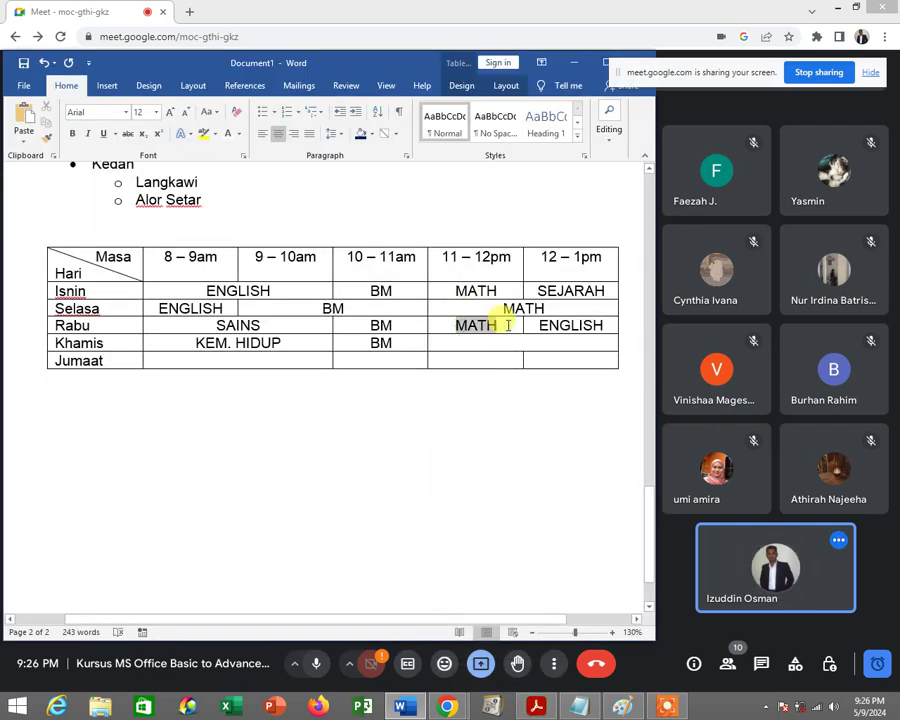
left_click(516, 344)
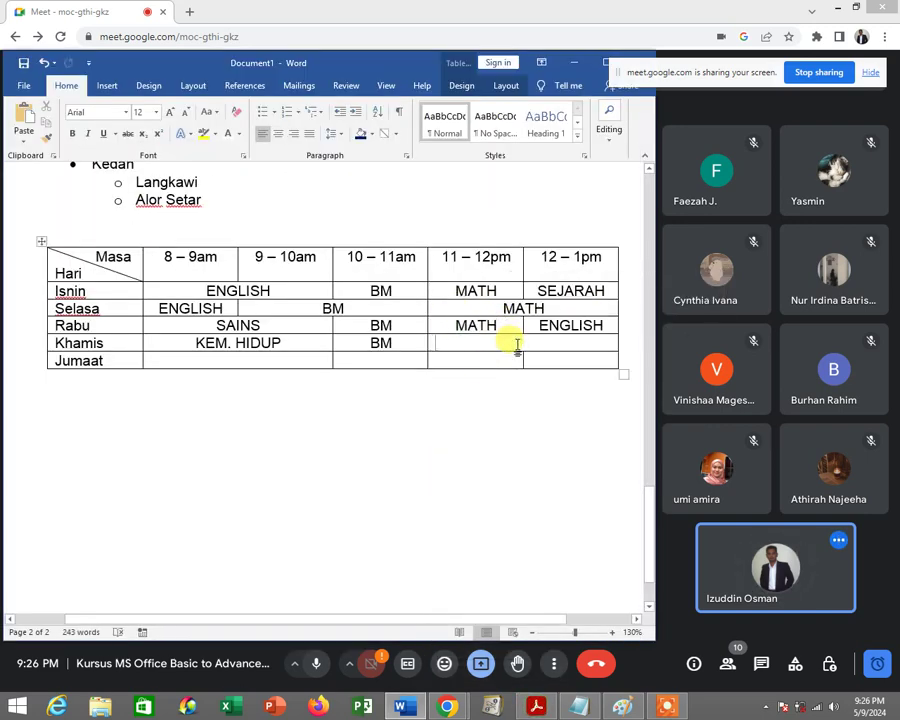
key("ctrl+v")
left_click(273, 138)
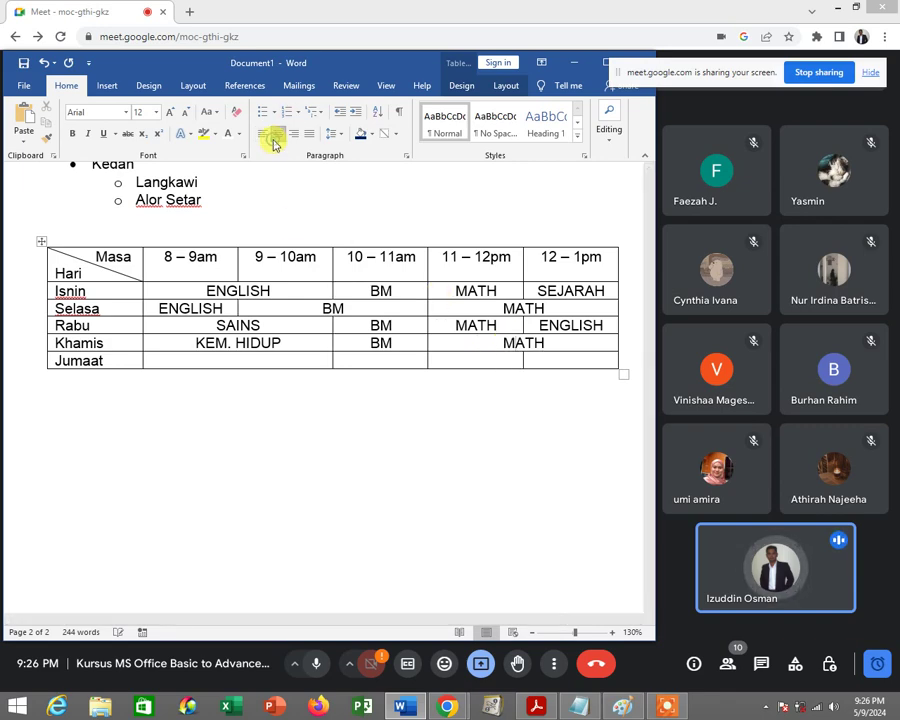
left_click(527, 708)
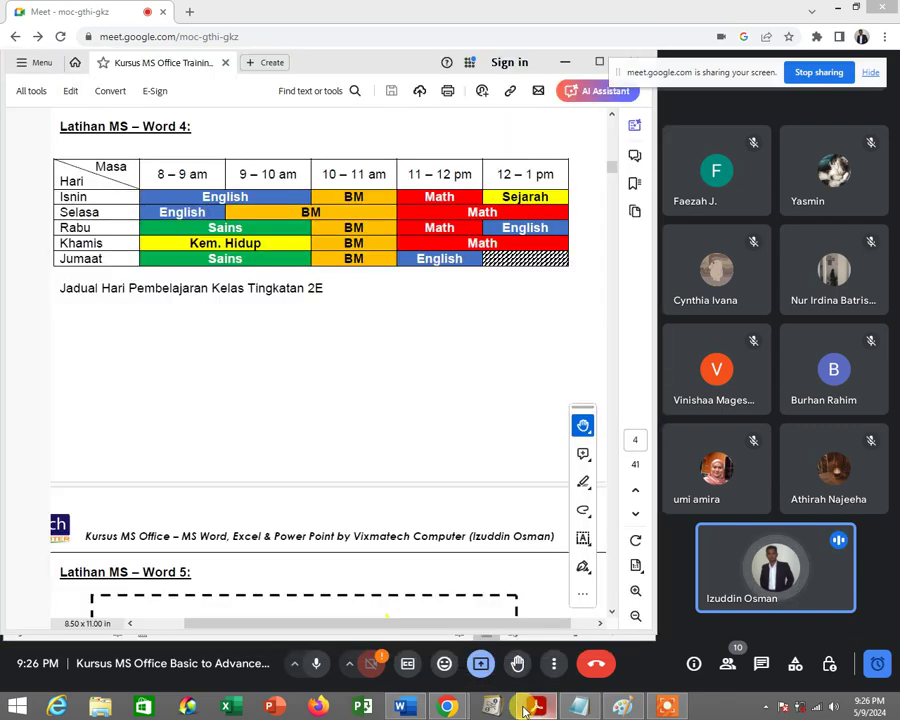
Copy SAINS from the Rabu row into the empty Jumaat 8–10am cell and centre it.
left_click(527, 708)
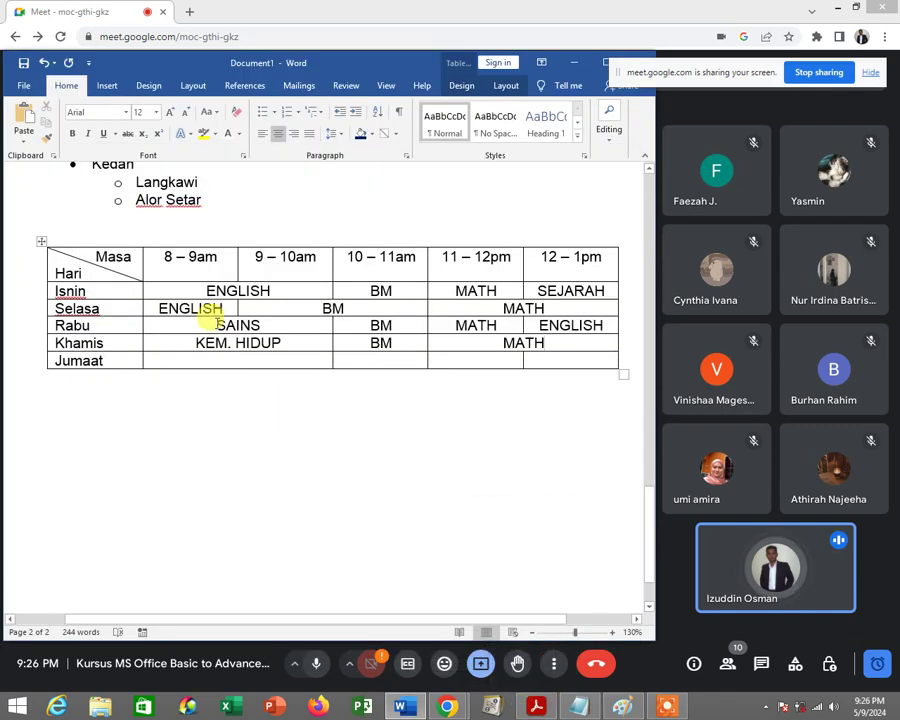
left_click_drag(216, 325, 262, 325)
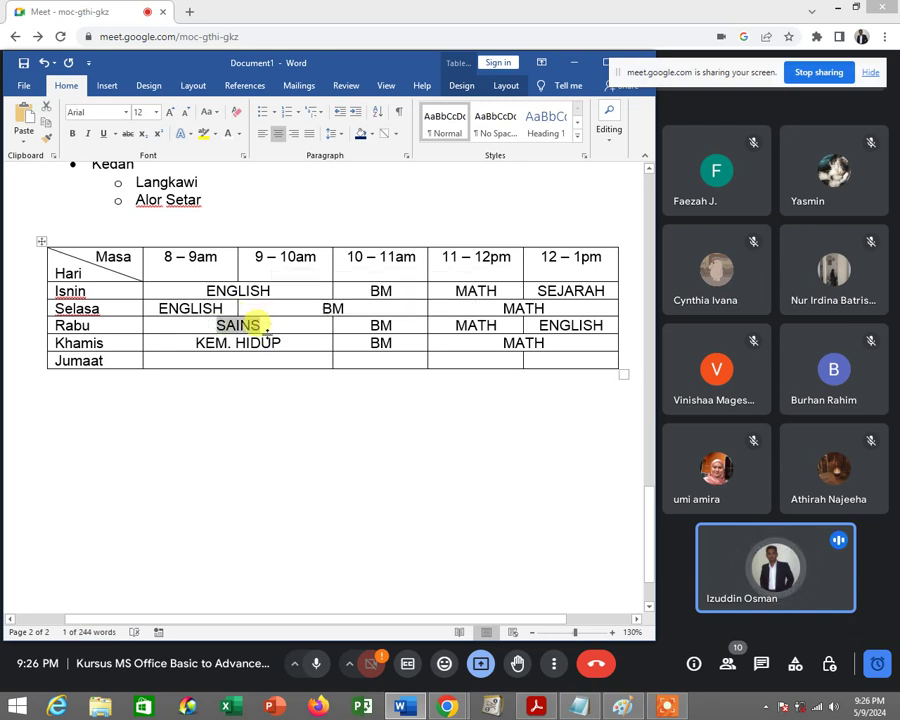
left_click(260, 363)
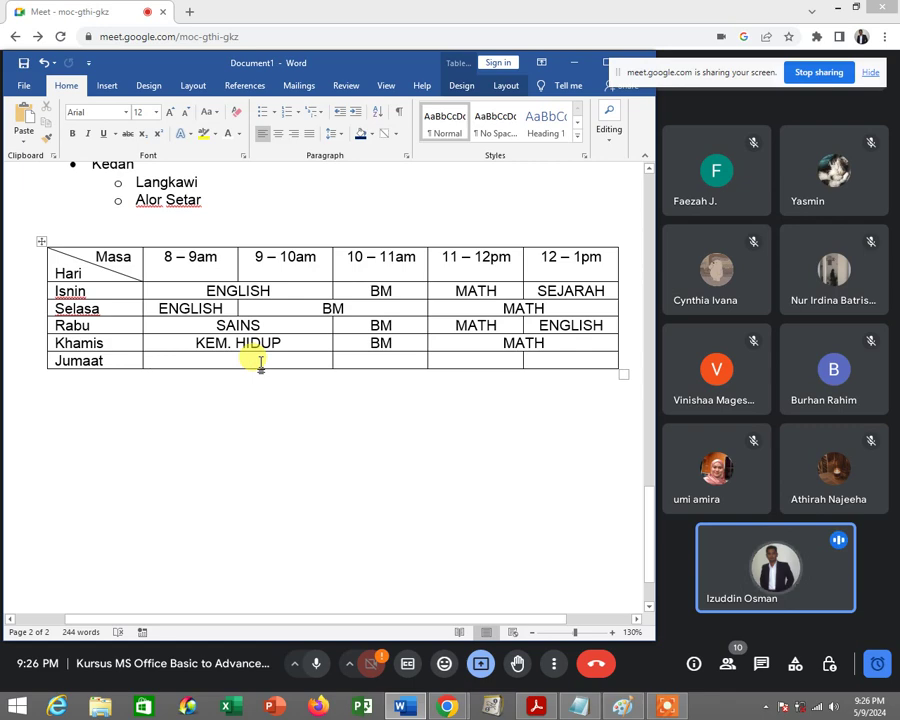
key("ctrl+v")
left_click(277, 134)
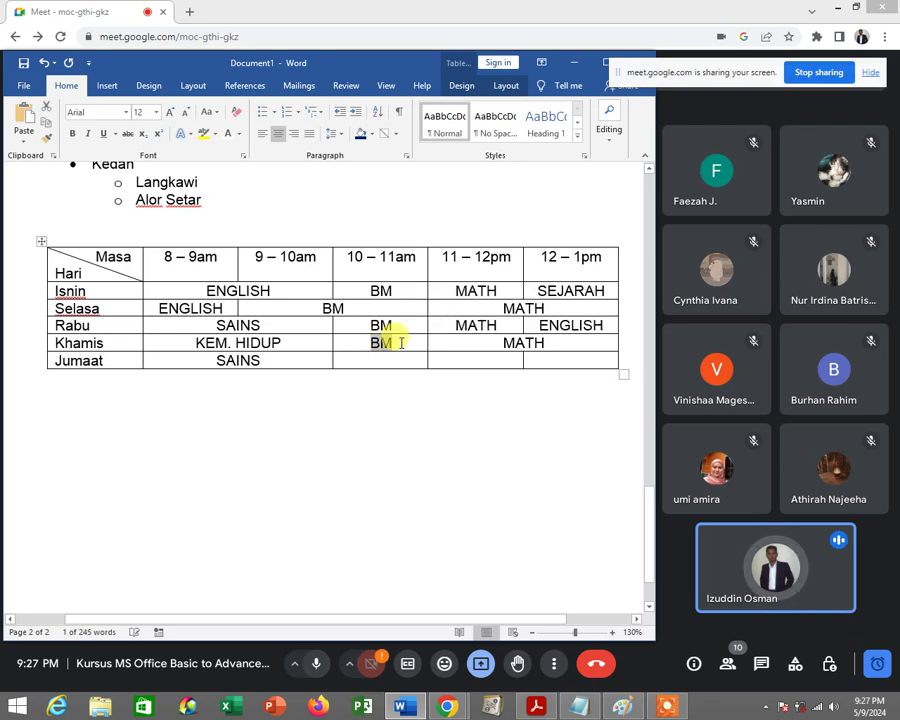
Copy BM from the Khamis row into the Jumaat 10–11am cell, centred.
double_click(380, 342)
left_click(385, 362)
key("ctrl+v")
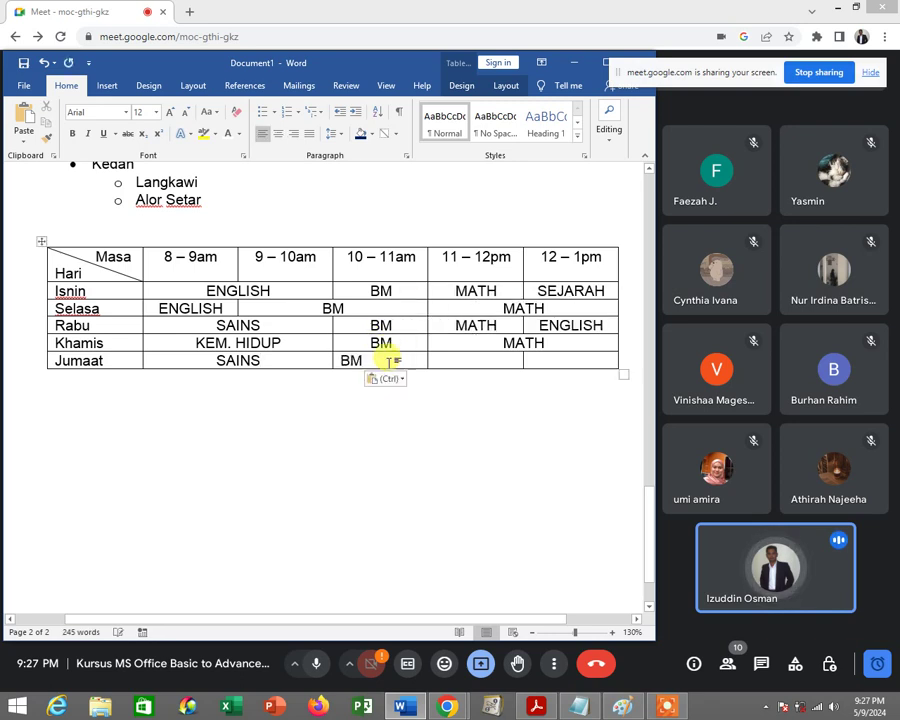
left_click(280, 136)
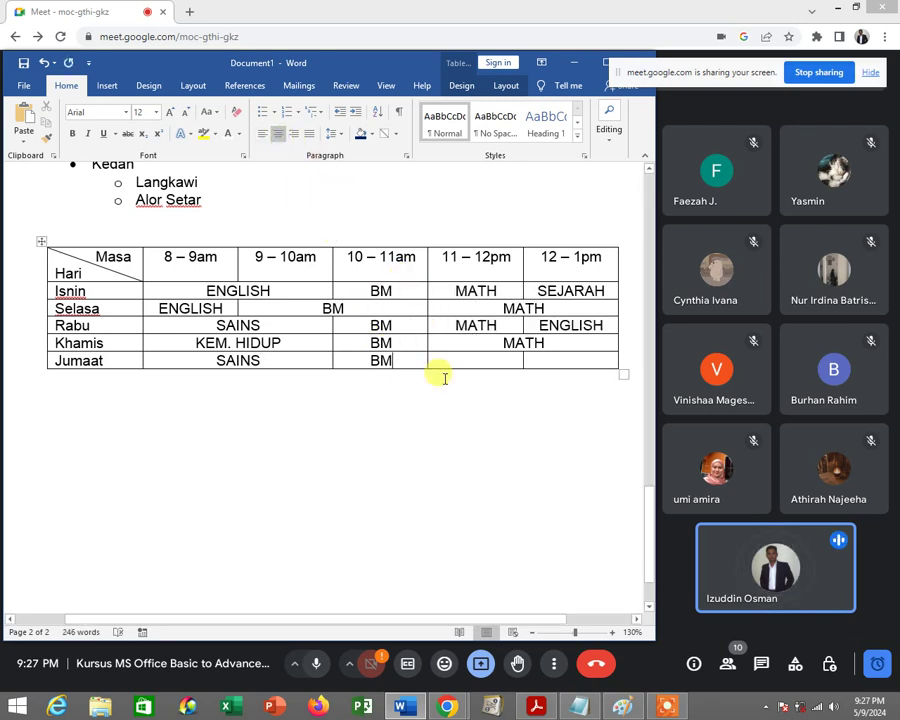
Paste ENGLISH from the Selasa row into the Jumaat 11–12pm cell and centre it.
double_click(161, 307)
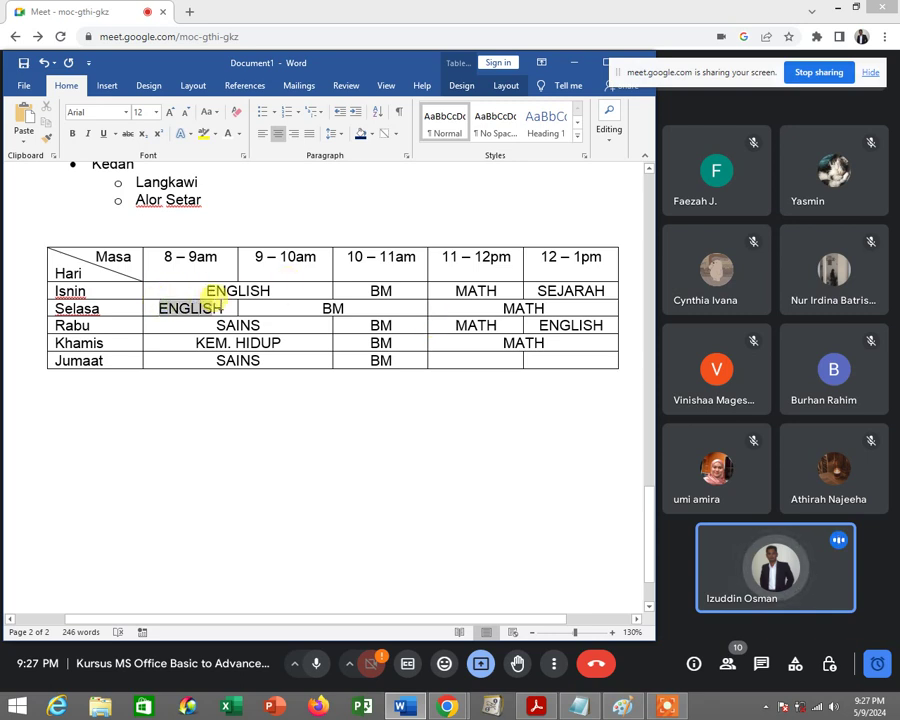
left_click(460, 361)
key("ctrl+v")
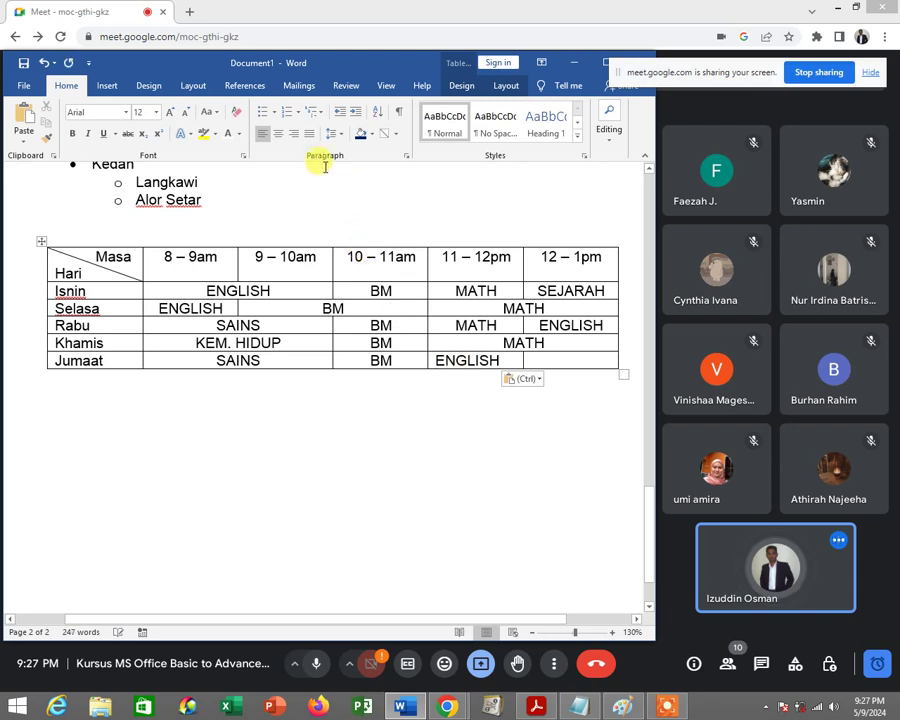
left_click(285, 138)
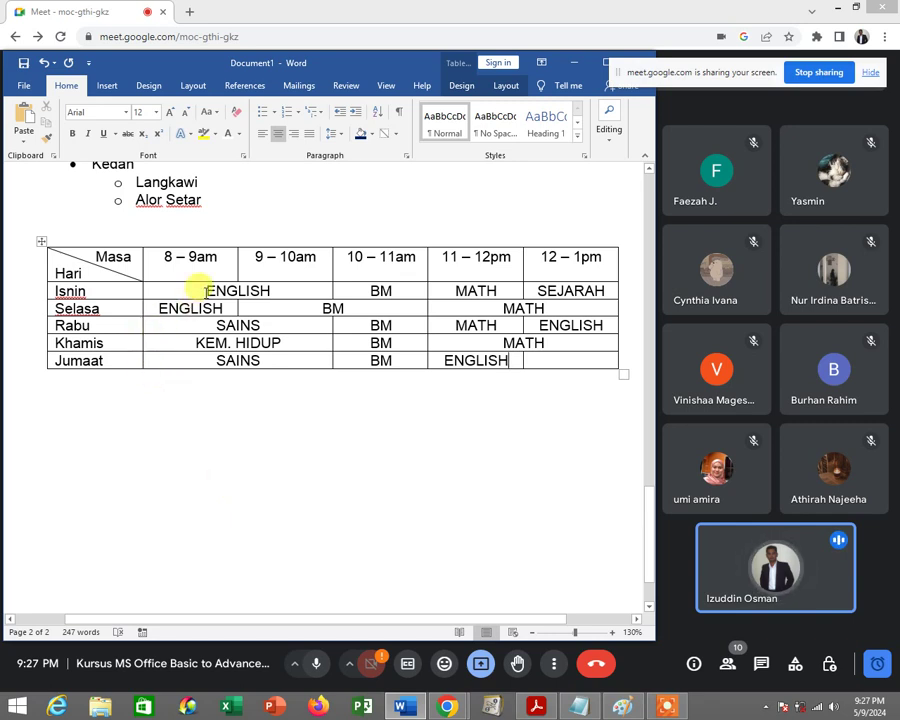
Select ENGLISH in the Isnin 8–9am cell and switch it to Sentence case.
left_click_drag(205, 290, 272, 287)
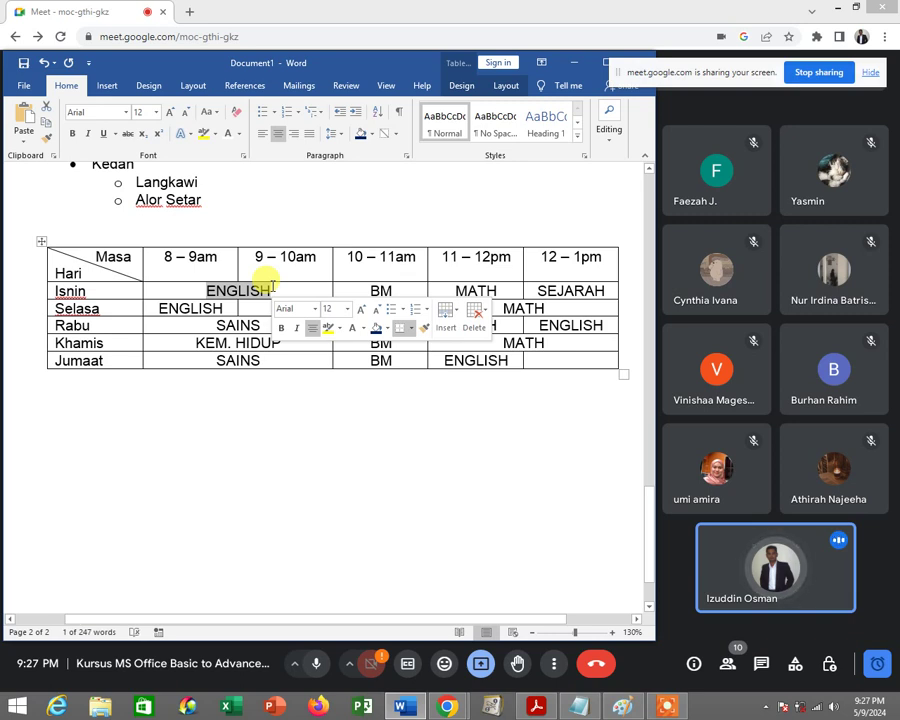
left_click(228, 288)
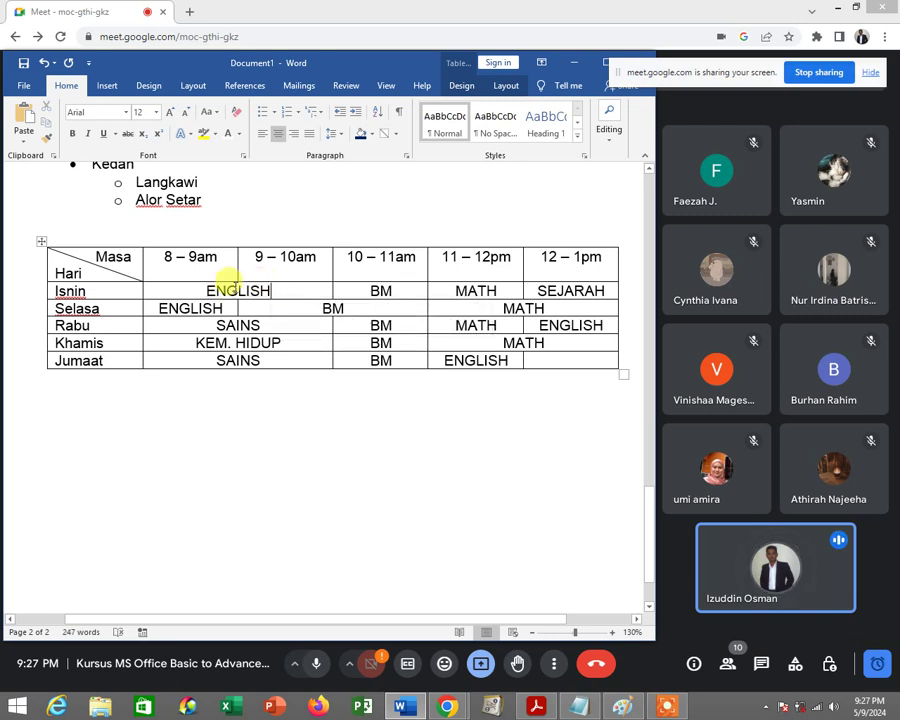
left_click_drag(205, 290, 271, 290)
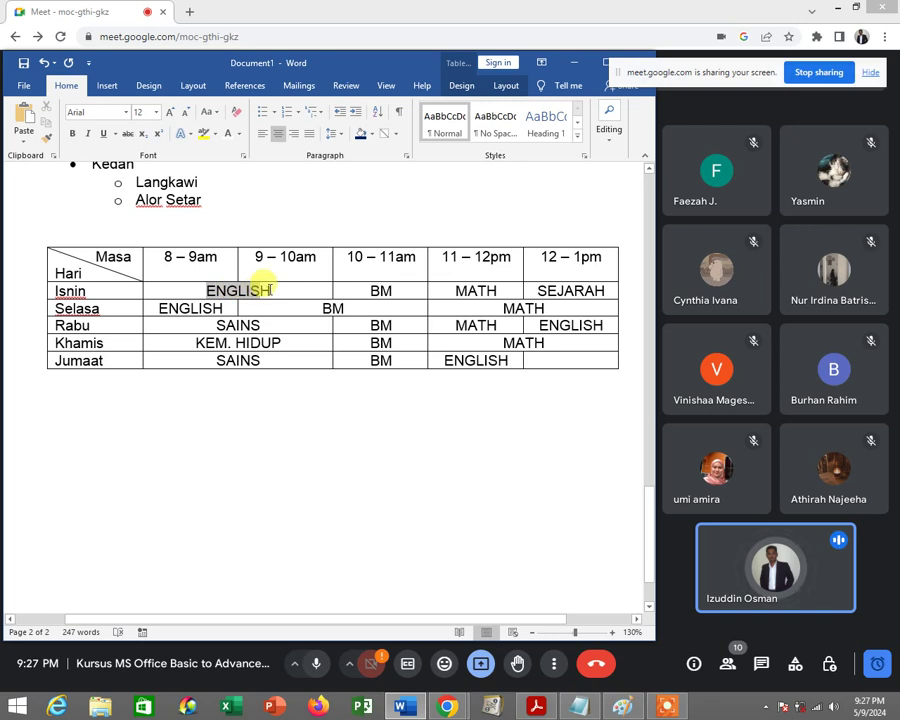
left_click(208, 288)
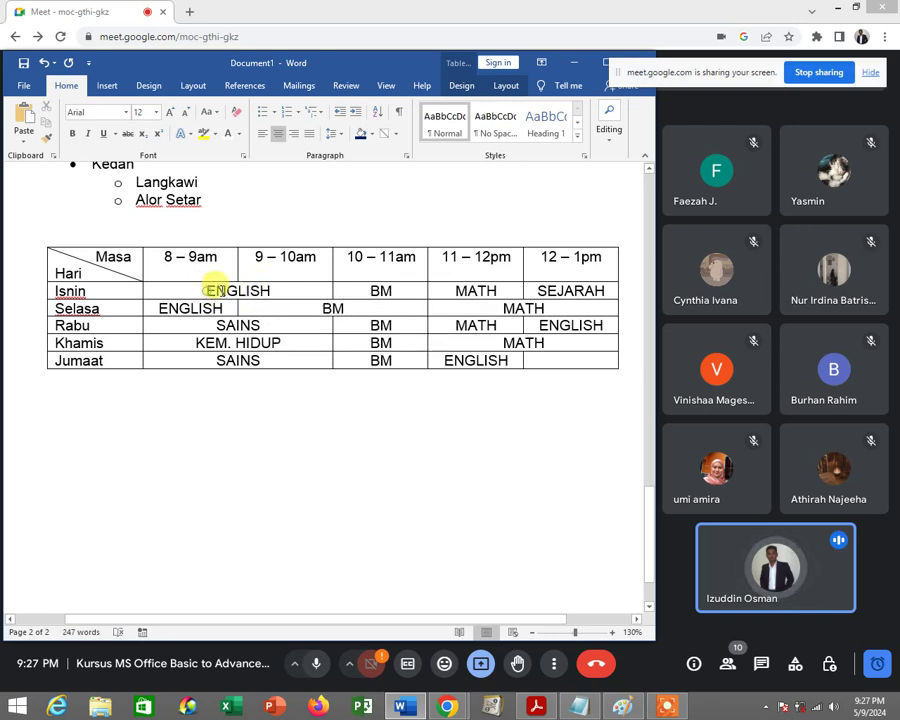
left_click_drag(206, 289, 272, 291)
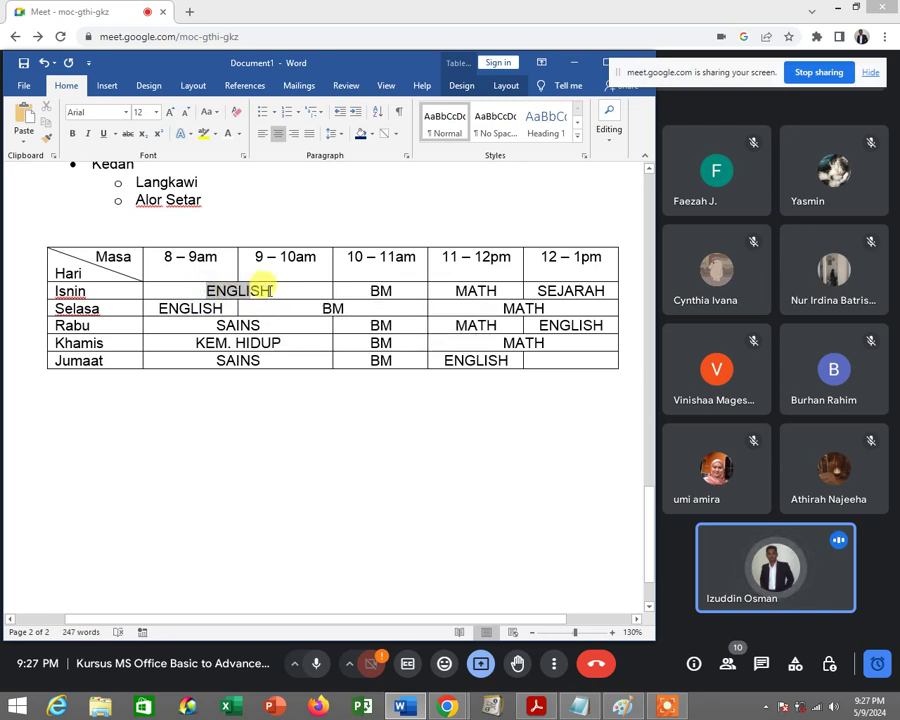
left_click(216, 115)
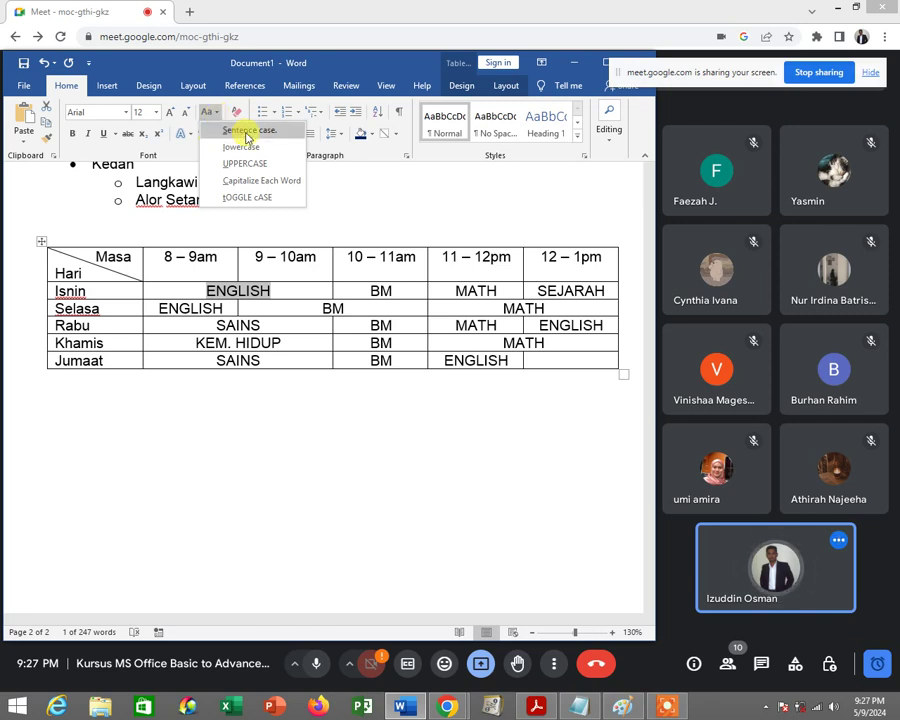
left_click(249, 132)
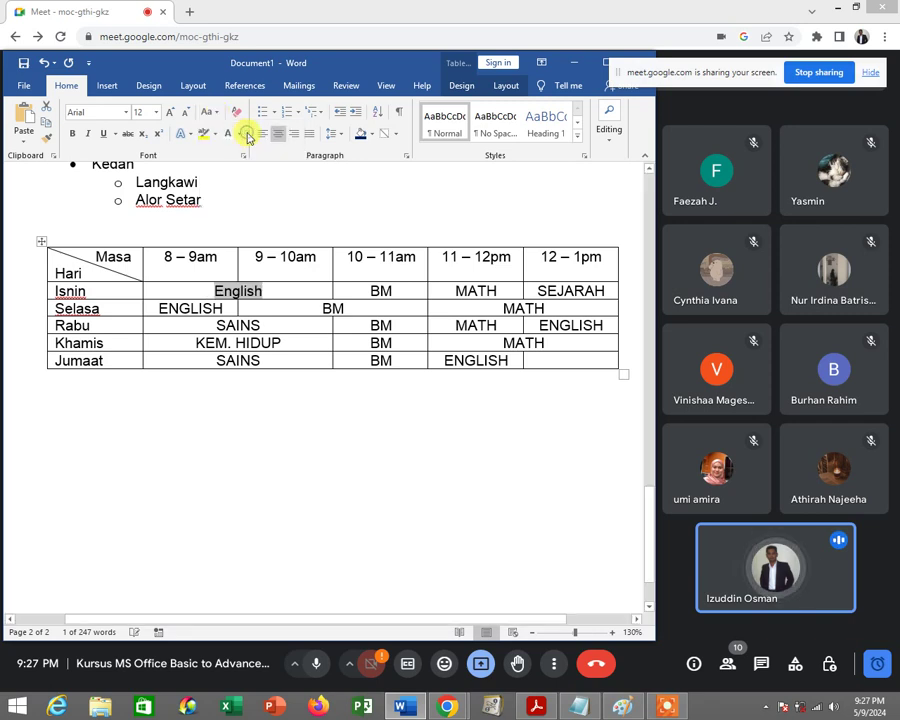
Change the word to lowercase, back to UPPERCASE, then to Capitalize Each Word.
left_click(210, 111)
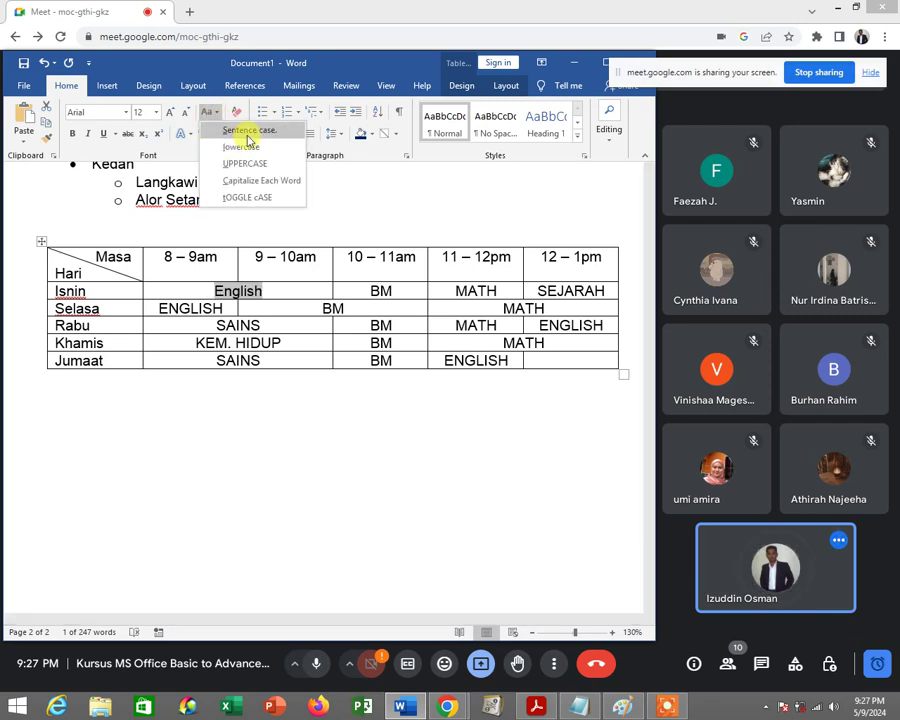
left_click(254, 149)
left_click(210, 111)
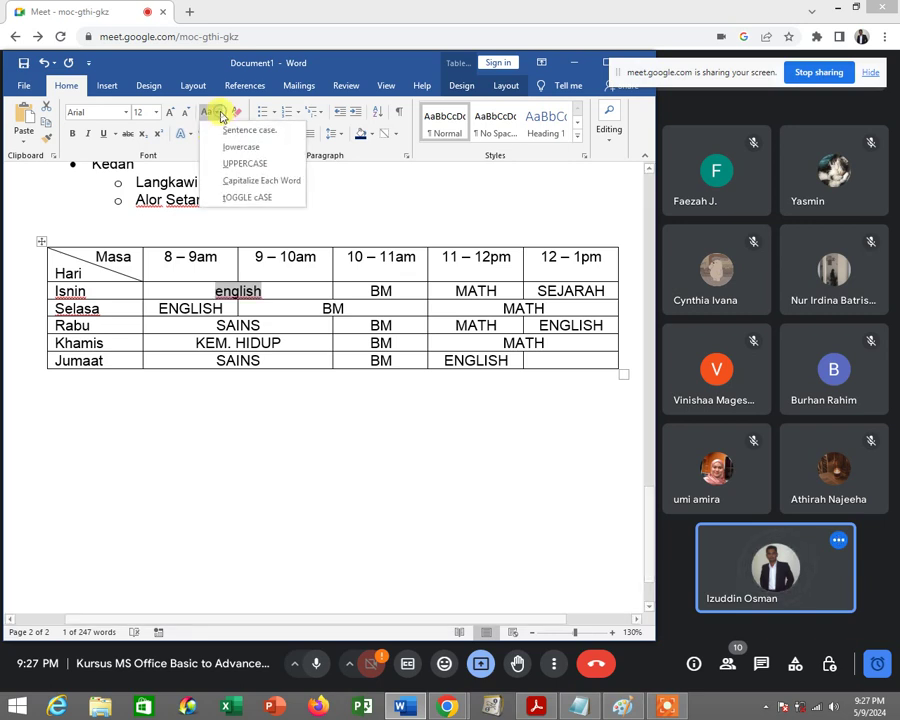
left_click(258, 162)
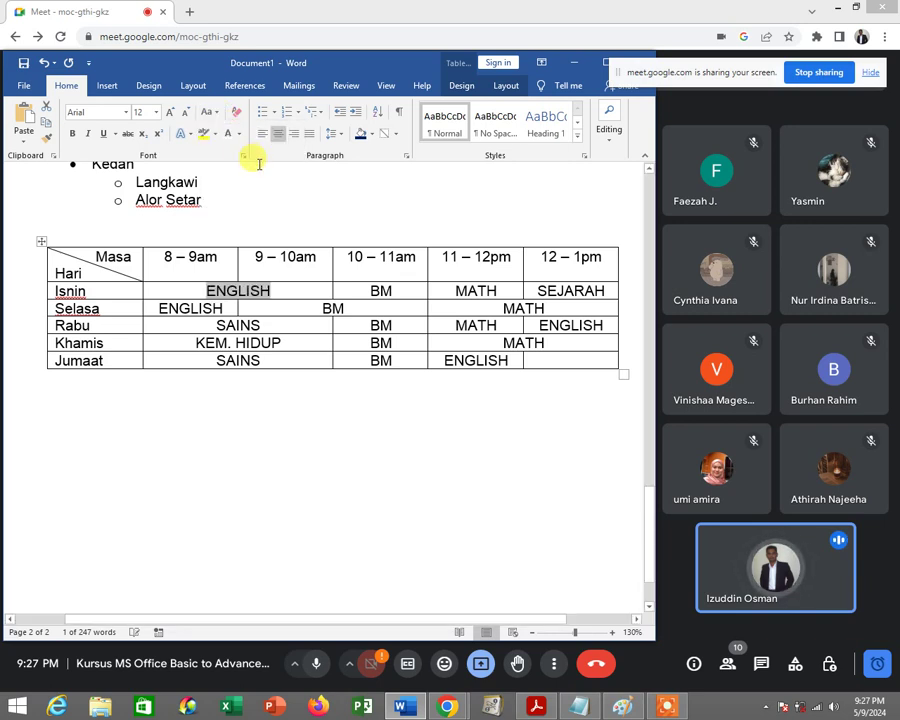
left_click(210, 111)
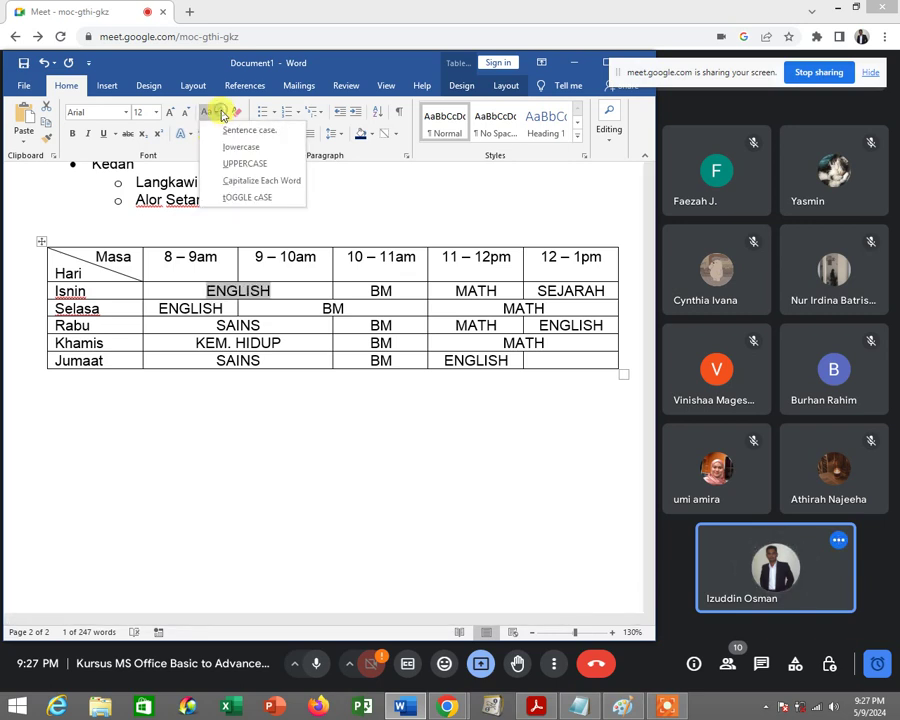
left_click(264, 180)
Apply tOGGLE cASE to get eNGLISH, then return it to UPPERCASE and reselect it.
left_click(213, 116)
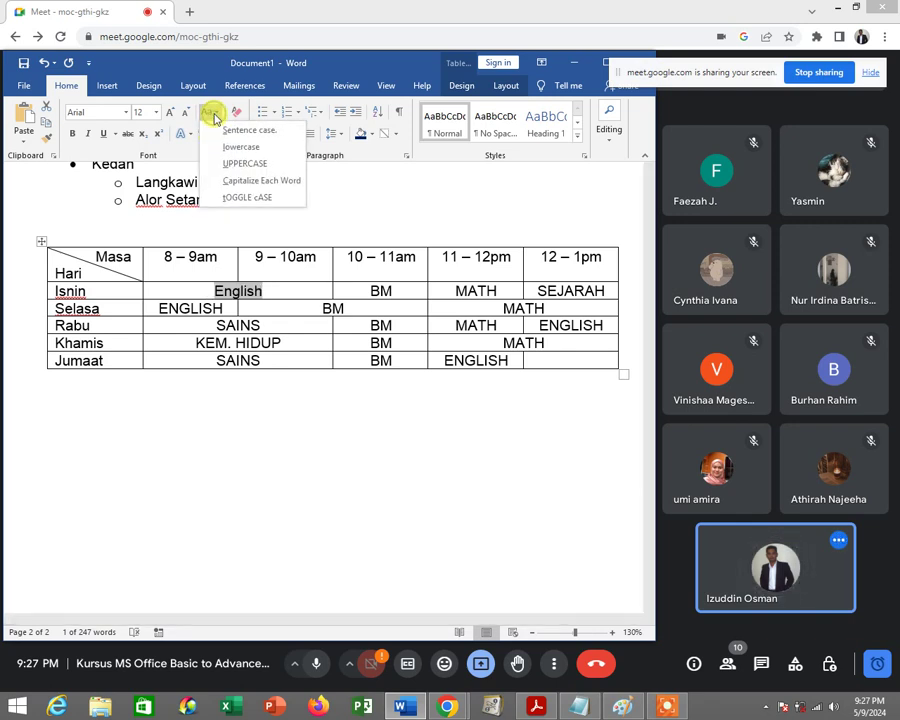
left_click(266, 195)
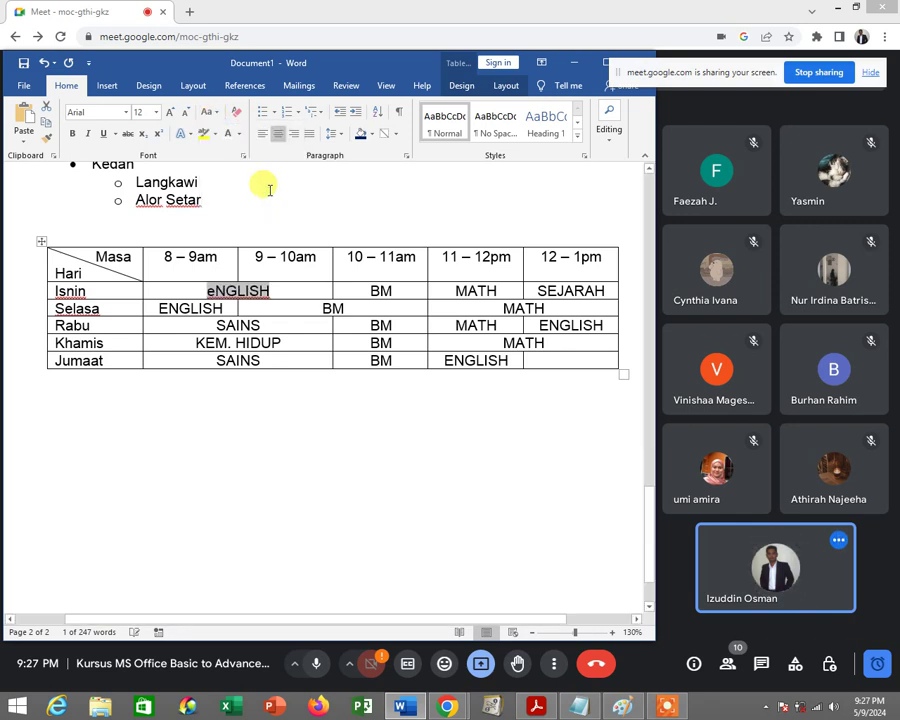
left_click(210, 112)
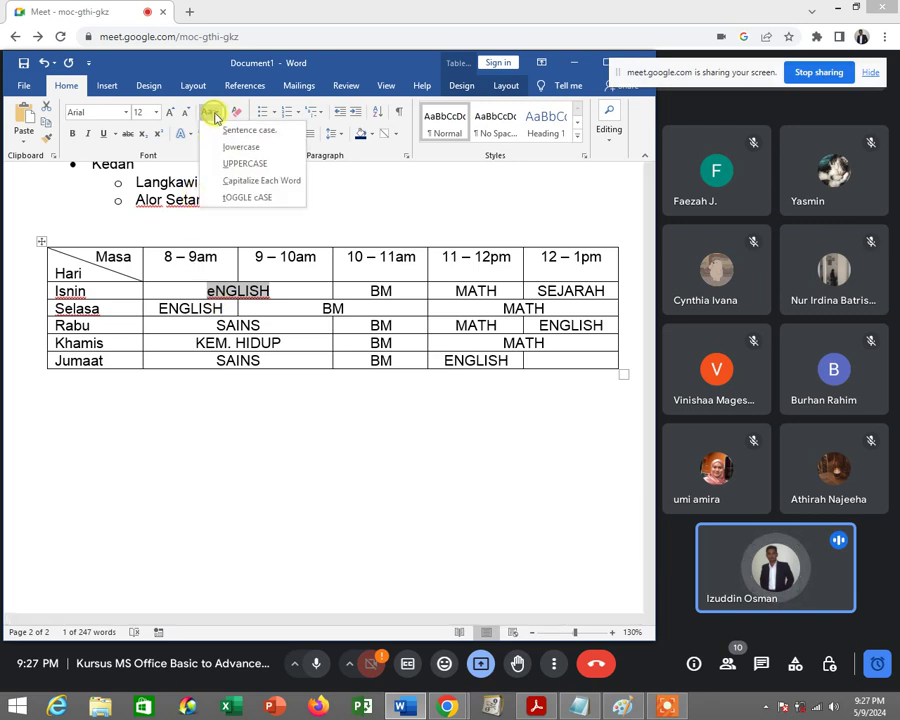
left_click(275, 164)
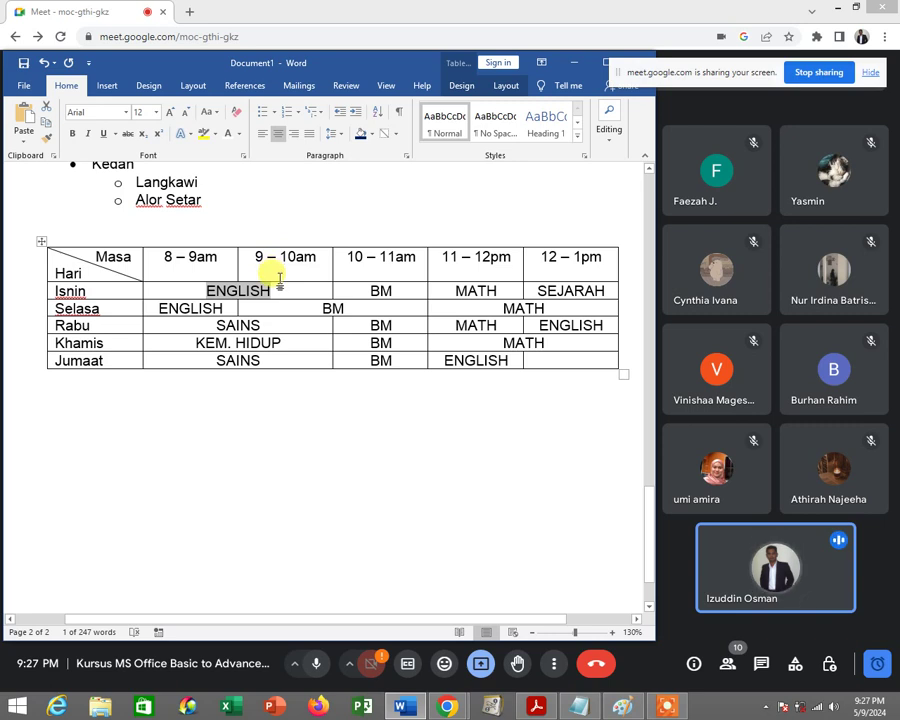
left_click(220, 290)
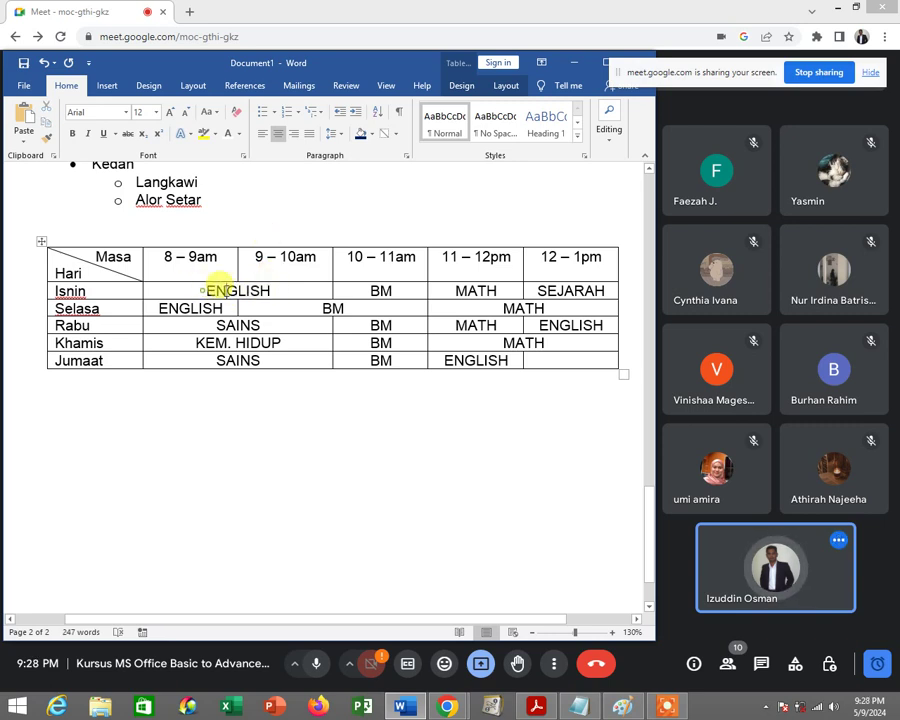
double_click(268, 290)
left_click(213, 112)
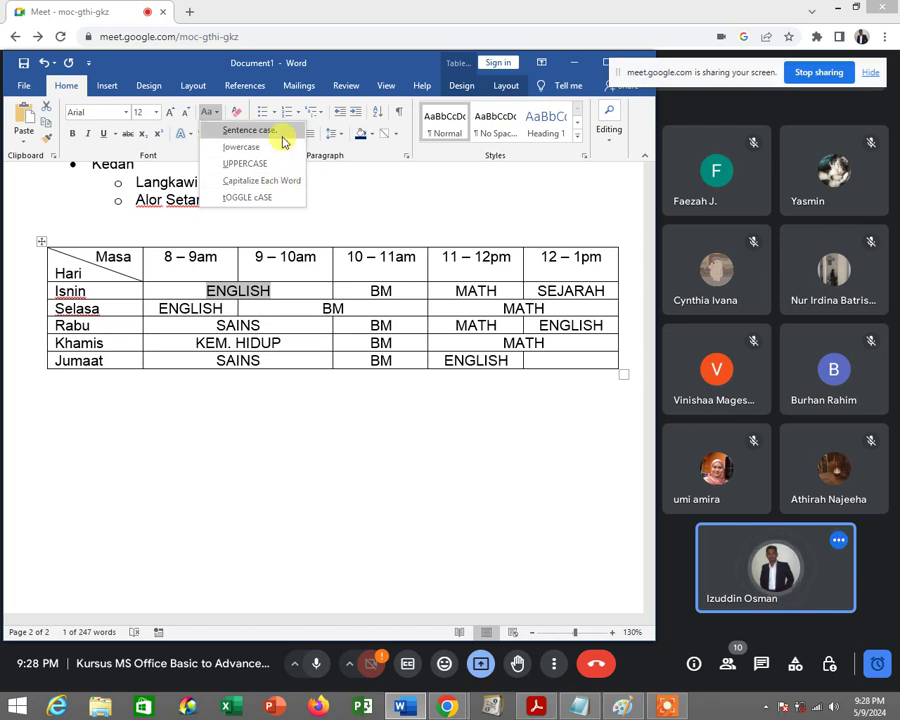
Change Isnin's ENGLISH, MATH and SEJARAH to English, Math and Sejarah.
left_click(283, 138)
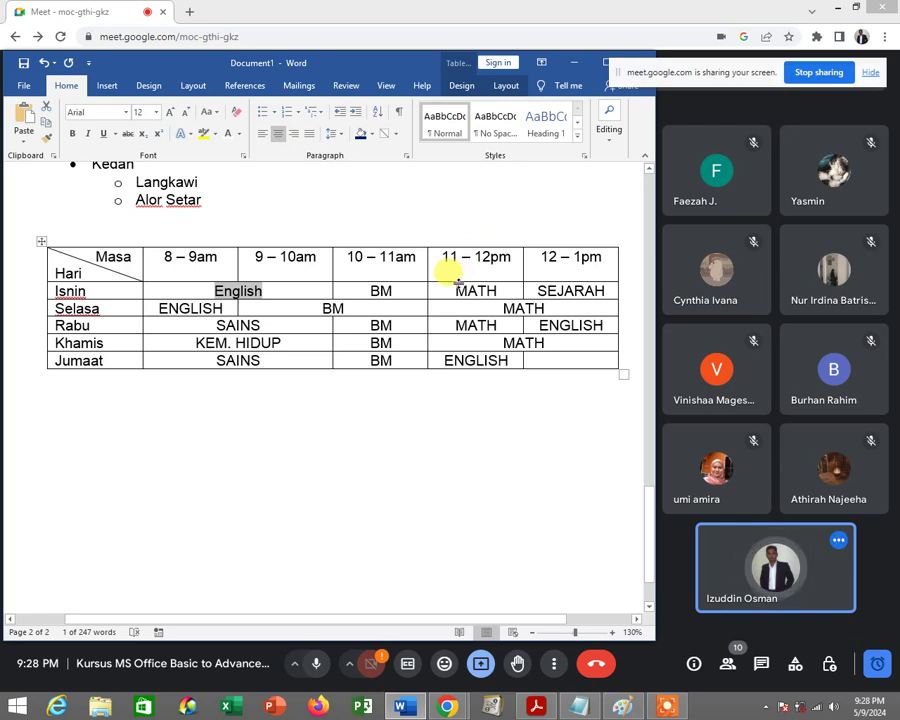
left_click_drag(458, 290, 576, 288)
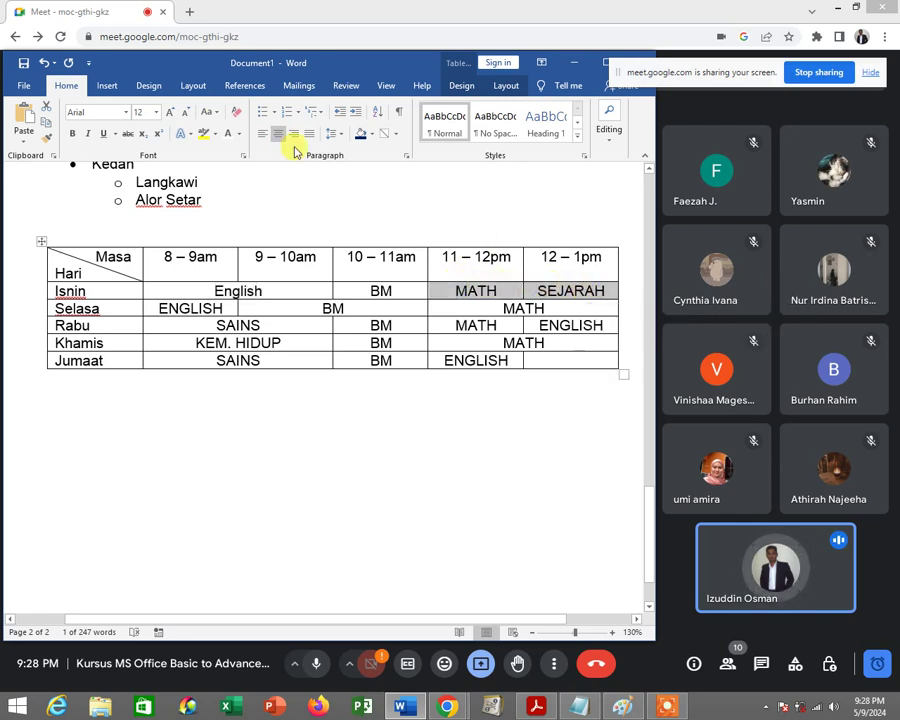
left_click(210, 112)
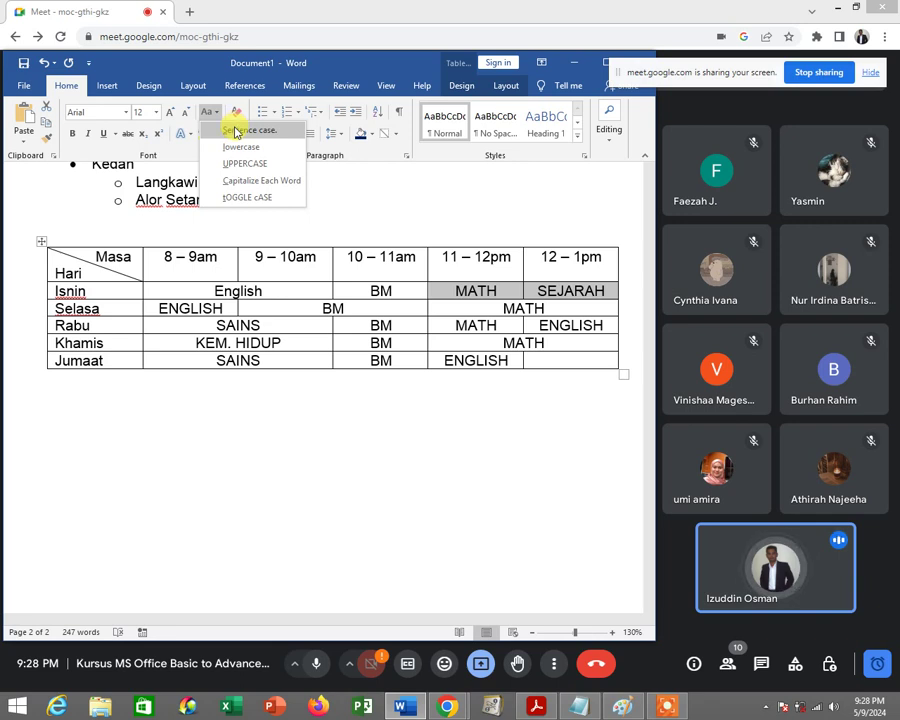
left_click(265, 181)
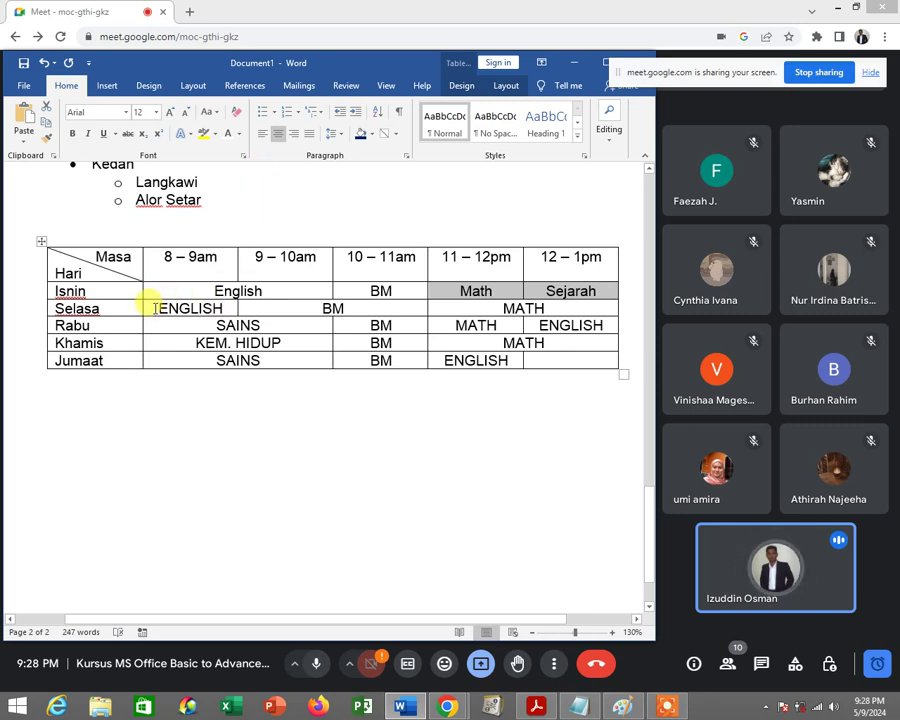
Change Selasa's ENGLISH and MATH to English and Math.
left_click_drag(153, 308, 222, 308)
left_click(217, 114)
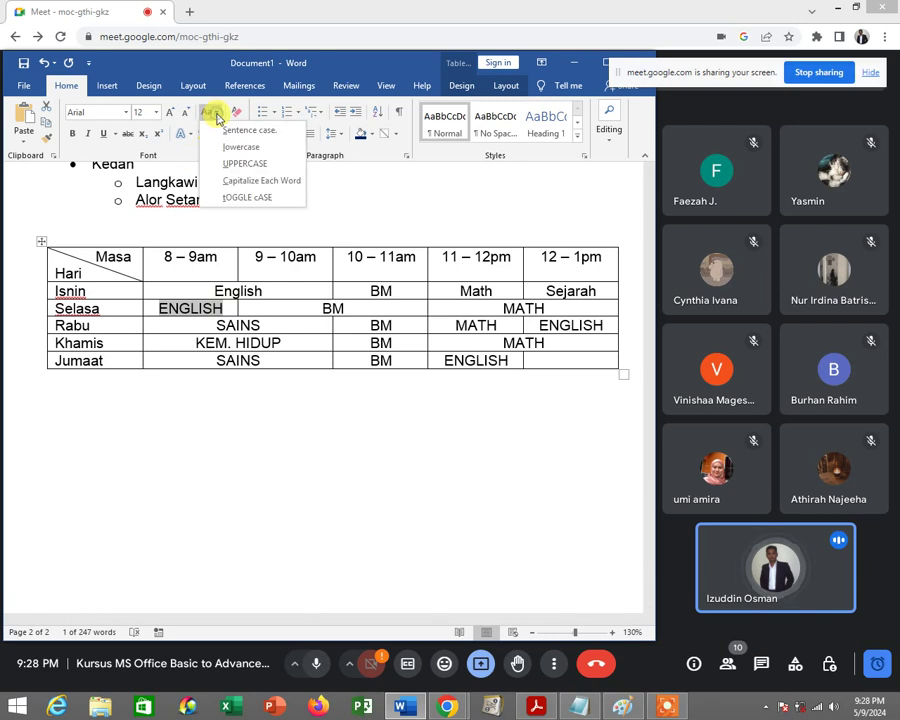
left_click(260, 180)
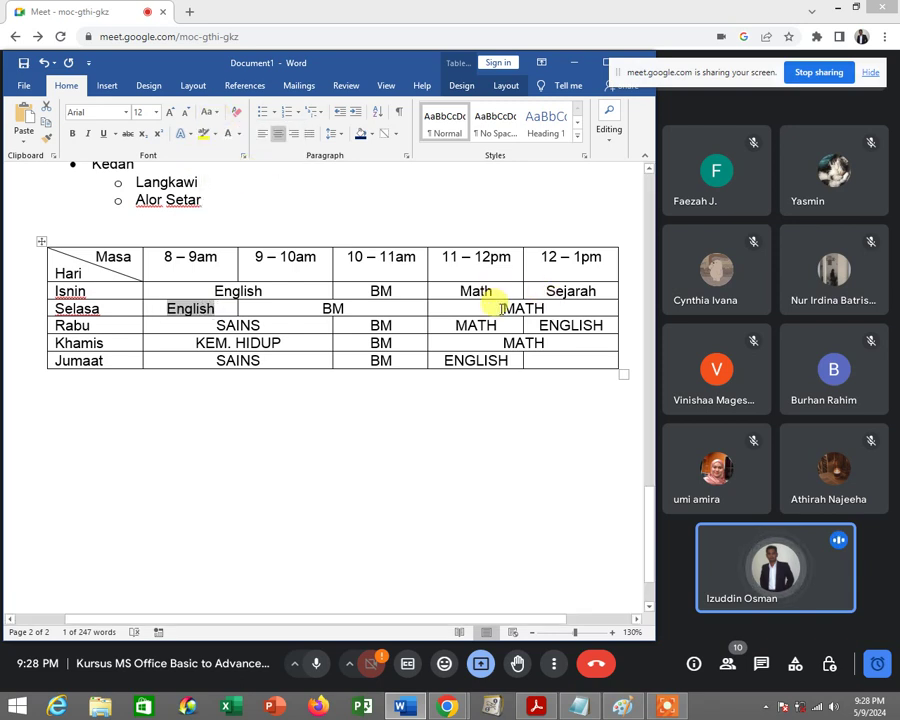
left_click_drag(503, 308, 554, 309)
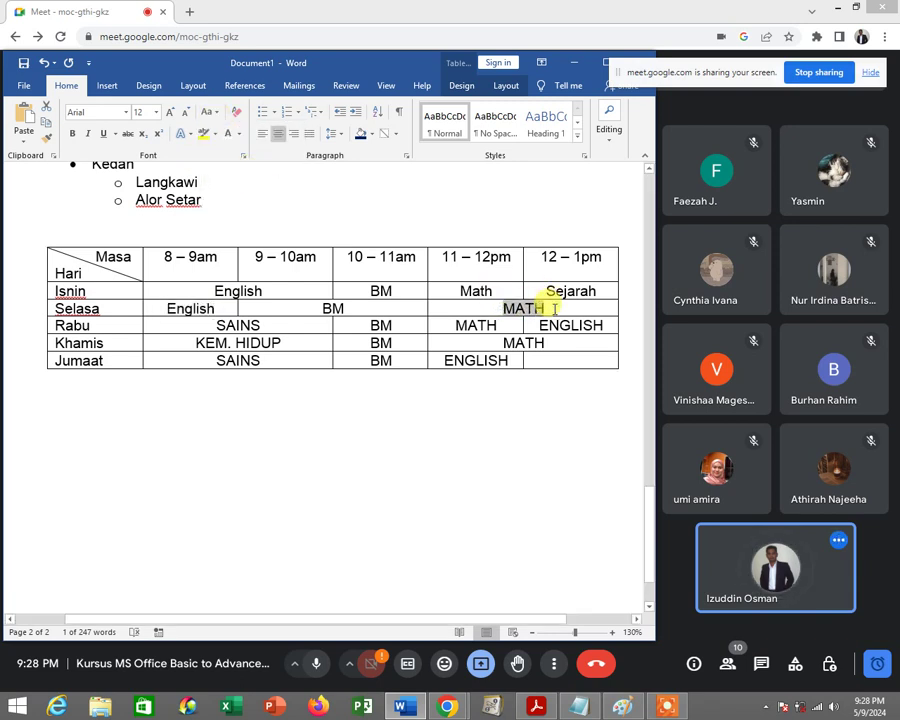
left_click(209, 112)
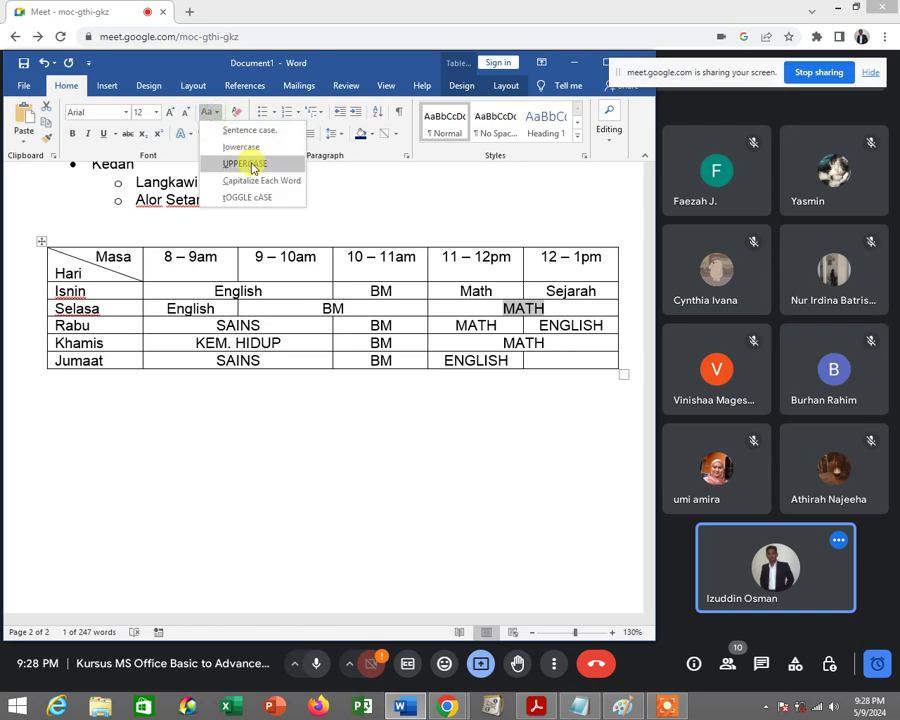
left_click(256, 180)
Change Rabu's SAINS to Sains and Khamis's KEM. HIDUP to Kem. Hidup.
left_click_drag(215, 326, 264, 325)
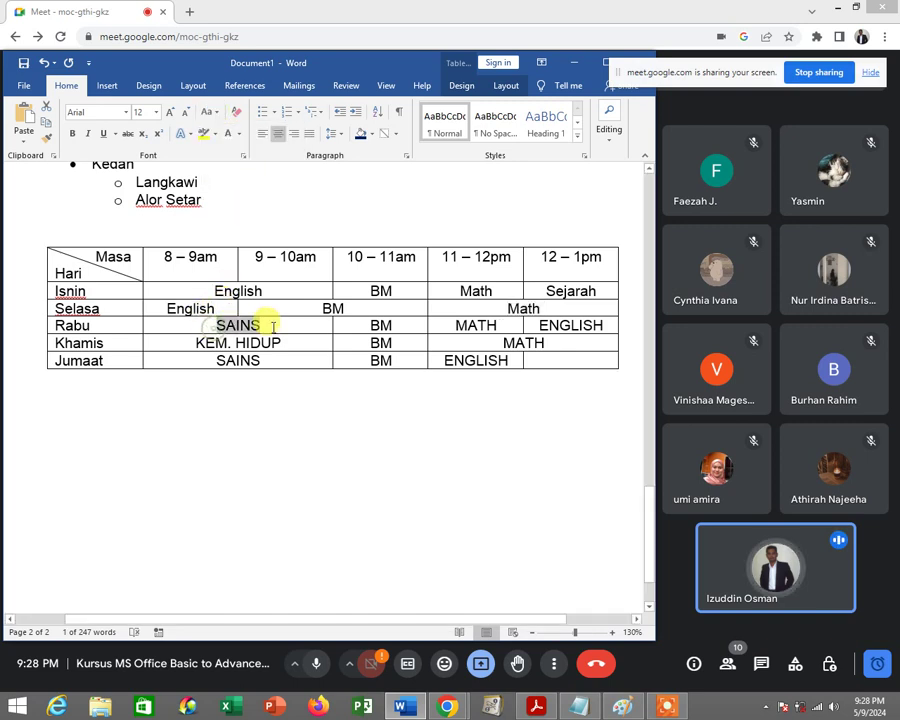
left_click(220, 114)
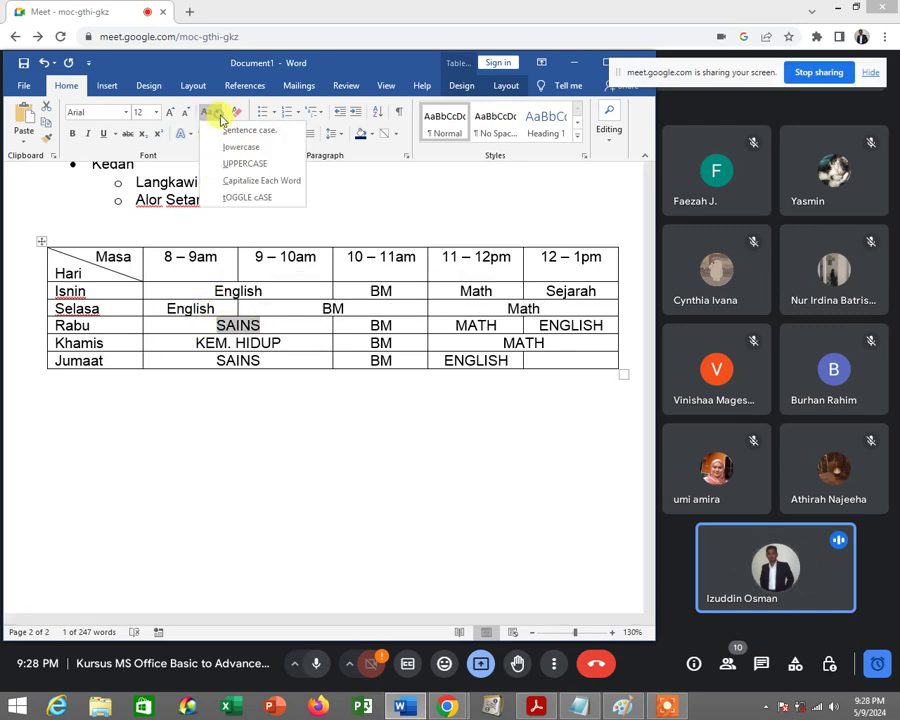
left_click(260, 180)
left_click_drag(192, 342, 272, 344)
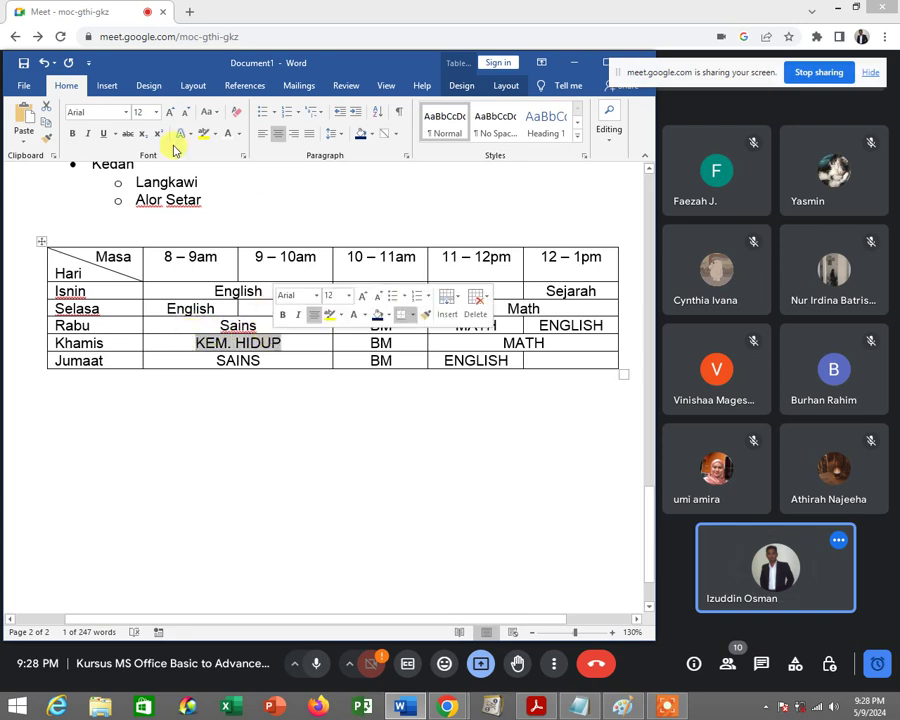
left_click(209, 112)
left_click(251, 180)
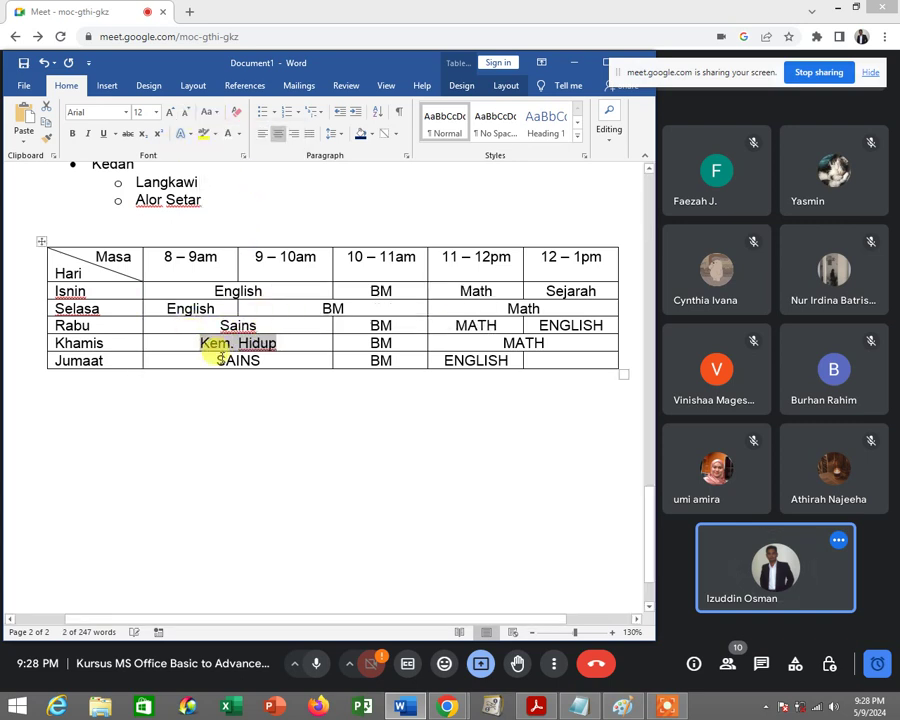
Change Jumaat's SAINS and ENGLISH to Sains and English, checking the PDF reference.
left_click_drag(216, 360, 262, 360)
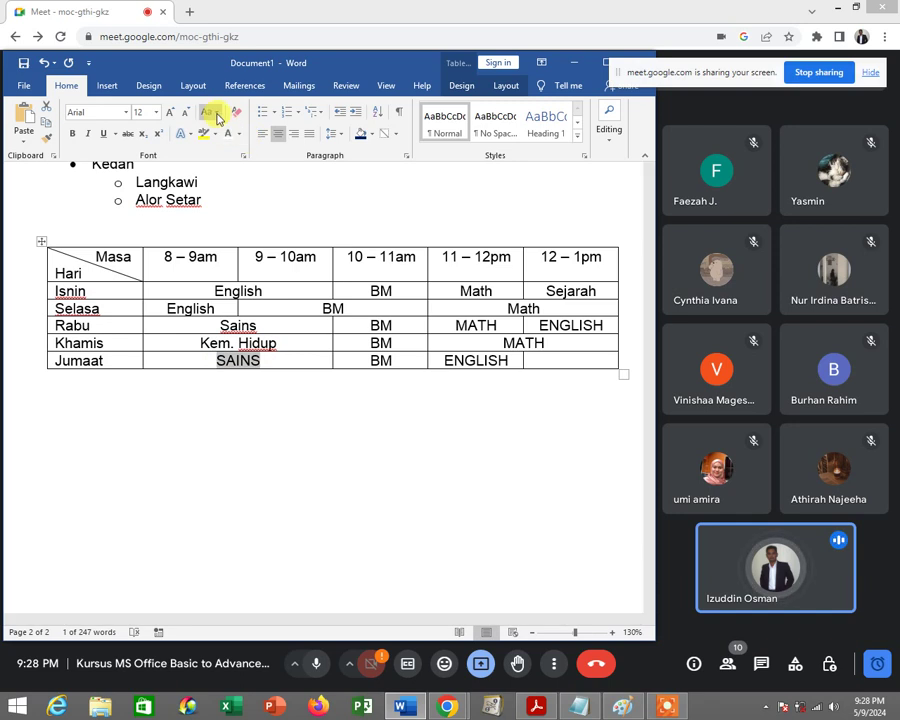
left_click(210, 112)
left_click(251, 124)
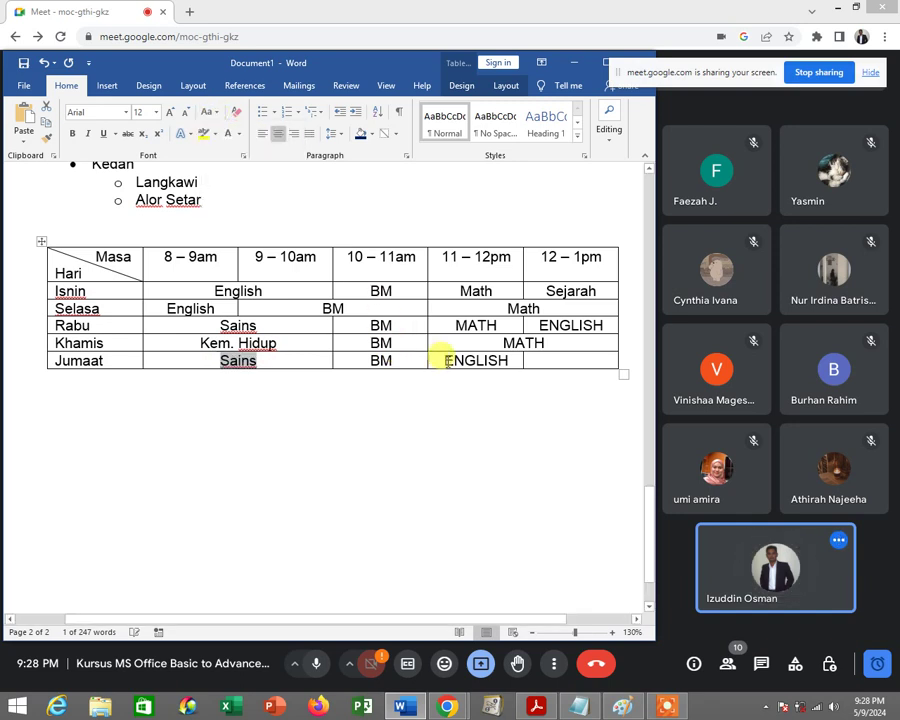
left_click_drag(444, 360, 508, 360)
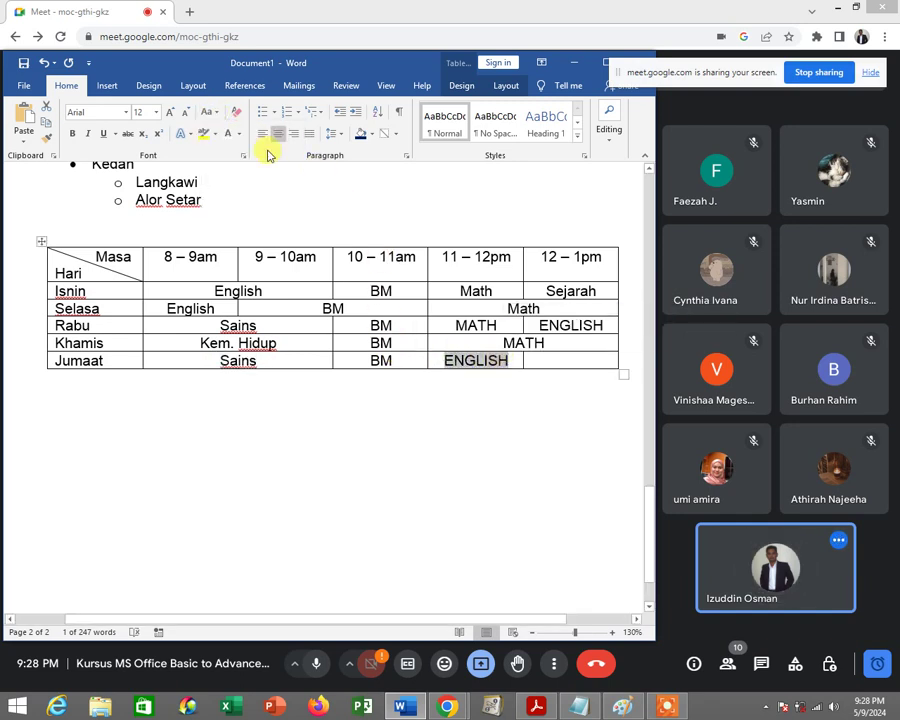
left_click(210, 112)
left_click(262, 181)
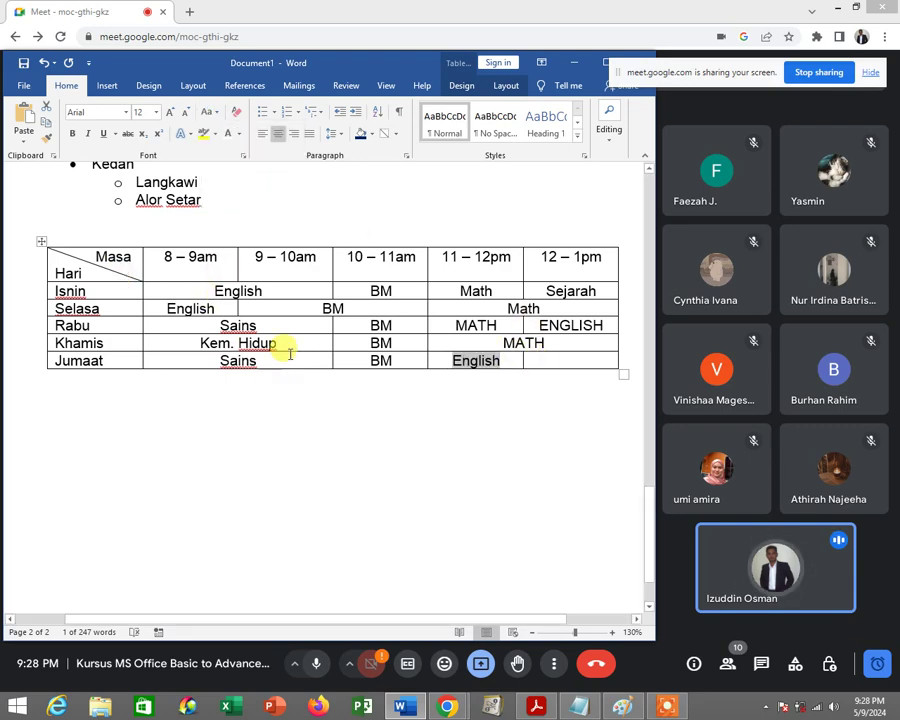
left_click(536, 707)
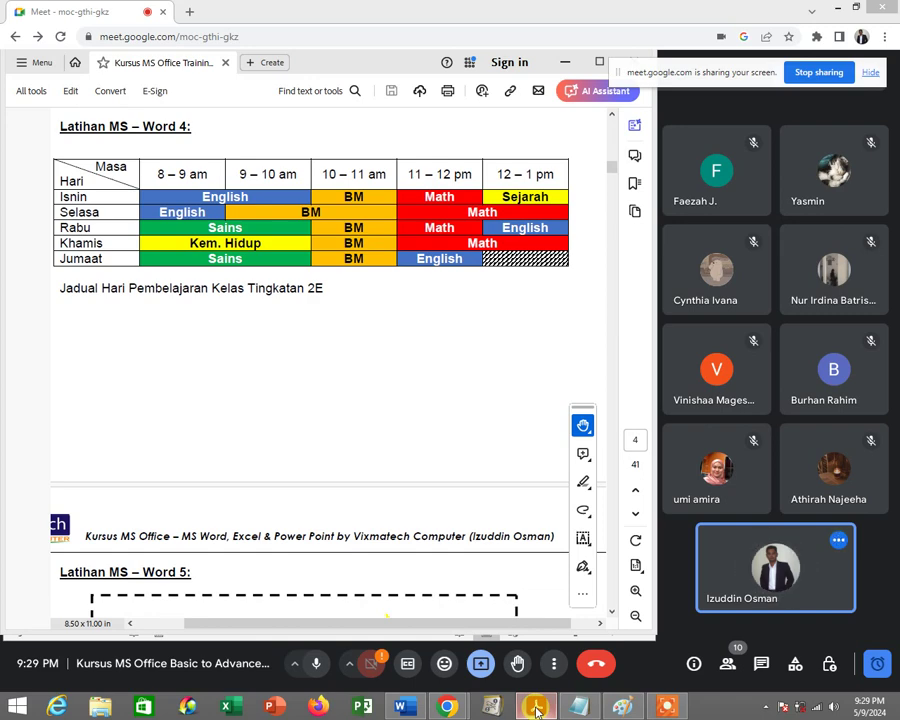
left_click(536, 707)
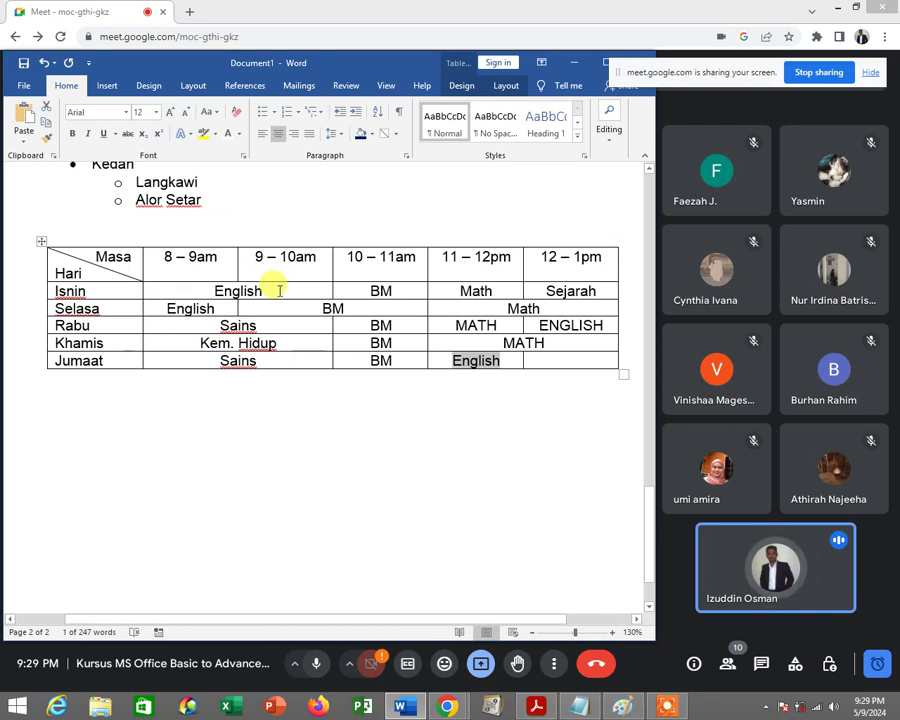
Shade the Isnin English cell blue and make its text white.
left_click(278, 290)
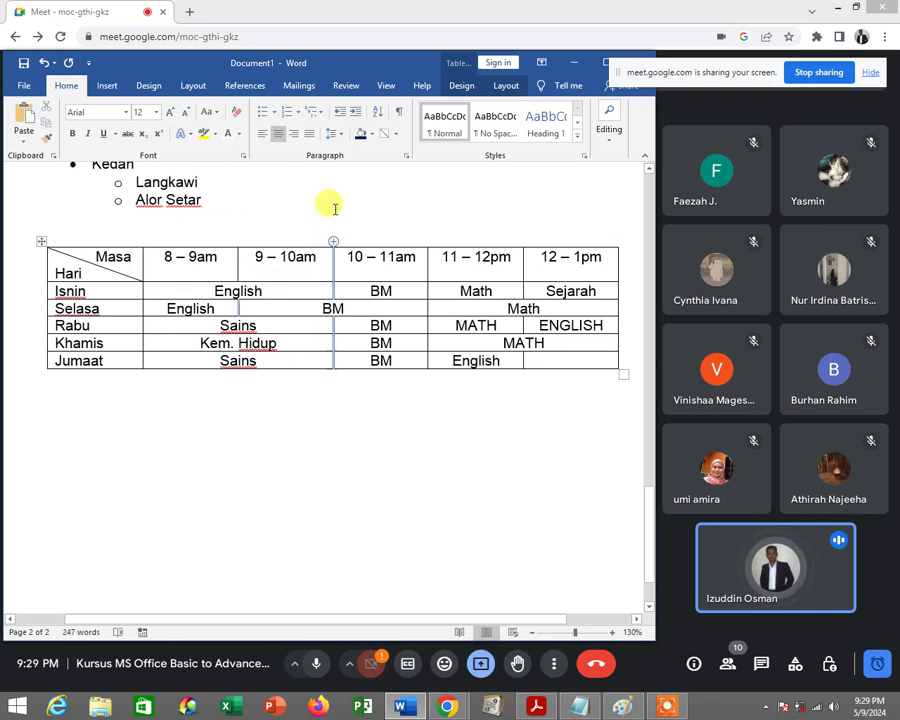
left_click(371, 134)
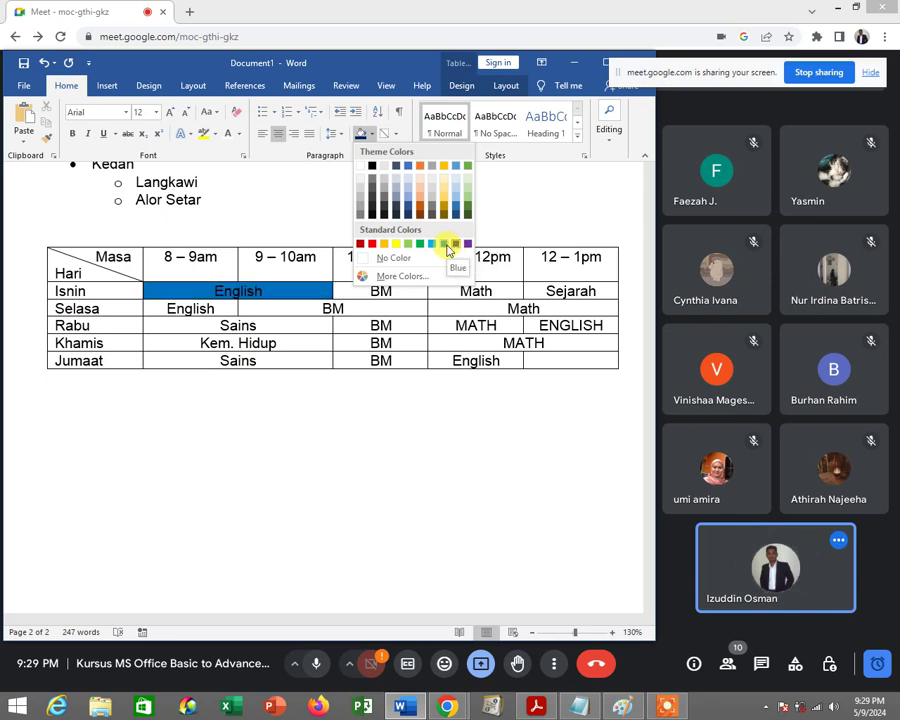
left_click(447, 250)
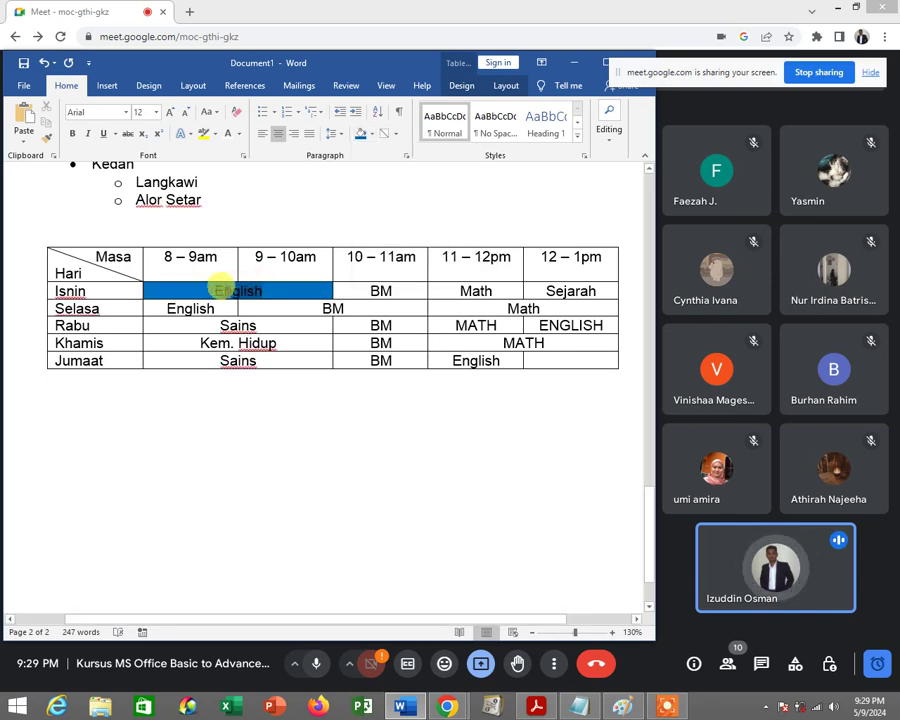
double_click(205, 290)
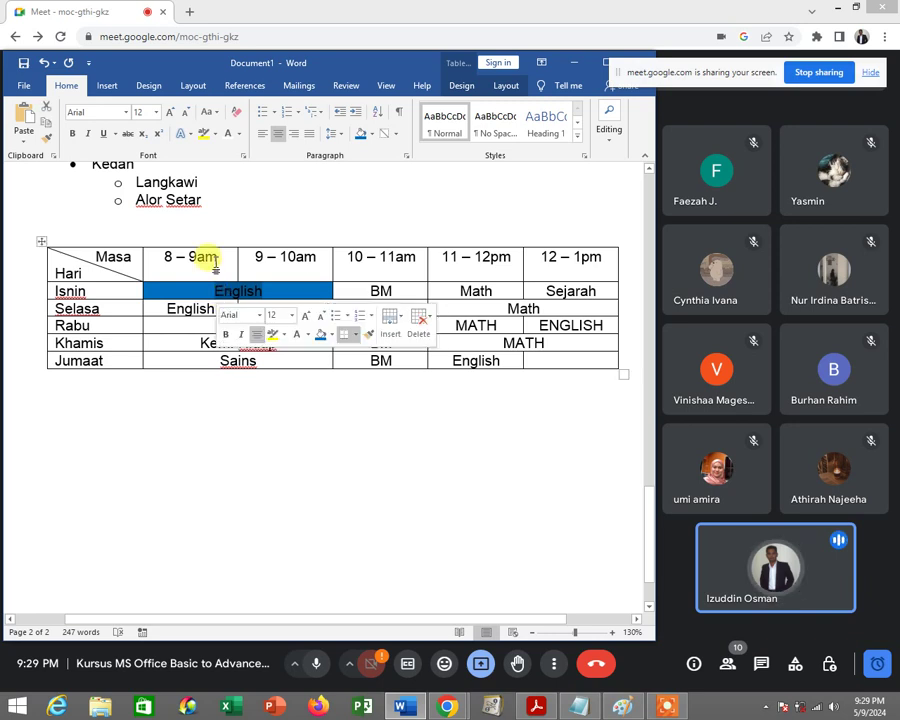
left_click(236, 134)
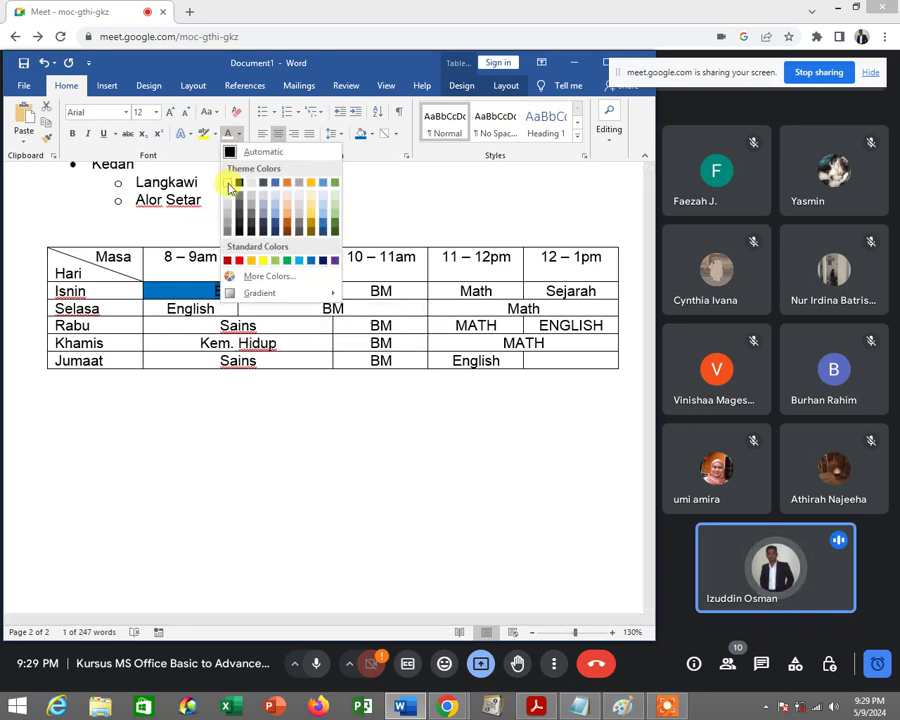
left_click(229, 183)
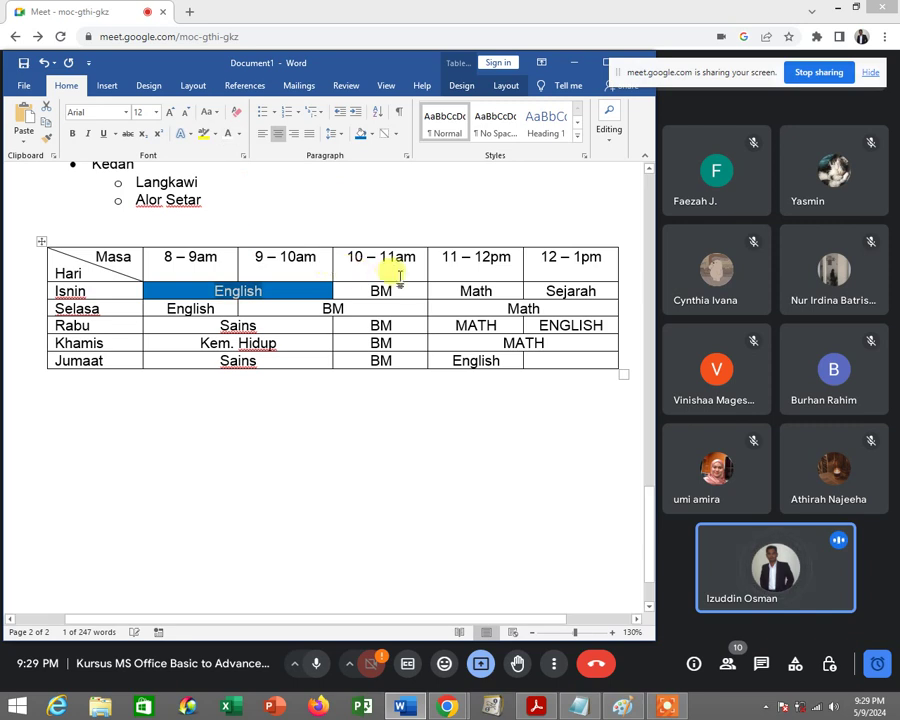
Shade the Isnin BM cell orange, Math red and Sejarah yellow.
left_click(399, 291)
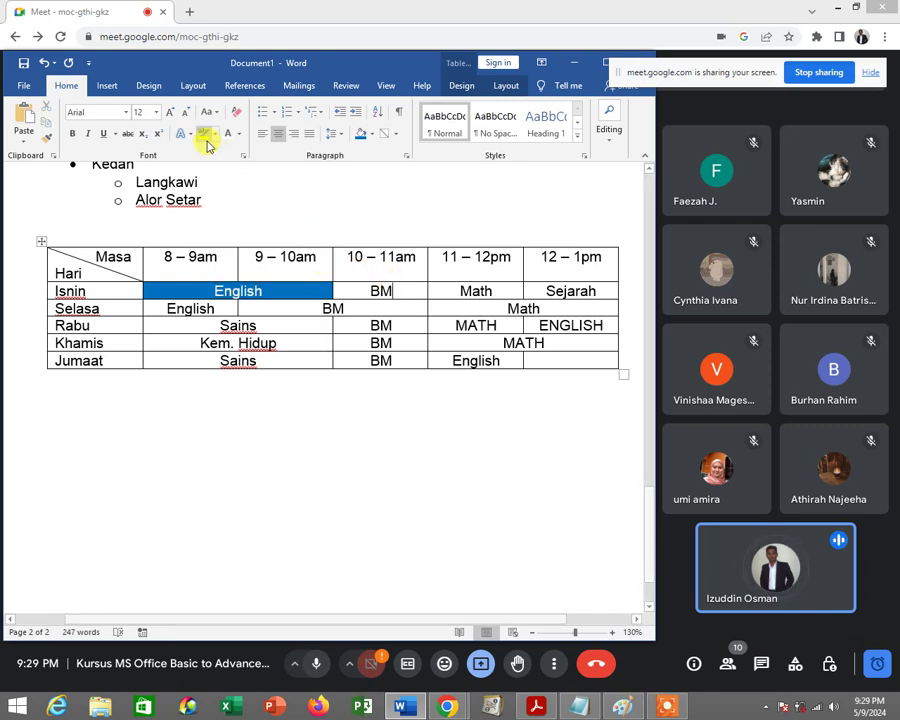
left_click(238, 134)
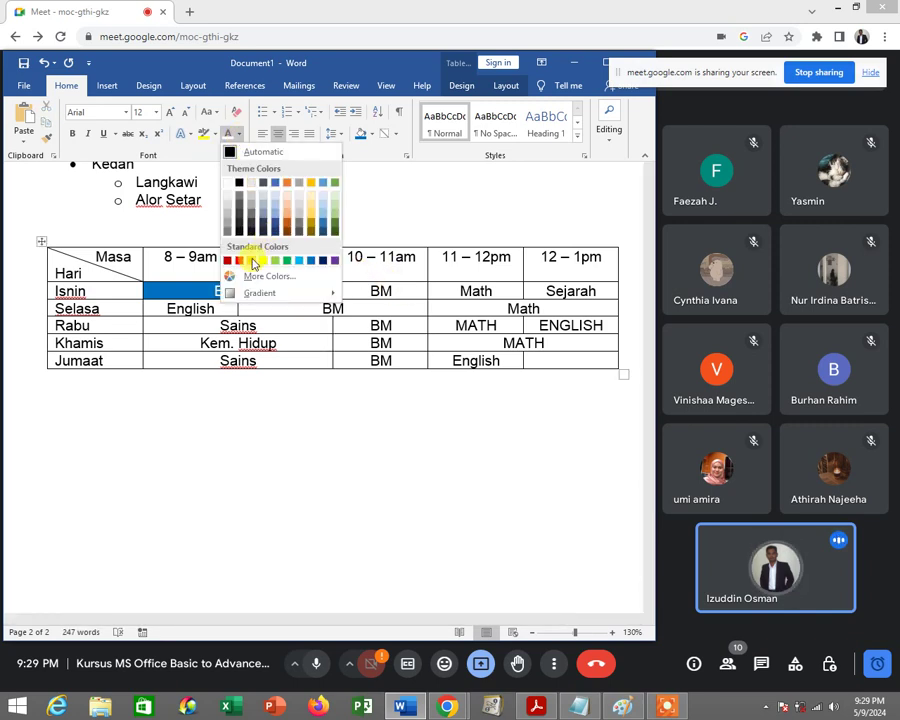
left_click(252, 261)
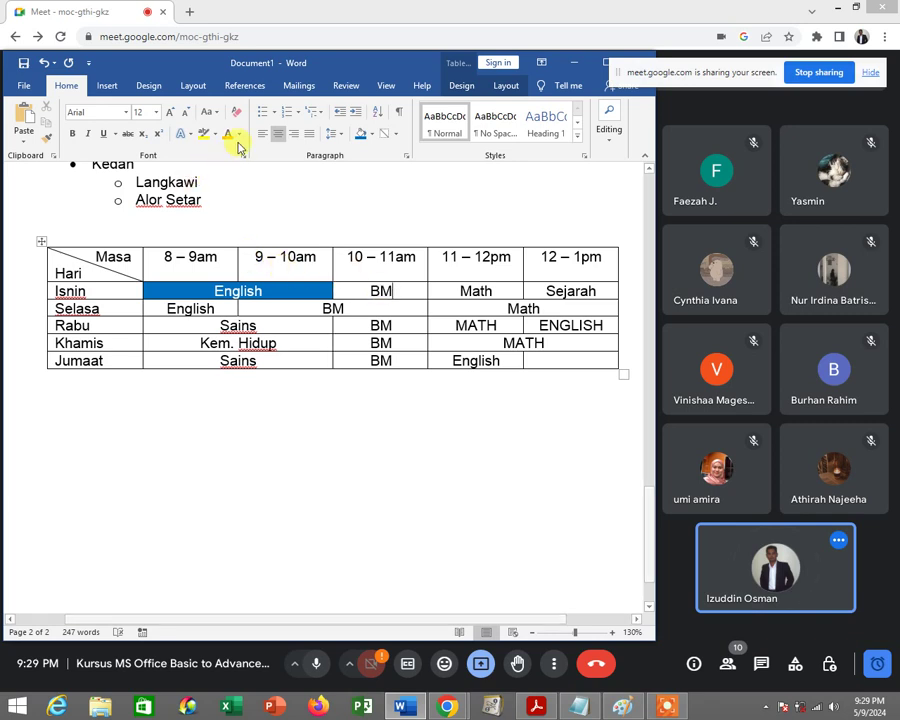
left_click(370, 134)
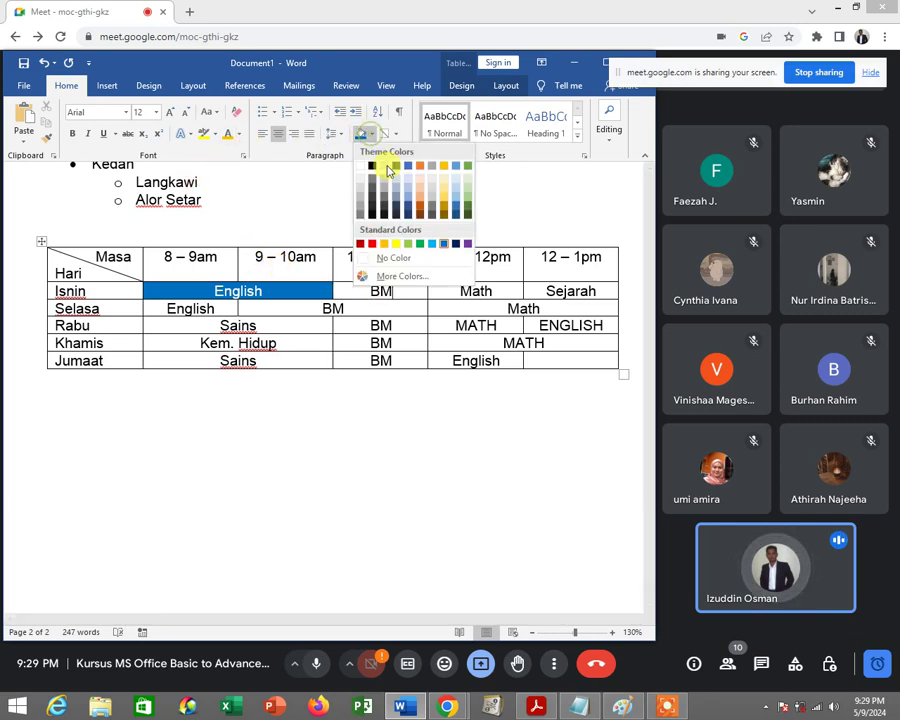
left_click(386, 243)
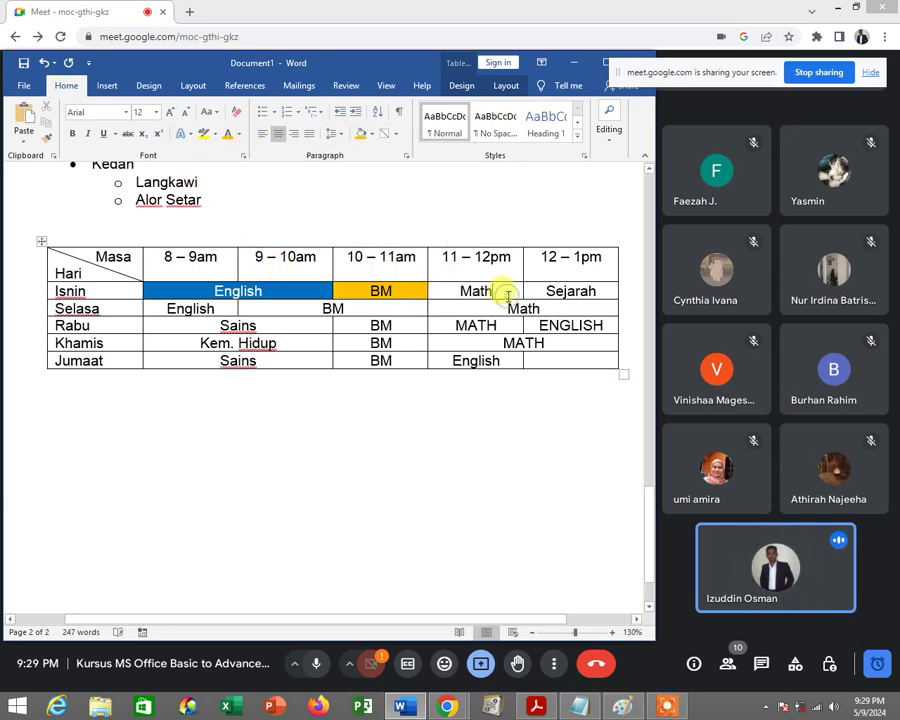
left_click(370, 134)
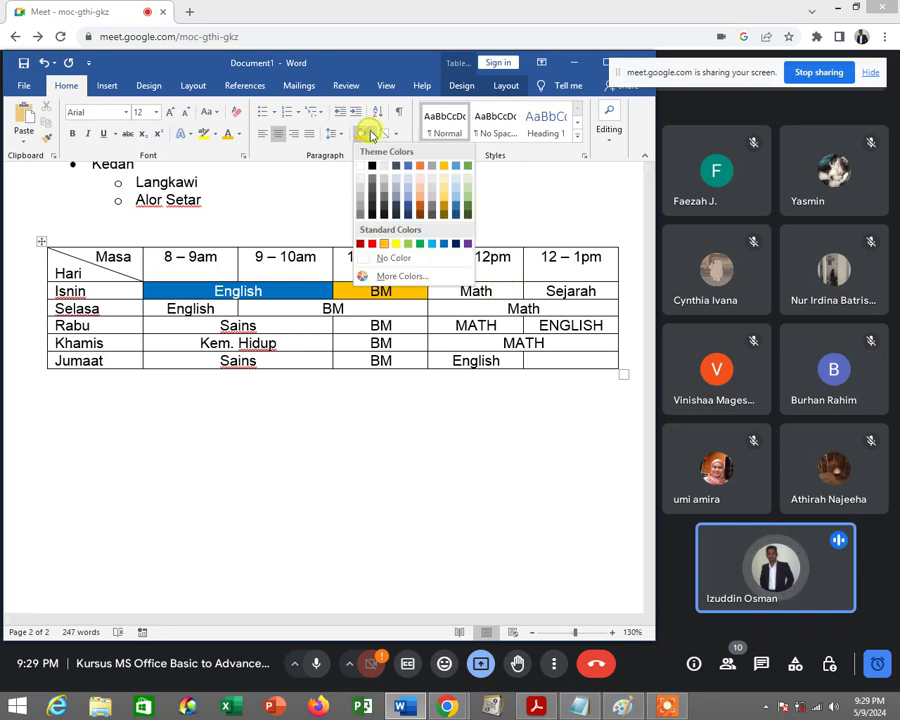
left_click(372, 354)
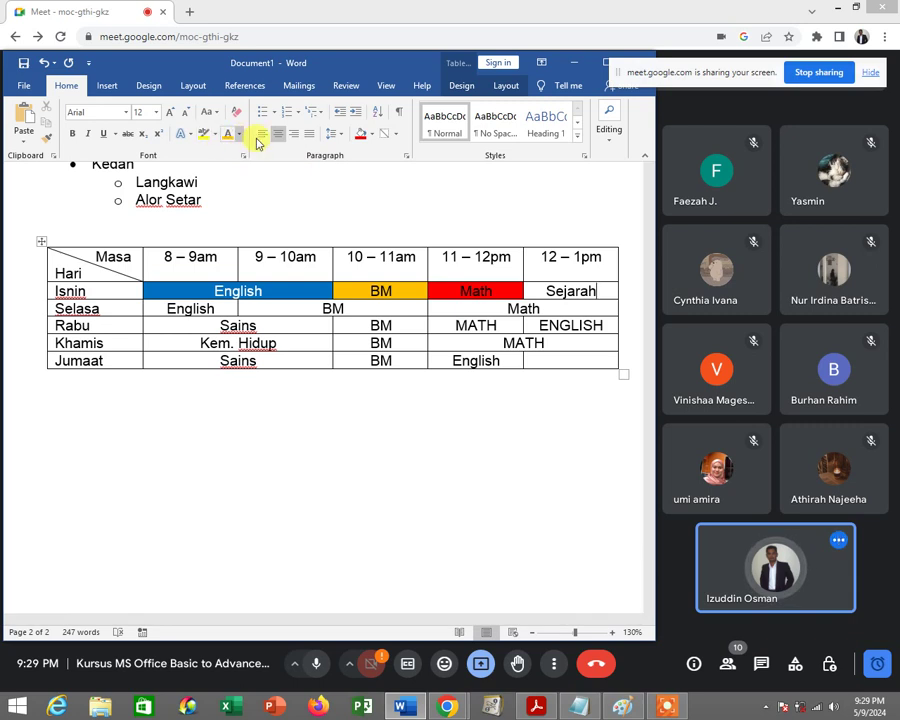
left_click(374, 135)
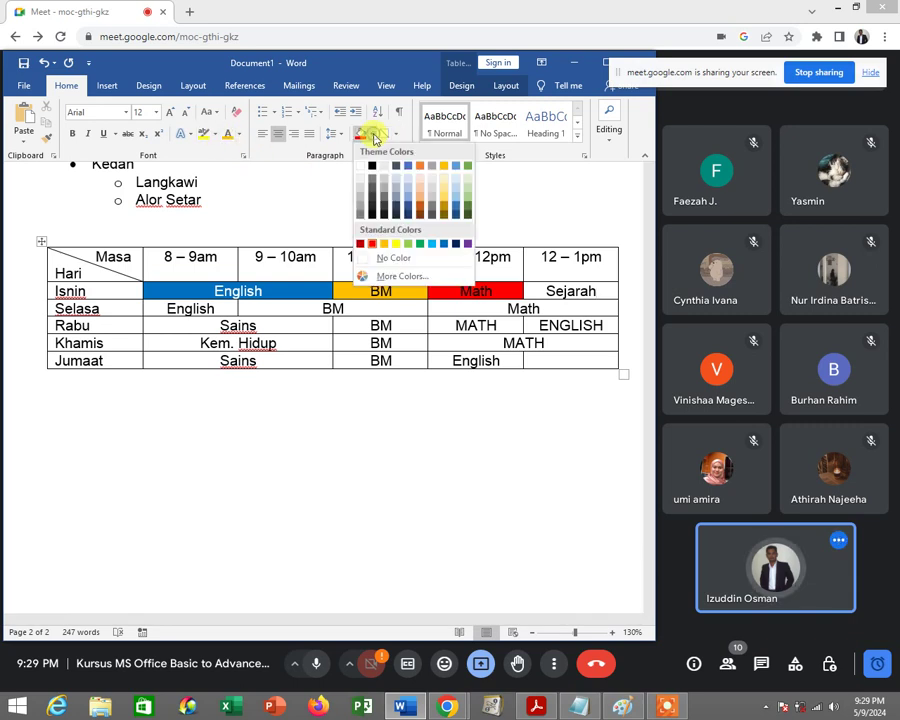
left_click(397, 244)
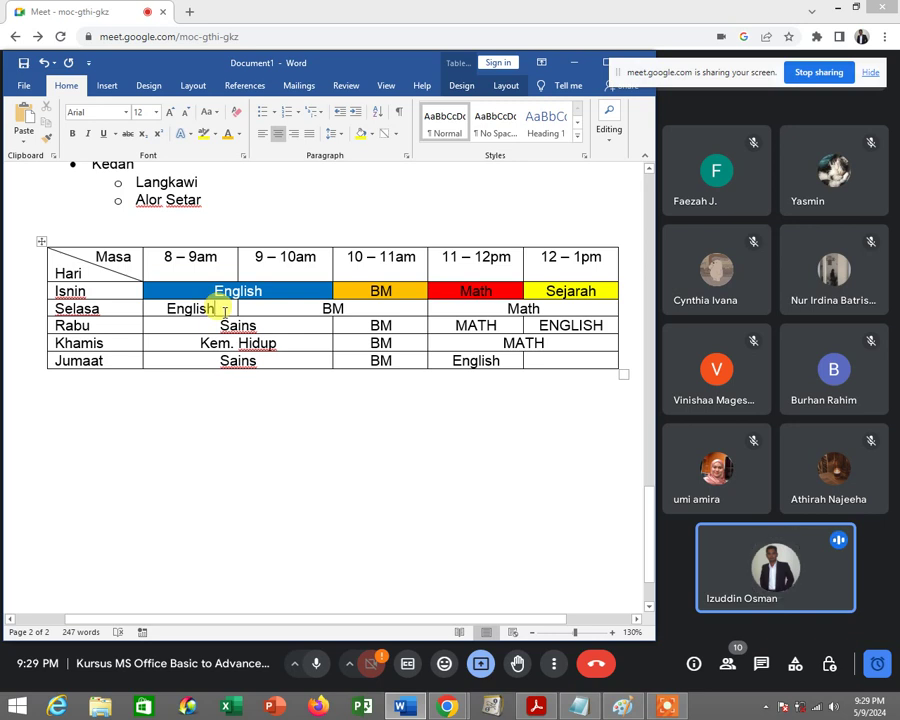
Shade the Selasa English cell blue with white text.
left_click(374, 137)
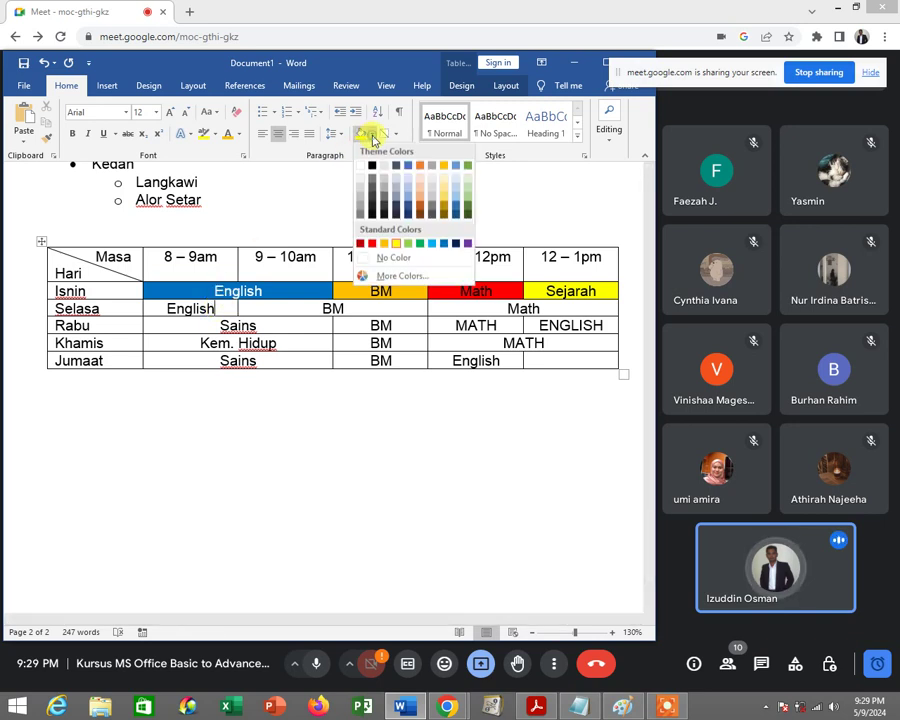
left_click(446, 248)
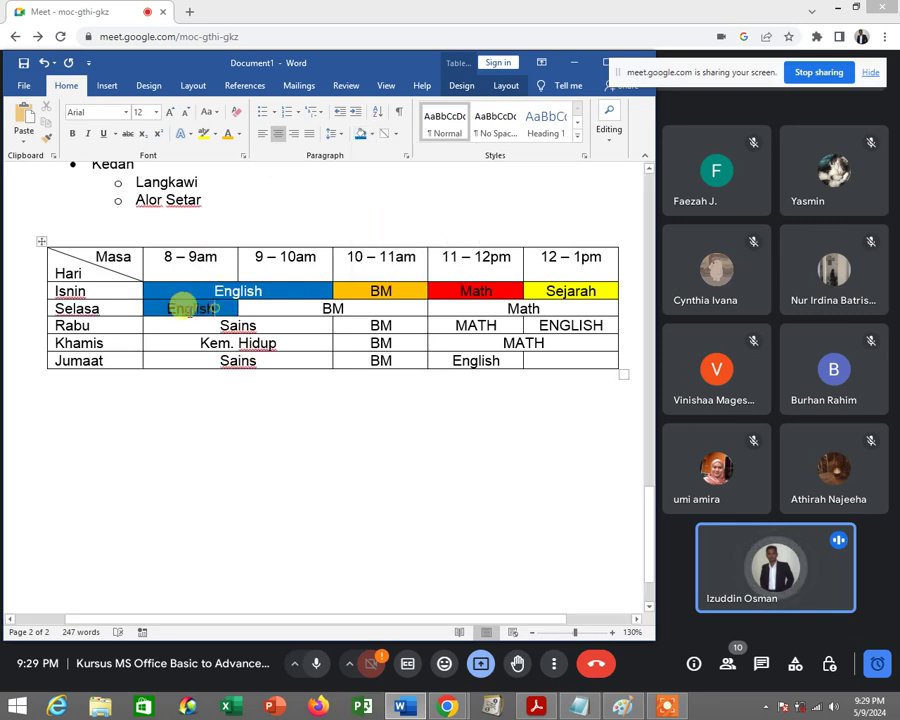
double_click(168, 305)
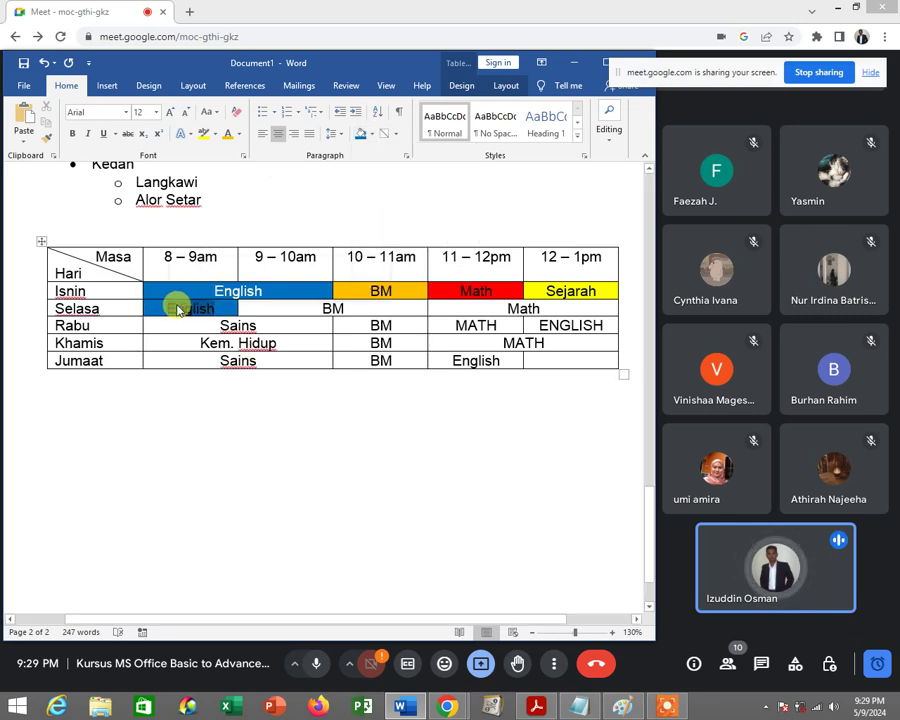
left_click(240, 137)
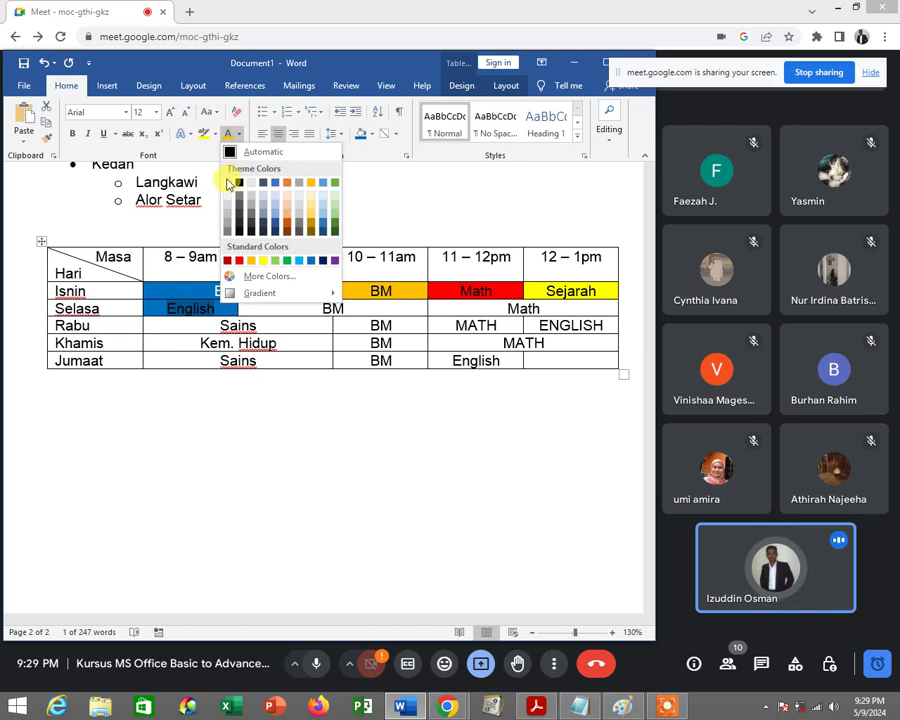
left_click(228, 182)
Shade the Selasa BM cell orange and the Selasa Math cell red.
left_click(354, 311)
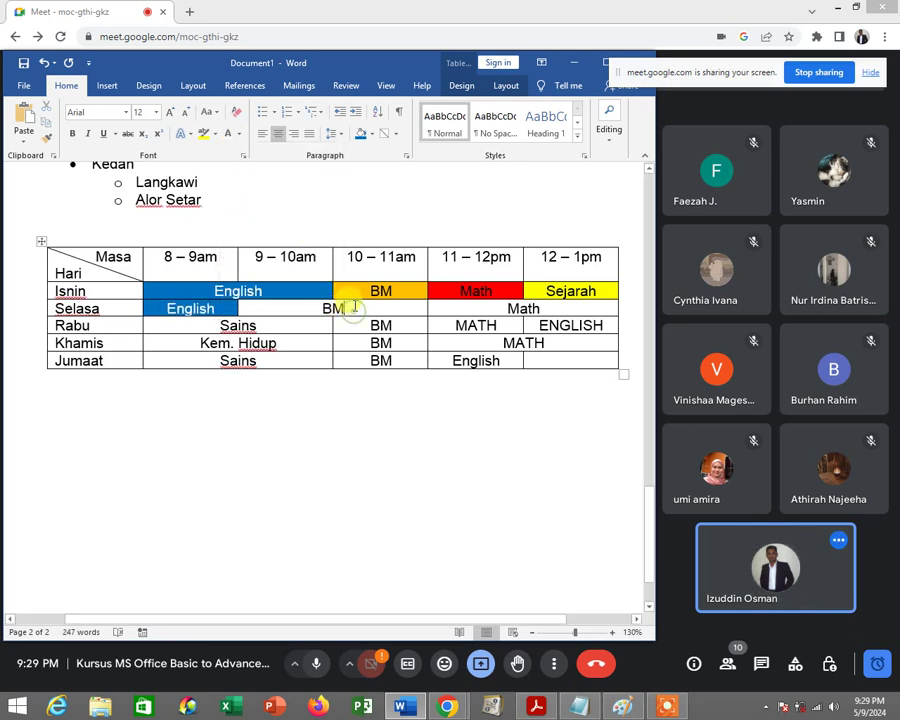
left_click(376, 137)
left_click(384, 411)
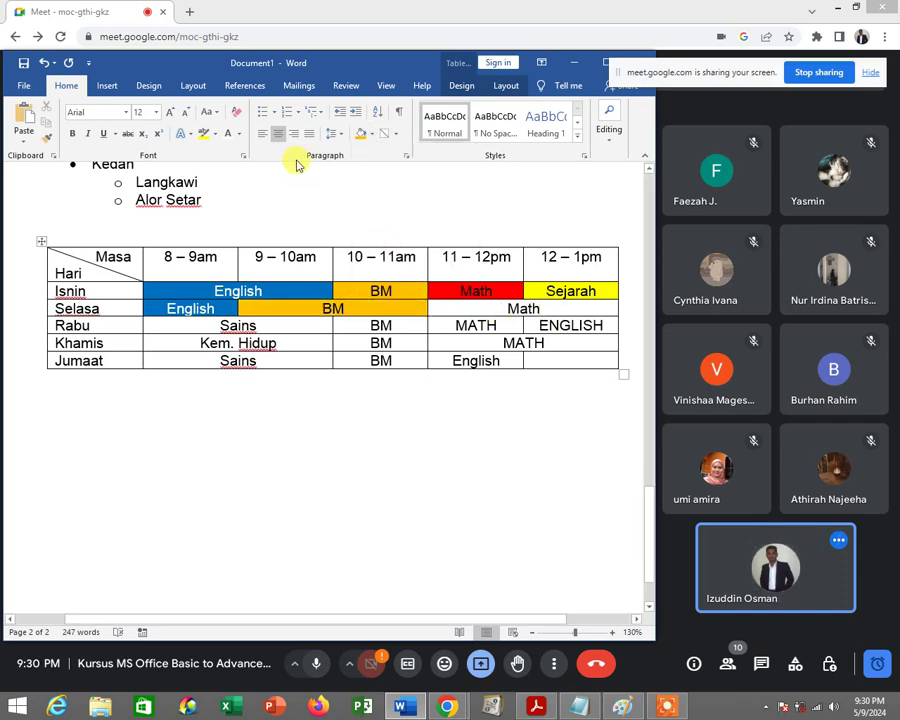
left_click(370, 134)
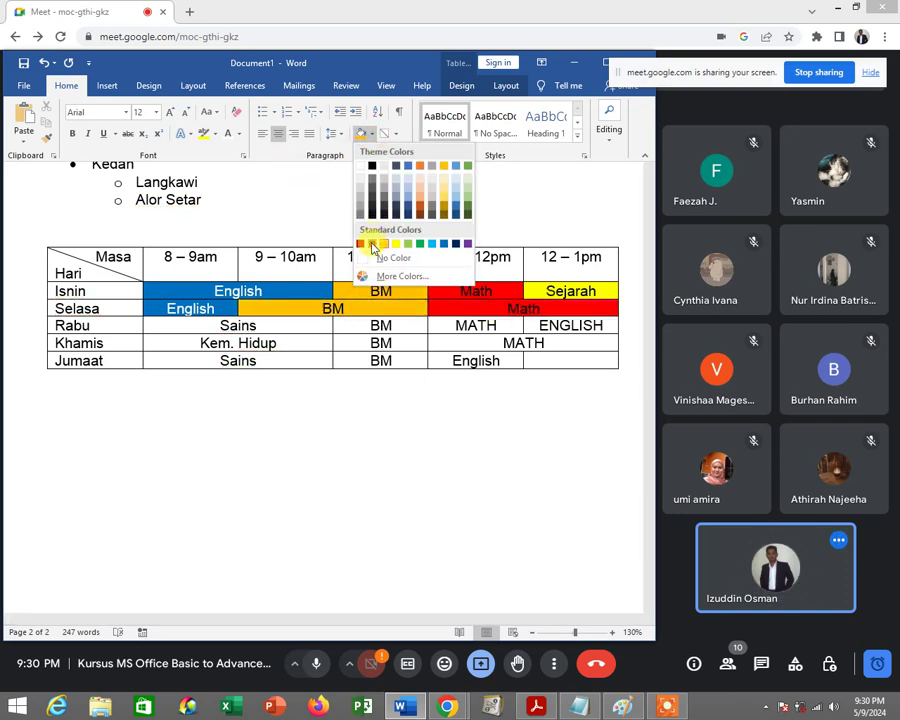
left_click(361, 243)
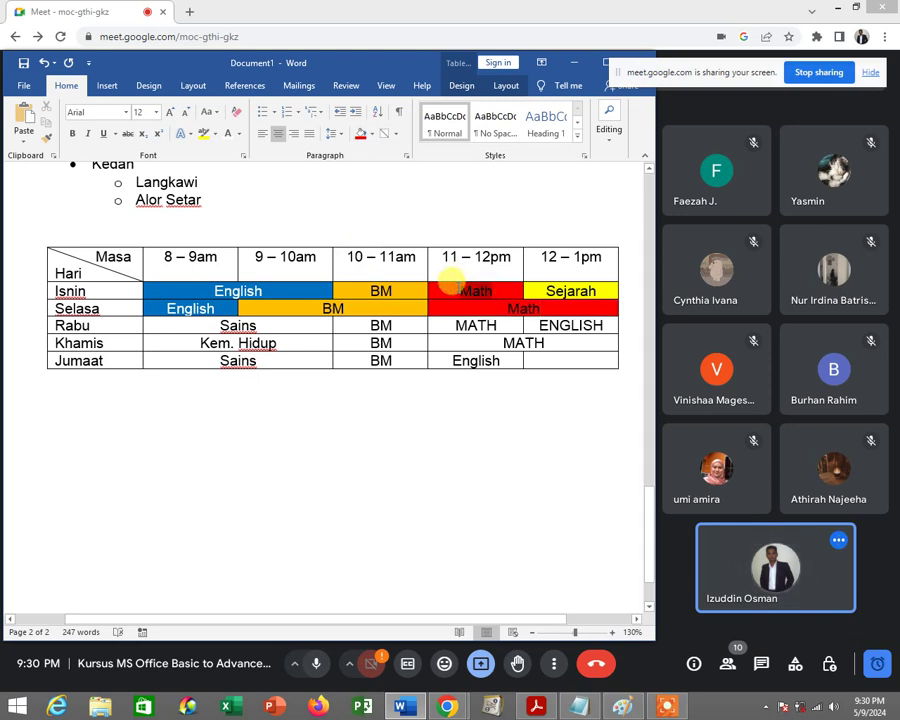
Make the Math text in the Isnin and Selasa rows white.
double_click(458, 291)
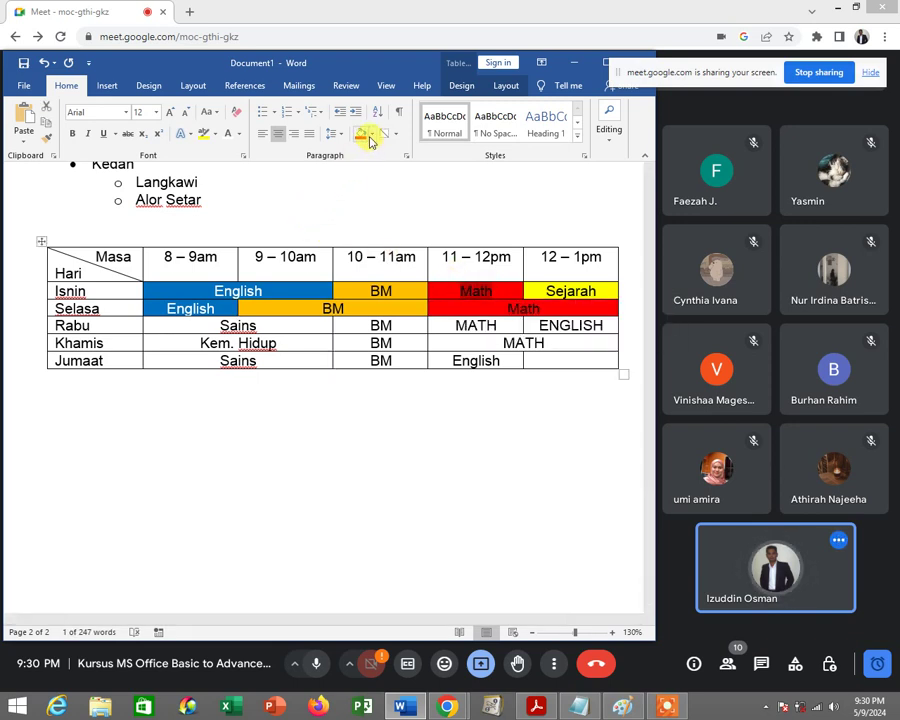
left_click(240, 135)
left_click(233, 180)
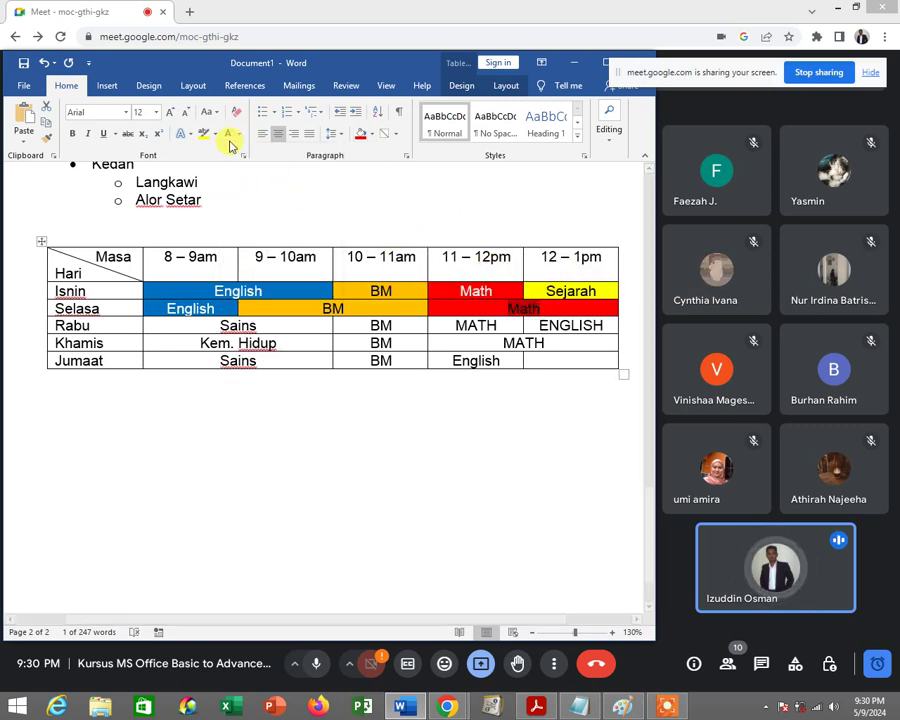
left_click(262, 325)
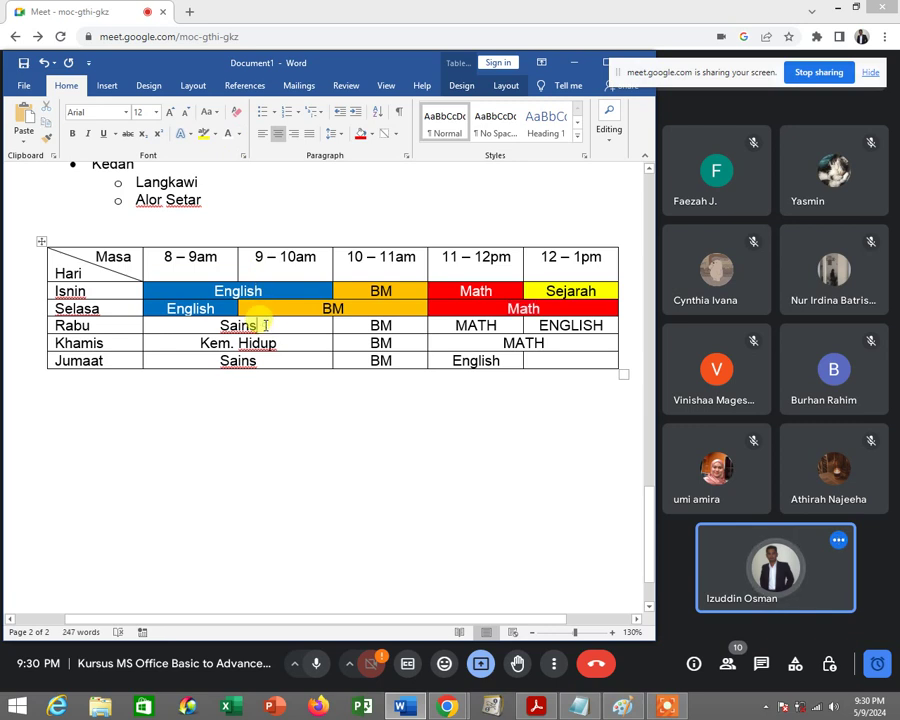
left_click(371, 136)
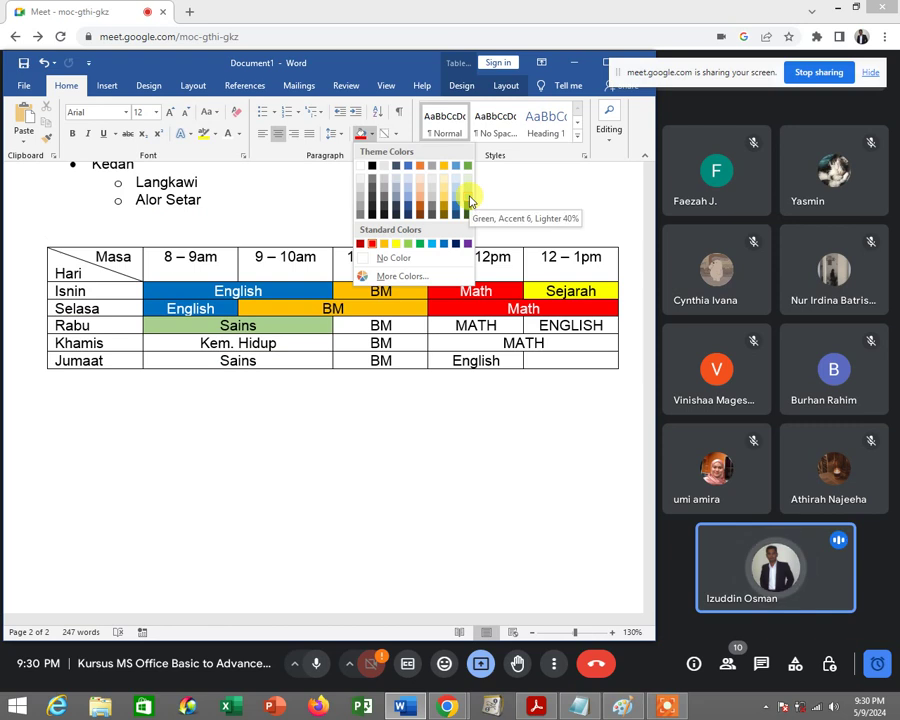
Shade Rabu's Sains cell green and the Rabu, Khamis and Jumaat BM cells orange.
left_click(422, 249)
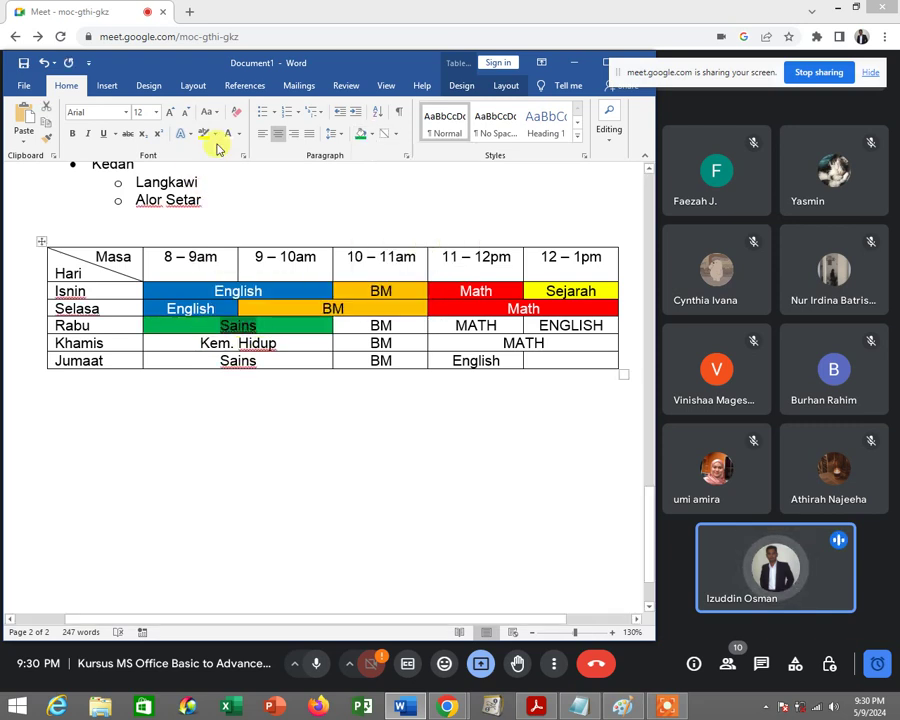
double_click(396, 326)
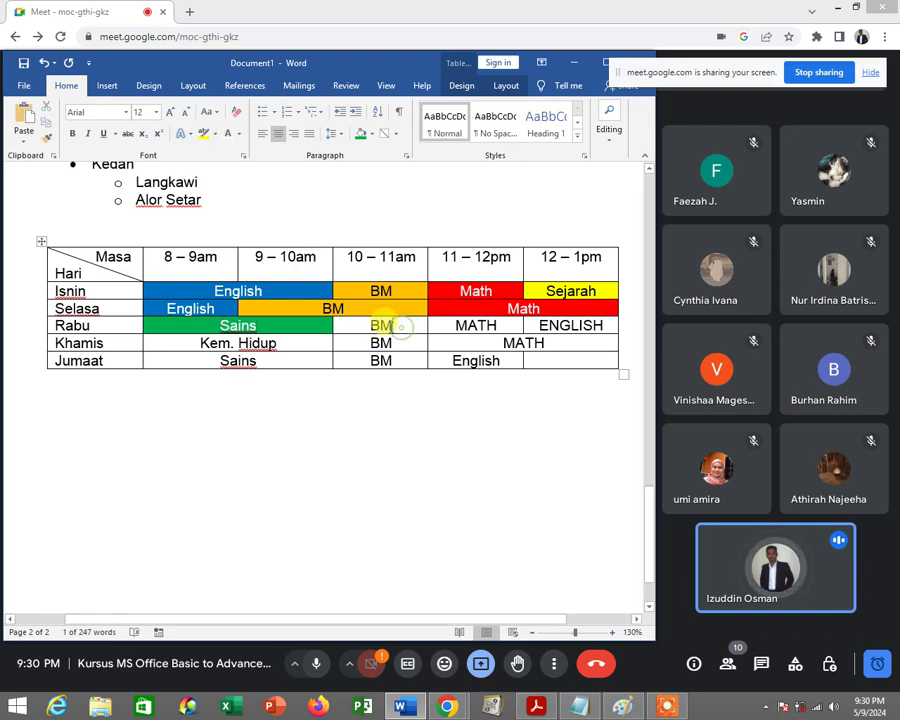
left_click_drag(362, 326, 372, 358)
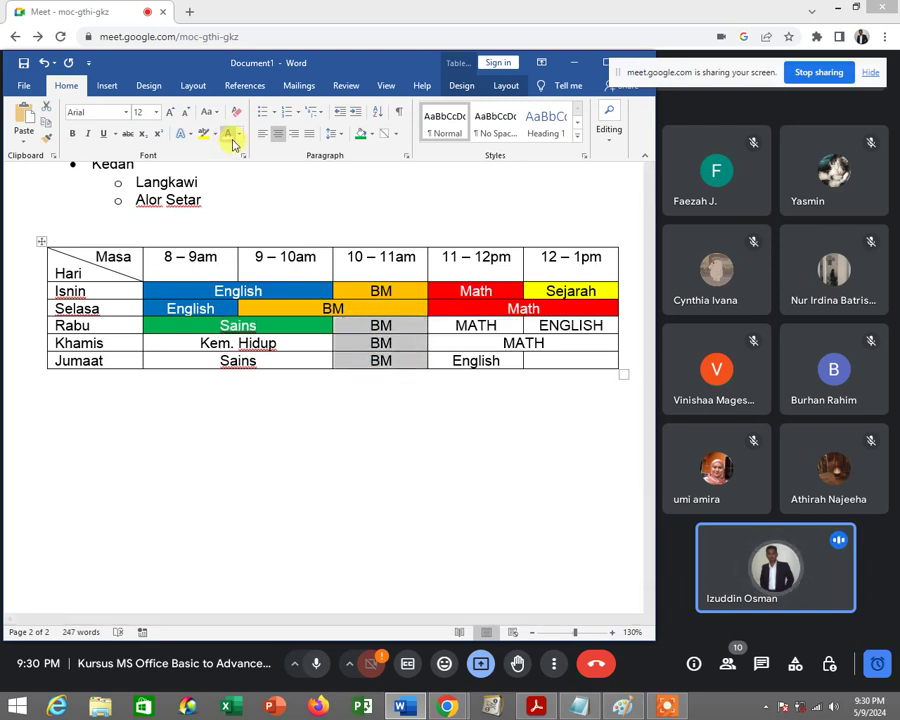
left_click(377, 136)
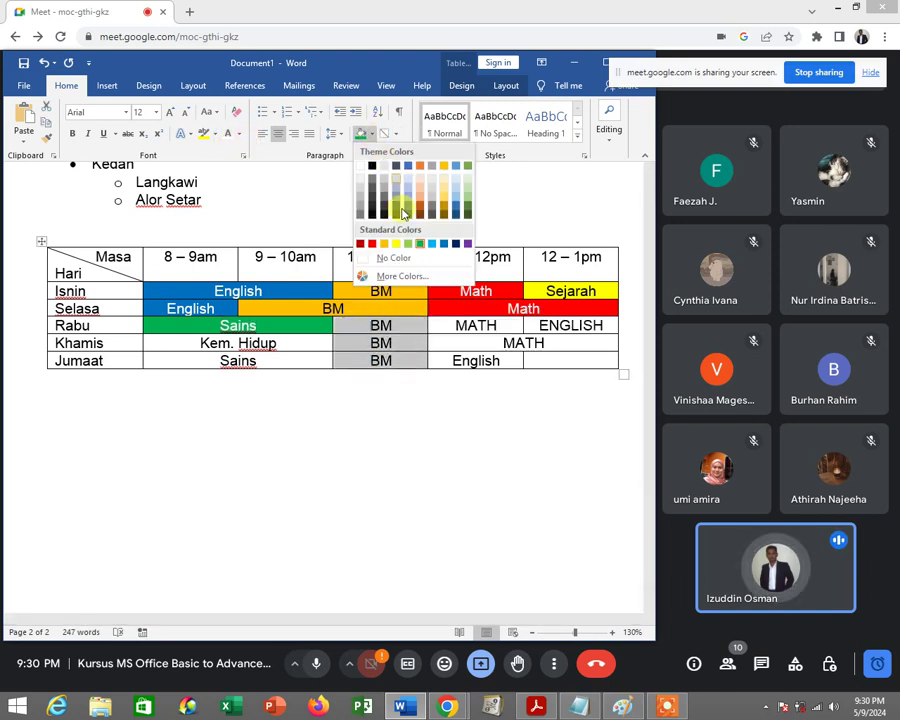
left_click(380, 244)
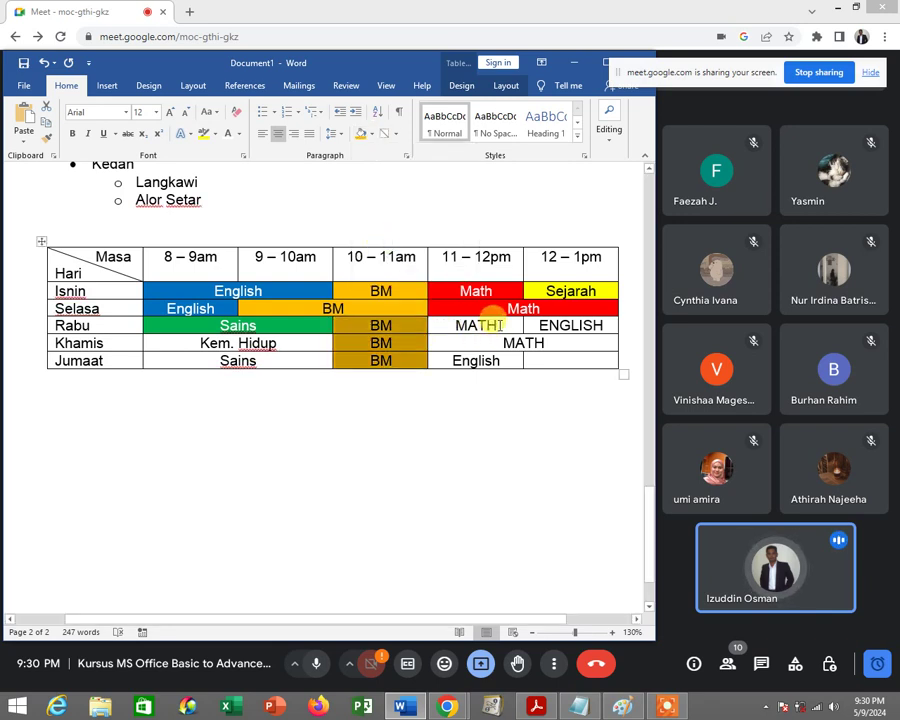
Change Rabu's MATH to Math, shade its cell red and make the text white.
double_click(498, 326)
left_click(210, 112)
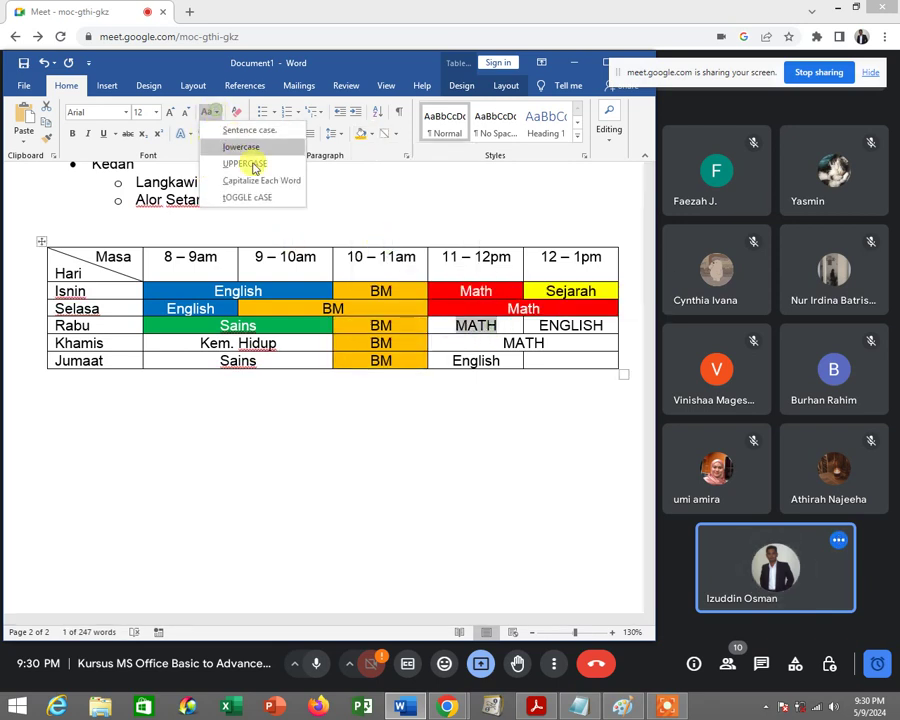
left_click(261, 180)
left_click(498, 326)
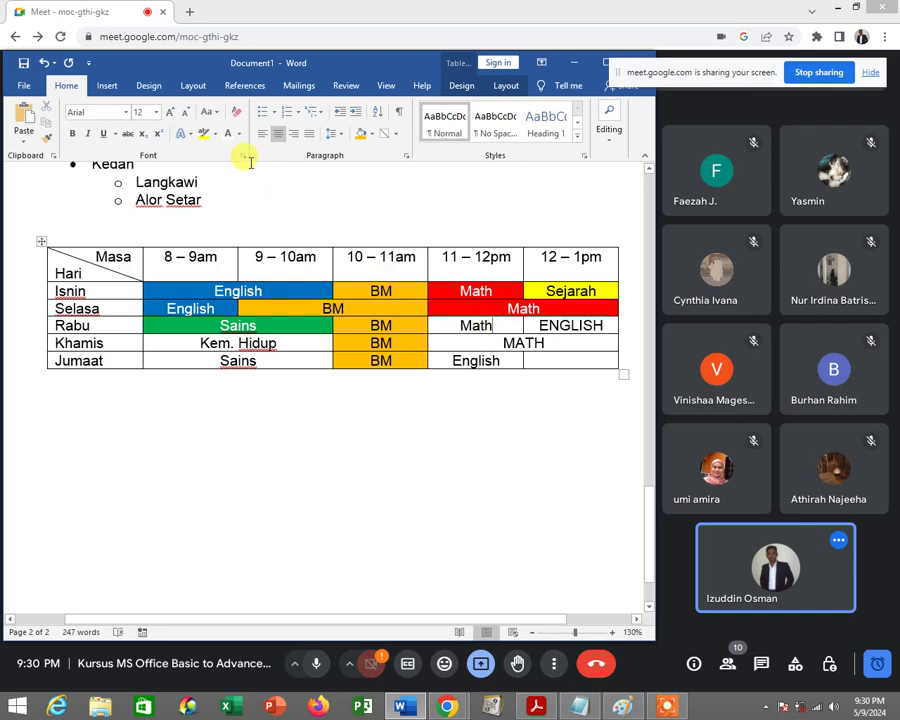
left_click(371, 135)
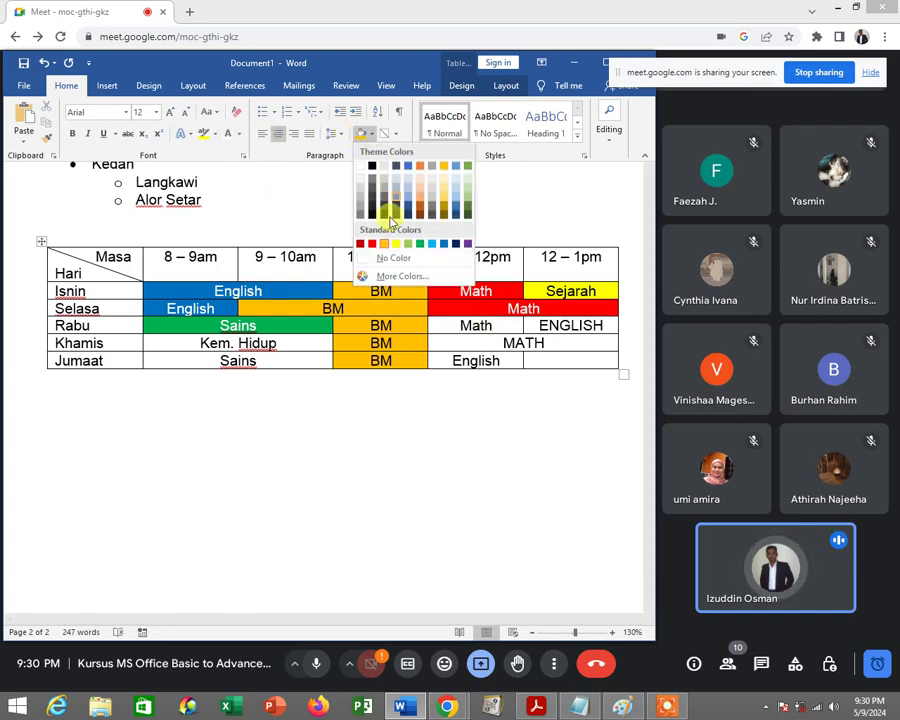
left_click(368, 410)
double_click(476, 326)
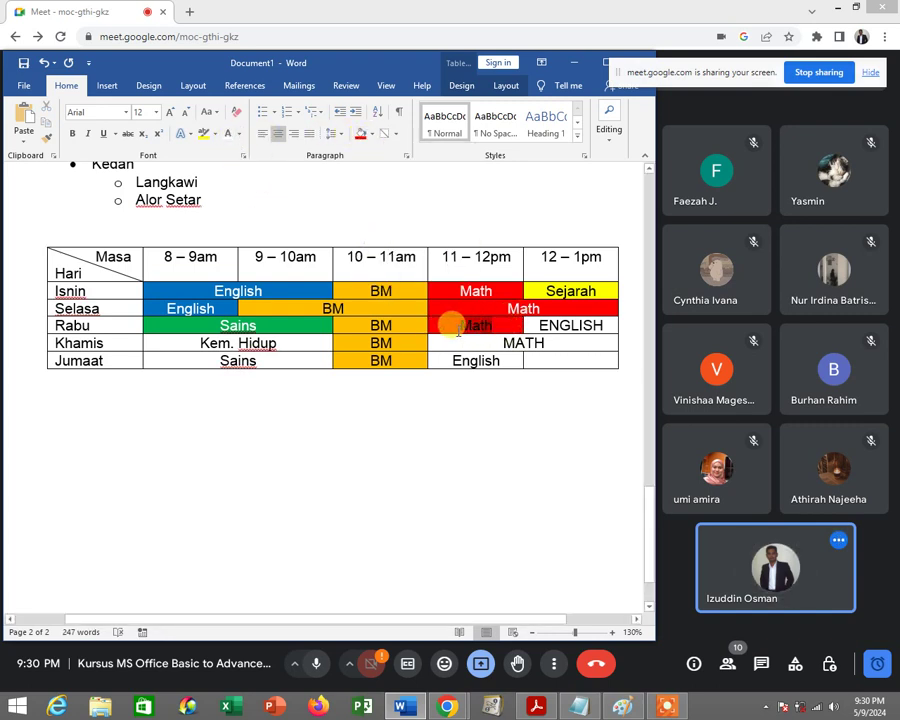
left_click(228, 133)
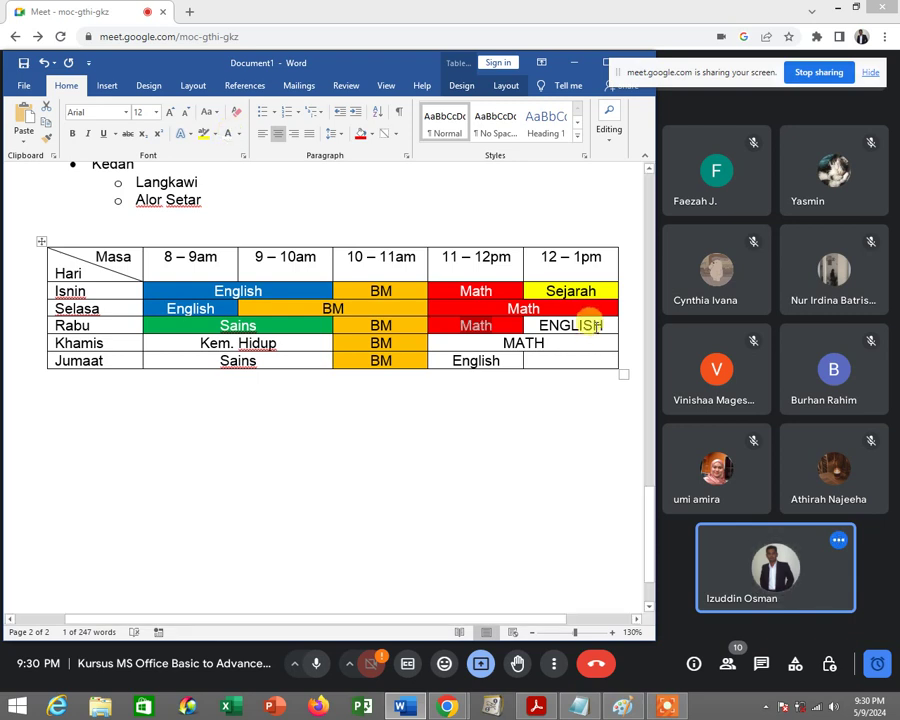
Change Rabu's 12–1pm ENGLISH to English and shade its cell blue.
left_click_drag(603, 325, 538, 325)
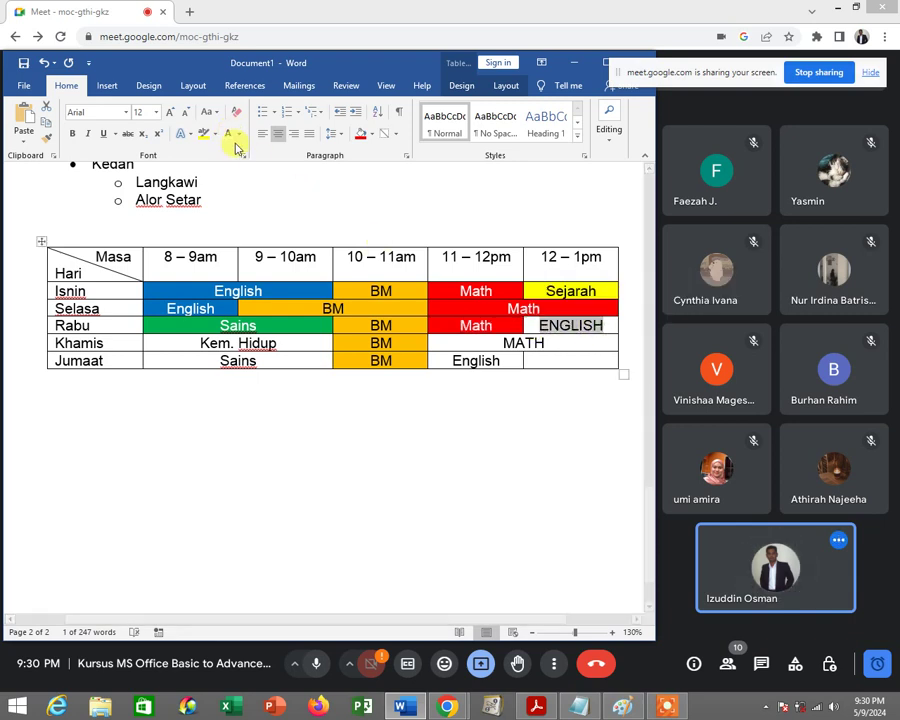
left_click(208, 112)
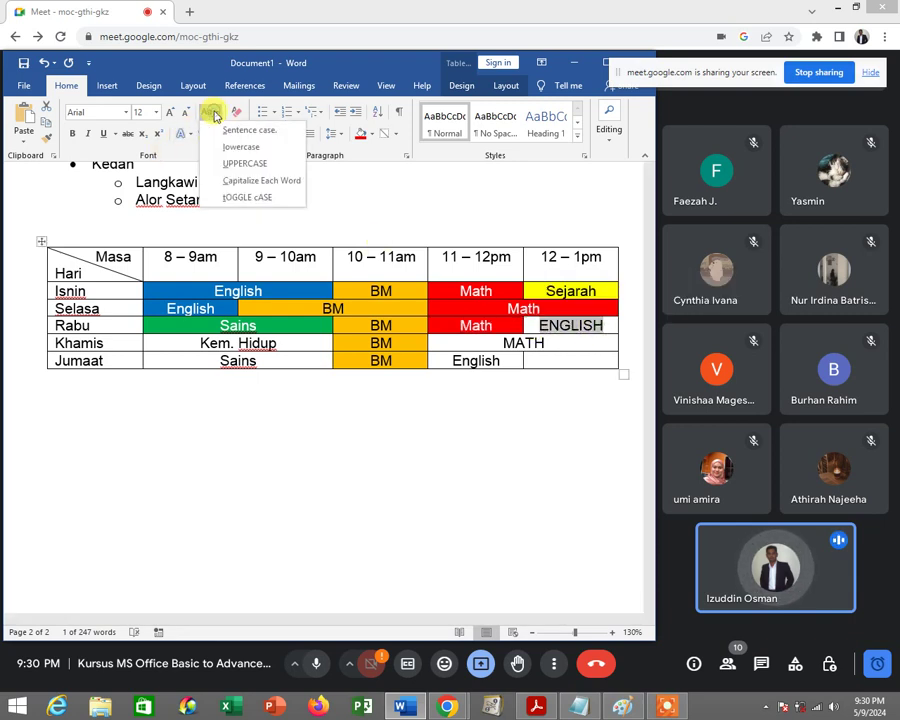
left_click(265, 182)
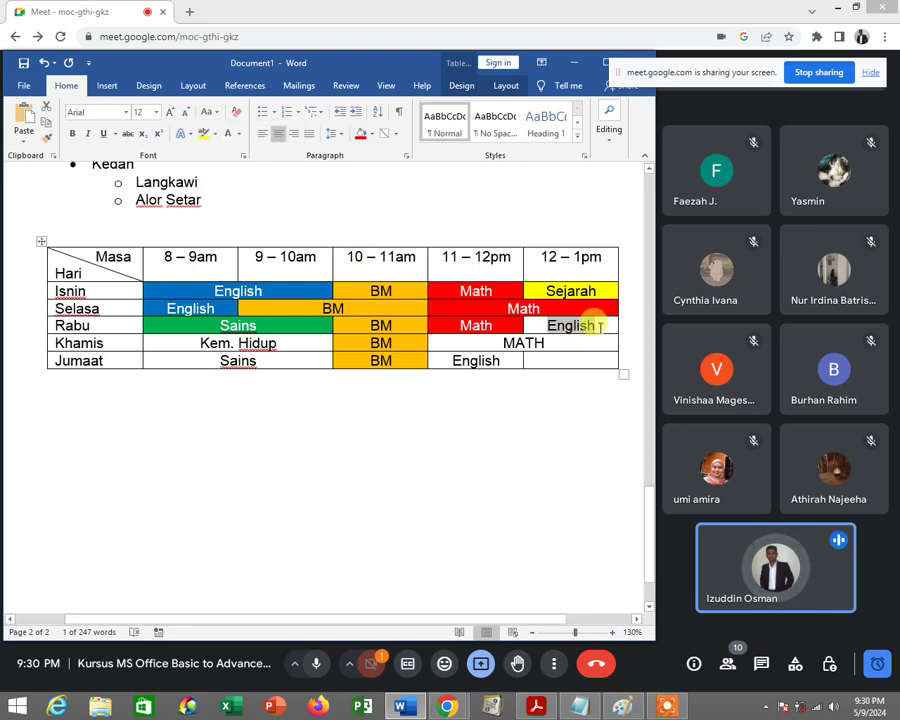
left_click(599, 326)
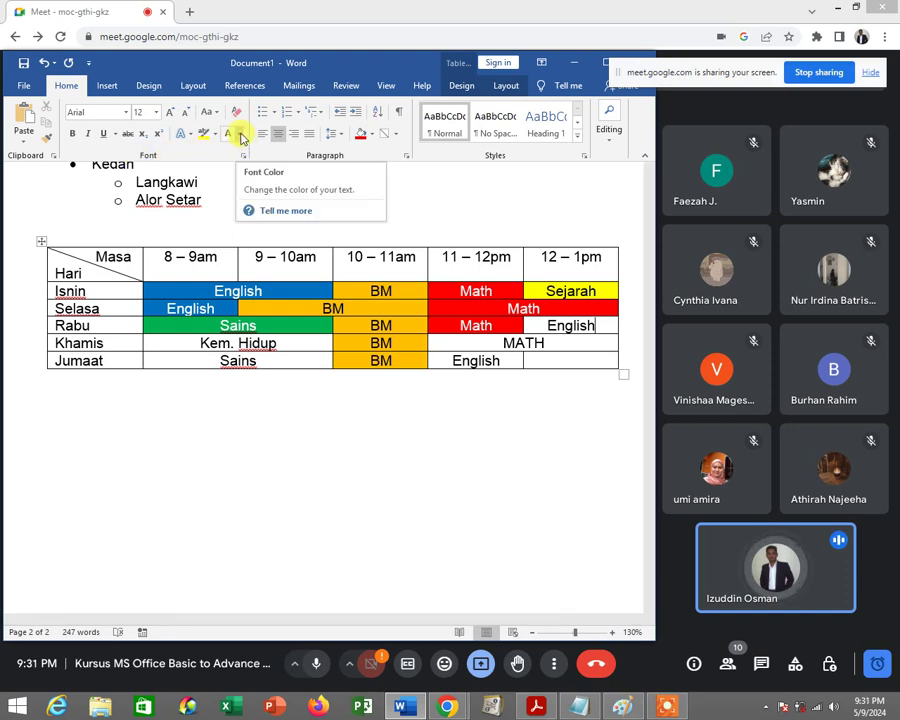
left_click(375, 141)
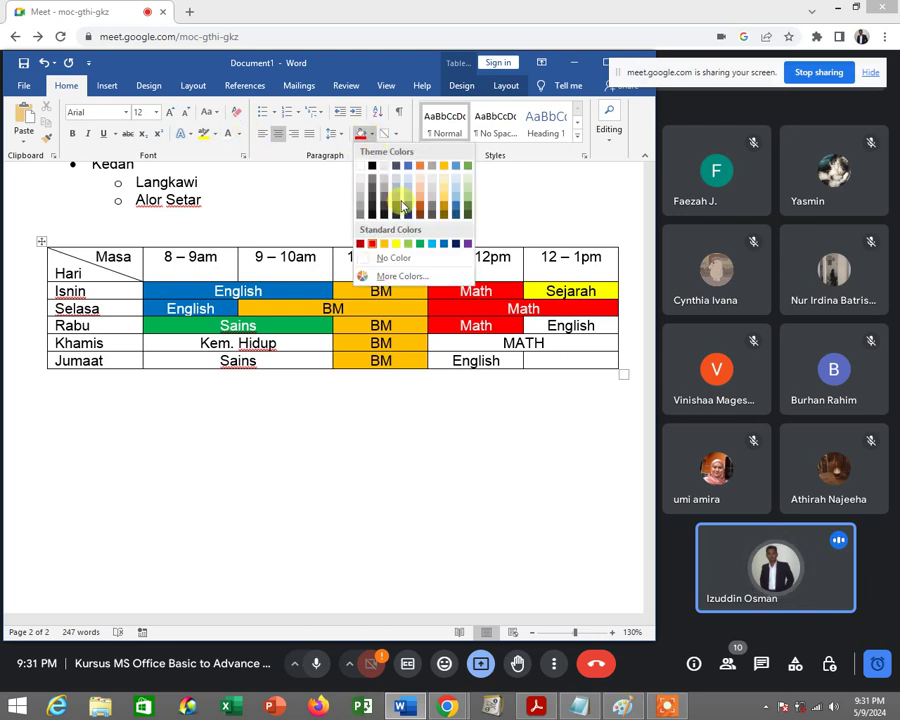
left_click(444, 245)
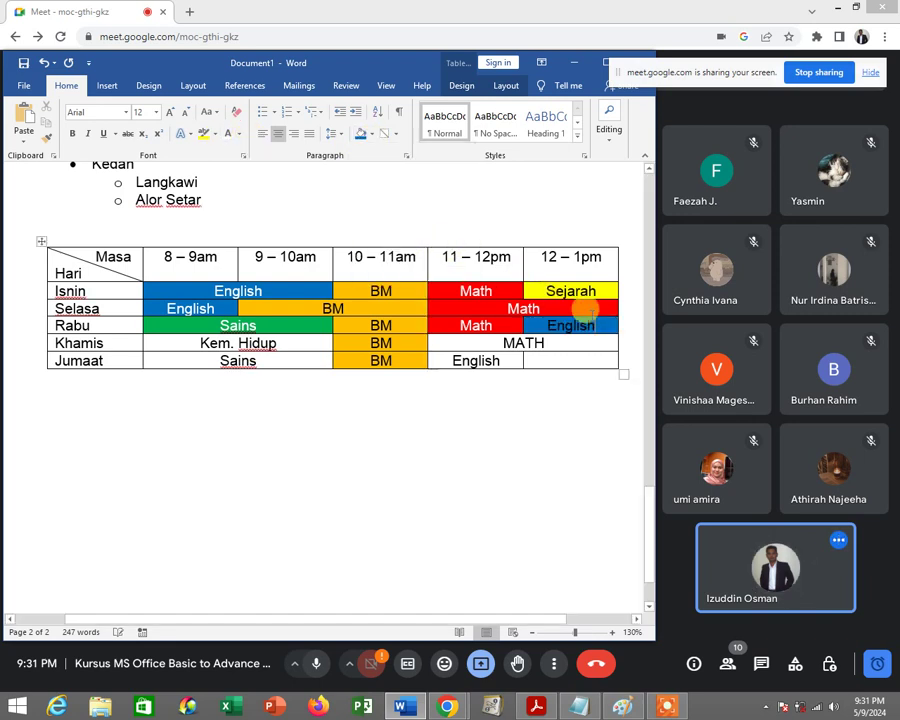
left_click_drag(590, 325, 537, 340)
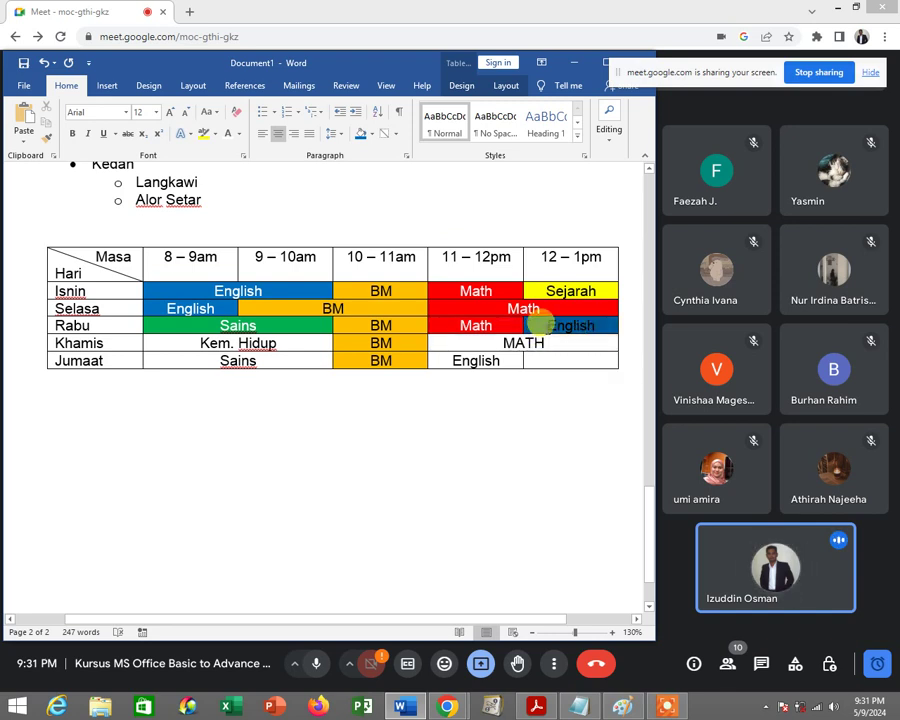
left_click(587, 326)
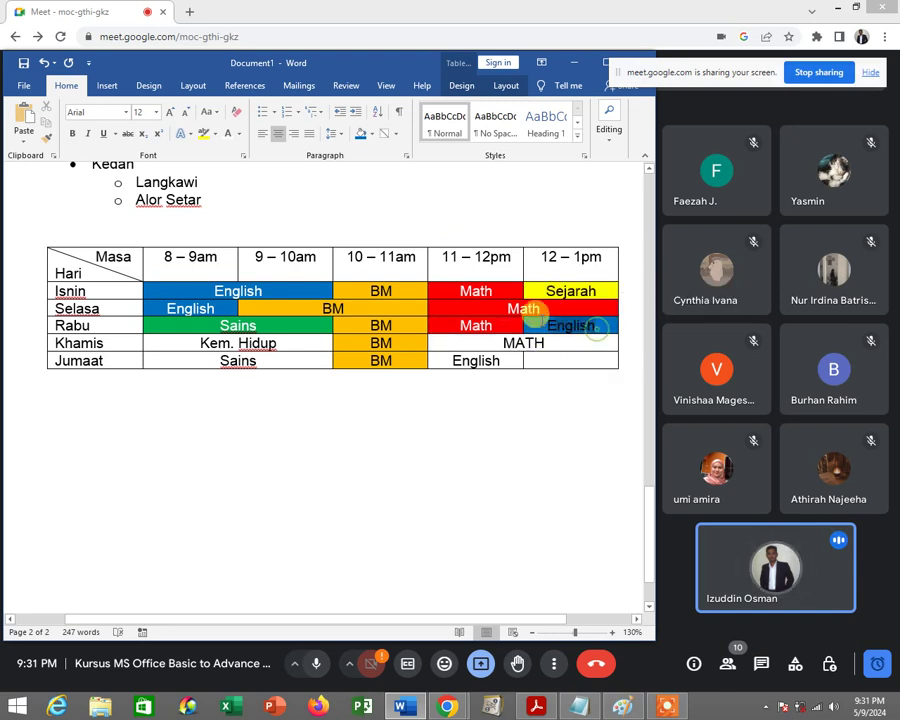
left_click_drag(592, 326, 540, 327)
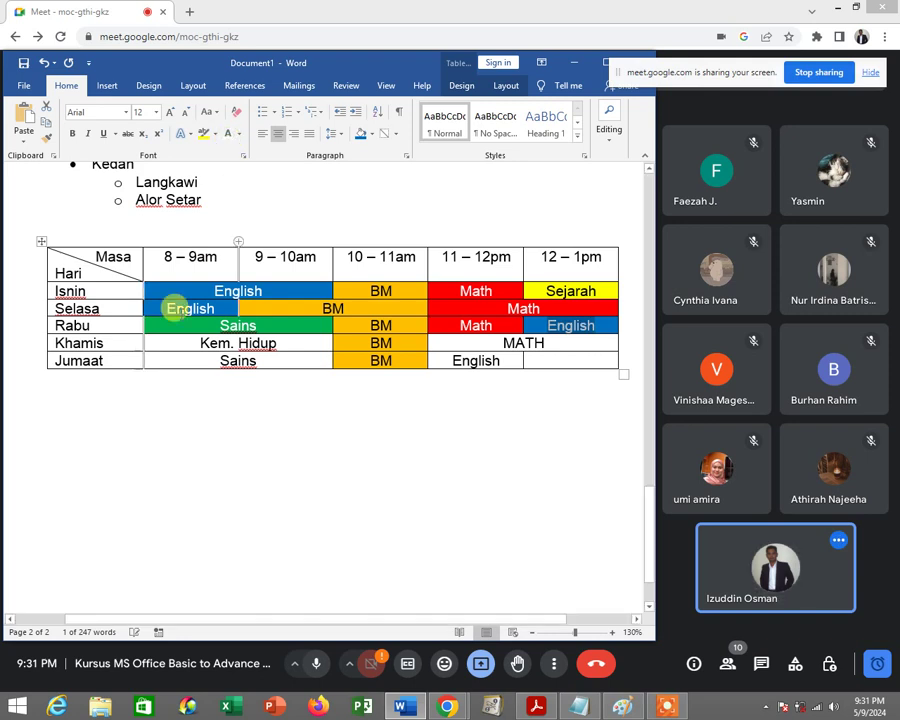
Shade Khamis's Kem. Hidup cell yellow, and change its MATH to Math on red.
left_click(278, 343)
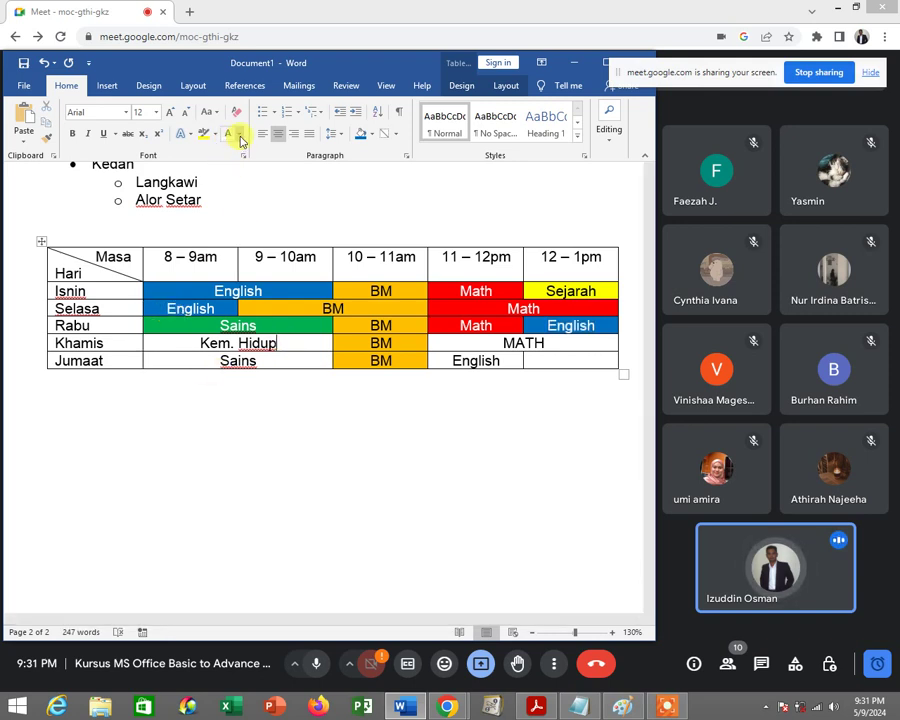
left_click(372, 137)
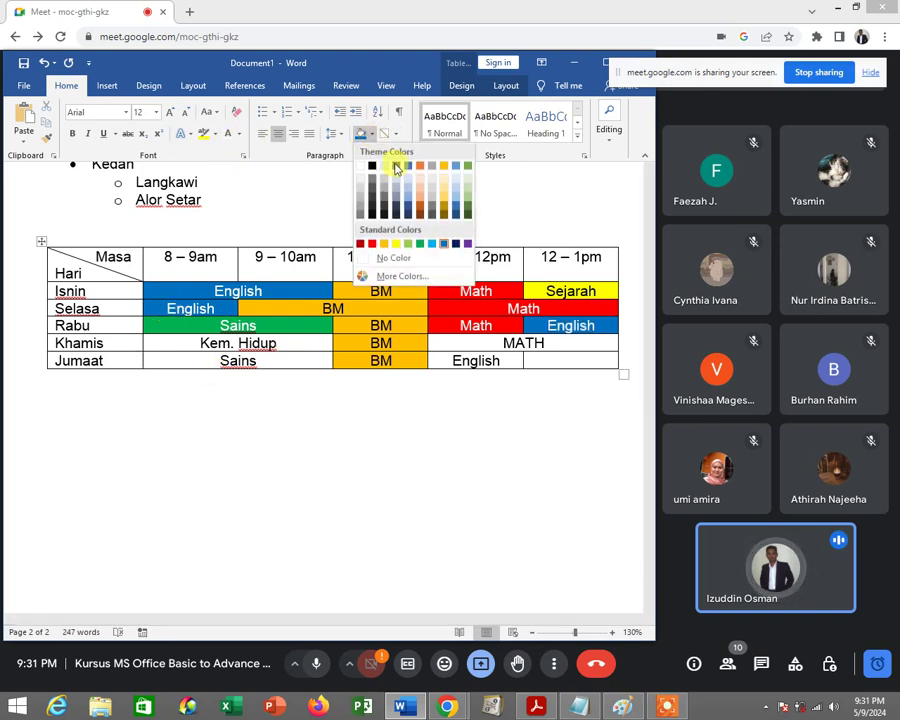
left_click(393, 246)
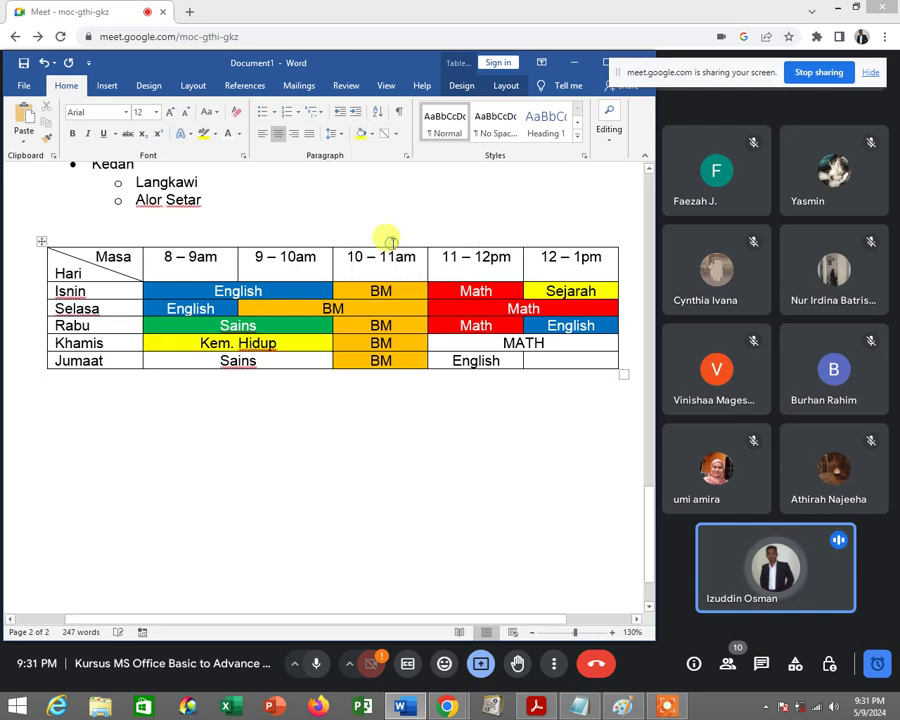
left_click_drag(546, 342, 506, 342)
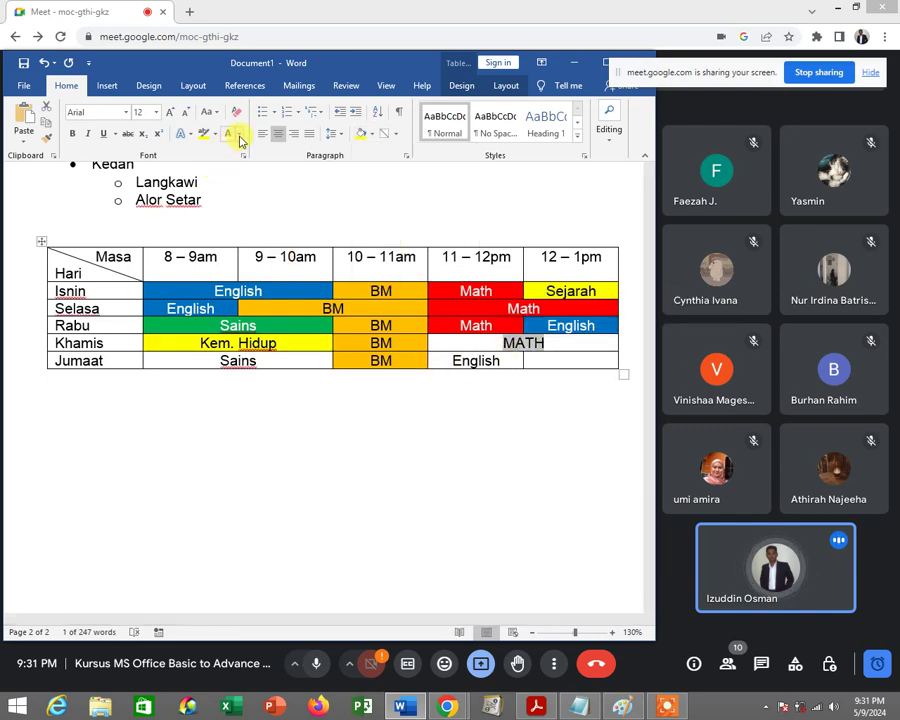
left_click(211, 111)
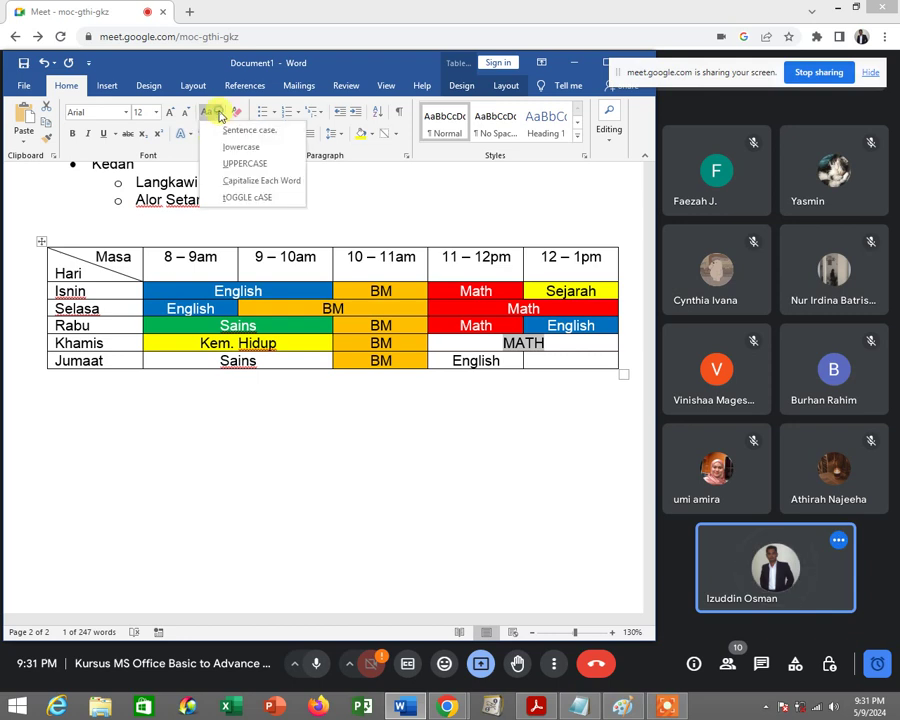
left_click(258, 182)
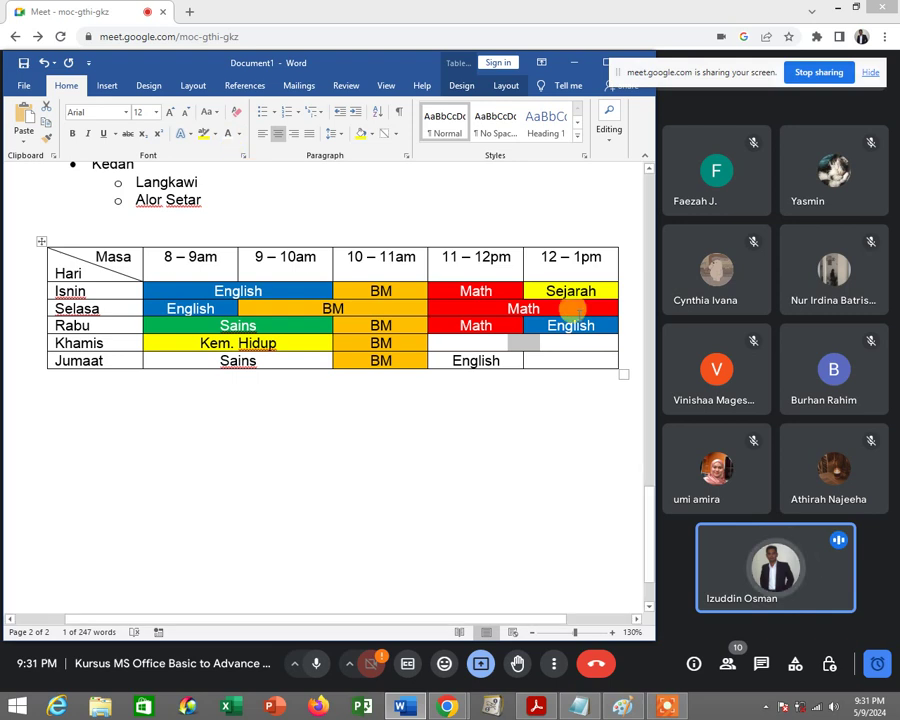
left_click(371, 134)
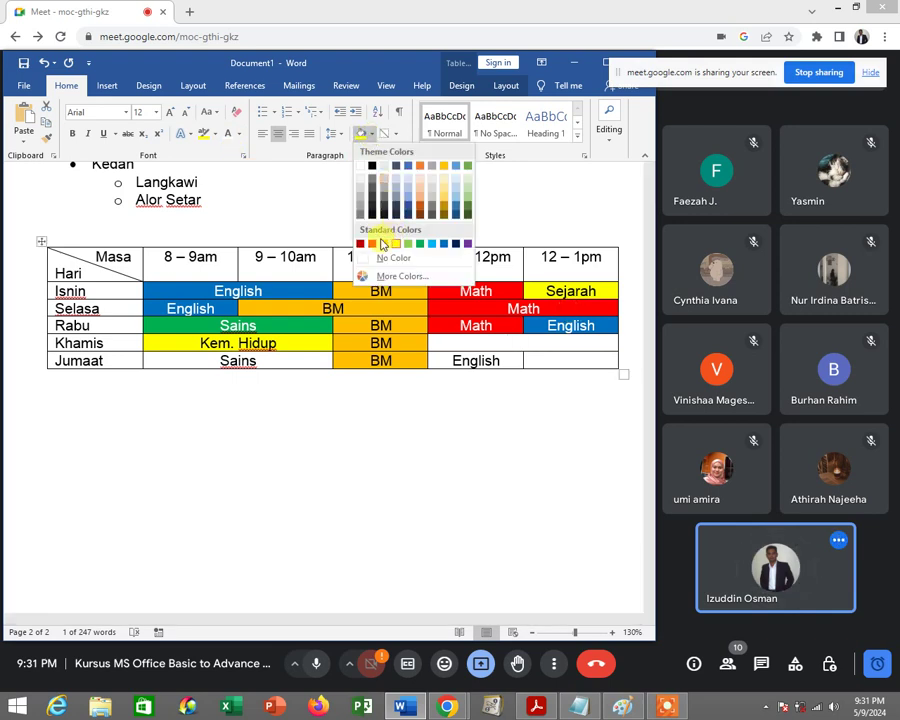
left_click(372, 243)
Shade the Jumaat Sains cell green and select its text.
left_click(276, 363)
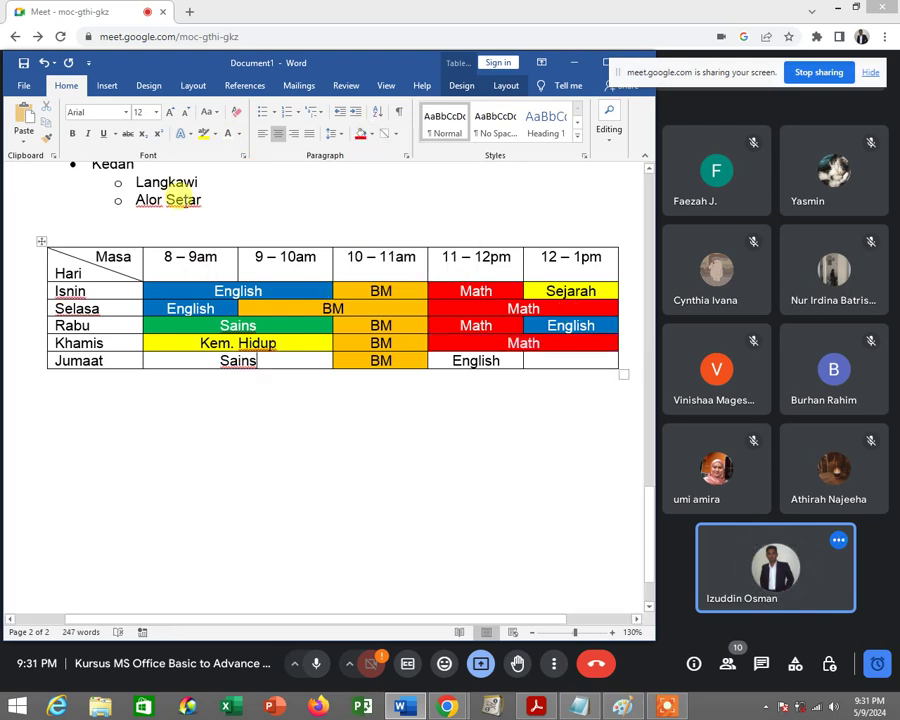
left_click(370, 136)
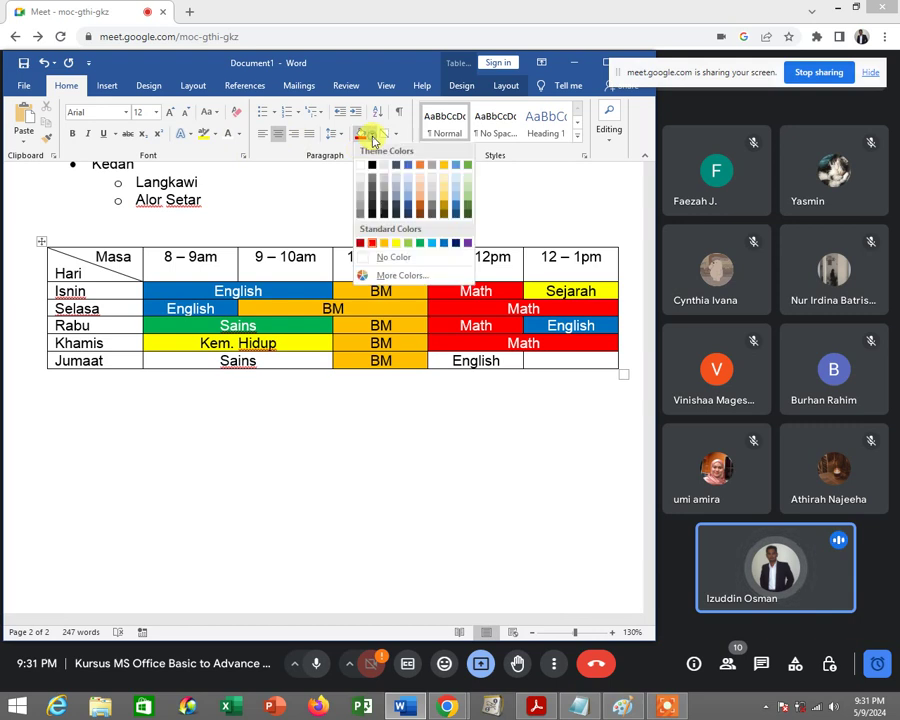
left_click(419, 243)
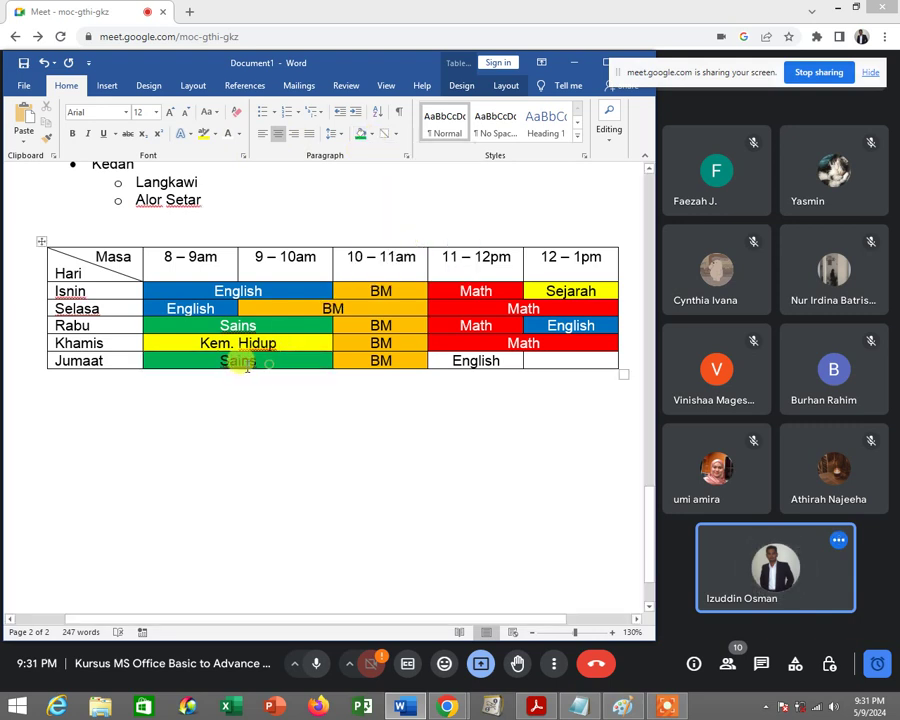
double_click(225, 361)
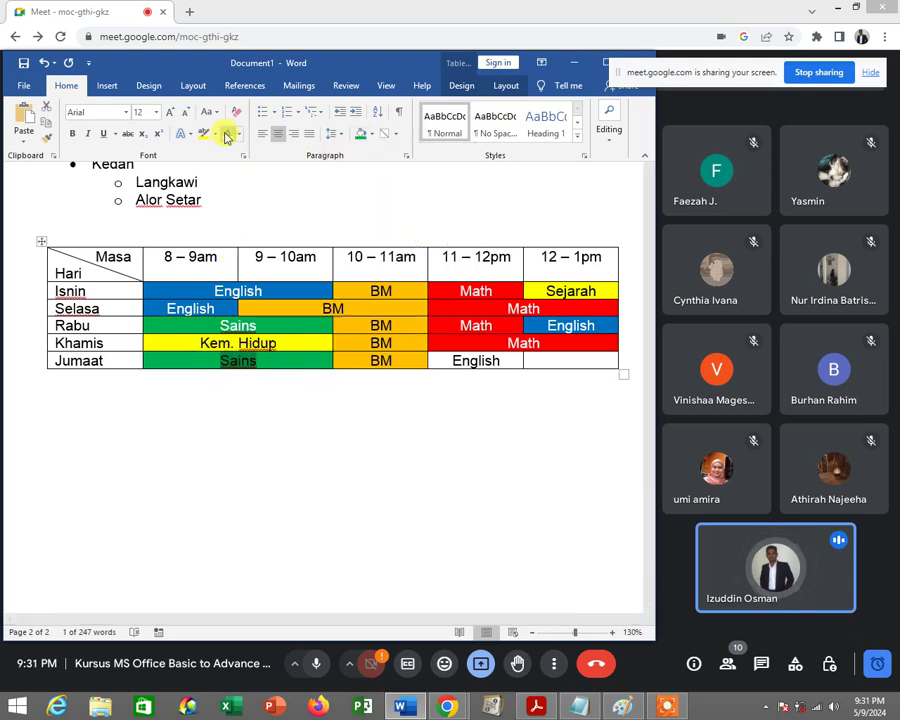
Shade the Jumaat English cell blue with white text.
left_click(495, 361)
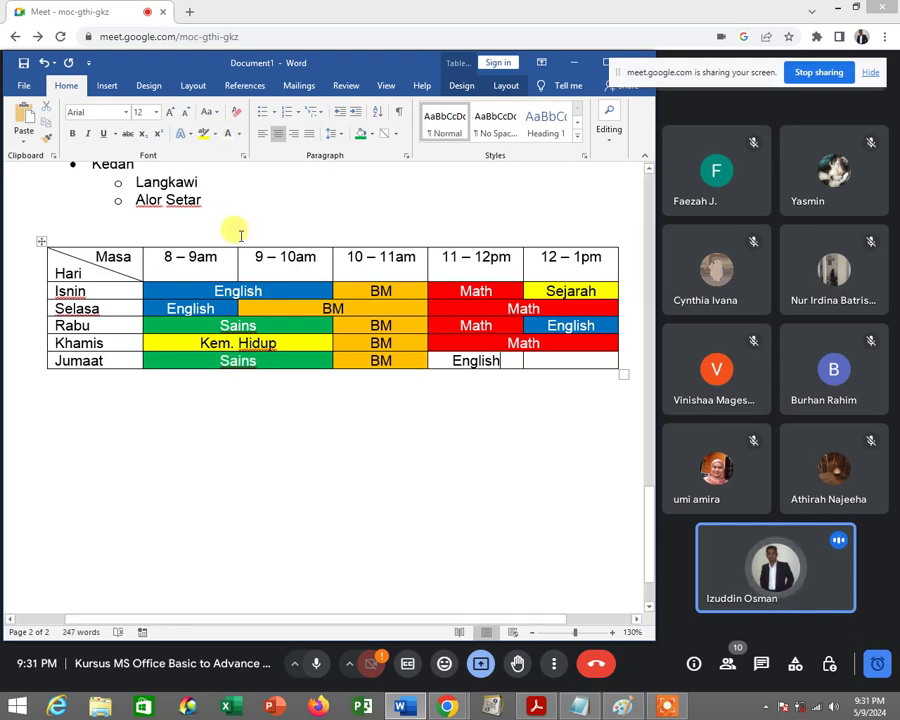
left_click(370, 134)
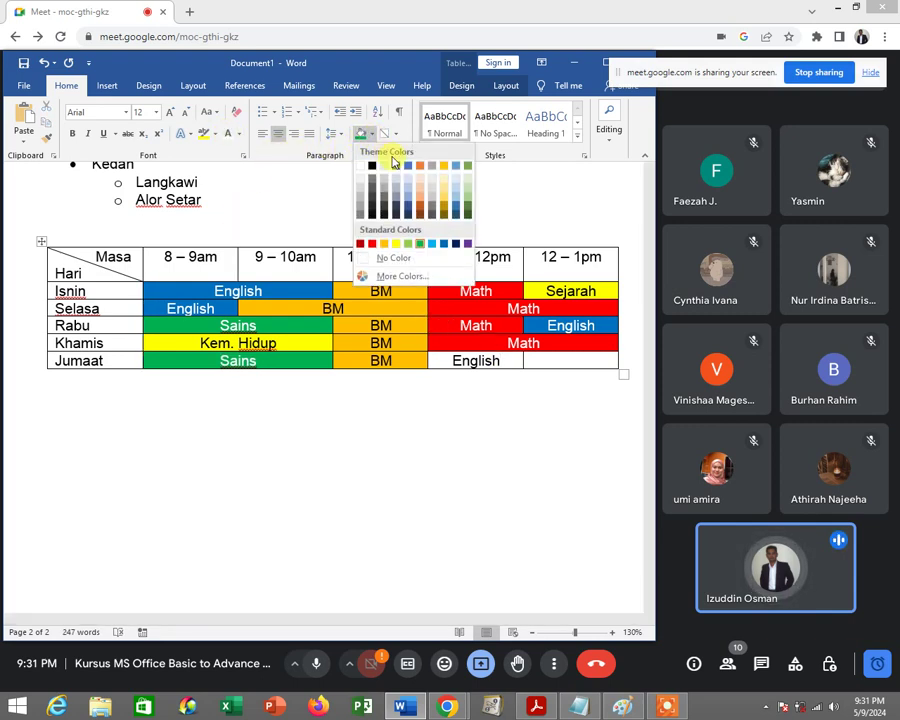
left_click(440, 242)
left_click_drag(497, 361, 450, 370)
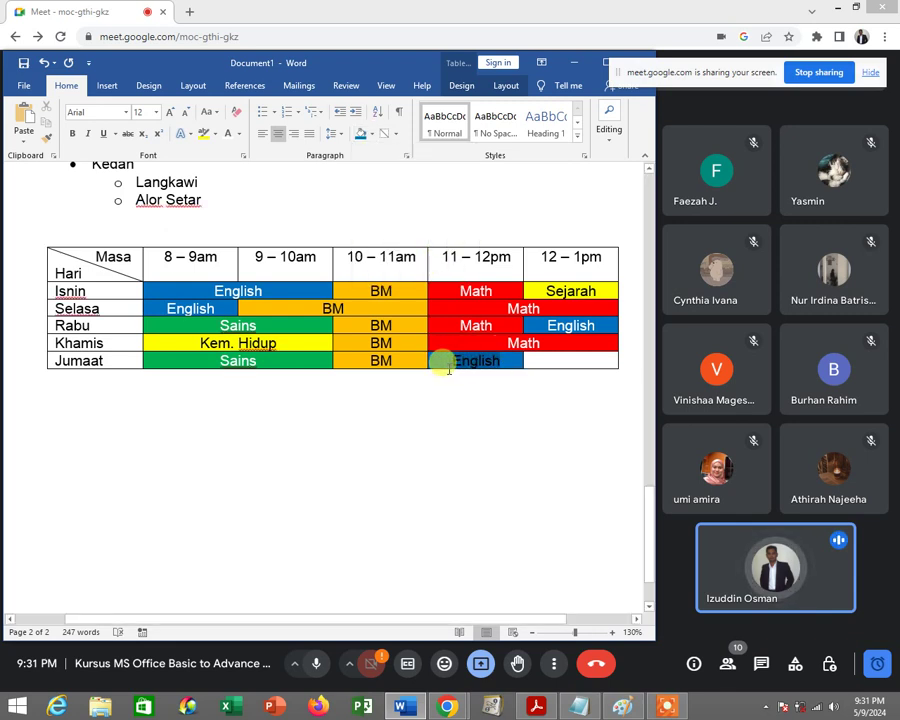
left_click(228, 134)
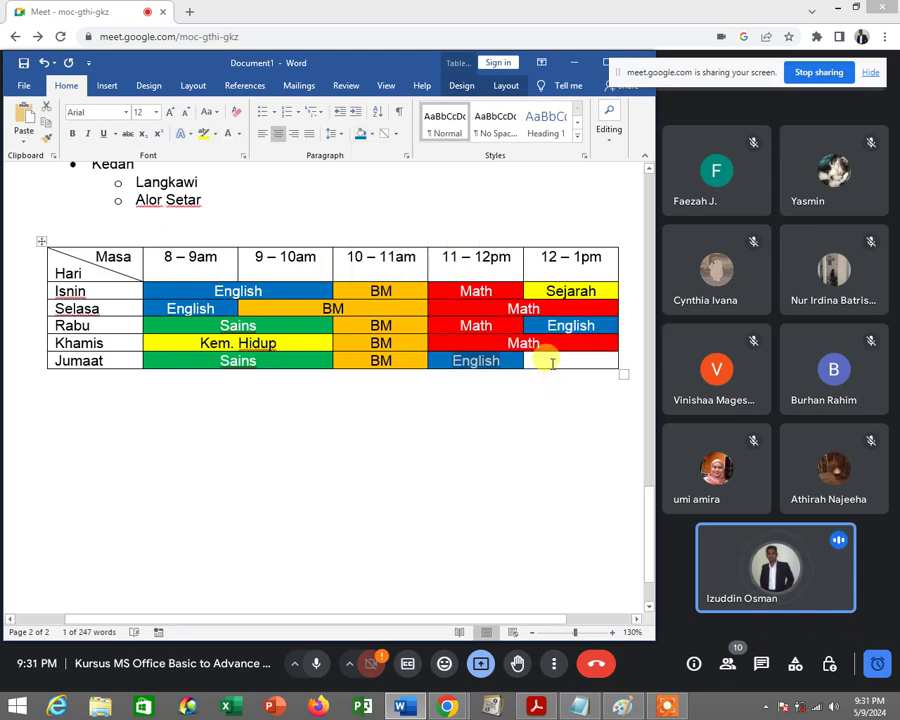
Fill the empty Jumaat 12–1pm cell black, matching the PDF reference.
left_click(551, 364)
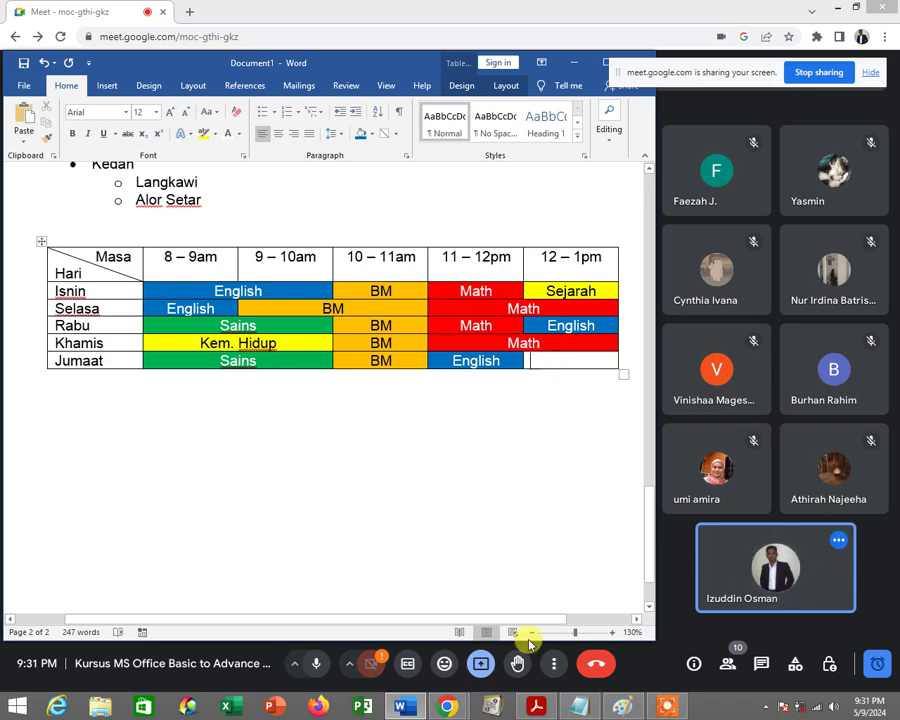
left_click(533, 708)
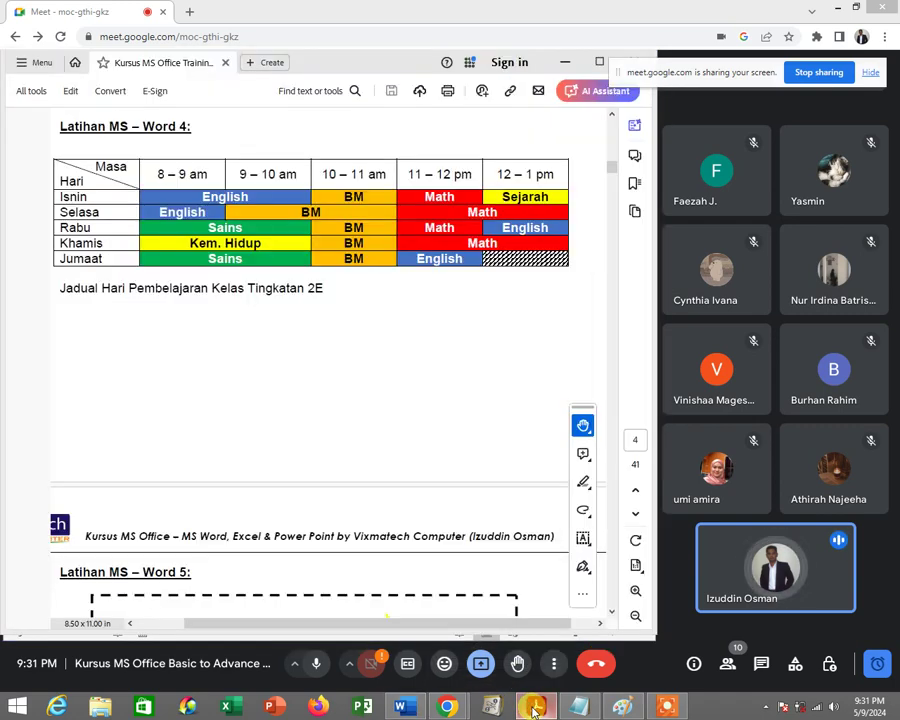
left_click(533, 708)
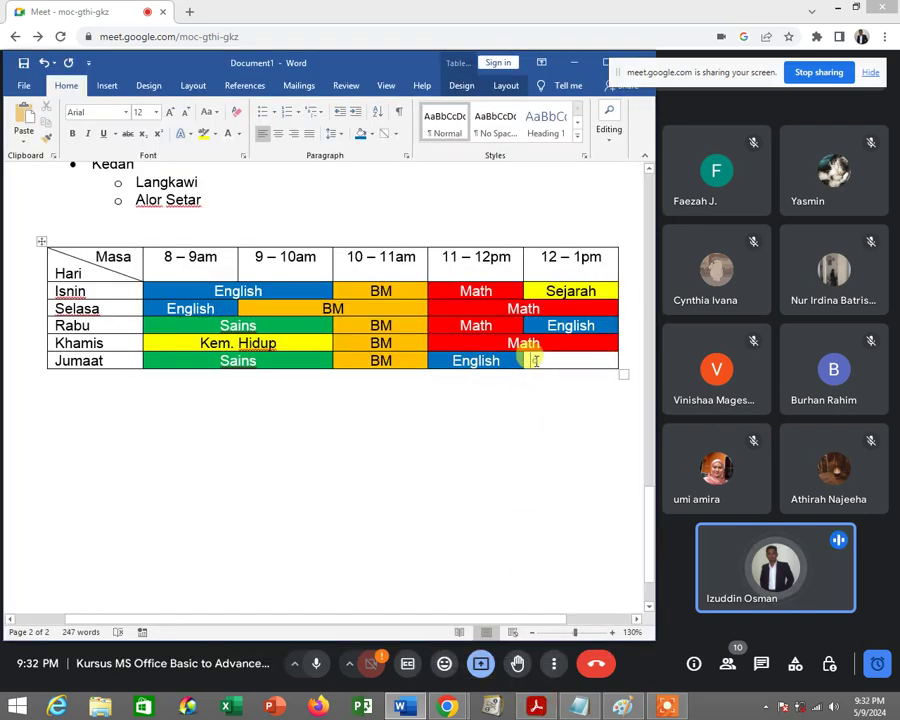
left_click(372, 134)
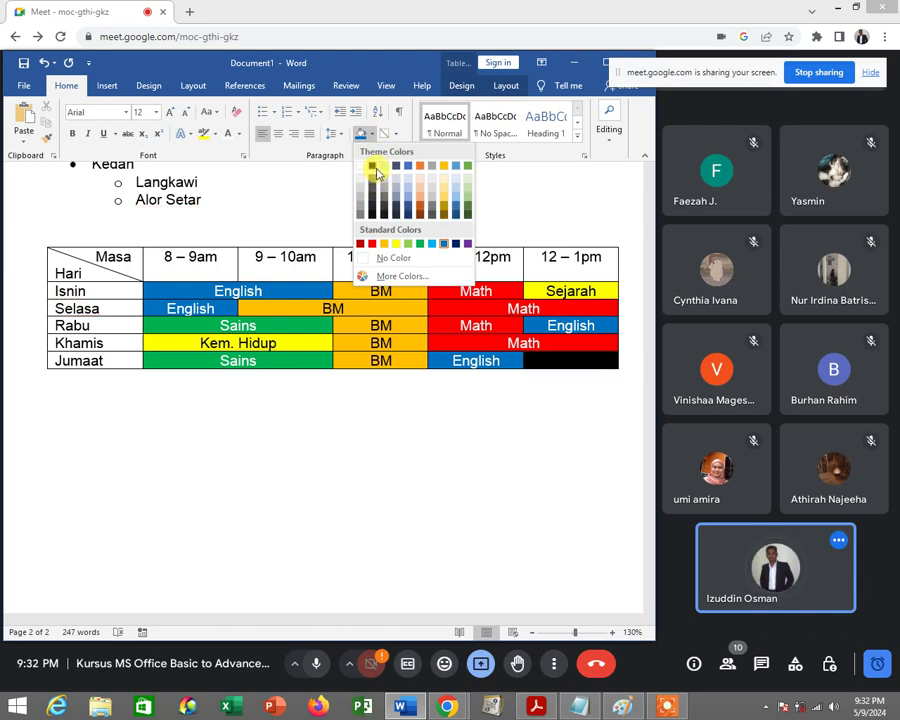
left_click(374, 170)
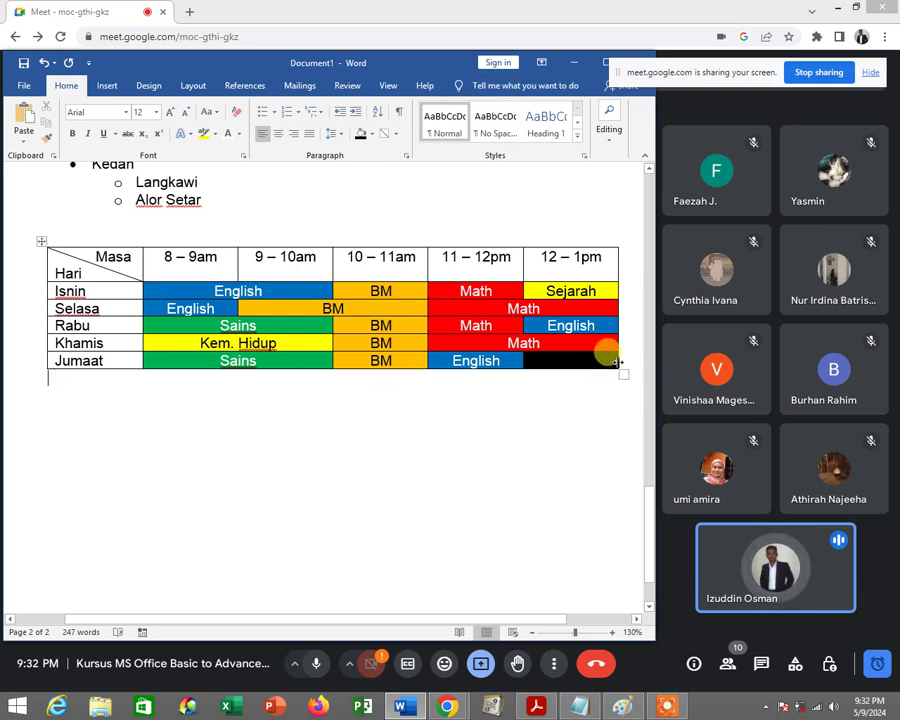
Add a new empty line below the timetable.
left_click(621, 360)
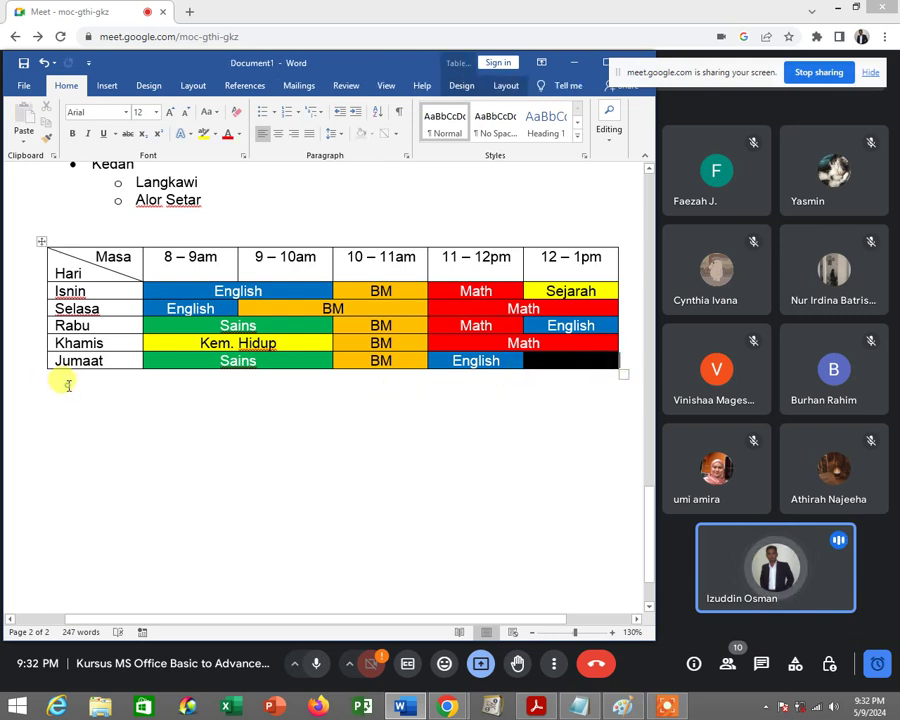
left_click(68, 386)
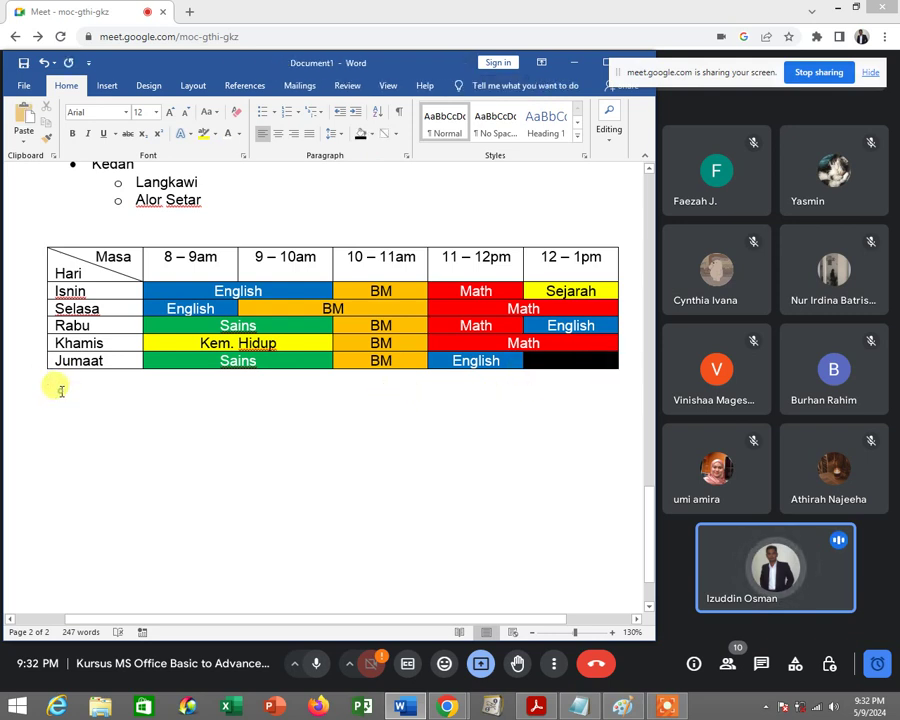
key("Return")
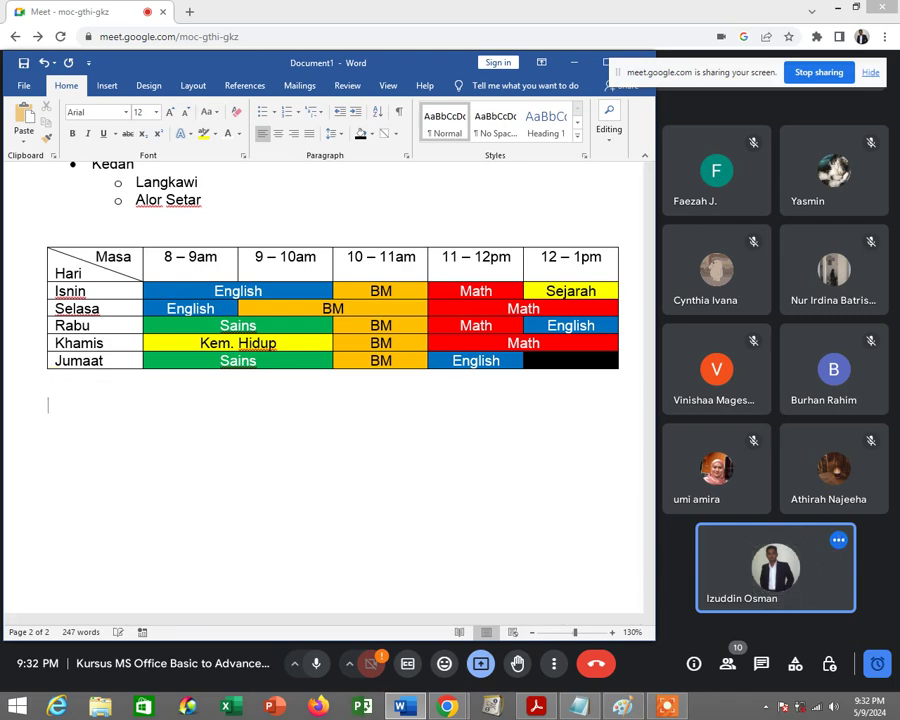
scroll(149, 408, "down", 2)
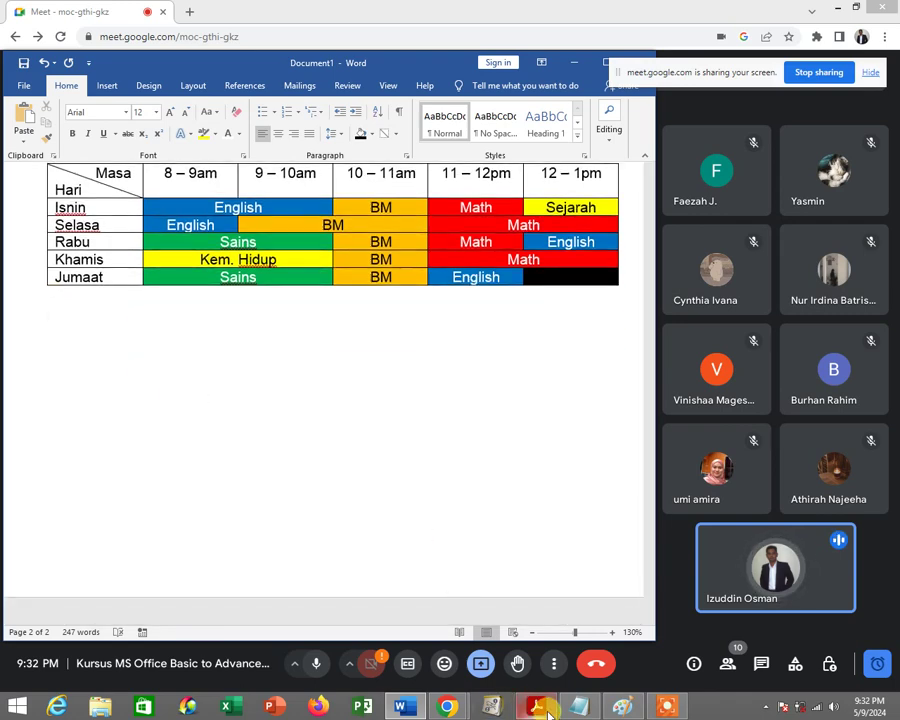
left_click(532, 706)
scroll(330, 465, "down", 3)
scroll(324, 451, "down", 3)
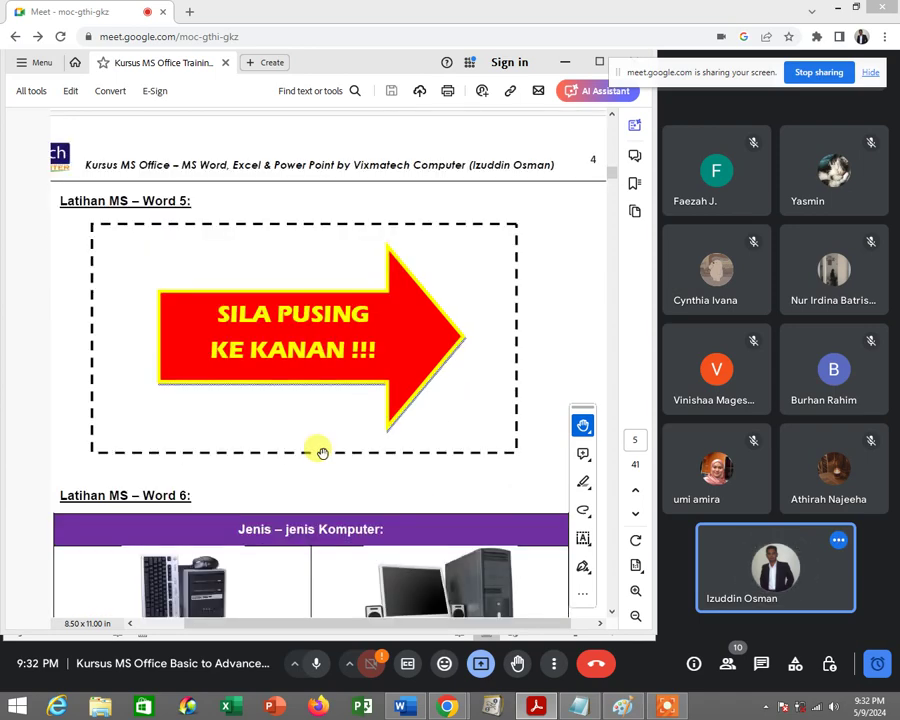
scroll(316, 391, "up", 1)
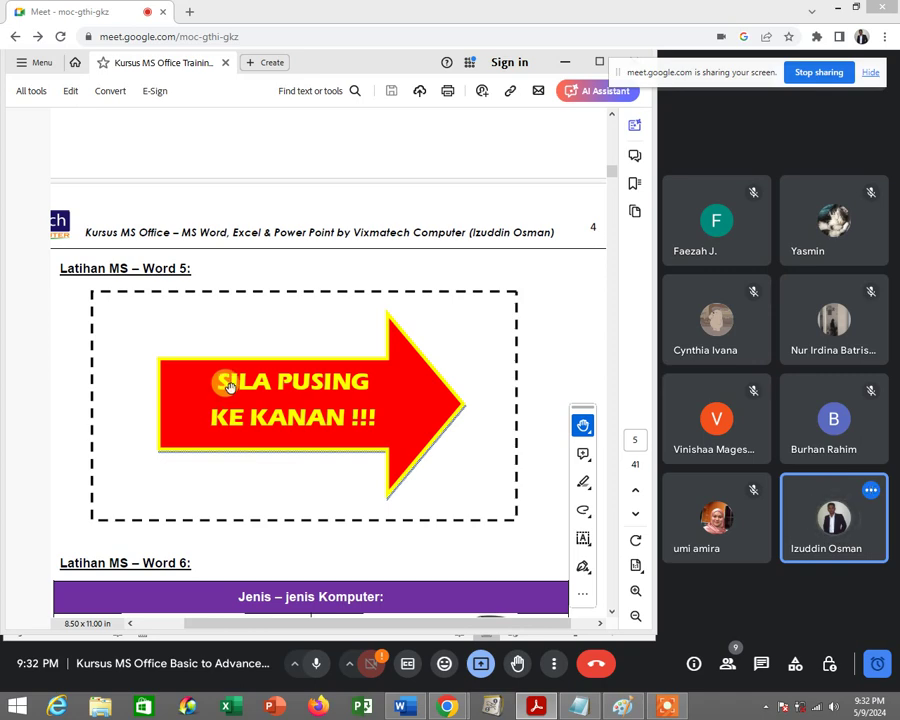
left_click(567, 67)
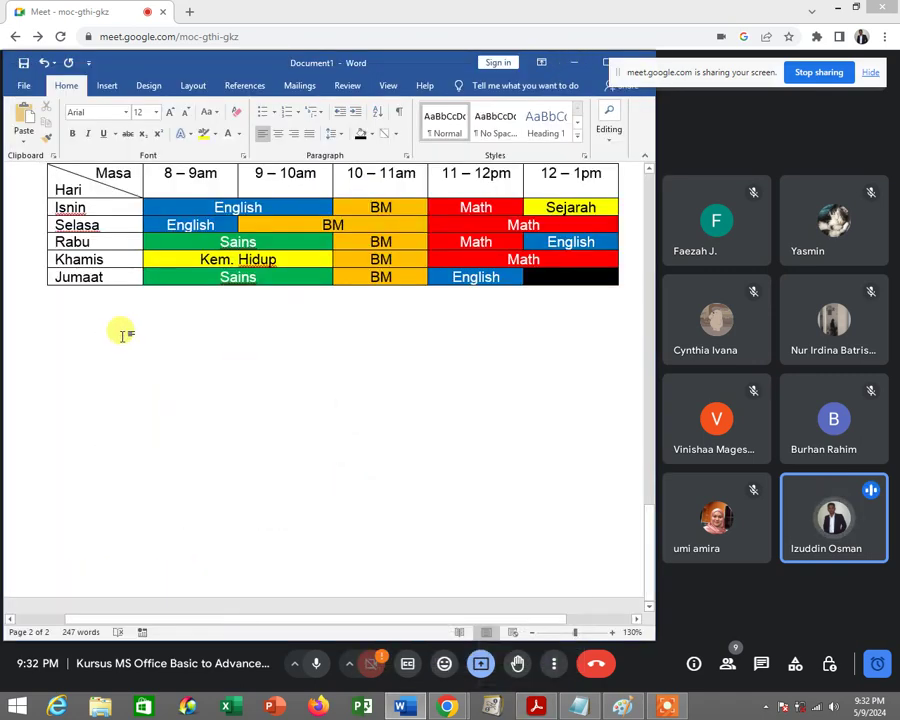
Draw a right block arrow below the timetable, then delete it.
left_click(108, 86)
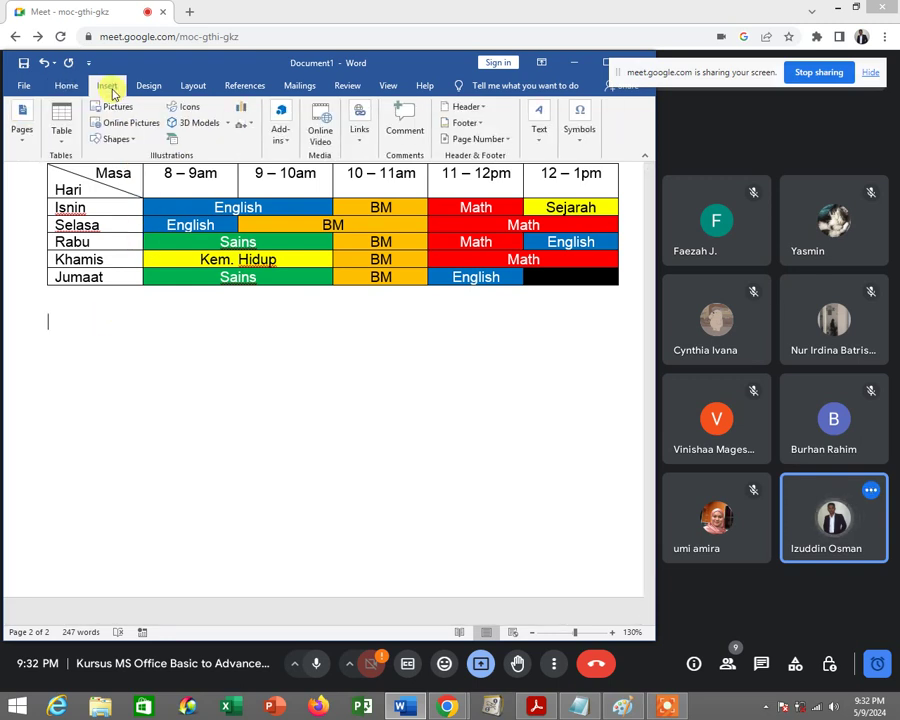
left_click(120, 140)
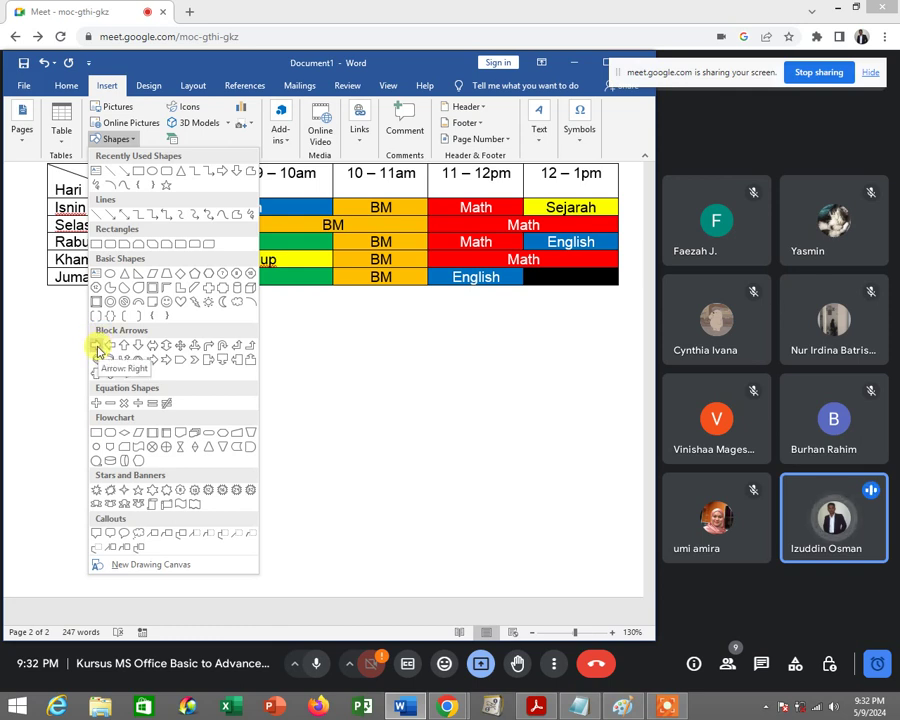
left_click(97, 346)
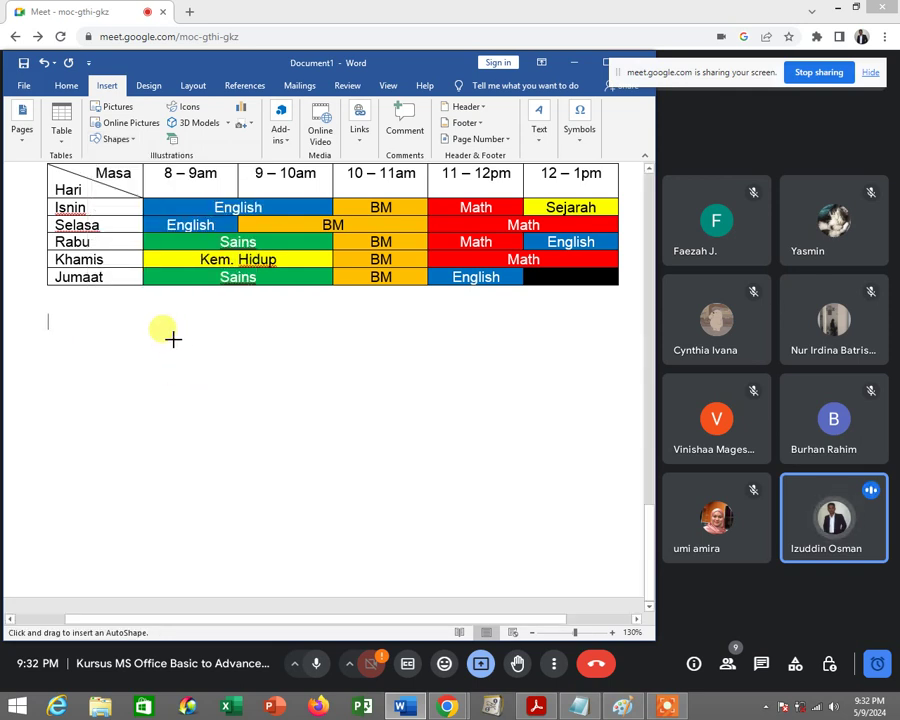
mouse_move(171, 340)
left_mouse_down()
mouse_move(457, 516)
mouse_move(474, 516)
left_mouse_up()
left_click(510, 461)
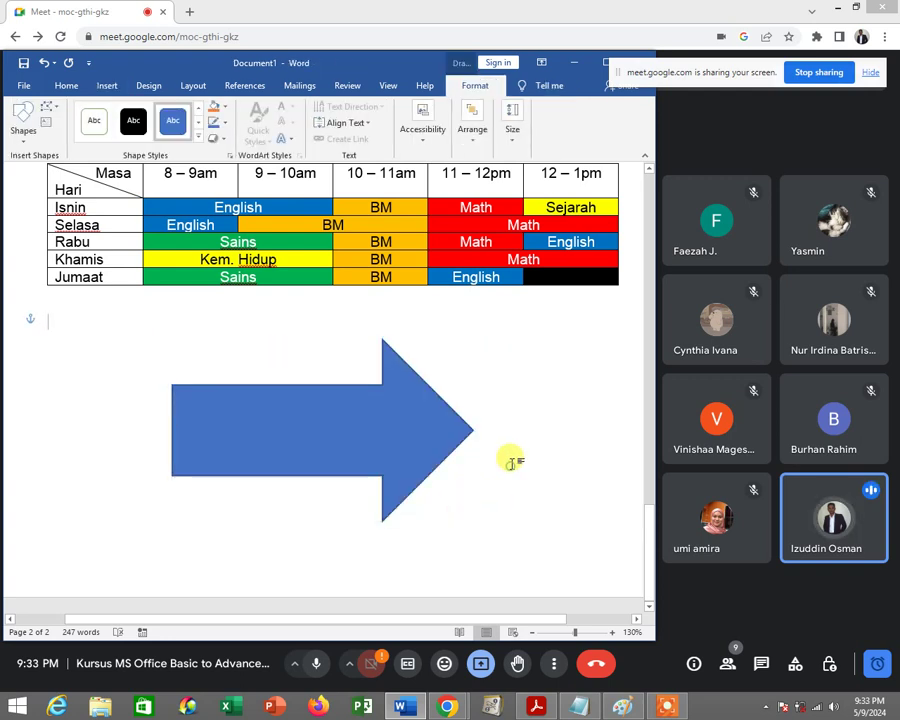
left_click(422, 447)
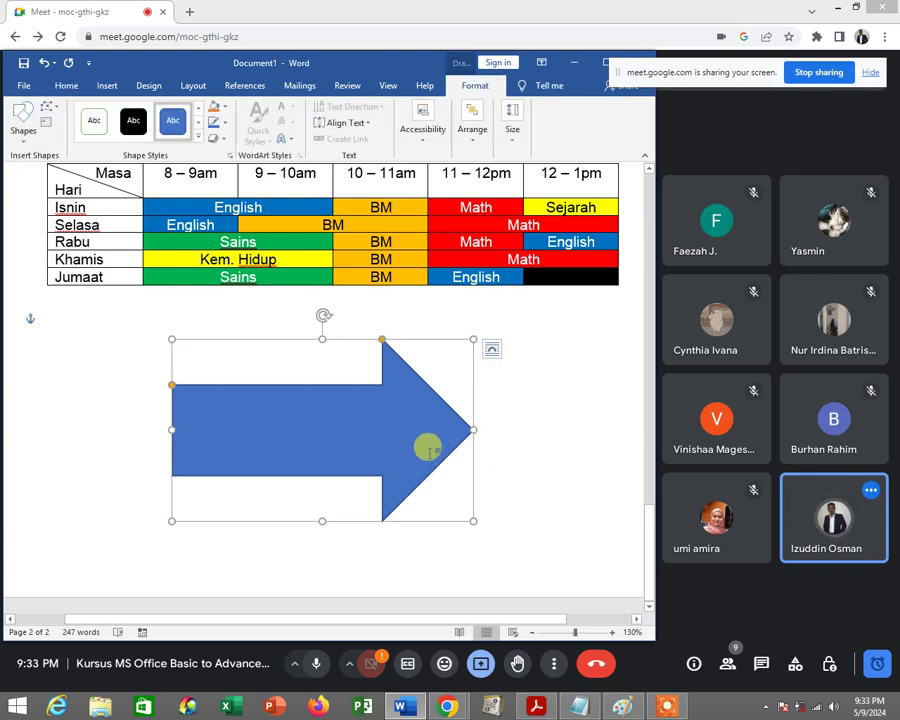
key("Delete")
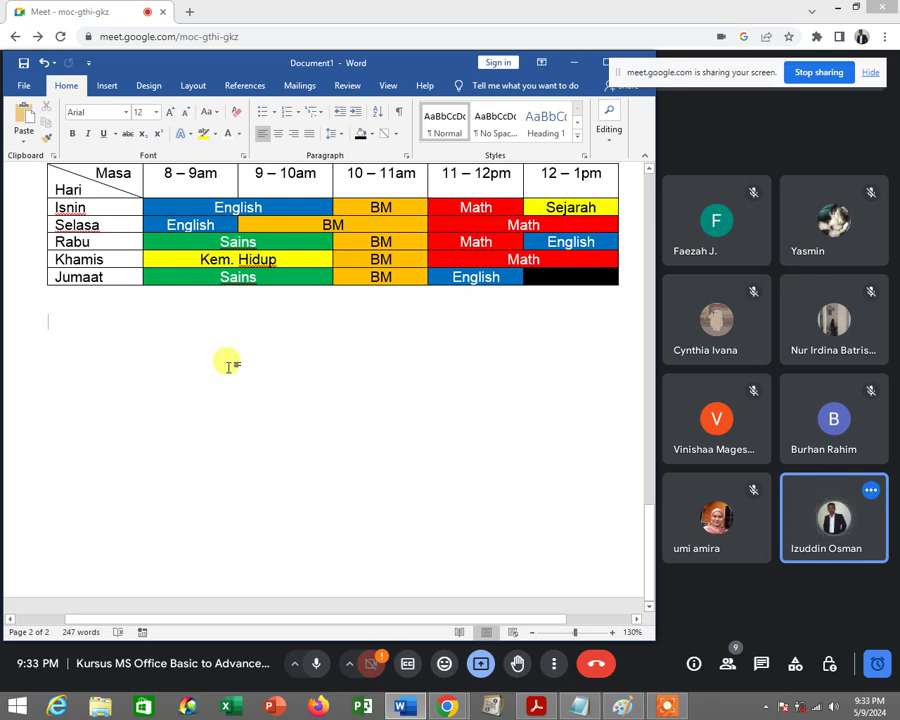
Redraw the right arrow below the timetable, widen it, and shift it slightly right.
left_click(108, 86)
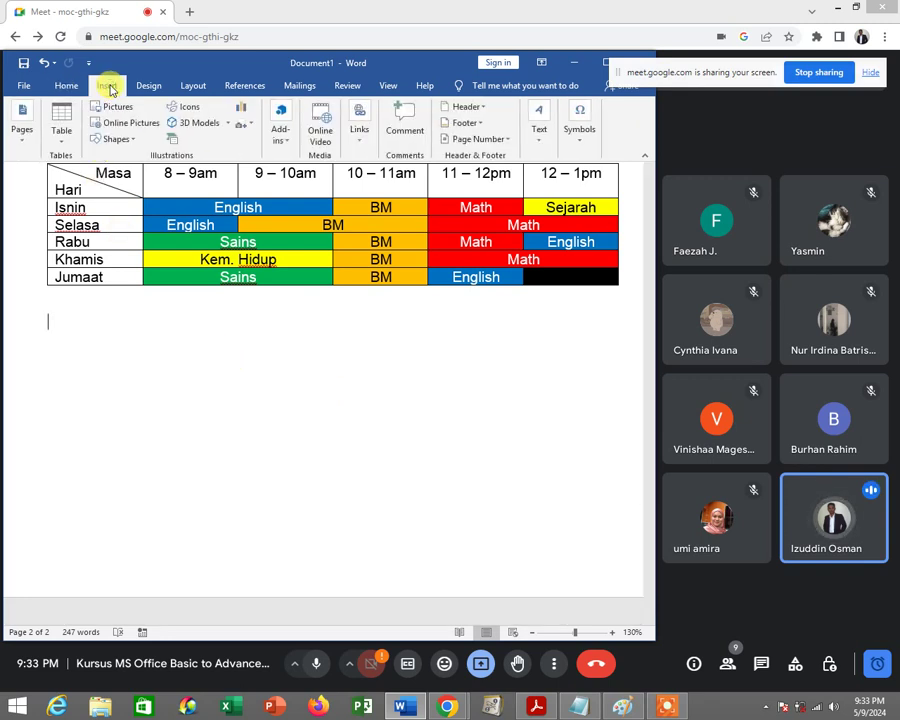
left_click(124, 142)
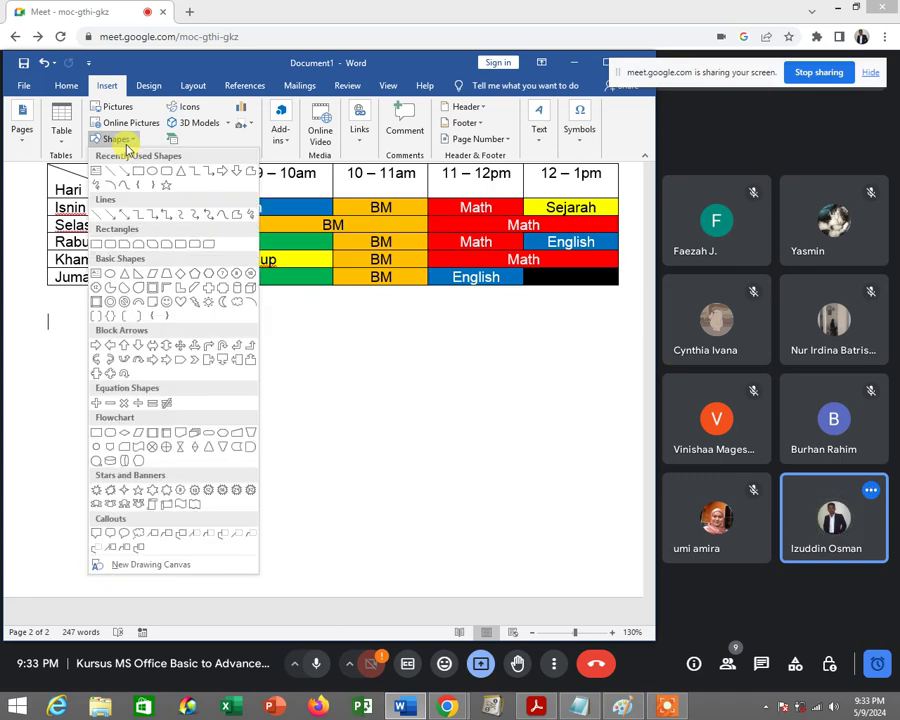
left_click(97, 347)
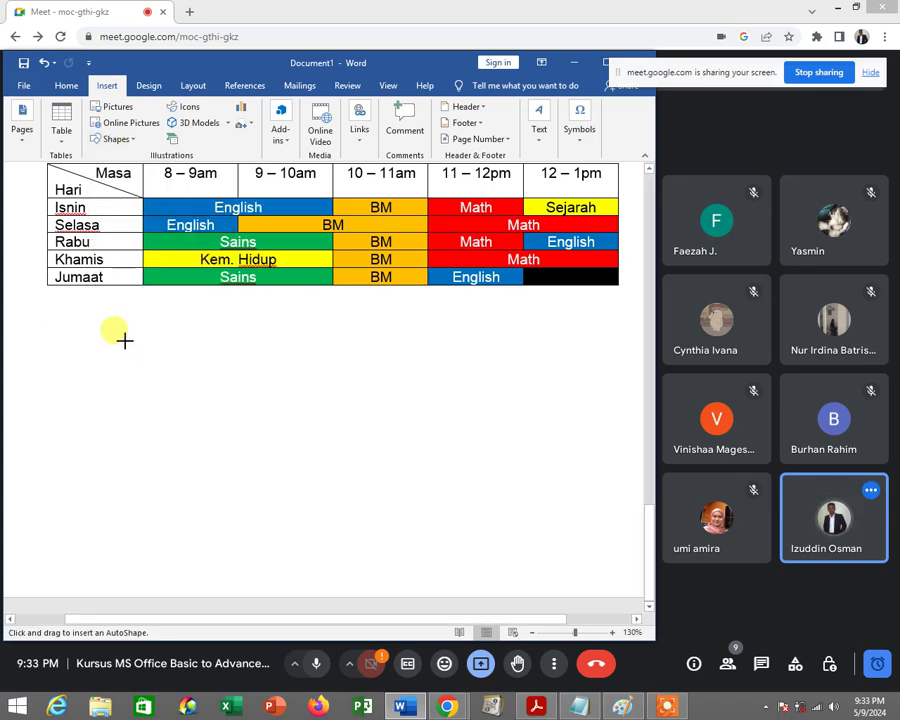
left_click_drag(124, 340, 441, 537)
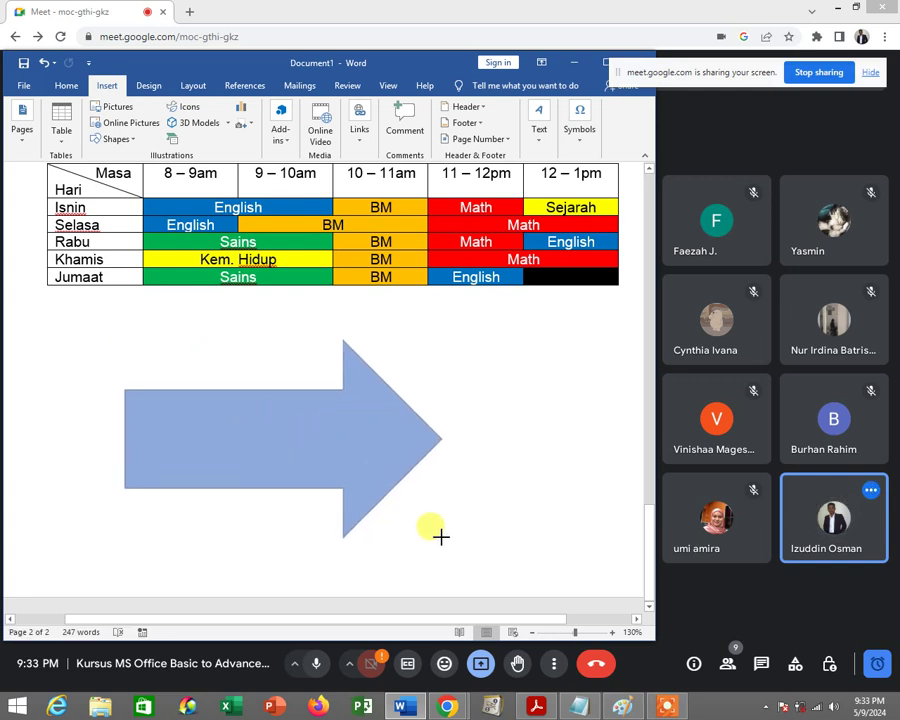
mouse_move(440, 439)
left_mouse_down()
mouse_move(499, 445)
mouse_move(465, 440)
left_mouse_up()
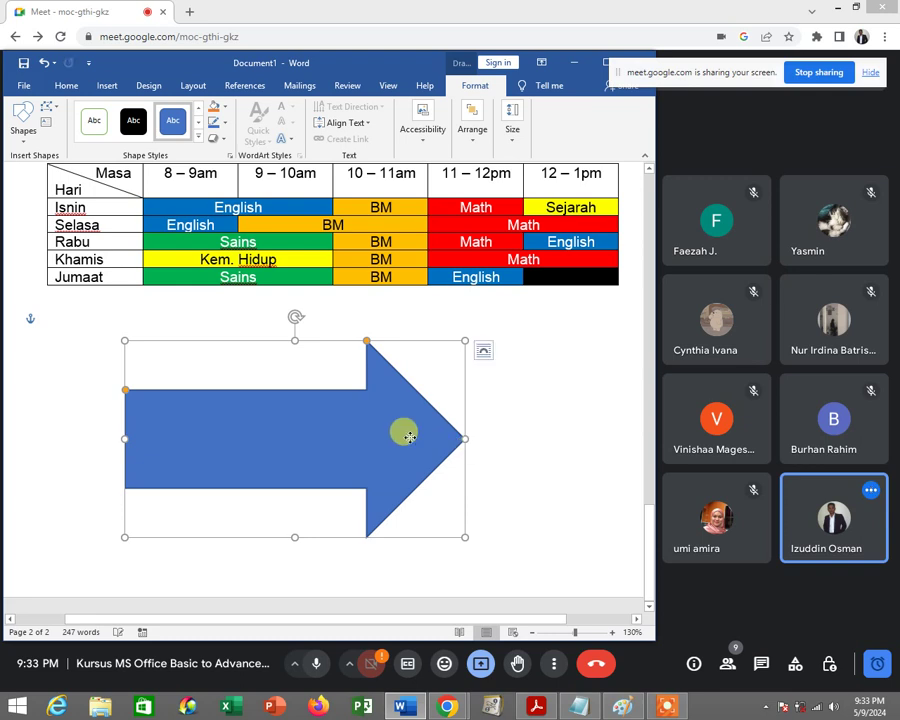
left_click_drag(410, 437, 426, 424)
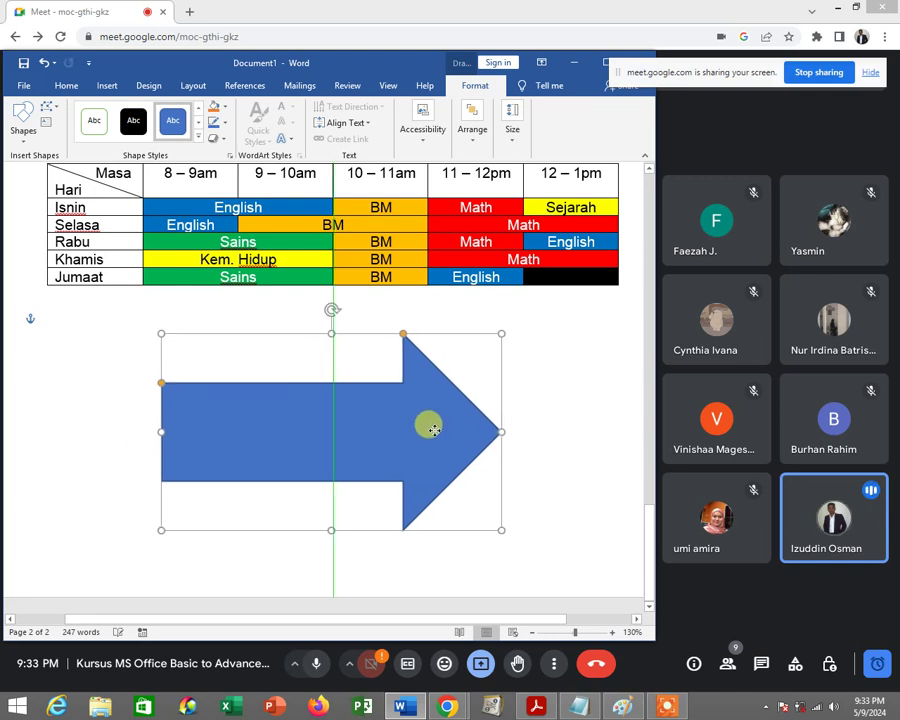
Add the text 'SILA PUSING' / 'KE KANAN !!' on two lines inside the arrow, then select it all.
right_click(368, 418)
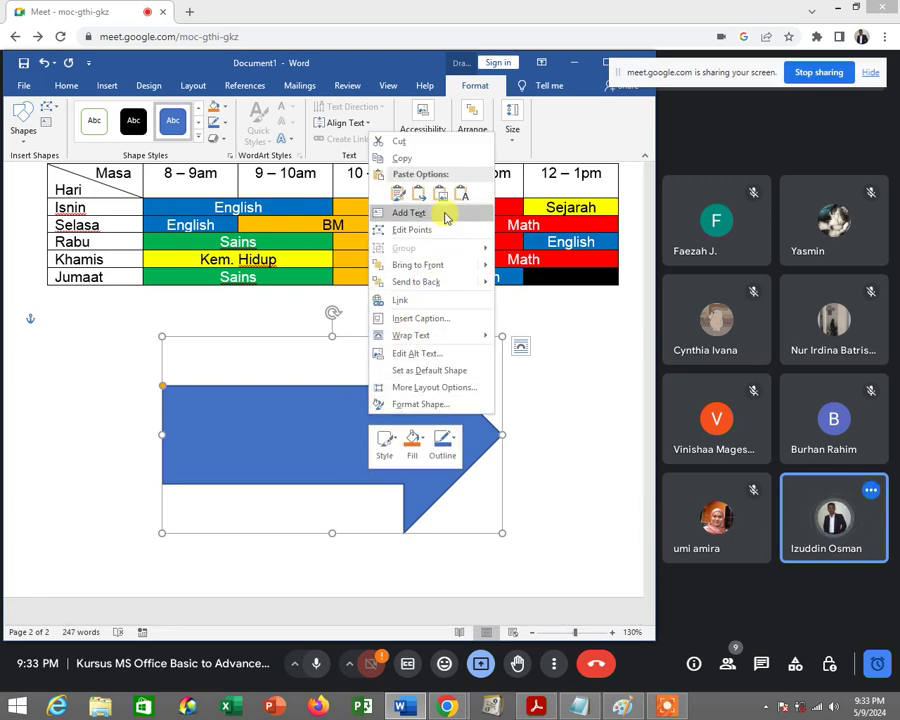
left_click(446, 215)
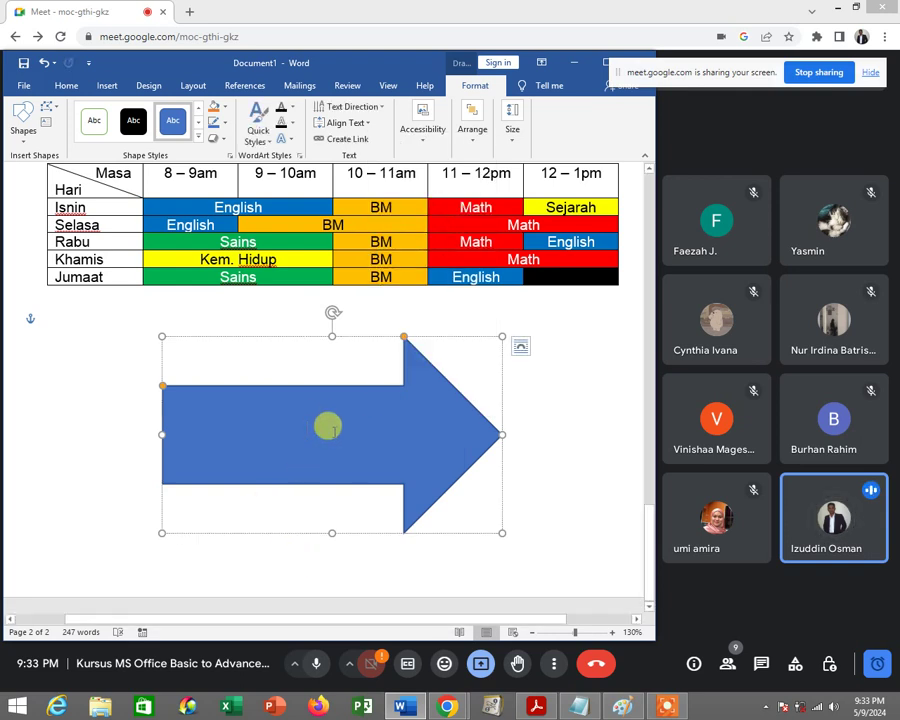
type("Sl PU")
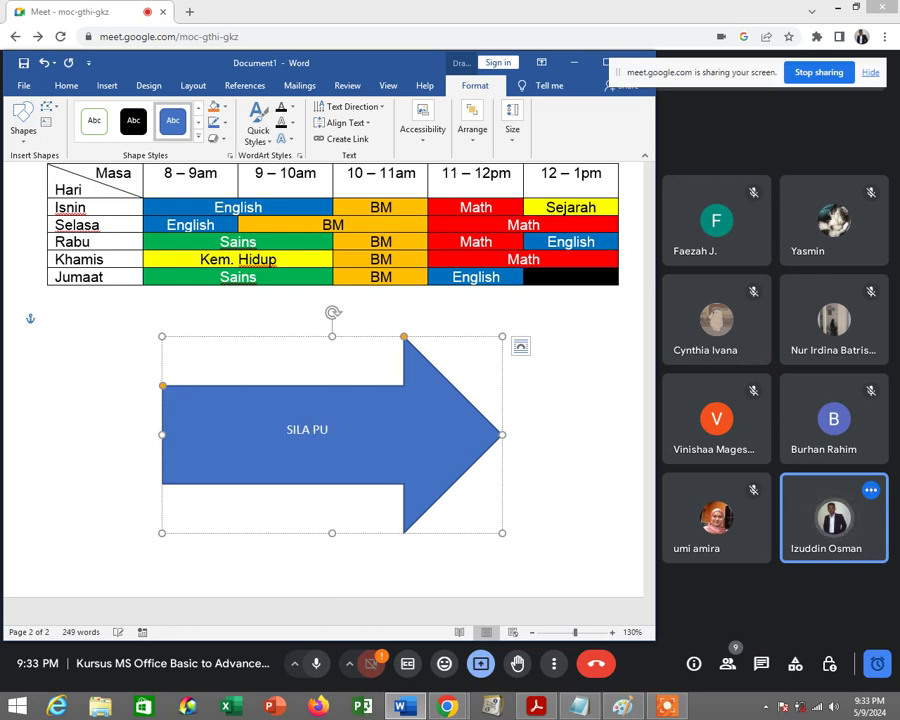
type("SING KEKA")
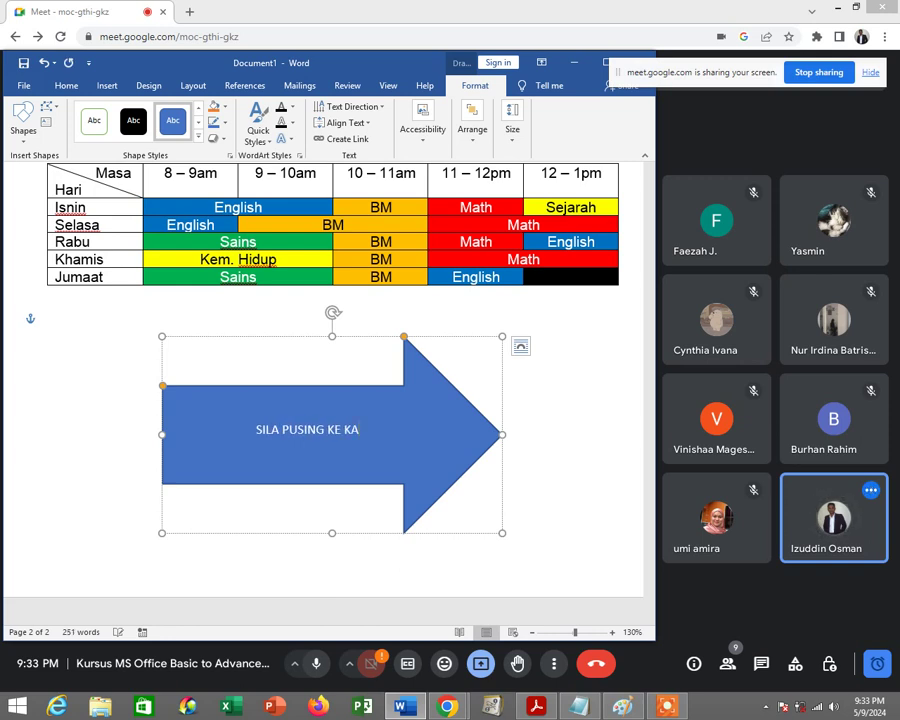
key("BackSpace")
key("BackSpace")
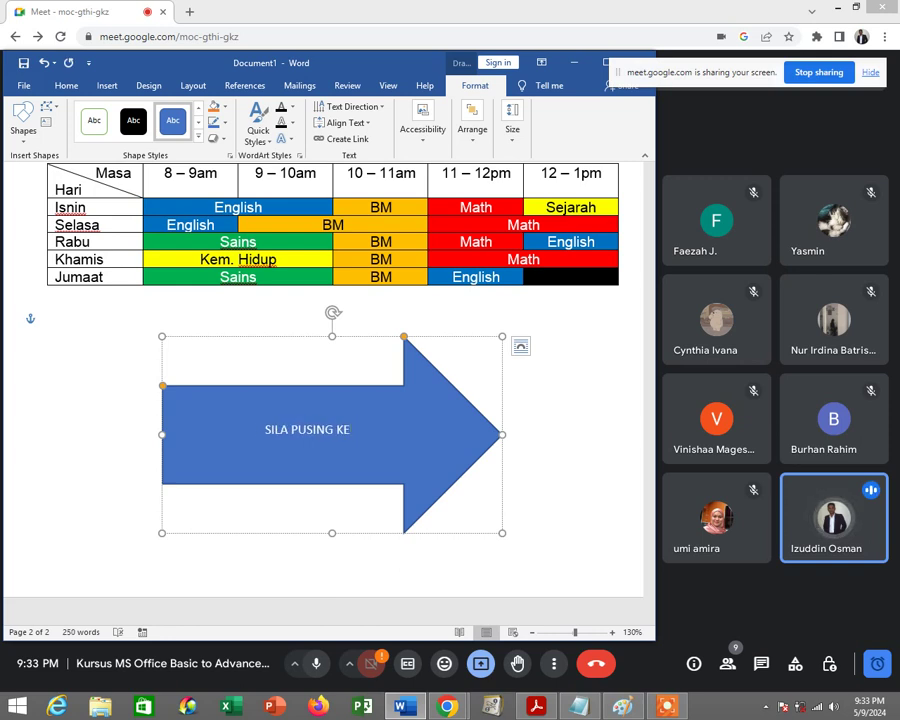
key("Return")
type("KA")
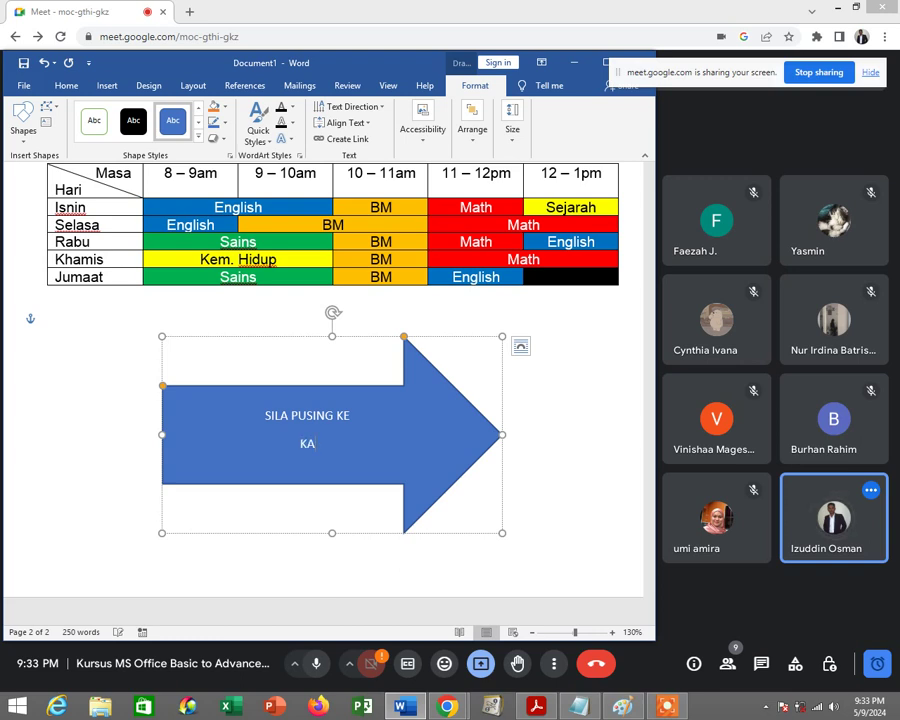
type("NAN")
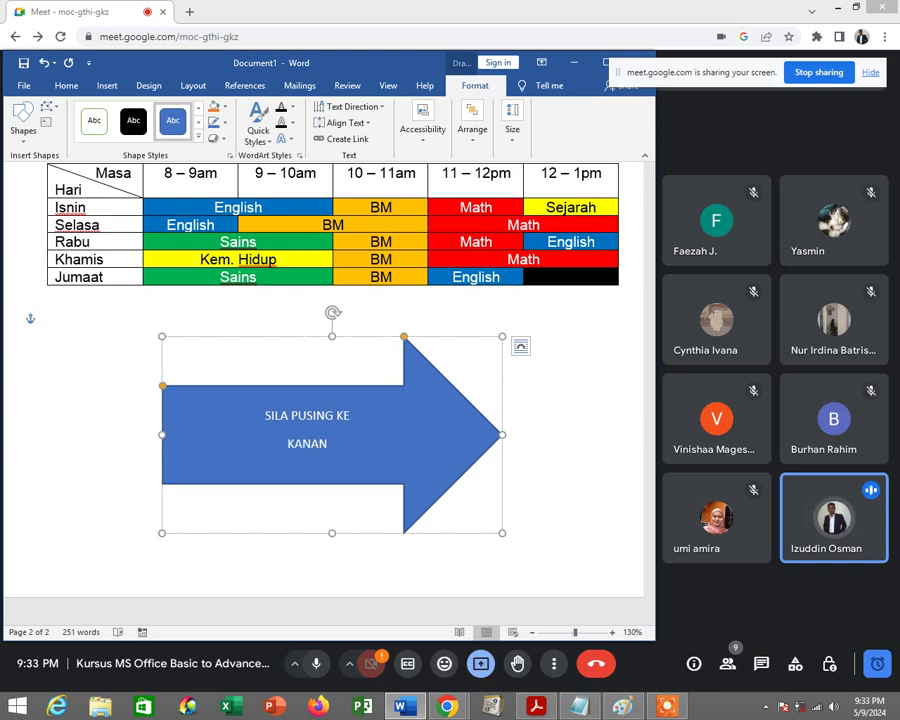
key("Return")
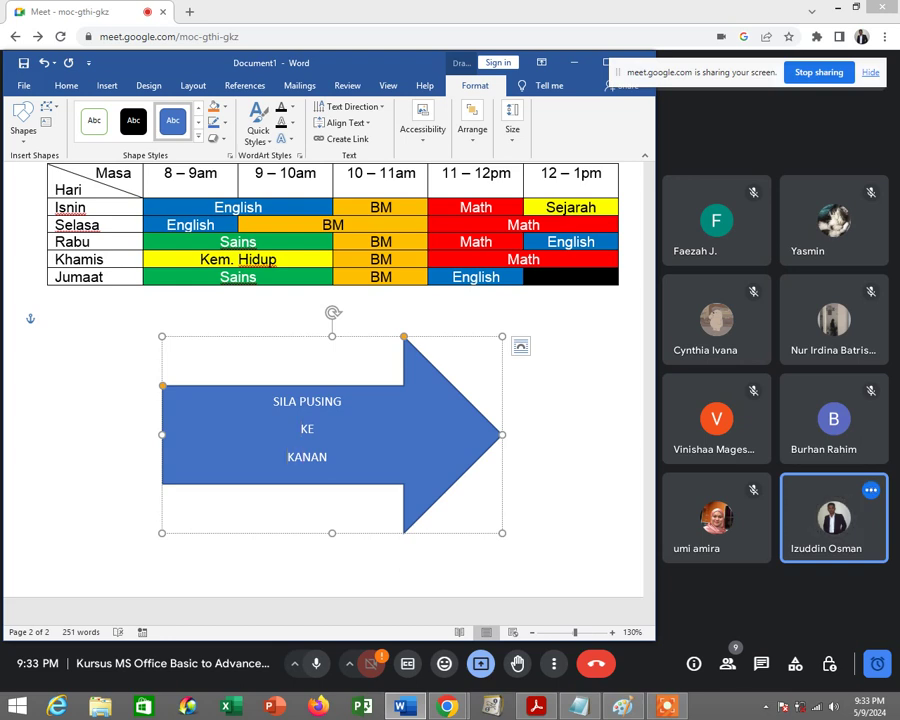
key("BackSpace")
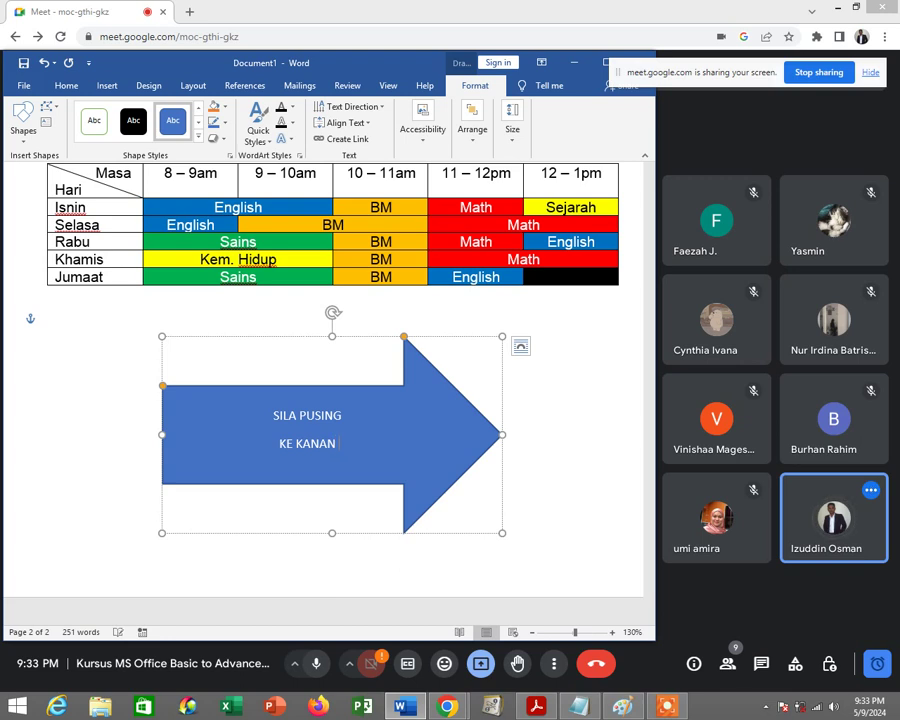
type("!!")
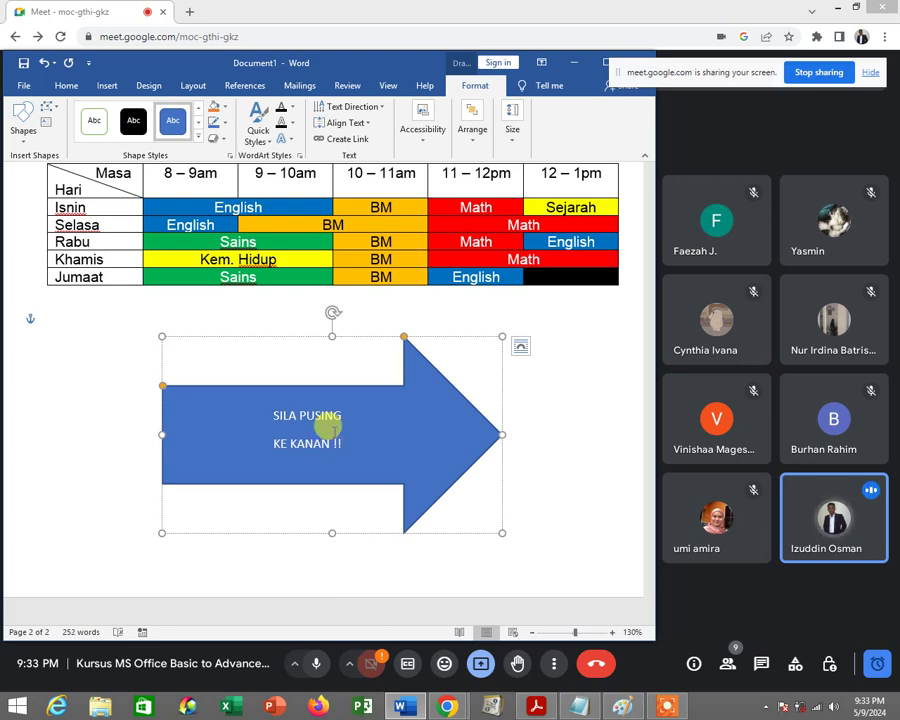
key("ctrl+a")
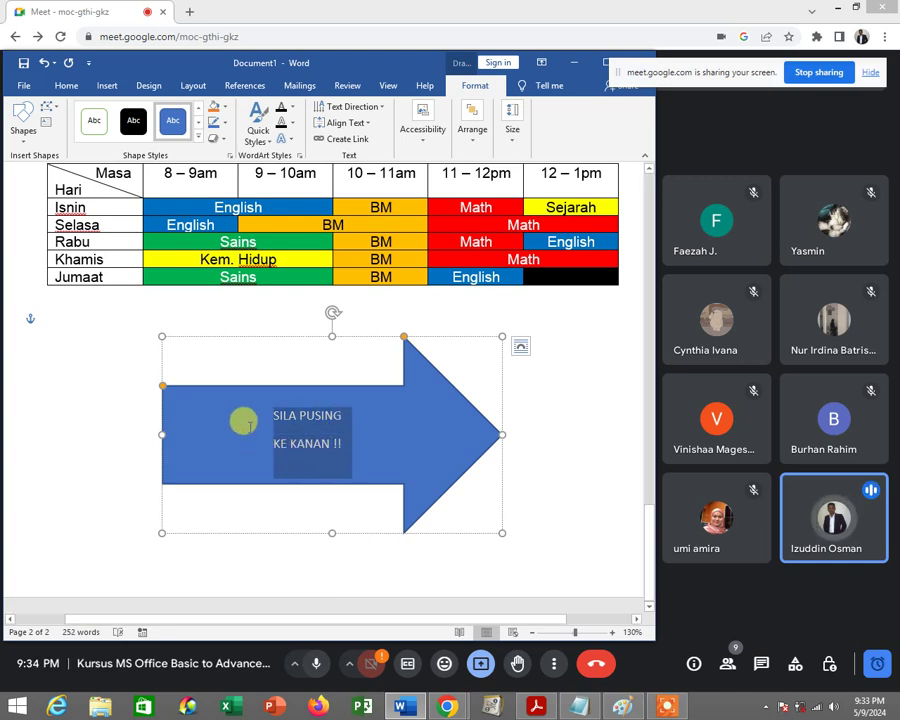
Format the arrow's text in BankGothic Md BT at size 24.
left_click(67, 88)
left_click(127, 113)
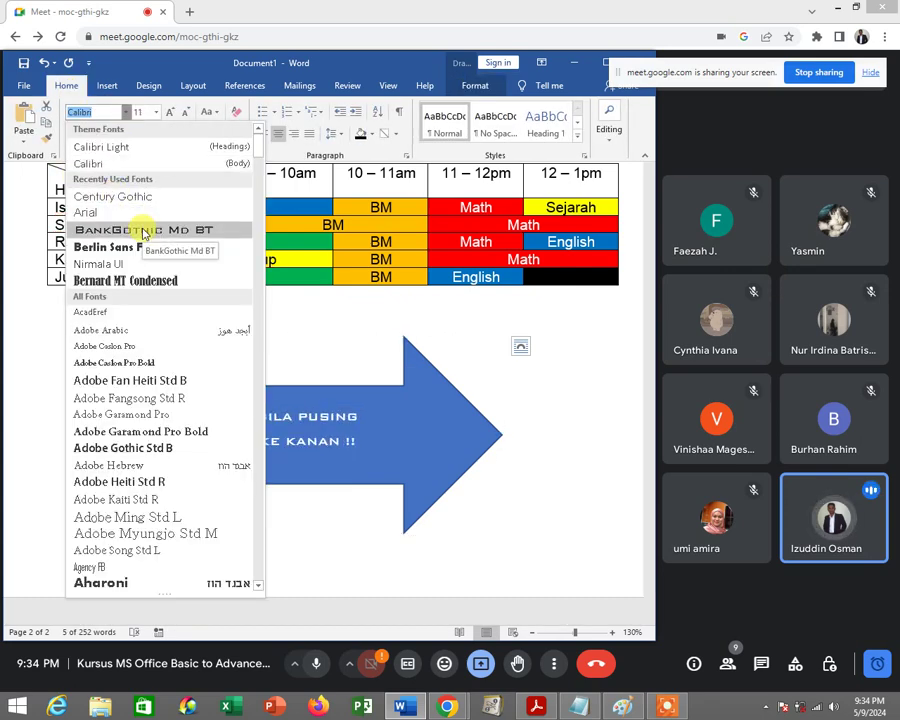
left_click(145, 230)
left_click(156, 112)
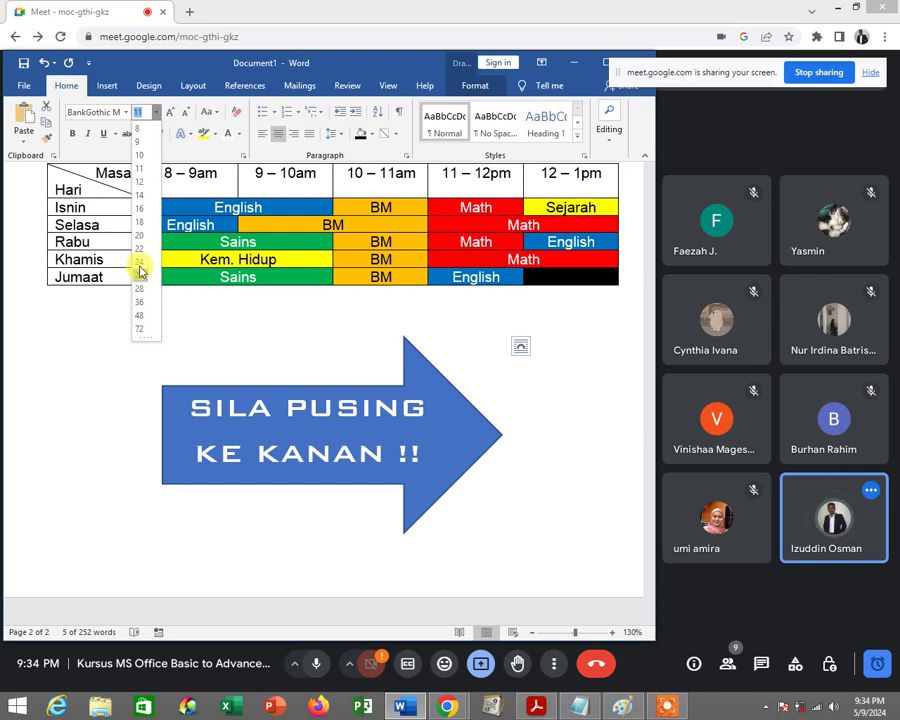
left_click(141, 266)
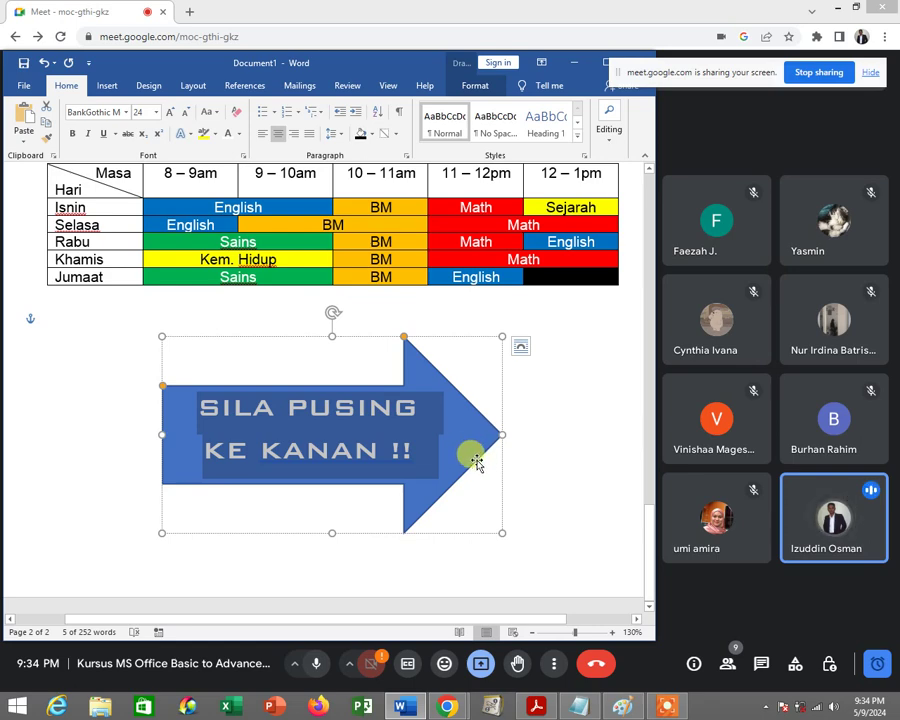
right_click(477, 462)
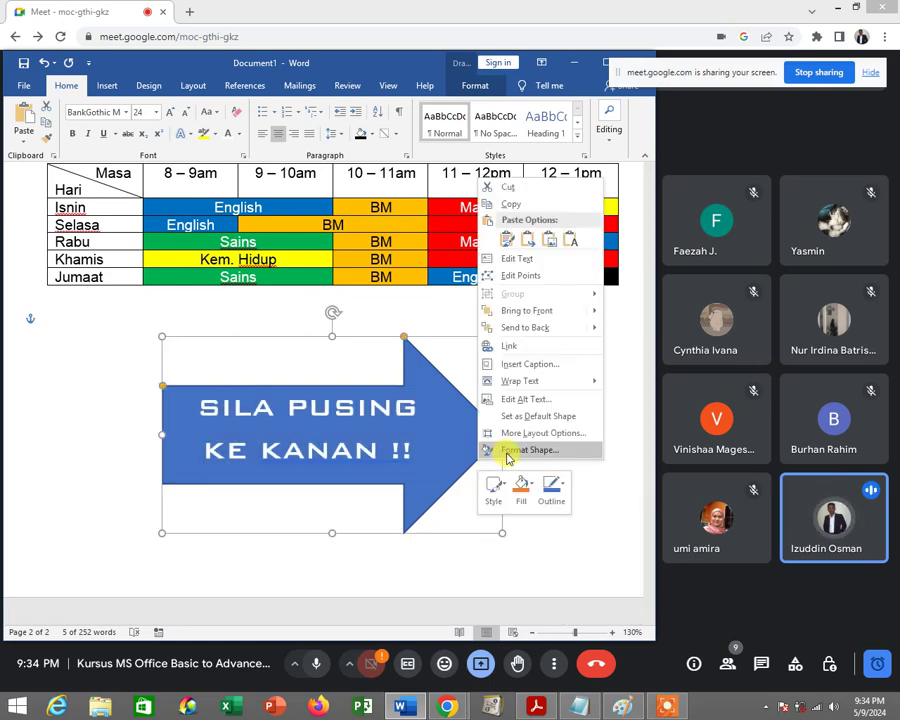
Fill the arrow with yellow and colour its outline red.
left_click(510, 452)
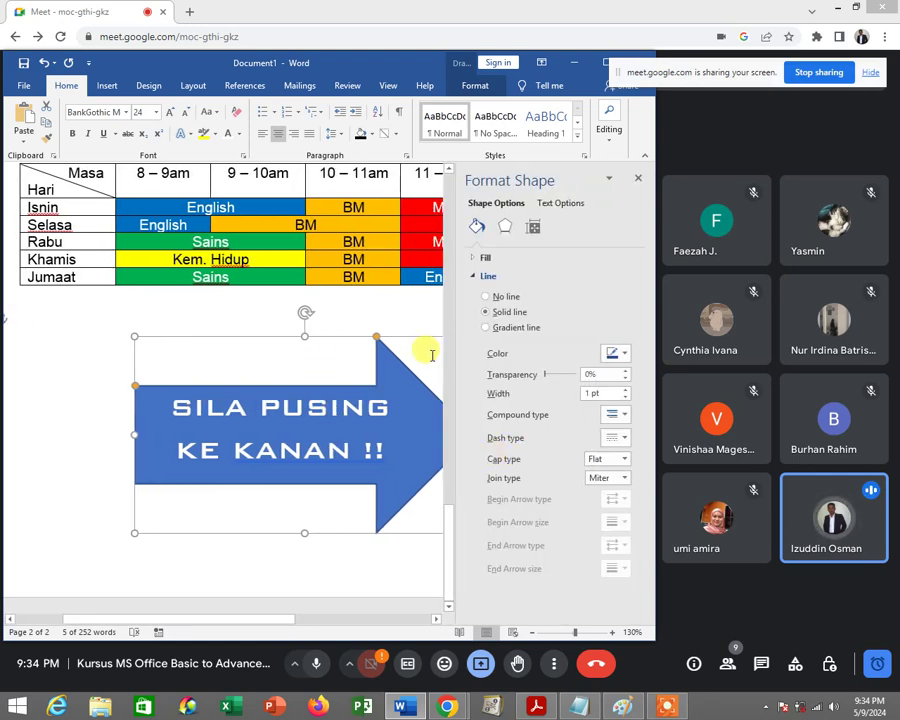
left_click(487, 258)
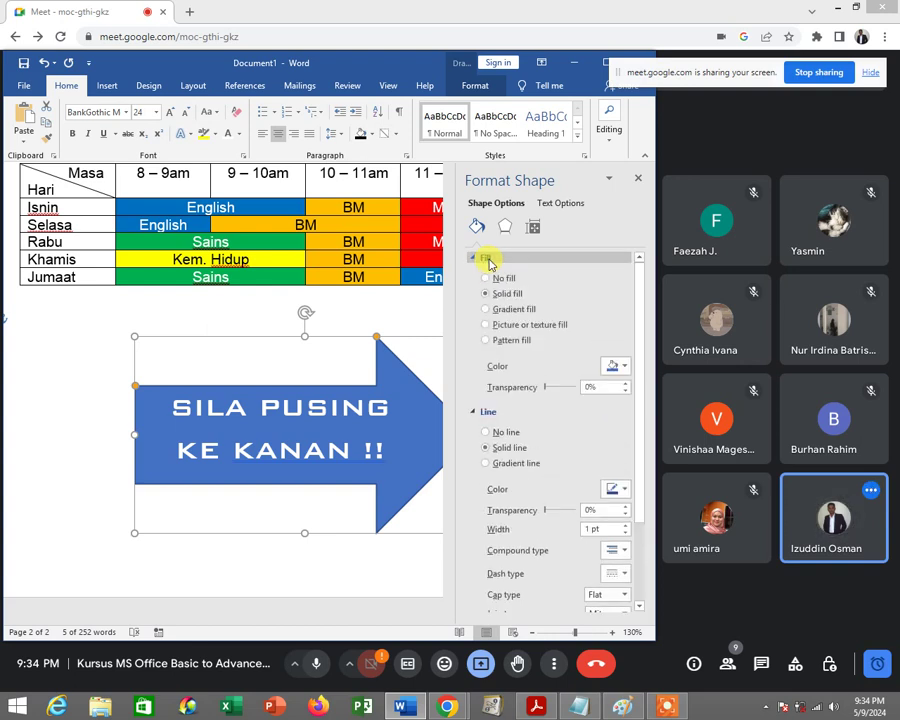
left_click(625, 367)
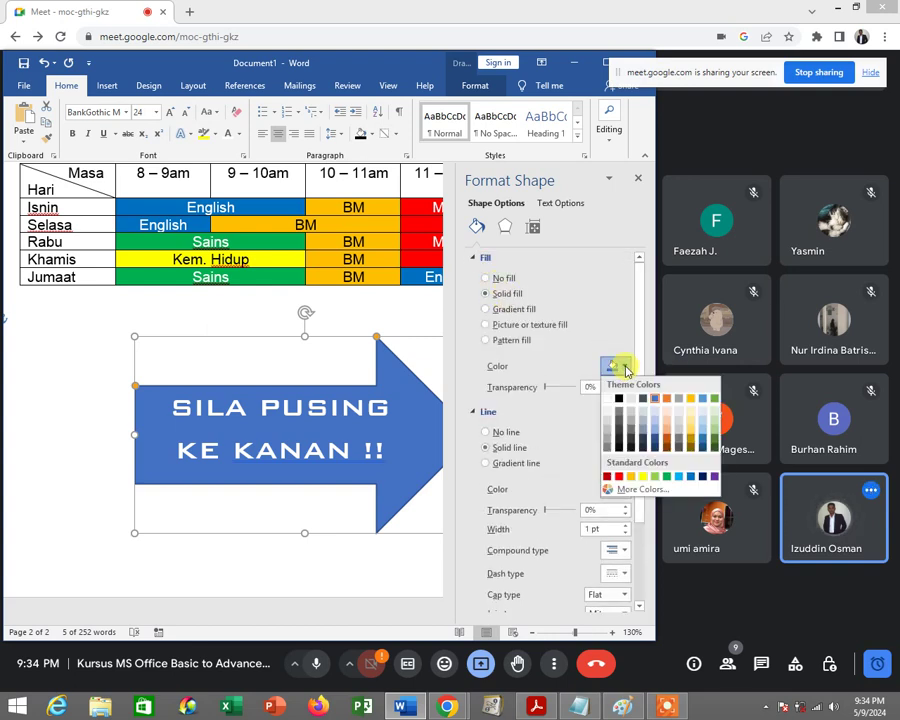
left_click(643, 477)
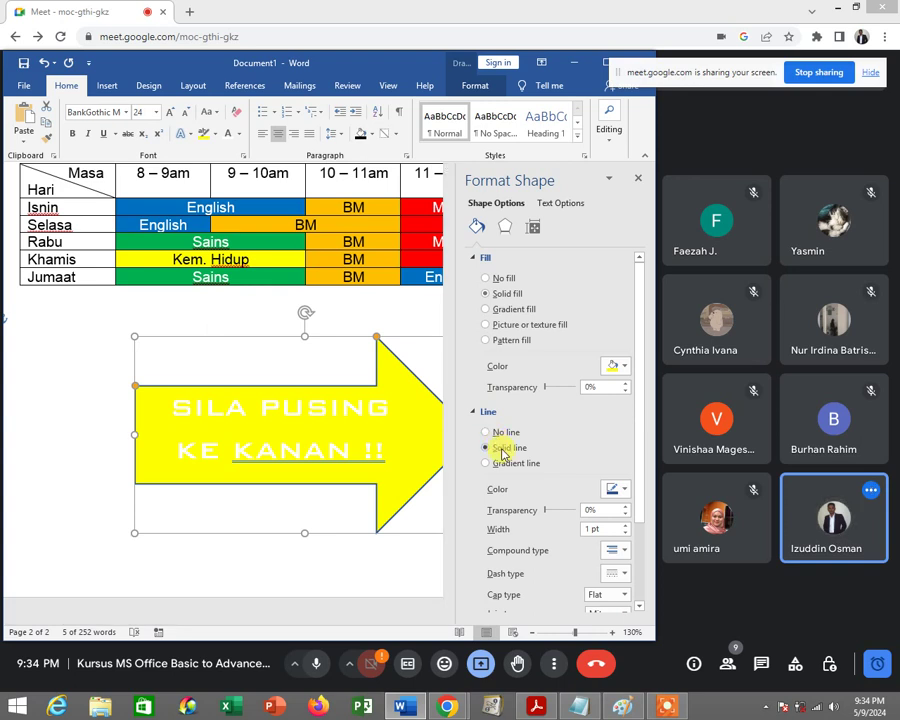
left_click(622, 489)
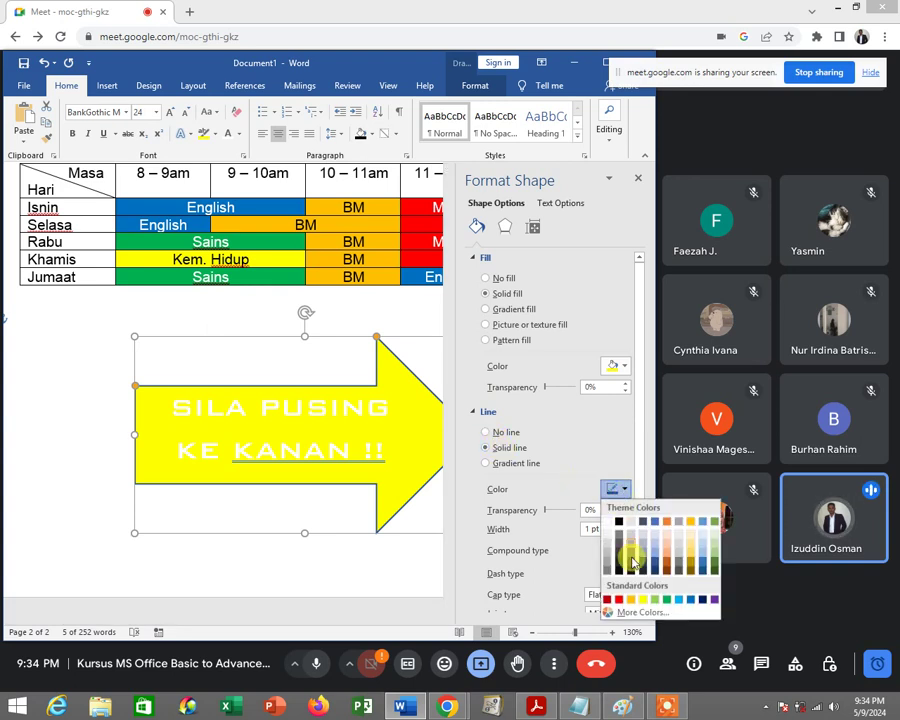
left_click(619, 600)
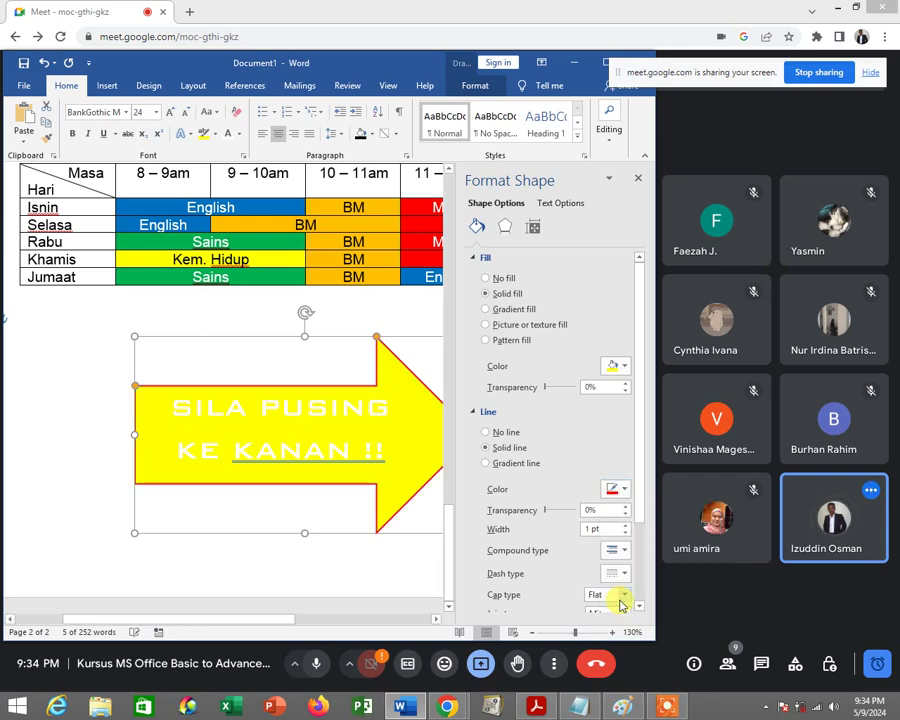
Make the arrow's outline 3 pt and dashed, then close the Format Shape pane.
left_click(604, 529)
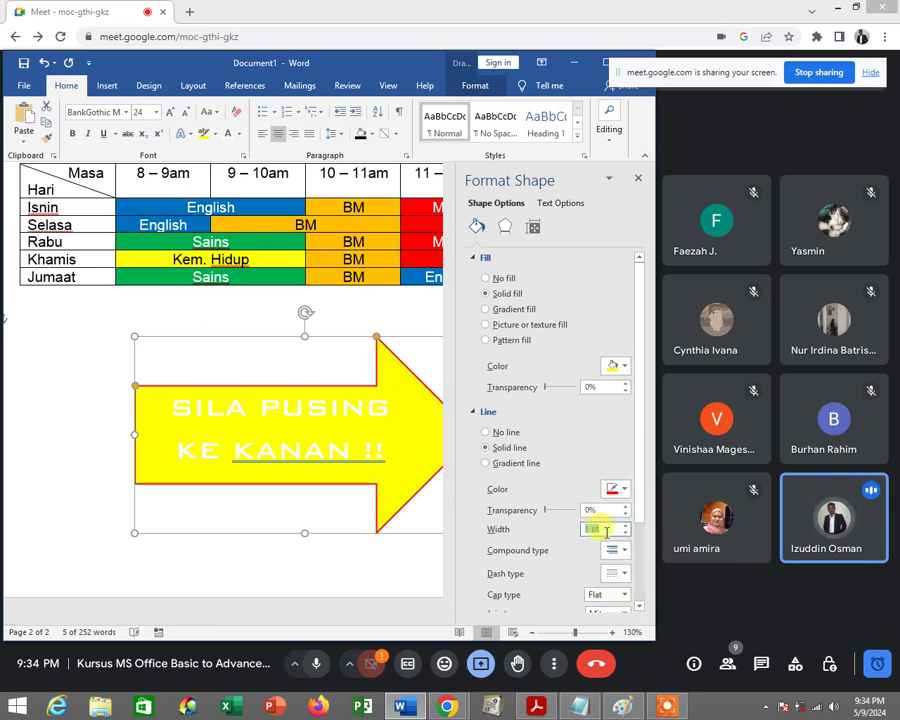
type("3")
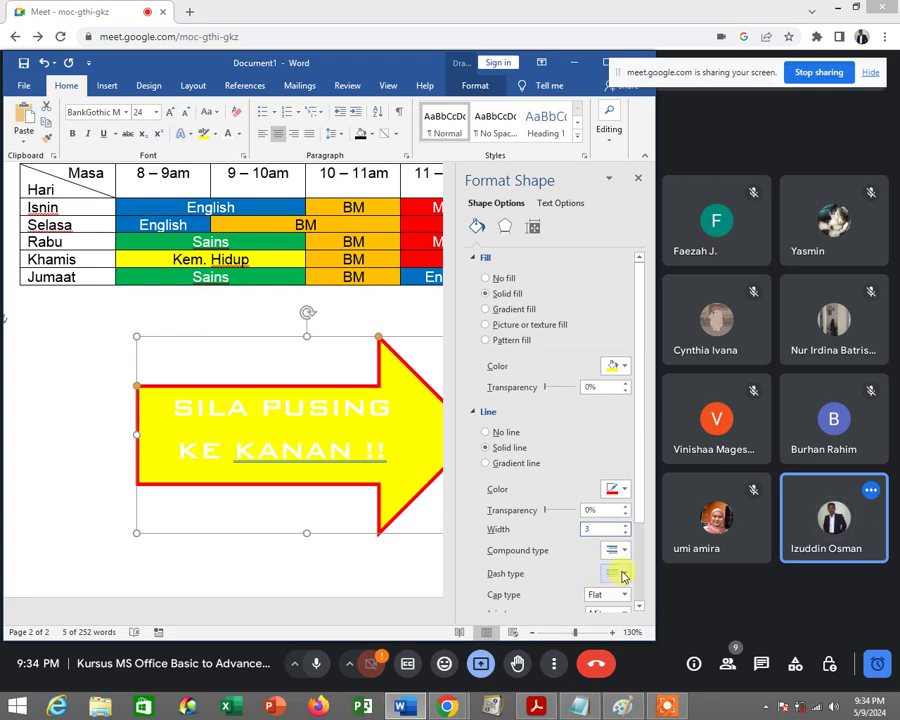
left_click(621, 573)
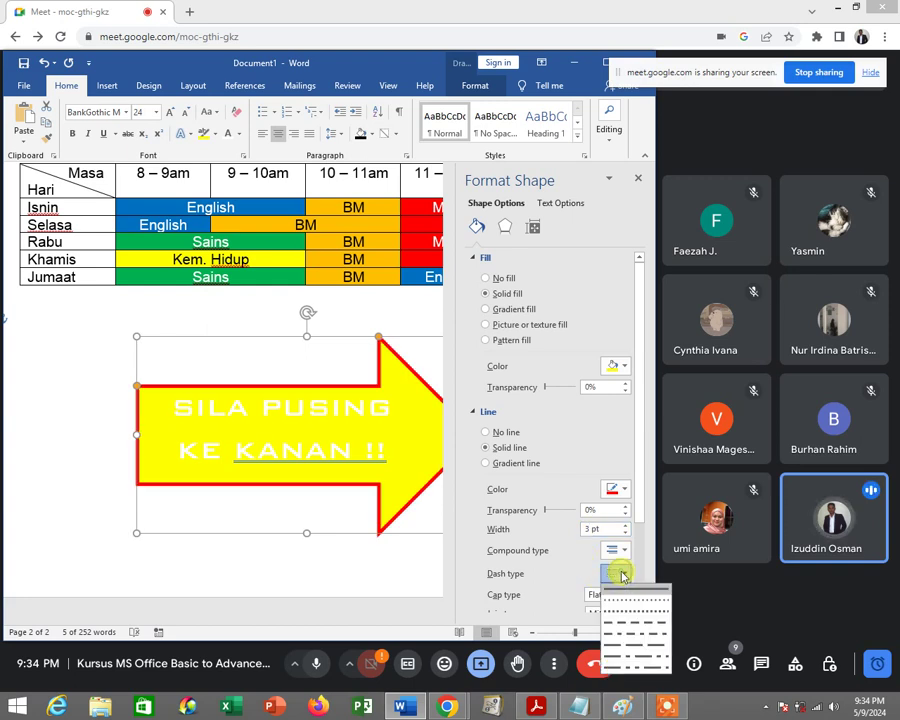
left_click(632, 627)
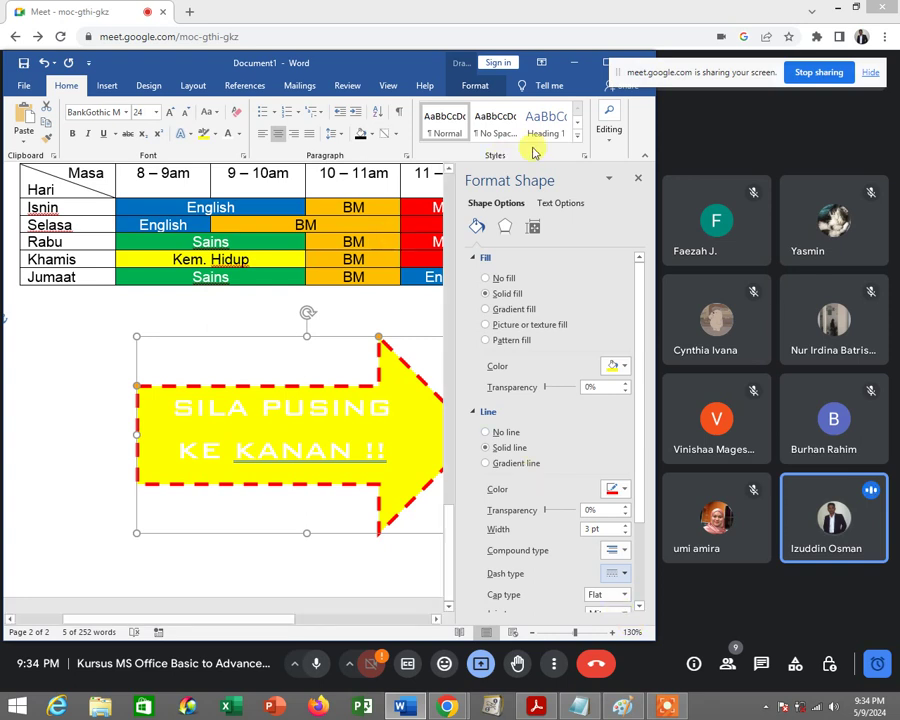
left_click(639, 180)
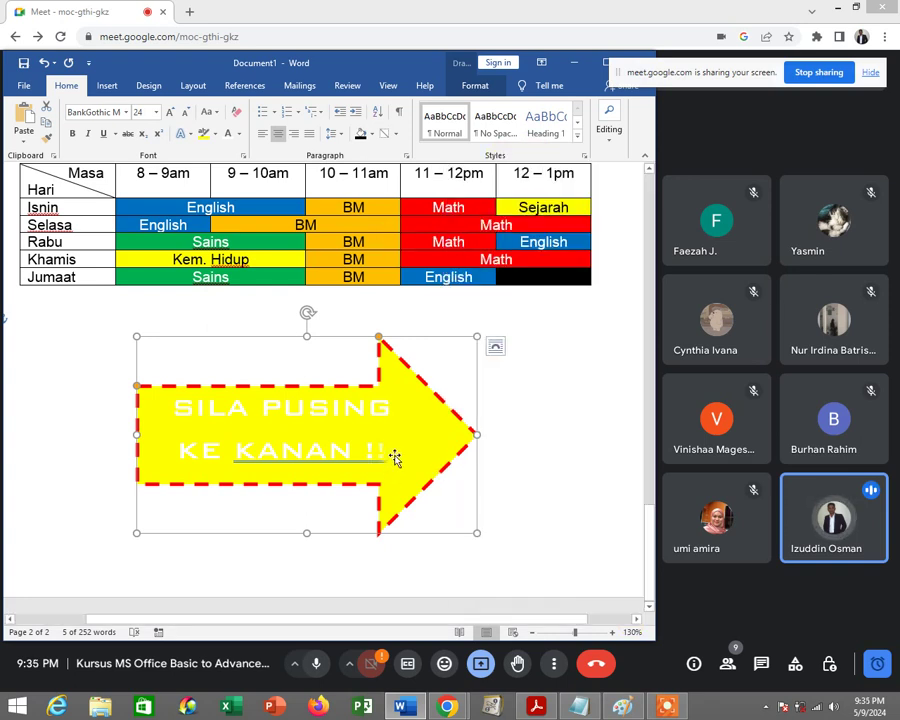
Colour the 'SILA PUSING KE KANAN !!' text red and drag the arrow's corner to enlarge it.
left_click_drag(386, 451, 180, 404)
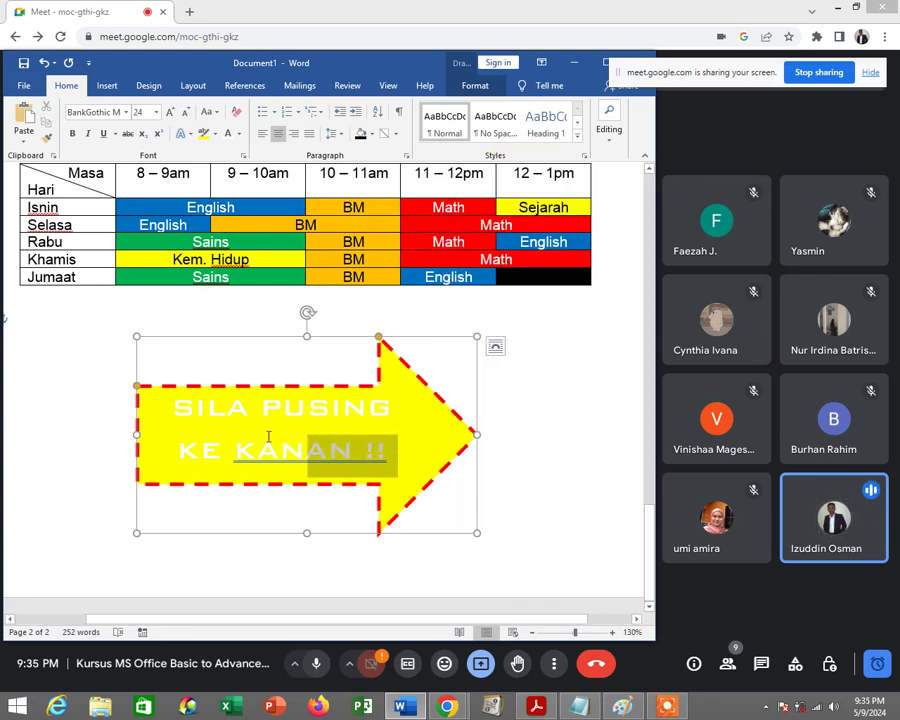
left_click(238, 134)
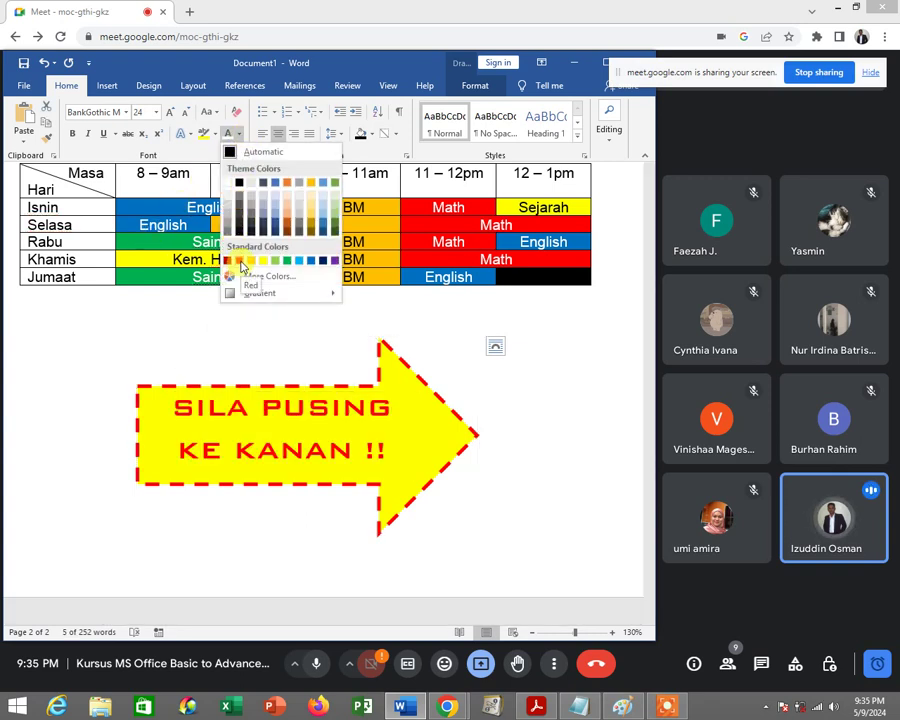
left_click(241, 262)
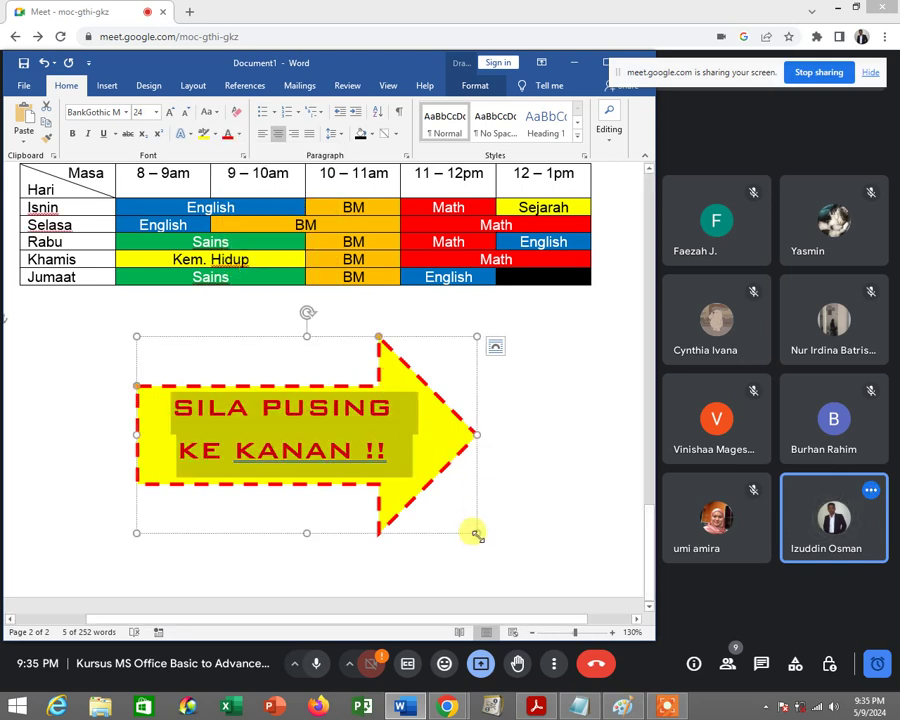
left_click_drag(475, 533, 504, 548)
left_click(548, 515)
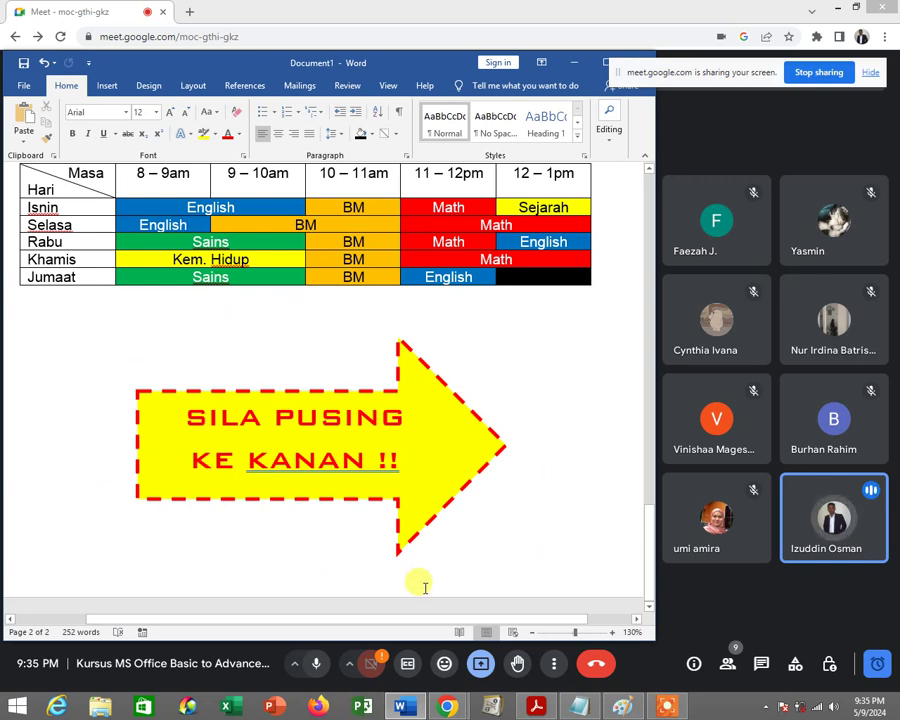
Draw a rectangle around the arrow and apply the Colored Outline – Black, Dark 1 style.
left_click(184, 388)
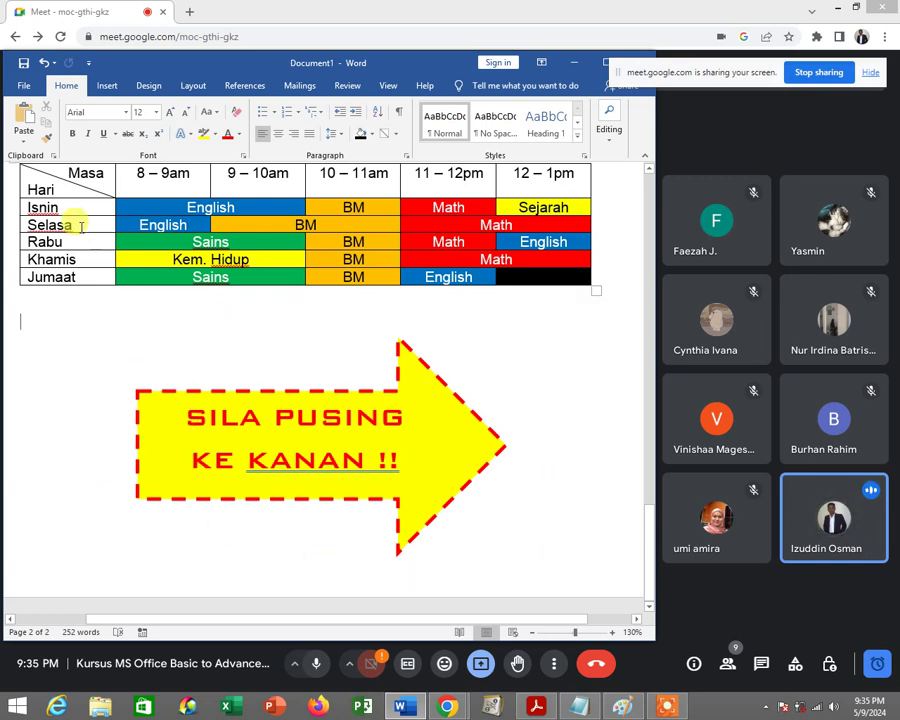
left_click(112, 87)
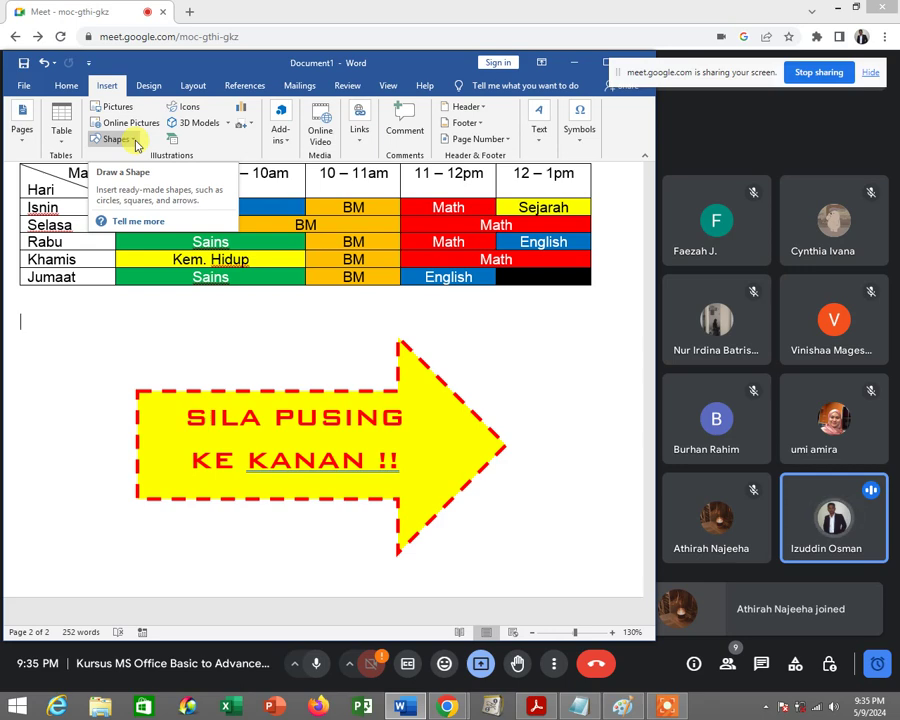
left_click(136, 141)
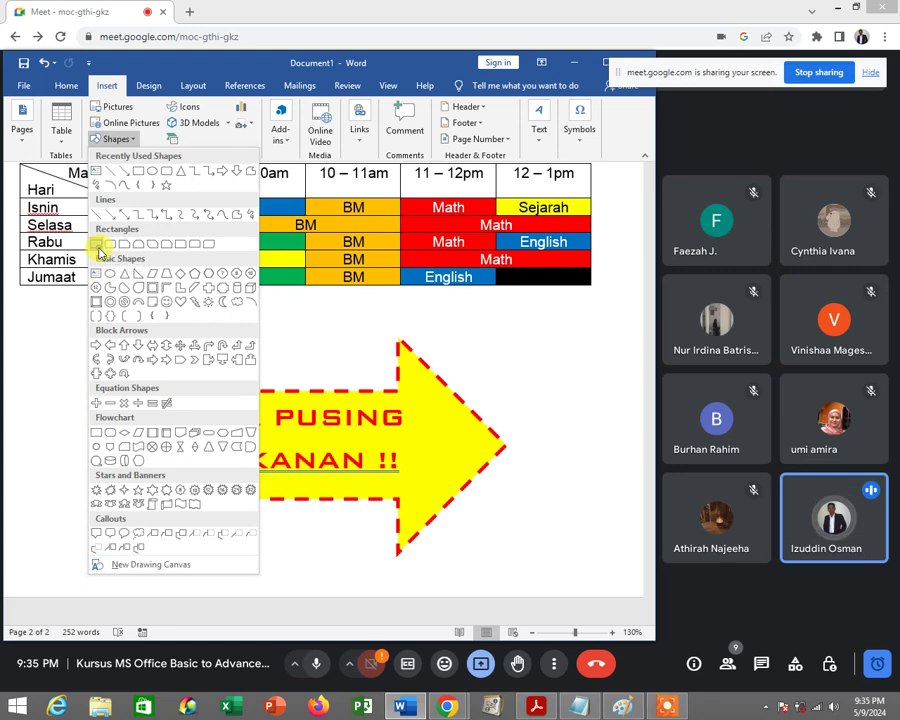
left_click(98, 245)
mouse_move(101, 316)
left_mouse_down()
mouse_move(259, 421)
mouse_move(557, 576)
left_mouse_up()
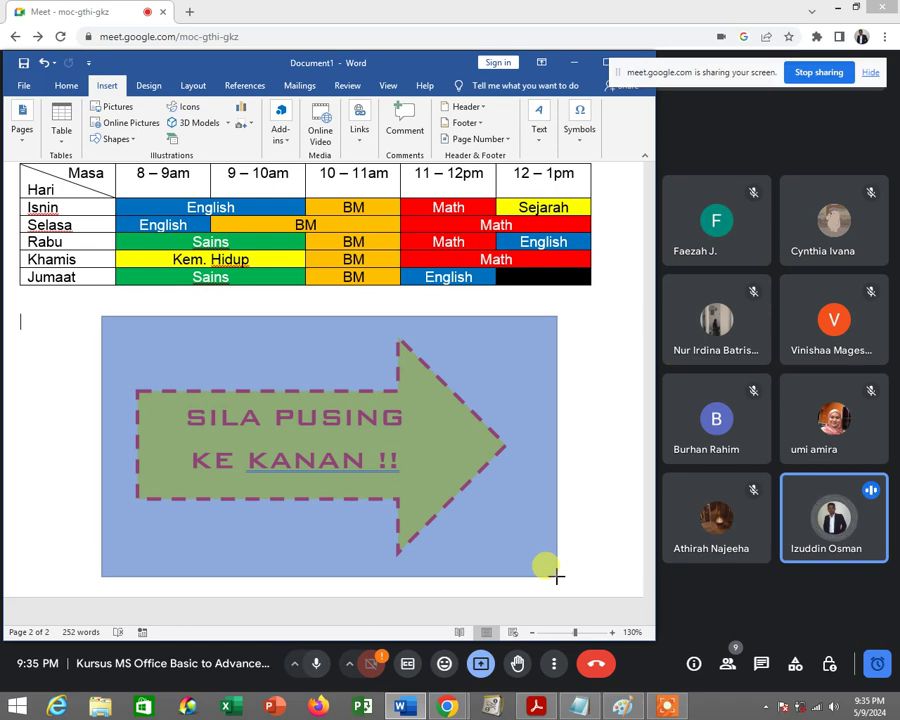
left_click_drag(557, 576, 557, 576)
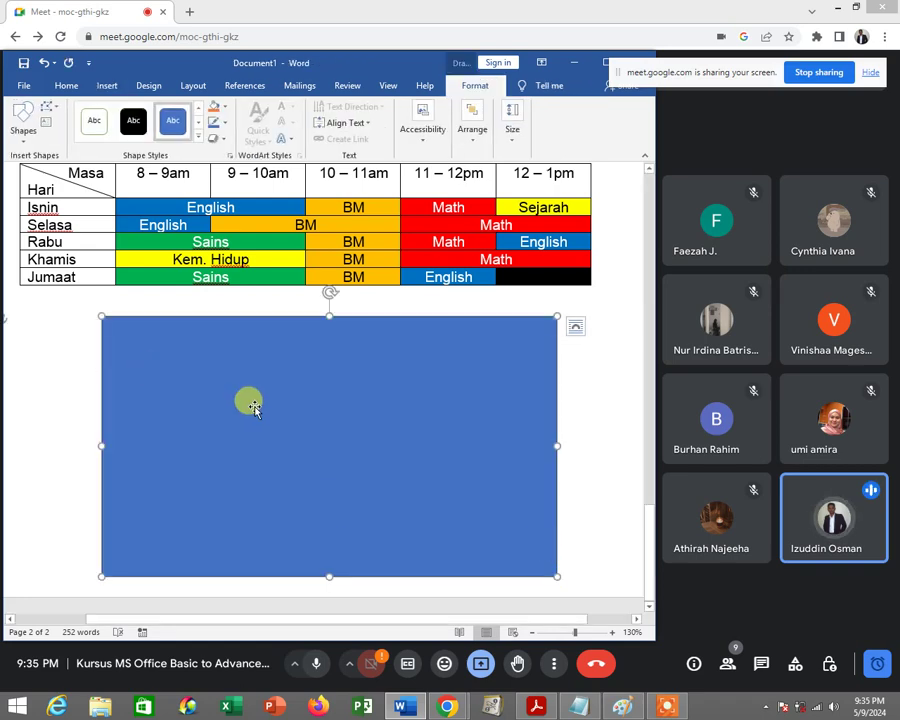
left_click(198, 140)
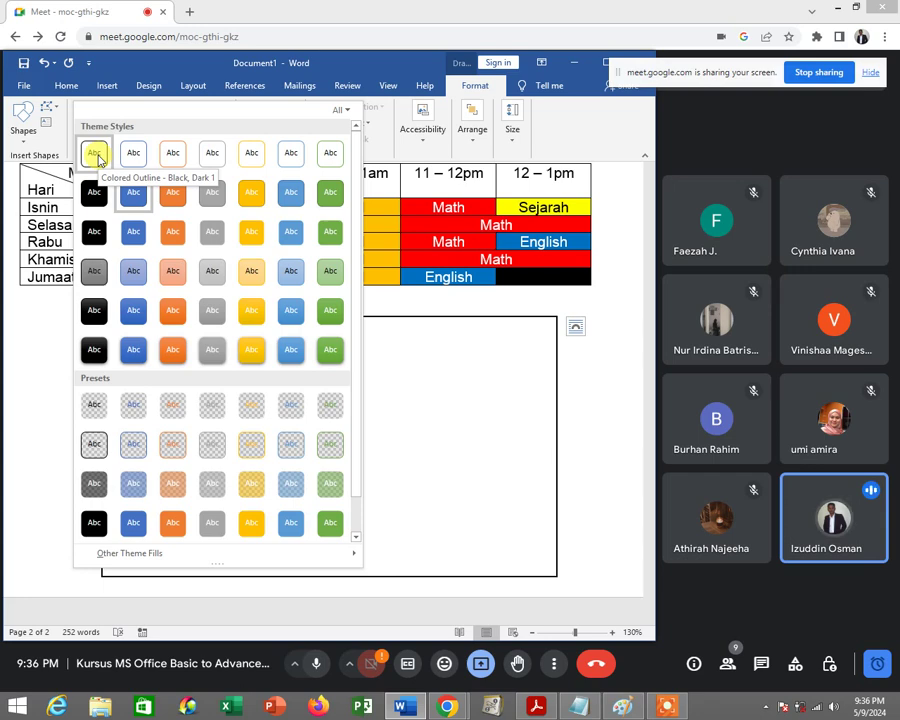
left_click(95, 155)
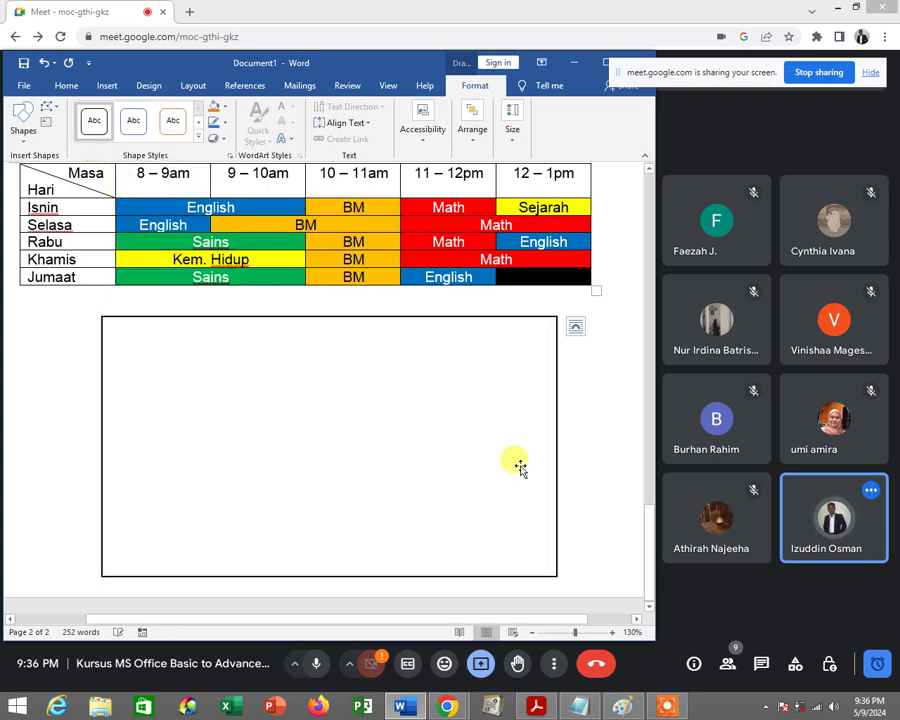
Send the rectangle behind the arrow and trim its right edge slightly.
right_click(437, 398)
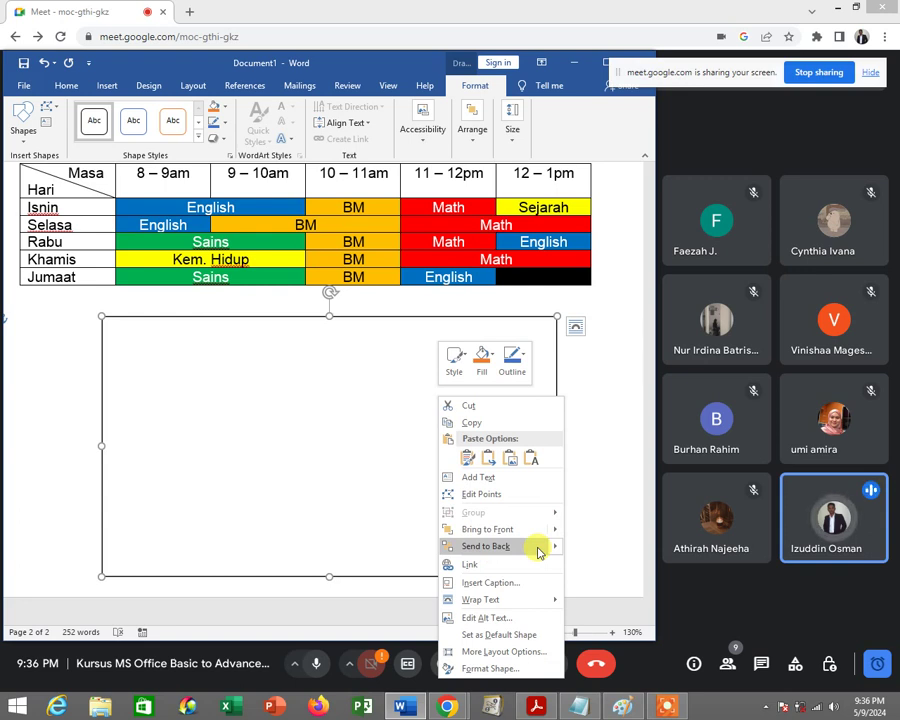
left_click(537, 547)
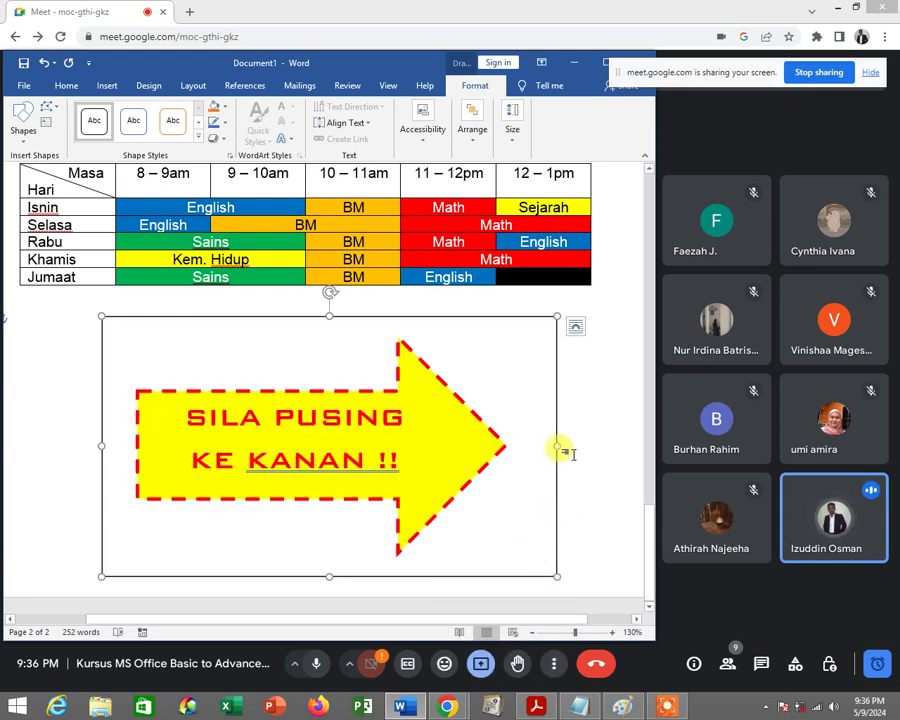
left_click_drag(557, 446, 552, 447)
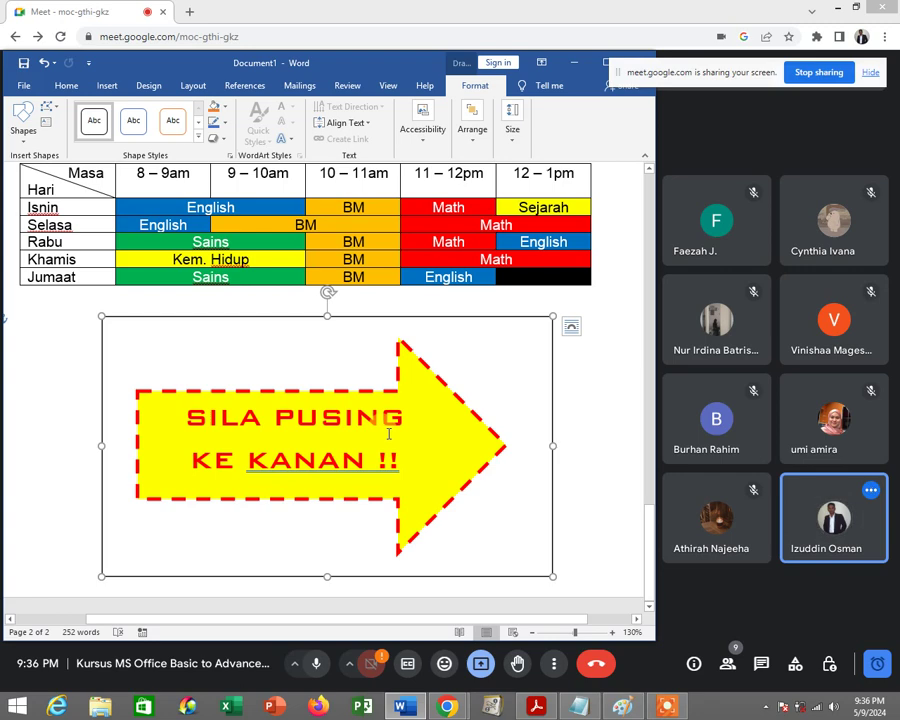
left_click(582, 469)
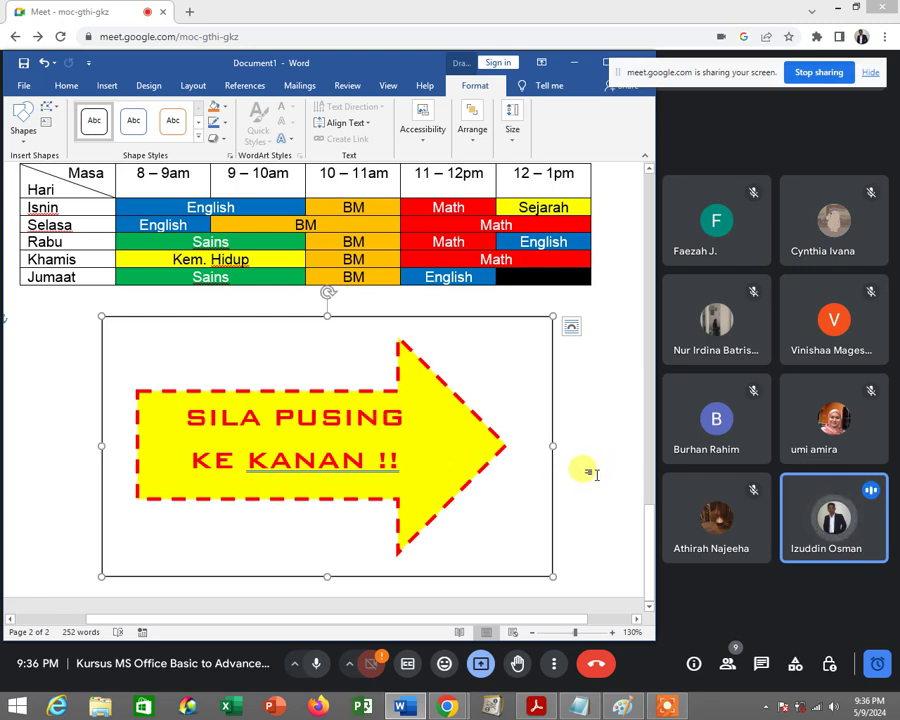
left_click(590, 472)
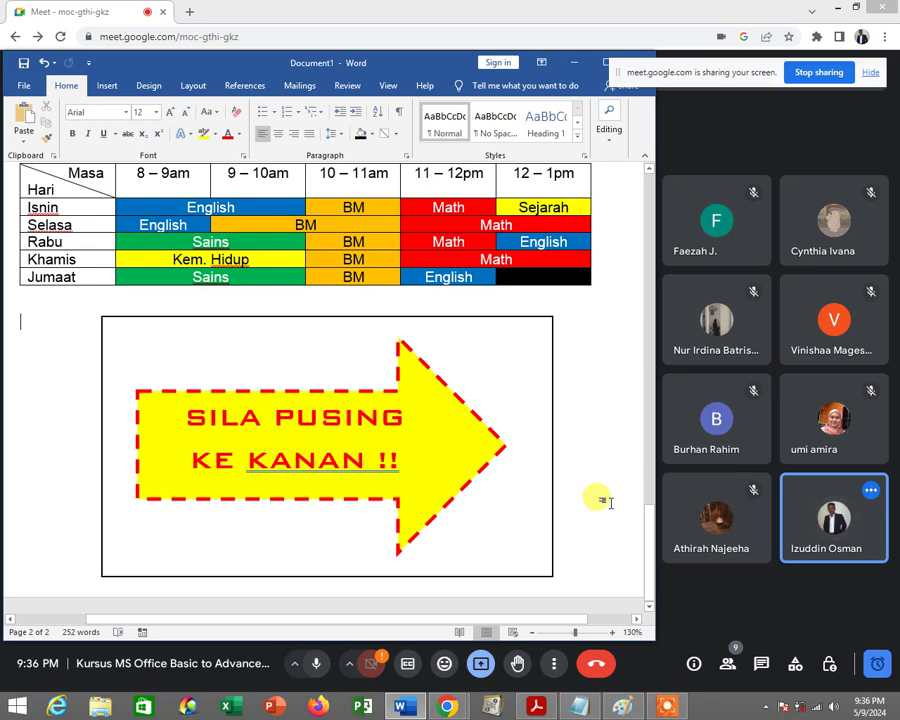
scroll(609, 502, "up", 1)
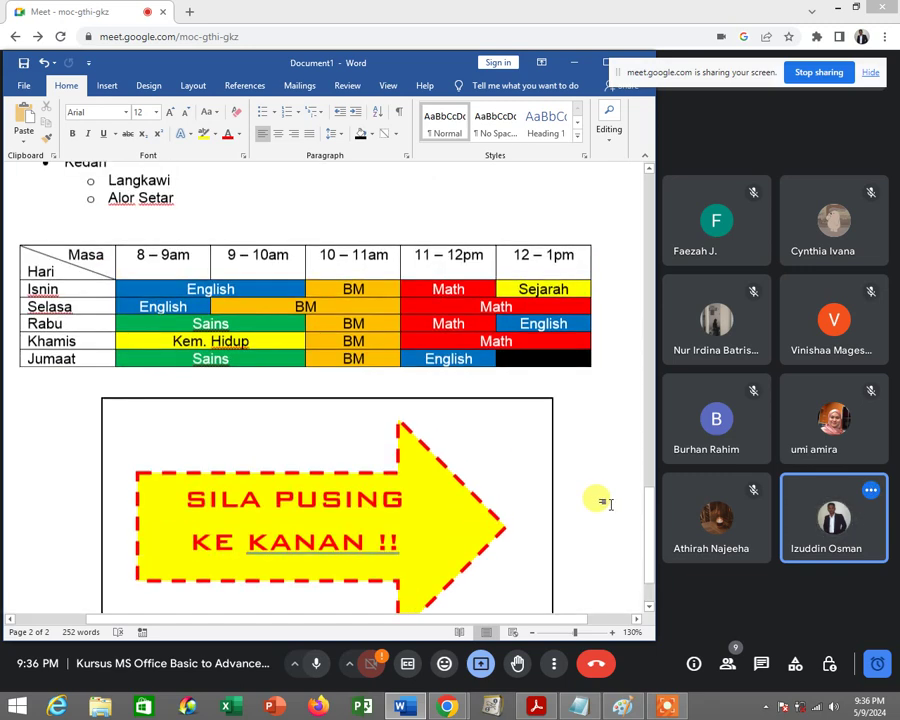
scroll(609, 502, "up", 1)
scroll(609, 502, "down", 2)
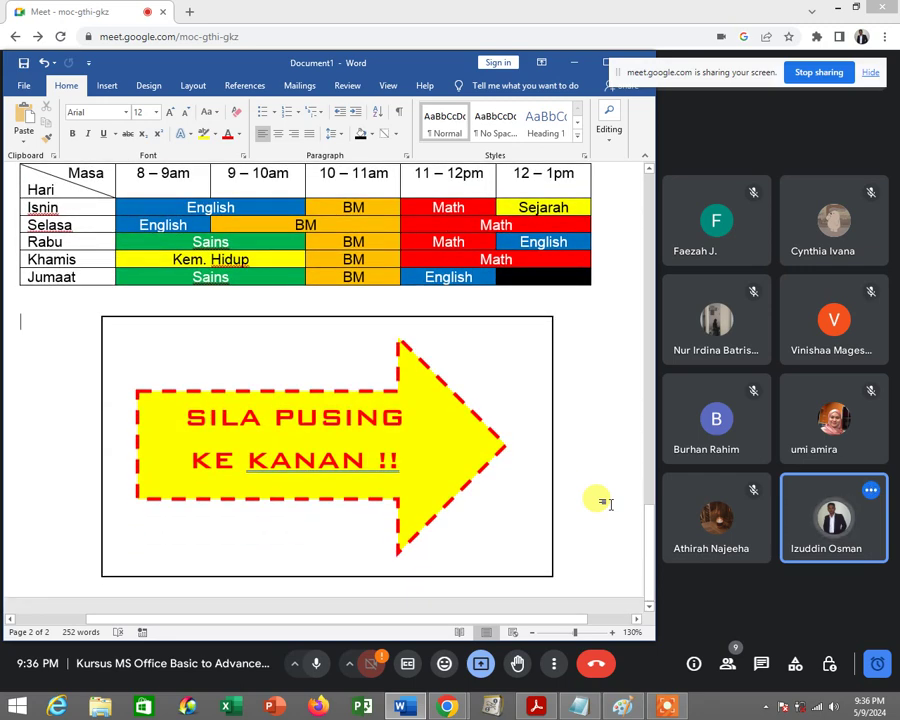
scroll(604, 503, "up", 2)
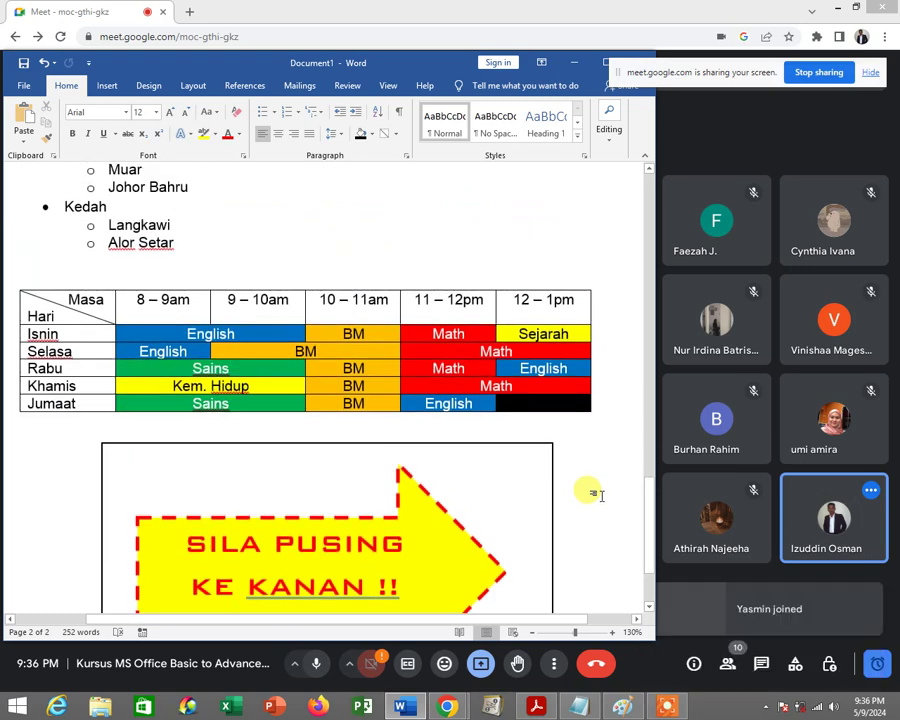
scroll(598, 493, "down", 1)
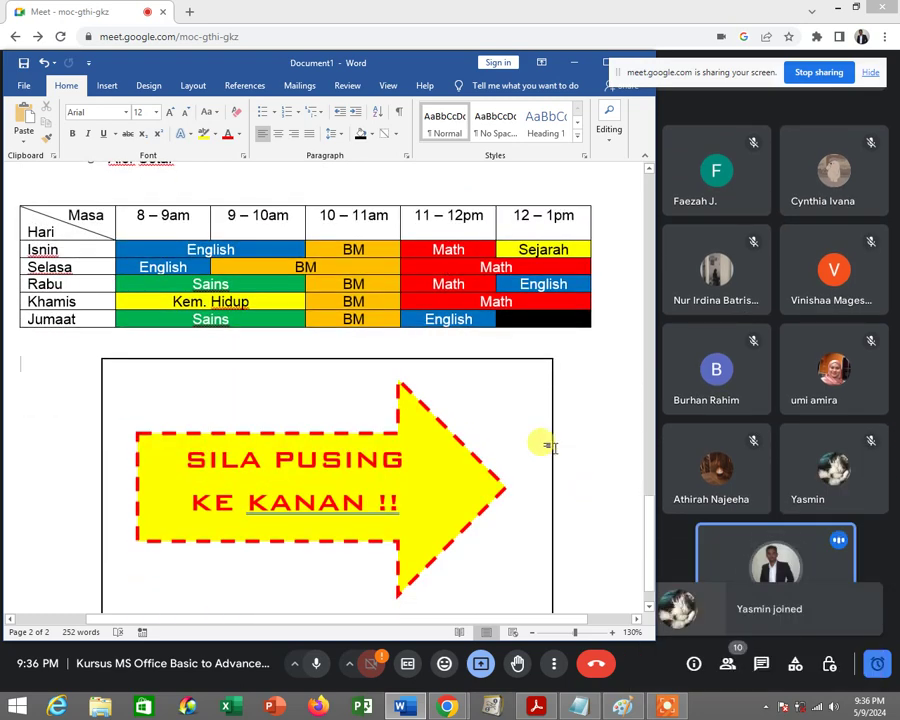
scroll(546, 446, "down", 1)
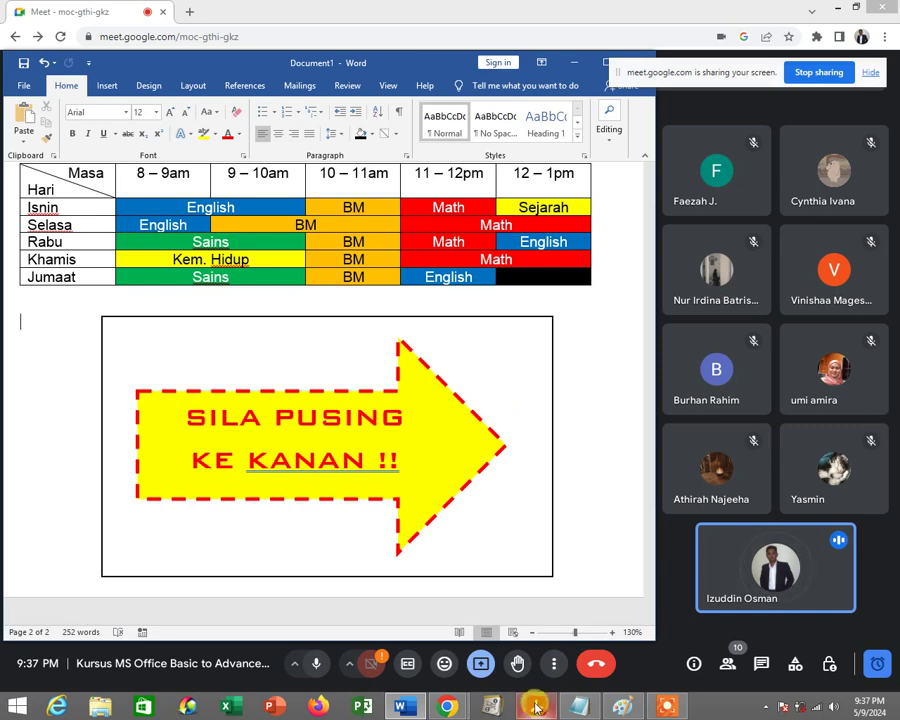
Switch to the training manual in Acrobat Reader and scroll to the Latihan MS – Word 6 exercise.
mouse_move(535, 709)
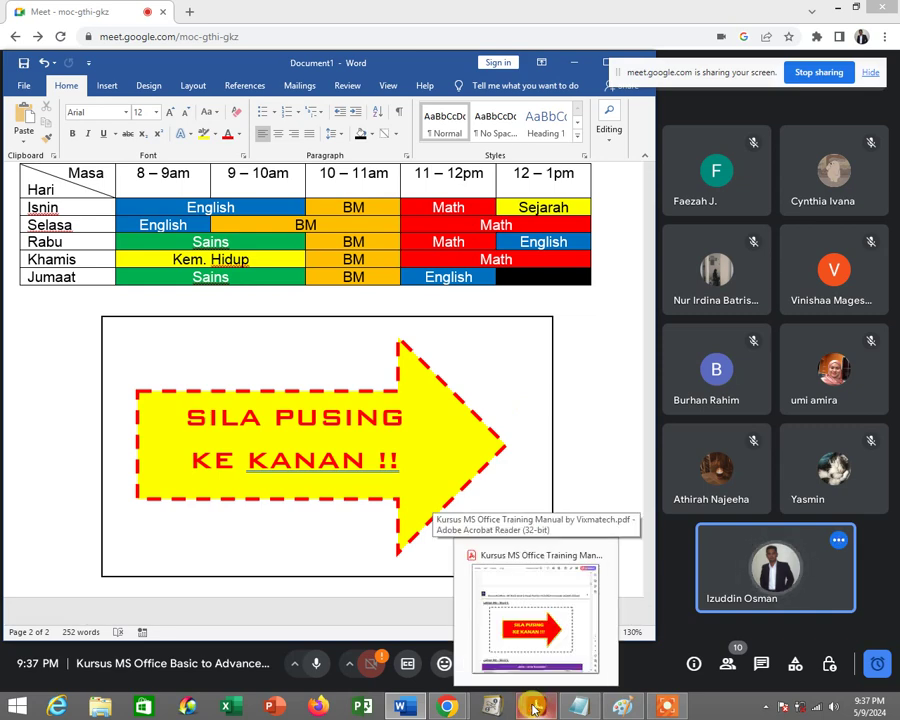
left_click(535, 709)
scroll(295, 345, "down", 2)
scroll(295, 345, "down", 3)
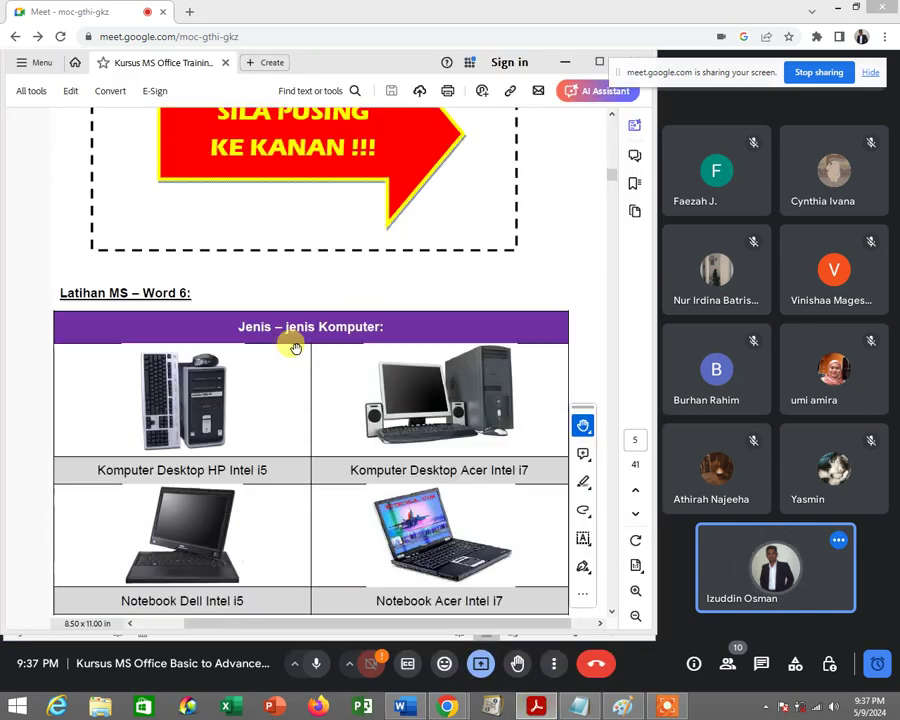
scroll(295, 347, "down", 3)
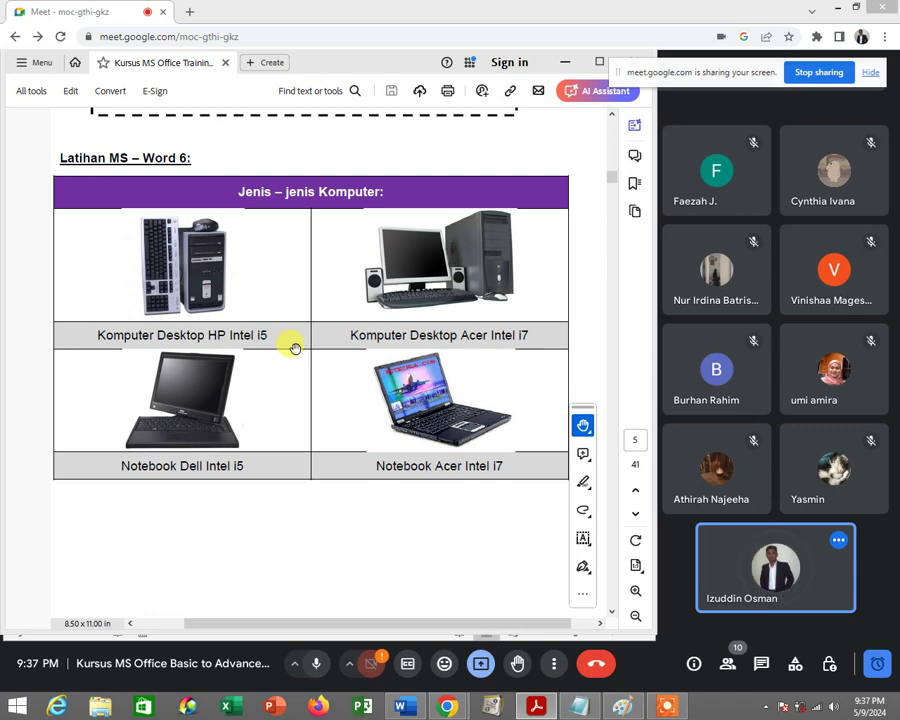
scroll(295, 347, "up", 1)
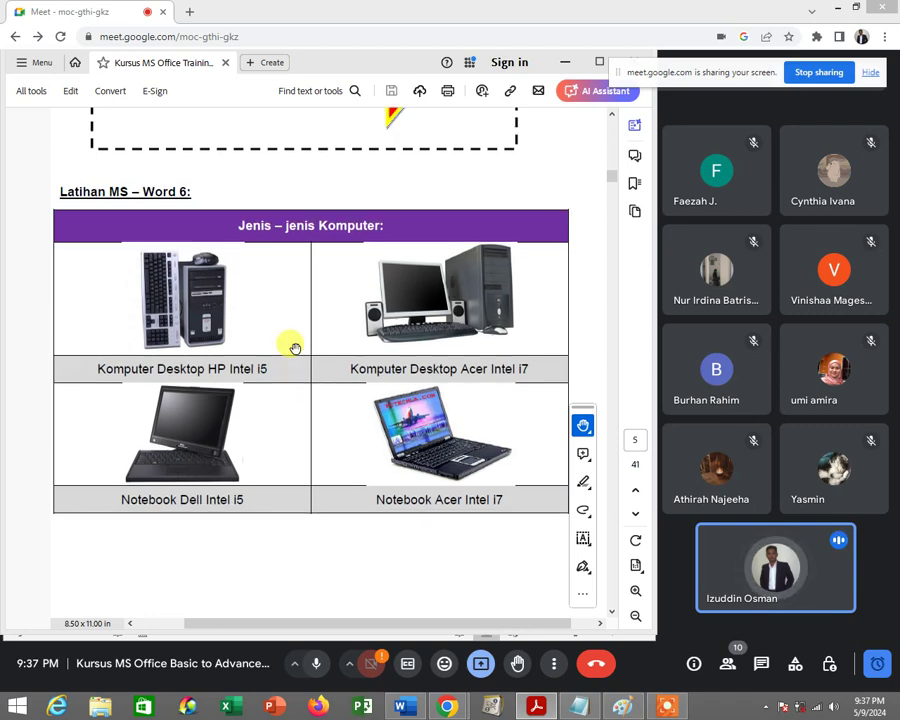
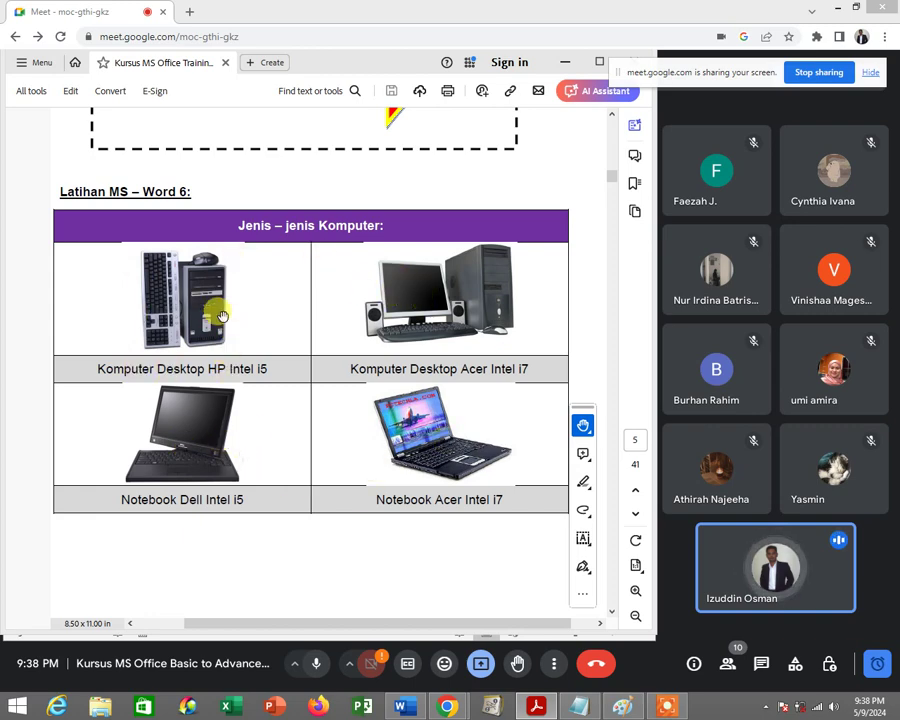
Minimize Acrobat, Word and the Meet window, then launch a new Google Chrome window from the desktop.
left_click(569, 70)
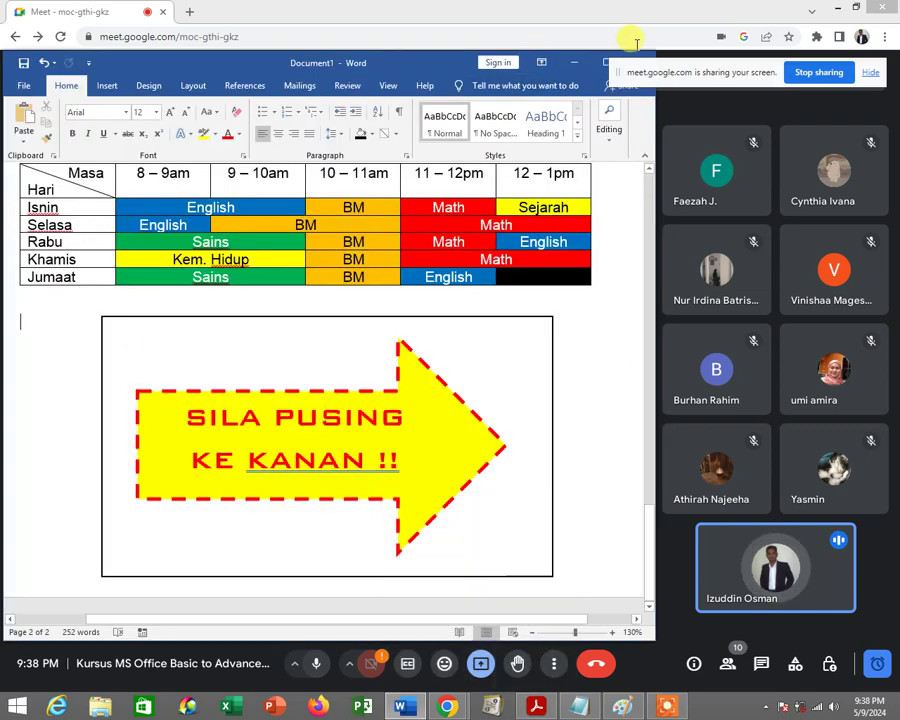
left_click(578, 62)
left_click(836, 10)
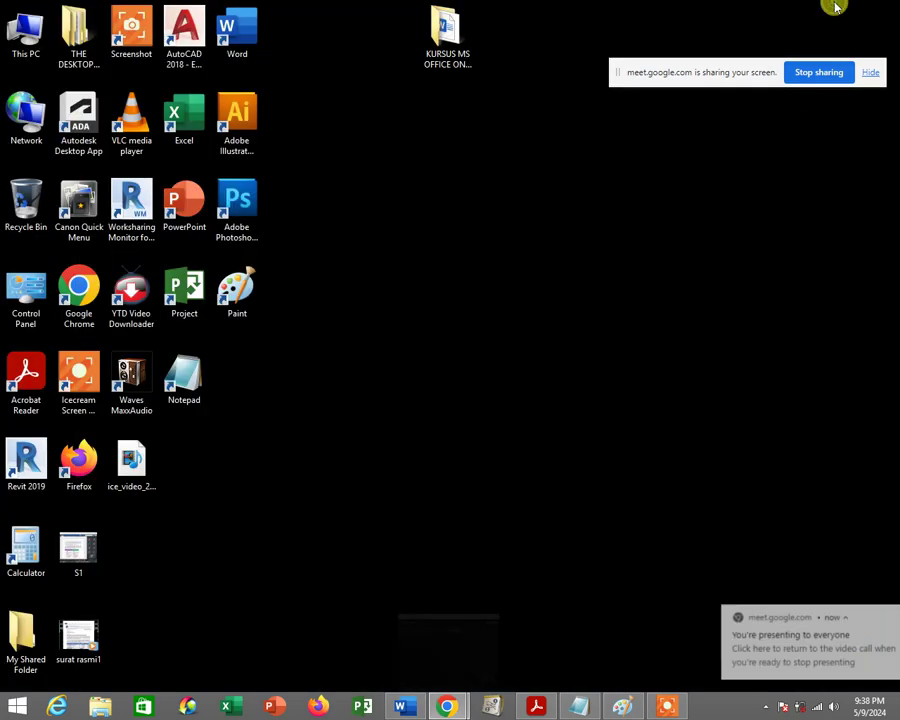
double_click(79, 290)
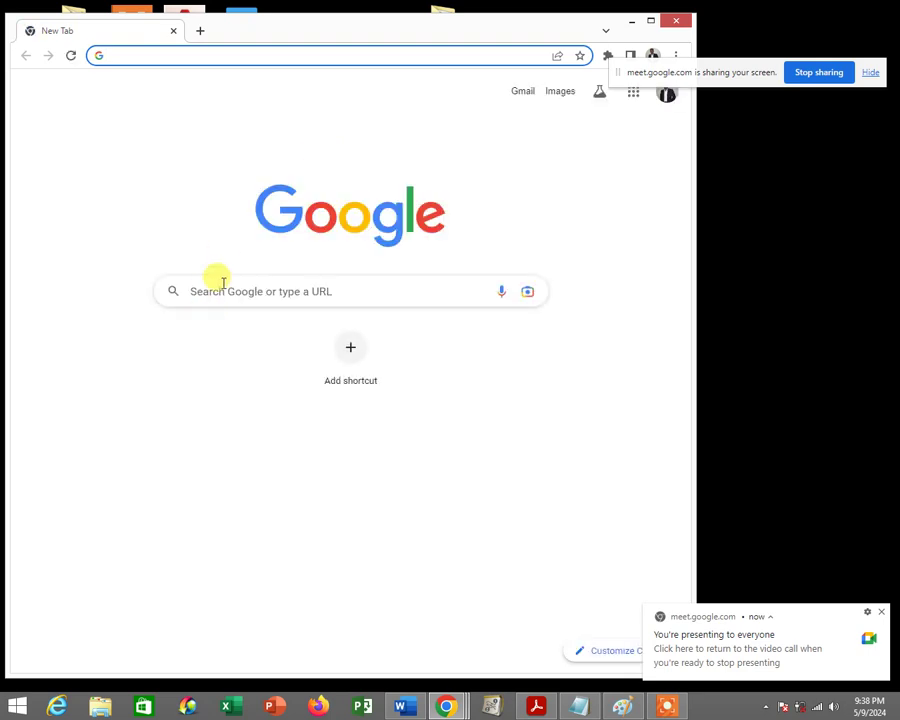
Search Google for 'KOMPUTER' using the suggested query.
left_click(223, 283)
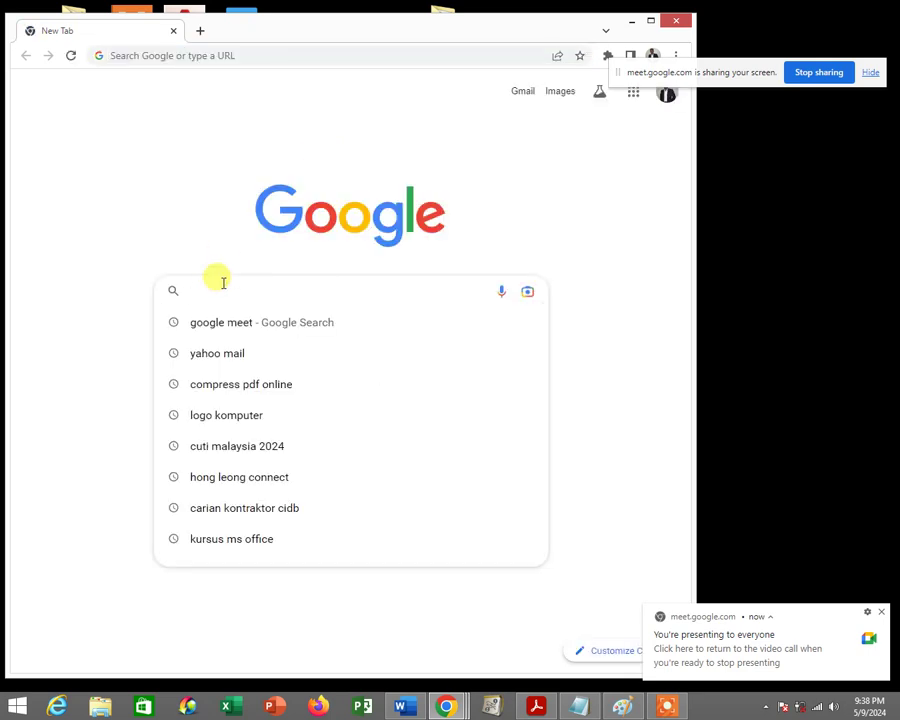
type("KOMPUTE")
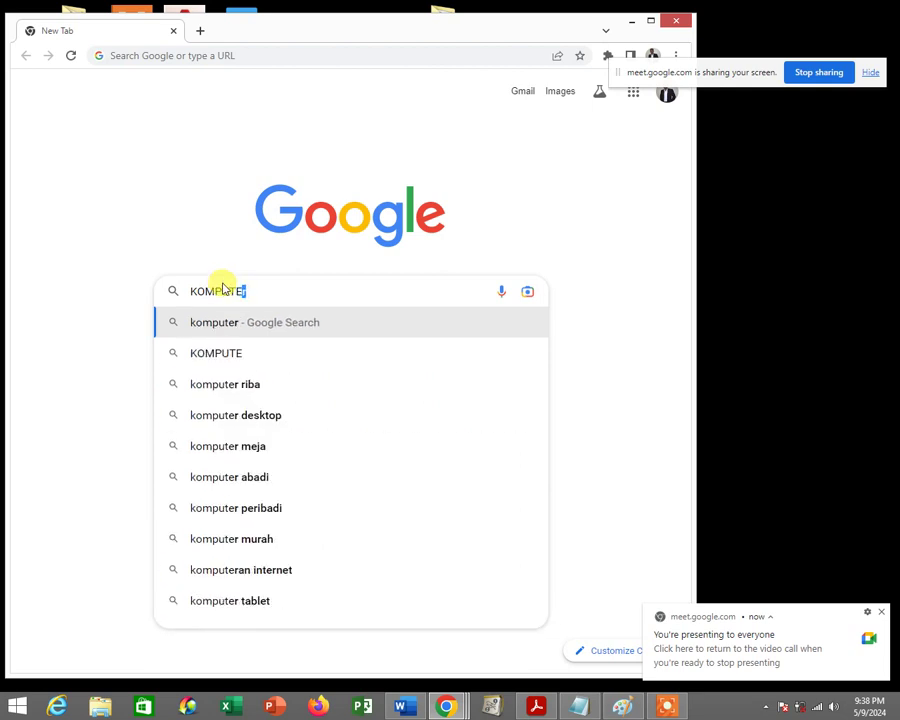
type("R")
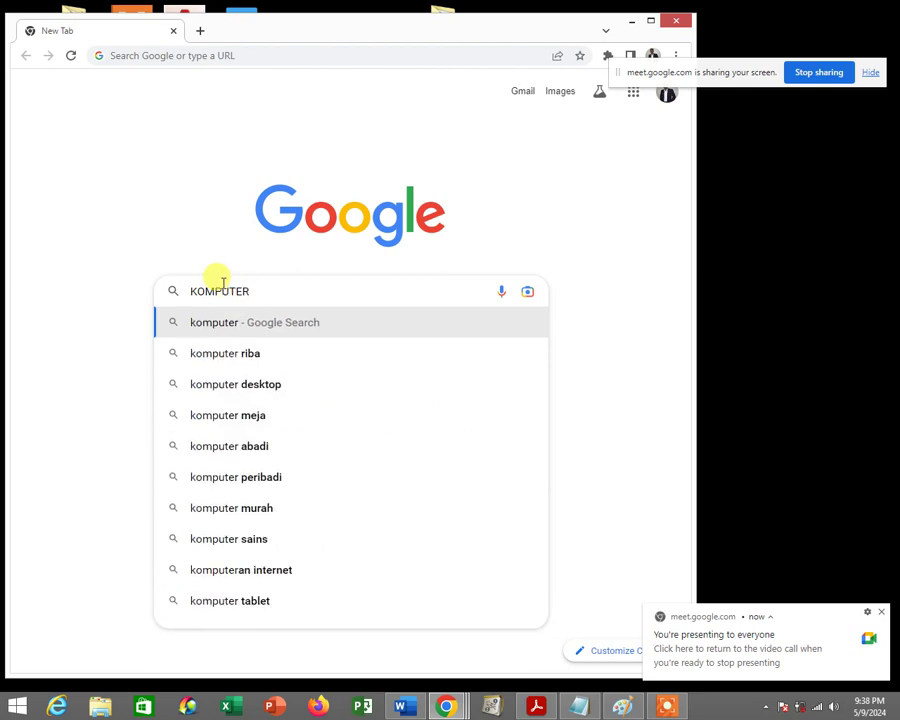
left_click(272, 324)
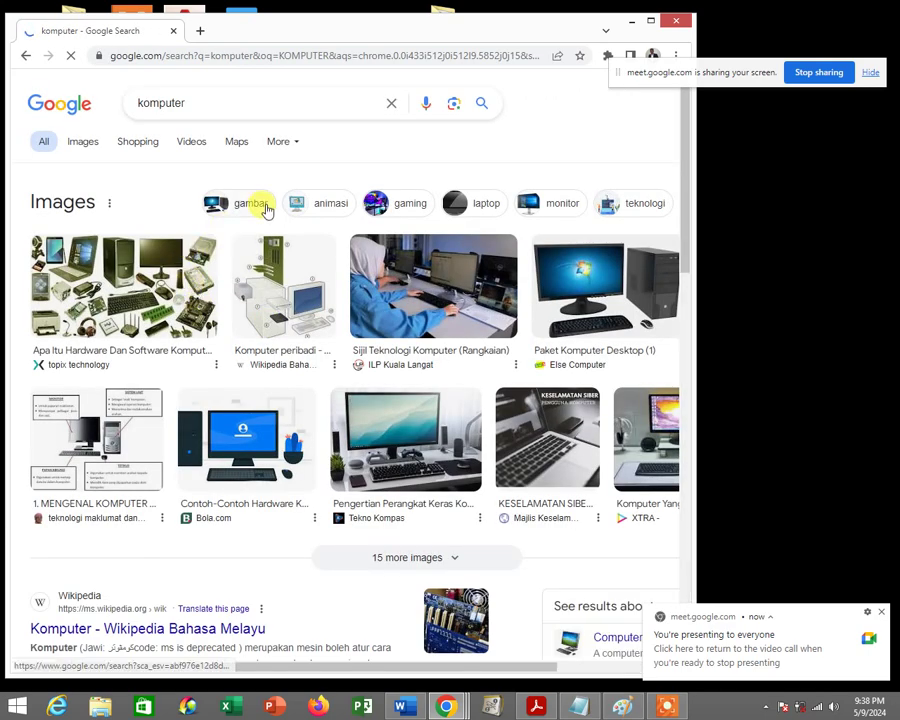
Switch to Images results and browse them, previewing and closing the blue desktop computer picture.
left_click(90, 145)
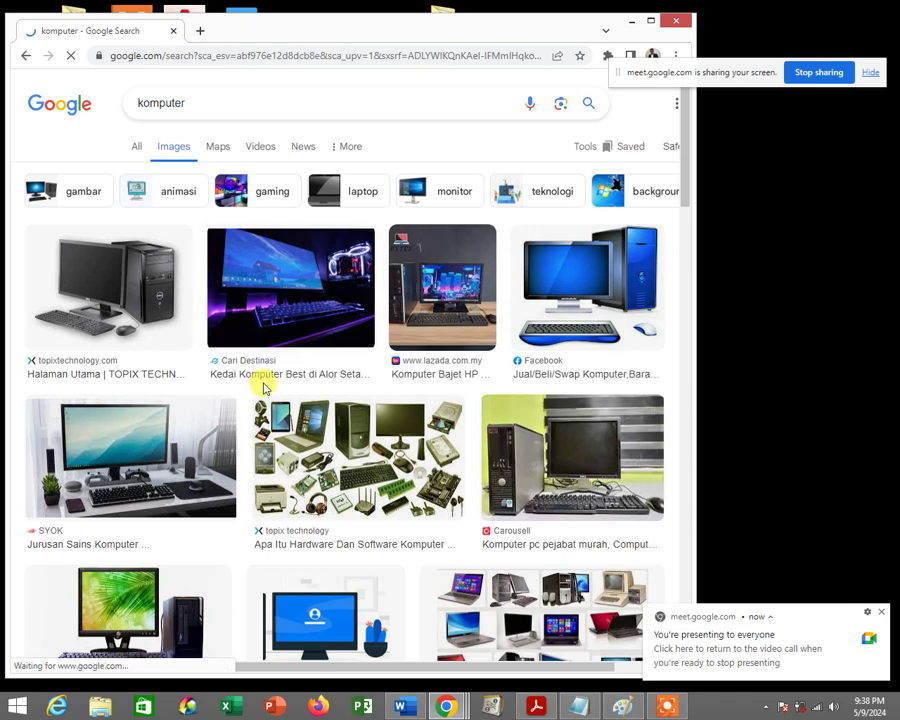
scroll(265, 388, "down", 1)
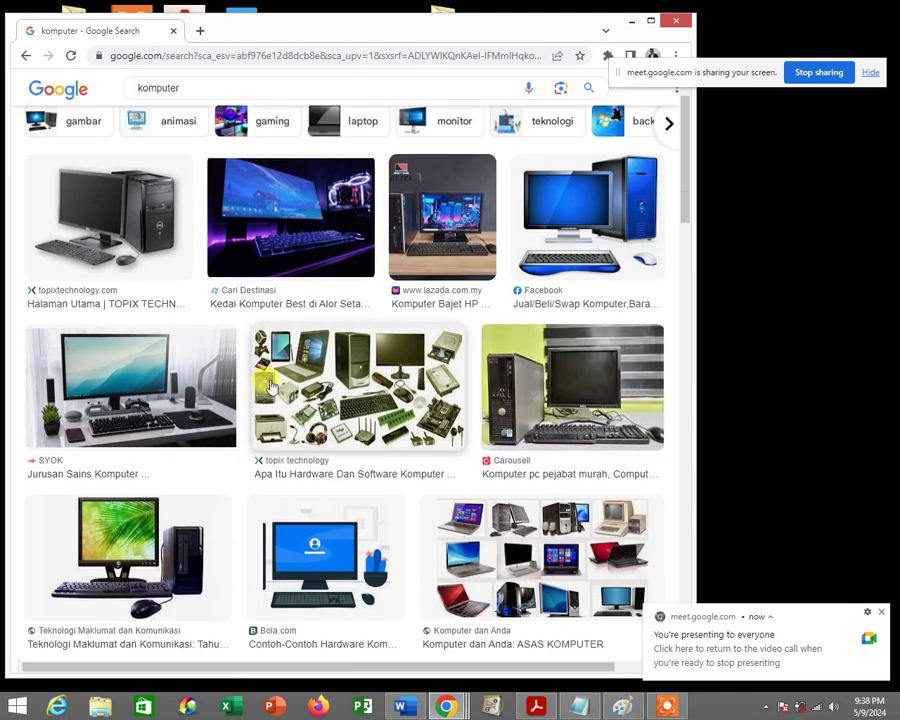
left_click(585, 212)
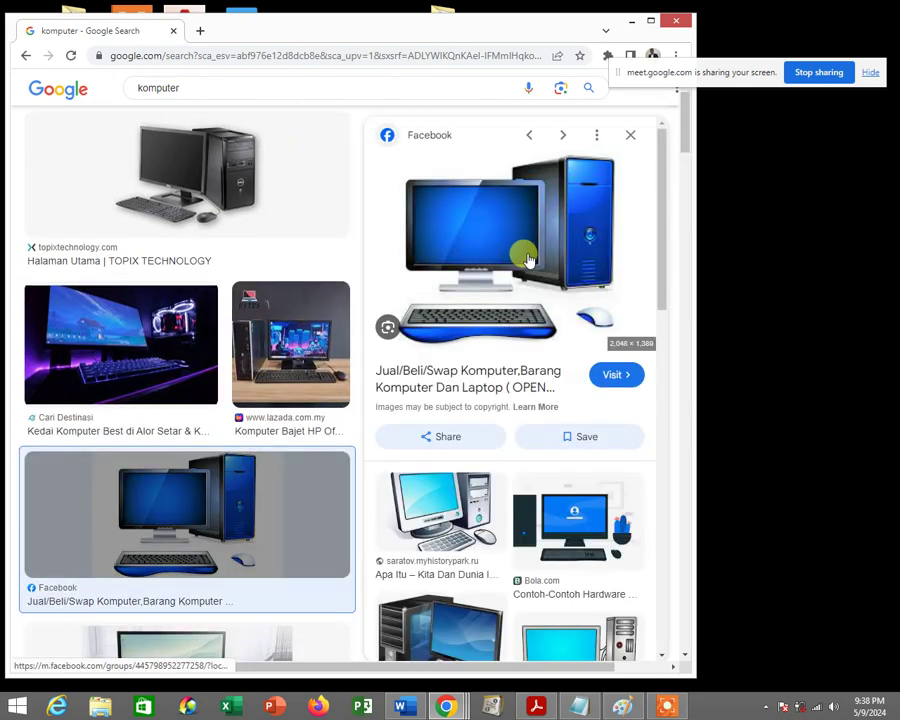
left_click(631, 135)
scroll(280, 415, "down", 2)
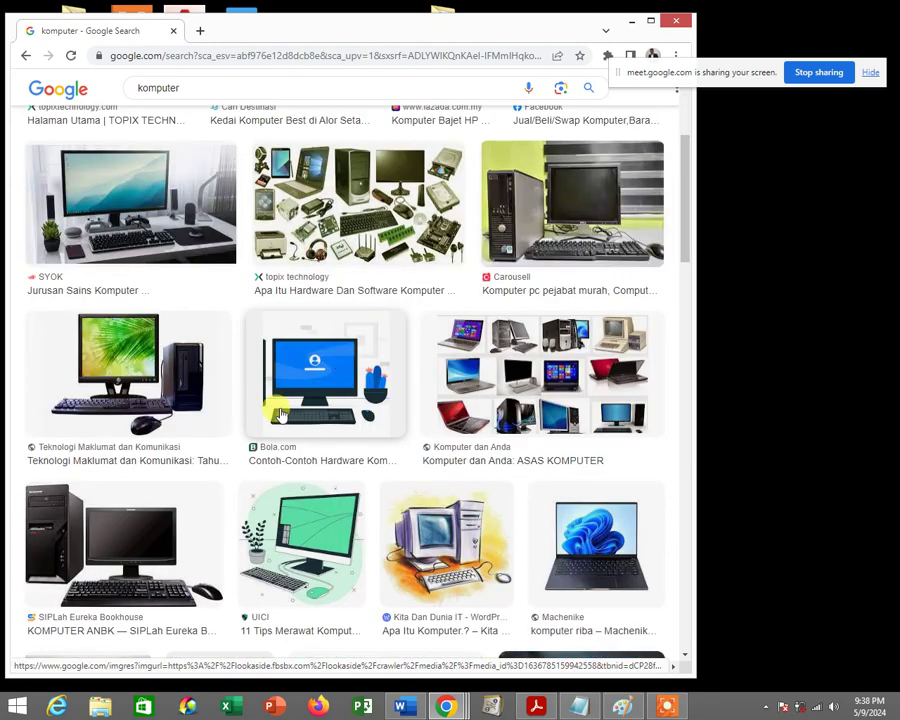
Save the Teknologi Maklumat computer picture to Downloads as komputer_(1).jpg with JPEG Image type.
left_click(133, 372)
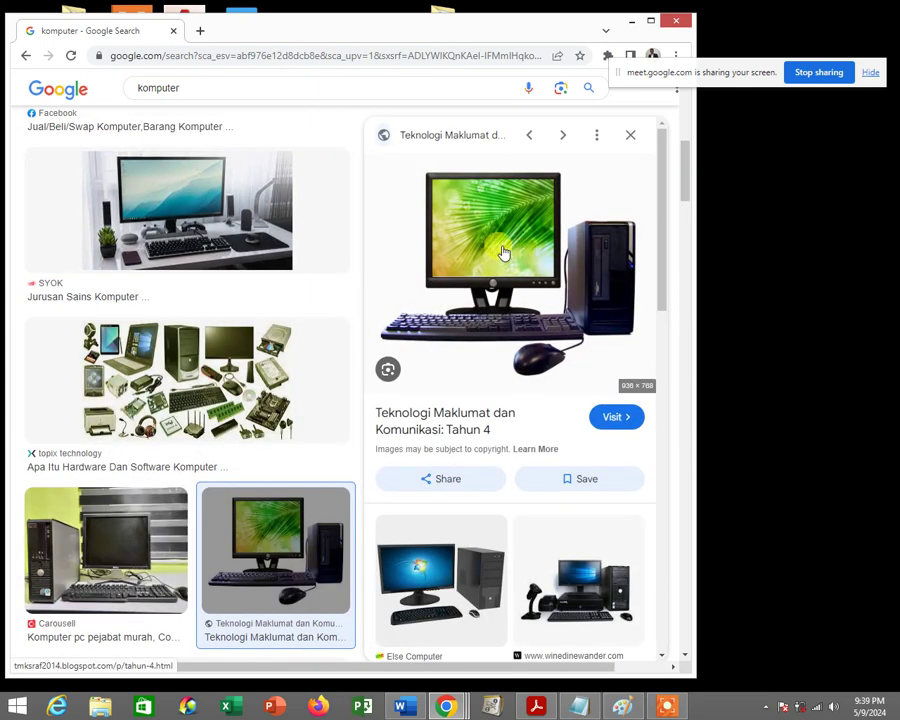
right_click(504, 253)
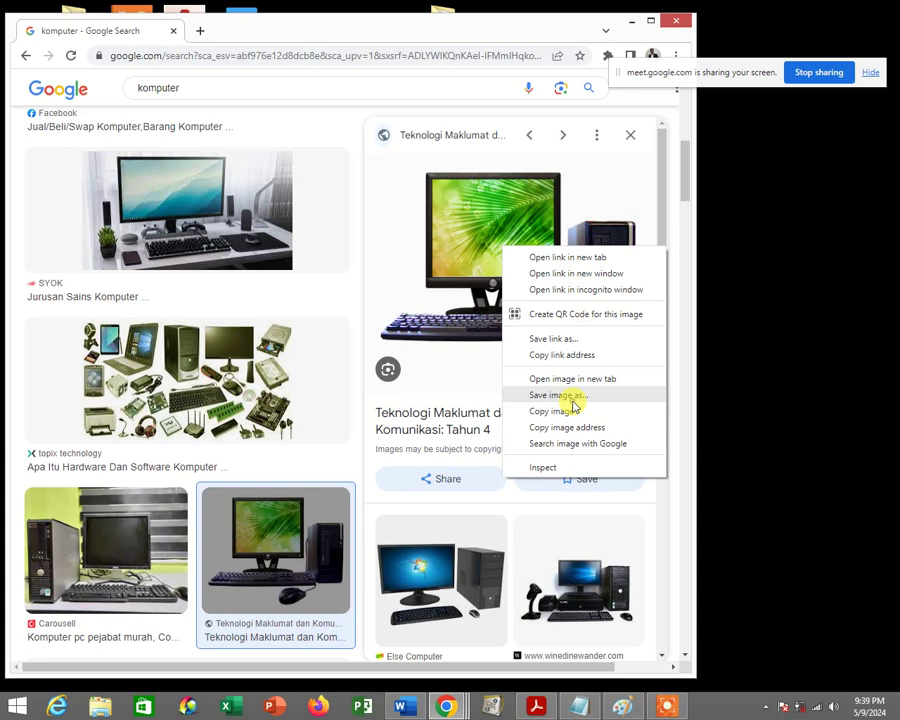
left_click(573, 398)
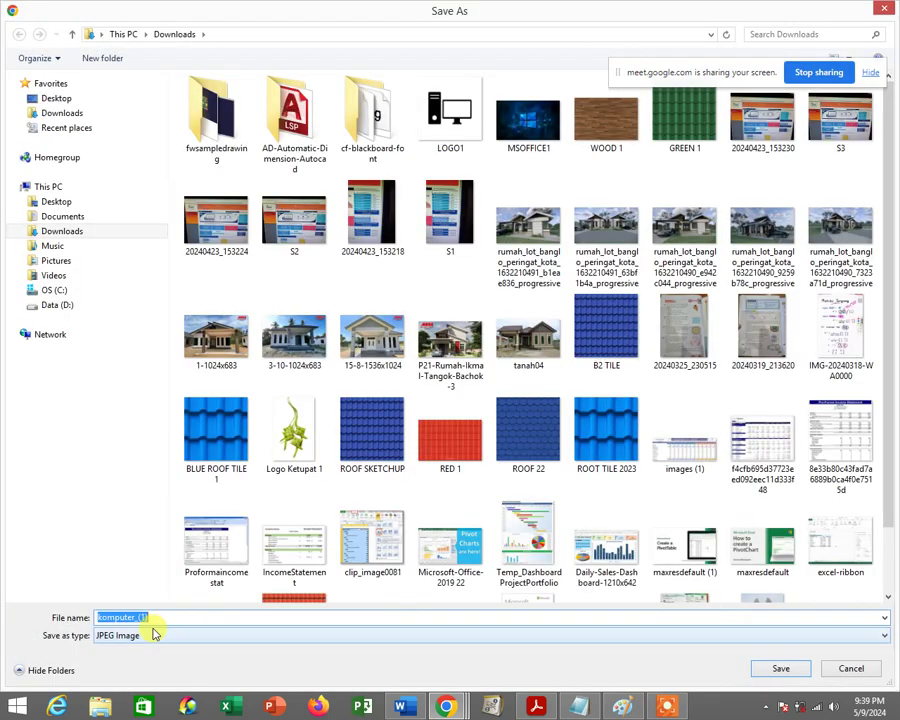
left_click(123, 640)
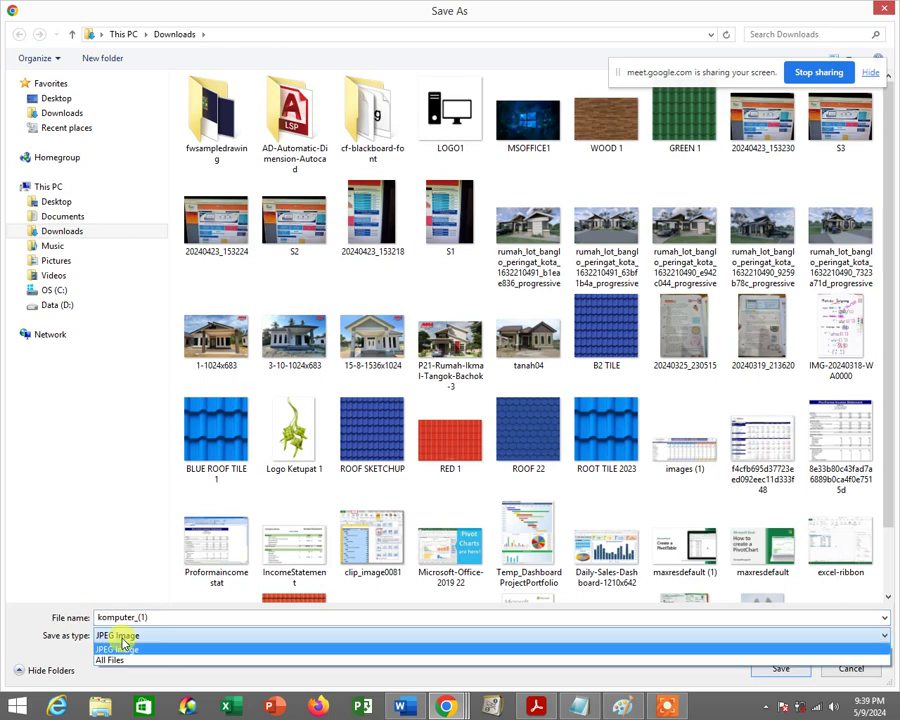
left_click(122, 646)
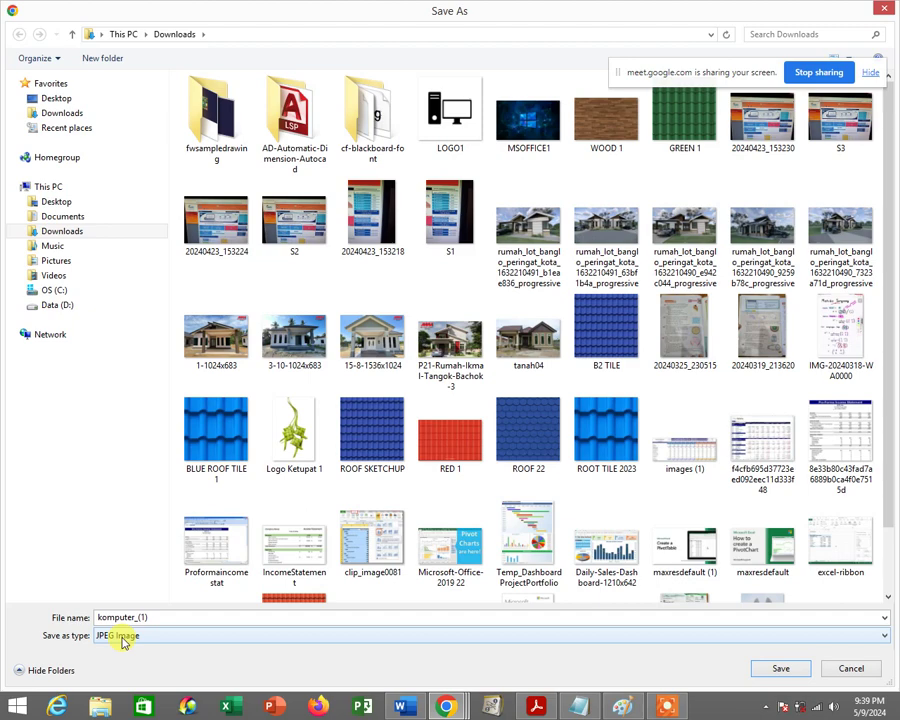
left_click(122, 641)
left_click(123, 644)
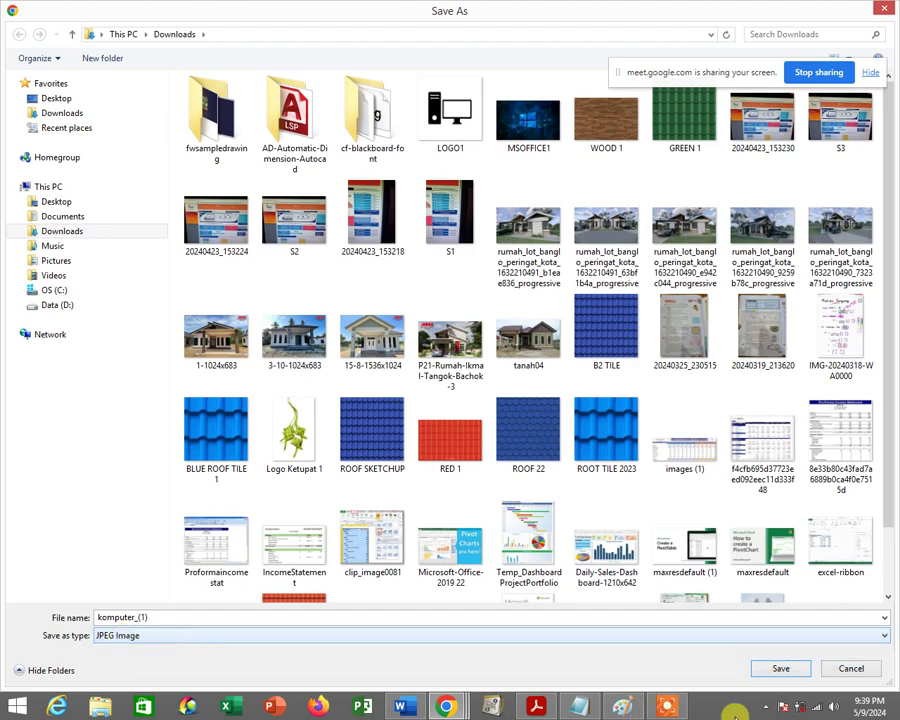
left_click(790, 670)
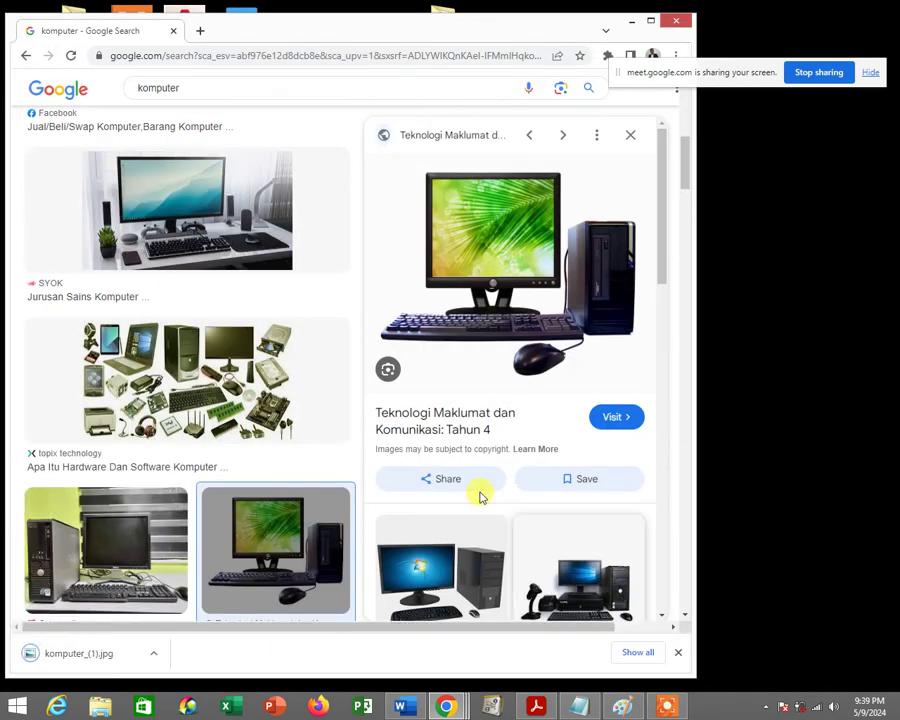
scroll(472, 468, "down", 2)
Save the SIPLah Eureka computer picture into Downloads as a JPEG image.
scroll(470, 463, "down", 2)
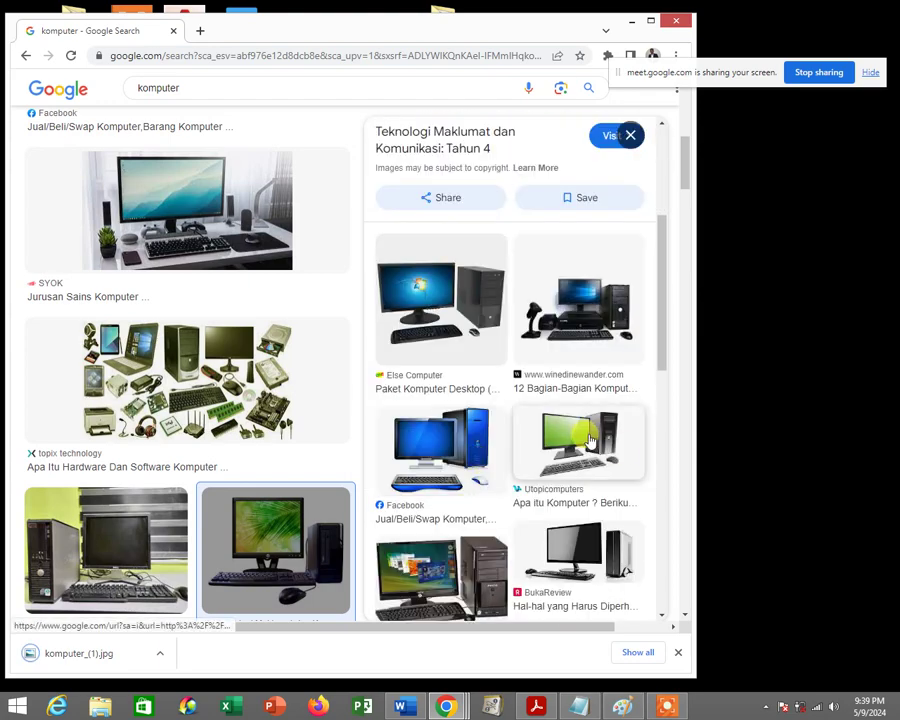
scroll(147, 516, "down", 5)
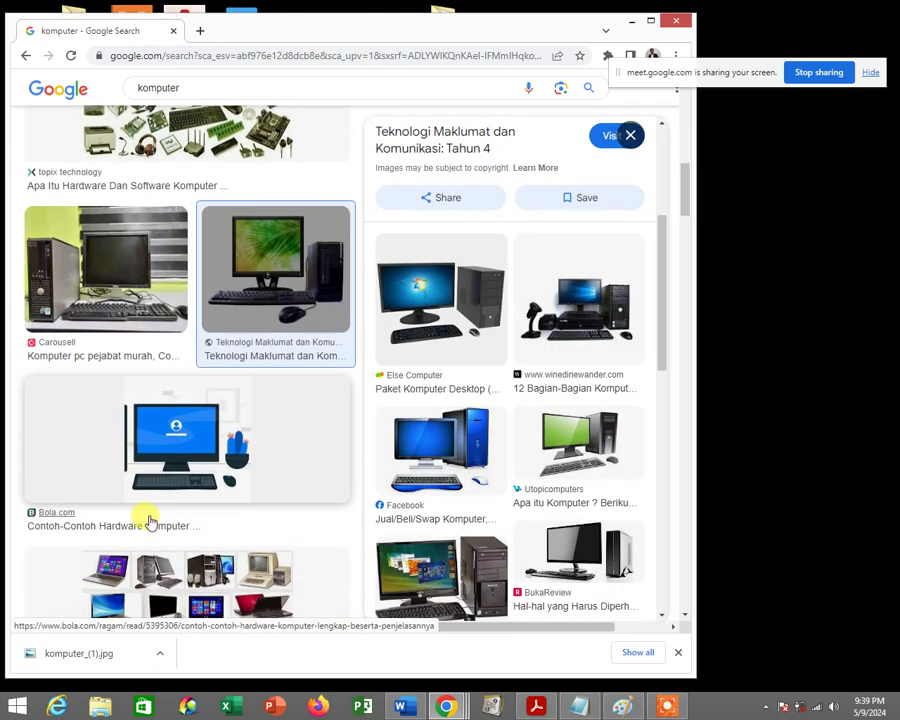
scroll(177, 476, "down", 3)
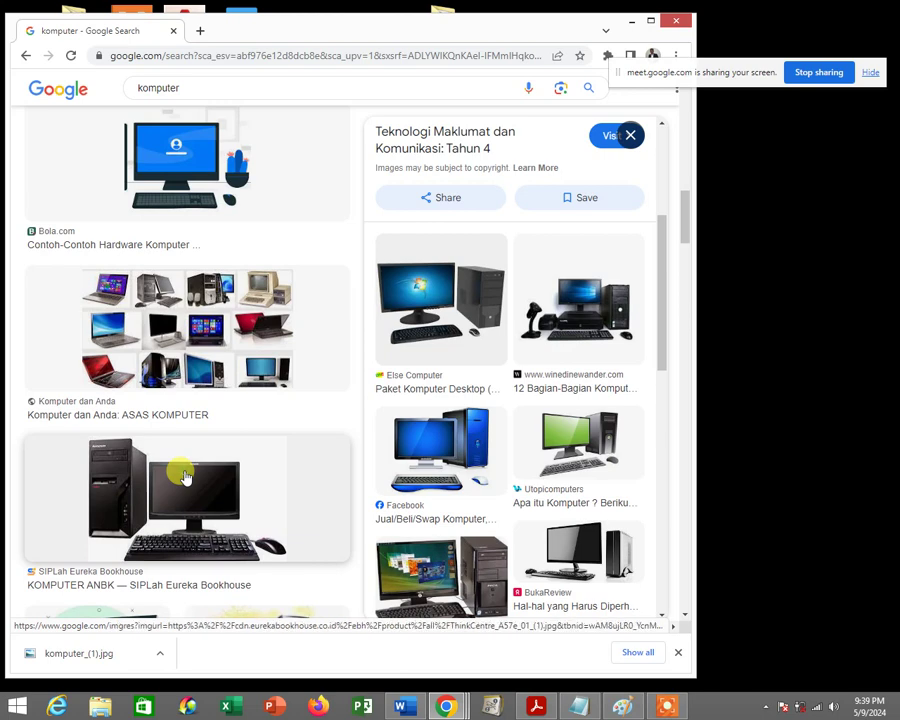
left_click(180, 470)
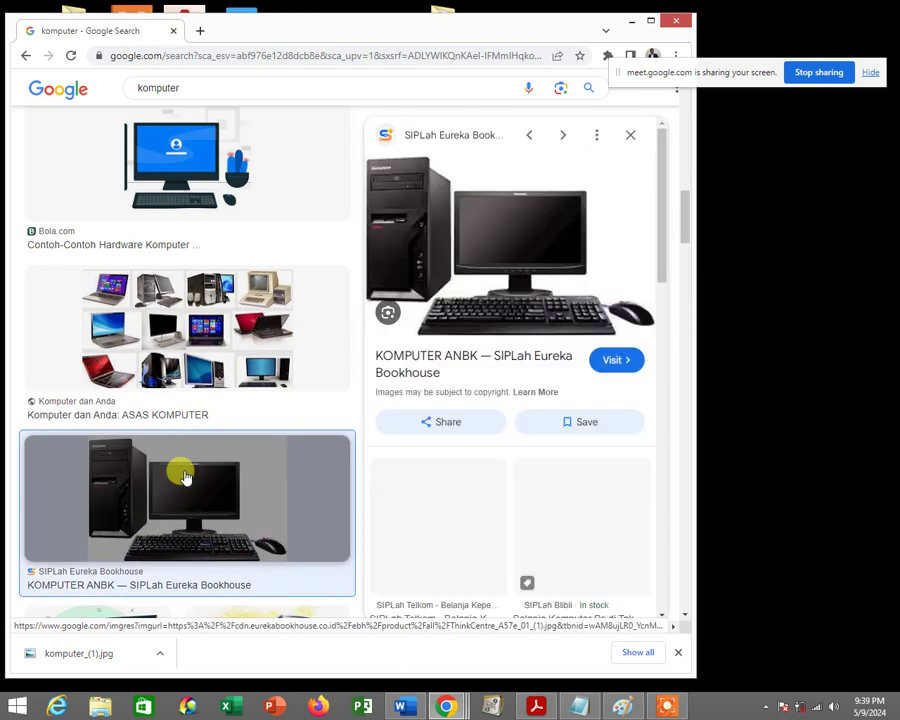
right_click(518, 241)
left_click(599, 396)
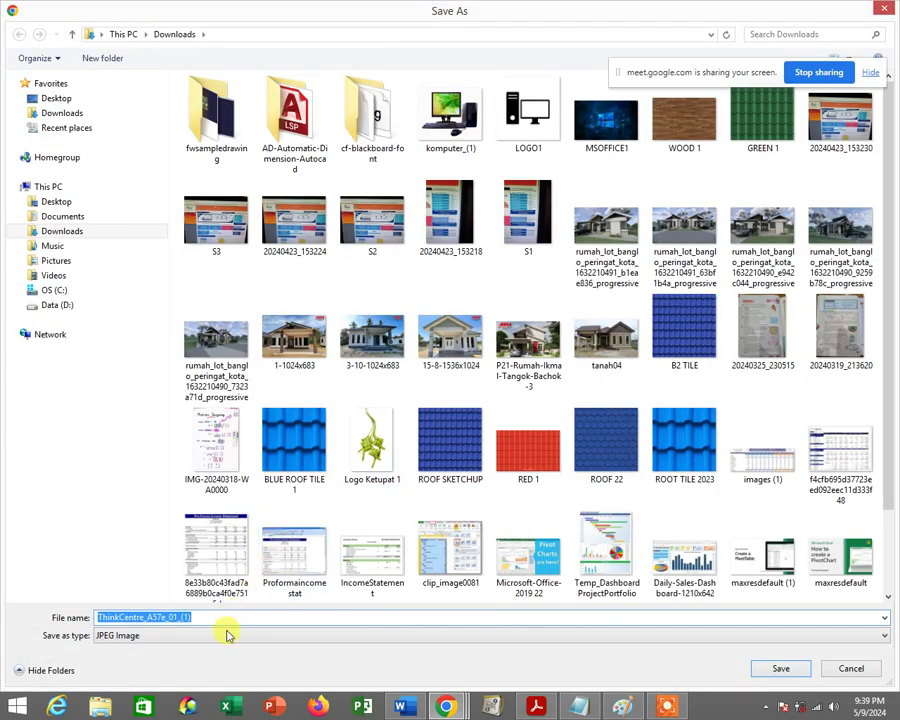
left_click(135, 638)
left_click(120, 700)
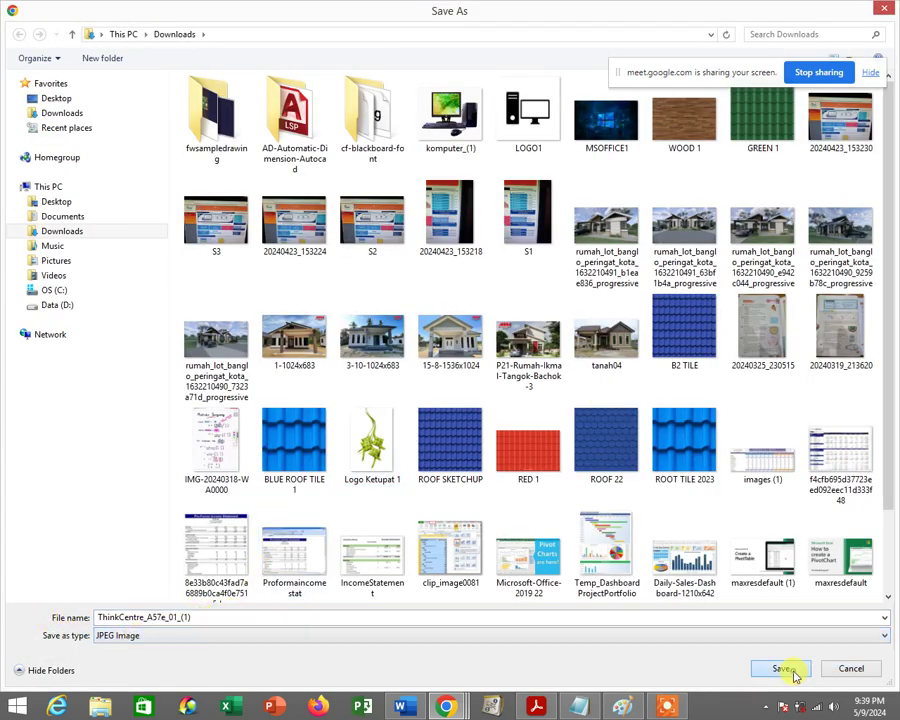
left_click(793, 675)
Attempt to save the Machenike laptop picture, find only WEBP available, and cancel.
scroll(457, 373, "down", 2)
scroll(515, 445, "down", 2)
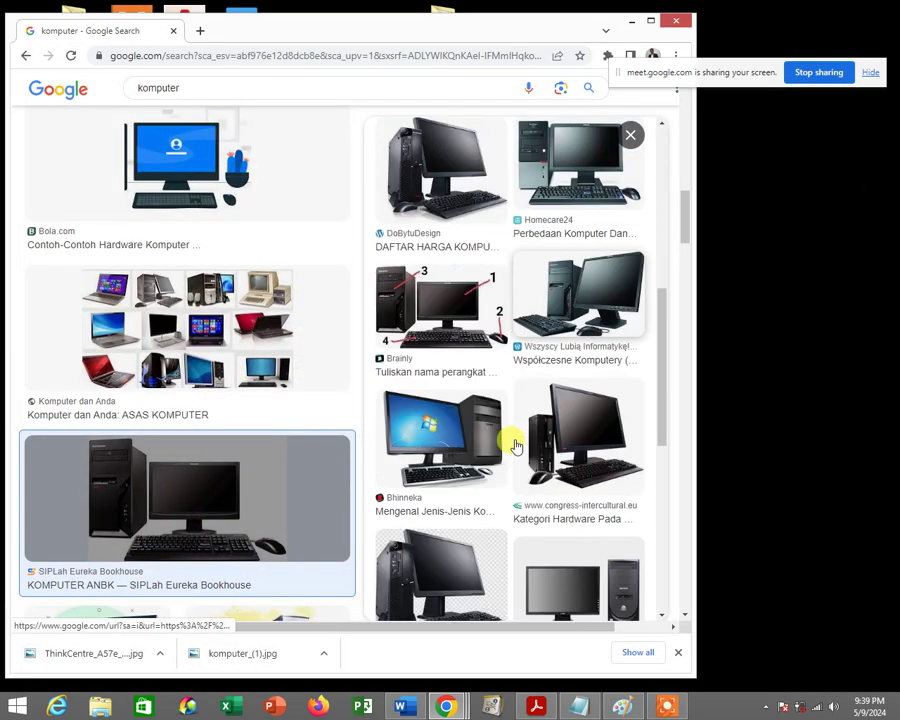
scroll(482, 462, "down", 2)
scroll(147, 448, "down", 3)
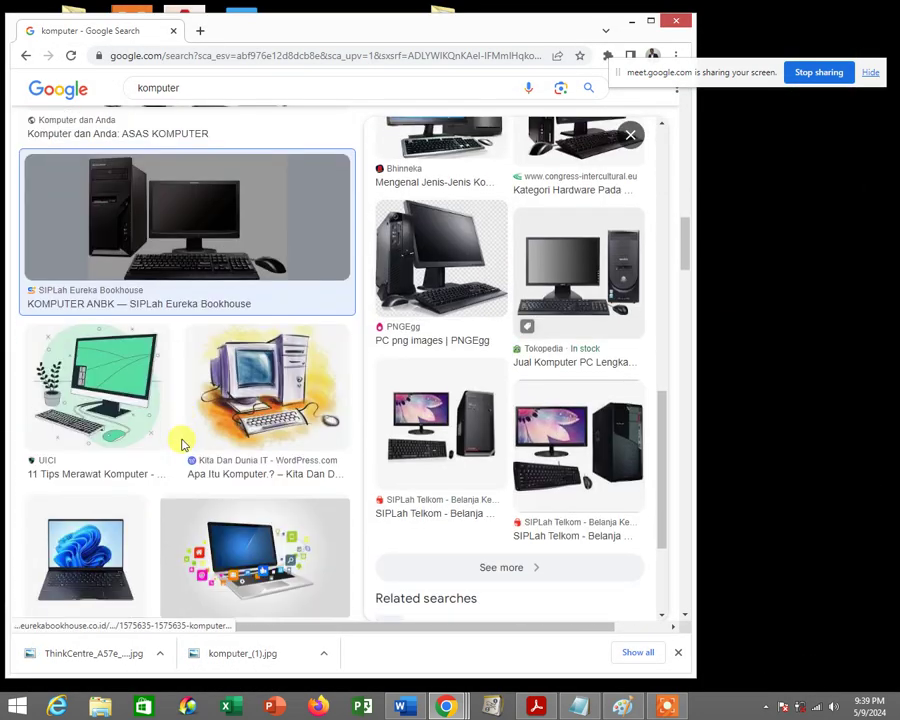
scroll(182, 443, "down", 2)
left_click(112, 352)
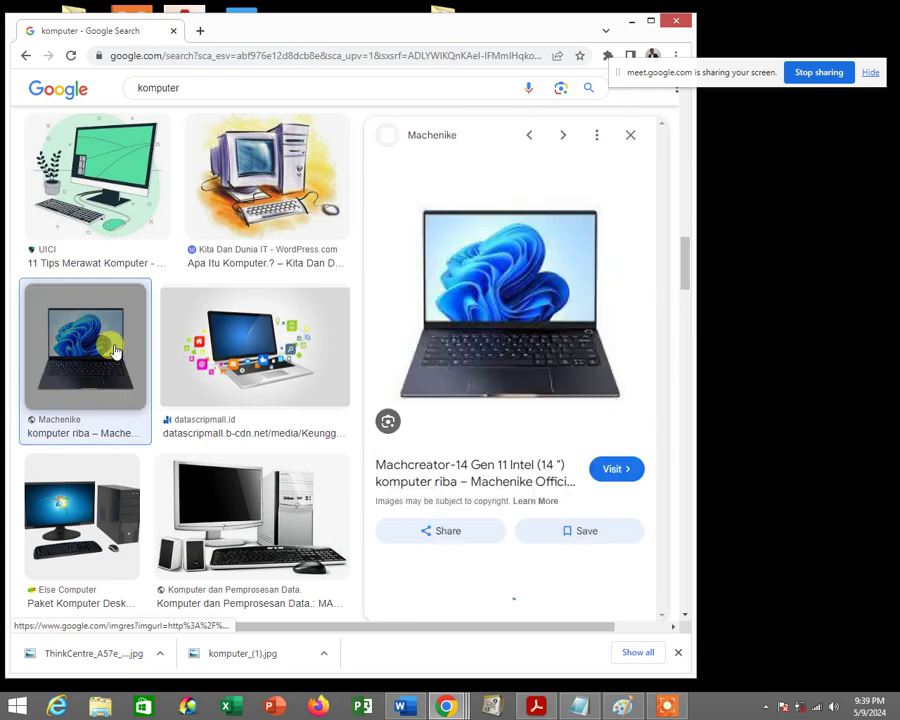
right_click(526, 281)
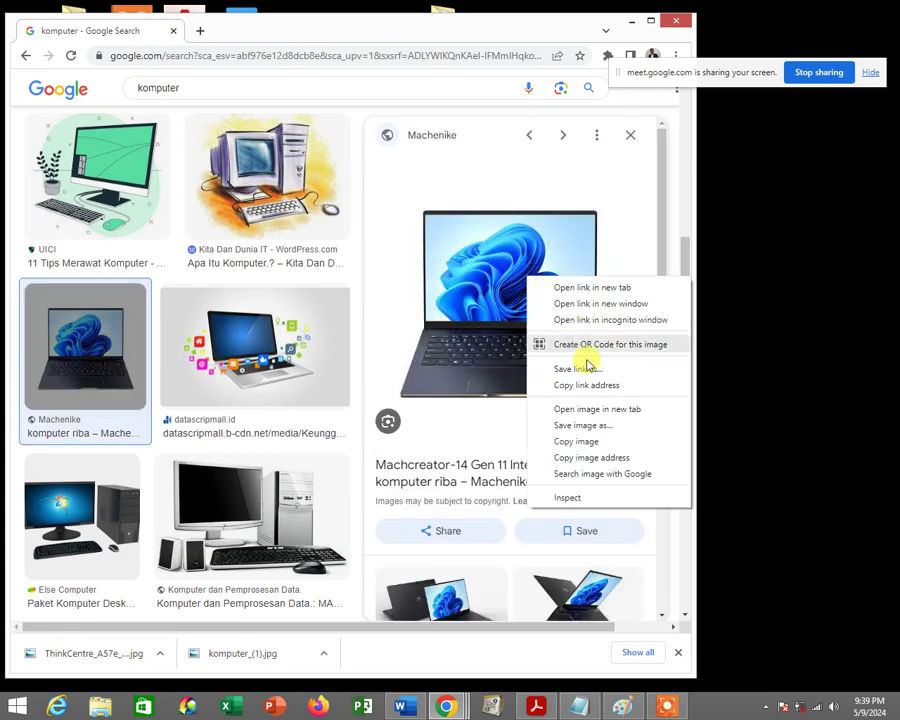
left_click(580, 425)
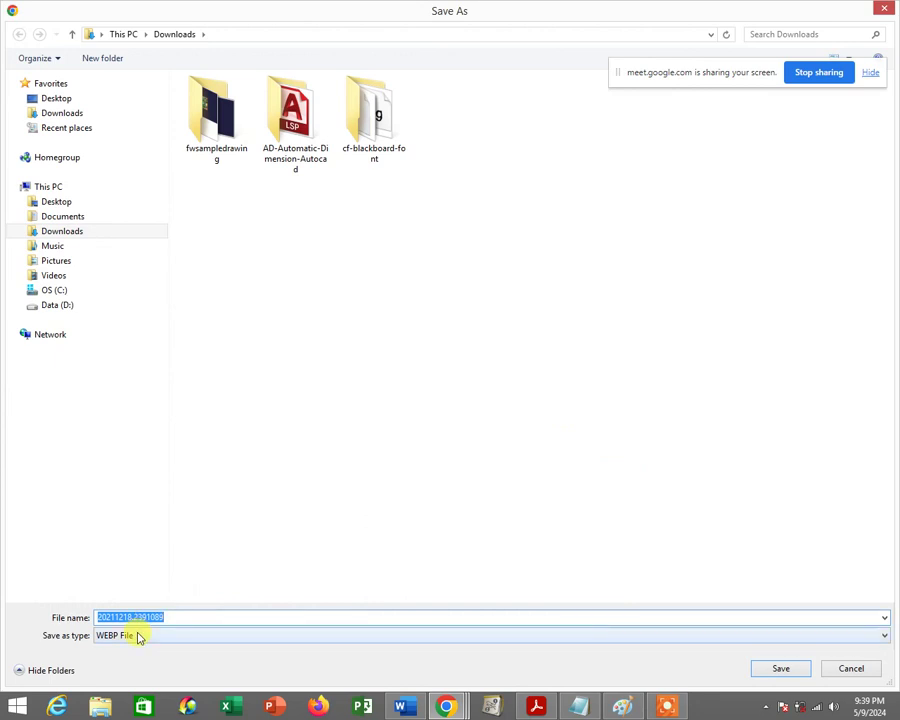
left_click(139, 636)
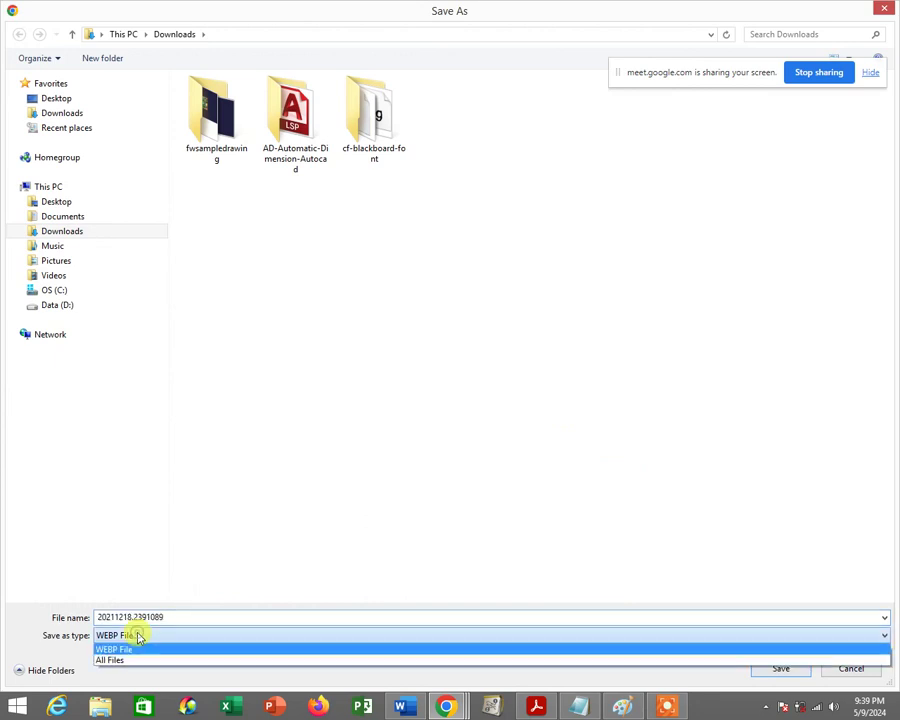
left_click(139, 637)
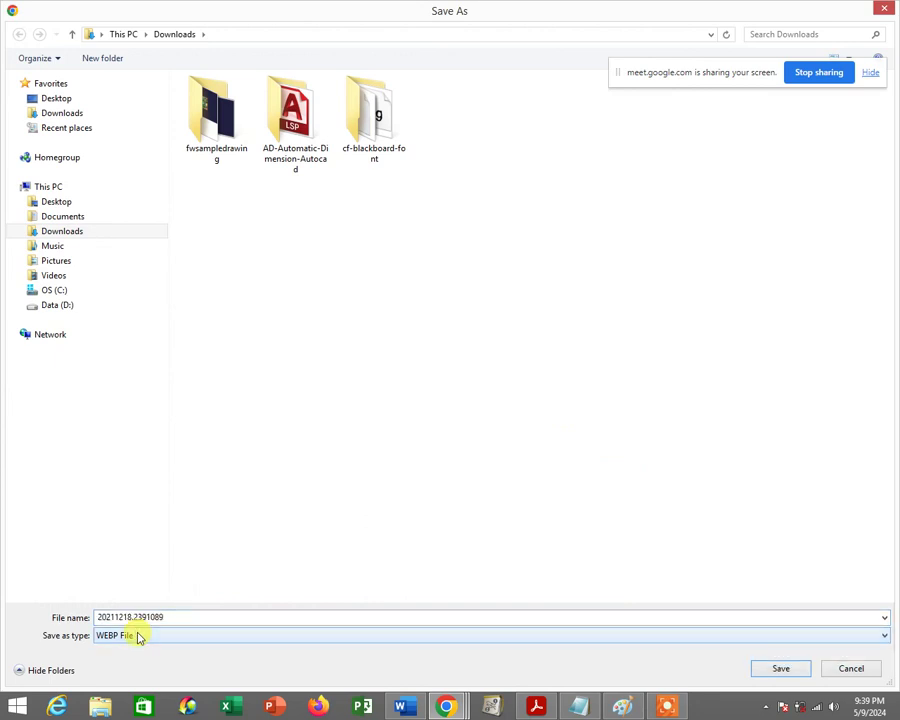
left_click(139, 637)
left_click(139, 637)
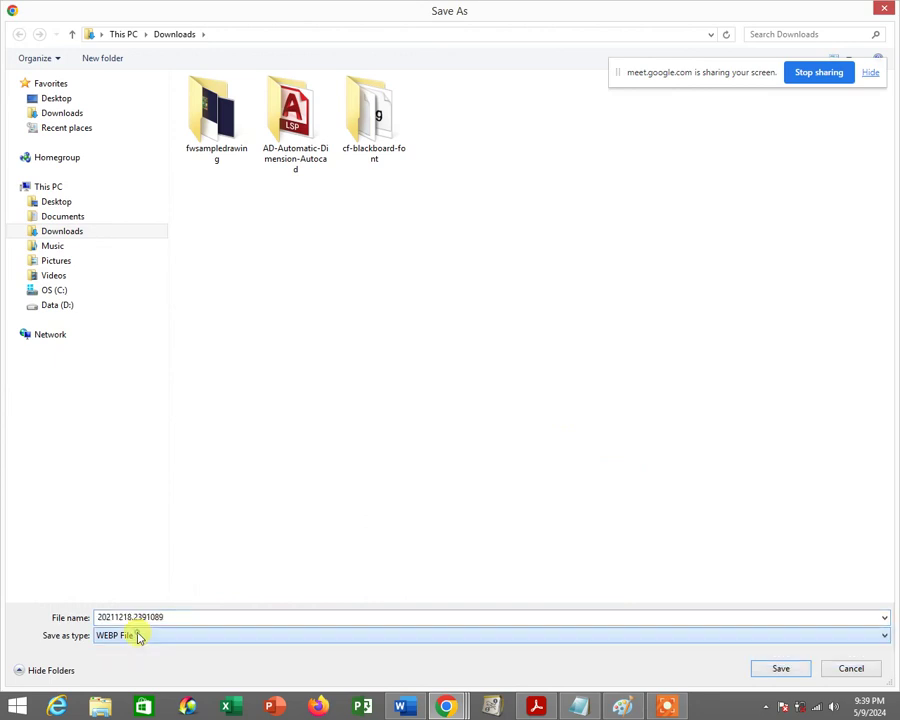
left_click(139, 637)
left_click(139, 637)
left_click(139, 637)
left_click(139, 637)
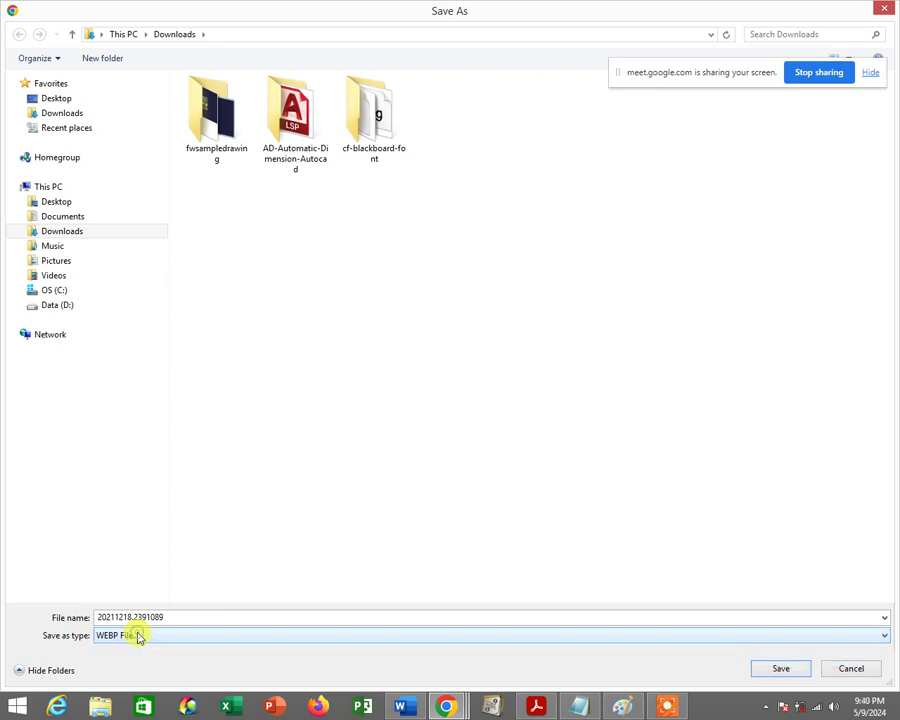
left_click(139, 637)
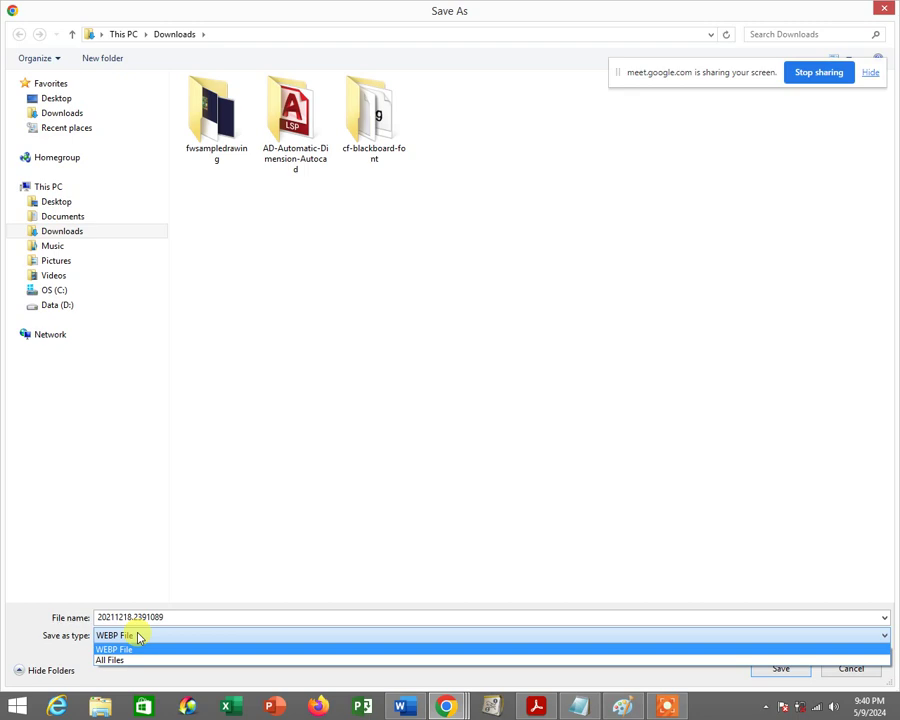
left_click(852, 669)
left_click(852, 669)
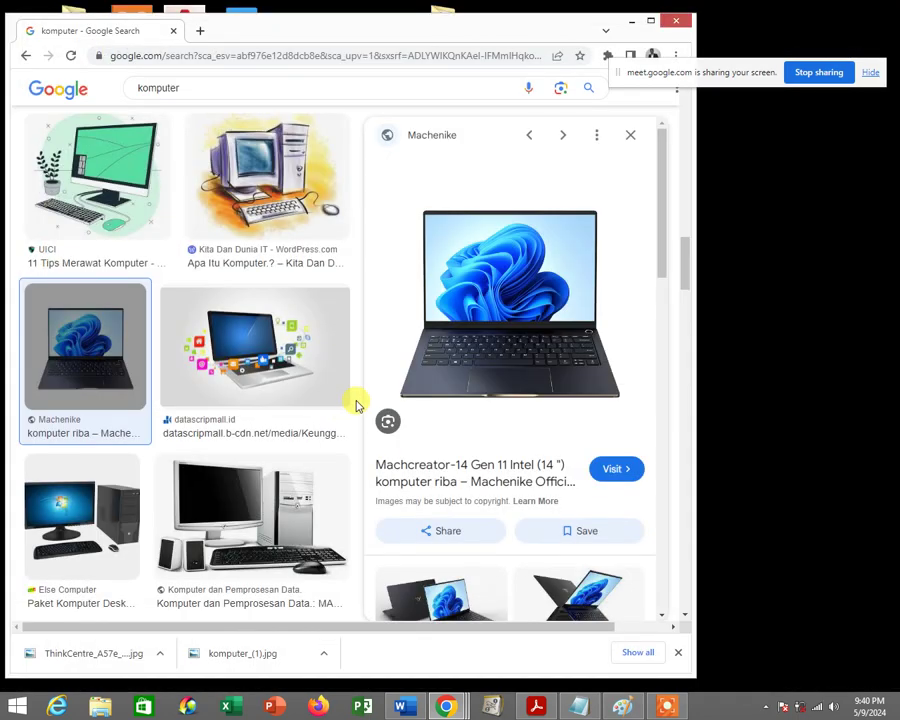
scroll(100, 420, "down", 2)
Save the Komputer dan Pemprosesan Data picture into Downloads as images.jpg.
scroll(210, 336, "down", 2)
scroll(217, 333, "up", 1)
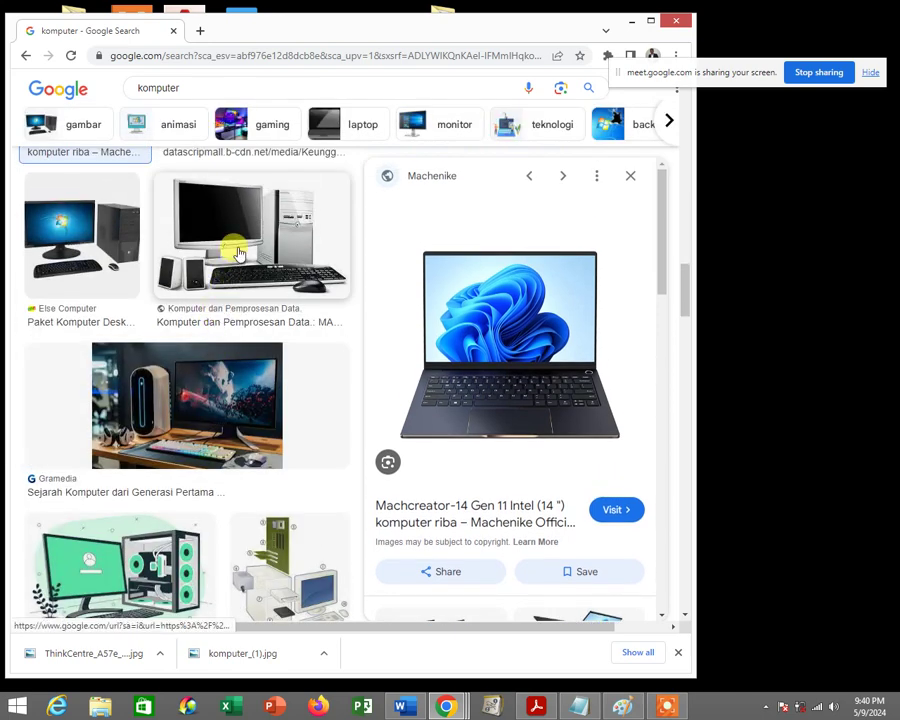
left_click(236, 250)
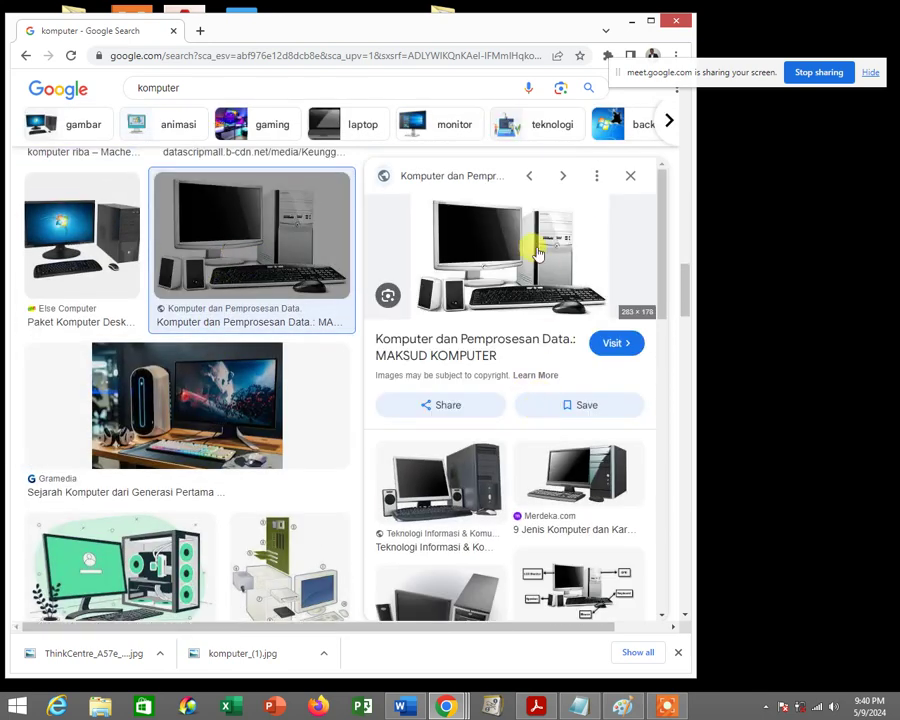
right_click(535, 240)
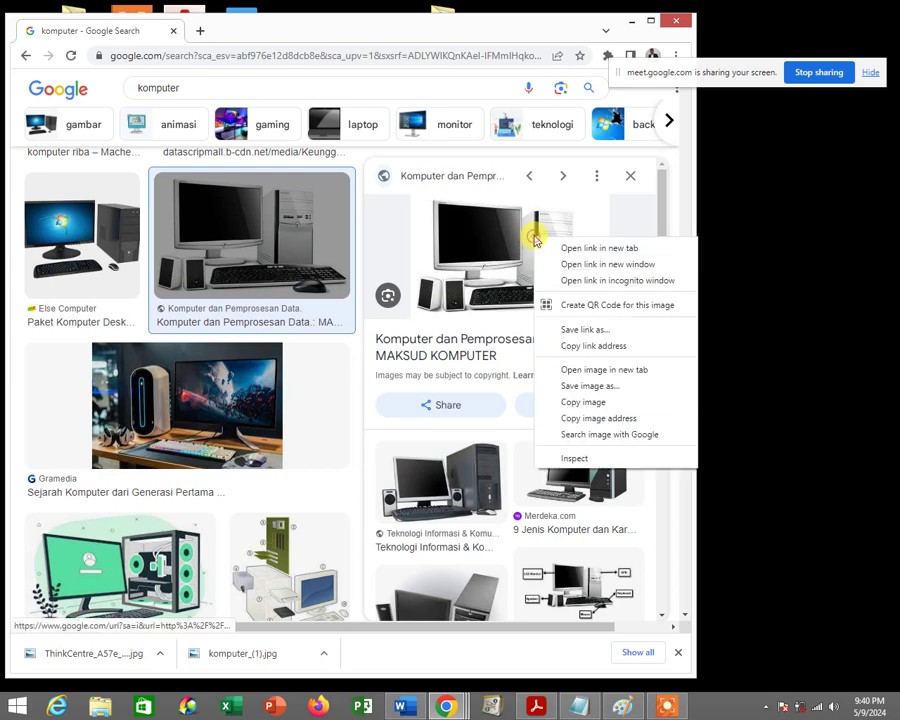
left_click(612, 386)
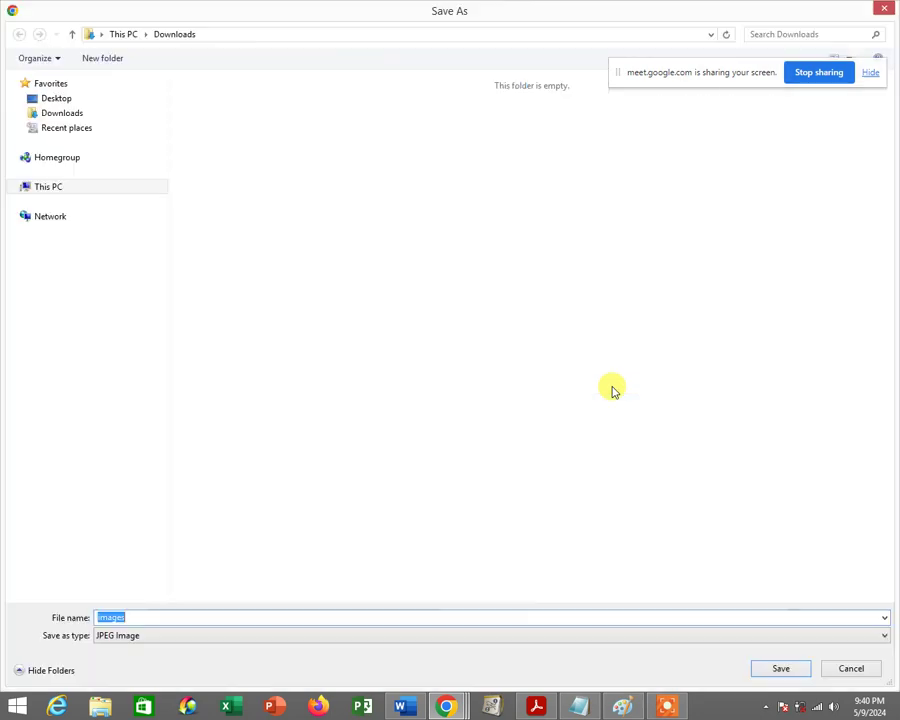
left_click(790, 670)
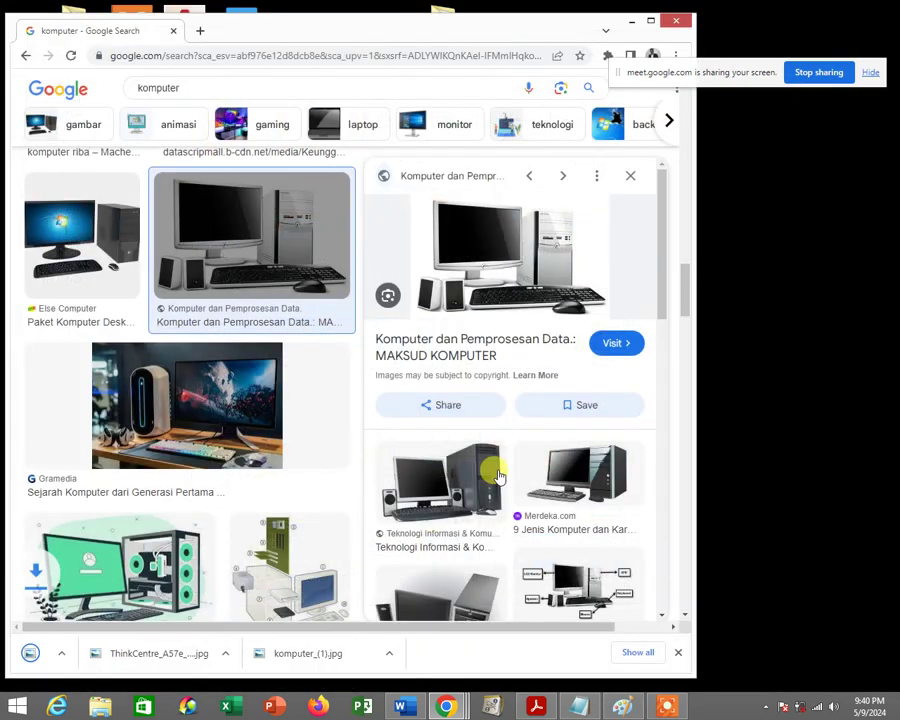
Try saving the Solopos desktop computer picture, but cancel since only WEBP File is offered.
scroll(488, 470, "down", 3)
scroll(594, 484, "down", 2)
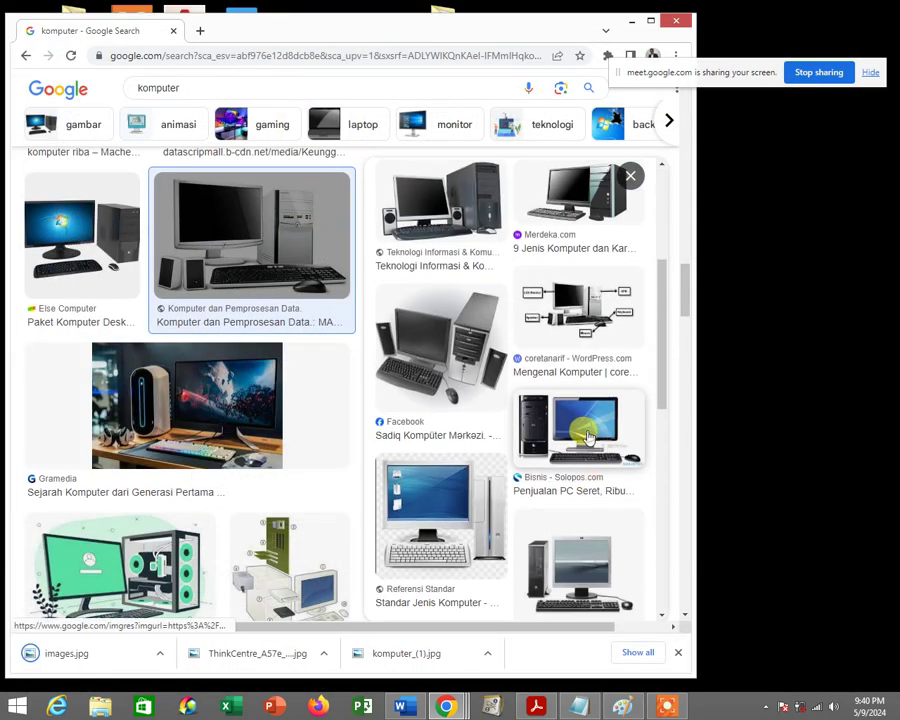
left_click(590, 437)
right_click(527, 262)
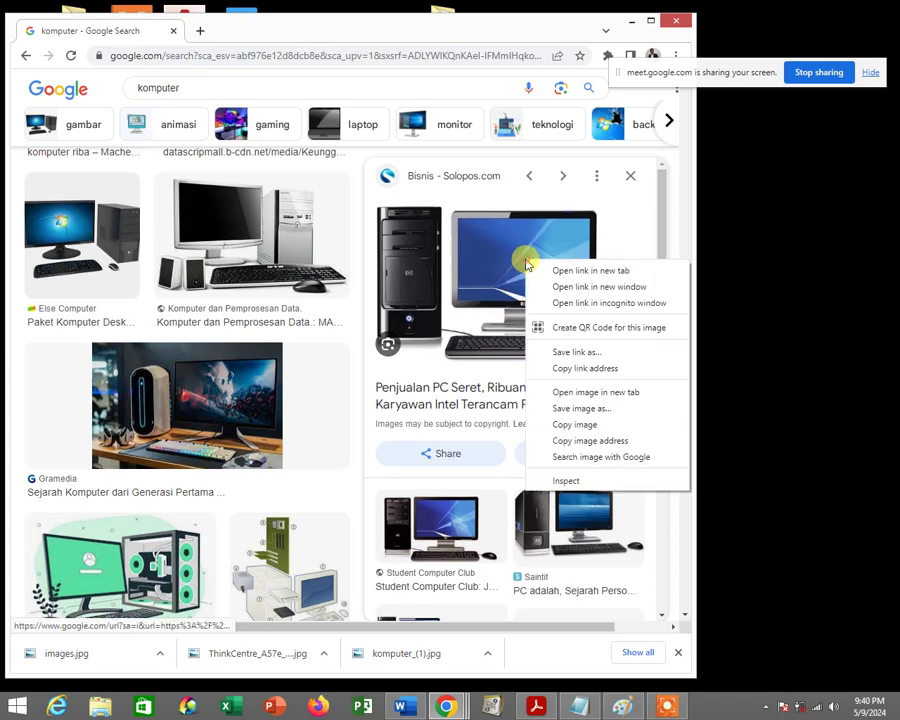
left_click(583, 408)
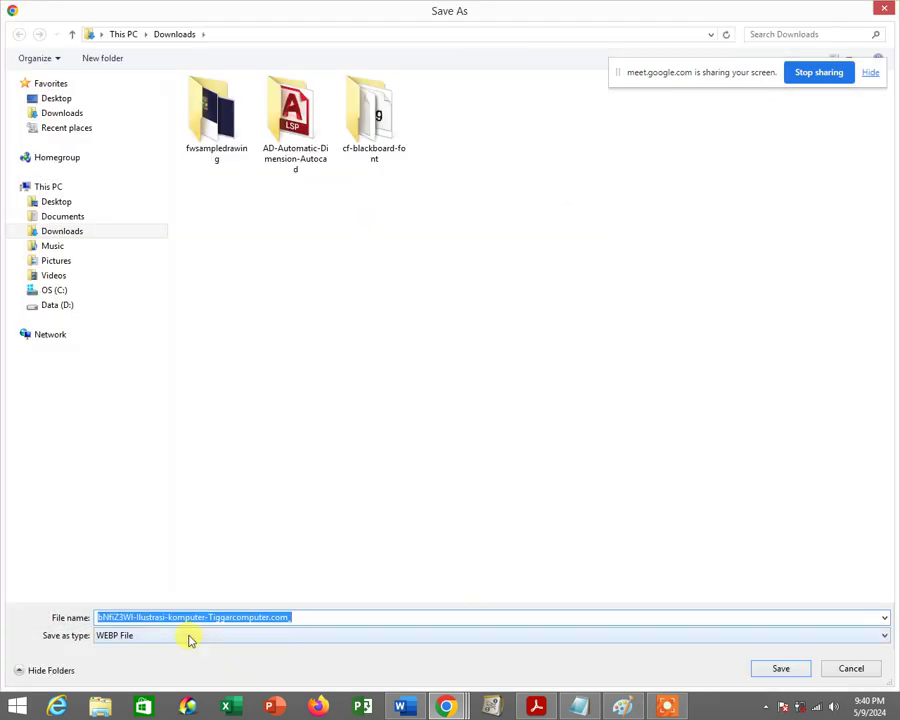
left_click(190, 636)
left_click(190, 636)
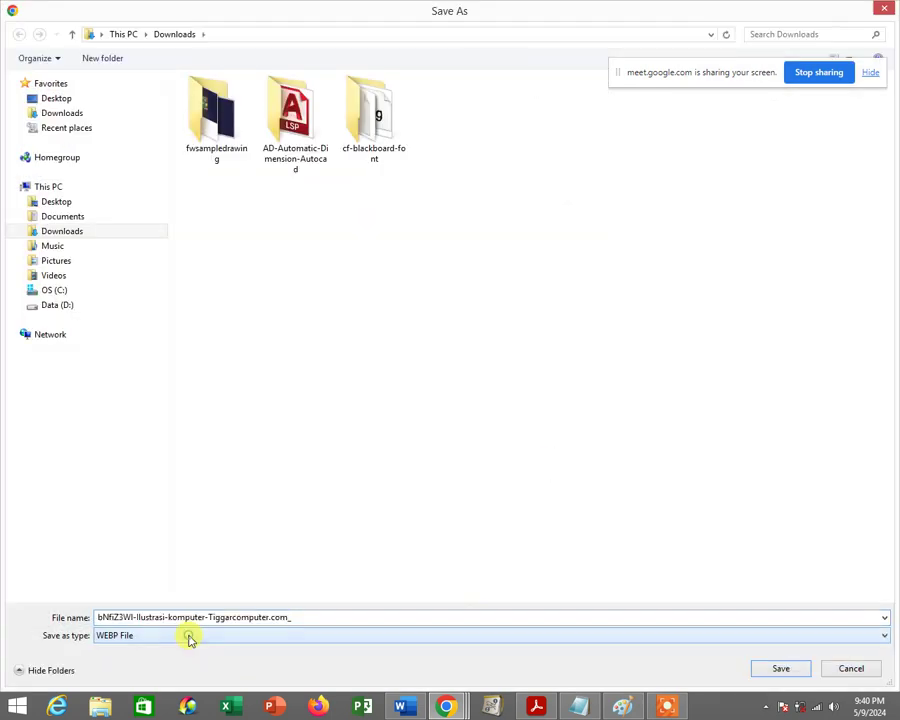
left_click(190, 636)
left_click(190, 638)
left_click(190, 638)
left_click(190, 638)
left_click(190, 638)
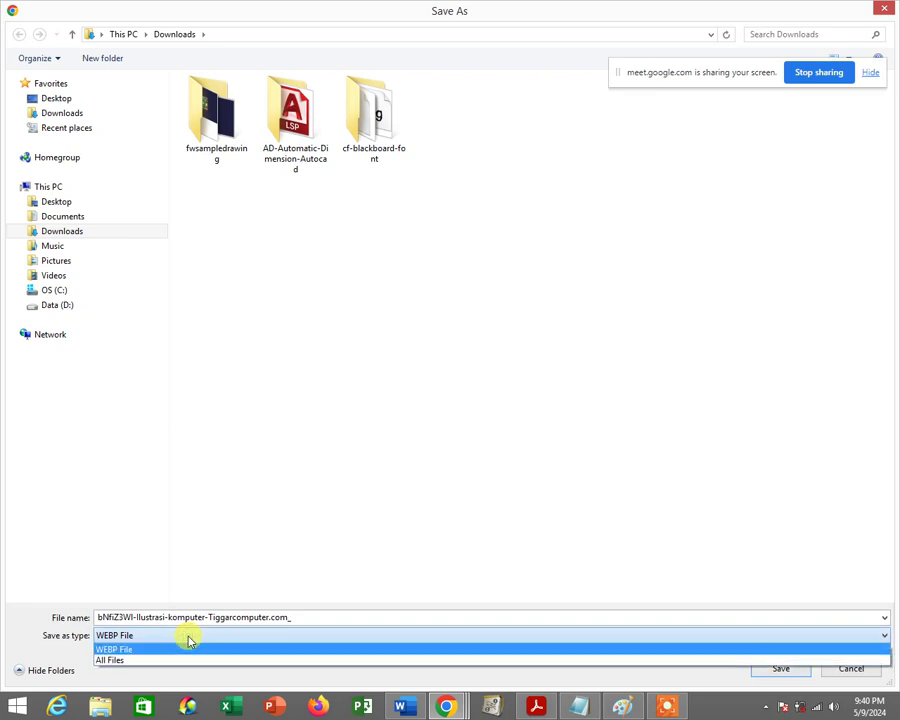
left_click(190, 638)
left_click(190, 638)
left_click(190, 638)
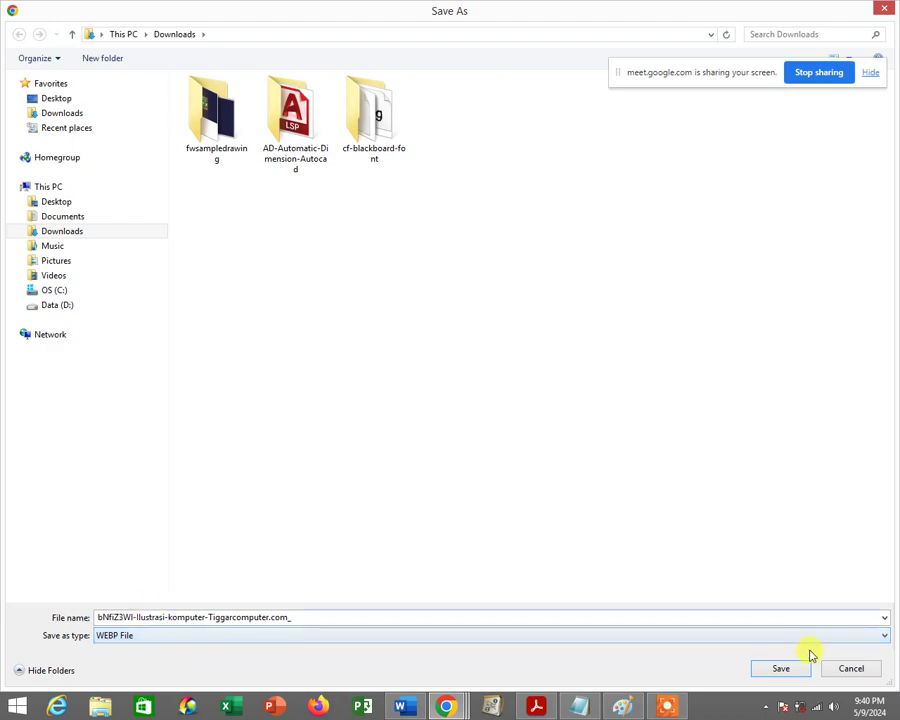
left_click(866, 680)
Save the black Facebook laptop picture as JPEG into Downloads as images (2).jpg.
scroll(260, 420, "down", 5)
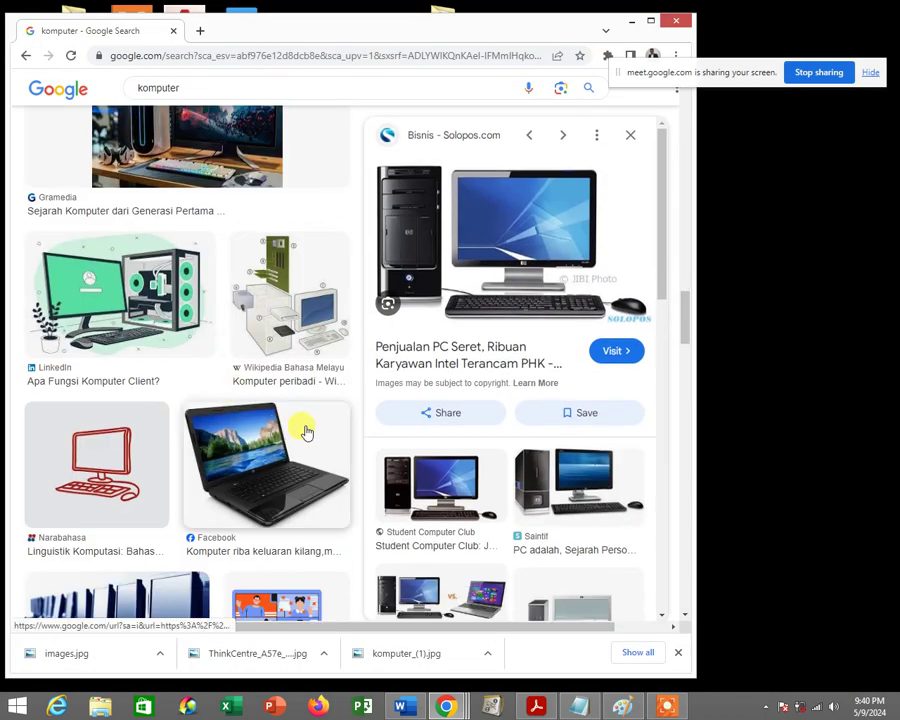
scroll(273, 377, "down", 3)
left_click(287, 346)
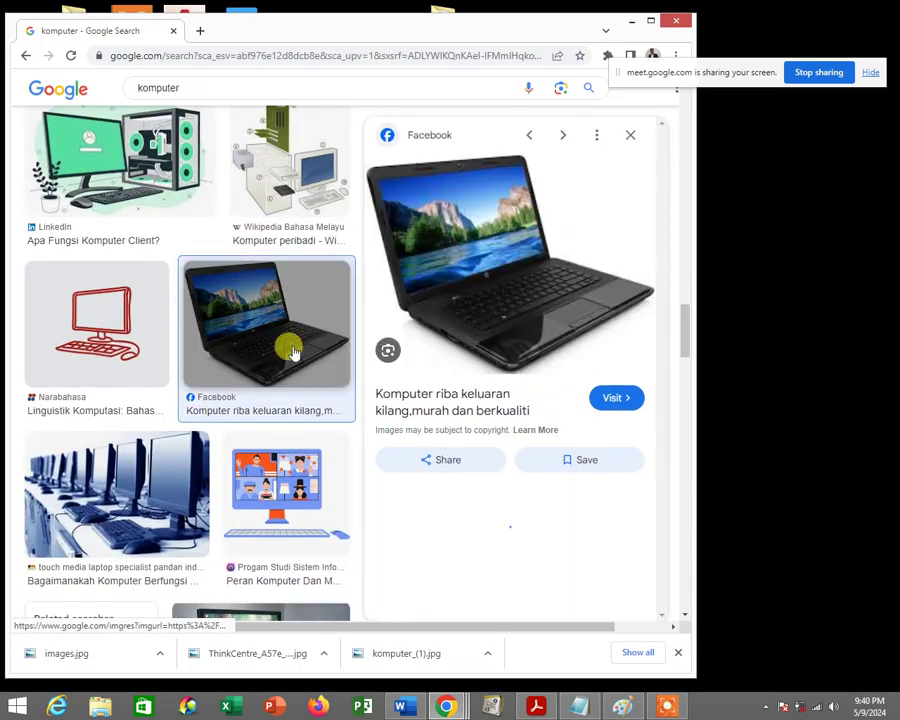
right_click(509, 247)
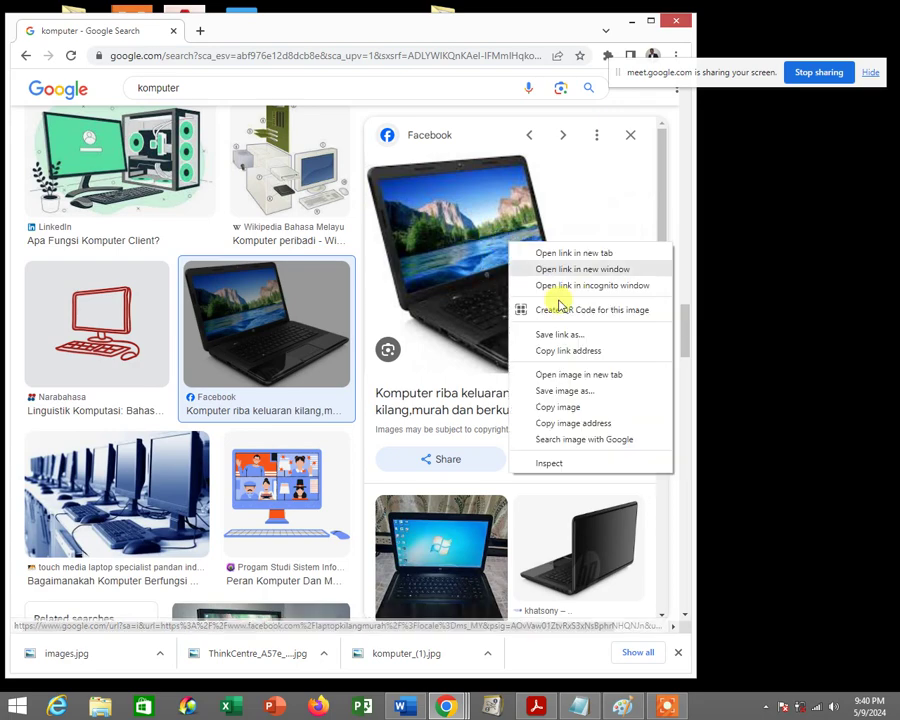
left_click(591, 393)
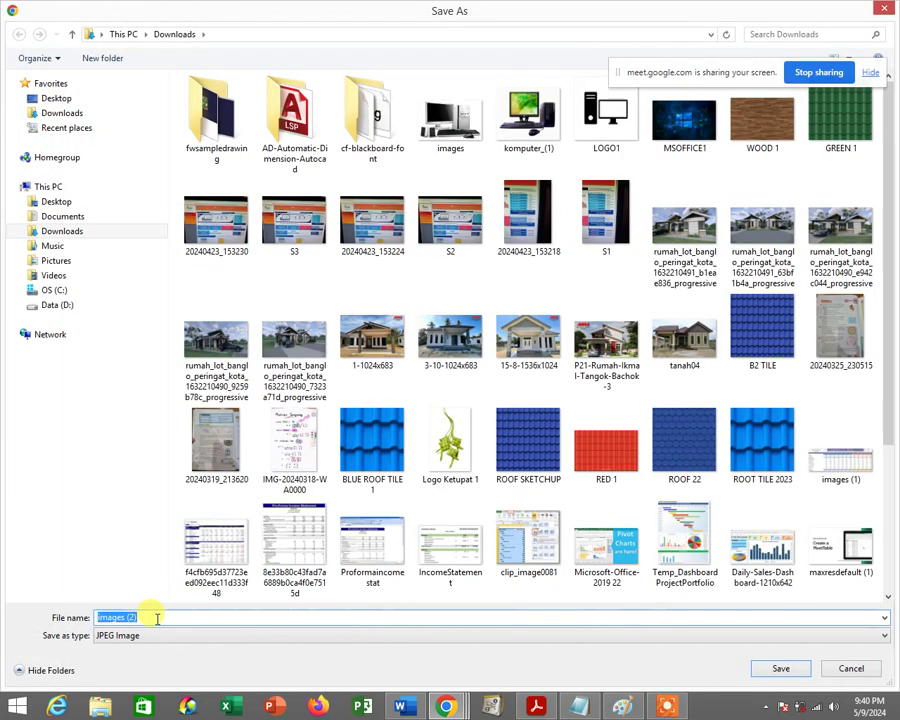
left_click(157, 636)
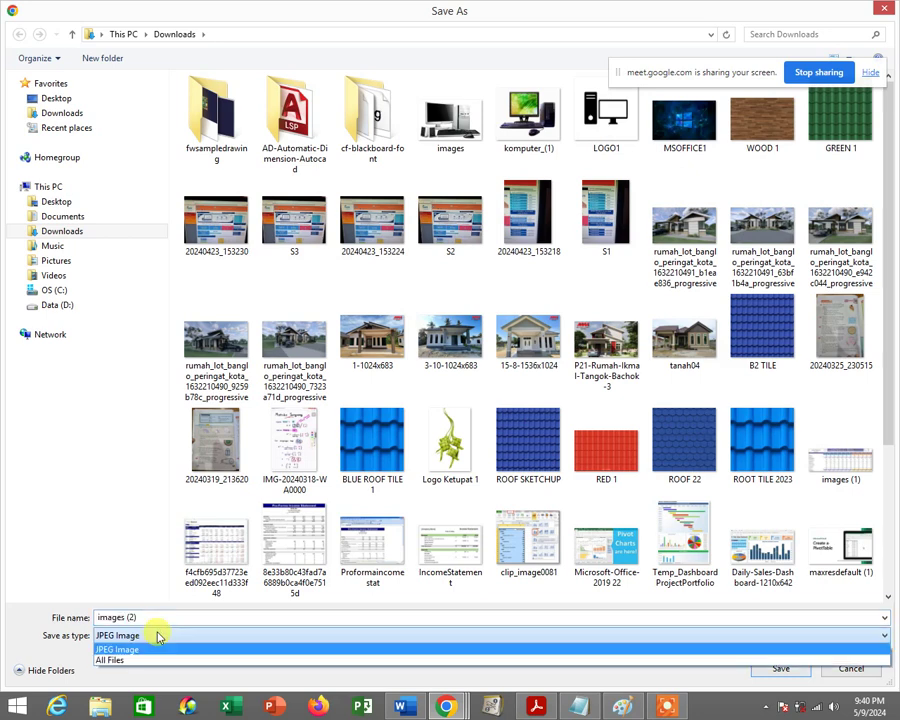
left_click(157, 636)
left_click(157, 636)
left_click(157, 636)
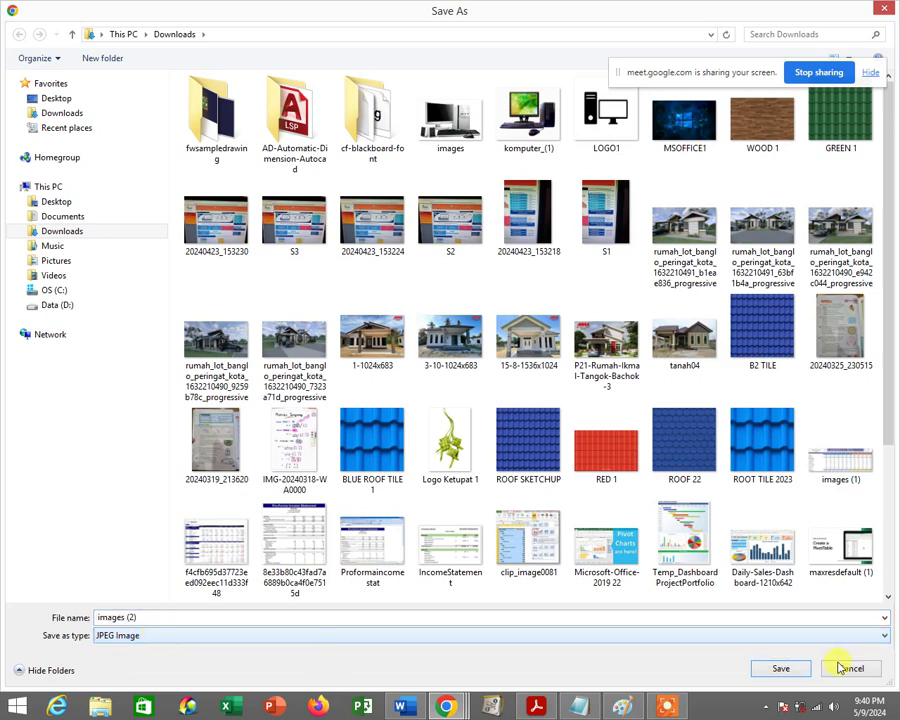
left_click(803, 673)
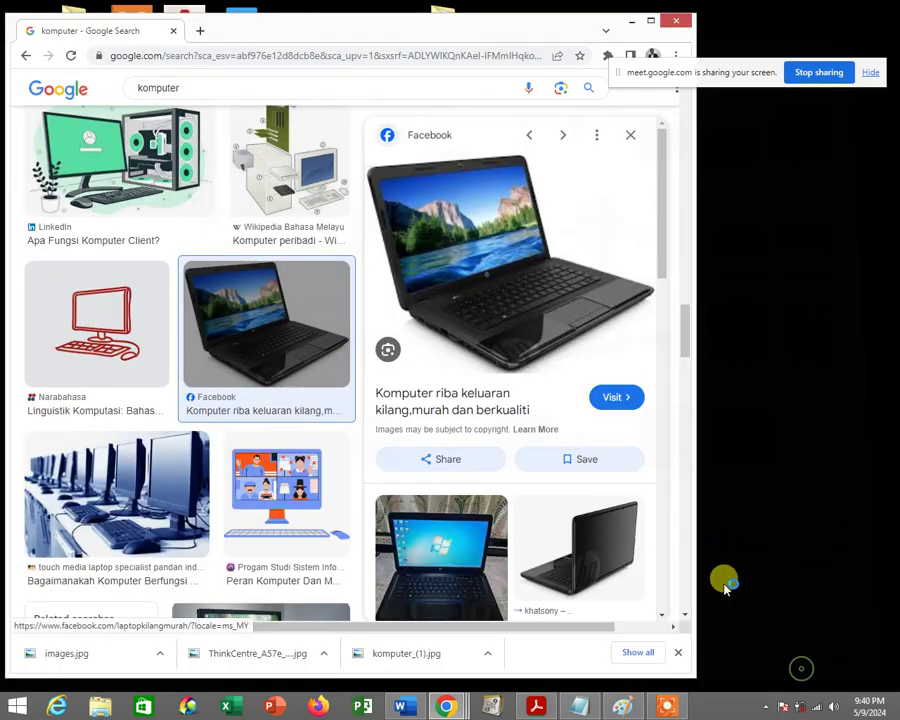
Close the Chrome window and bring the Word document back to the front.
left_click(685, 20)
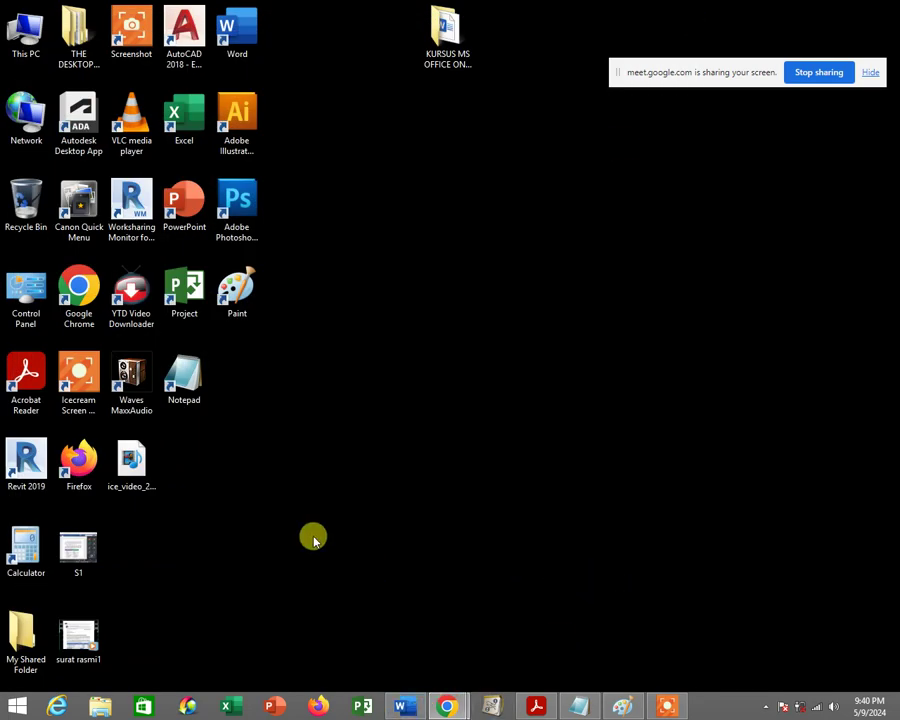
left_click(402, 708)
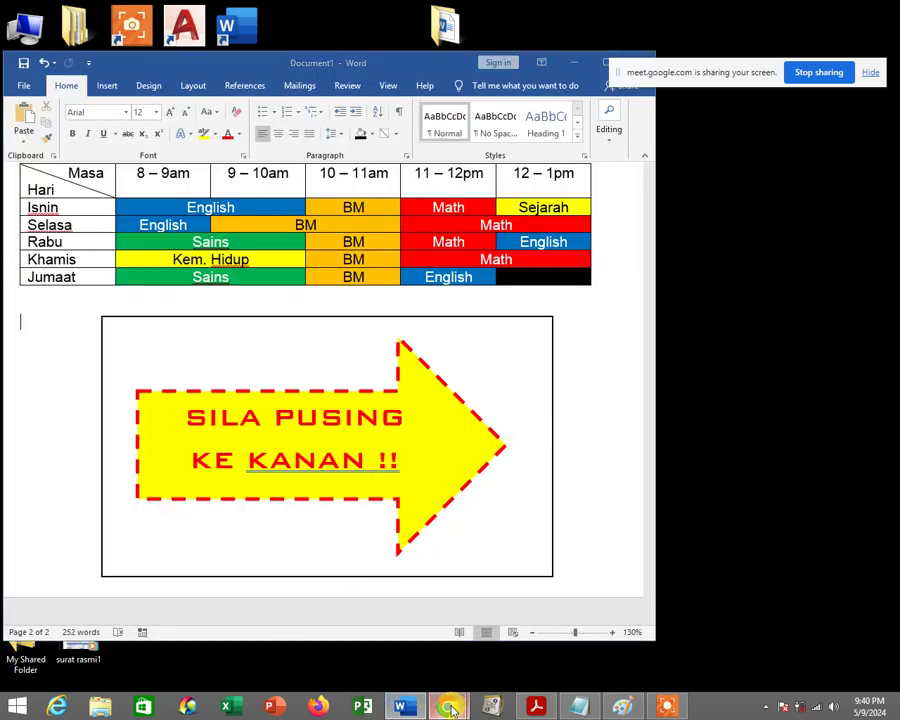
mouse_move(446, 706)
left_click(391, 600)
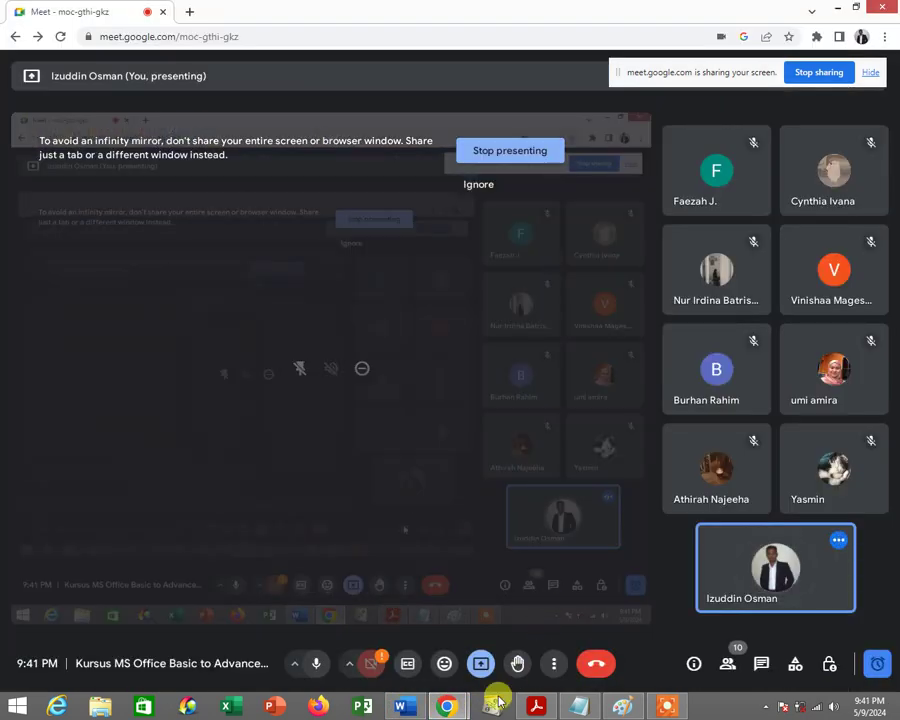
left_click(410, 708)
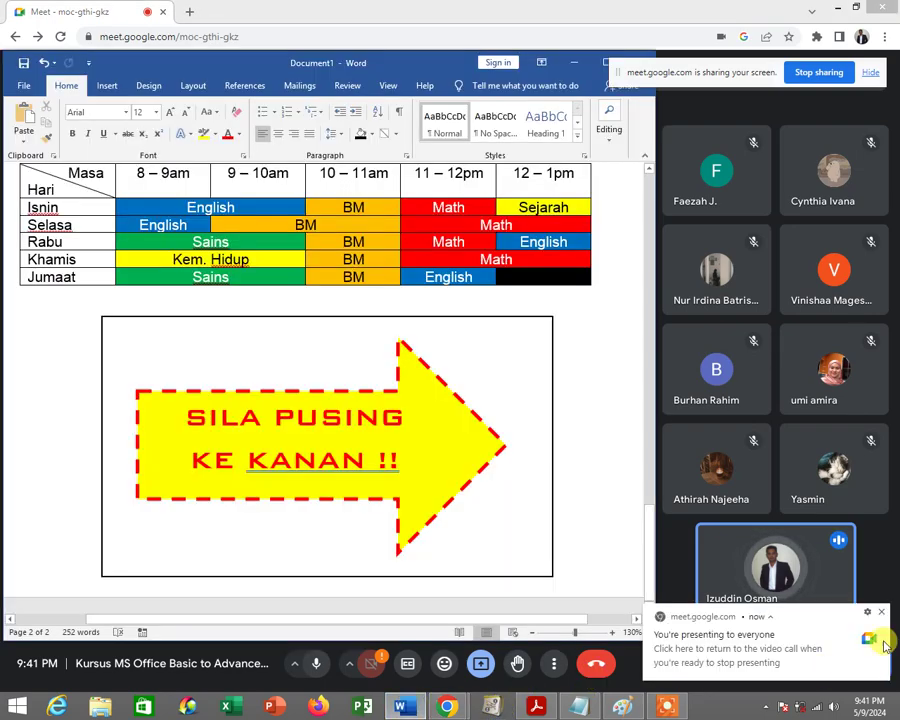
Click beside the arrow picture, then enter and leave footer editing to return to the body.
left_click(587, 507)
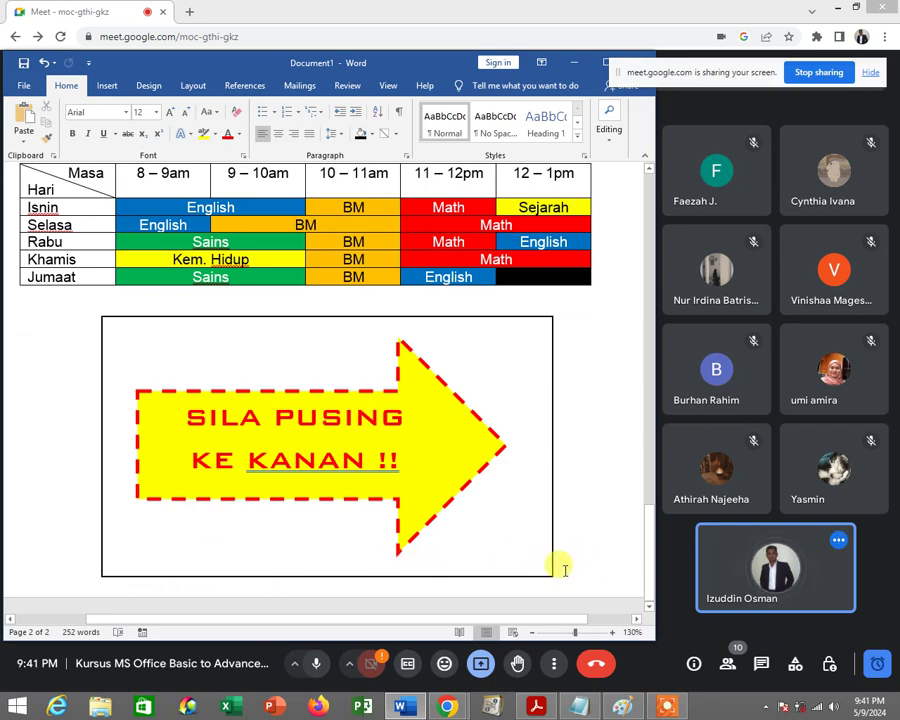
double_click(563, 571)
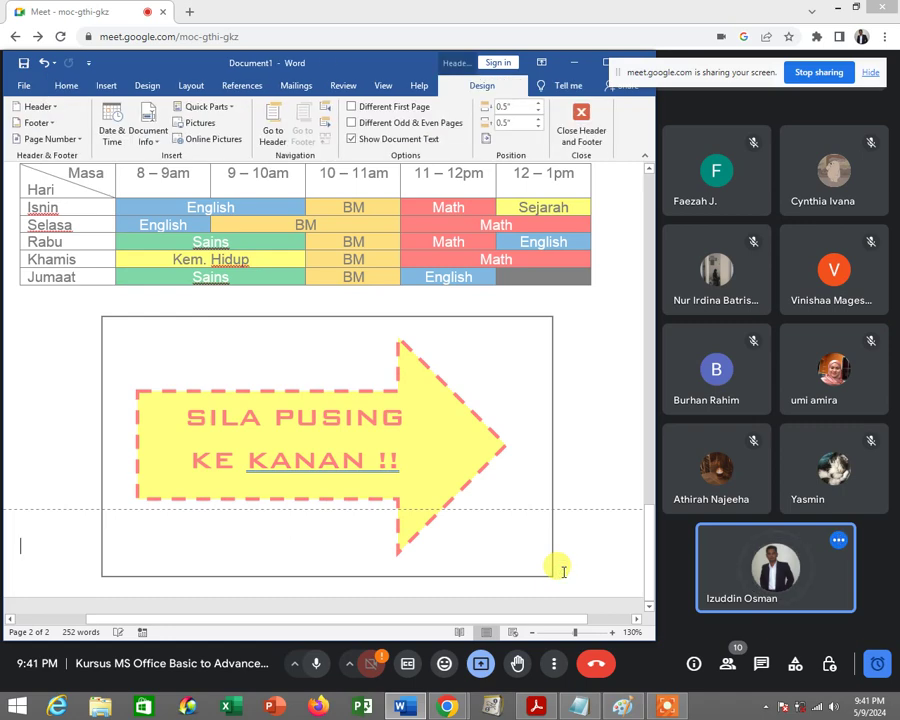
double_click(570, 472)
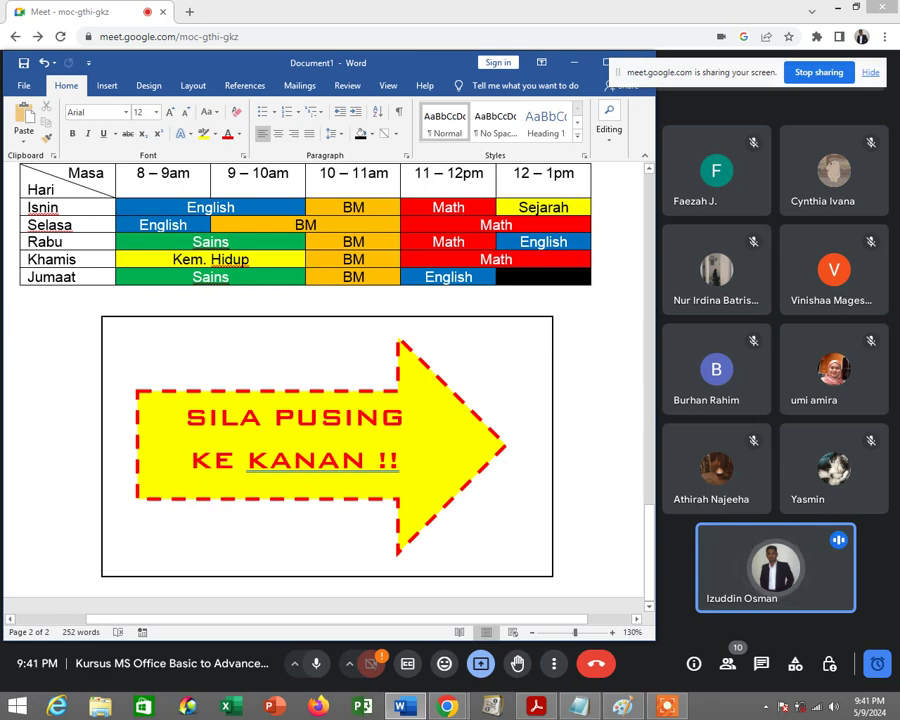
Add a line above the arrow, then move up and shrink the arrow box and arrow shape.
key("Return")
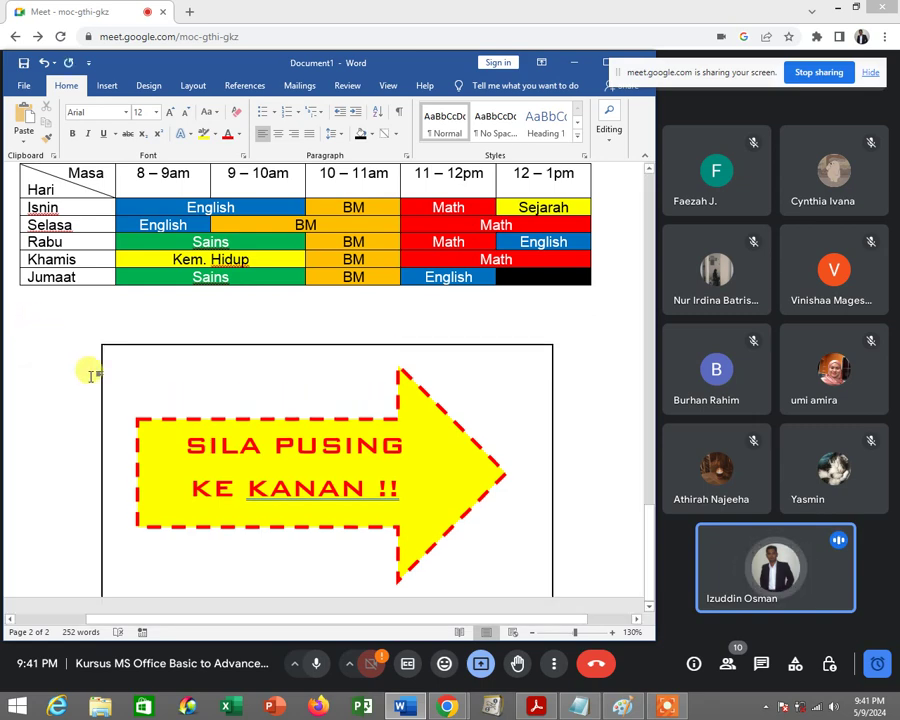
left_click(532, 632)
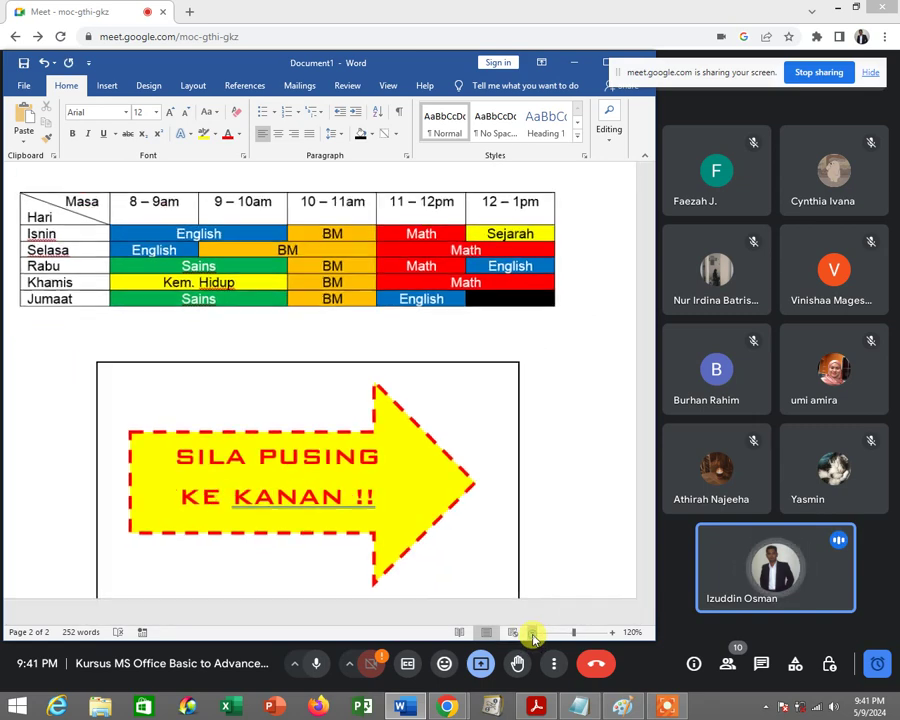
left_click(532, 632)
left_click(532, 632)
left_click(532, 632)
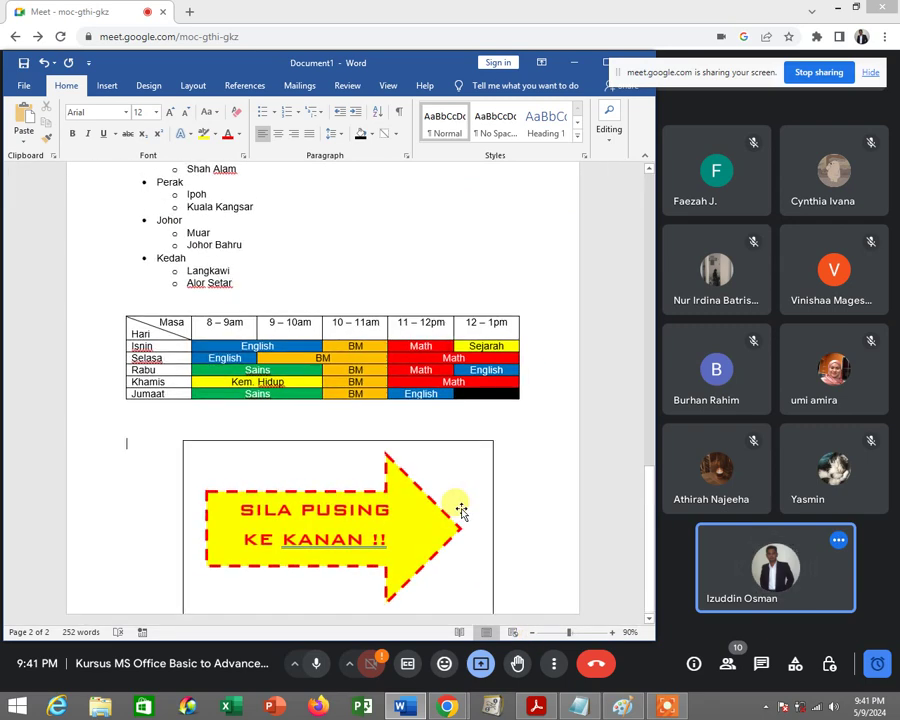
left_click(477, 469)
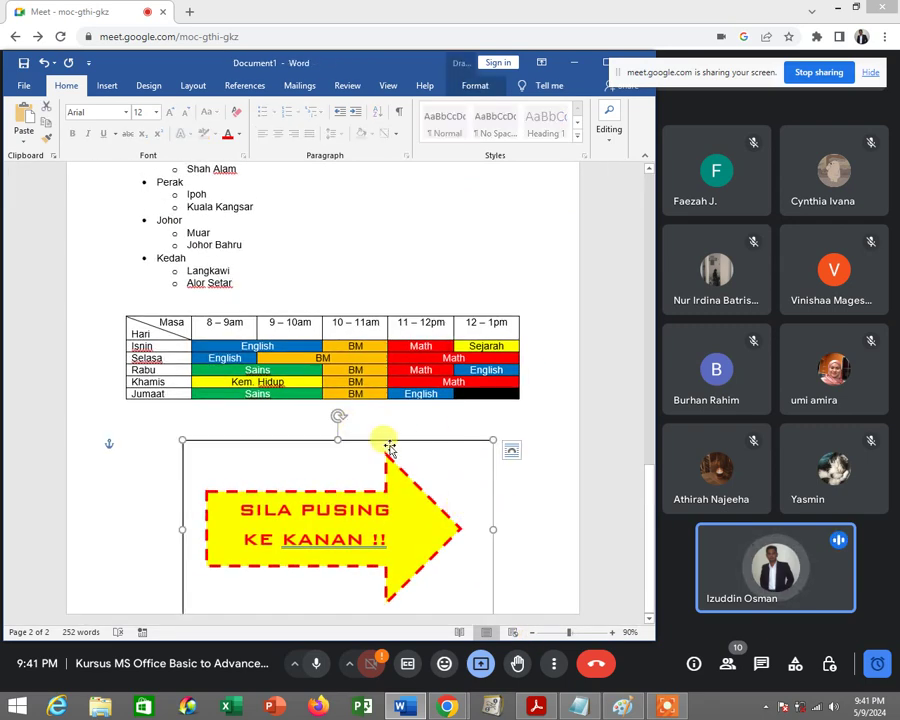
left_click_drag(396, 436, 382, 408)
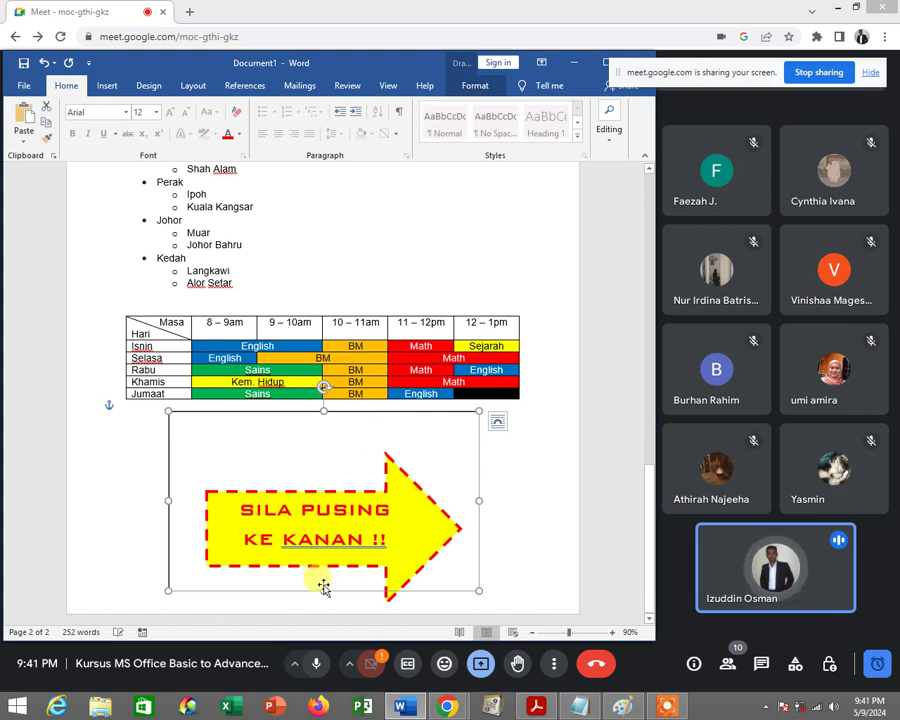
left_click_drag(322, 586, 322, 551)
left_click(372, 488)
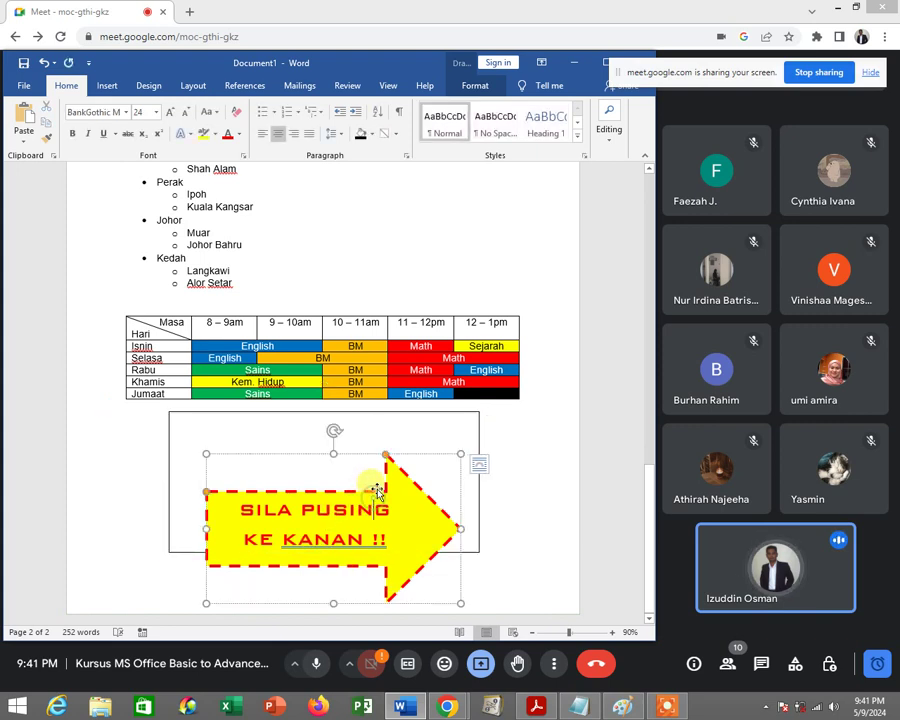
left_click_drag(371, 453, 366, 426)
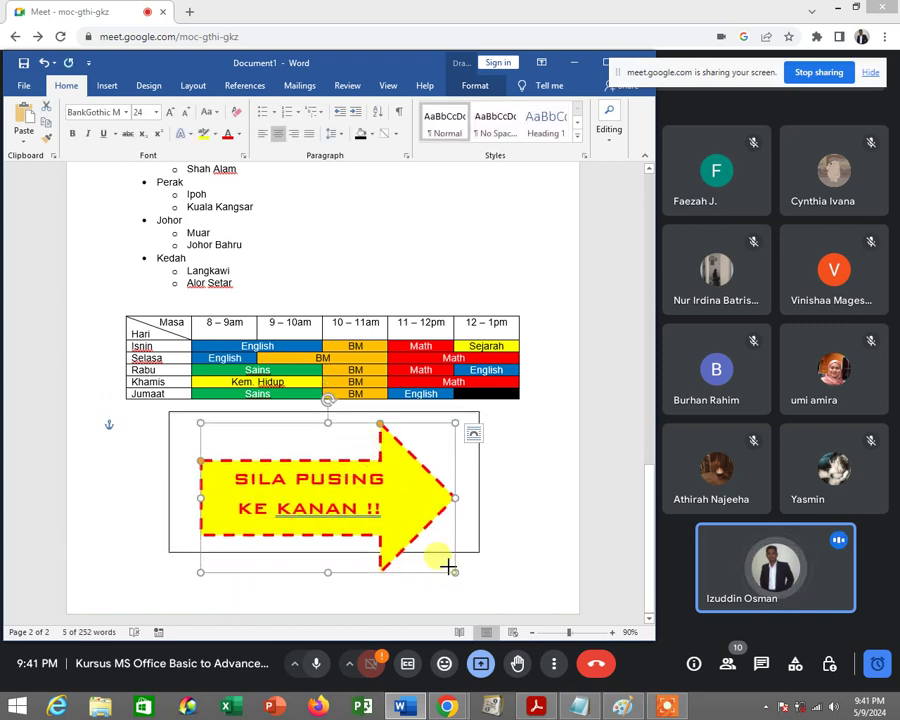
left_click_drag(449, 568, 423, 528)
left_click(495, 509)
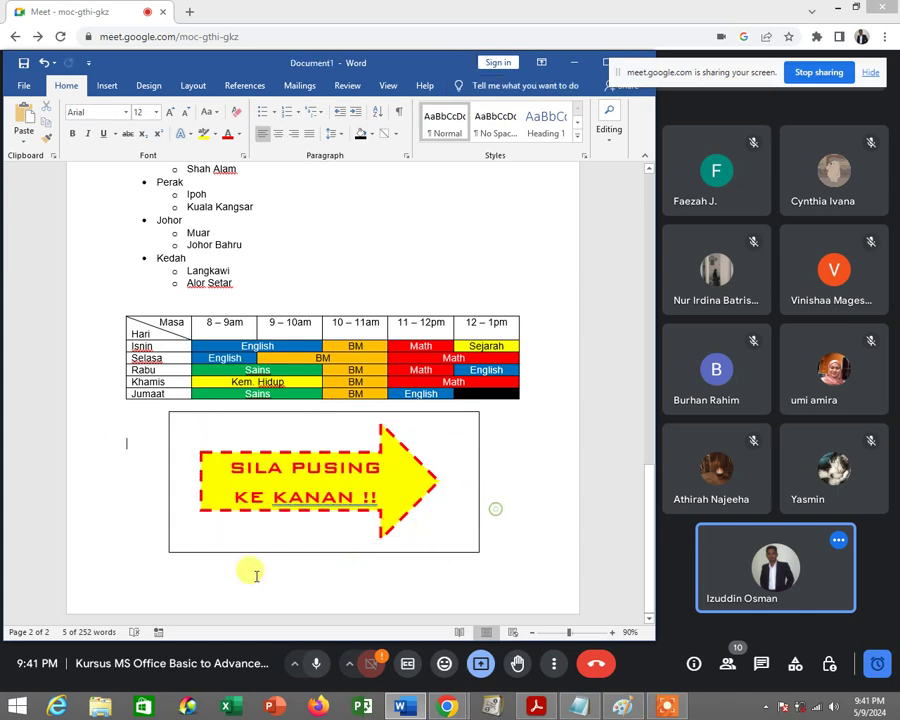
Delete the blank line above 'Senarai Nama Negeri dan Bandar:'.
double_click(214, 561)
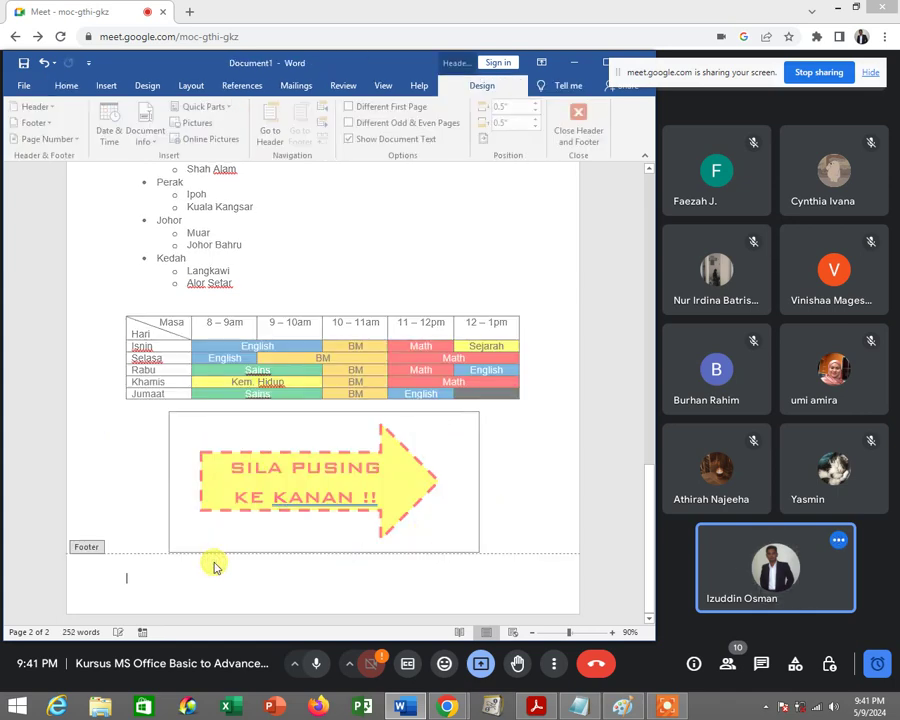
left_click(441, 474)
scroll(167, 347, "up", 3)
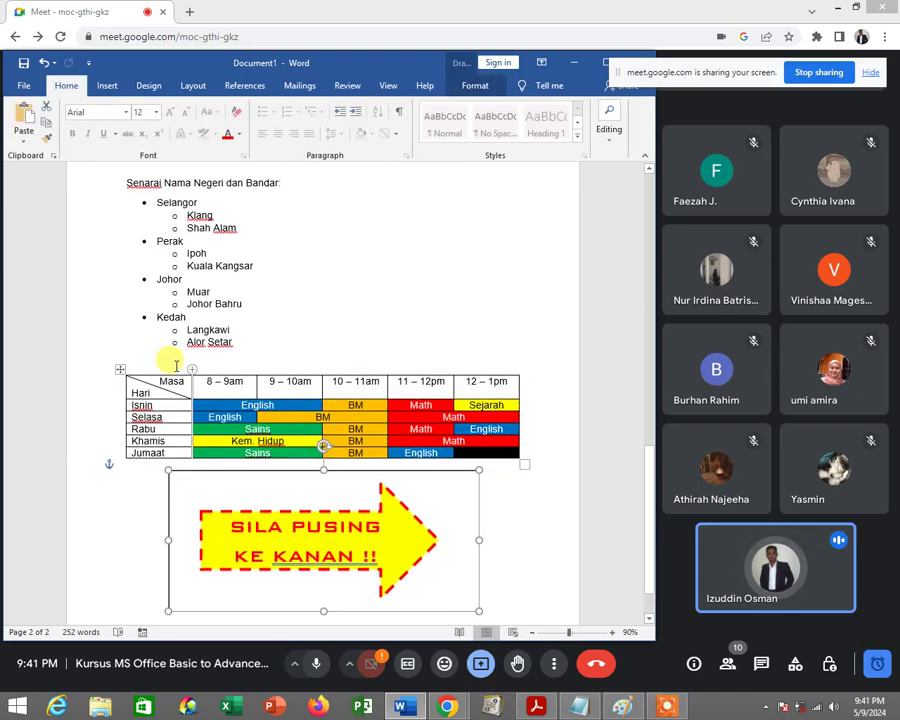
scroll(167, 347, "up", 2)
left_click(130, 316)
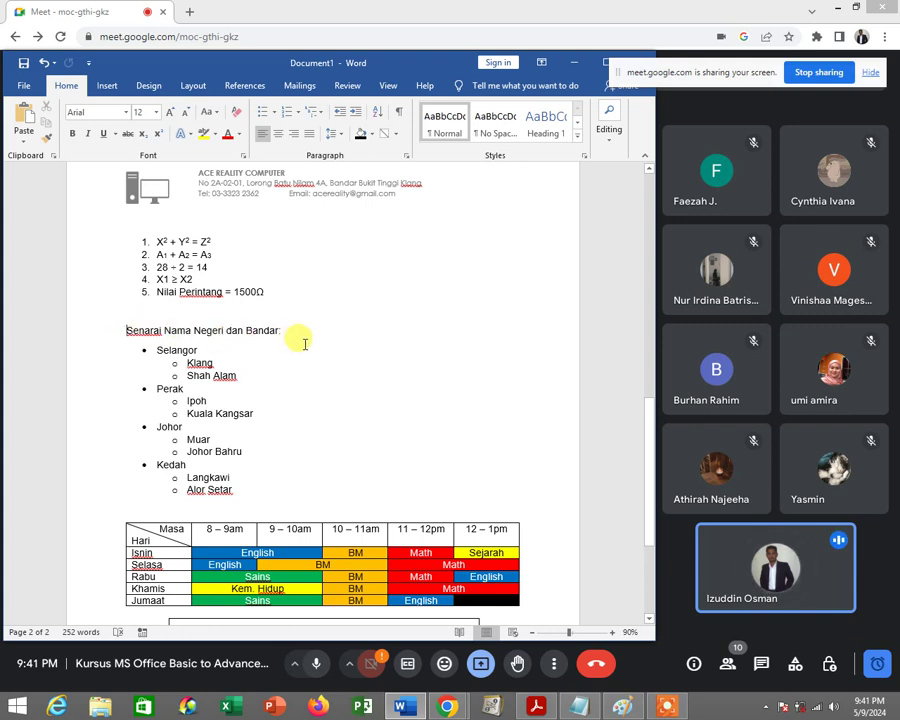
key("BackSpace")
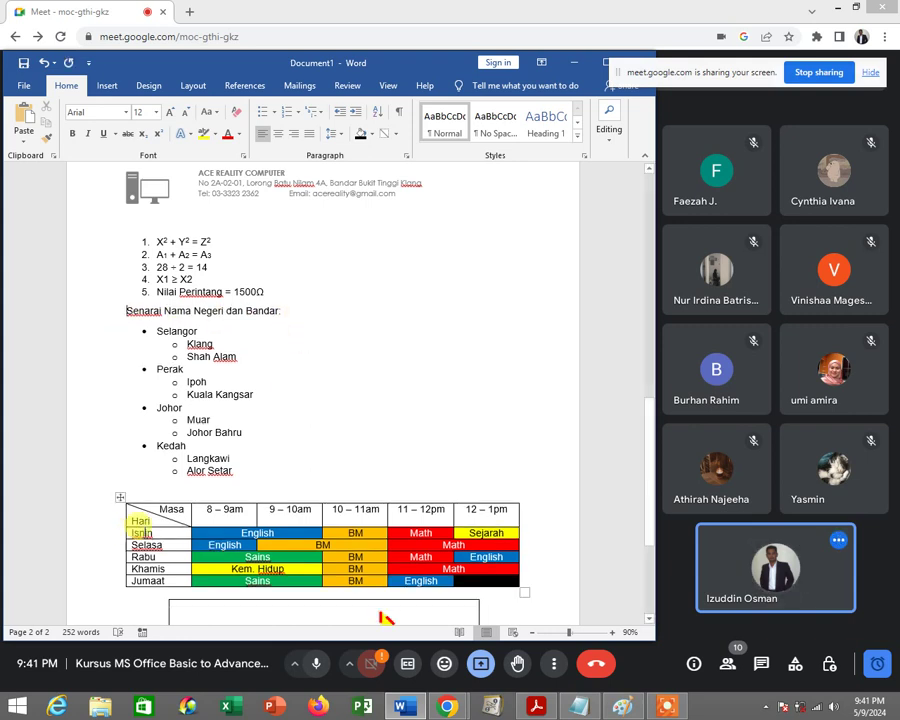
Start a new page right after the arrow box.
scroll(297, 464, "down", 5)
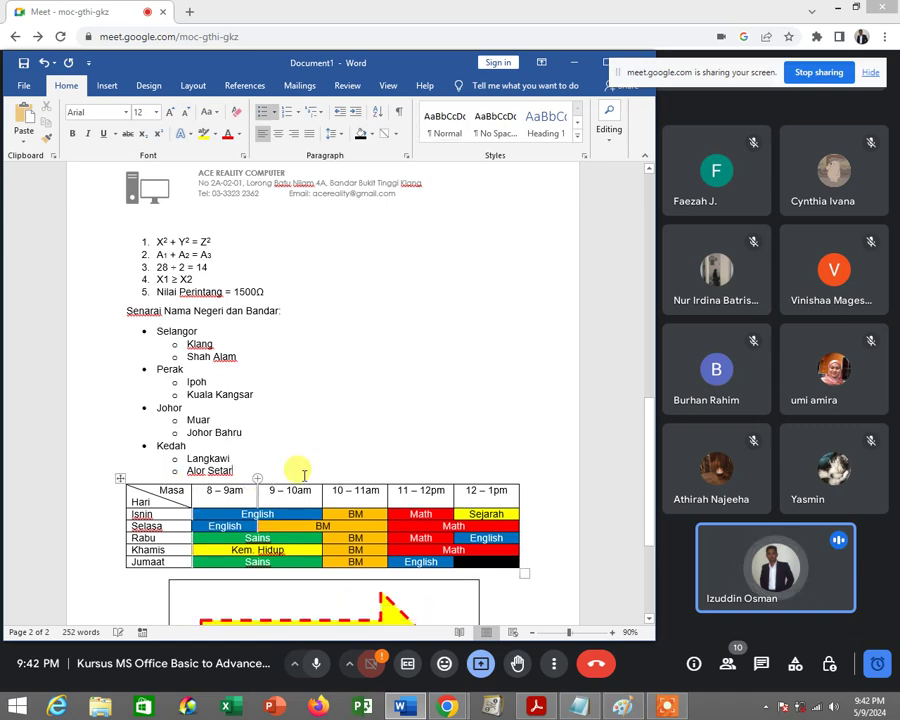
left_click(173, 526)
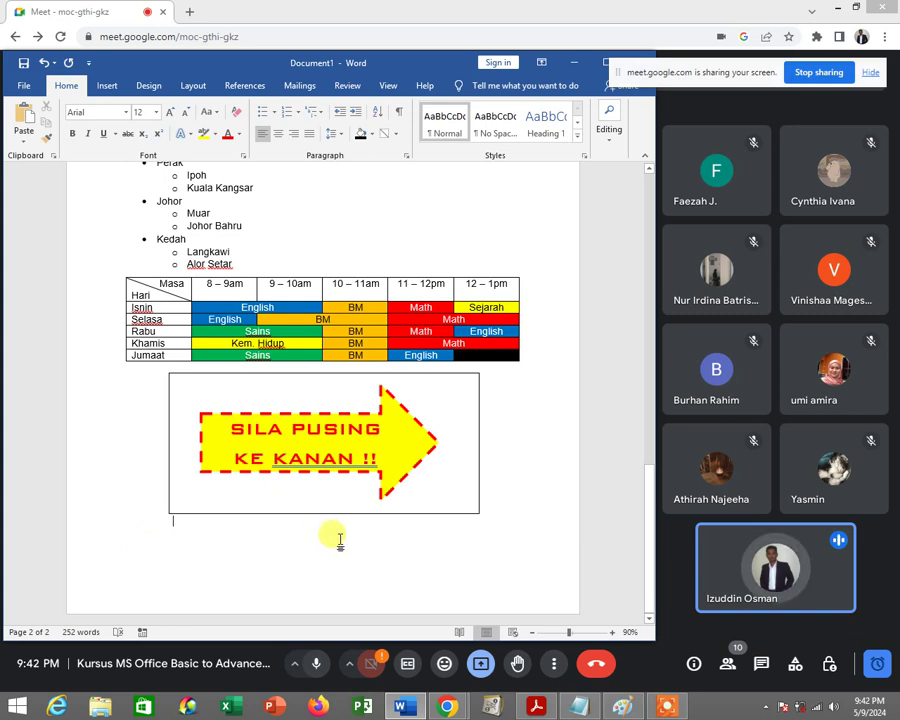
key("Return")
key("Return")
key("Return")
Move onto the new blank page and bring up the exercise PDF with the 'Jenis – jenis Komputer' table.
key("Return")
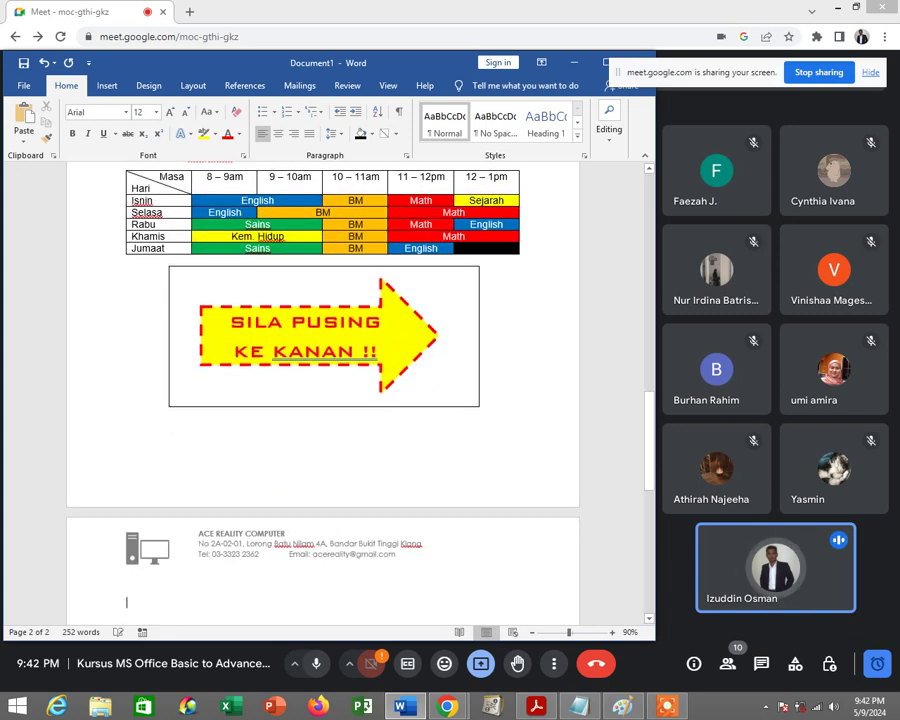
key("Return")
key("Return")
key("Return")
key("Return")
key("Return")
key("Return")
scroll(176, 503, "down", 5)
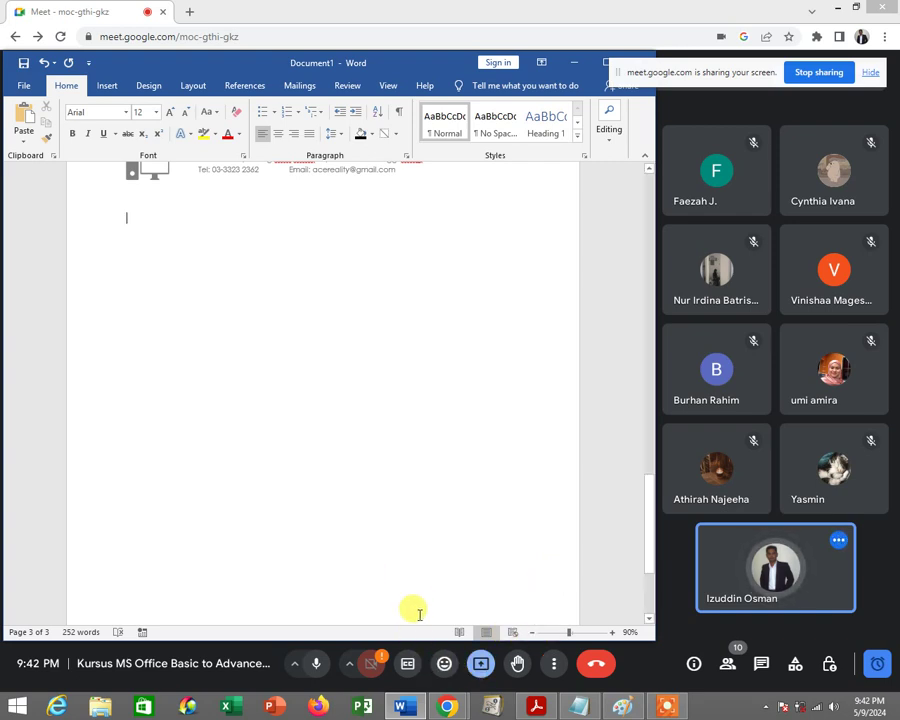
left_click(536, 710)
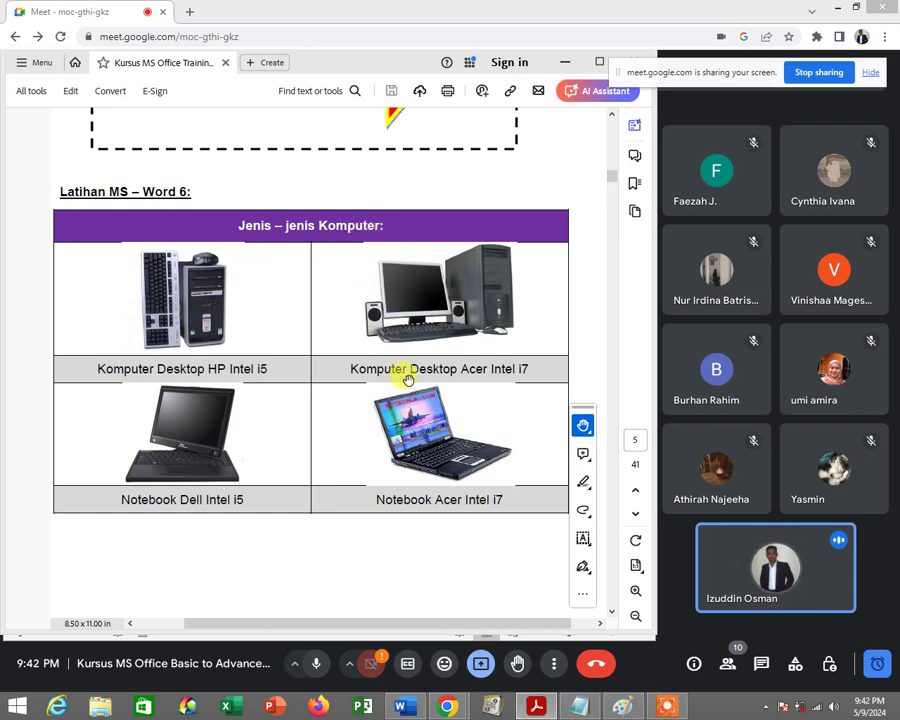
Minimize Acrobat to return to Word's blank page 3 with the Insert ribbon showing.
left_click(567, 70)
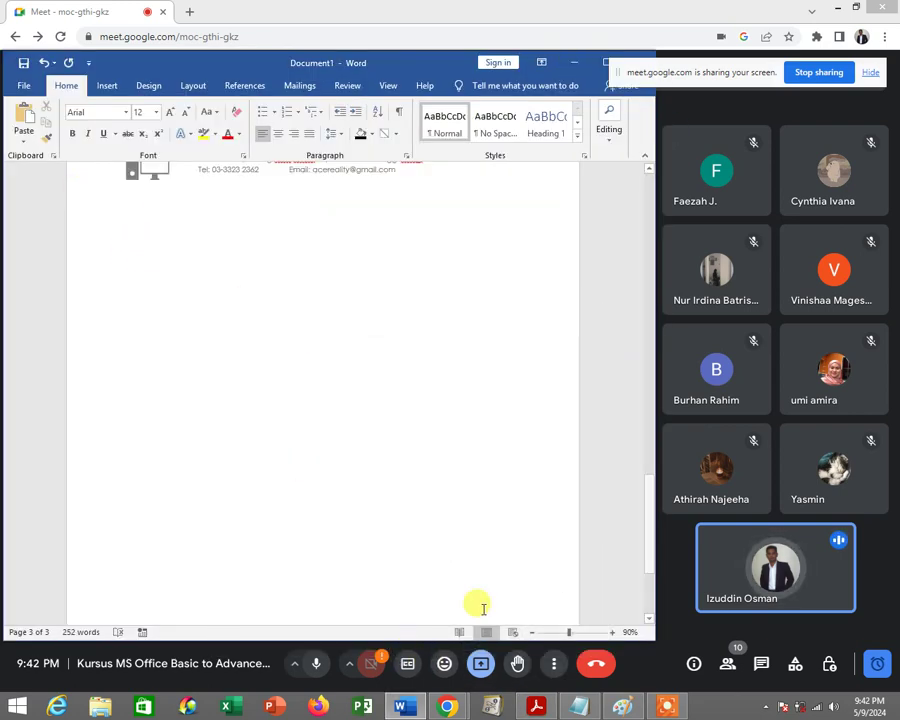
left_click(537, 707)
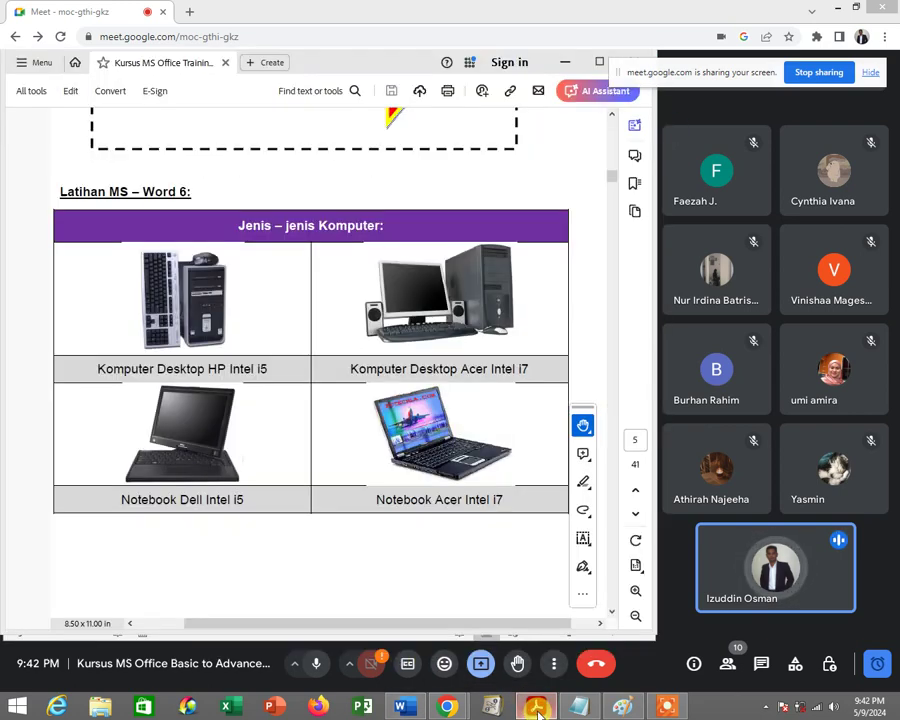
left_click(537, 707)
left_click(105, 86)
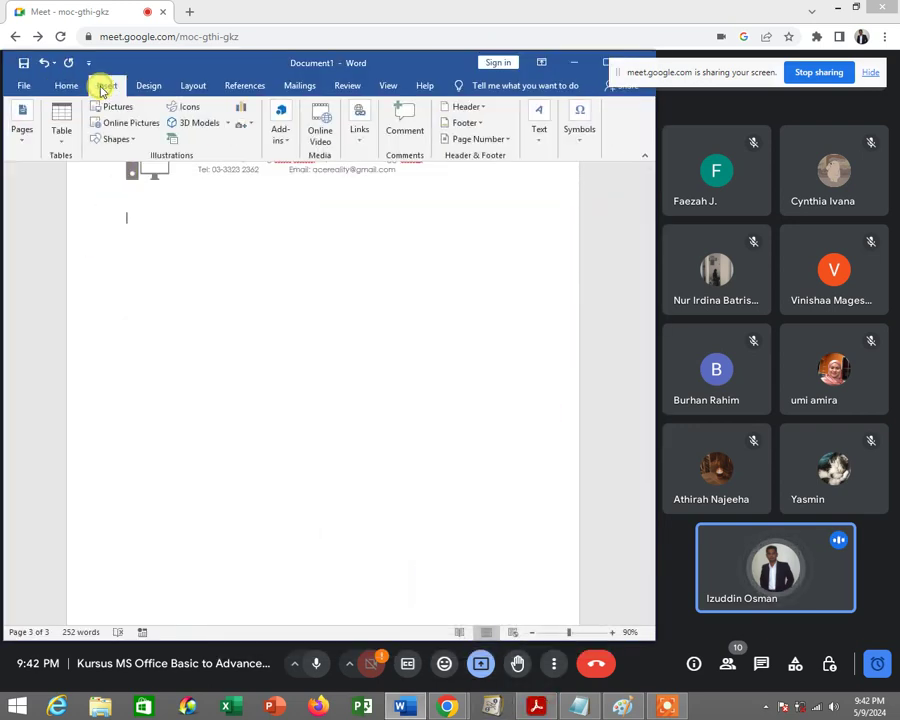
Insert a 2-column, 5-row table on page 3, back on Home, zoomed in to 120%.
left_click(72, 146)
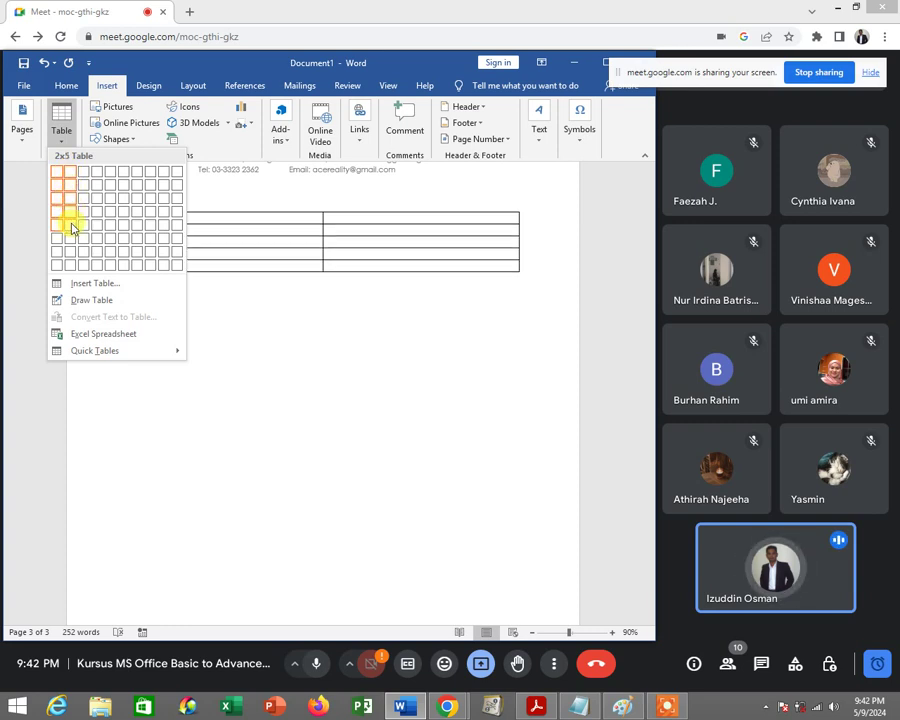
left_click(70, 222)
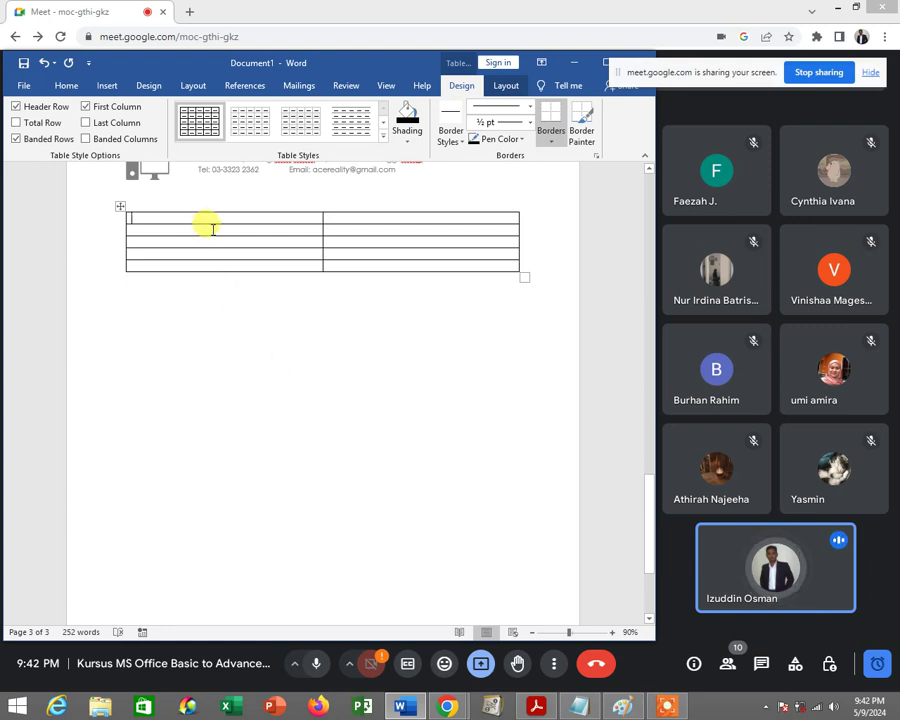
left_click(70, 87)
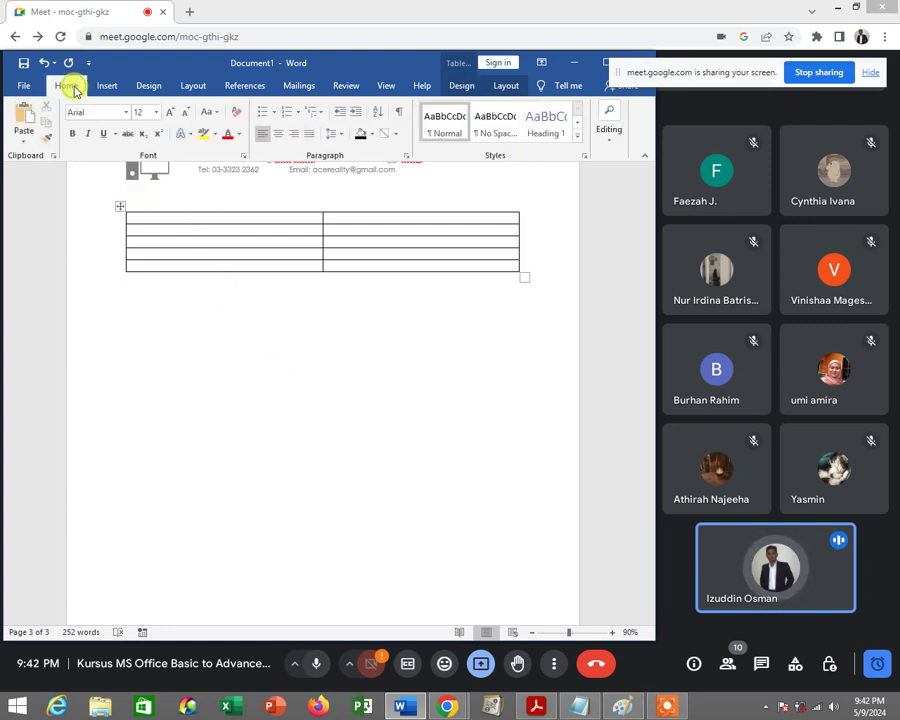
left_click(613, 633)
left_click(613, 633)
left_click(613, 633)
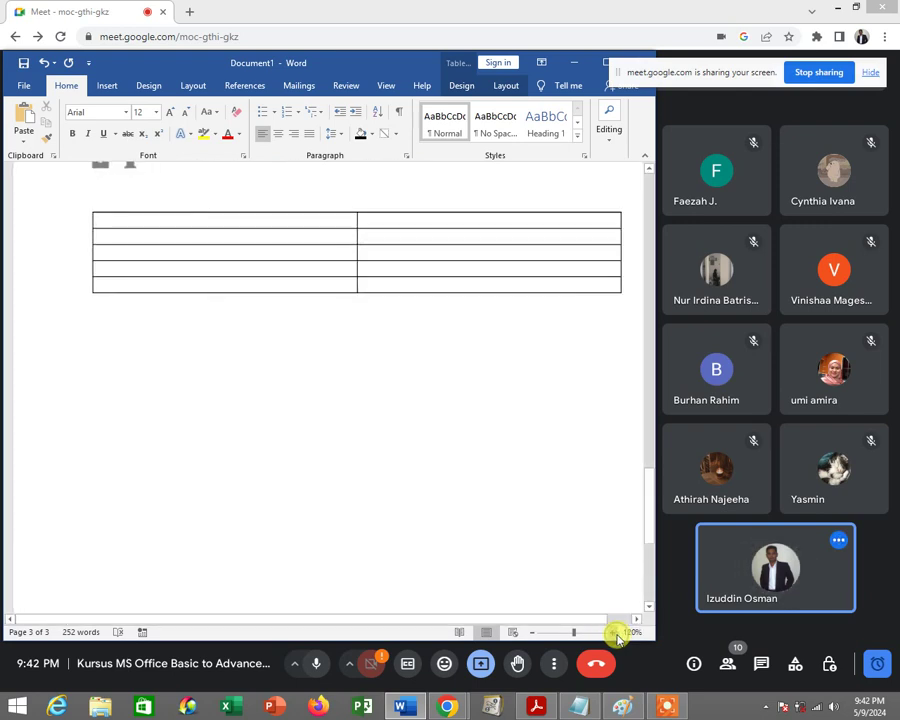
left_click(170, 224)
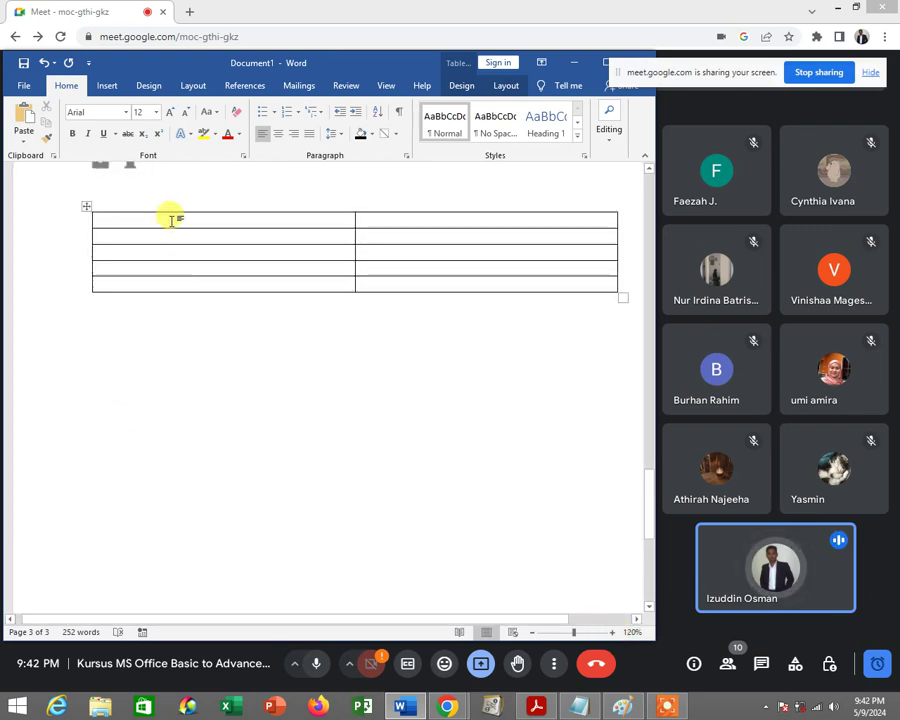
left_click_drag(172, 218, 388, 213)
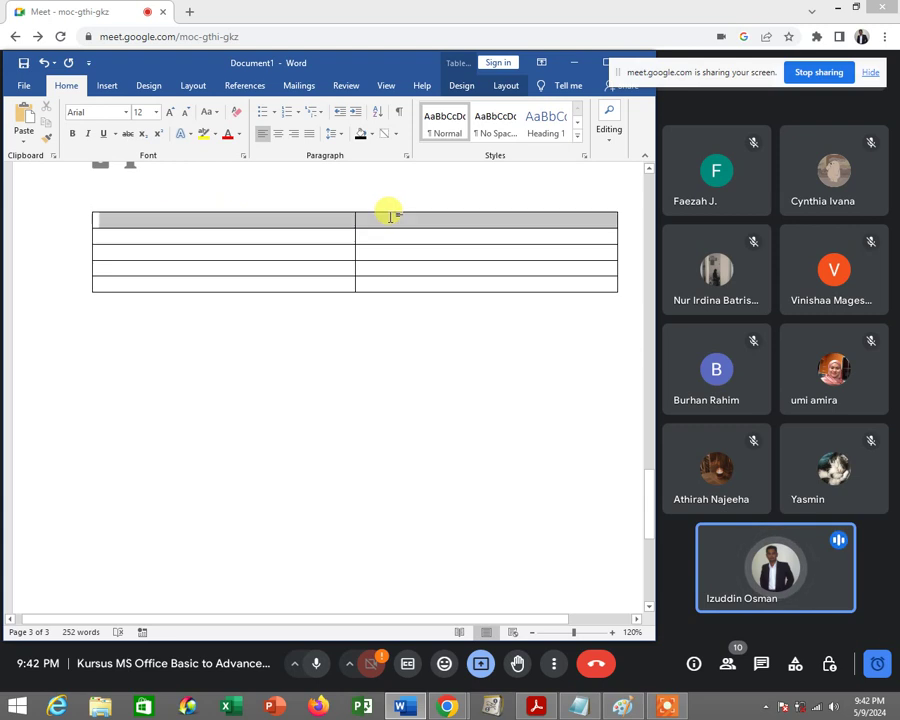
left_click(255, 220)
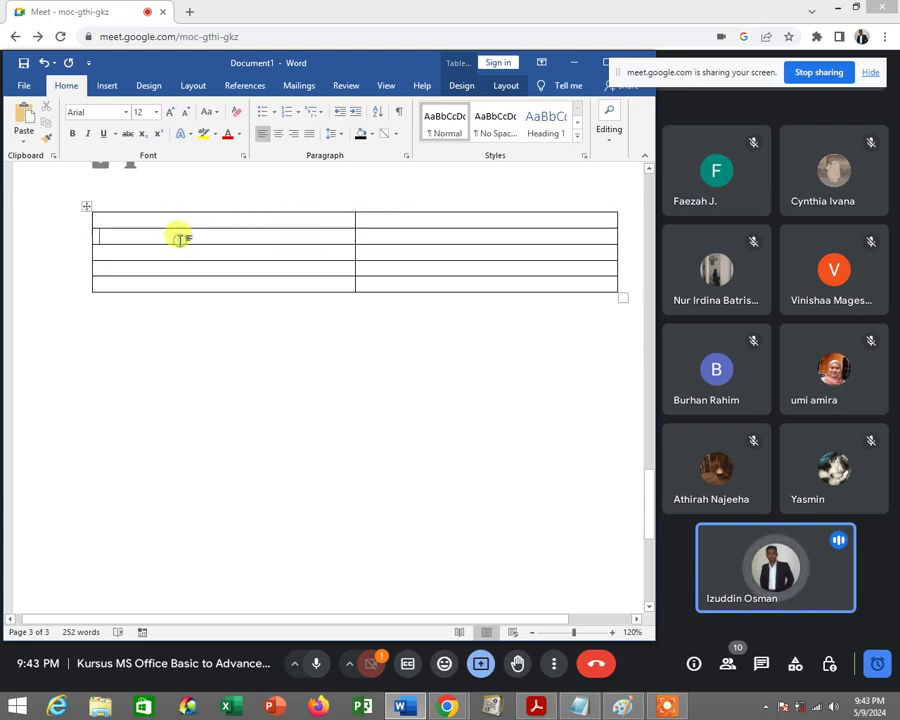
left_click(125, 239)
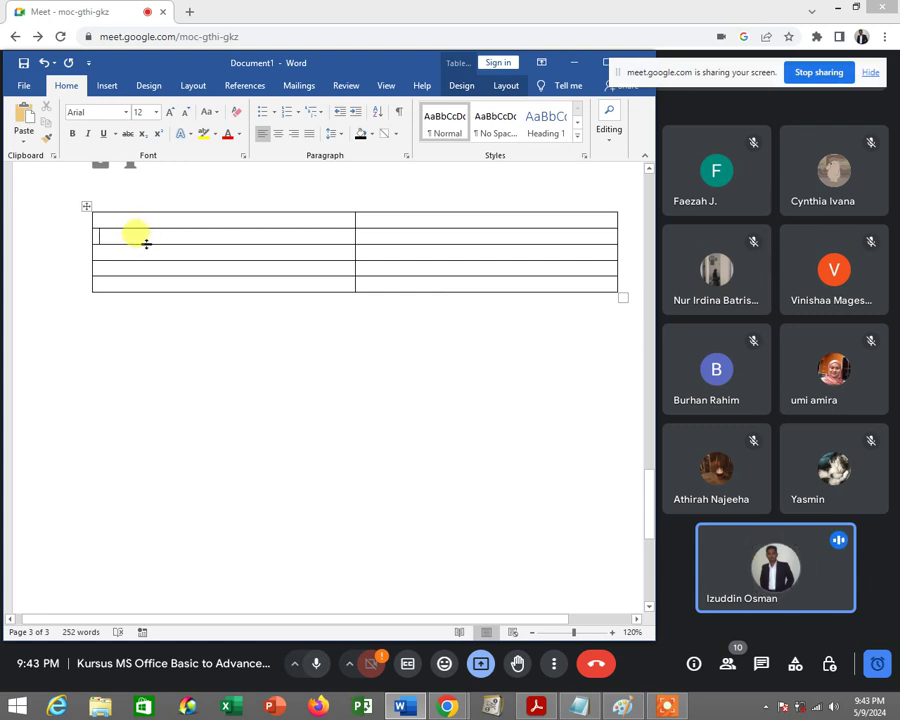
Stretch table rows 2 and 4 much taller to hold the computer pictures.
left_click_drag(146, 244, 143, 364)
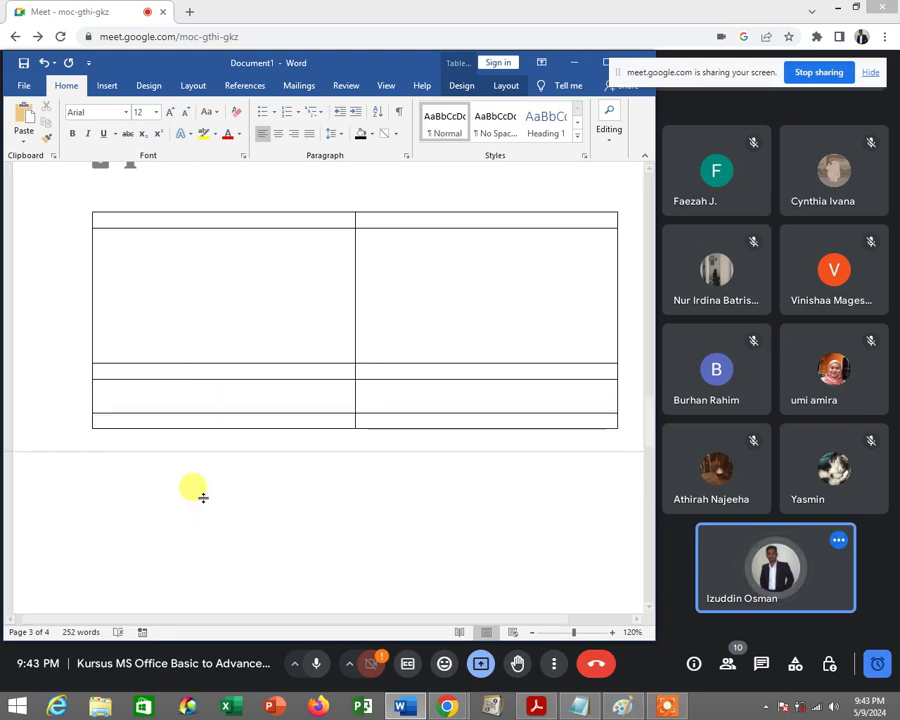
left_click_drag(202, 394, 202, 533)
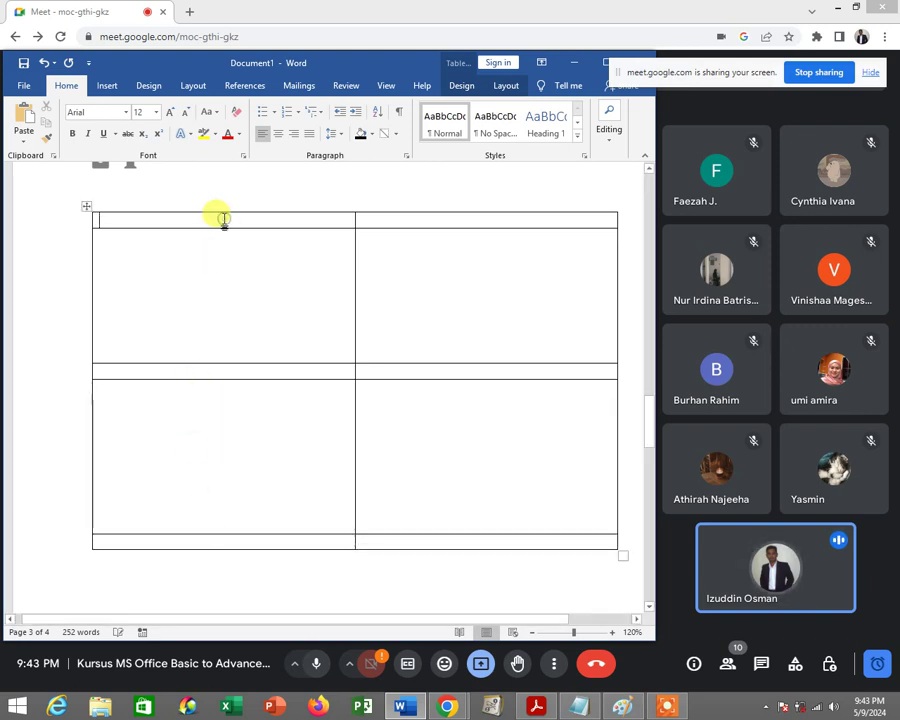
left_click_drag(200, 215, 393, 230)
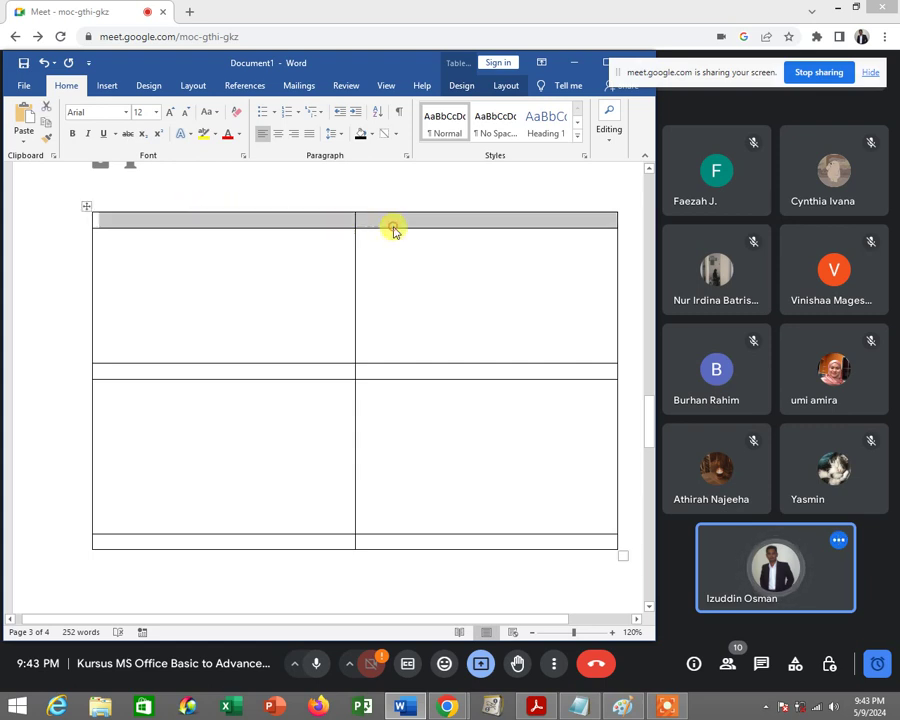
Merge the first row into one cell and enter the centred heading 'Jenis – Jenis Komputer:'.
right_click(395, 231)
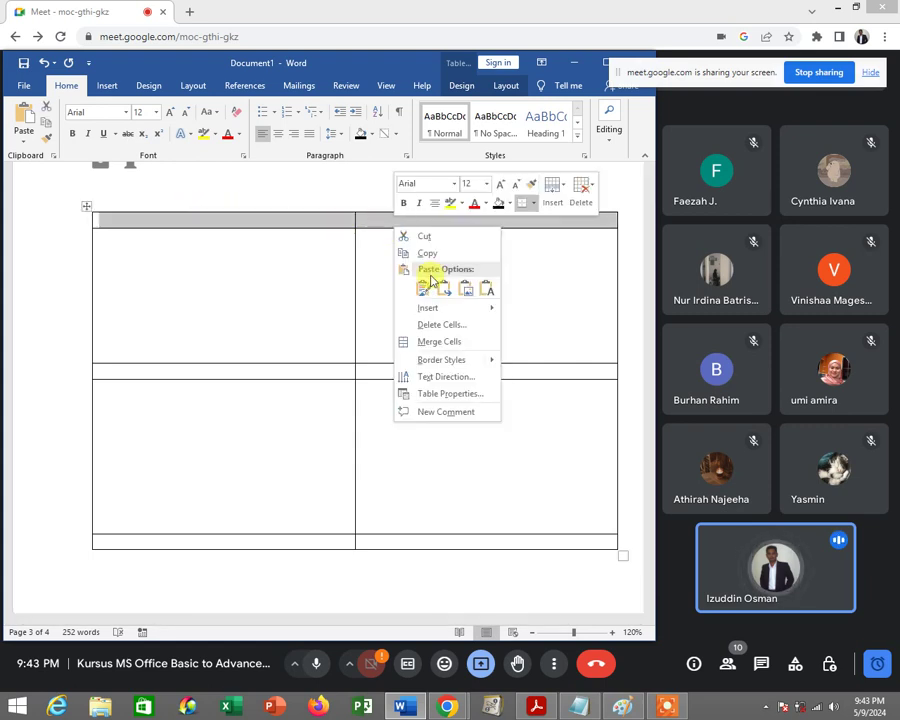
left_click(433, 342)
left_click(317, 220)
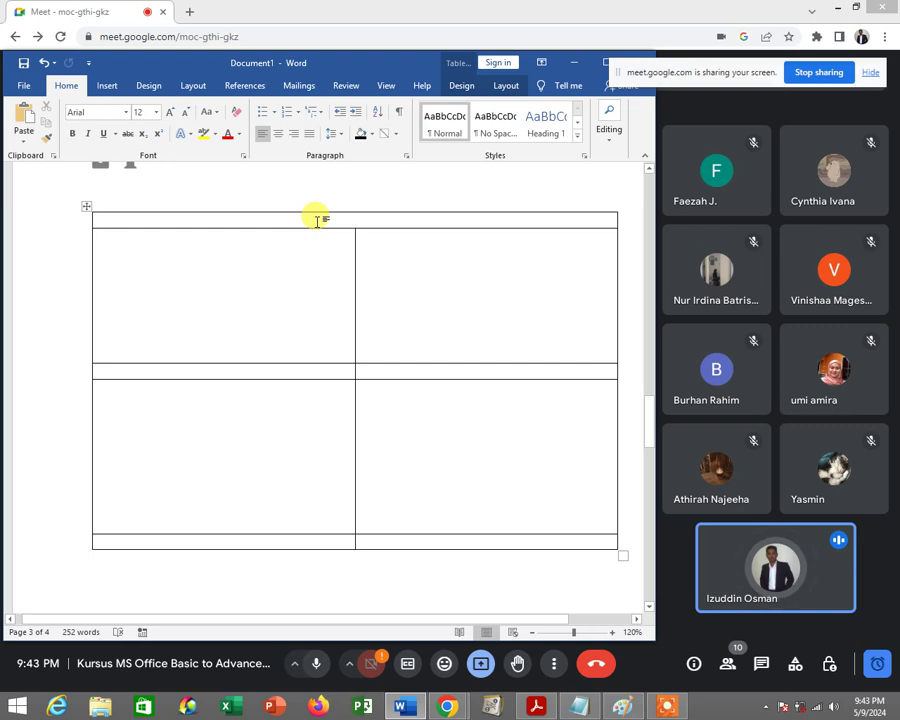
type("jENIS")
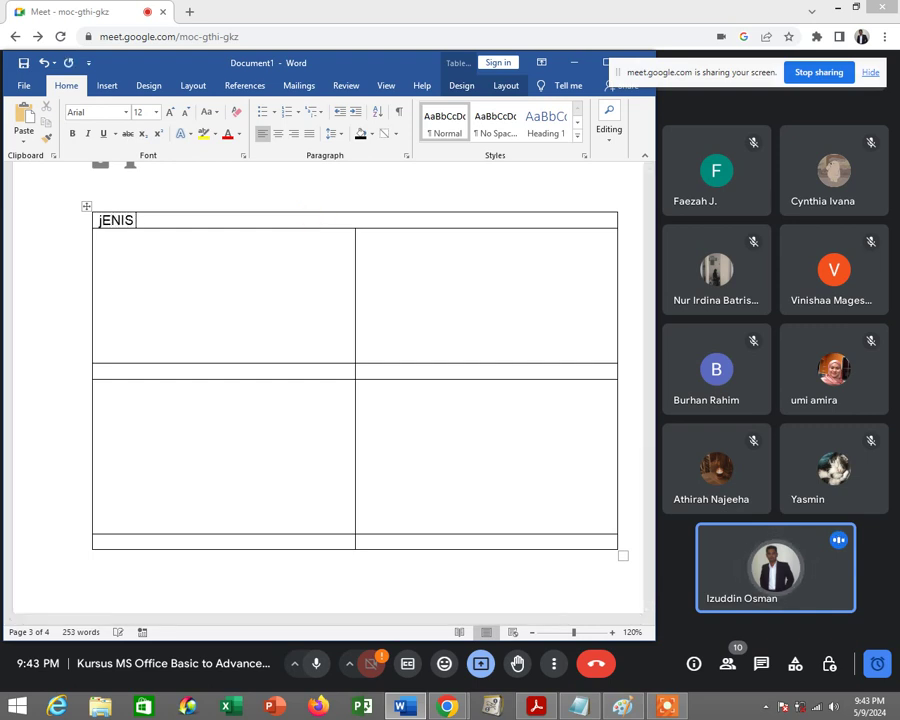
type("Jenis - Jenis")
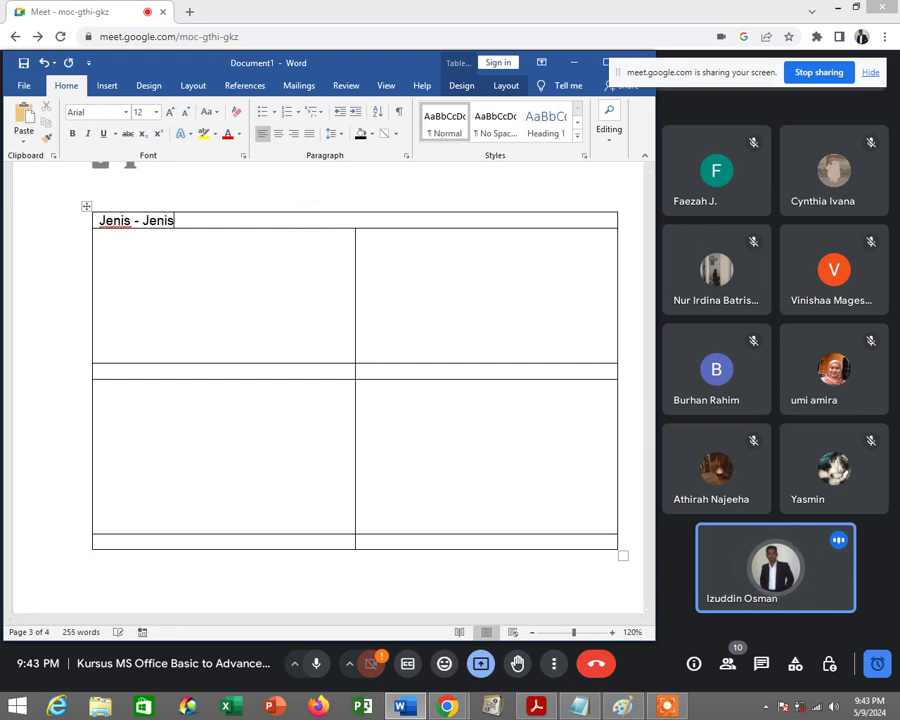
type(" Komputer:")
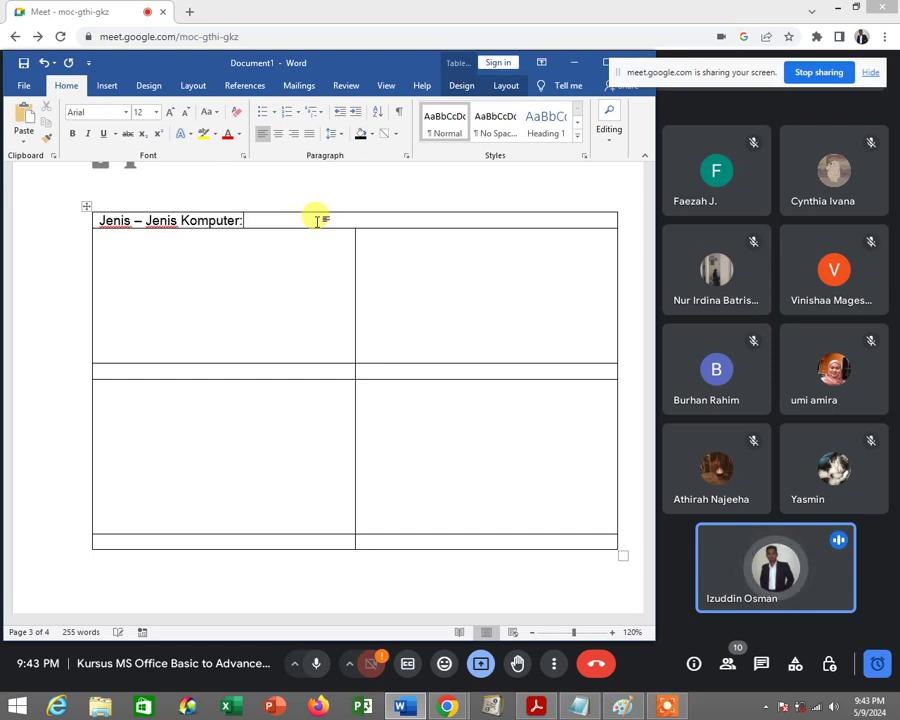
left_click(284, 138)
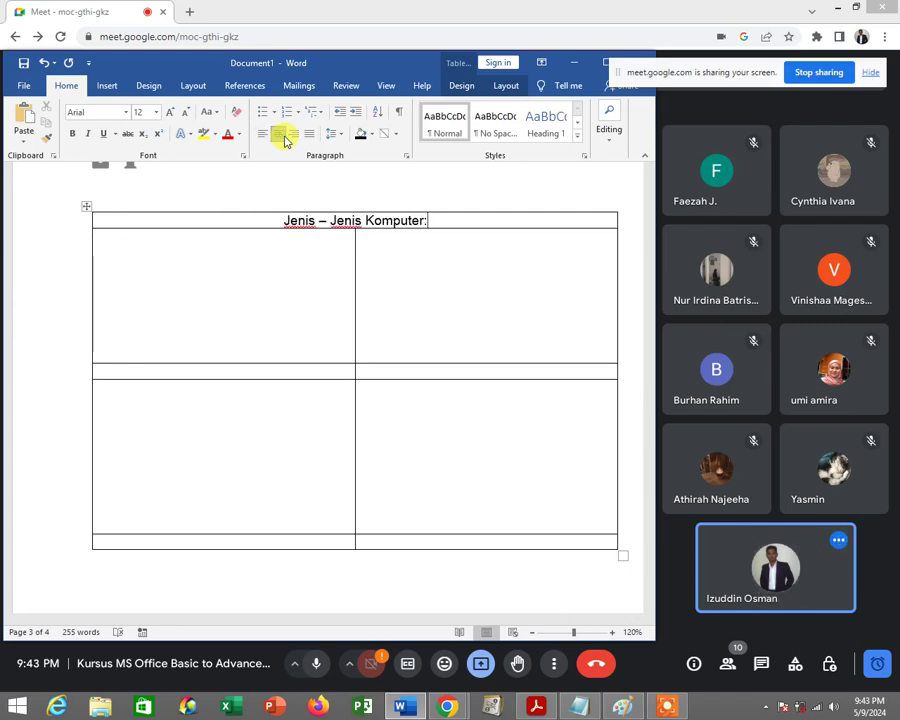
left_click(538, 710)
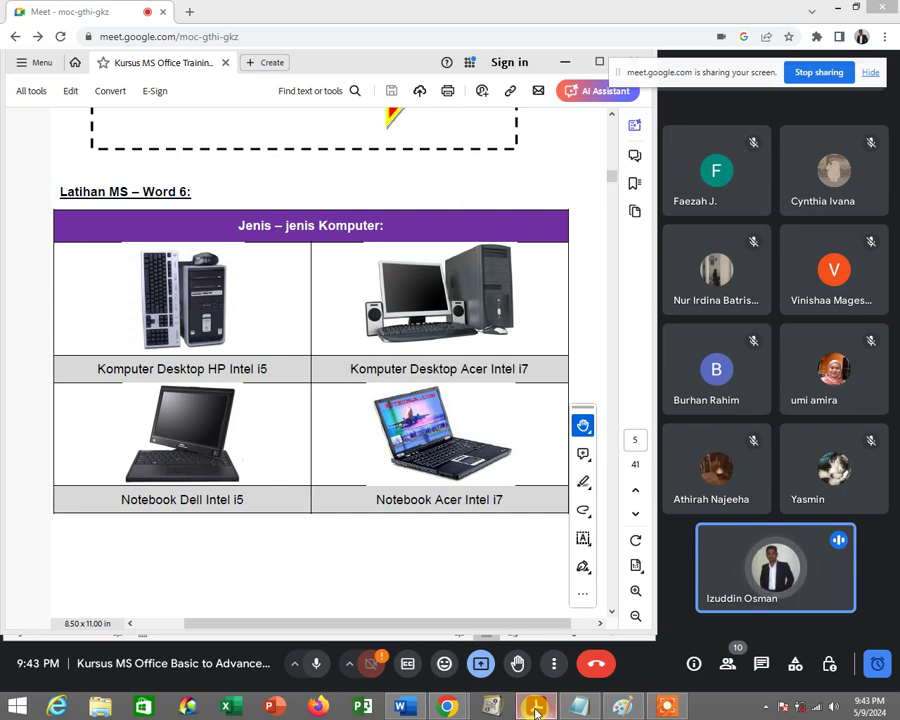
left_click(536, 710)
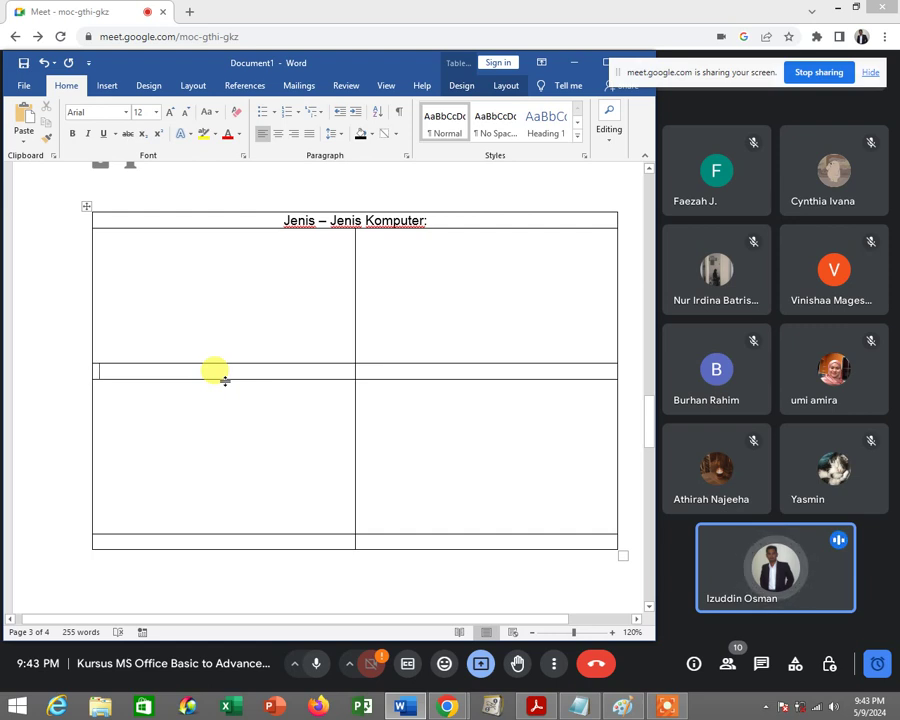
Type 'KOMPUTER A' in the first caption cell, correcting the extra U.
type("KOMPU")
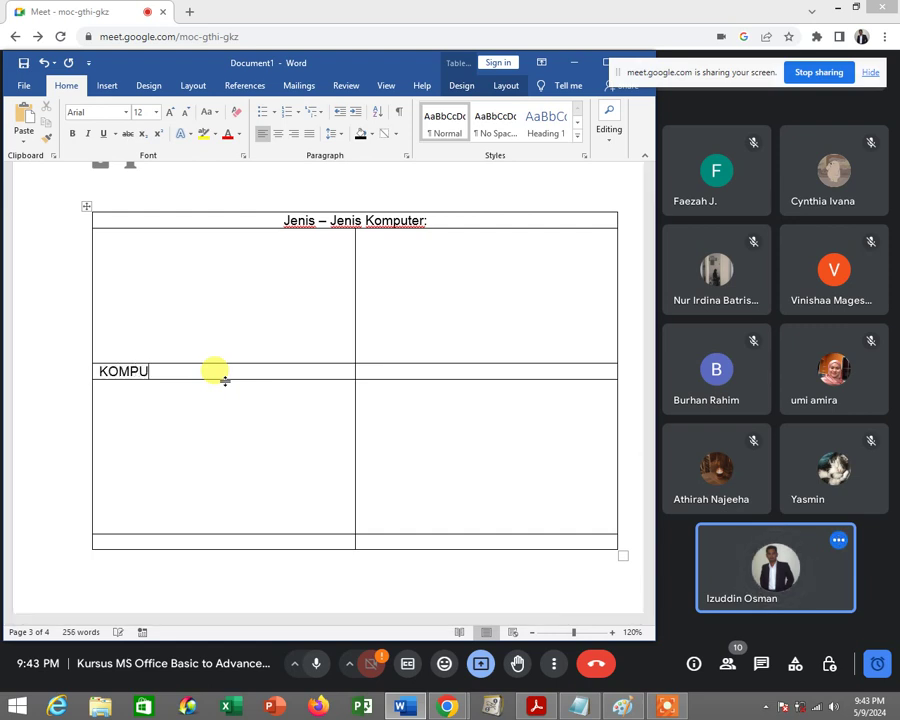
type("UTER ")
type("A")
left_click_drag(200, 372, 128, 374)
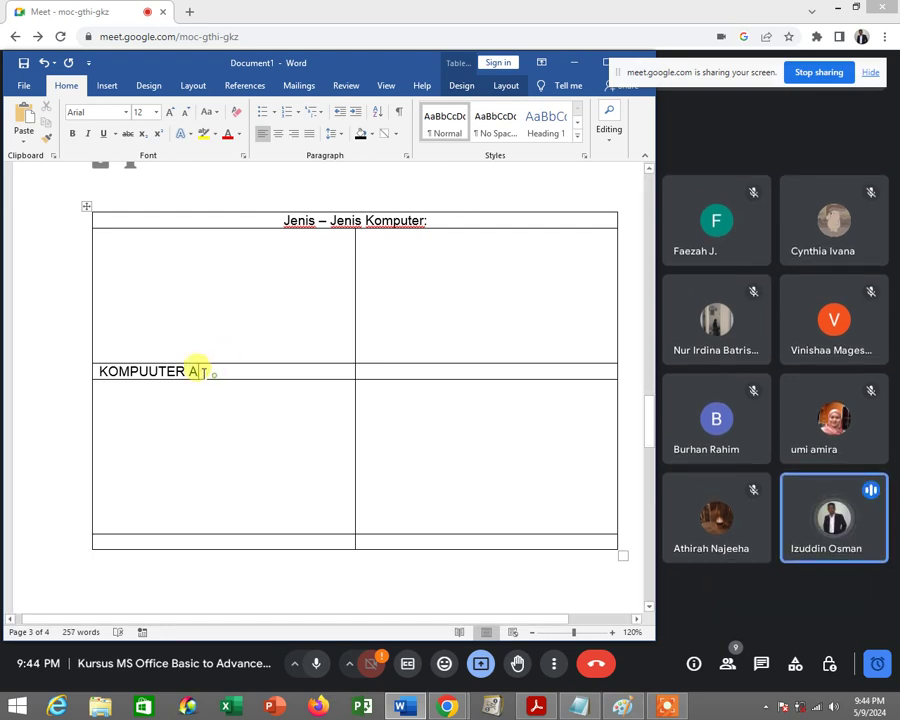
left_click(143, 371)
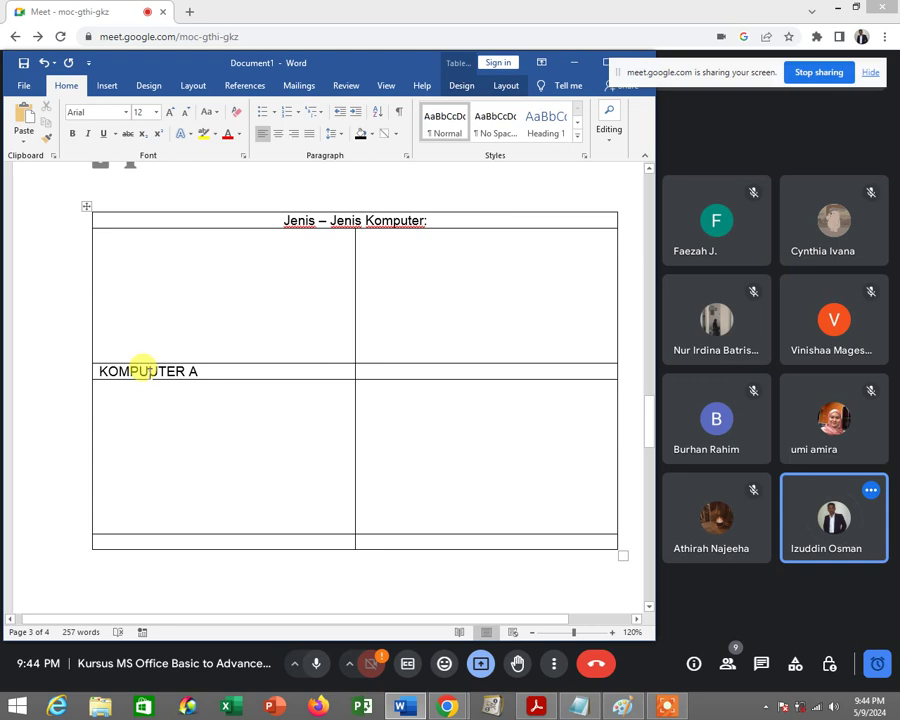
key("BackSpace")
left_click_drag(199, 372, 101, 374)
key("ctrl+c")
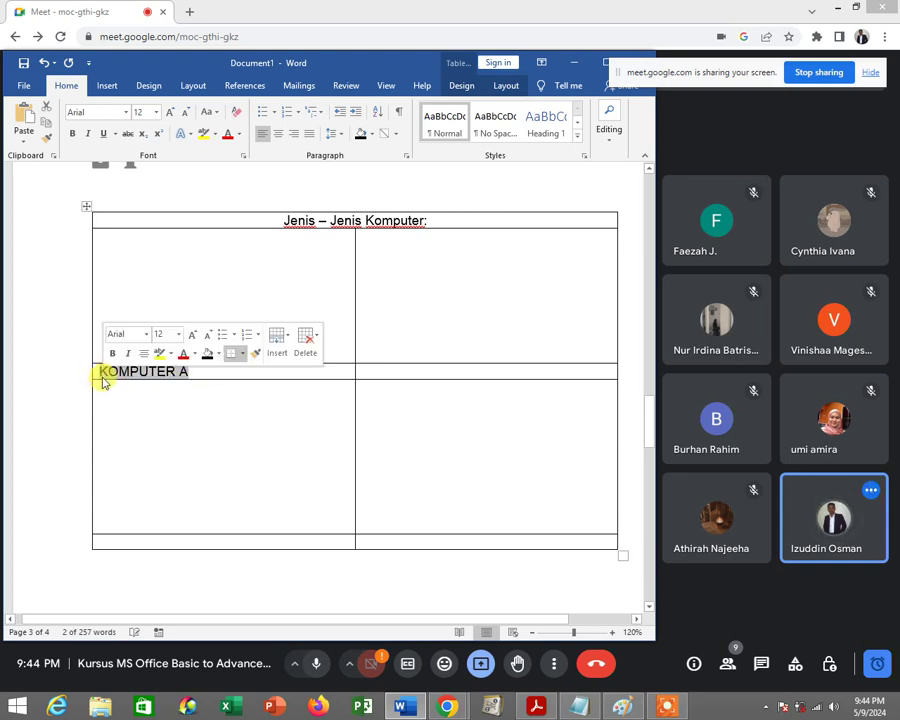
Paste the KOMPUTER A caption into the other caption cells.
left_click(408, 368)
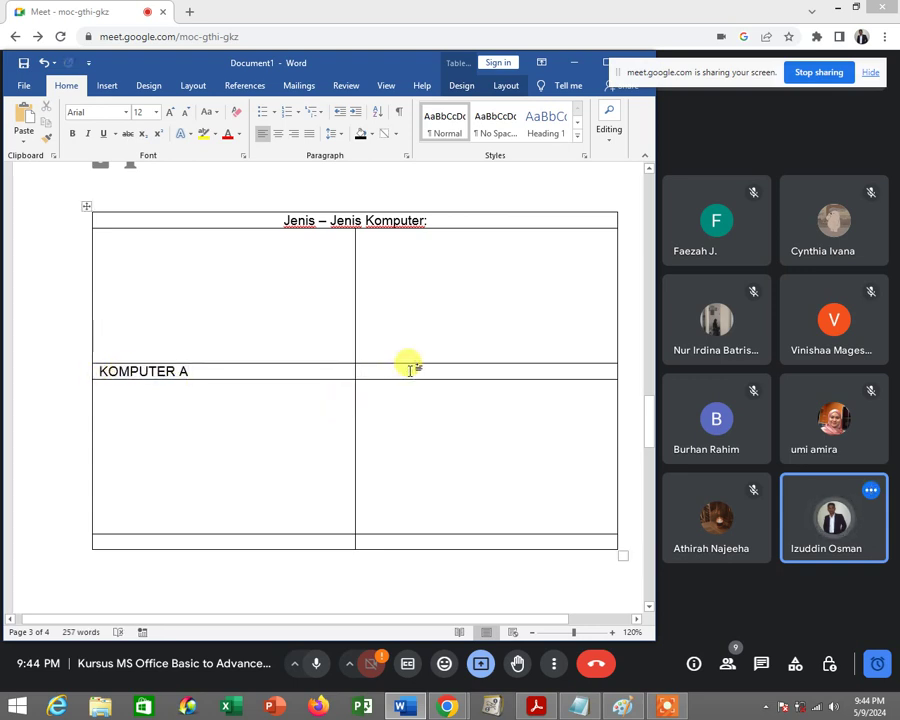
key("ctrl+v")
key("ctrl+v")
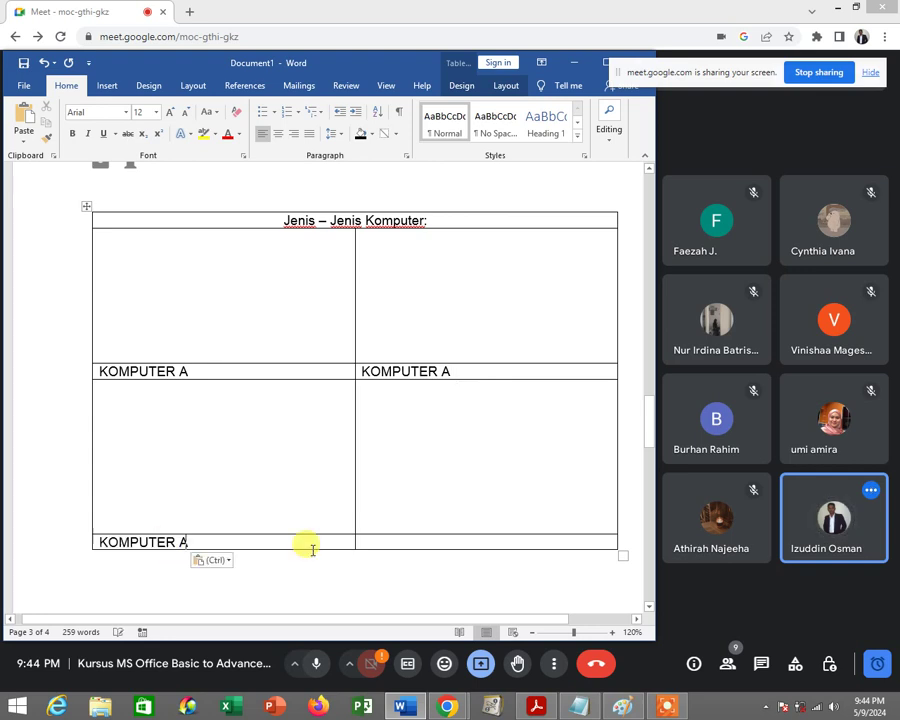
left_click(398, 537)
key("ctrl+v")
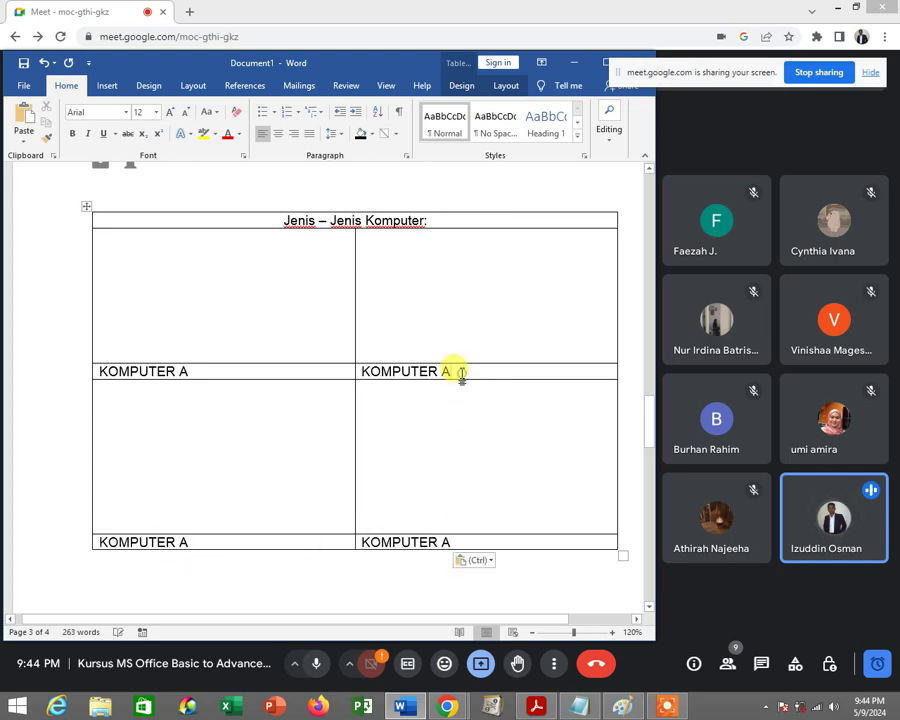
Change the pasted captions to KOMPUTER B, KOMPUTER C and KOMPUTER D.
left_click(461, 373)
key("BackSpace")
type("B")
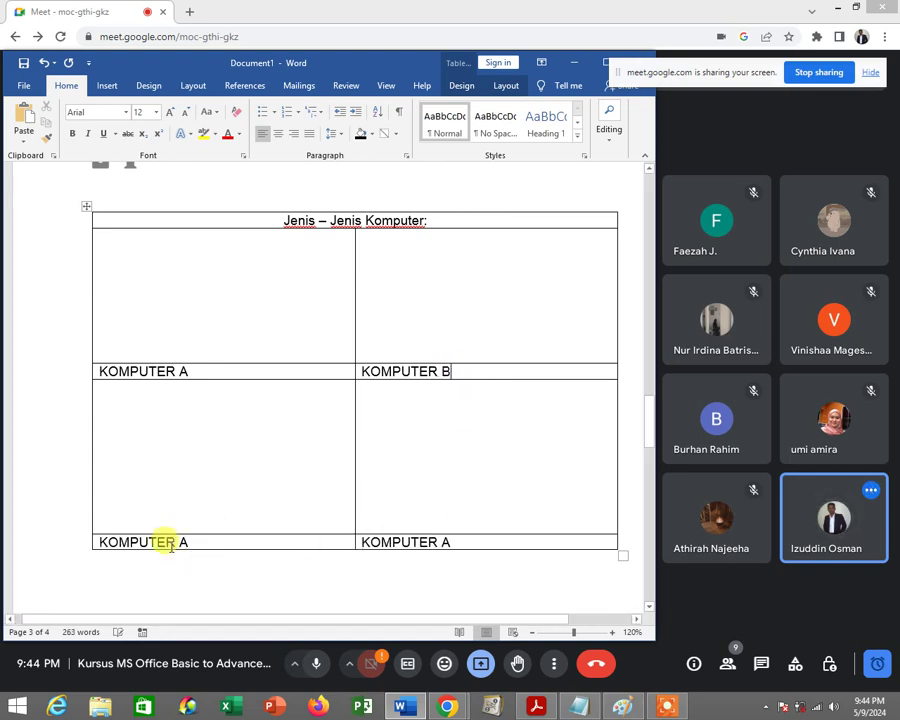
left_click(193, 542)
key("BackSpace")
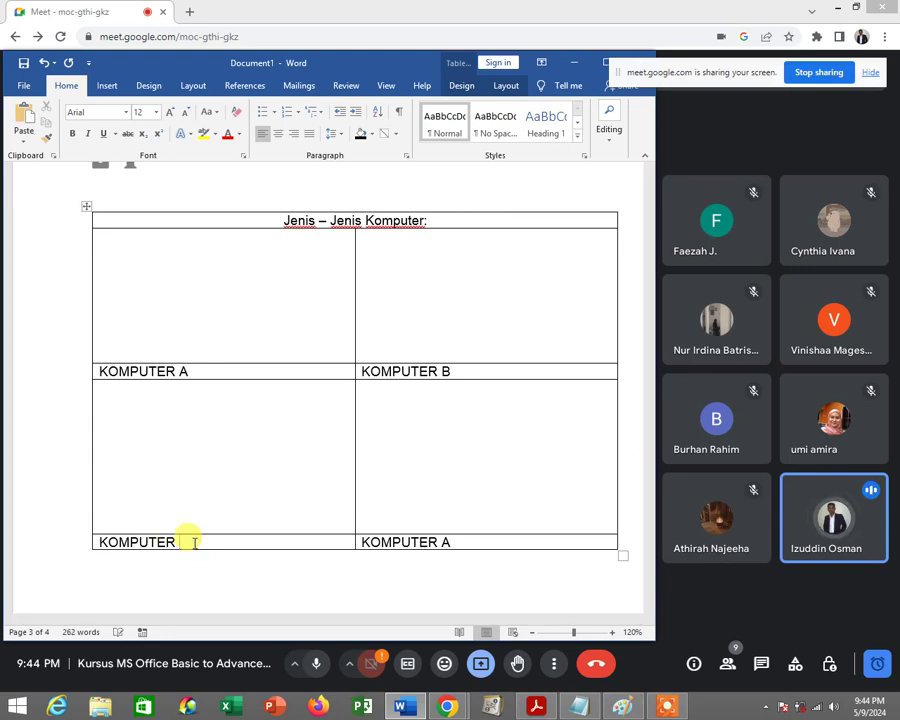
type("V")
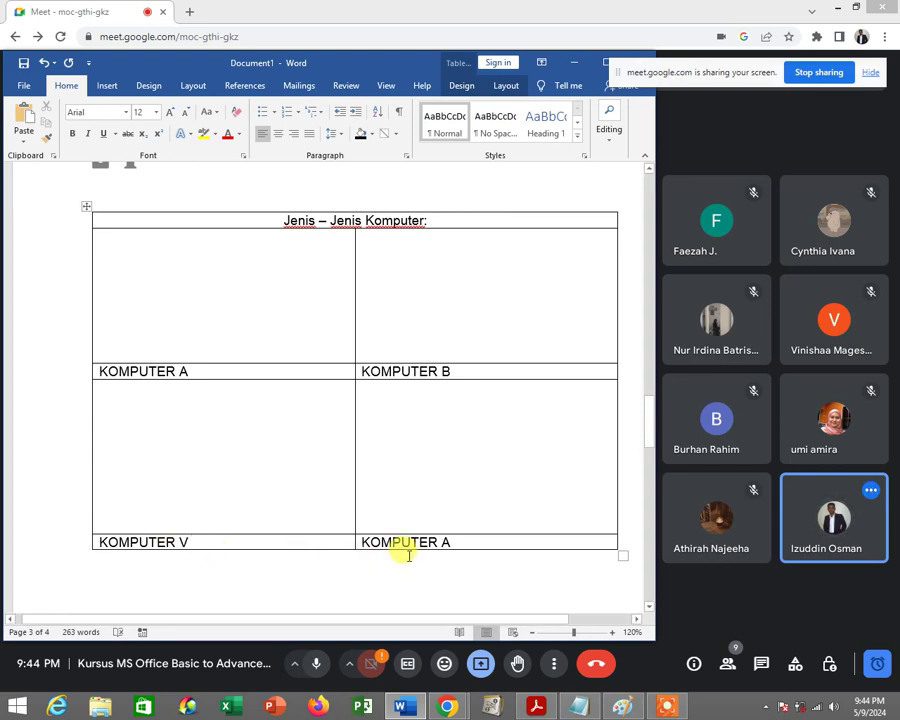
key("BackSpace")
type("C")
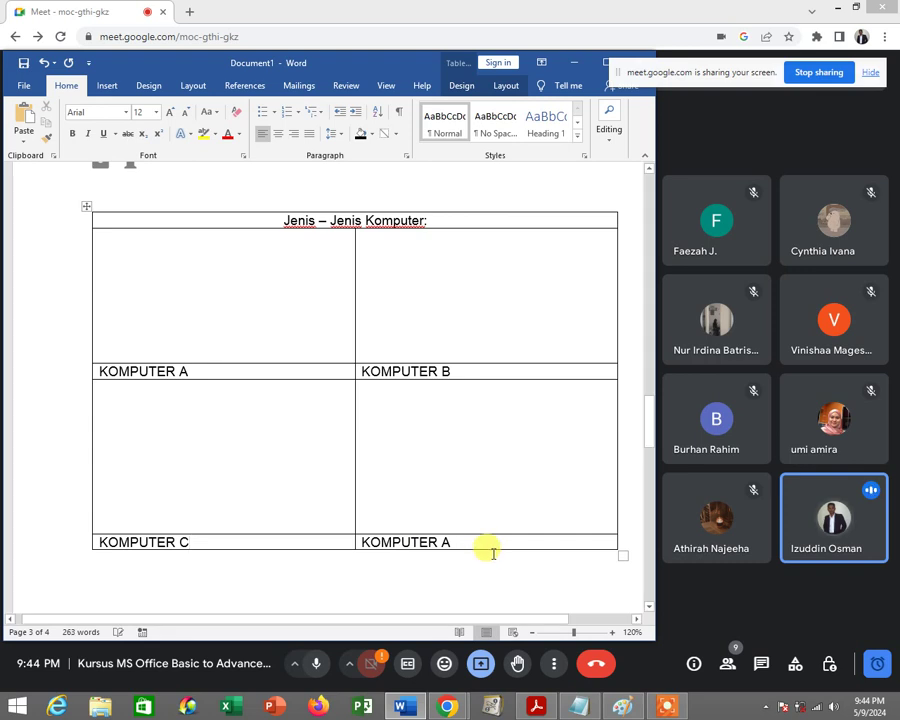
key("BackSpace")
type("D")
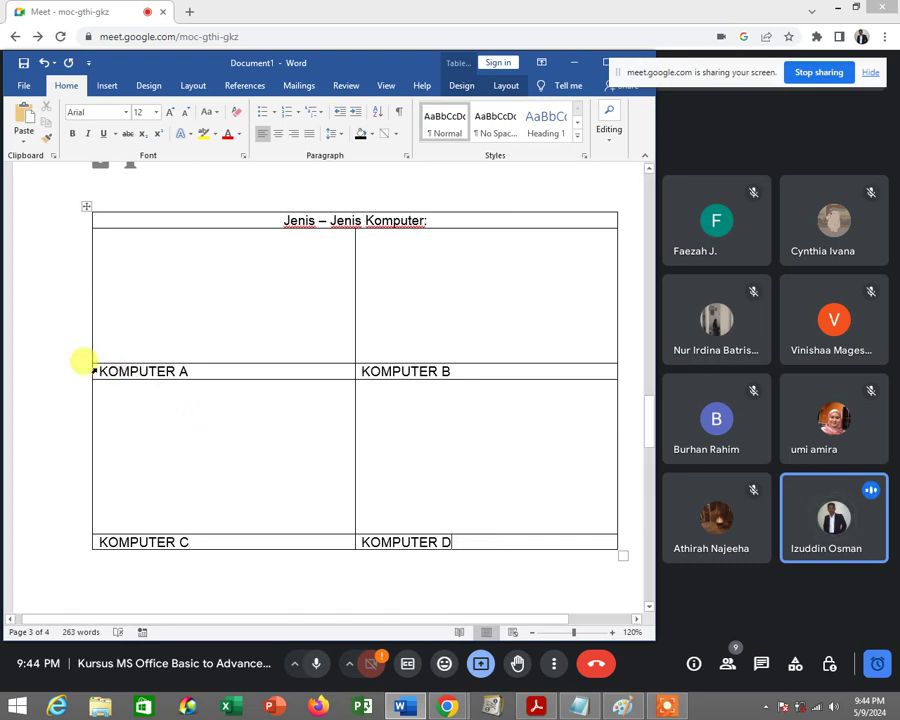
Centre all four KOMPUTER captions in their cells.
left_click_drag(98, 368, 510, 540)
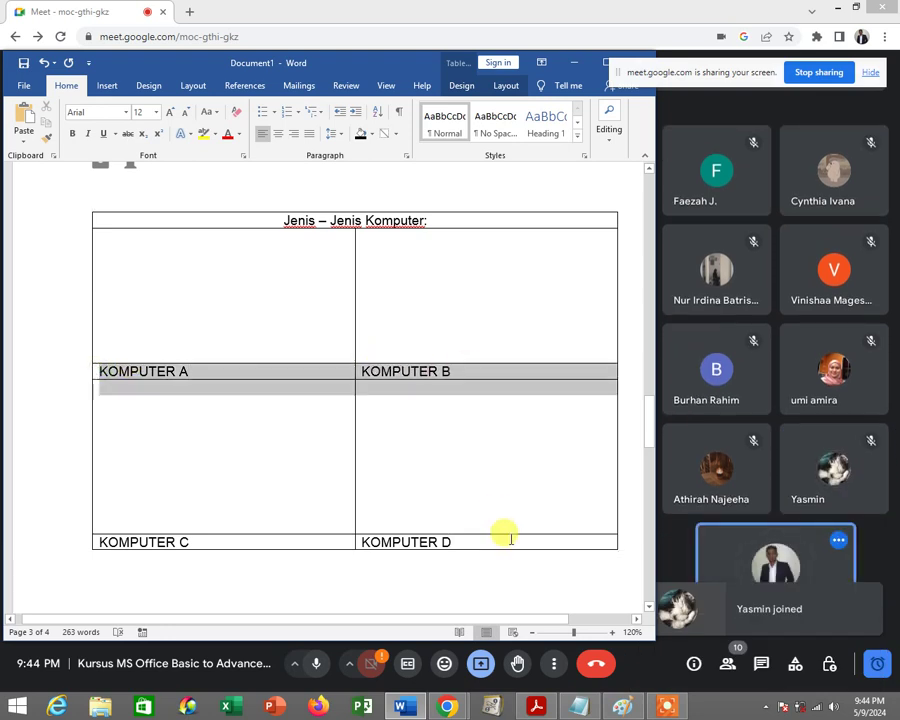
left_click(278, 134)
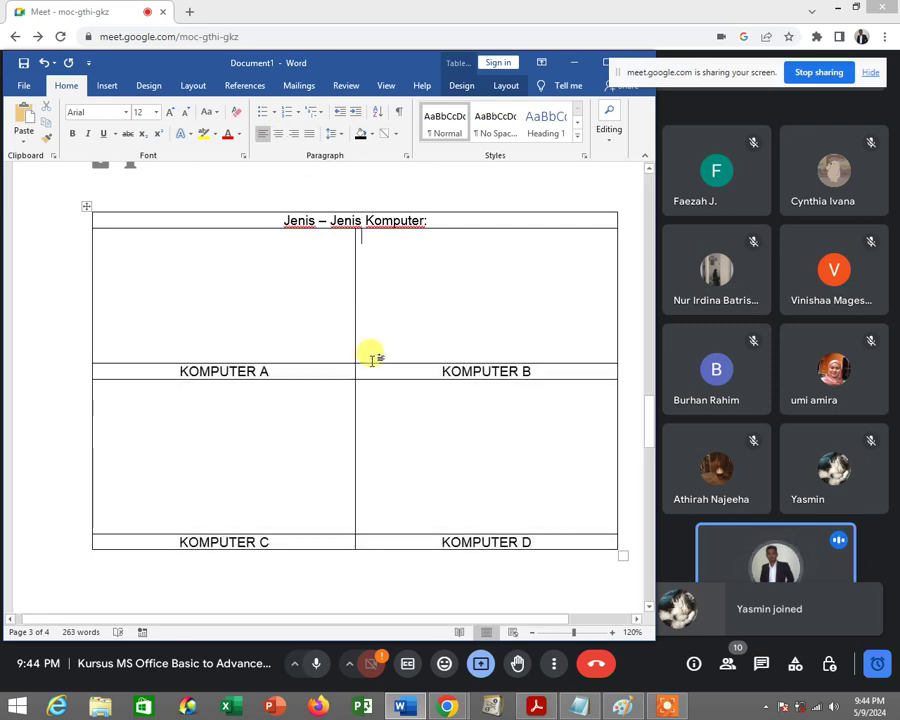
left_click(287, 372)
left_click(553, 368)
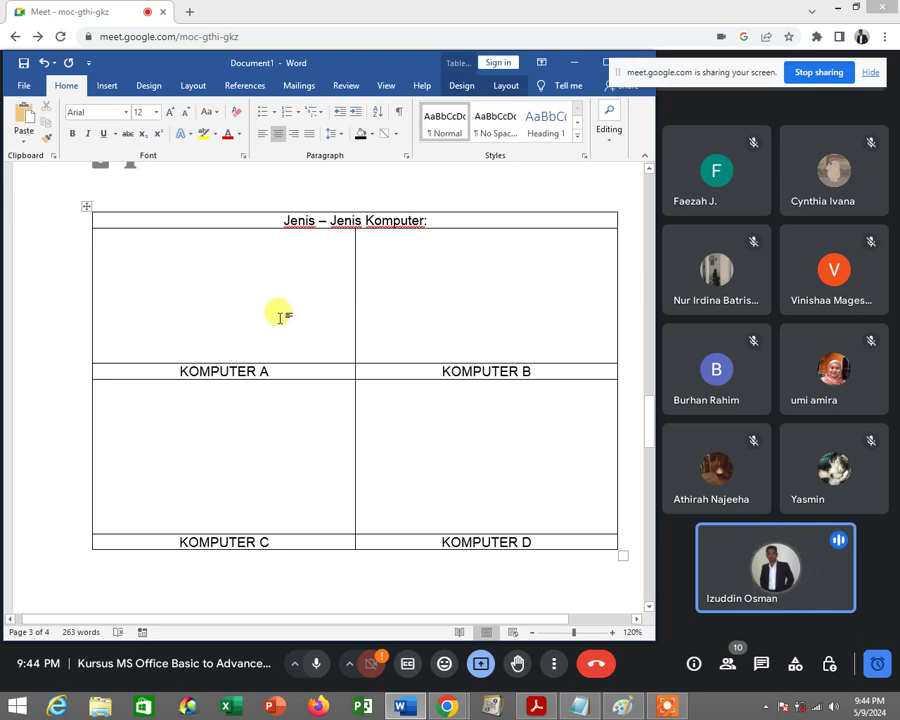
Shade the heading row purple and make its text white.
left_click(435, 222)
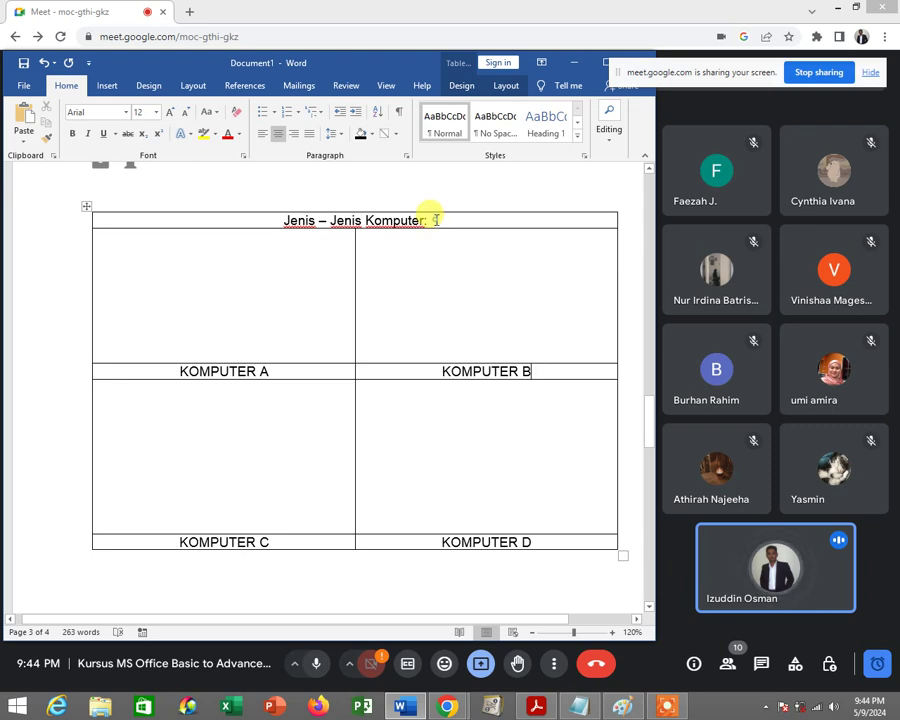
left_click(371, 134)
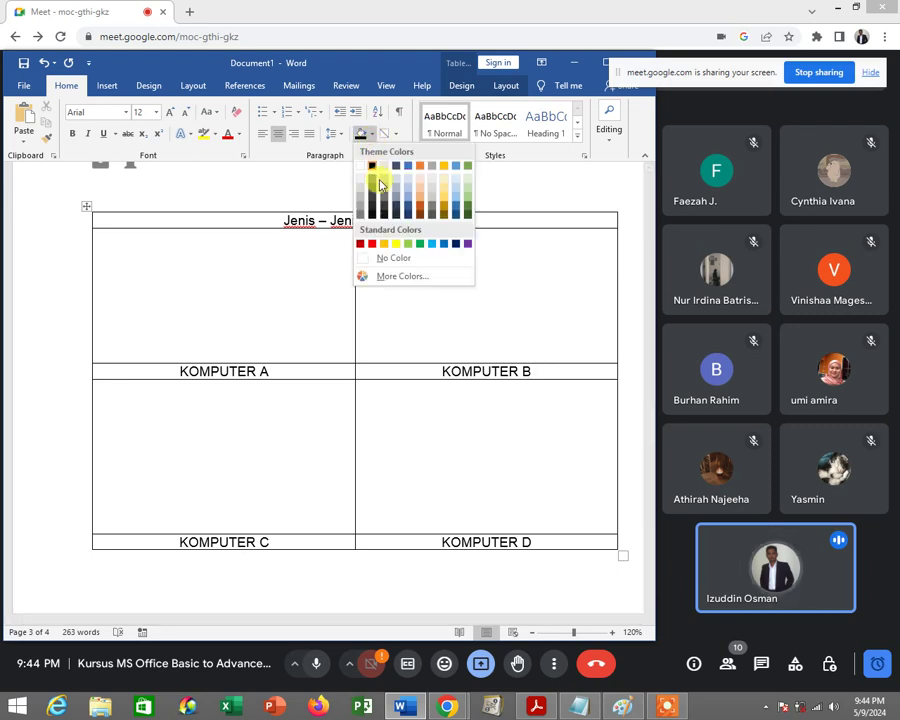
left_click(468, 244)
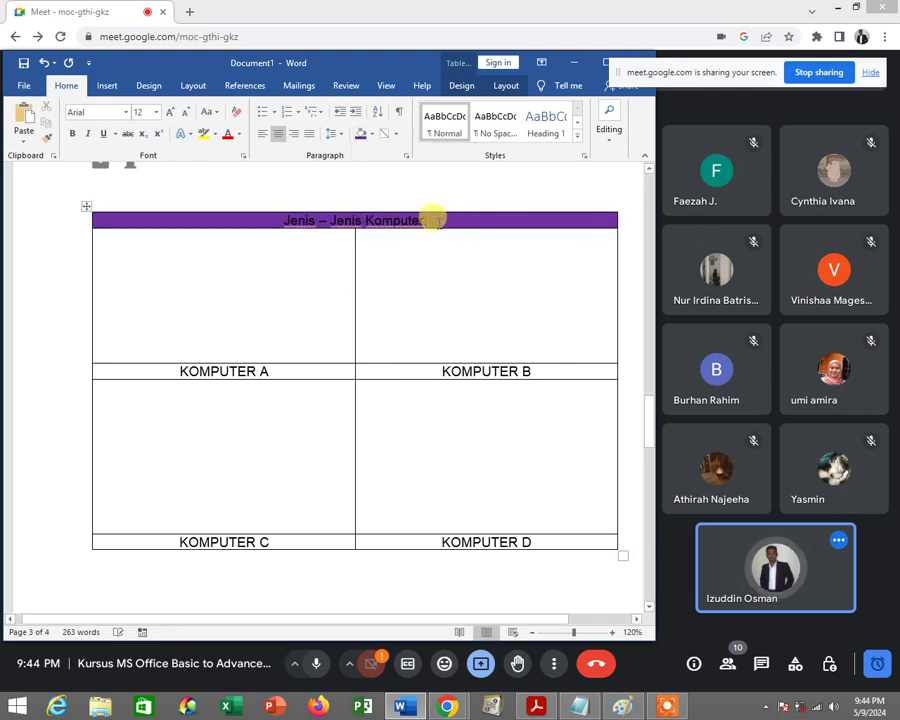
left_click_drag(437, 221, 275, 218)
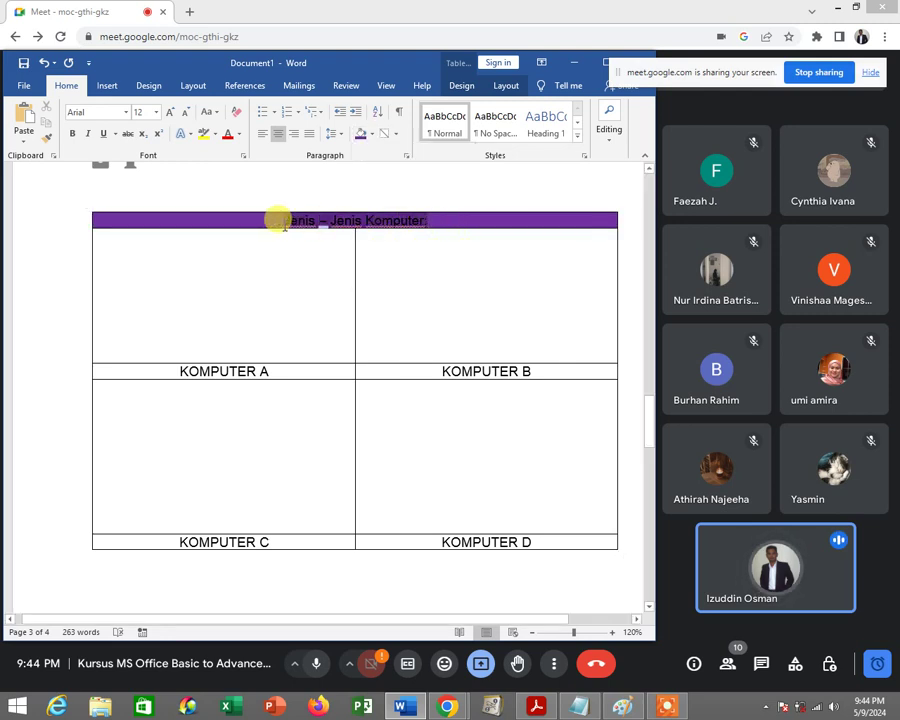
left_click(237, 136)
left_click(227, 182)
left_click(241, 362)
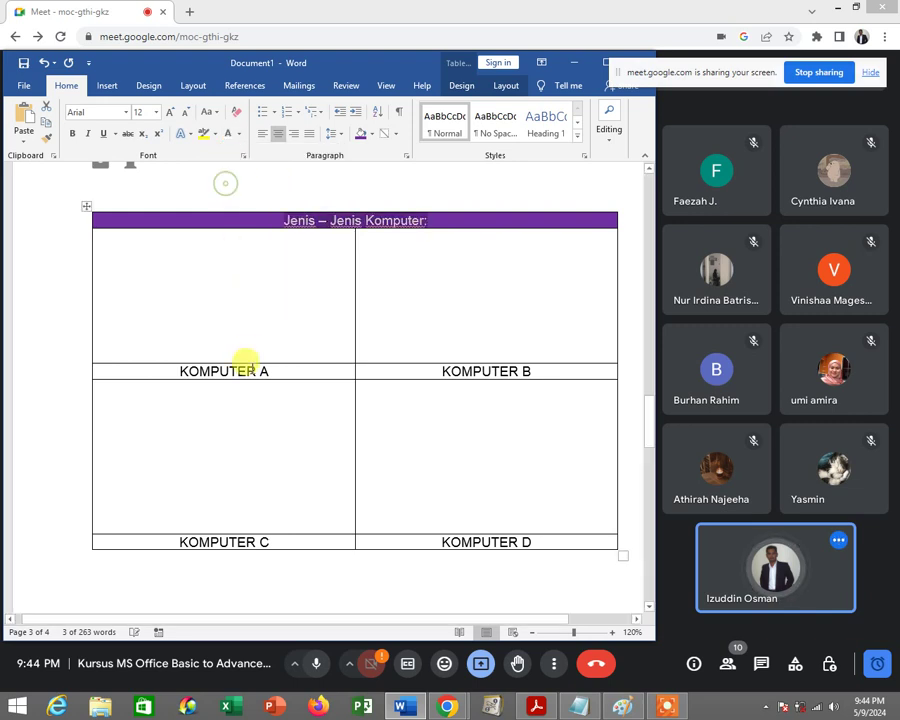
Shade the KOMPUTER A/B and KOMPUTER C/D caption rows light blue.
left_click(286, 372)
left_click_drag(160, 368, 508, 370)
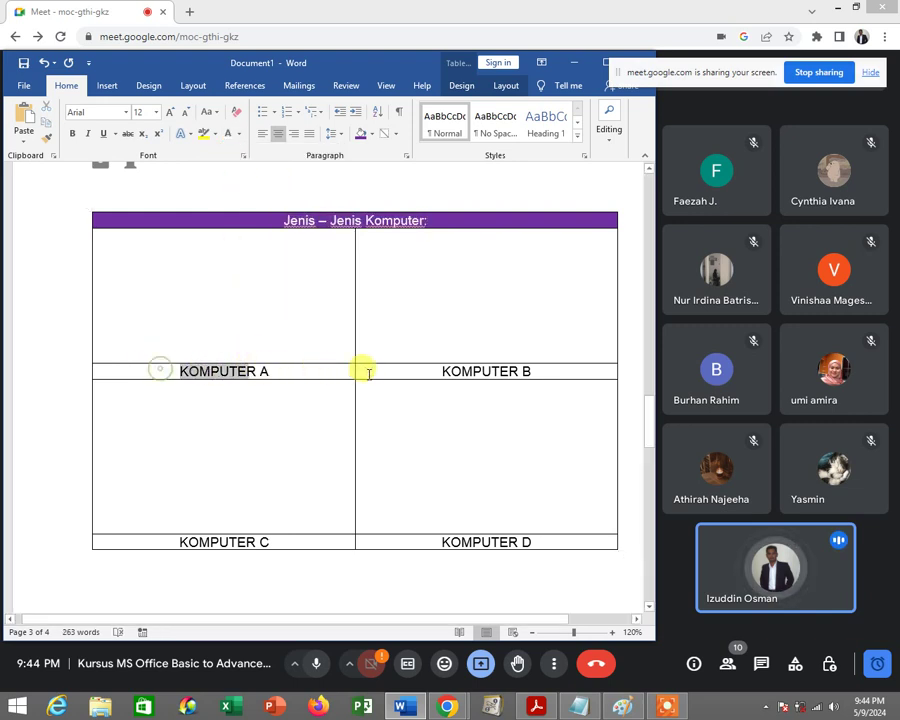
left_click(372, 135)
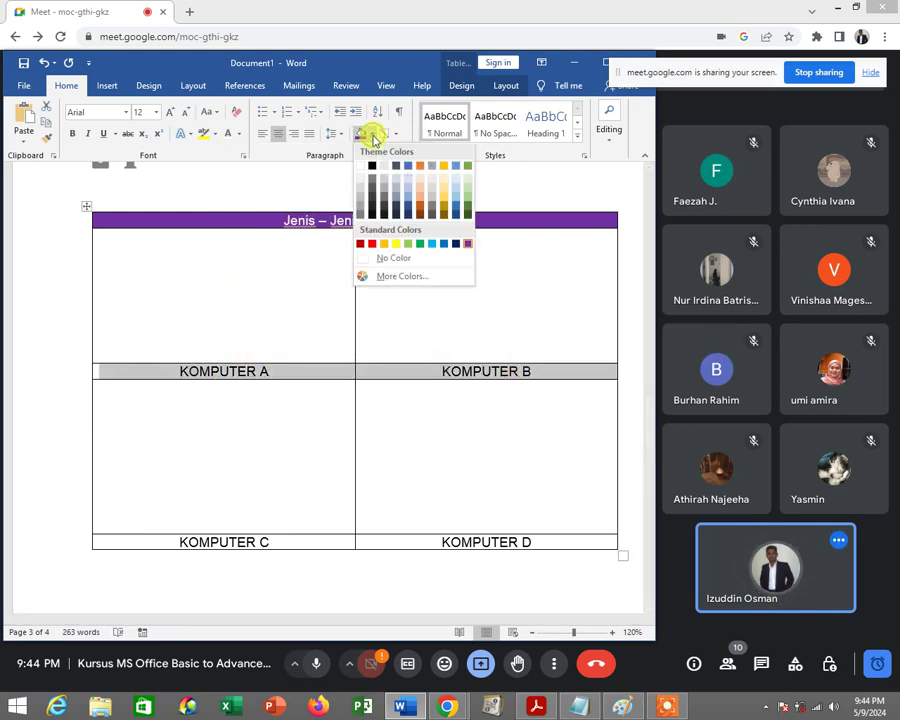
left_click(431, 250)
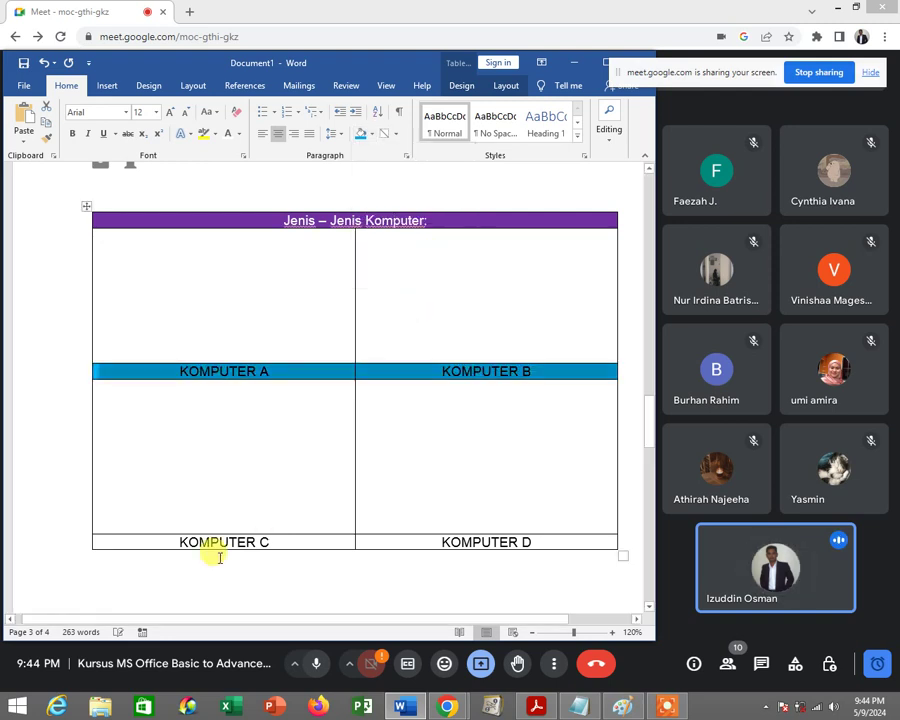
left_click_drag(177, 540, 510, 548)
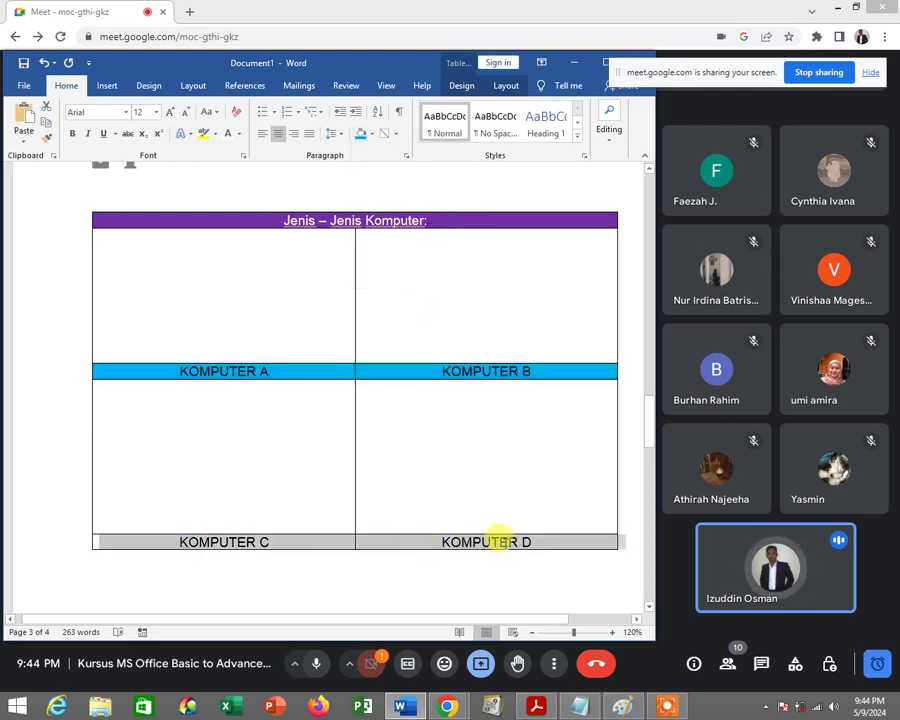
left_click(360, 134)
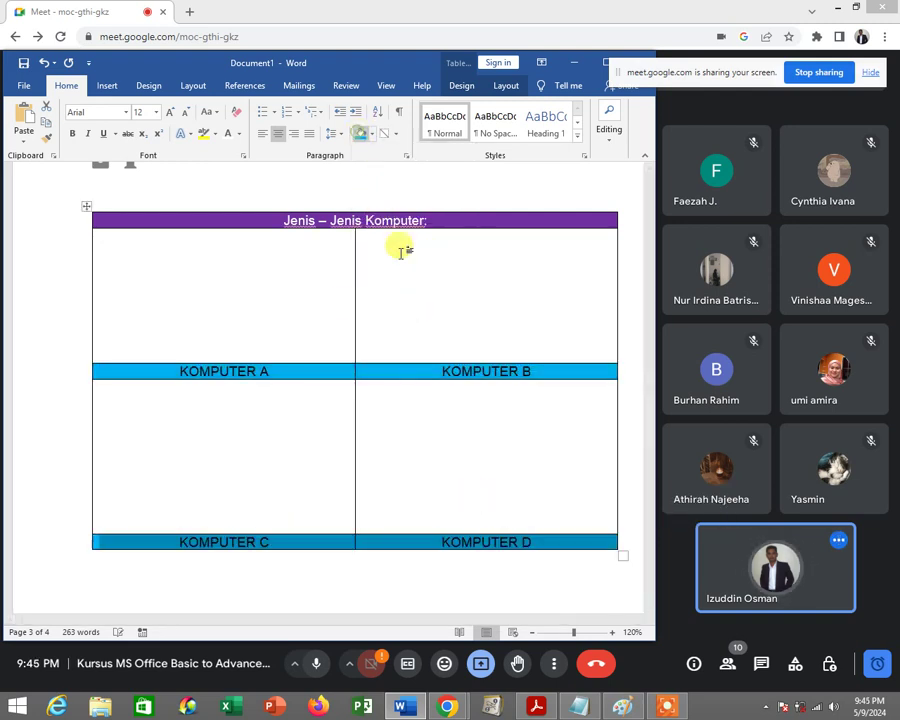
left_click(267, 312)
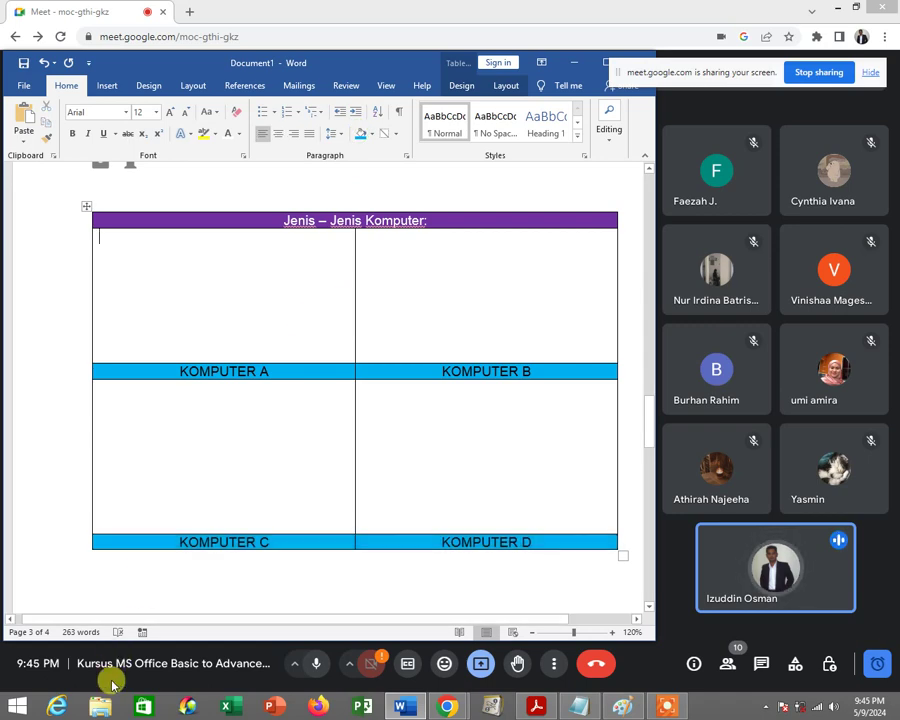
Open the Downloads folder from This PC in File Explorer.
left_click(833, 9)
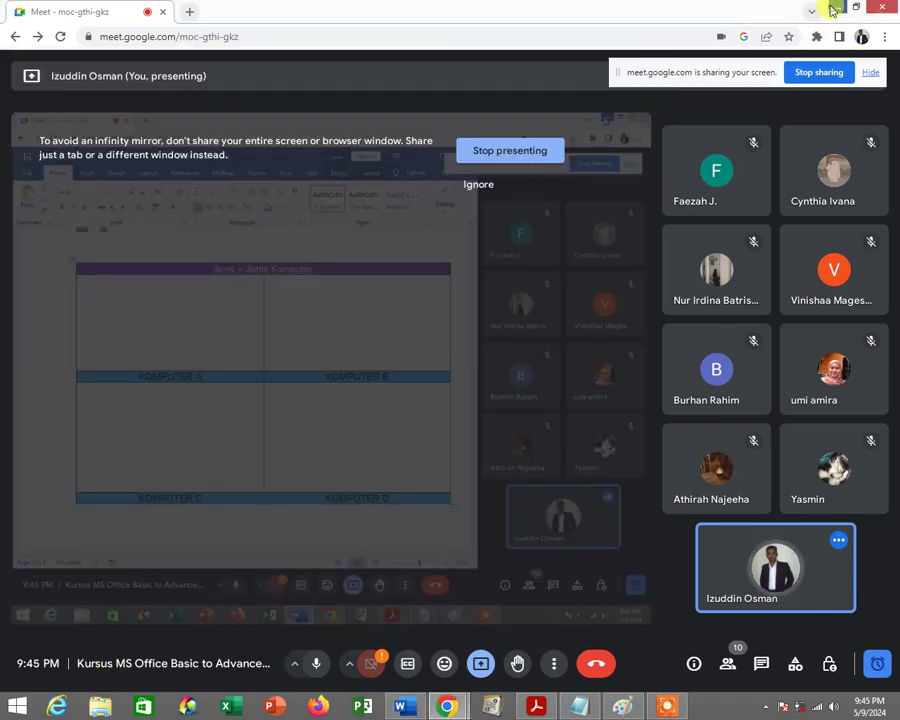
left_click(572, 63)
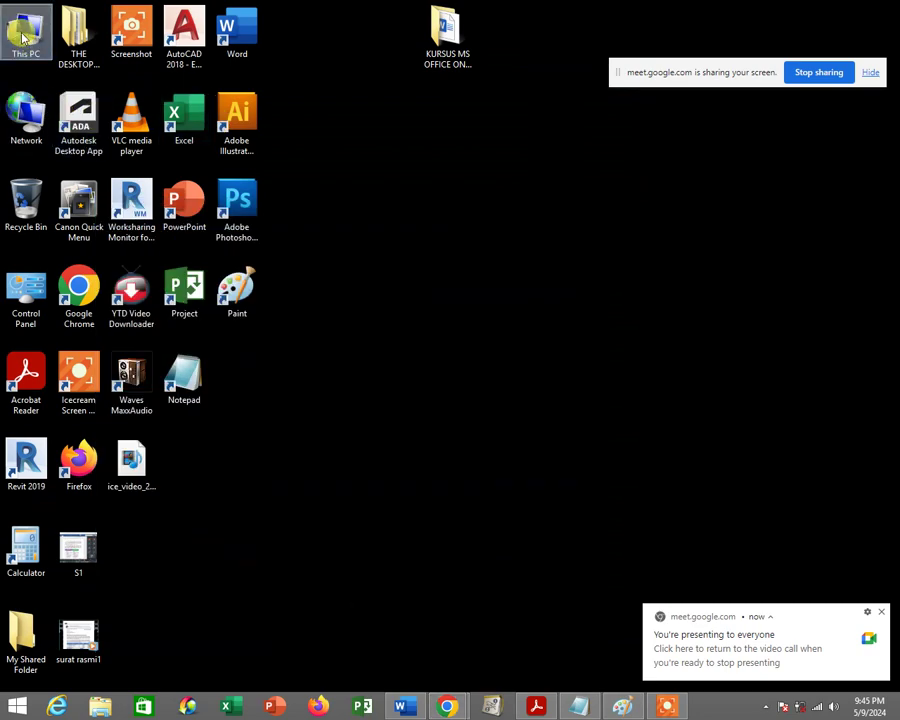
double_click(22, 37)
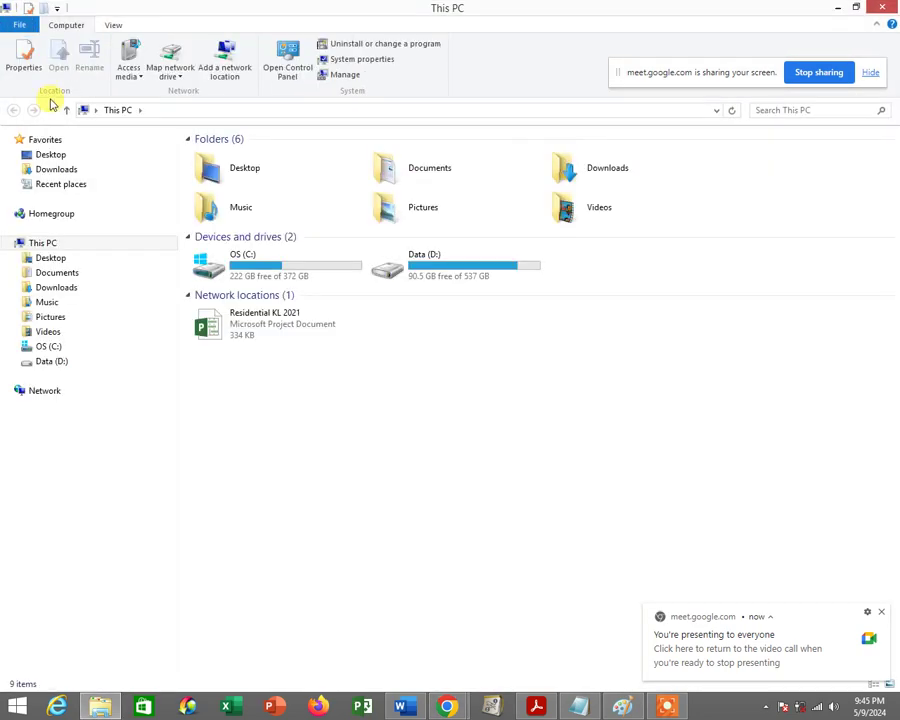
left_click(58, 169)
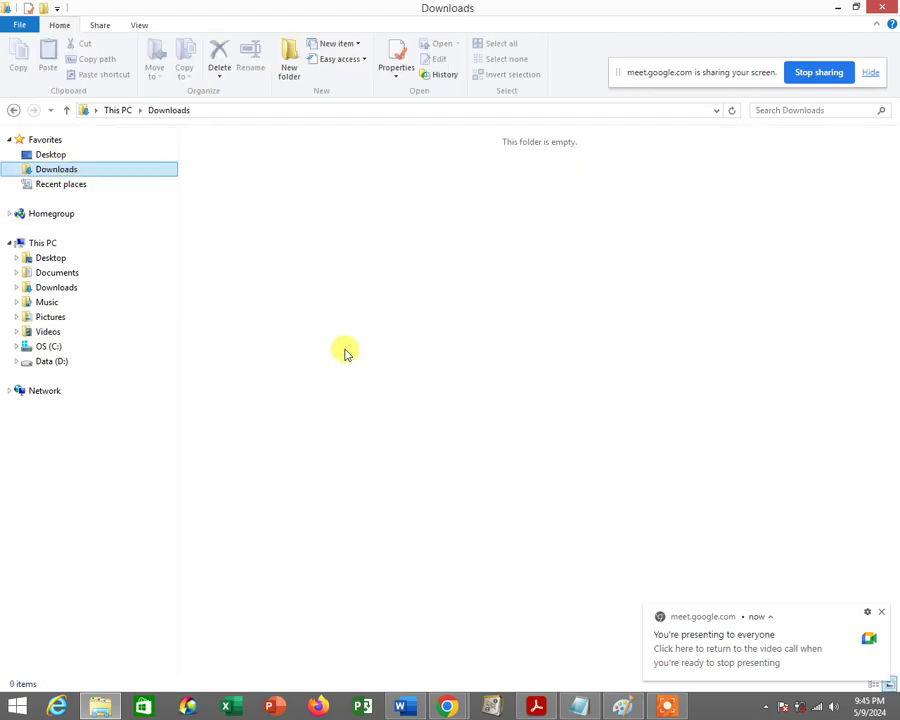
left_click(411, 332)
scroll(418, 347, "down", 2)
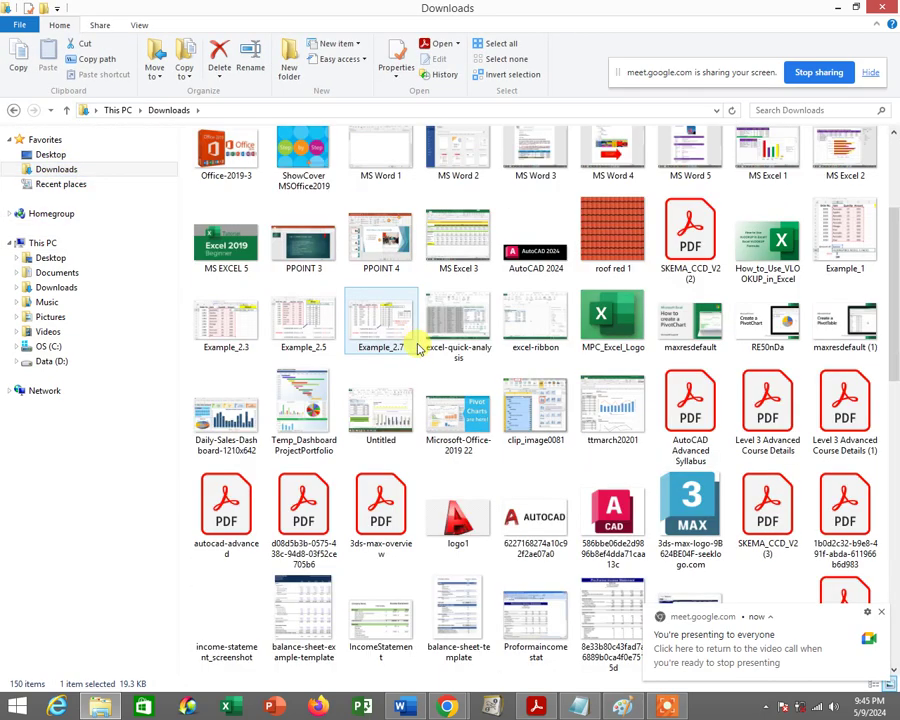
scroll(418, 347, "down", 8)
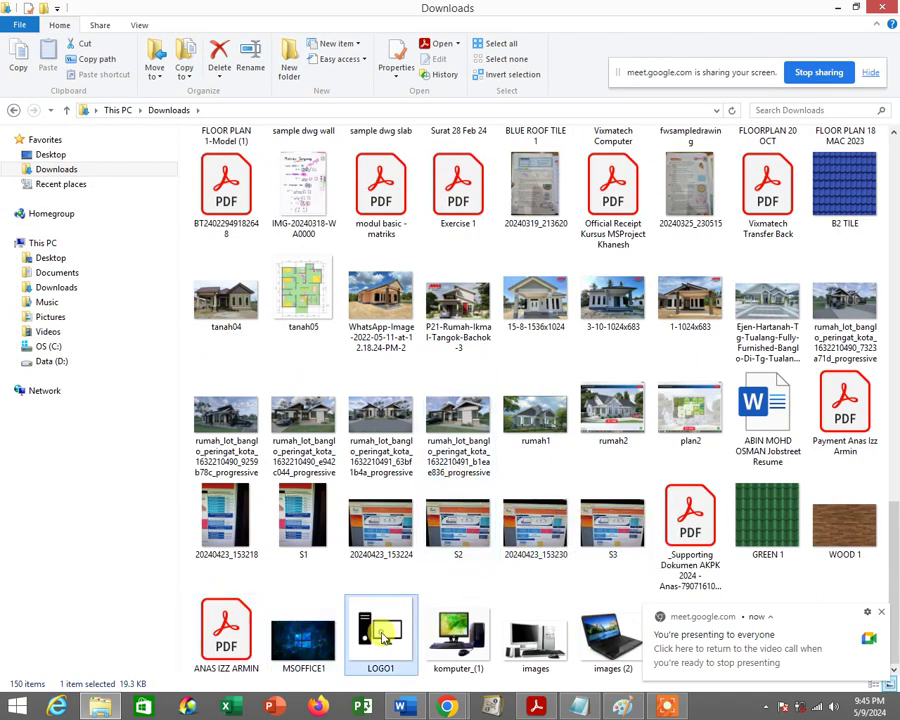
Copy the ThinkCentre_A57e_01_(1) photo and bring Word back to the front.
left_click(451, 648)
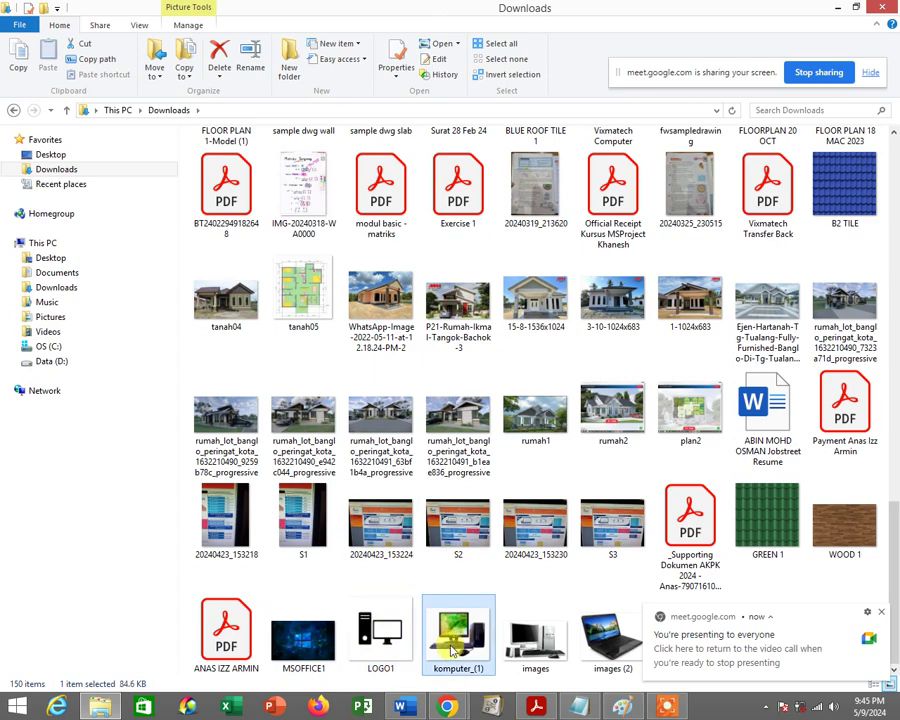
scroll(428, 610, "up", 10)
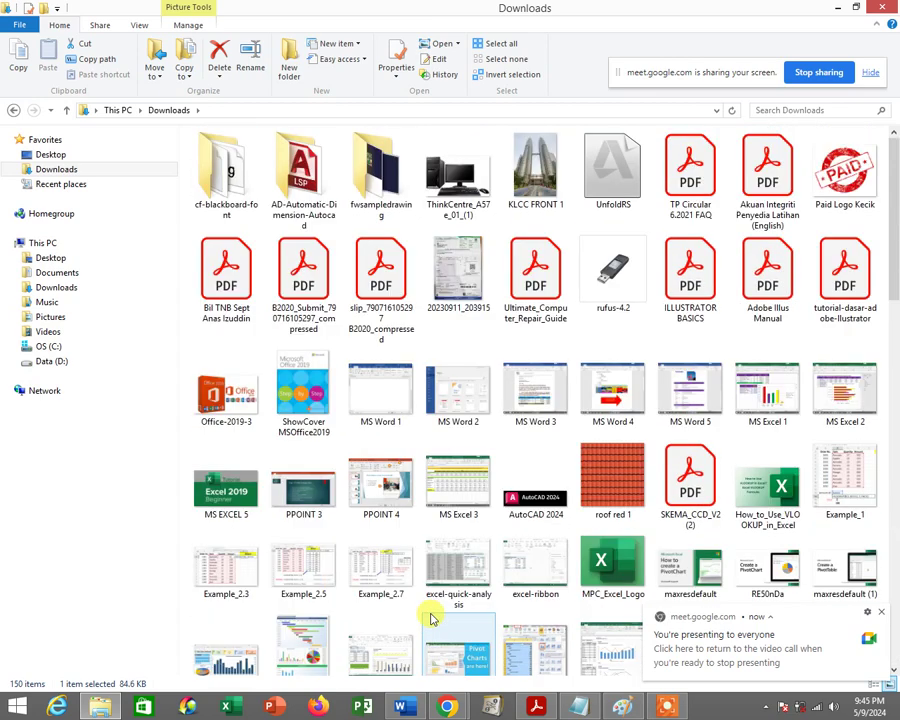
left_click(469, 177)
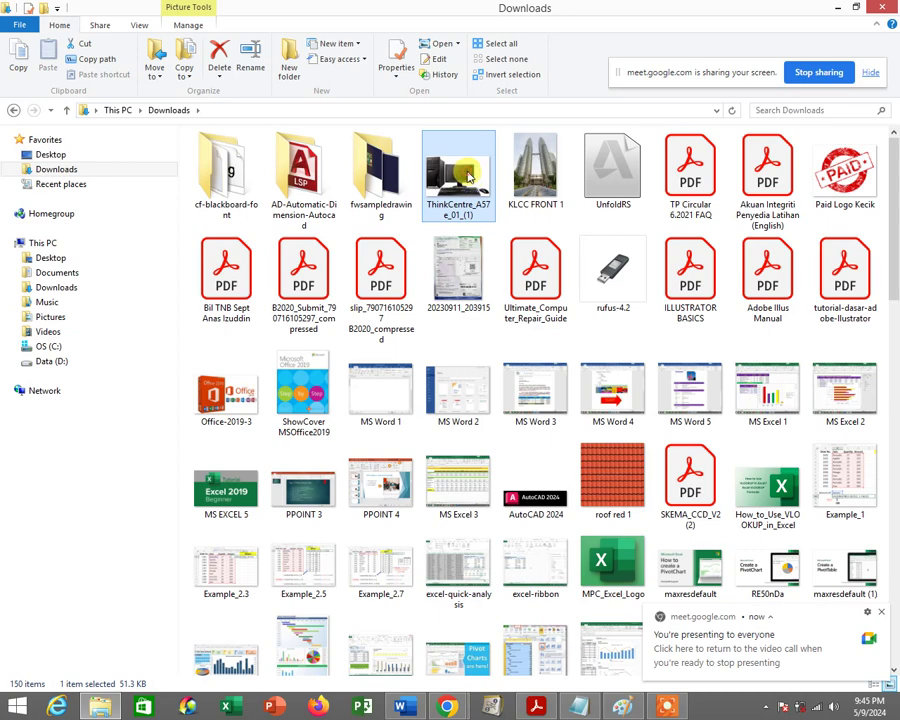
right_click(469, 177)
left_click(526, 493)
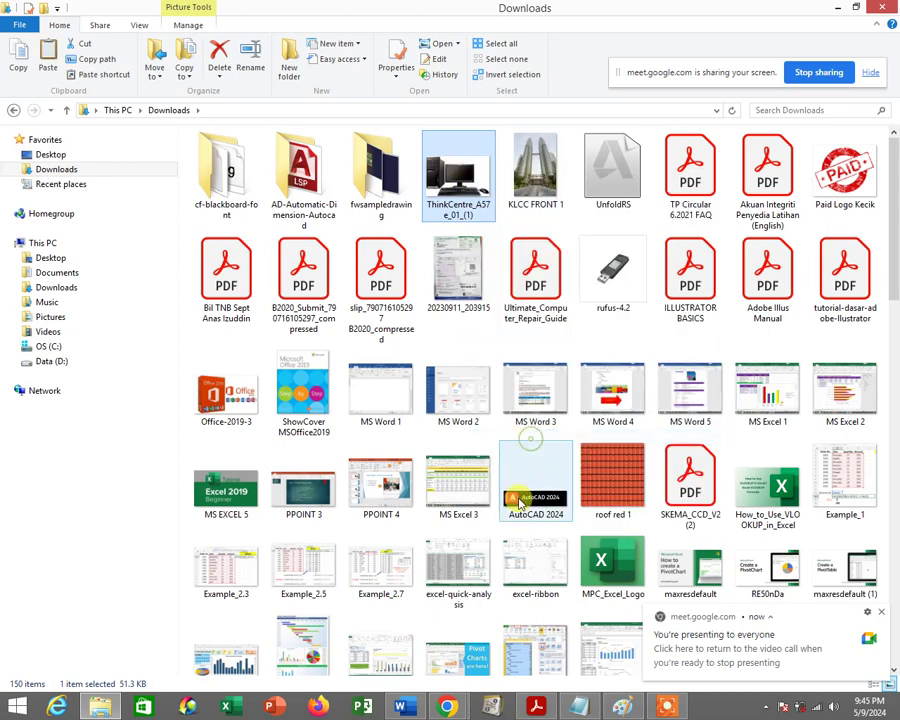
left_click(401, 707)
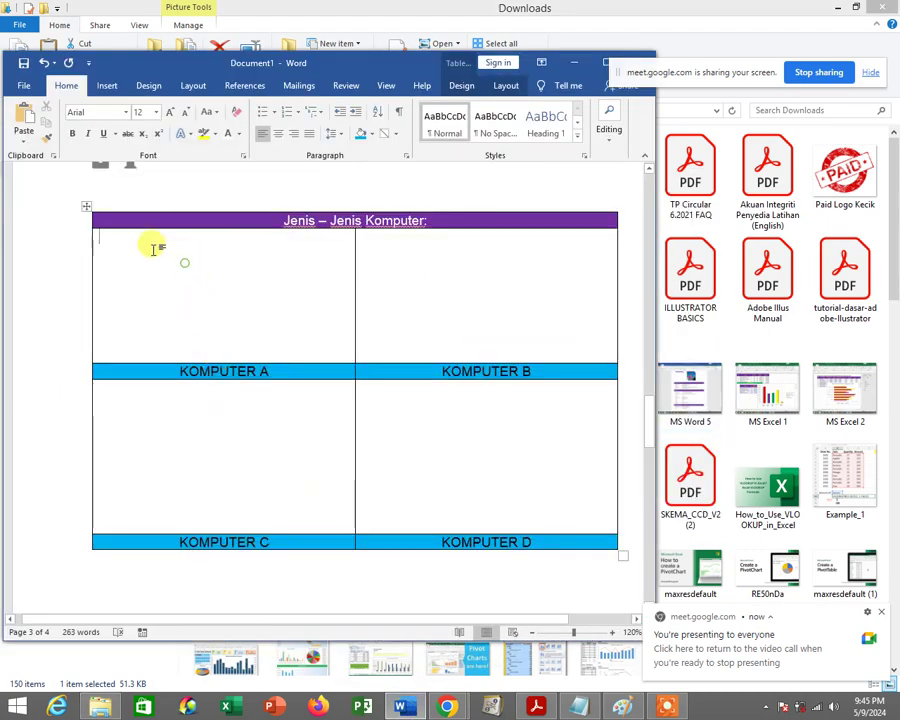
Paste the ThinkCentre photo into the cell above KOMPUTER A and centre it horizontally.
right_click(148, 247)
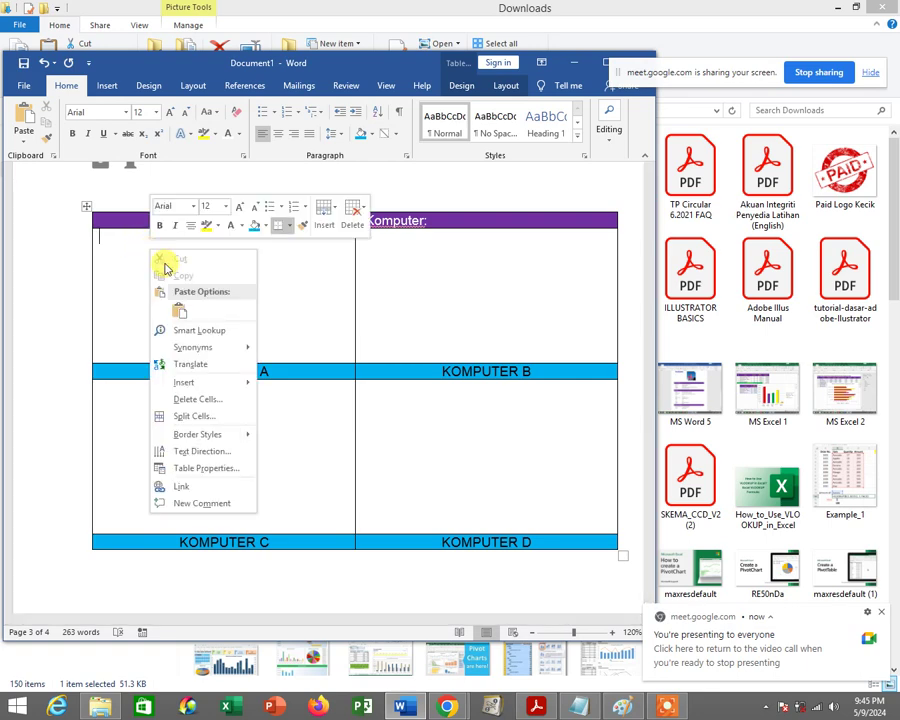
left_click(177, 316)
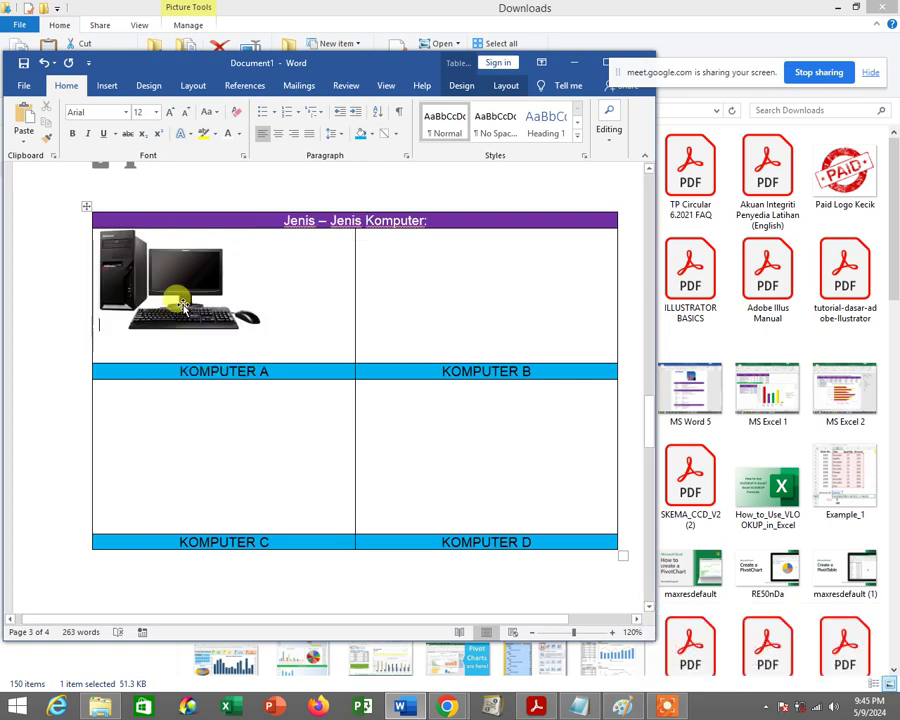
left_click(180, 316)
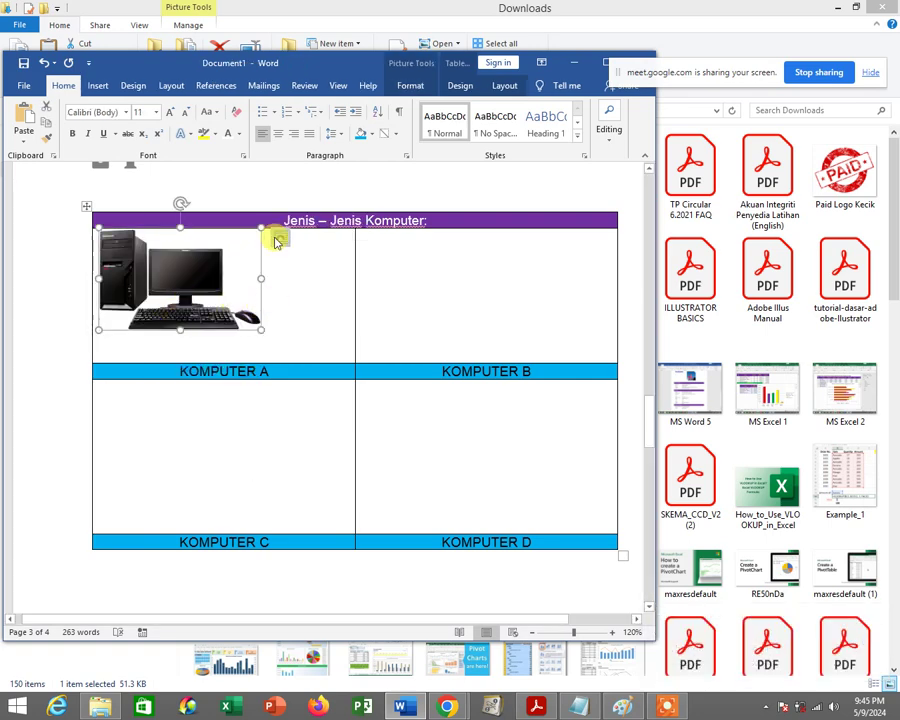
left_click(285, 279)
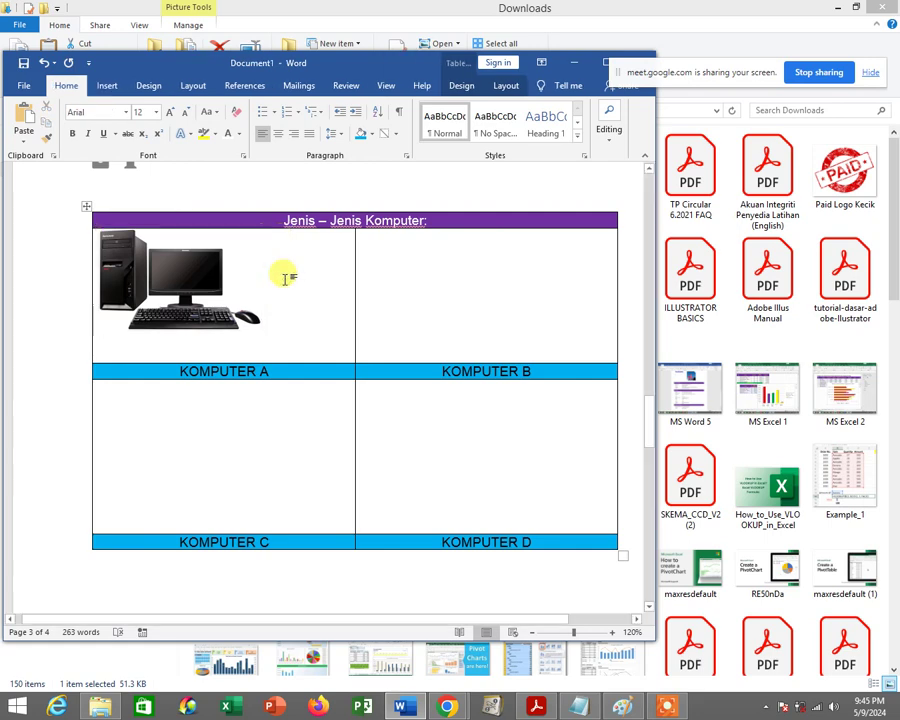
left_click(278, 137)
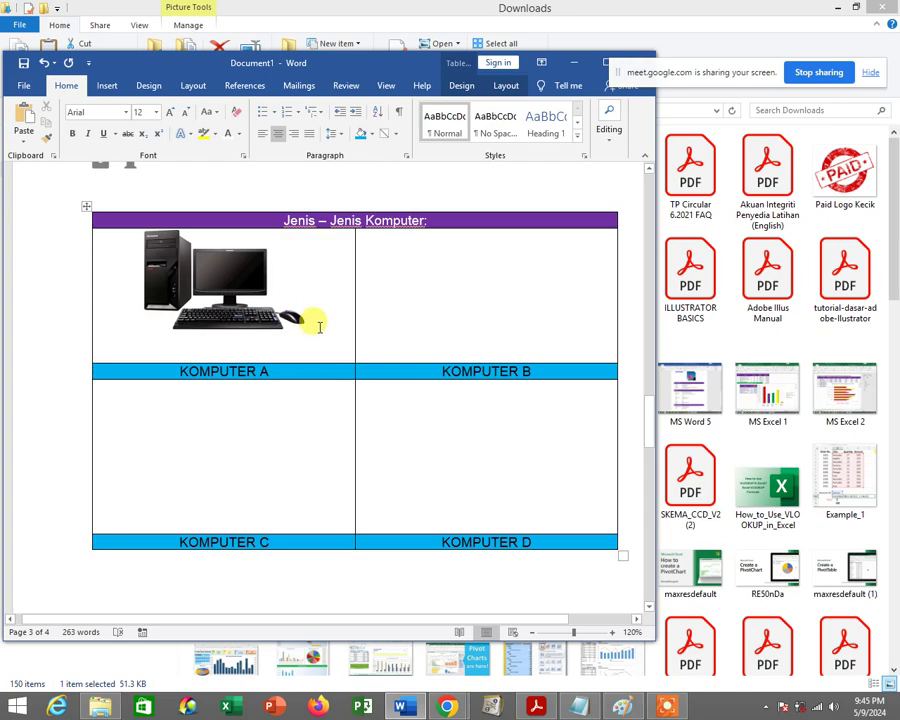
left_click(320, 327)
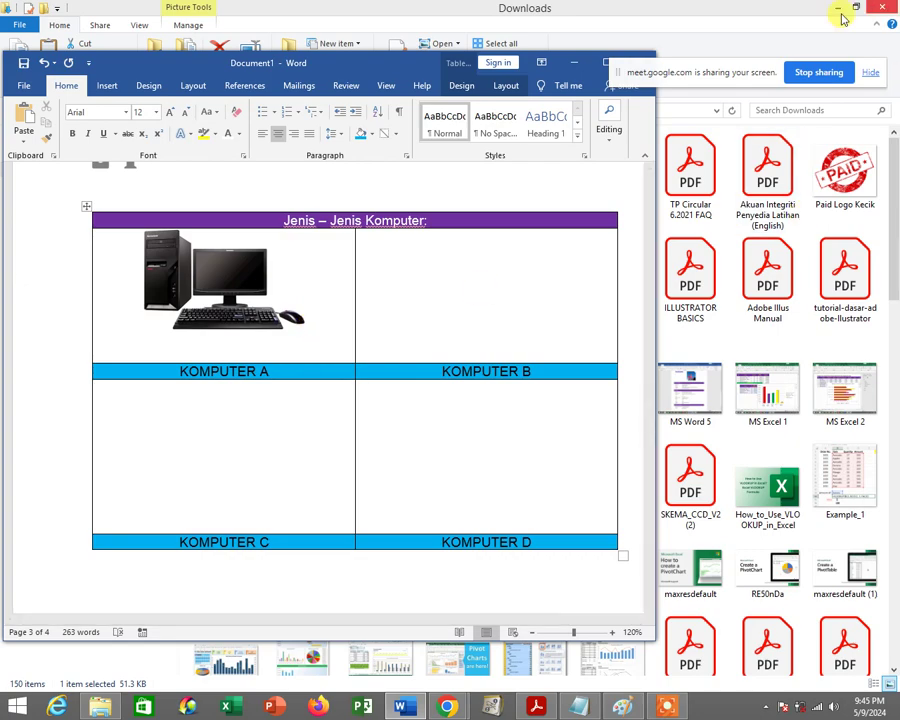
left_click(839, 9)
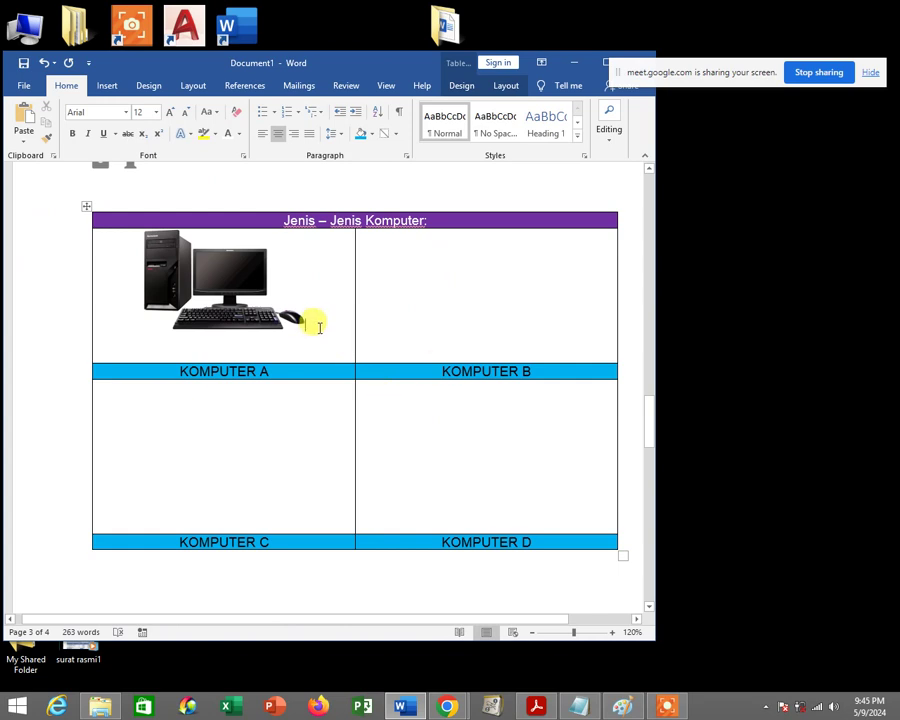
Set the photo cell's vertical alignment to Center in Table Properties.
right_click(319, 328)
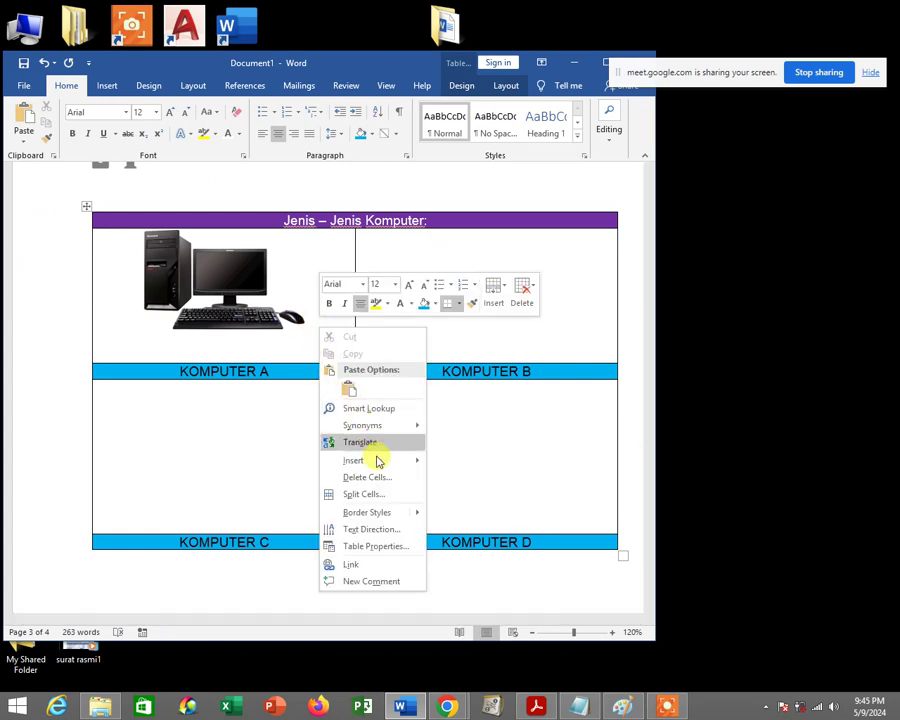
left_click(397, 548)
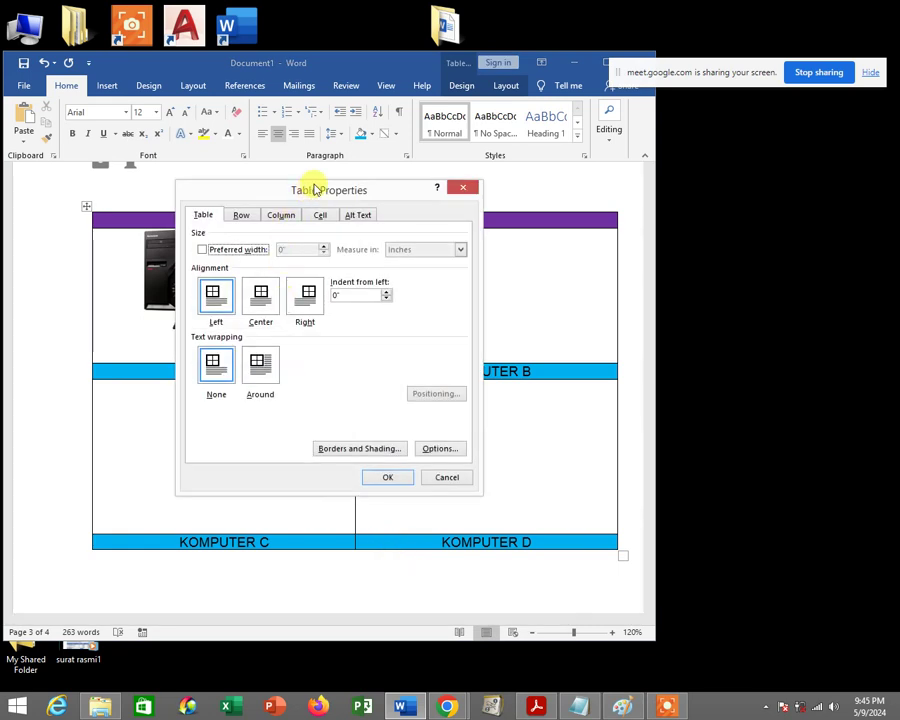
left_click_drag(333, 193, 557, 201)
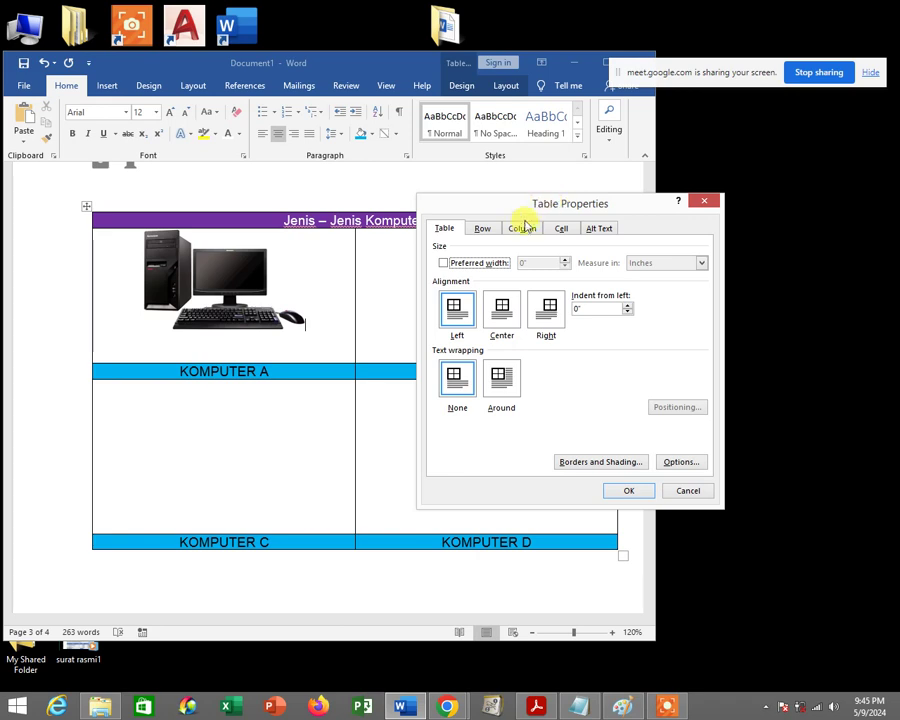
left_click(560, 229)
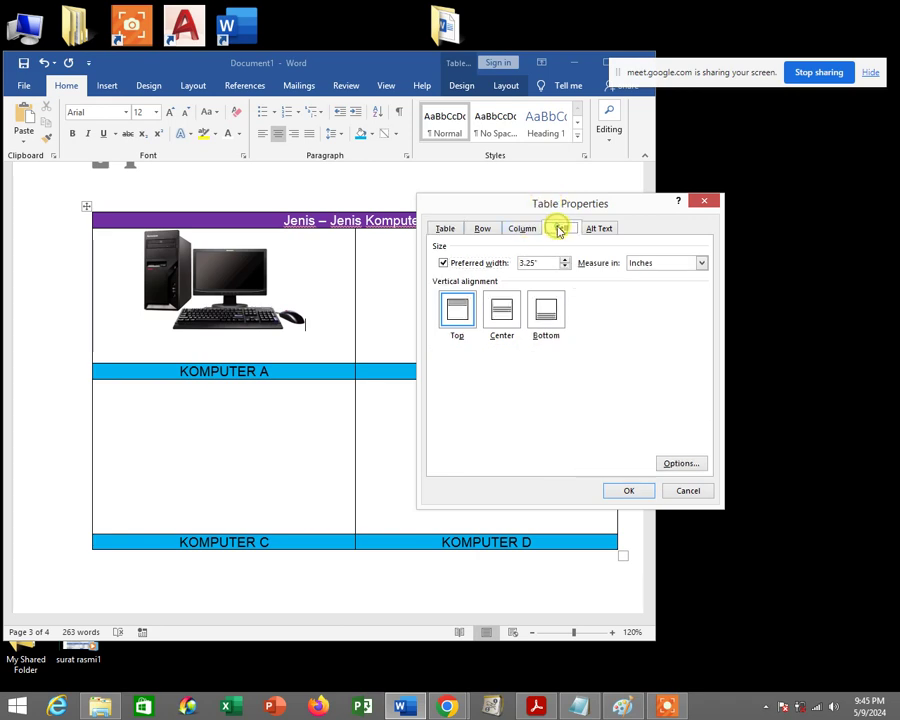
left_click(505, 315)
left_click(626, 490)
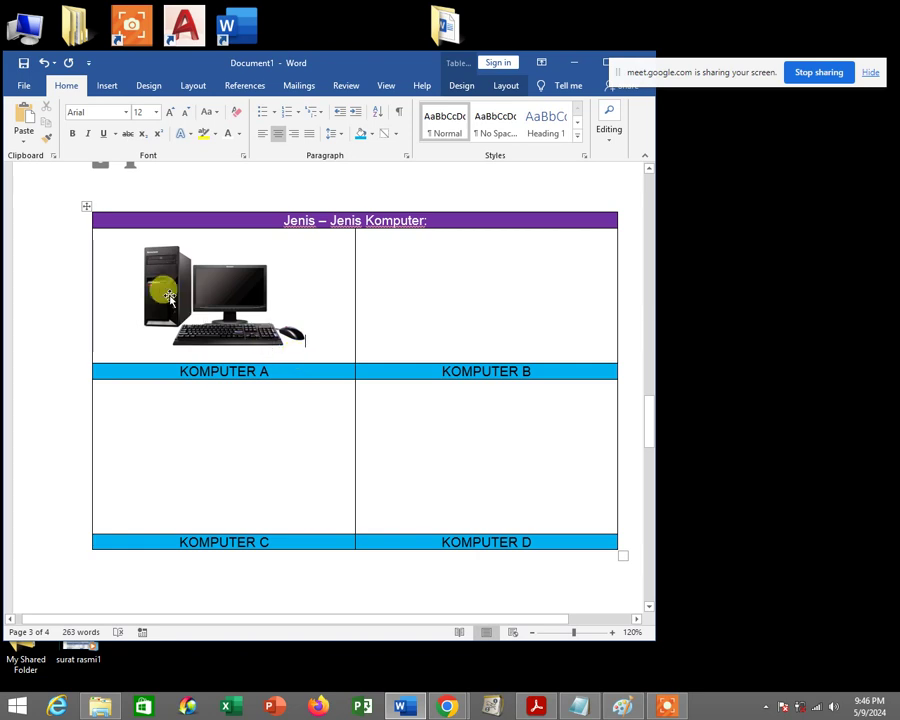
left_click(173, 230)
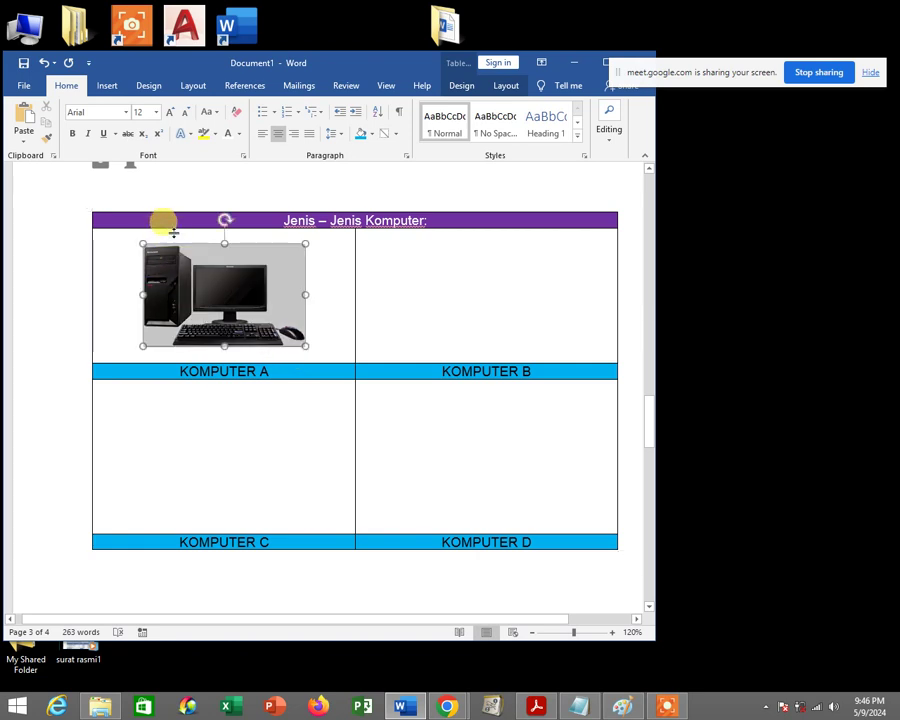
left_click(493, 240)
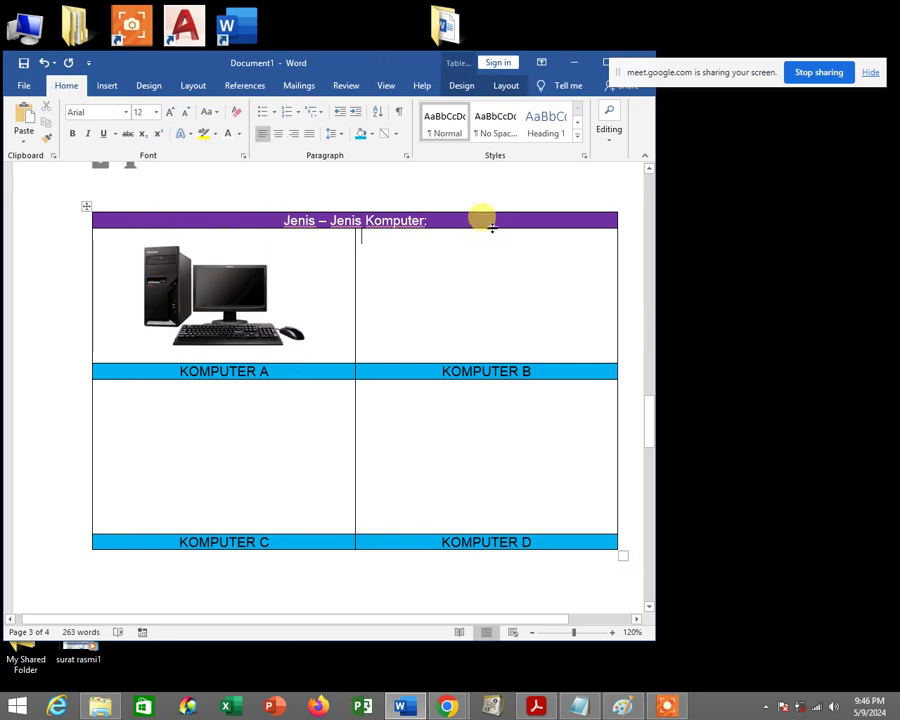
Make the purple header row slightly taller.
mouse_move(450, 708)
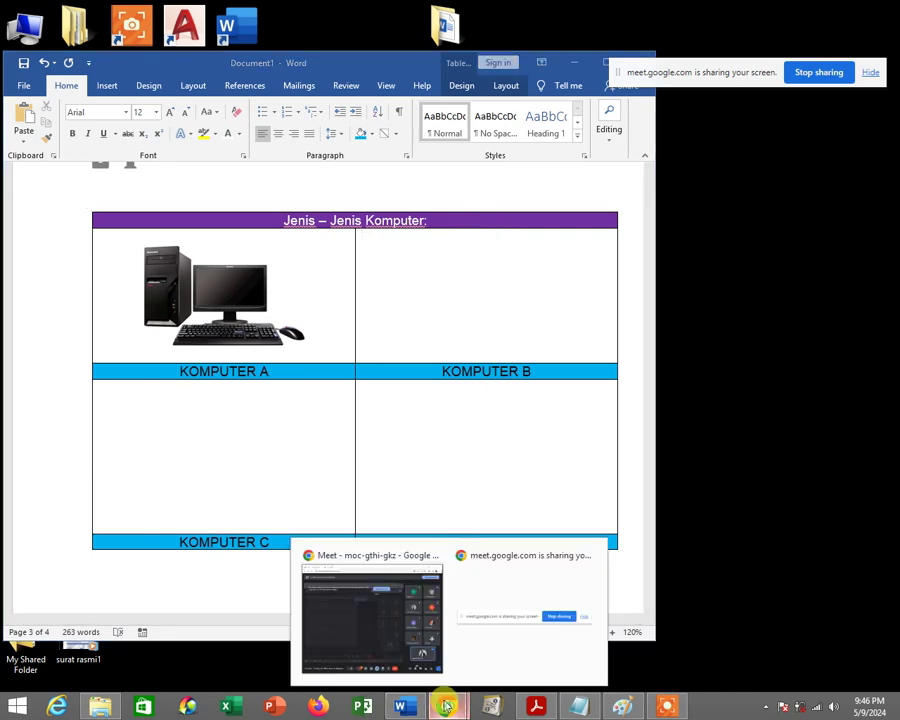
left_click(370, 620)
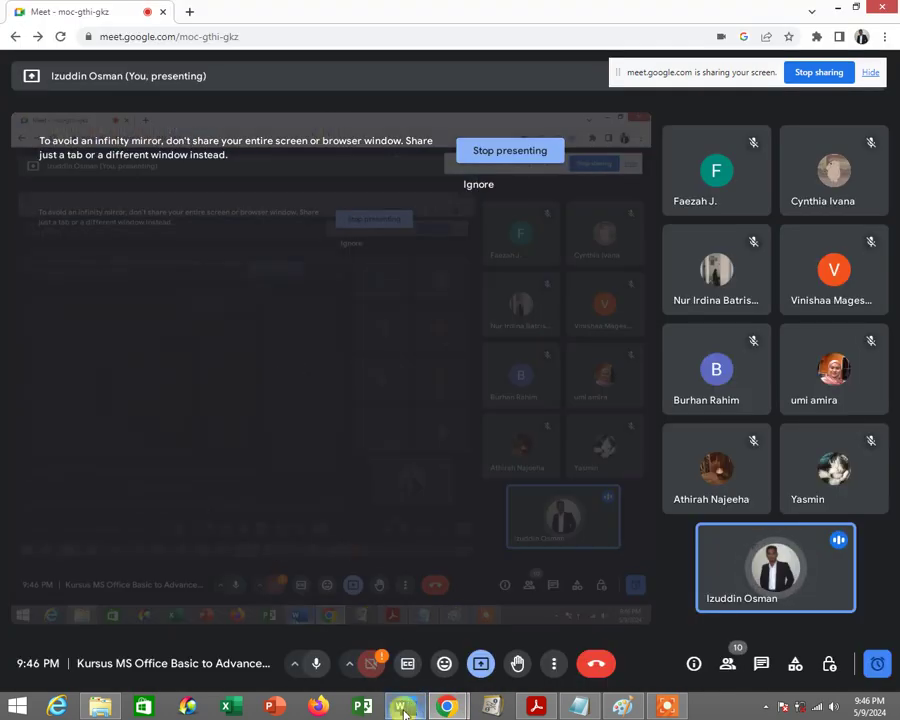
left_click(403, 706)
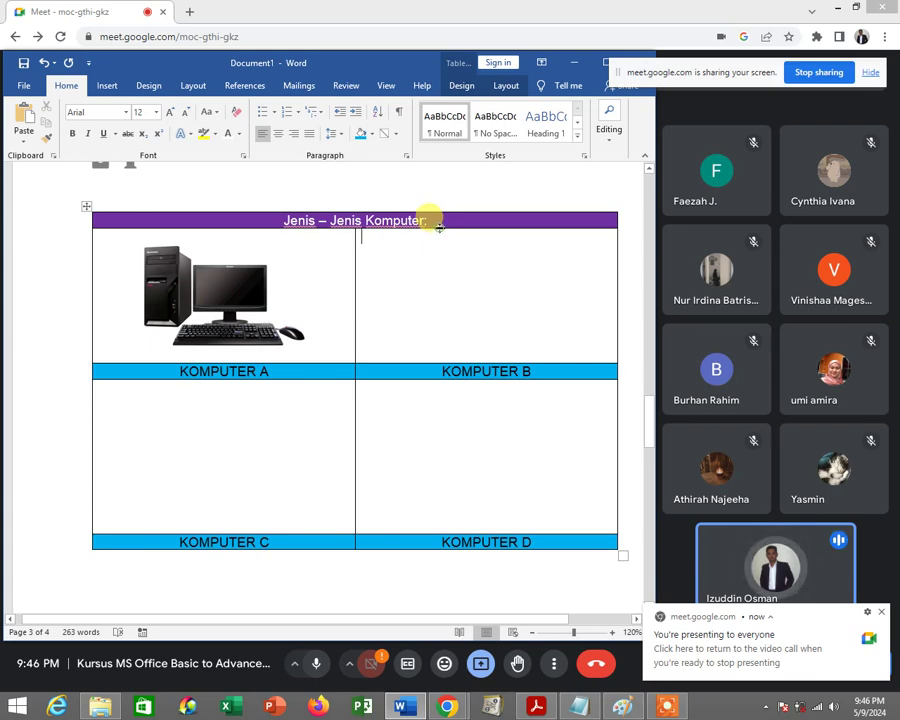
left_click_drag(436, 229, 440, 241)
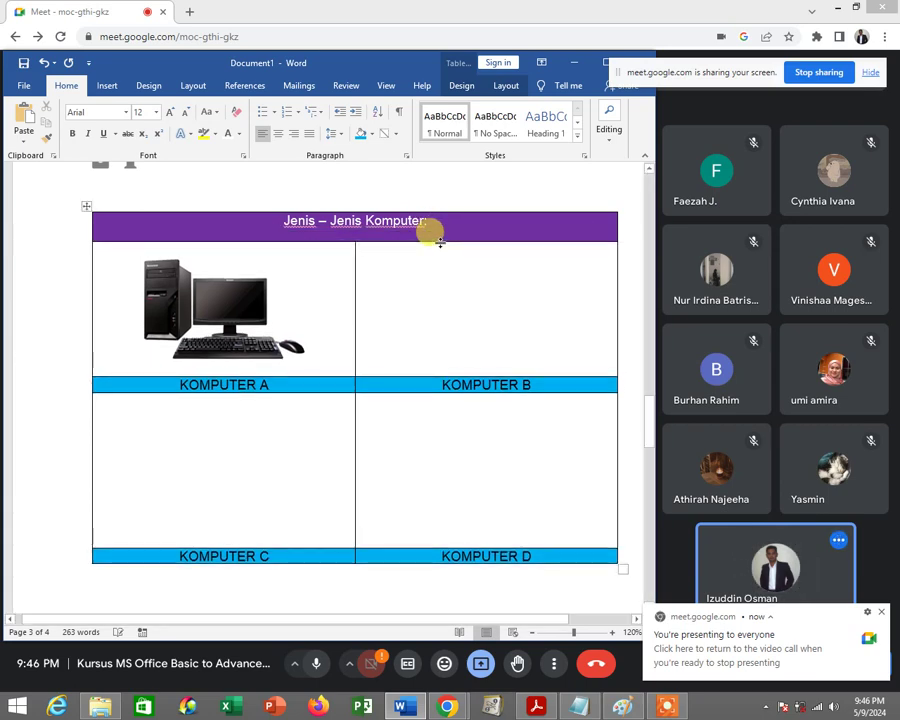
Set the heading cell's vertical alignment to Center via Table Properties.
left_click_drag(267, 219, 440, 216)
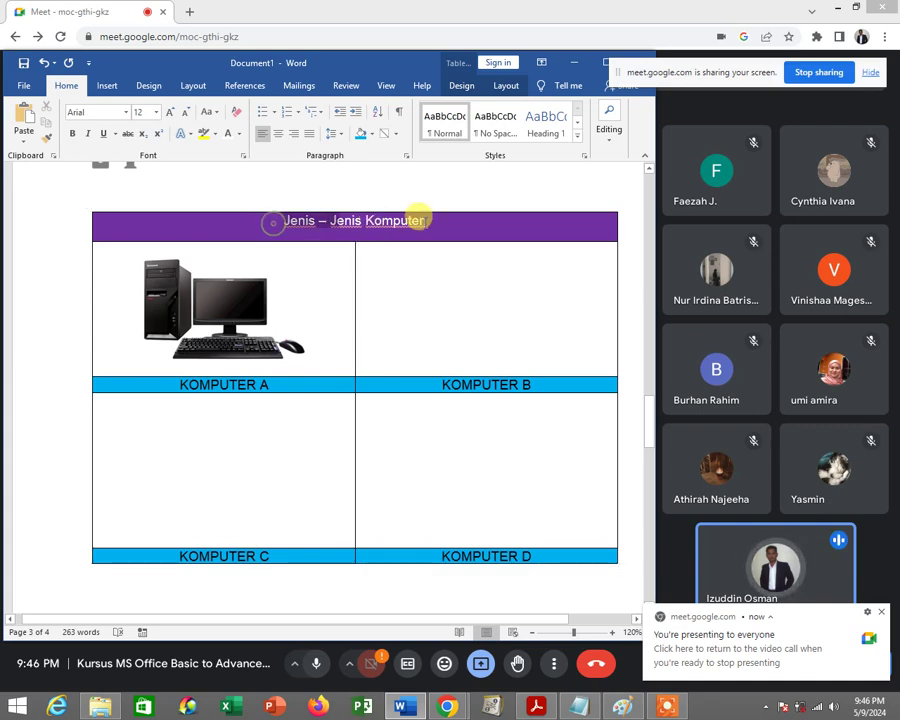
right_click(450, 224)
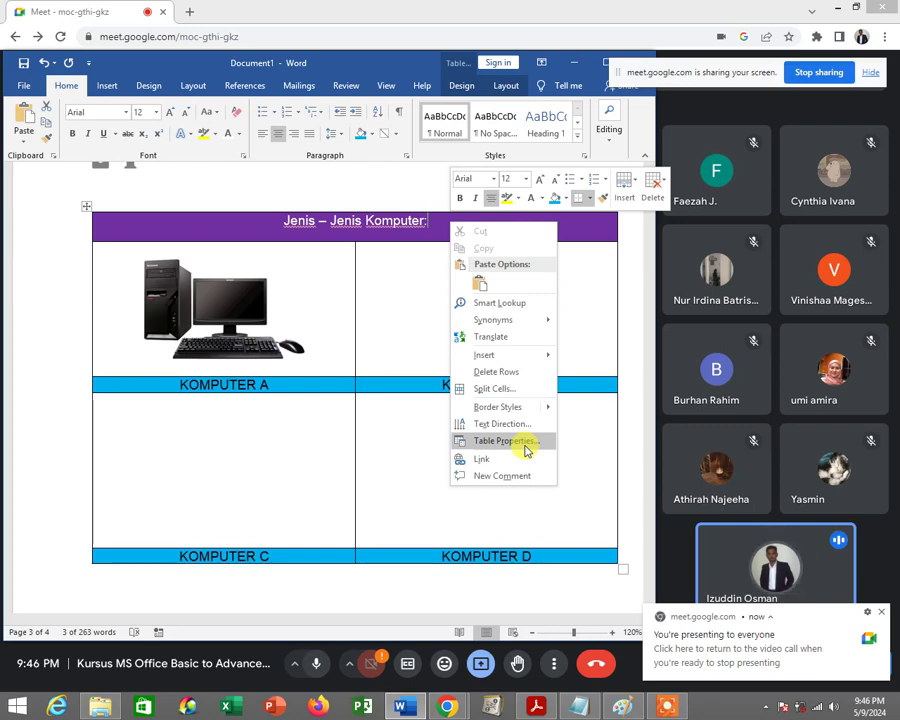
left_click(527, 450)
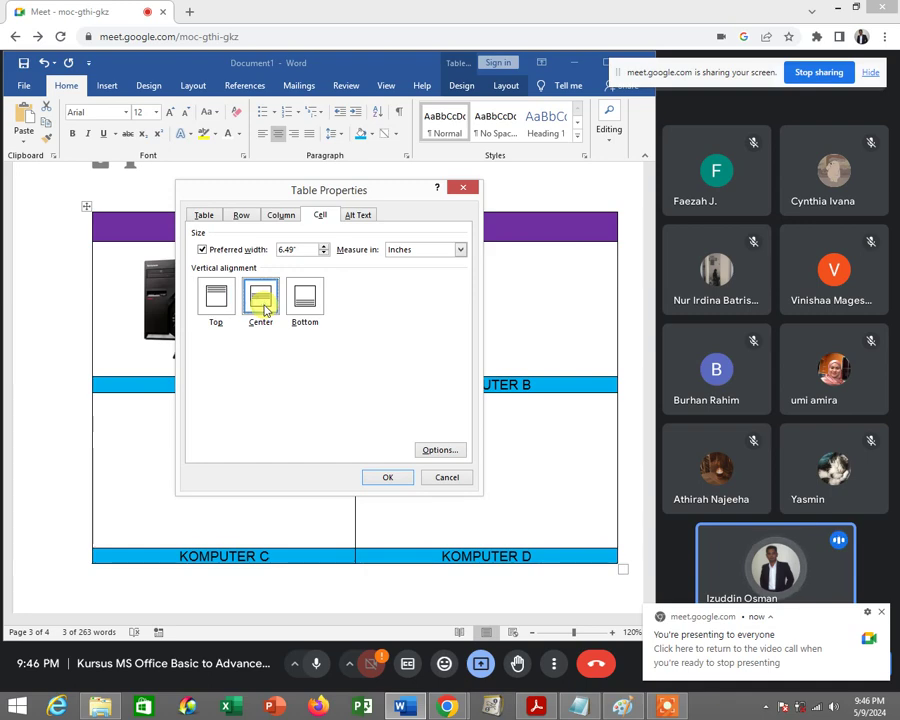
left_click(385, 474)
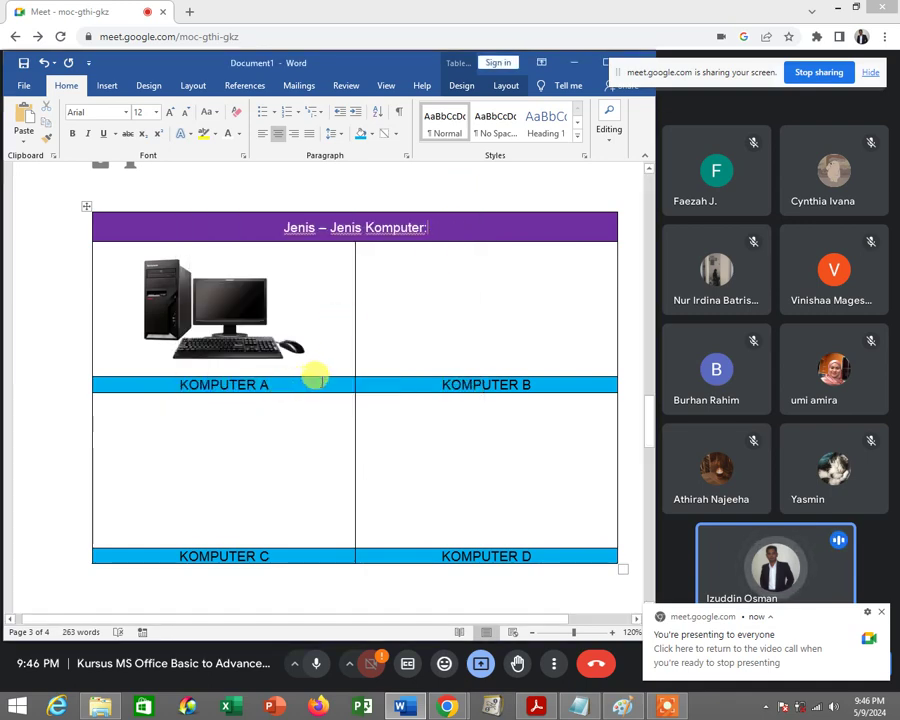
left_click(423, 318)
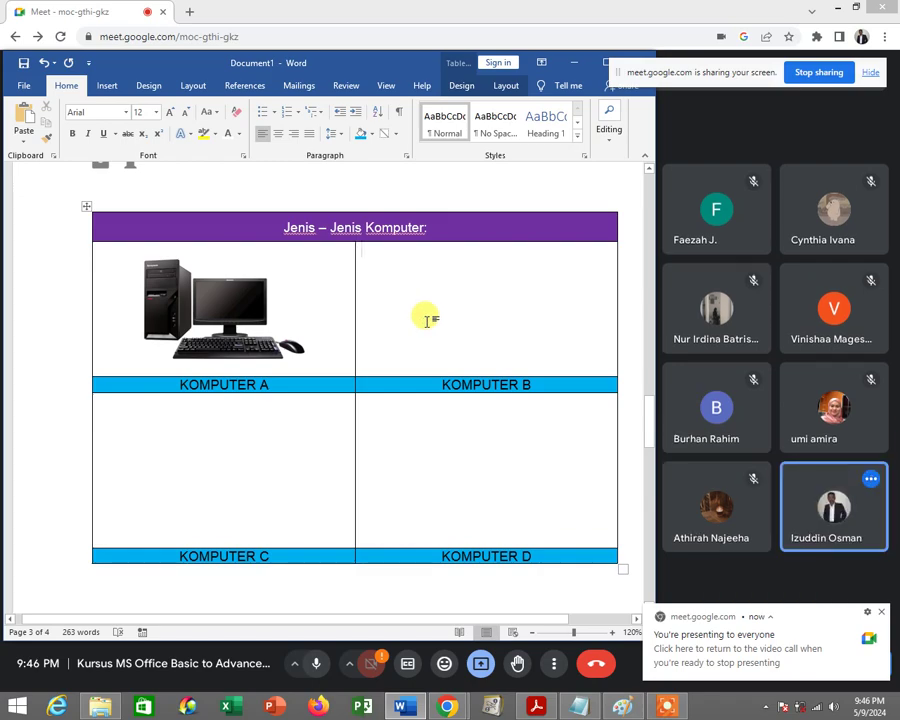
Copy komputer_(1) from Downloads and paste it into the picture cell above KOMPUTER B.
left_click(98, 707)
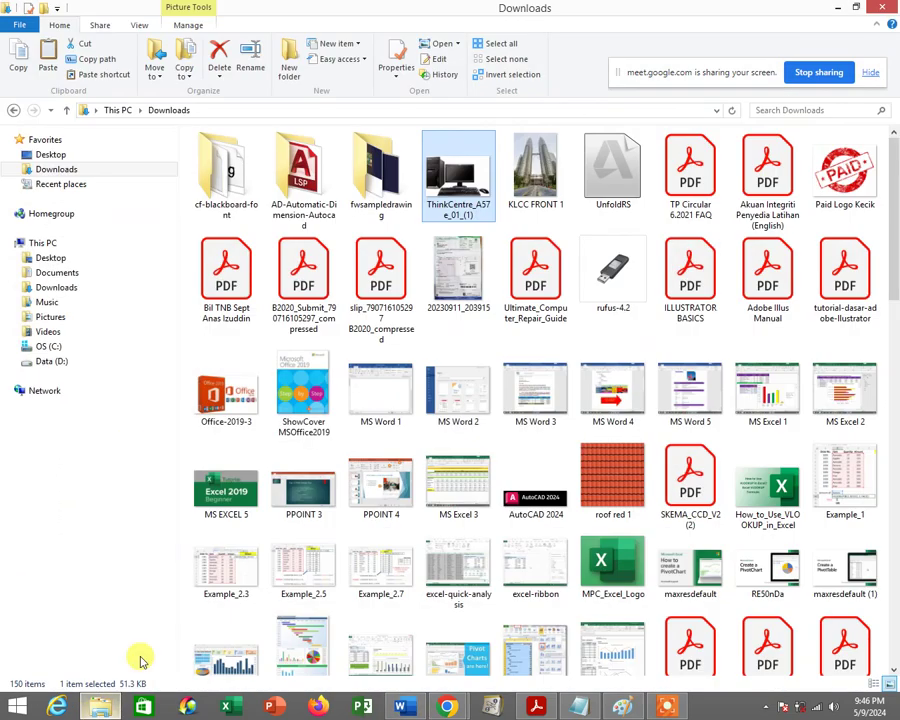
scroll(476, 352, "down", 10)
scroll(440, 600, "down", 10)
left_click(470, 643)
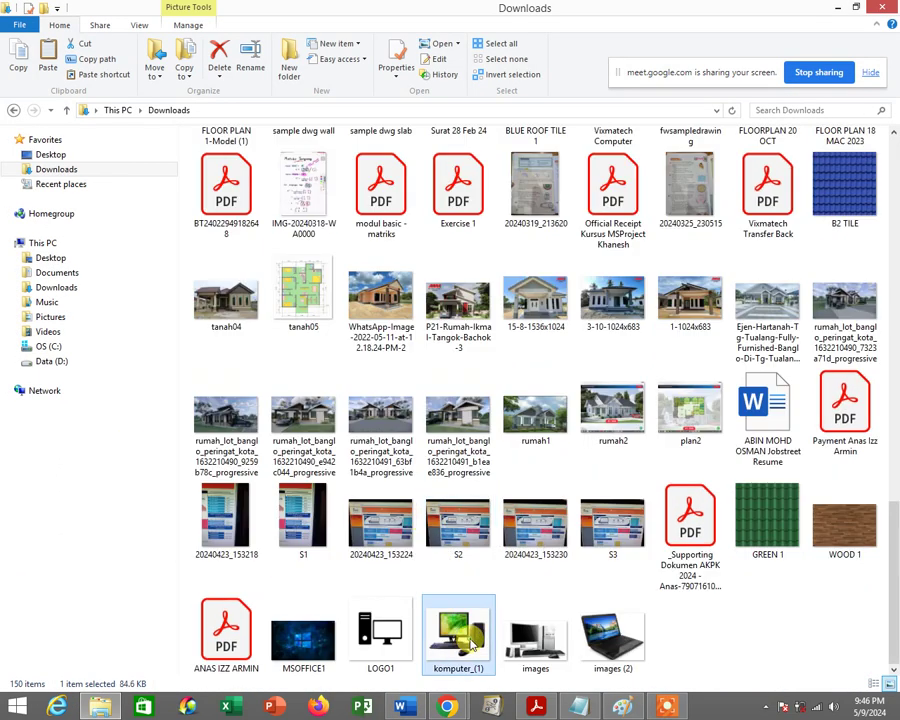
right_click(470, 643)
left_click(500, 553)
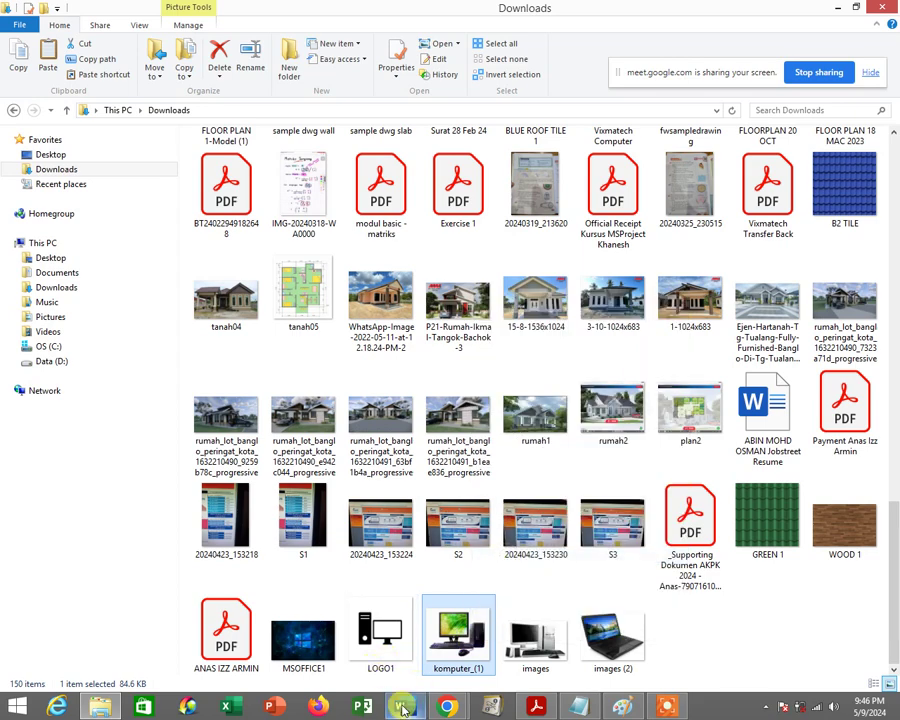
key("alt+Tab")
right_click(406, 258)
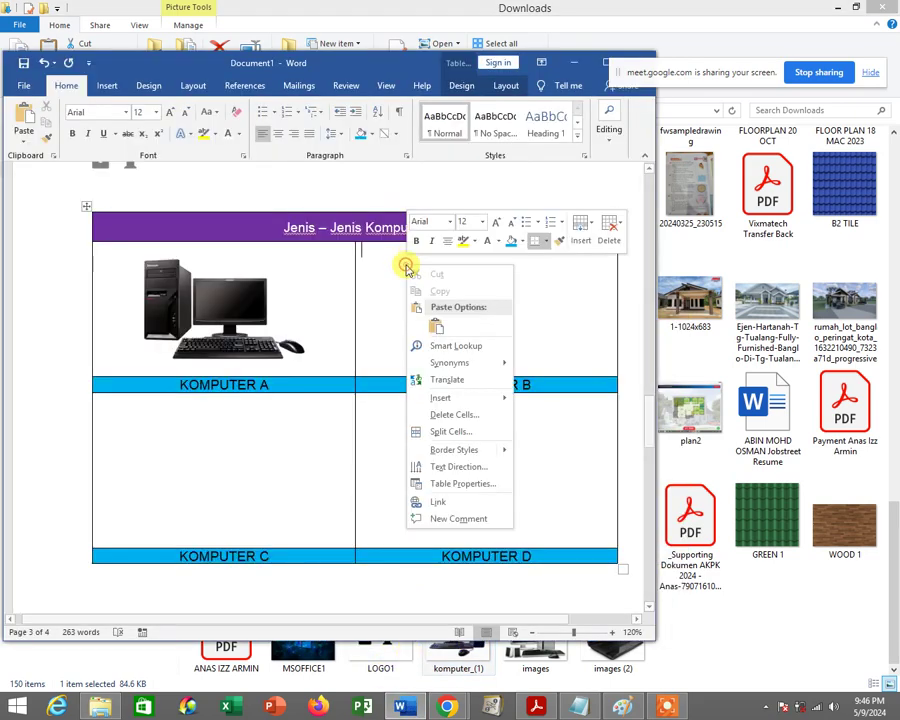
left_click(437, 322)
left_click(340, 498)
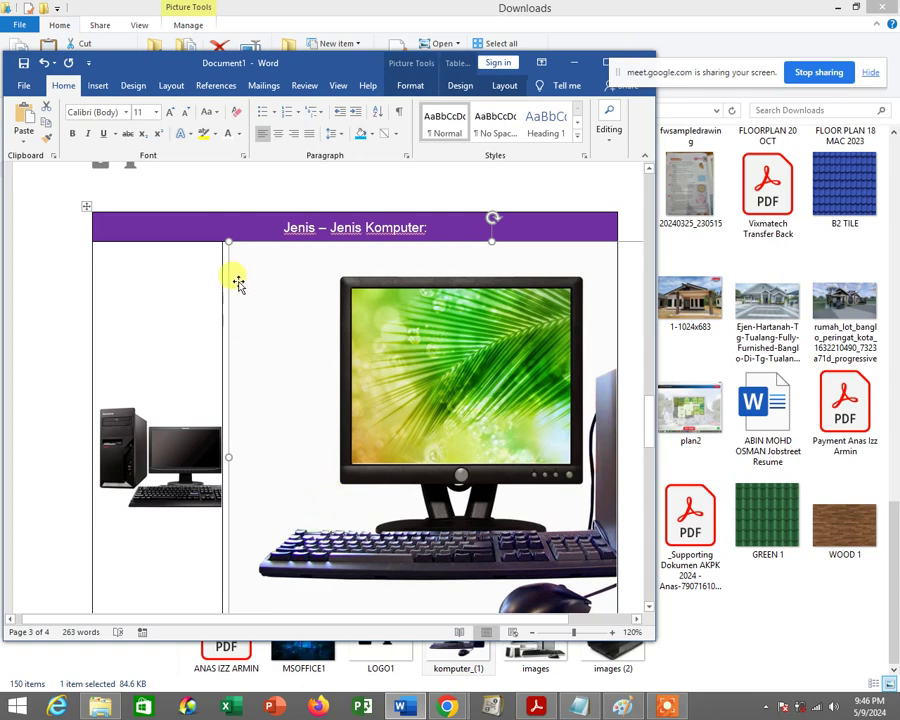
Resize the komputer_(1) picture down to fit the KOMPUTER B cell.
left_click_drag(226, 236, 318, 326)
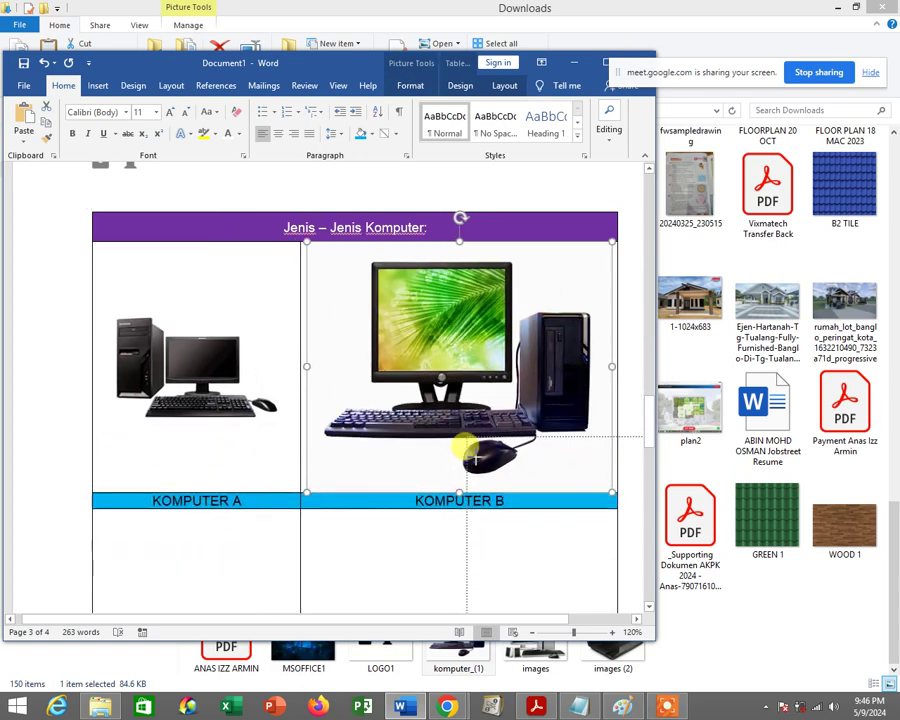
mouse_move(497, 477)
left_mouse_down()
mouse_move(475, 449)
mouse_move(483, 368)
left_mouse_up()
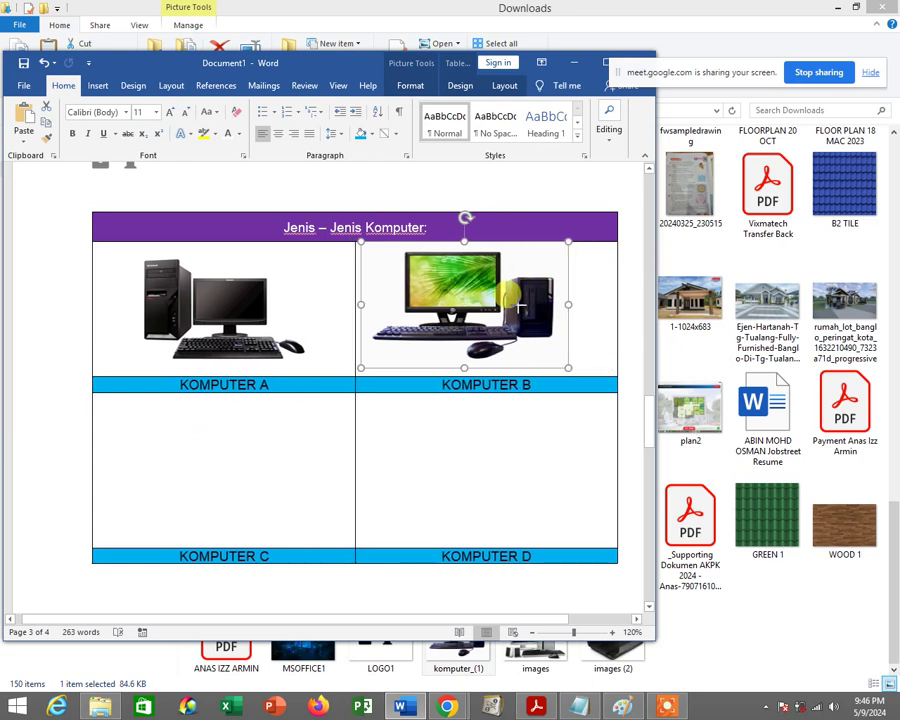
left_click_drag(608, 305, 574, 300)
left_click(536, 298)
left_click(486, 316)
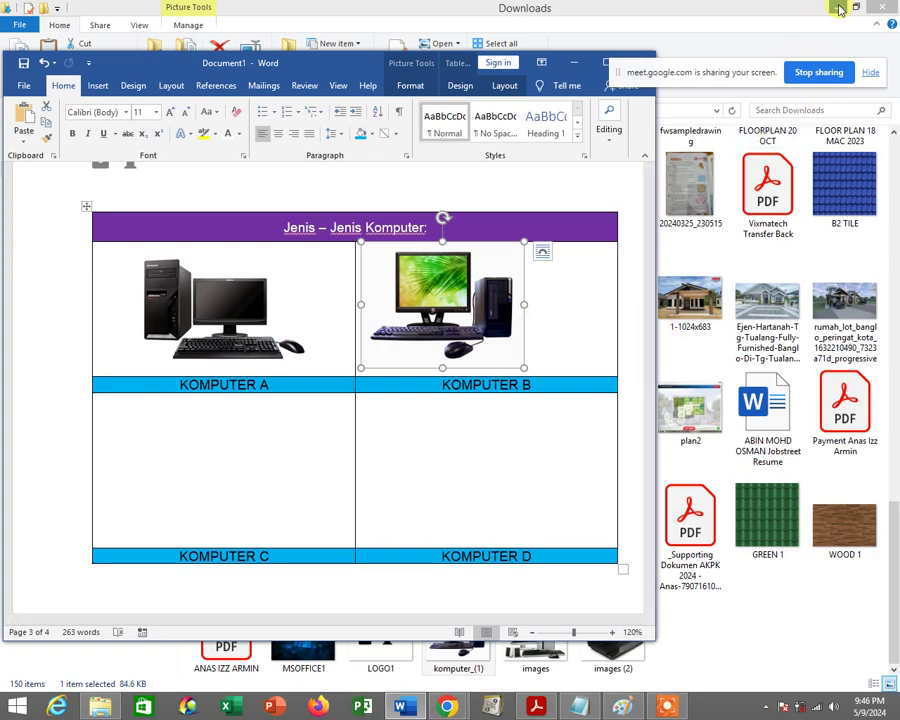
left_click(838, 8)
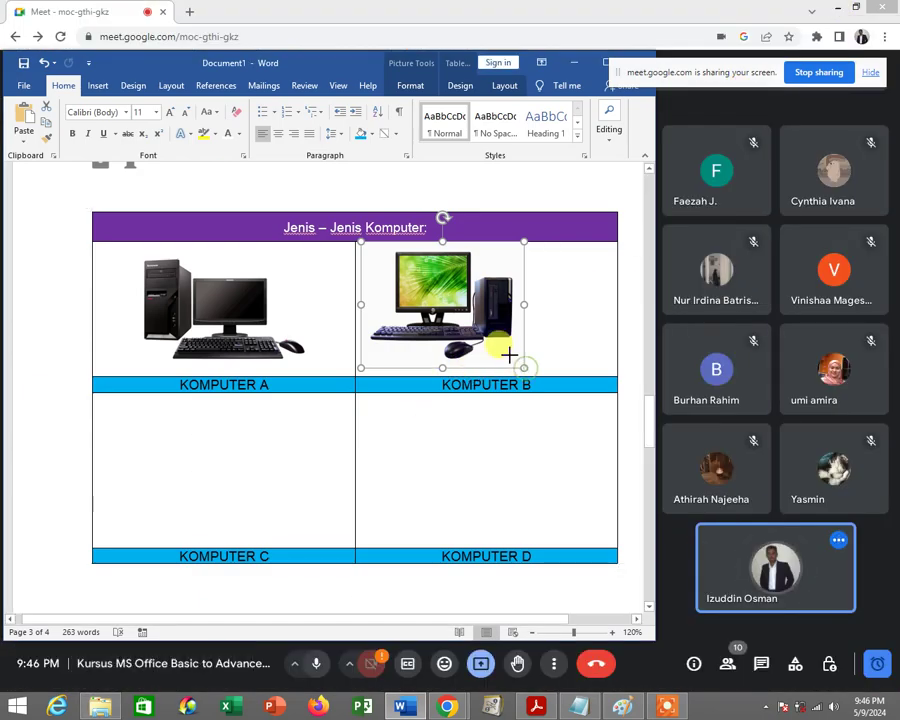
Centre the KOMPUTER B picture vertically via Table Properties and horizontally.
left_click(540, 318)
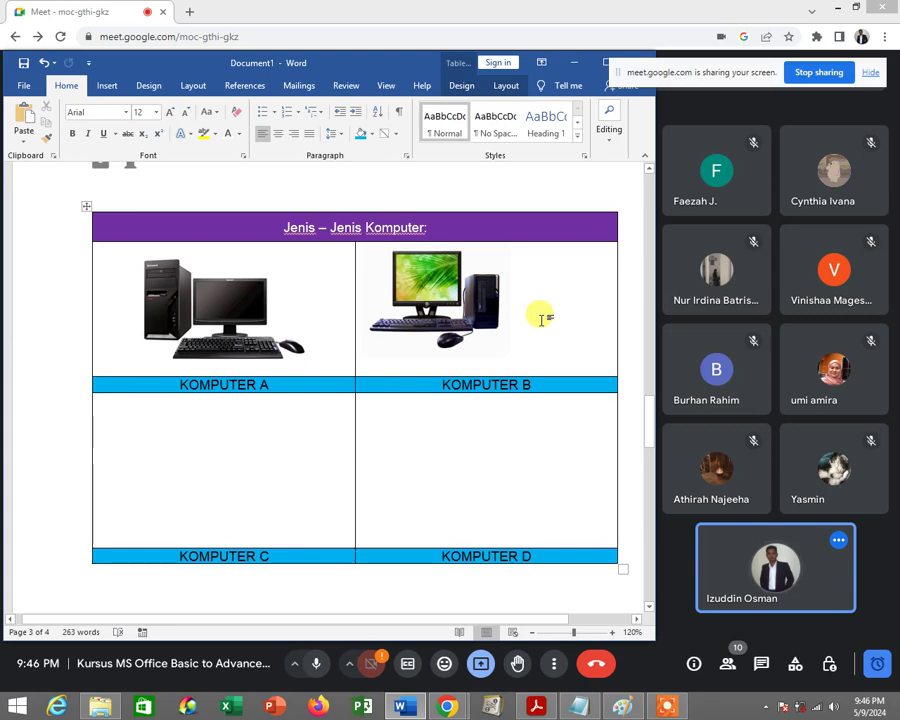
right_click(540, 318)
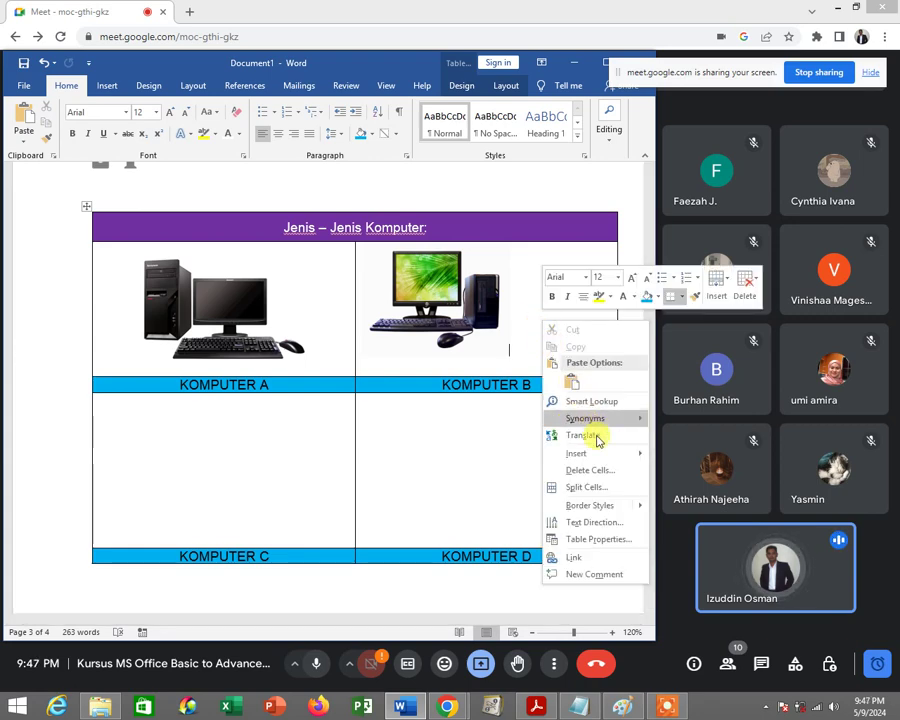
left_click(615, 539)
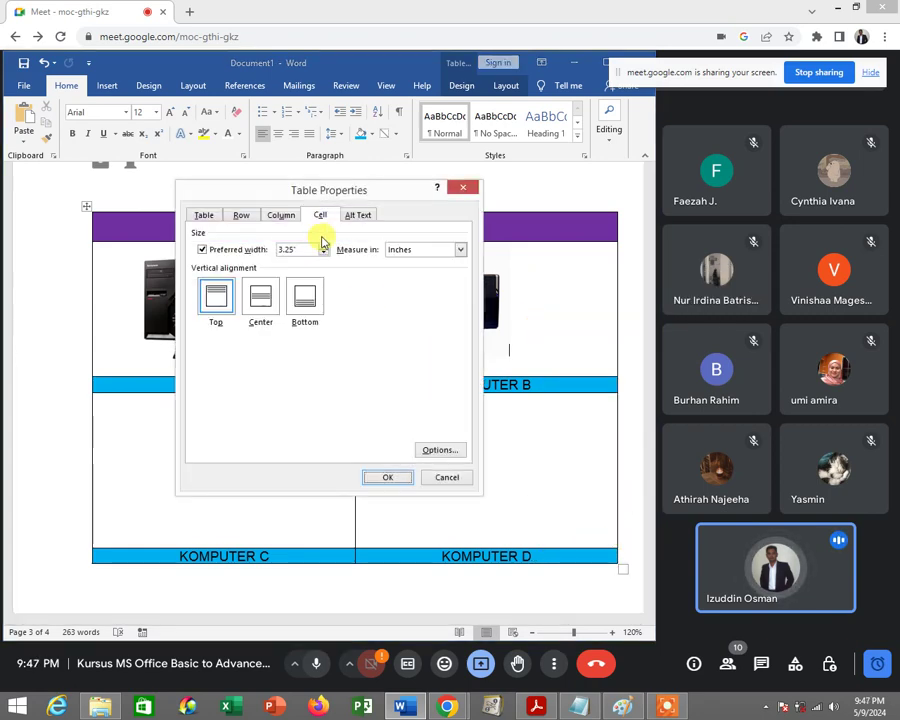
left_click(258, 296)
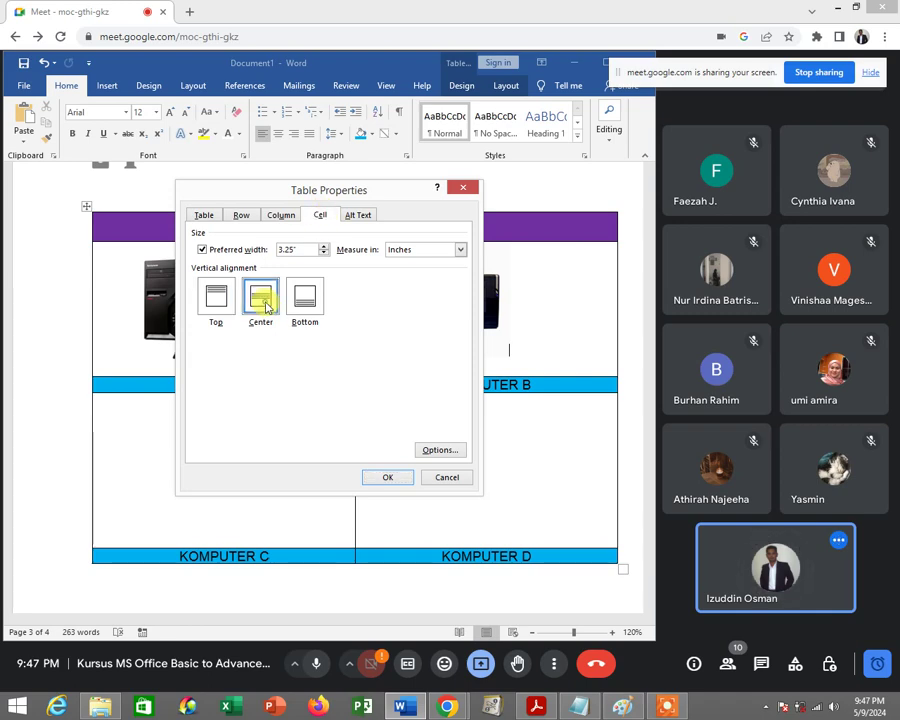
left_click(385, 478)
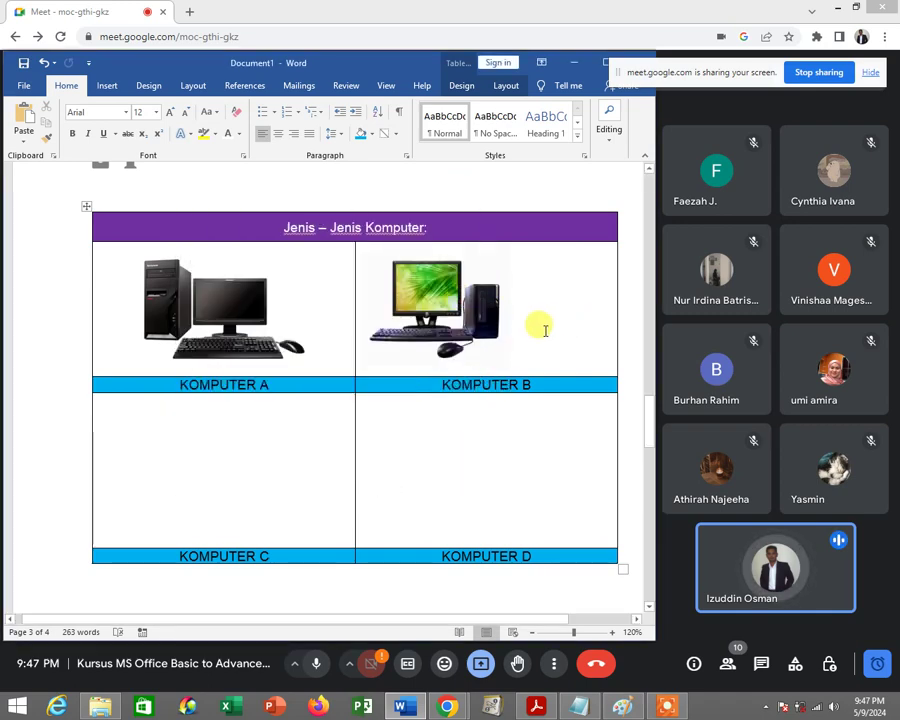
left_click(277, 138)
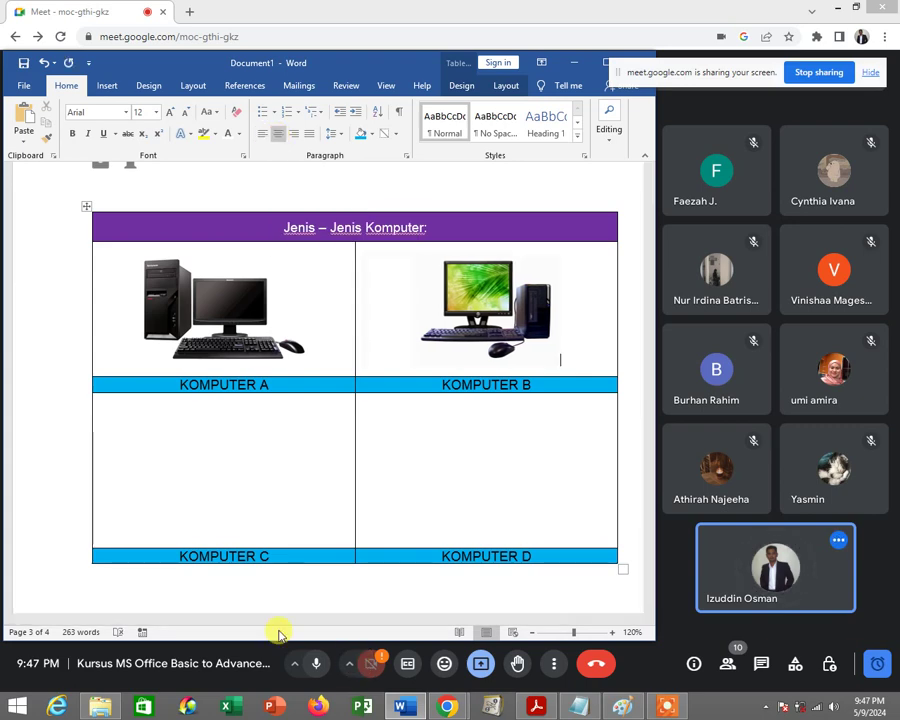
Copy the 'images' picture file from the Downloads folder.
left_click(99, 707)
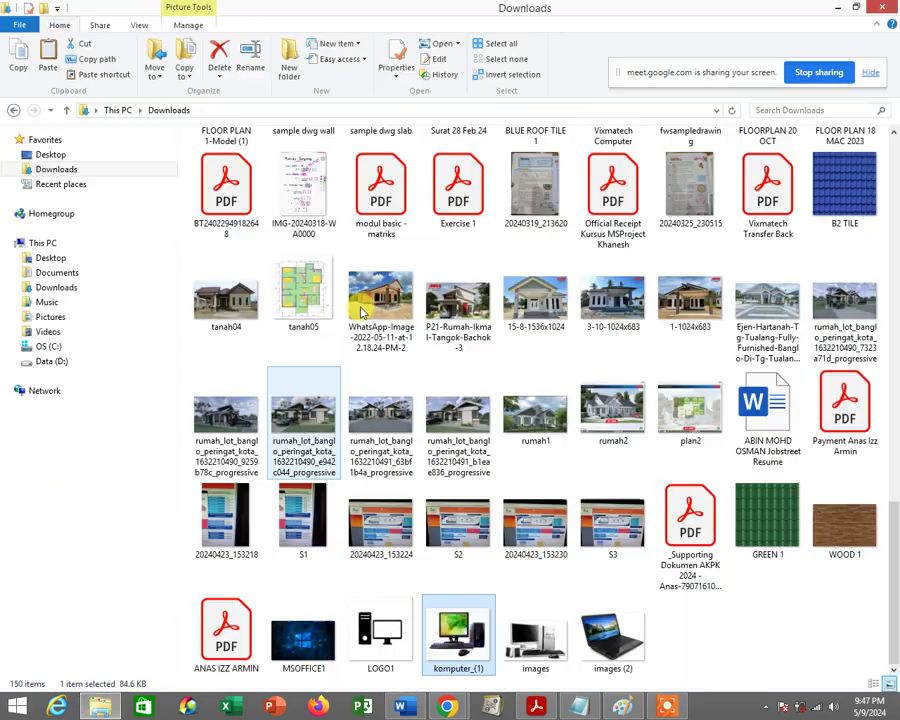
left_click(553, 646)
right_click(552, 640)
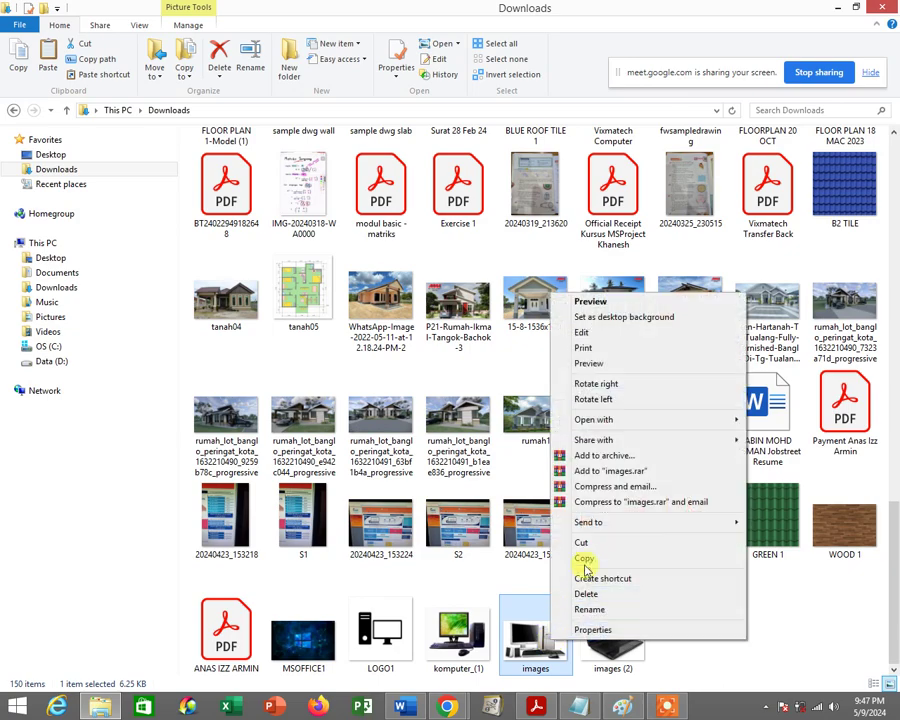
left_click(583, 557)
Paste the desktop picture into the KOMPUTER C cell and shrink it to fit.
mouse_move(449, 707)
left_click(397, 643)
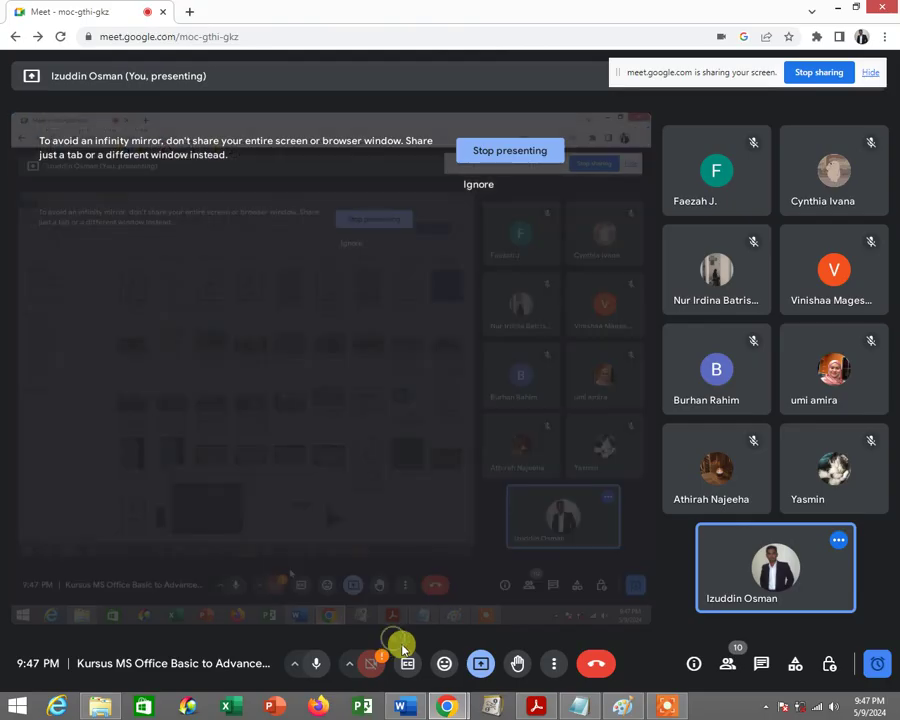
left_click(403, 706)
left_click(242, 472)
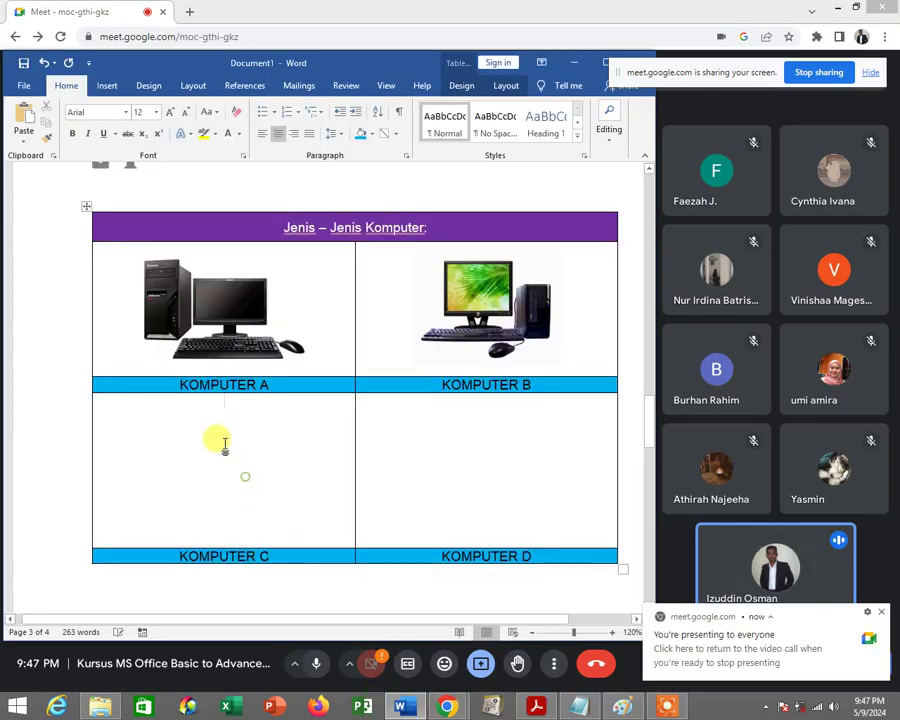
right_click(238, 432)
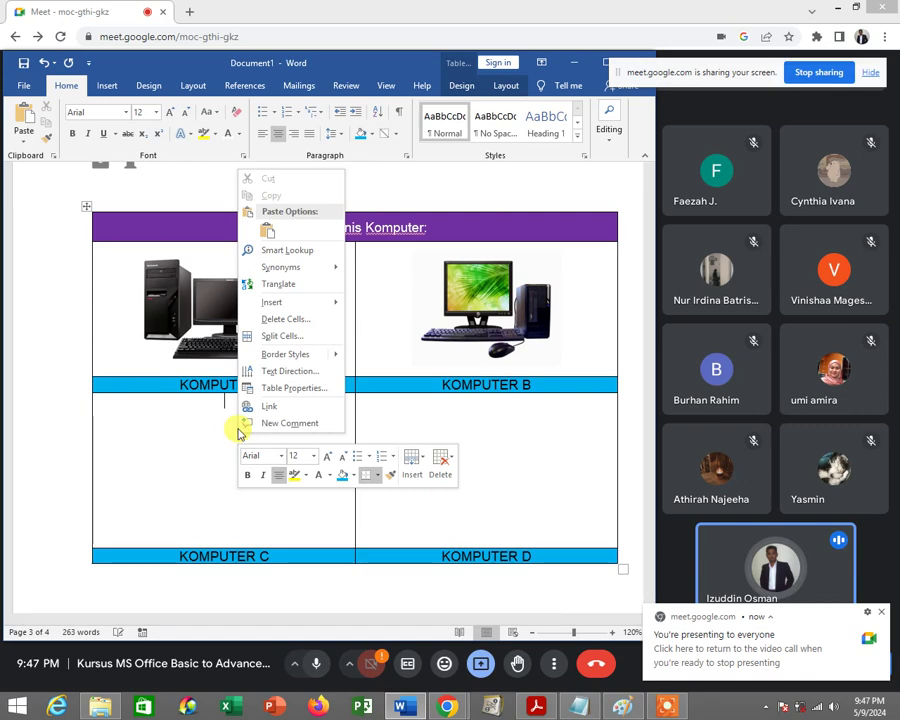
left_click(267, 231)
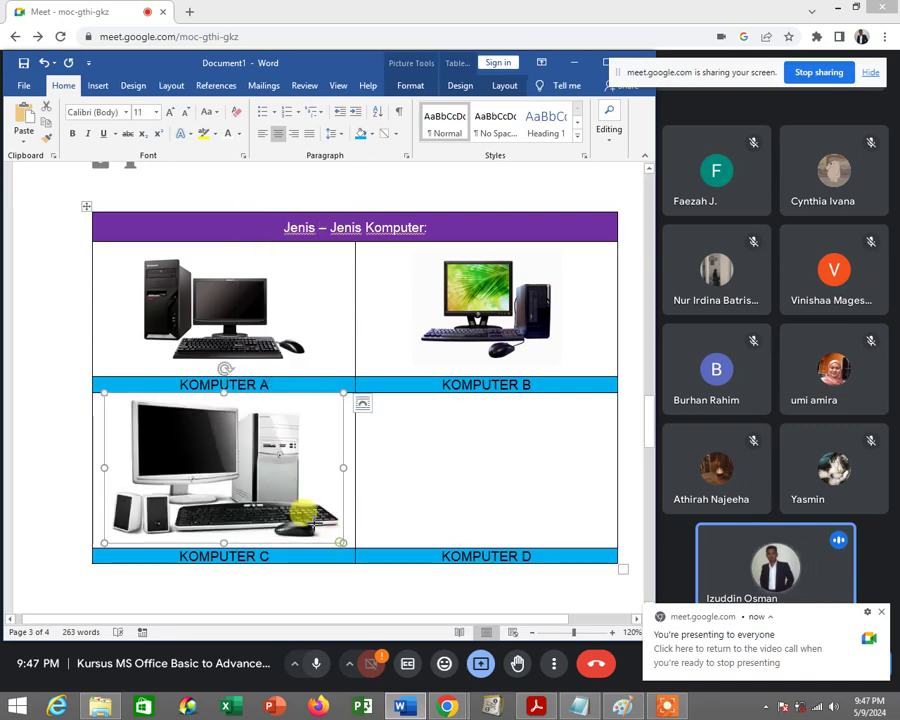
left_click_drag(340, 540, 314, 505)
left_click(332, 474)
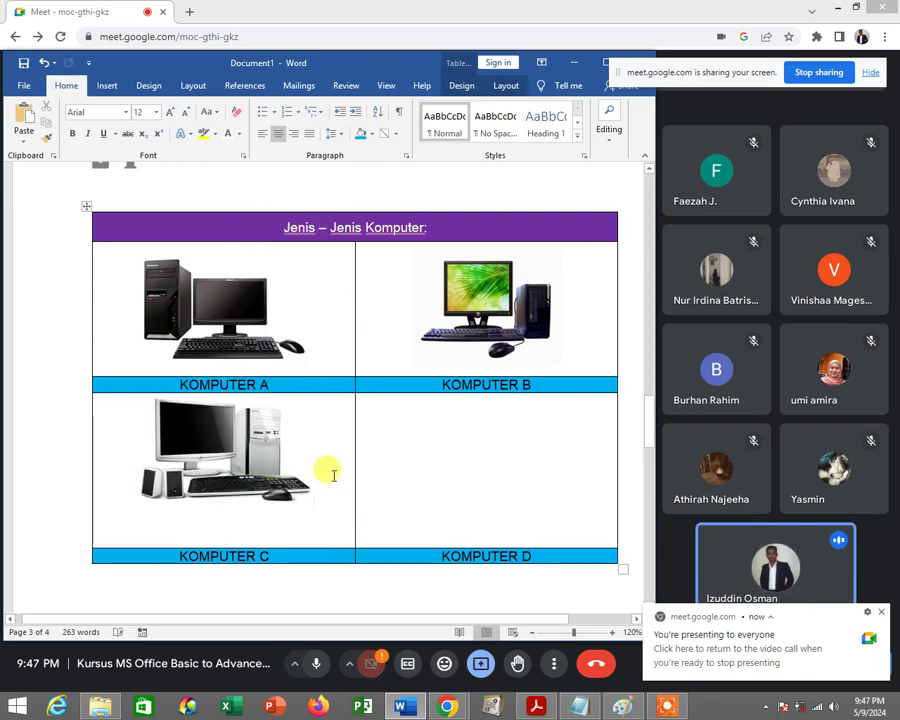
Copy the 'images (2)' laptop picture from the Downloads folder.
left_click(439, 474)
left_click(101, 706)
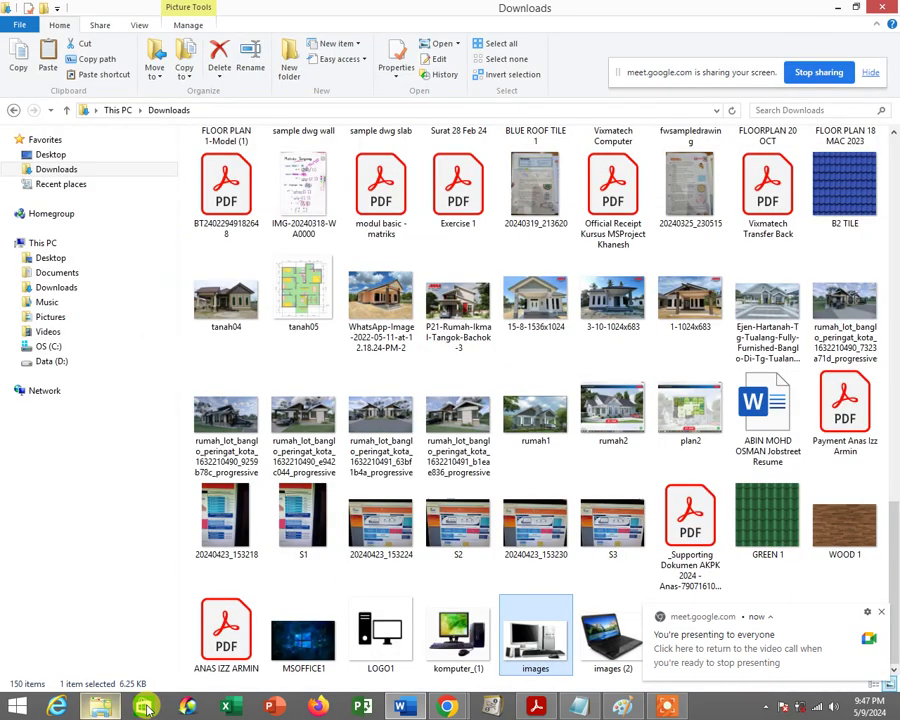
left_click(618, 643)
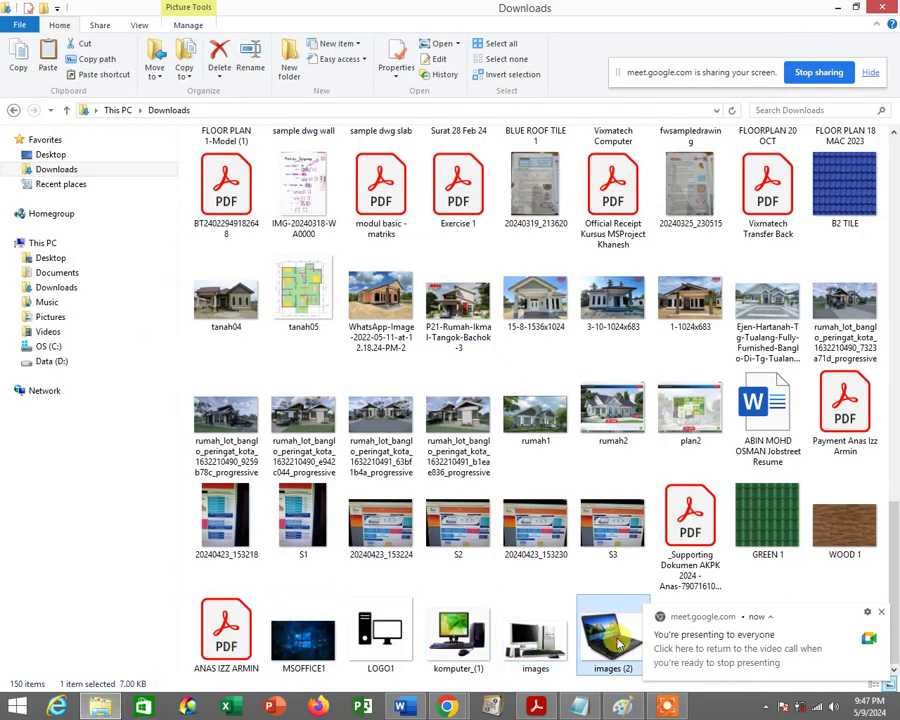
right_click(618, 643)
left_click(644, 552)
left_click(403, 707)
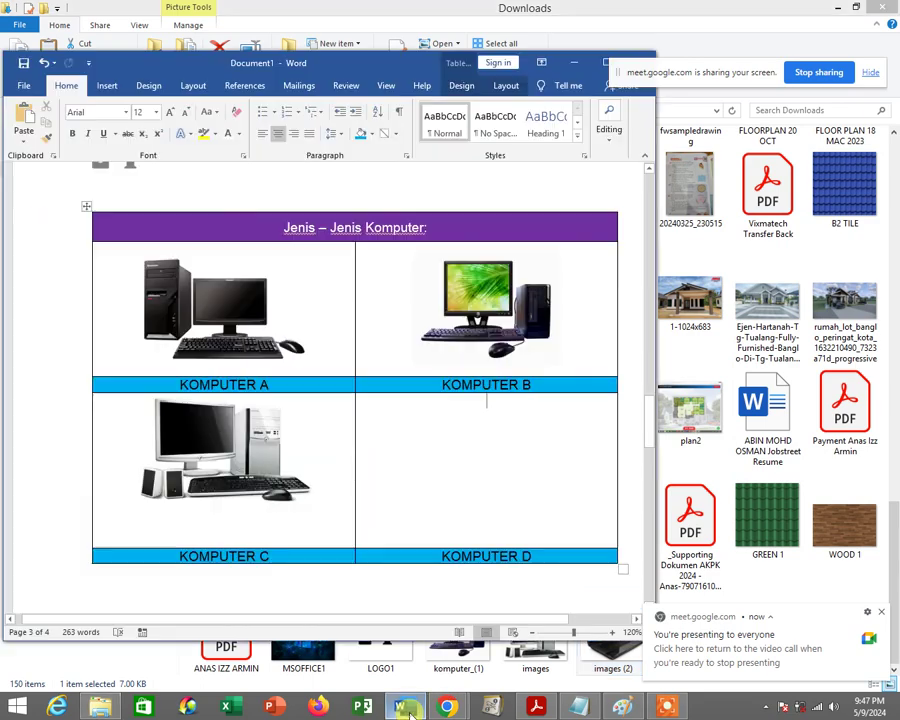
Paste the laptop photo into the empty KOMPUTER D cell and shrink it to fit.
left_click(700, 8)
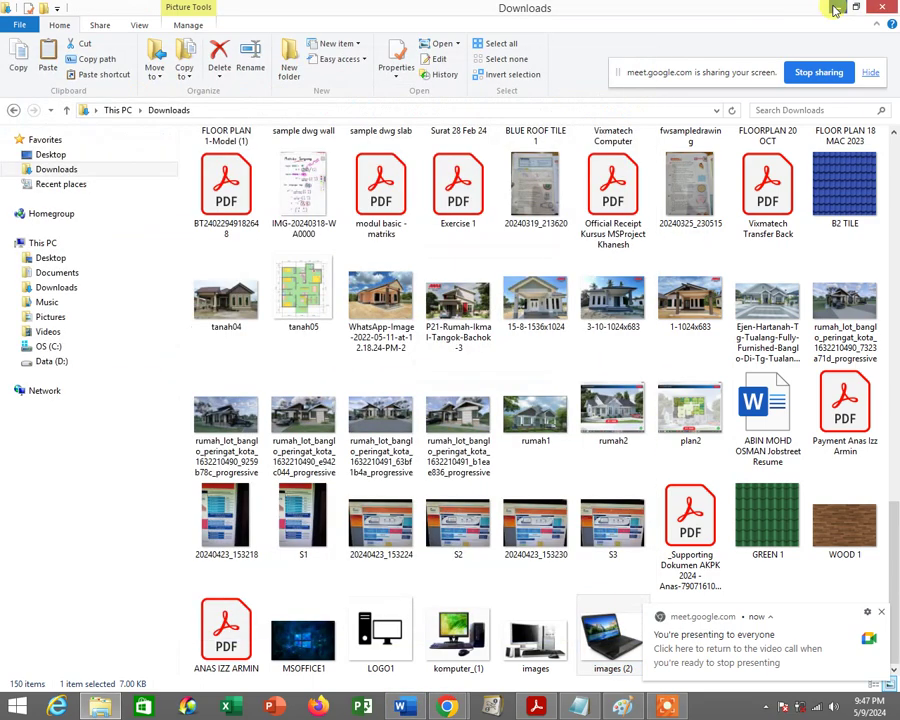
left_click(836, 8)
right_click(478, 424)
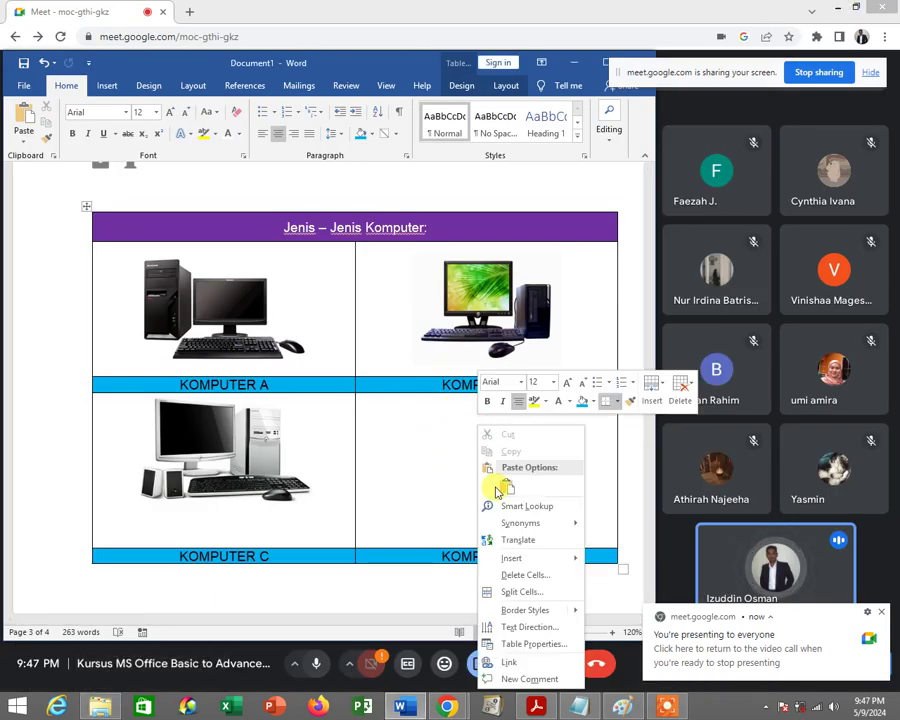
left_click(505, 486)
left_click(594, 551)
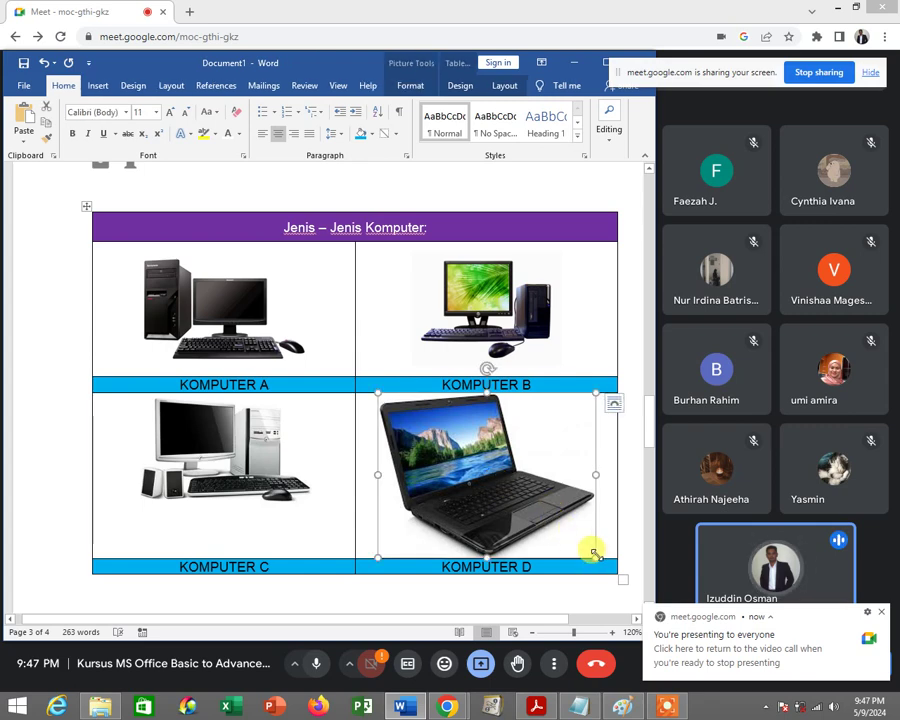
left_click_drag(594, 551, 540, 500)
left_click(583, 495)
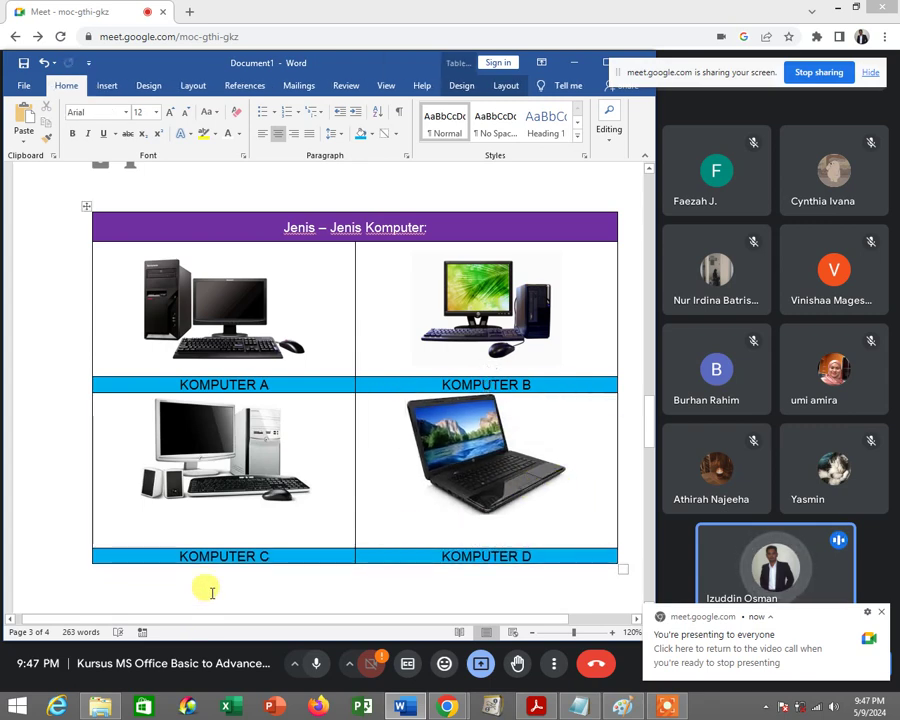
left_click(310, 517)
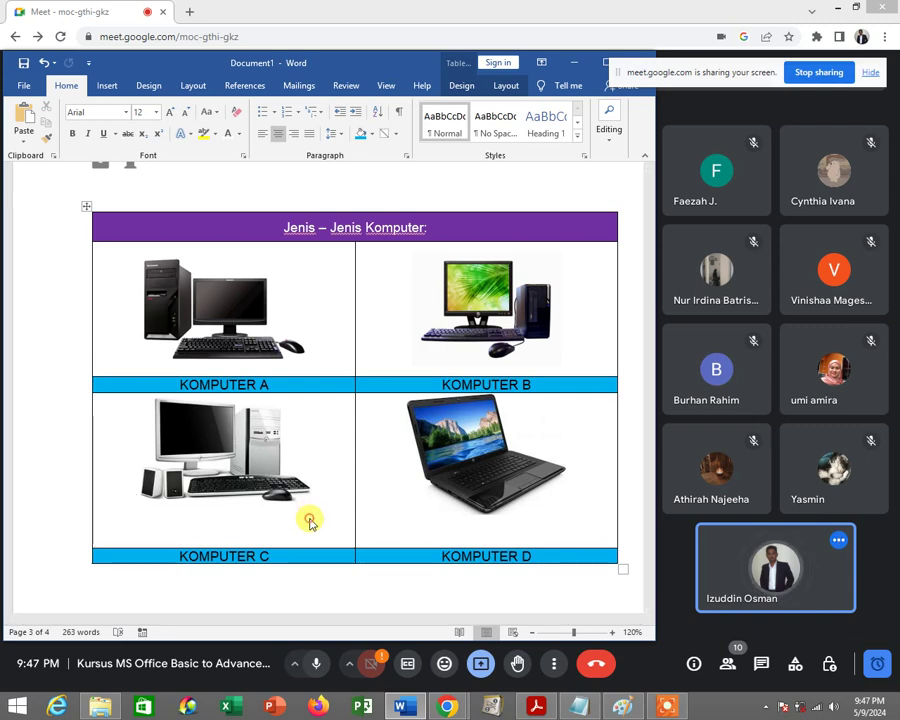
Set Center vertical alignment in Table Properties for the KOMPUTER C and KOMPUTER D picture cells.
right_click(310, 521)
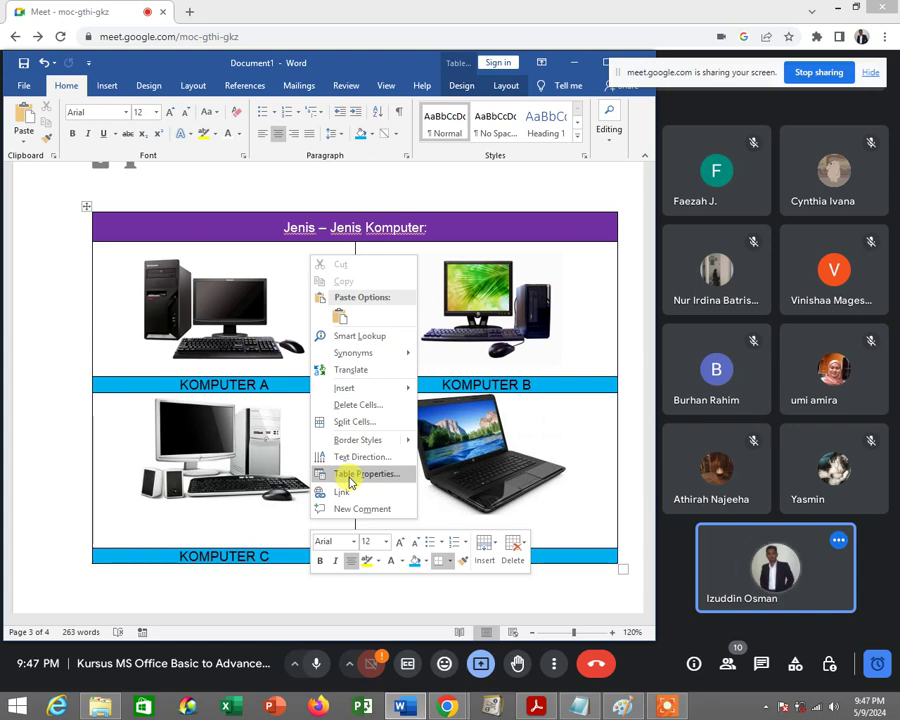
left_click(350, 475)
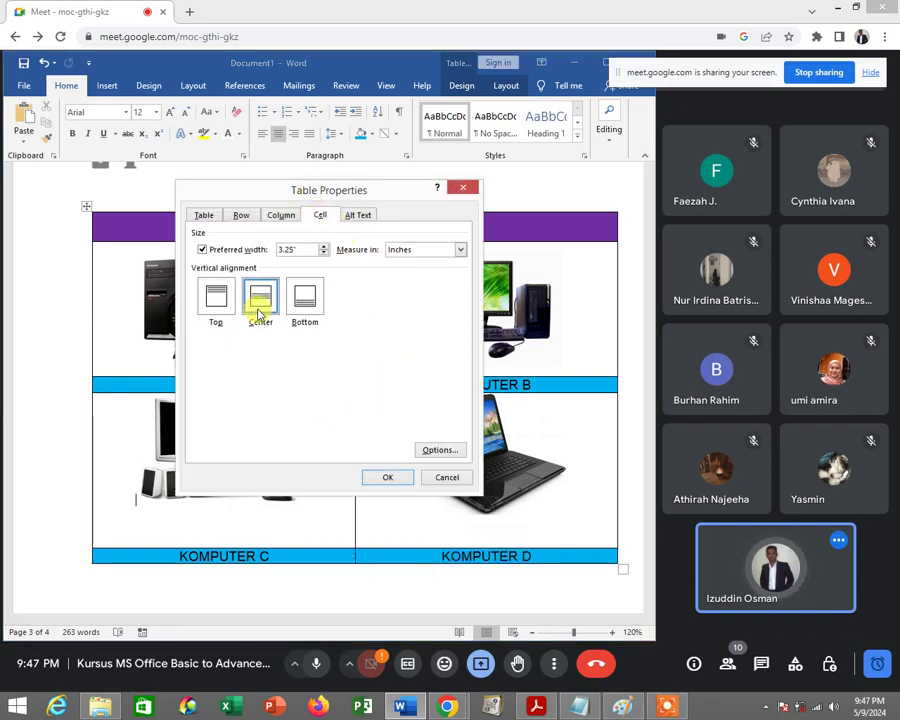
left_click(398, 477)
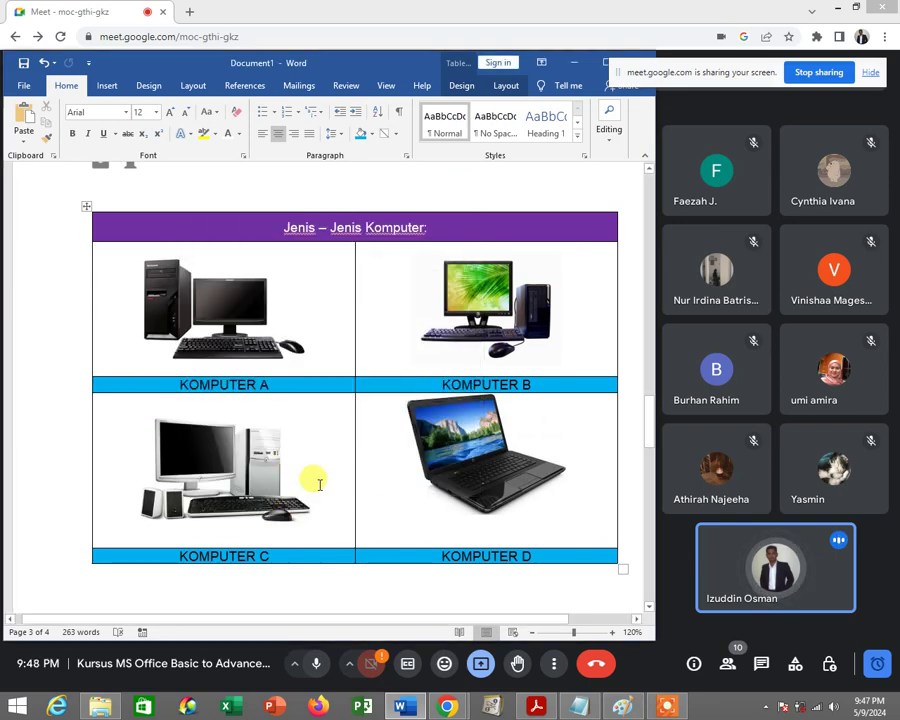
left_click(408, 510)
left_click(370, 513)
right_click(376, 519)
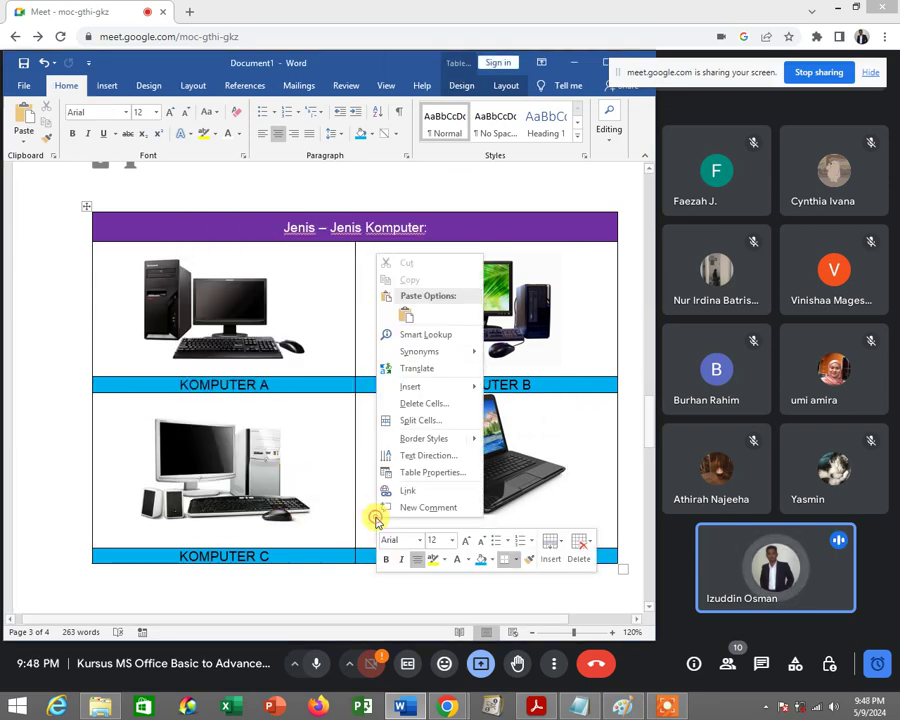
left_click(408, 472)
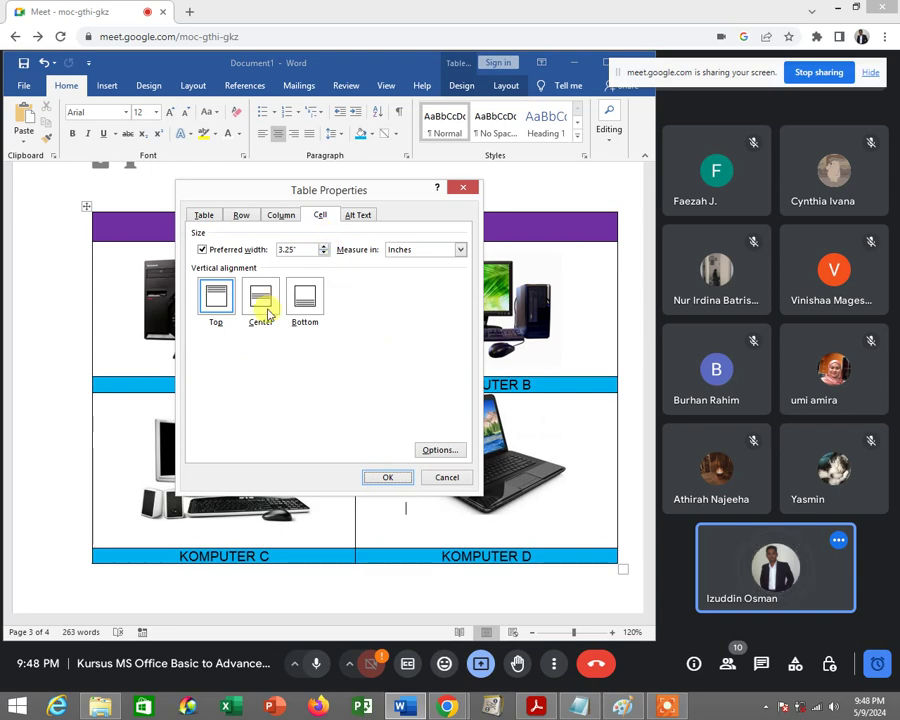
left_click(262, 300)
left_click(385, 478)
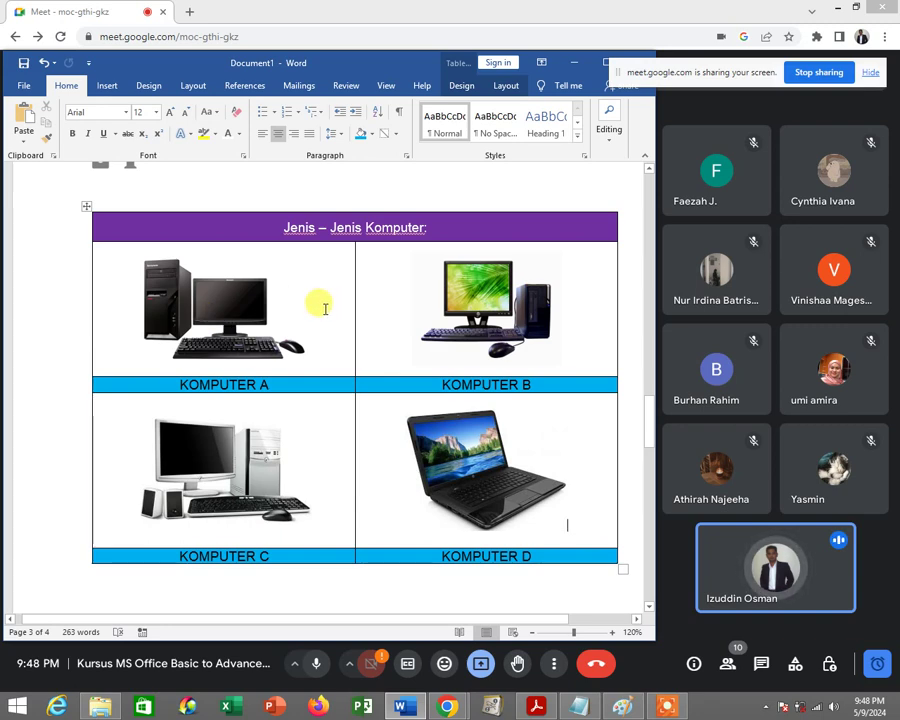
left_click(261, 301)
left_click(422, 314)
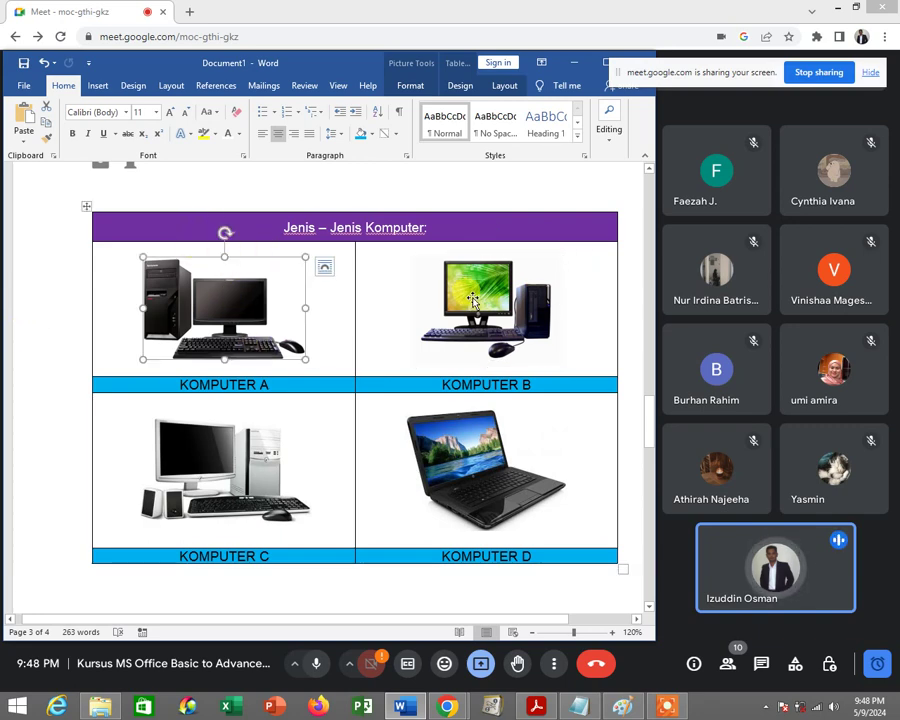
left_click(245, 327)
left_click(487, 322)
left_click(225, 450)
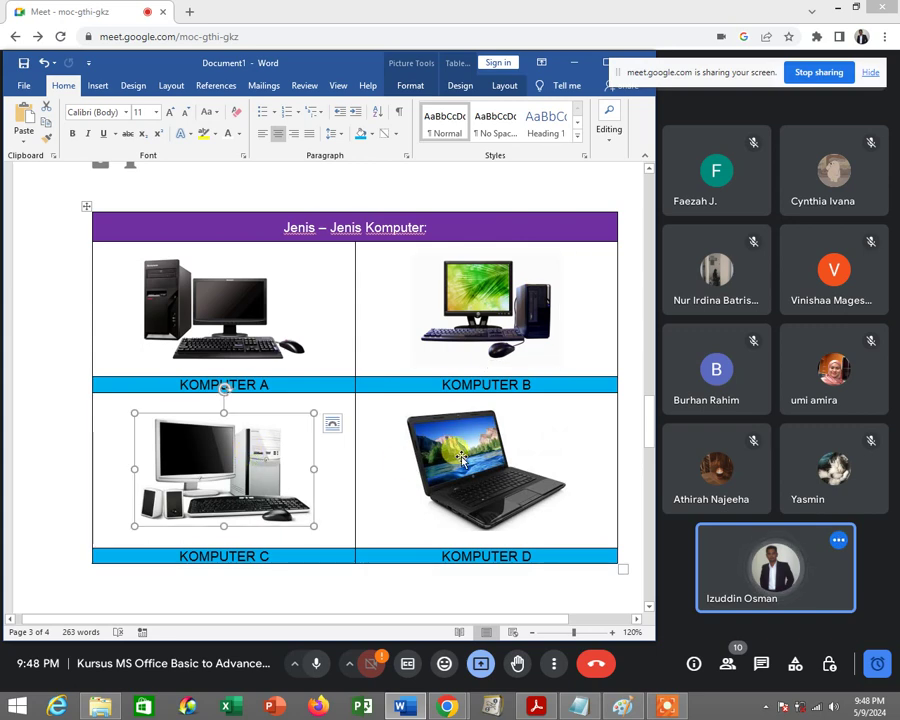
left_click(460, 457)
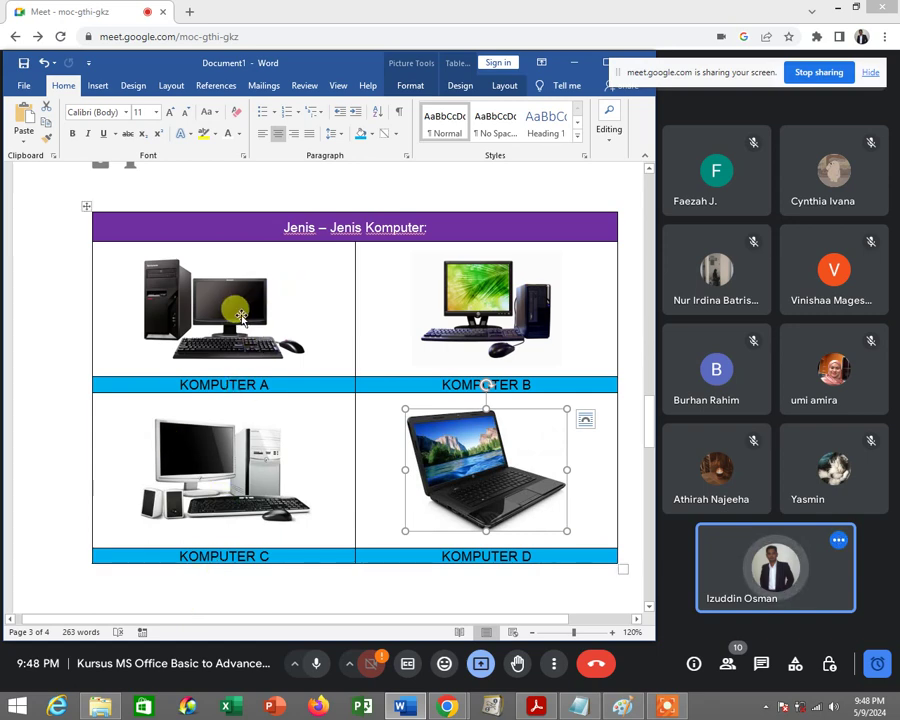
left_click(232, 305)
left_click(455, 304)
left_click(165, 305)
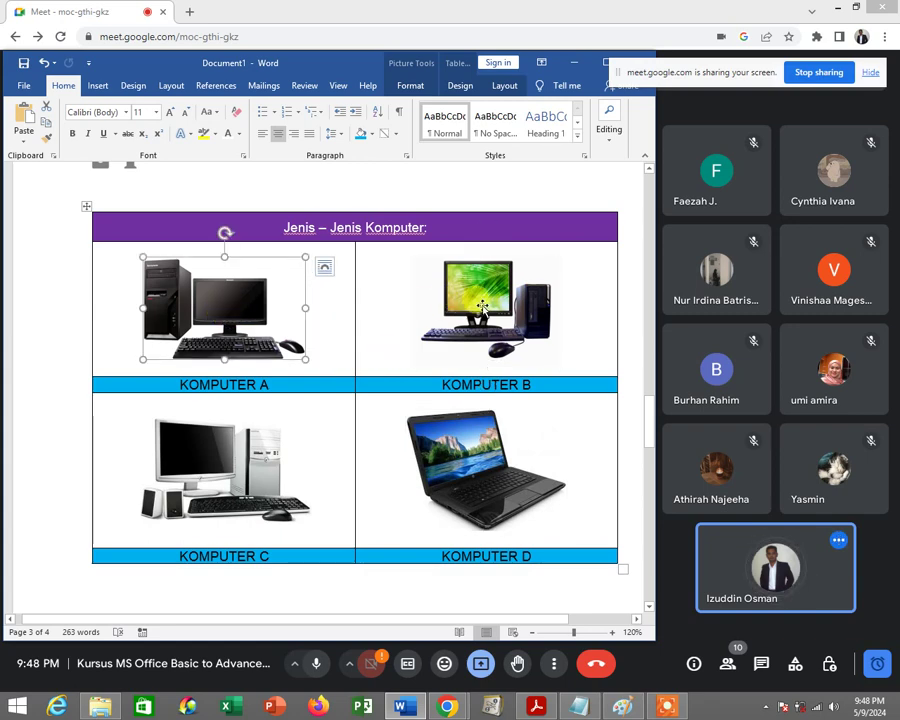
left_click(480, 305)
left_click(480, 470)
left_click(244, 478)
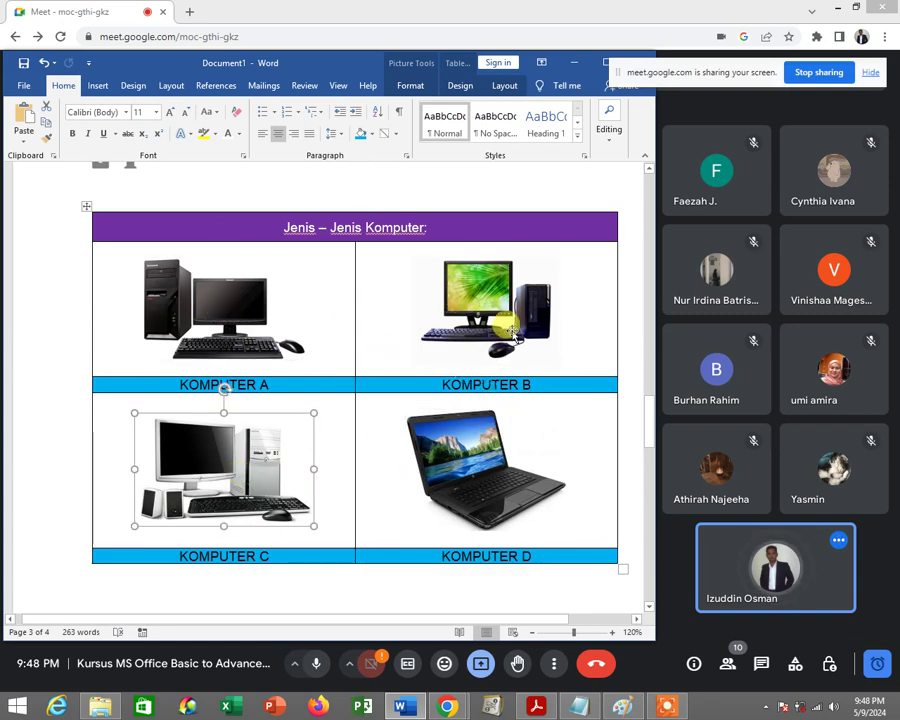
left_click(510, 318)
left_click(272, 335)
left_click(345, 325)
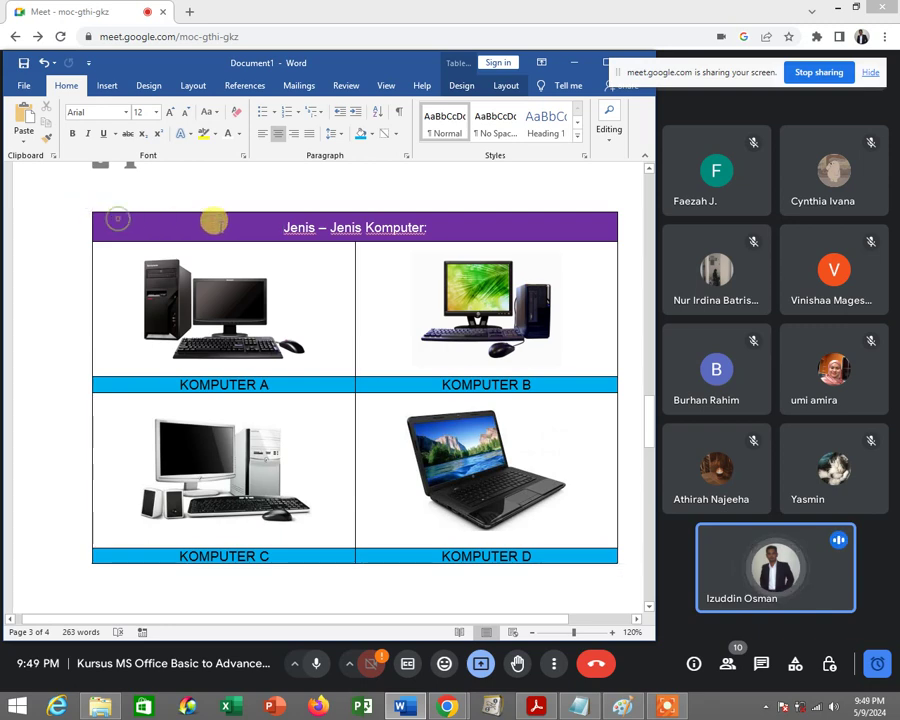
Apply No Border to all cells of the Jenis – Jenis Komputer table, reapplying after an undo.
mouse_move(215, 216)
left_mouse_down()
mouse_move(460, 508)
mouse_move(458, 546)
mouse_move(446, 526)
left_mouse_up()
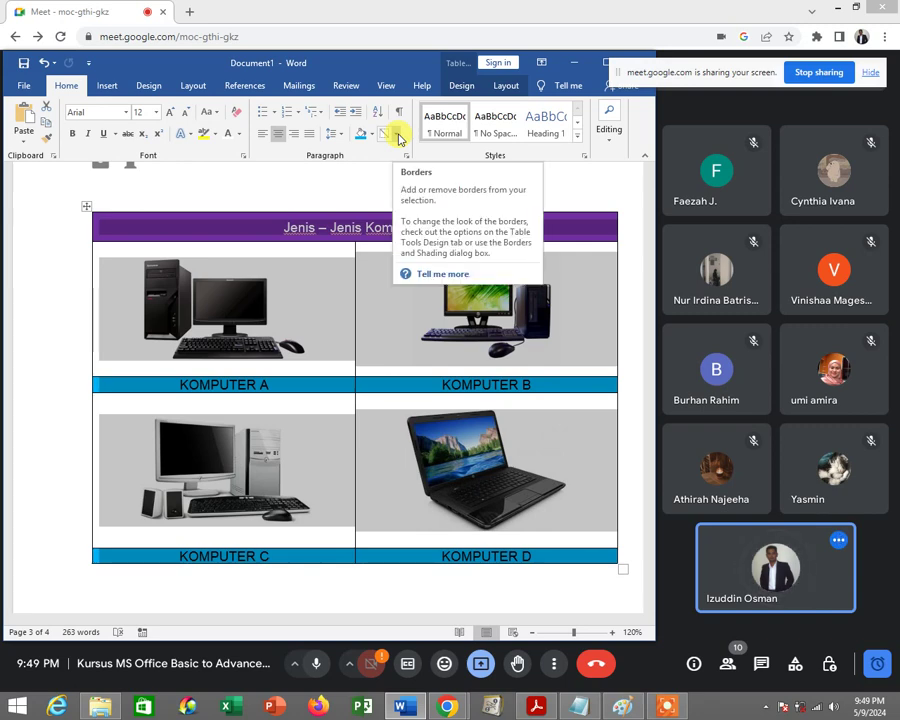
left_click(398, 137)
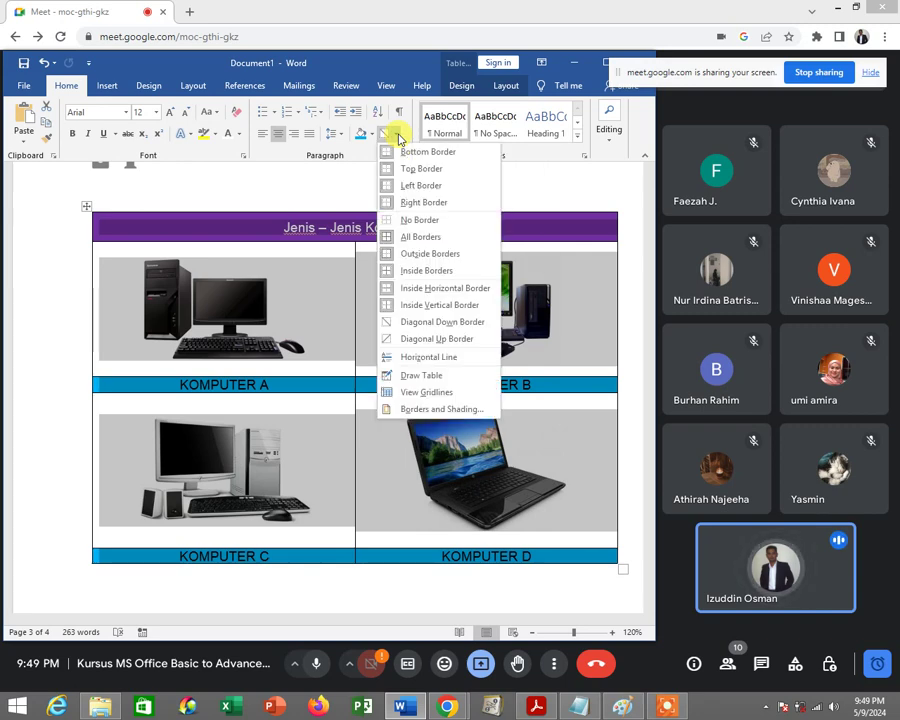
left_click(446, 226)
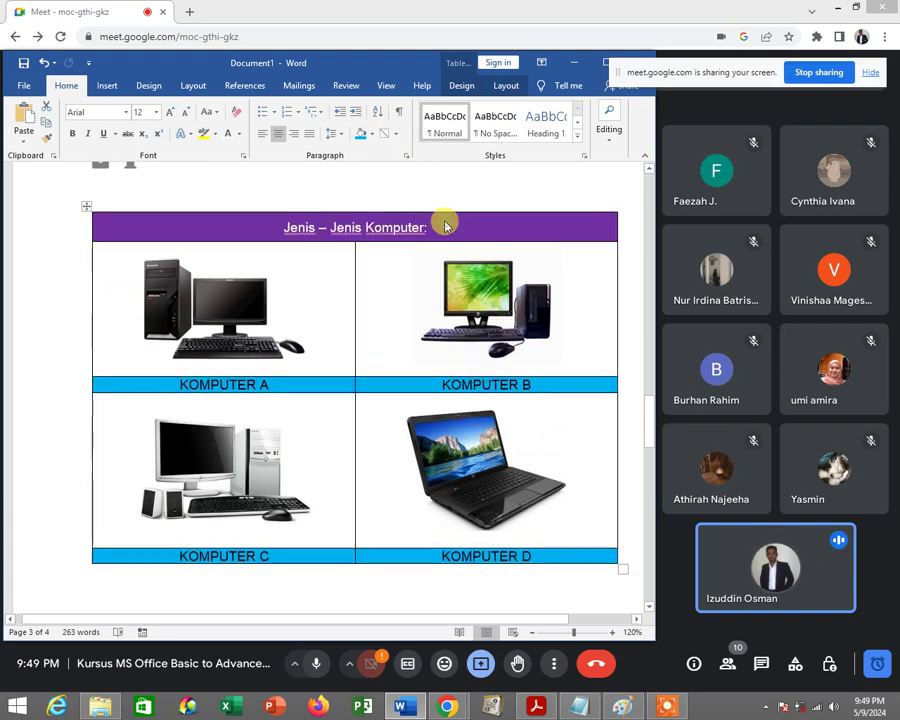
left_click(456, 184)
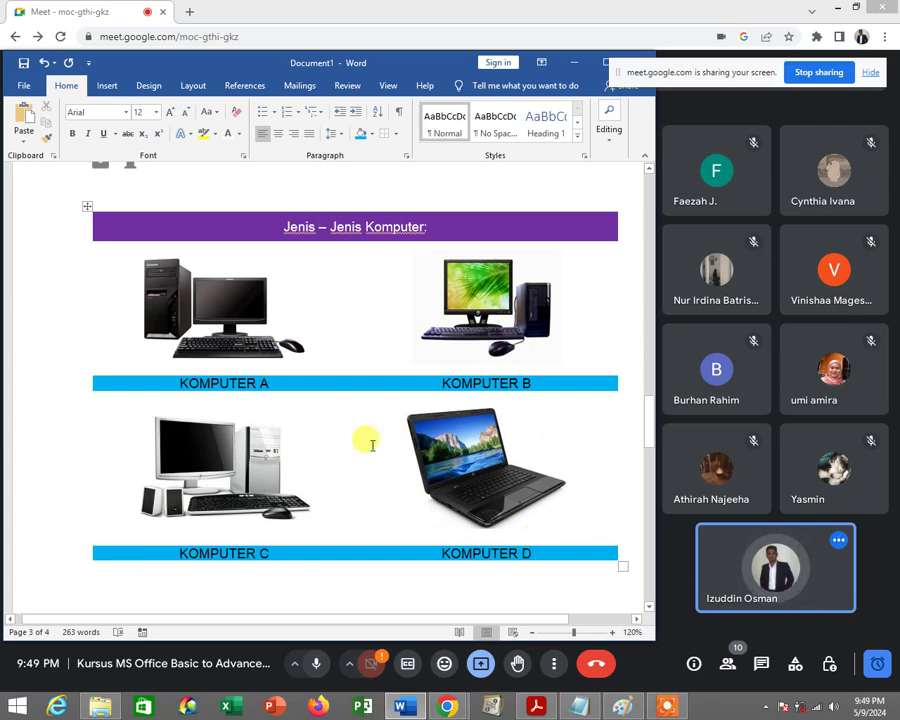
left_click(44, 64)
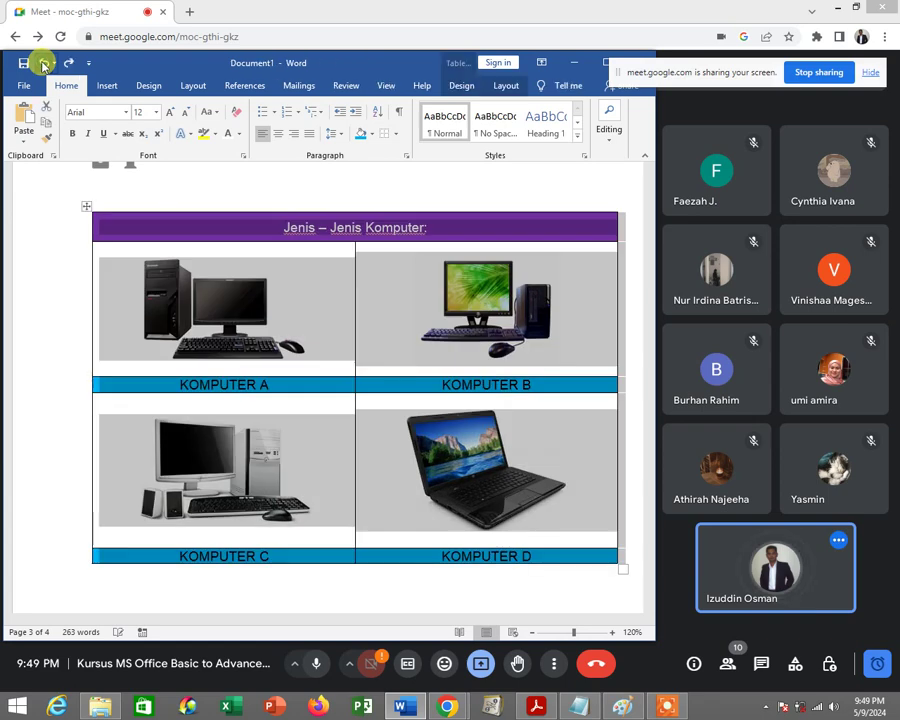
left_click(182, 228)
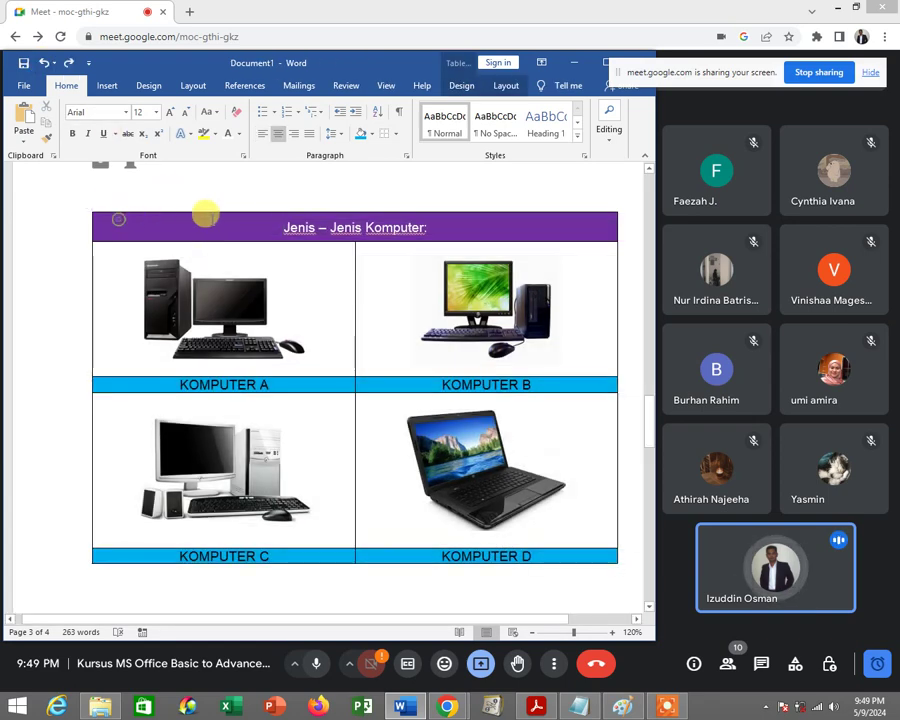
left_click(458, 290)
mouse_move(458, 290)
left_mouse_down()
mouse_move(255, 488)
mouse_move(261, 556)
left_mouse_up()
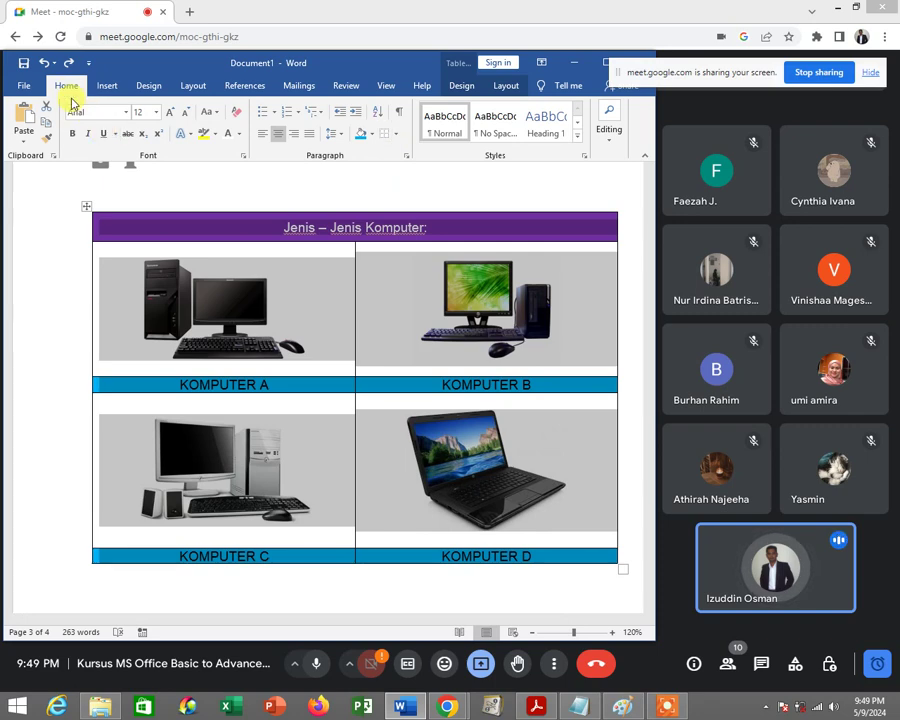
left_click(399, 135)
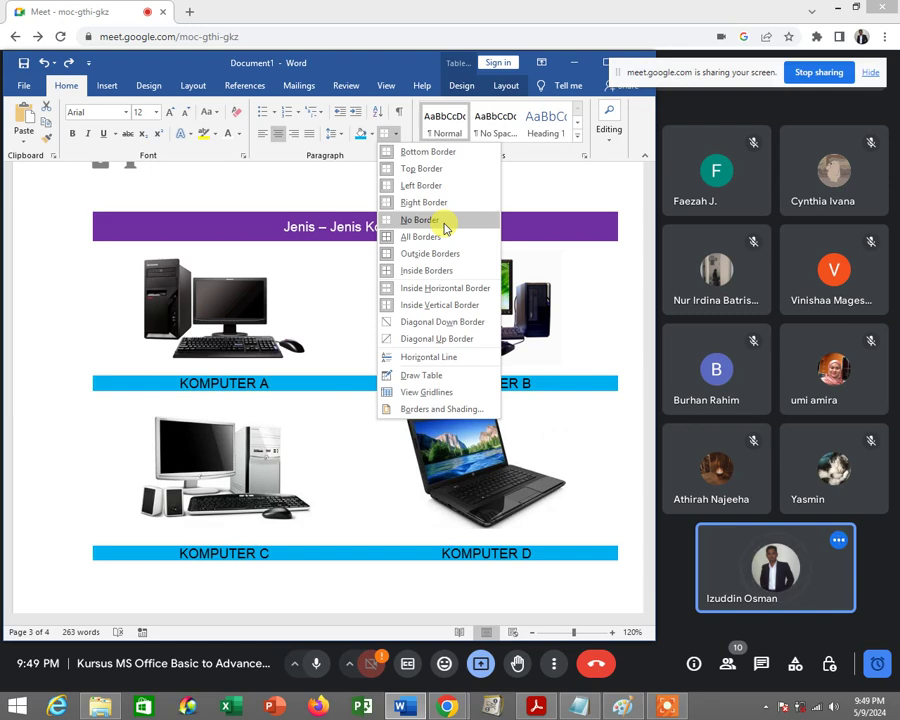
left_click(445, 228)
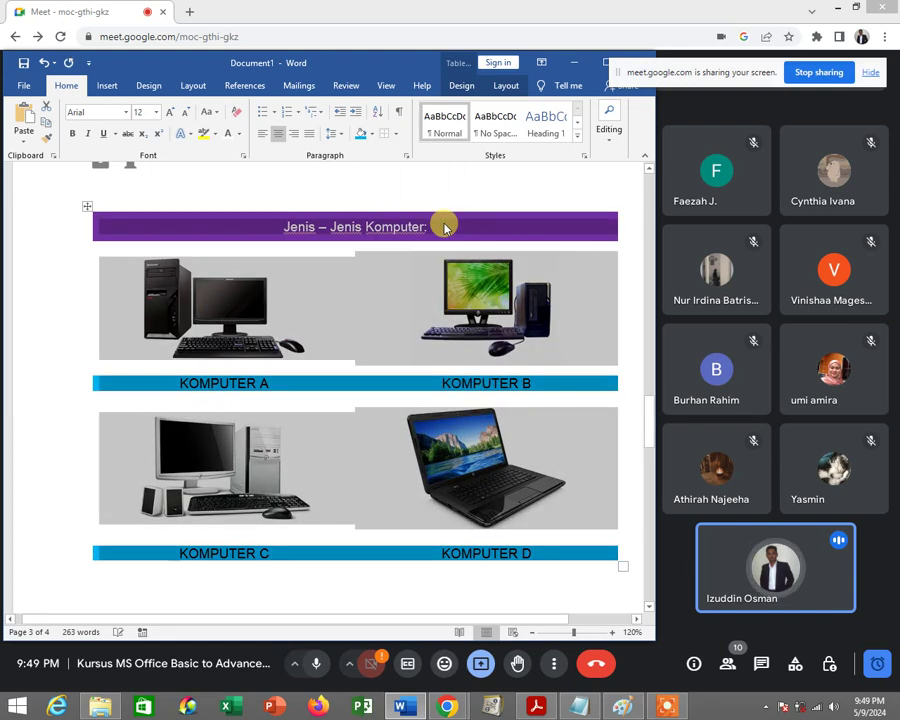
left_click(558, 324)
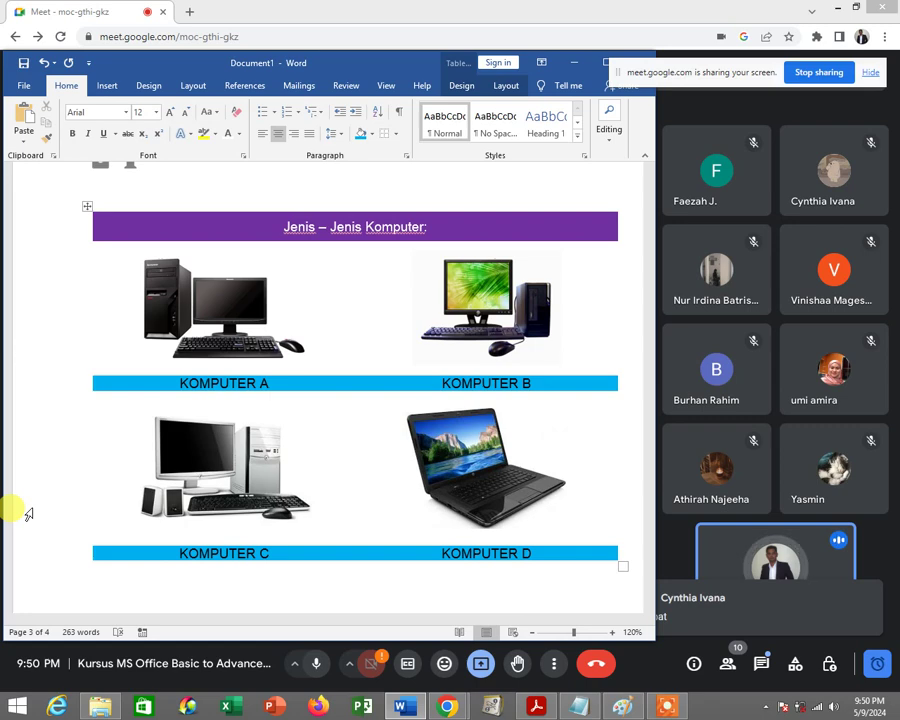
left_click_drag(656, 299, 619, 318)
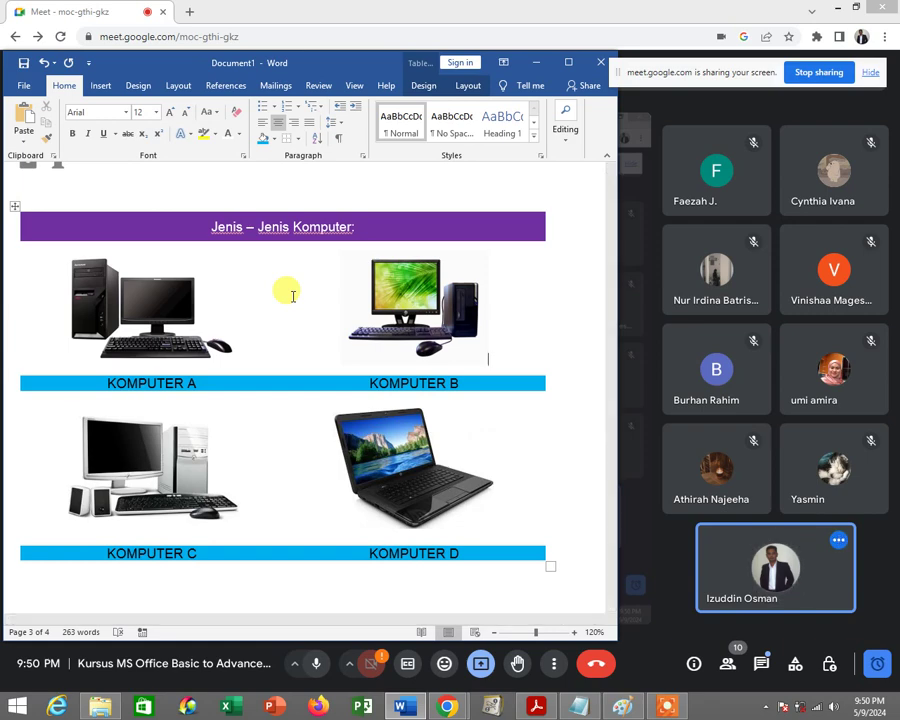
Through Save As, open Desktop > KURSUS MS OFFICE ONLINE MAY 2024 and save the file as LATIHAN 2.
left_click(24, 88)
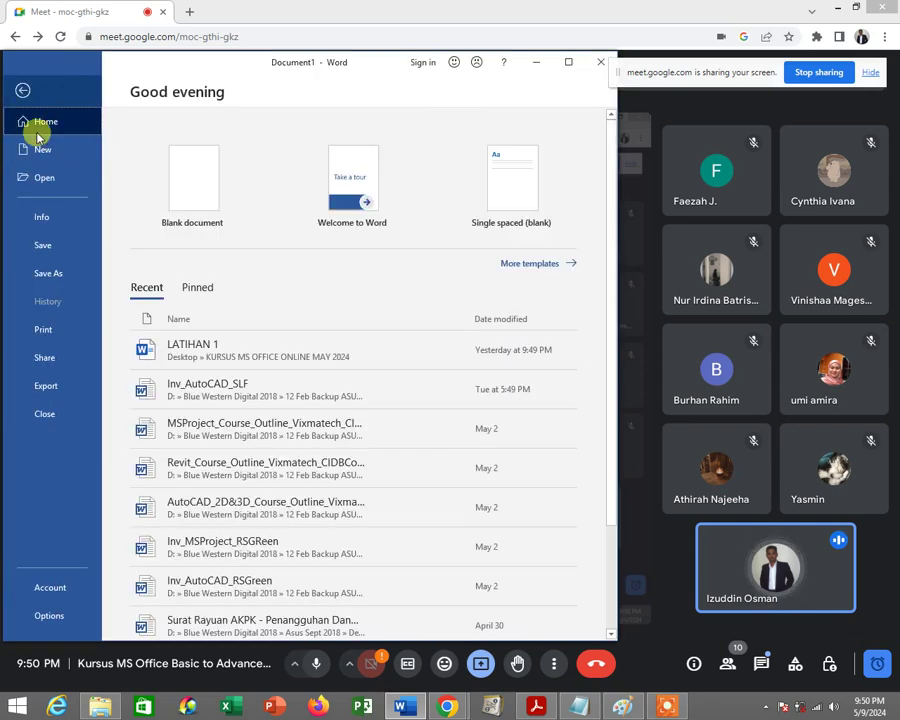
left_click(48, 273)
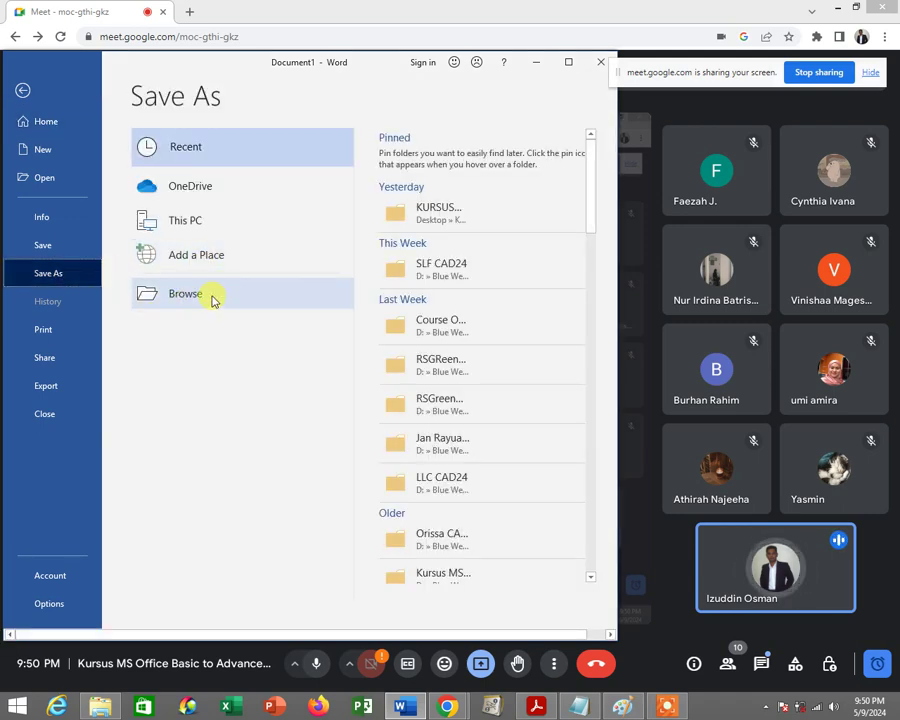
left_click(191, 301)
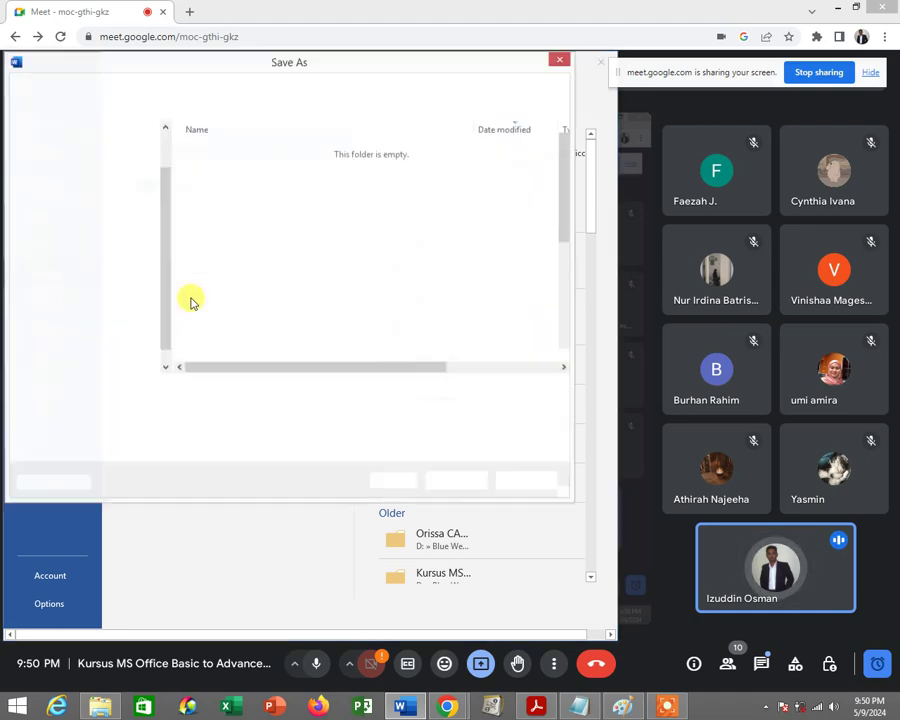
left_click(62, 232)
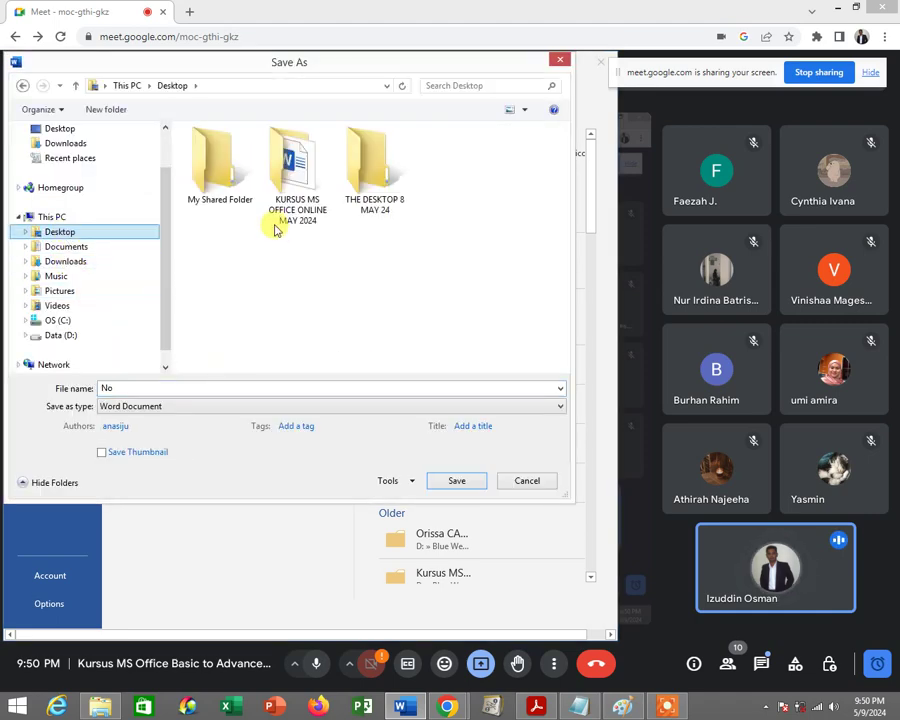
left_click(317, 177)
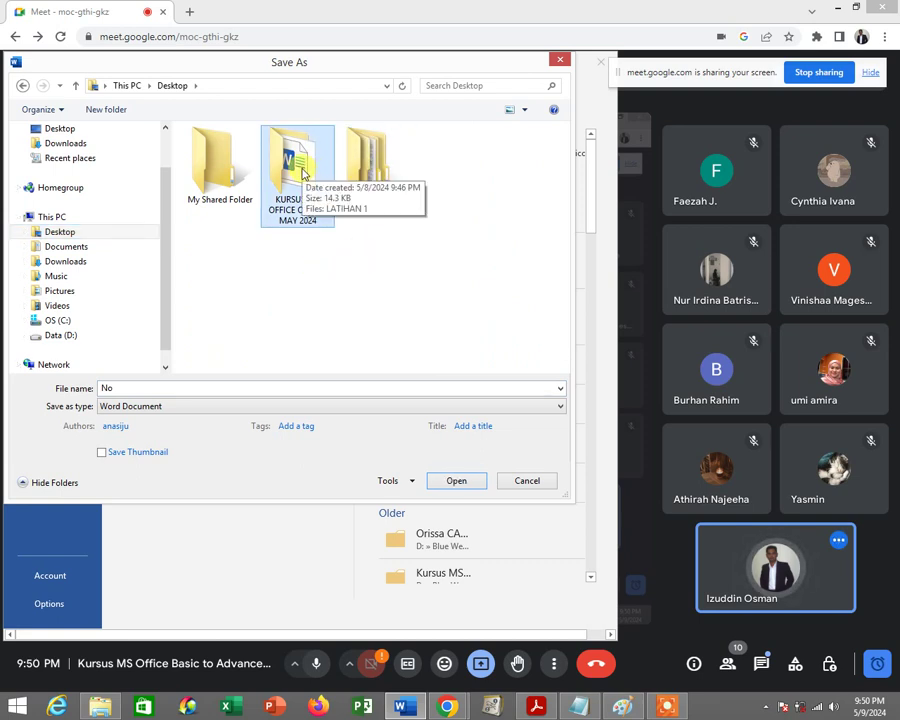
double_click(303, 175)
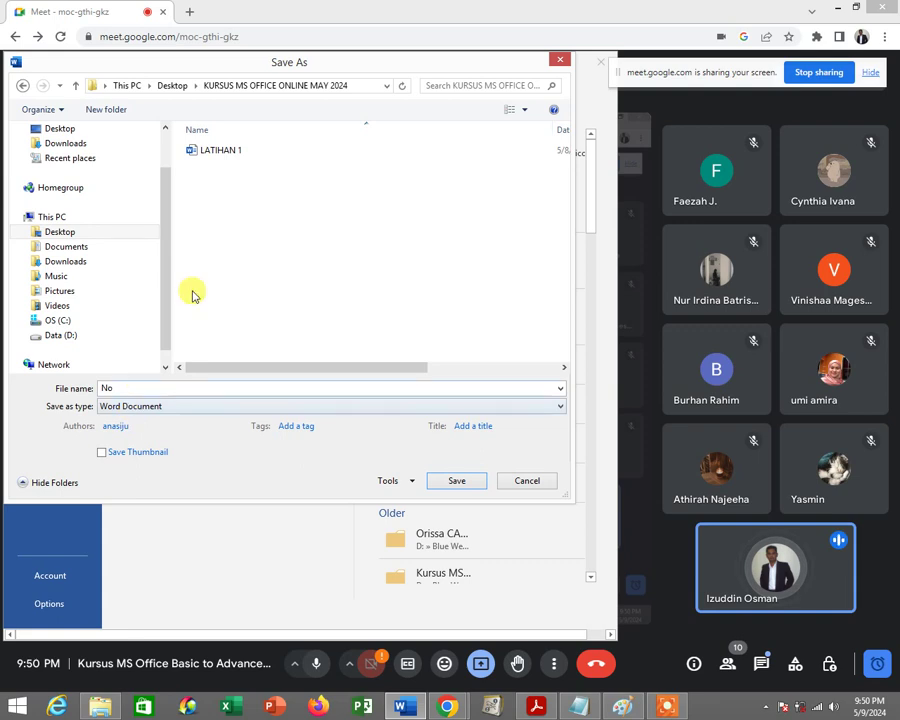
left_click(231, 156)
left_click(159, 388)
left_click(167, 389)
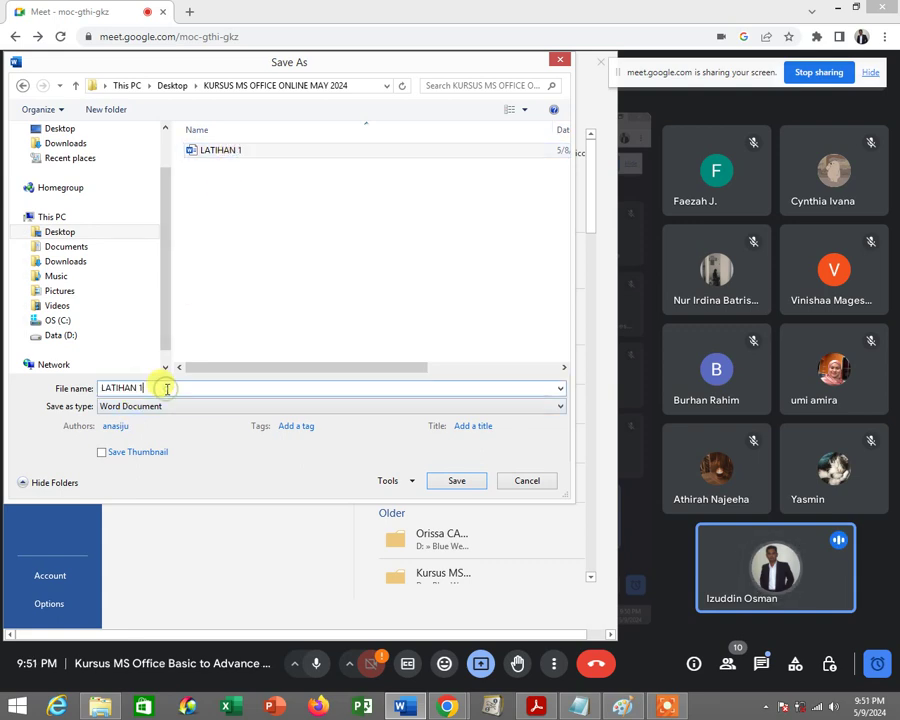
key("BackSpace")
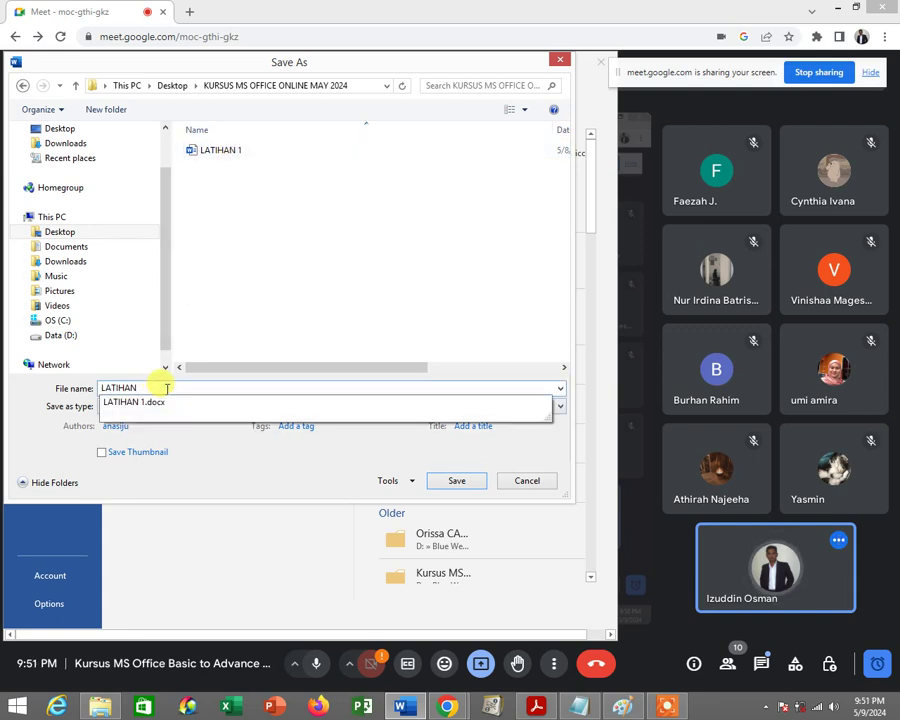
type("2")
left_click(462, 481)
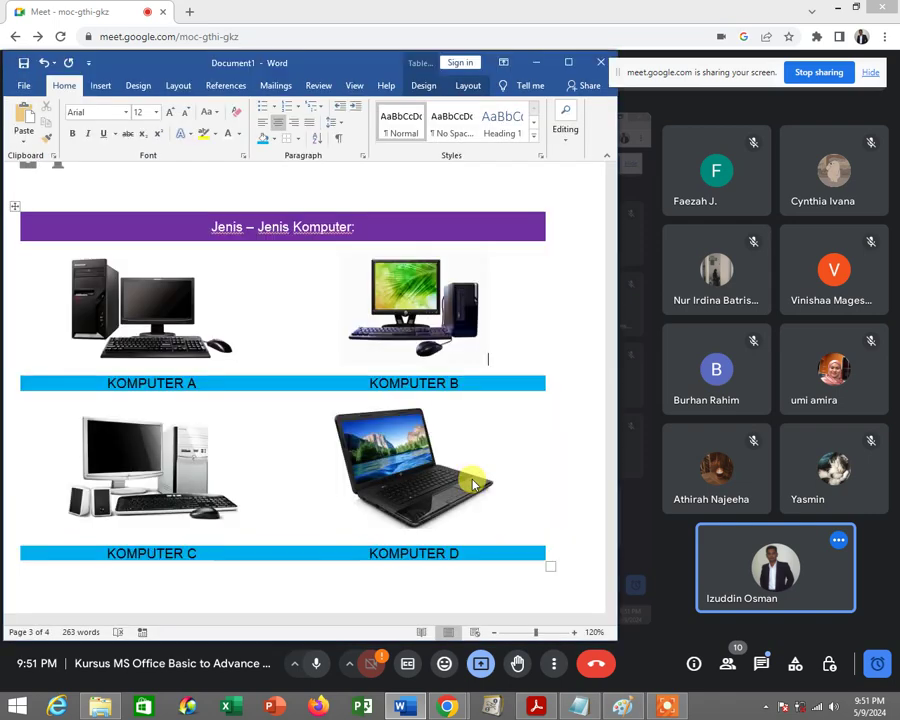
Close Word, then open and close Meet's chat and People panels to return to the tile grid.
left_click(600, 64)
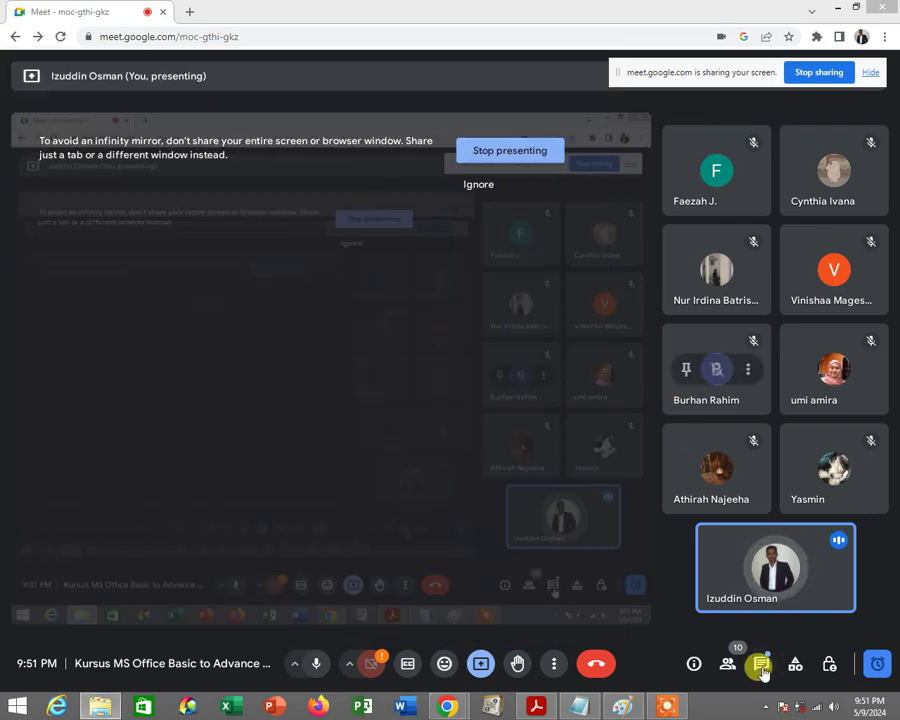
left_click(760, 664)
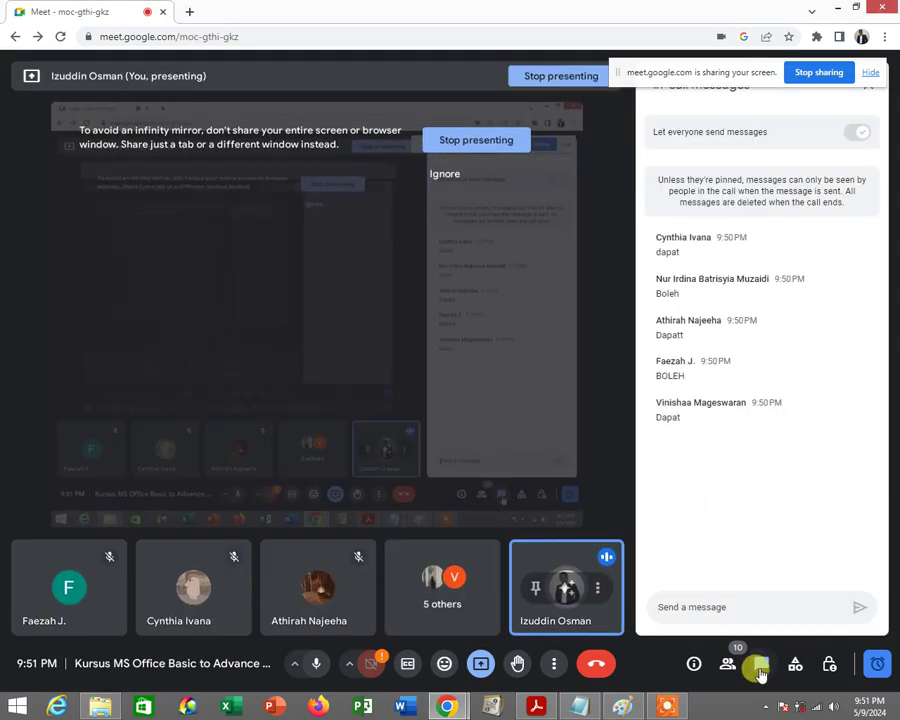
left_click(733, 672)
left_click(733, 670)
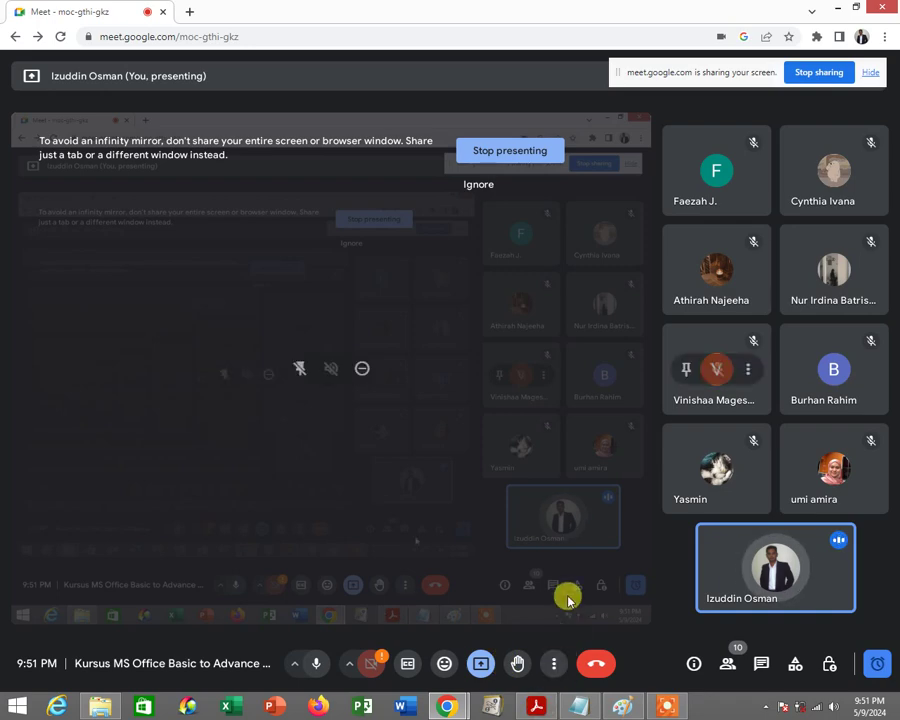
Restore and enlarge the Notepad window, then select the old two-line shortcut note.
left_click(580, 708)
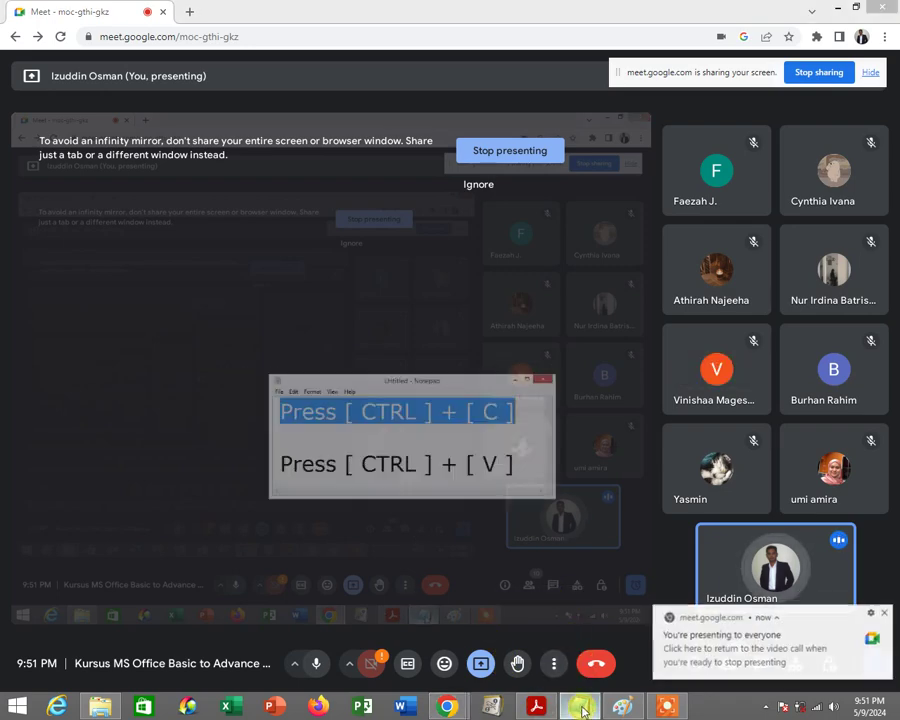
left_click_drag(524, 365, 580, 455)
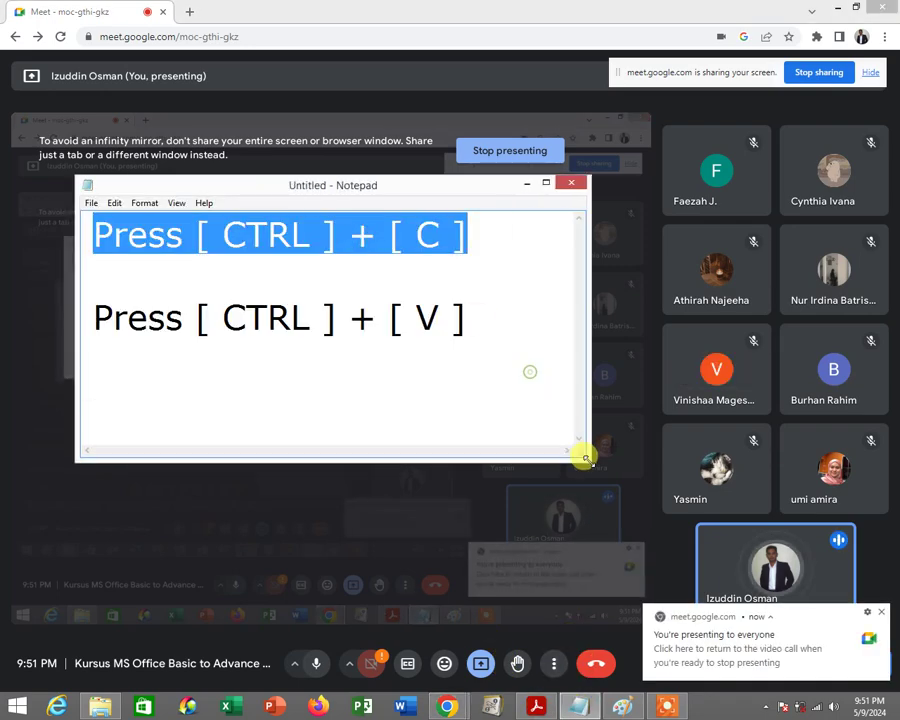
left_click_drag(494, 328, 246, 318)
left_click_drag(185, 296, 34, 225)
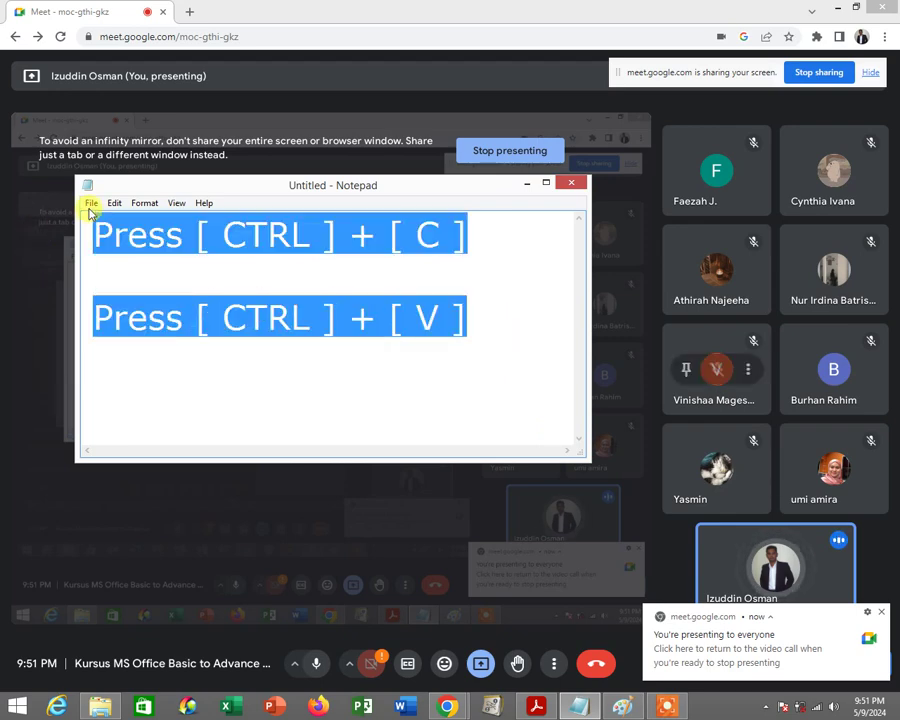
Replace it with the lines 'Next Week', 'Thank u so much' and 'See u Rab & Kha'.
type("n")
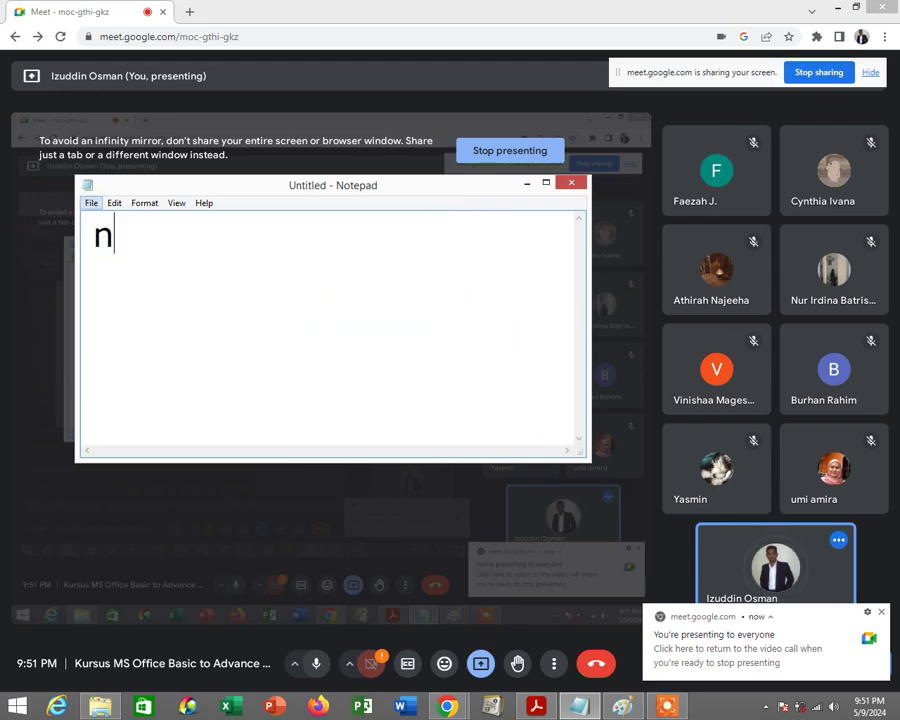
key("BackSpace")
type("N")
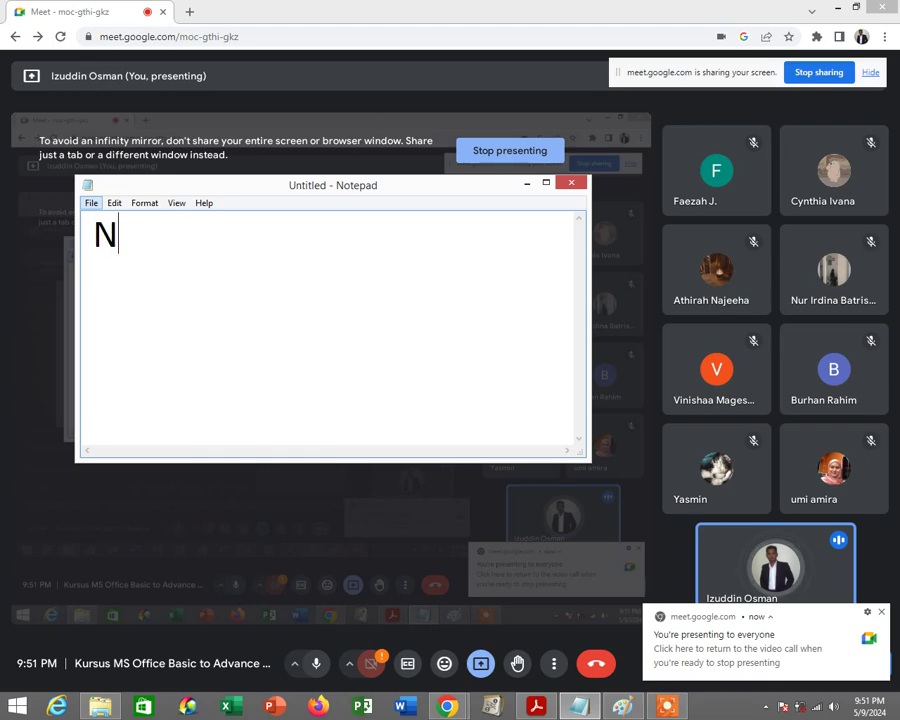
type("ex")
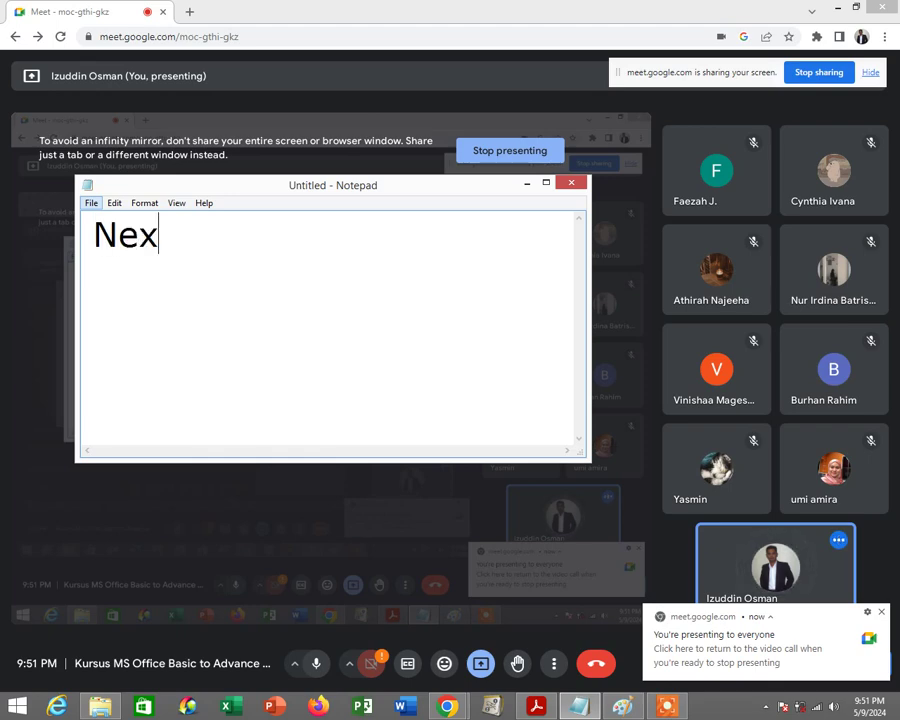
type("t Week")
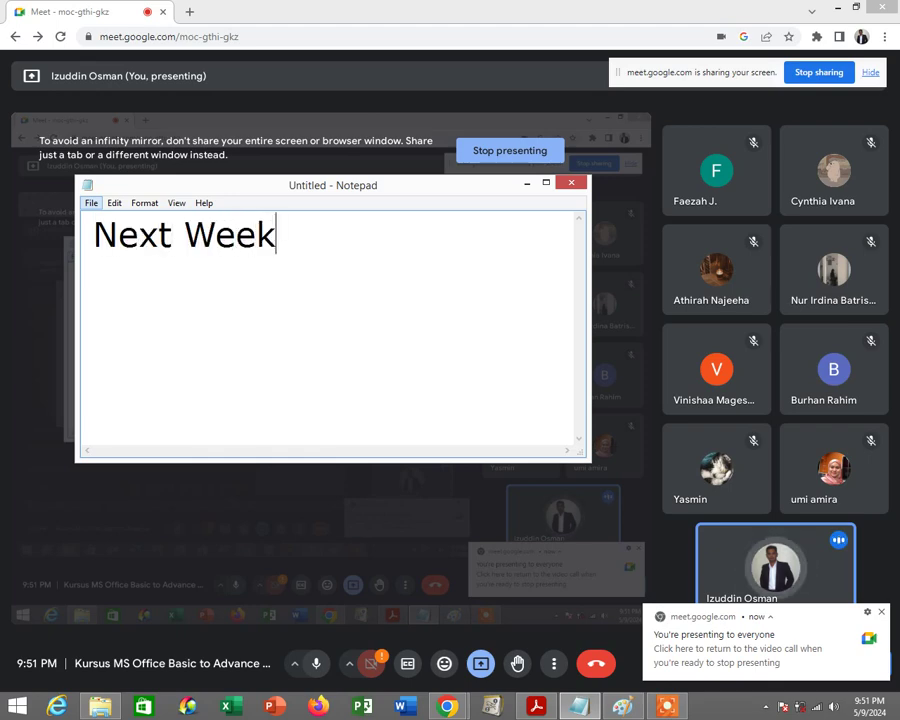
key("Return")
key("Return")
type("Th")
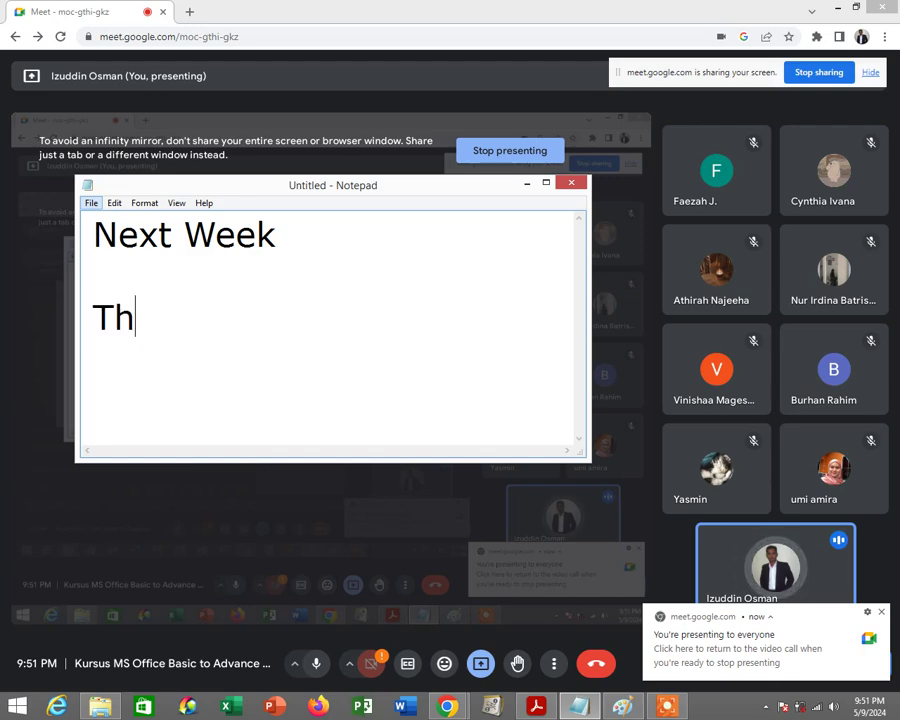
type("ank u ")
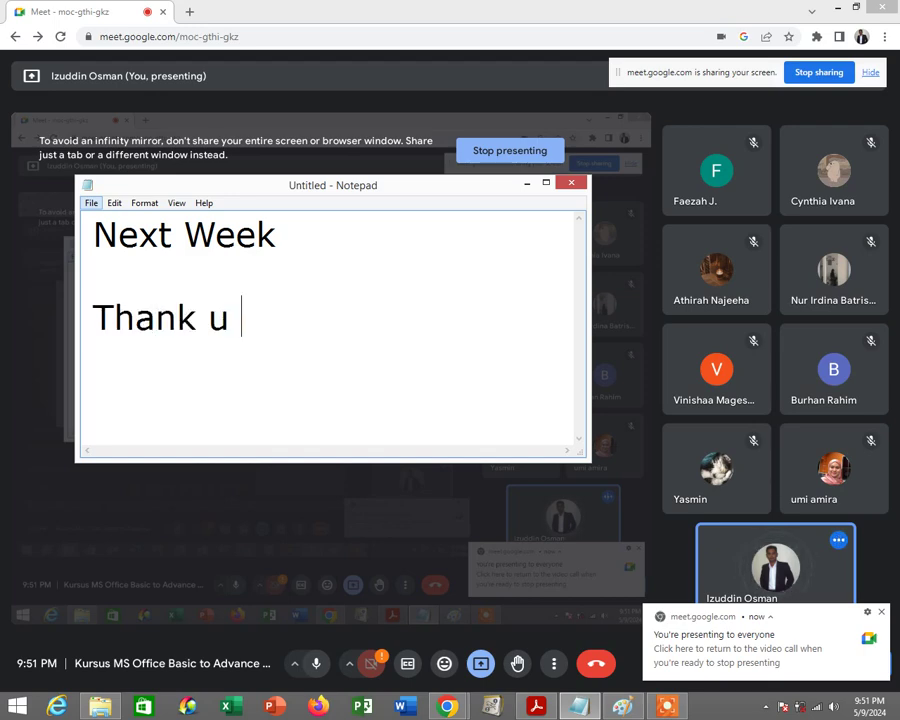
type("so ")
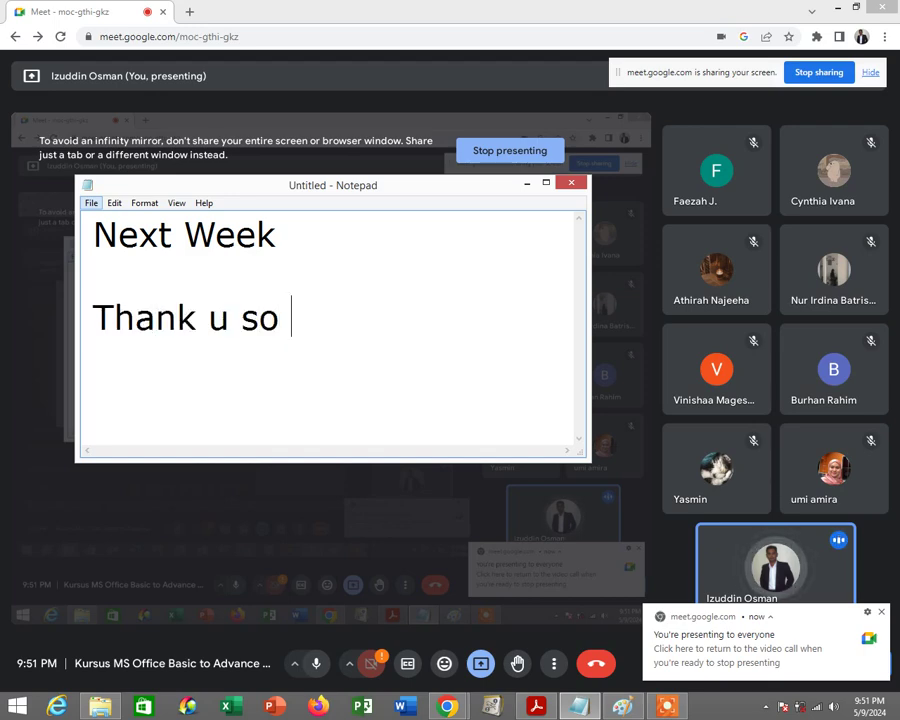
type("muc")
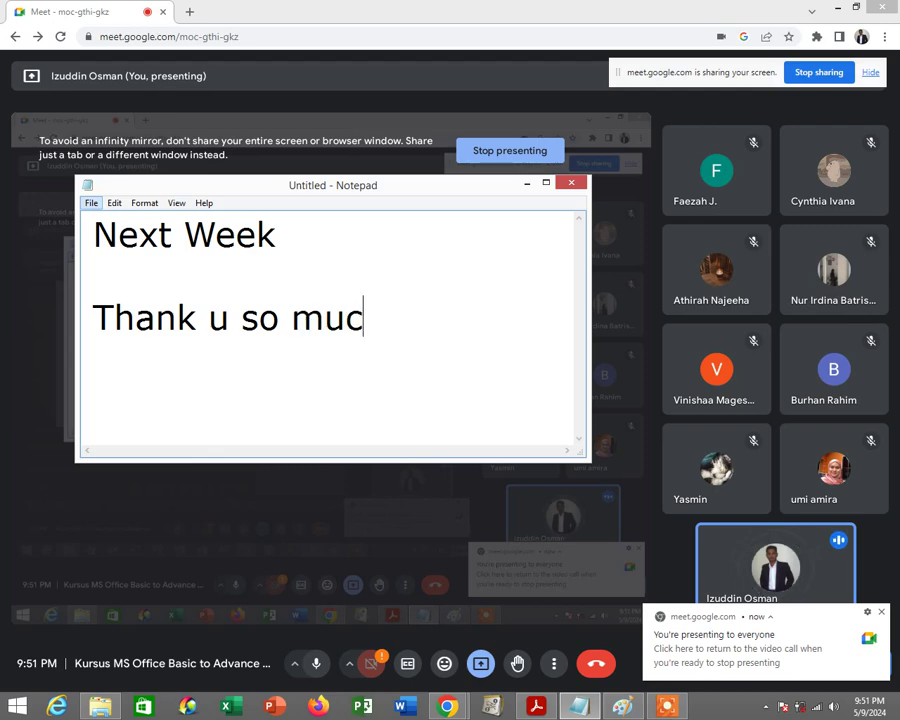
type("h")
key("Return")
type("Se")
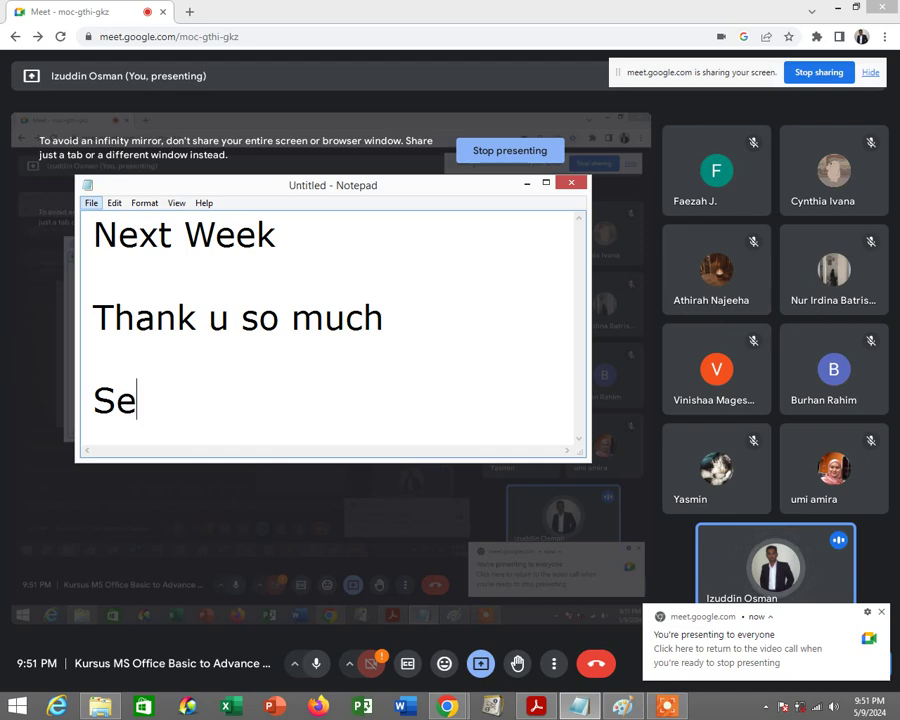
type("e u   ")
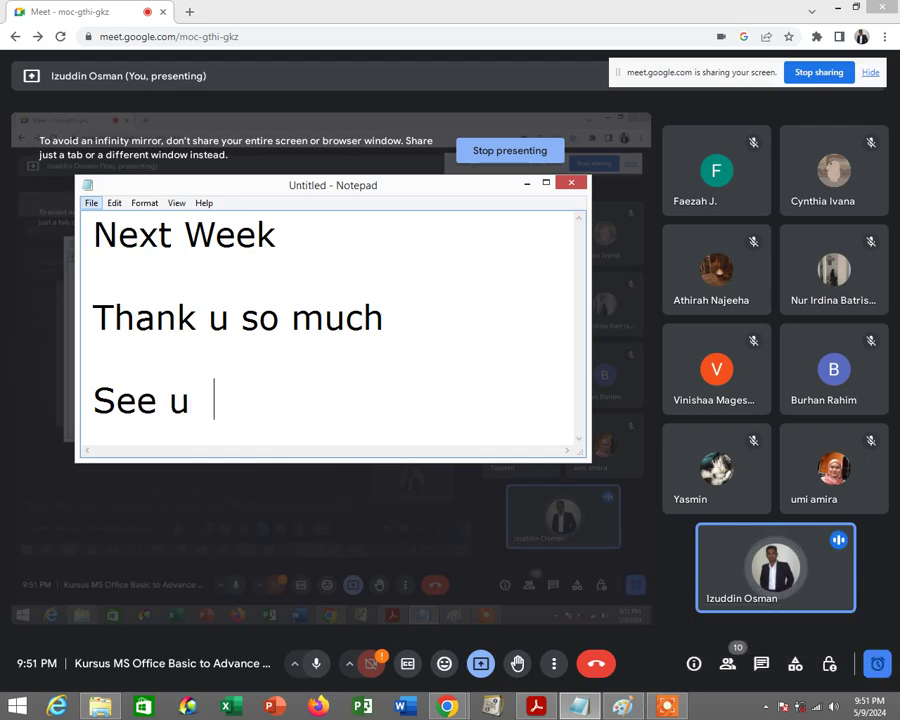
type("Rab ")
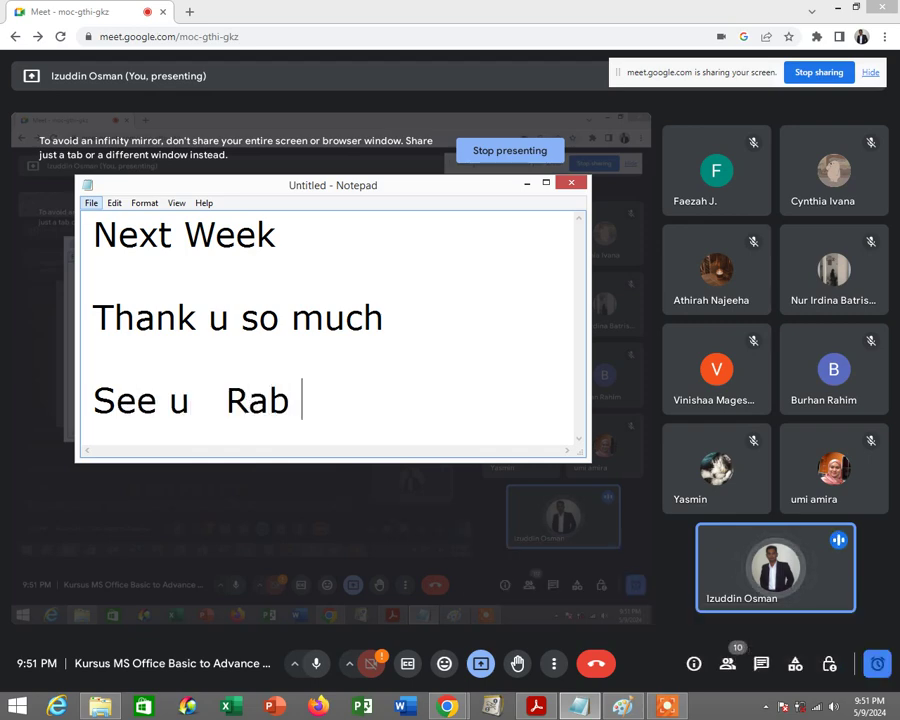
type("& K")
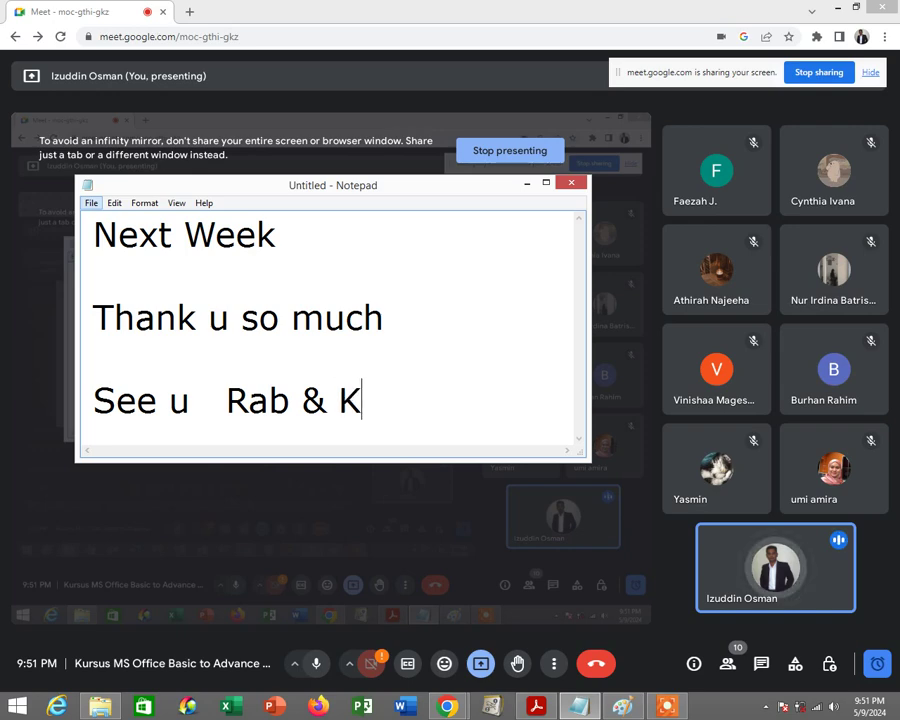
type("ha")
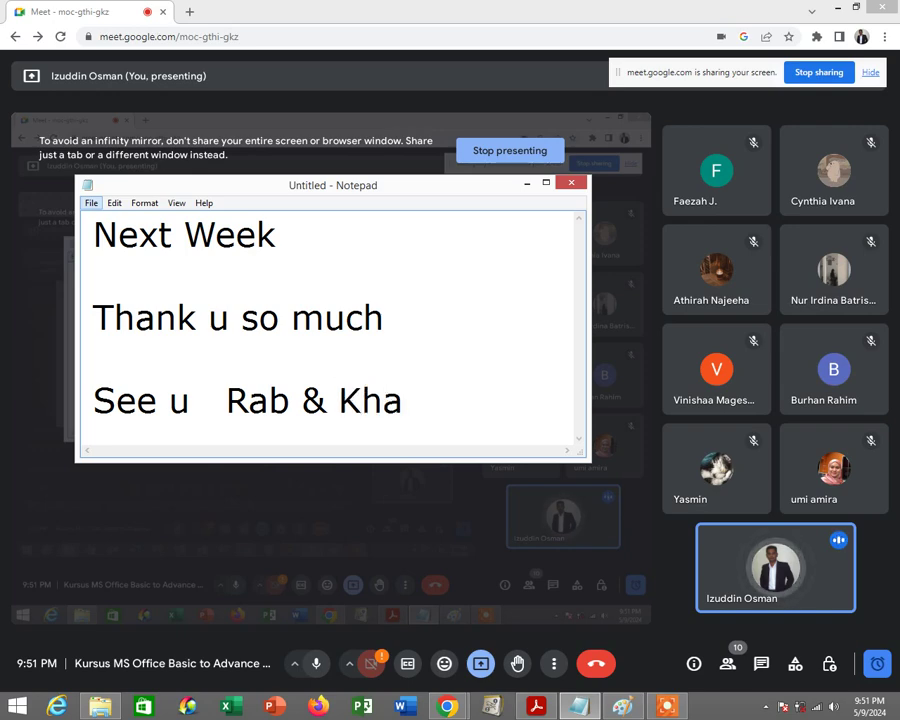